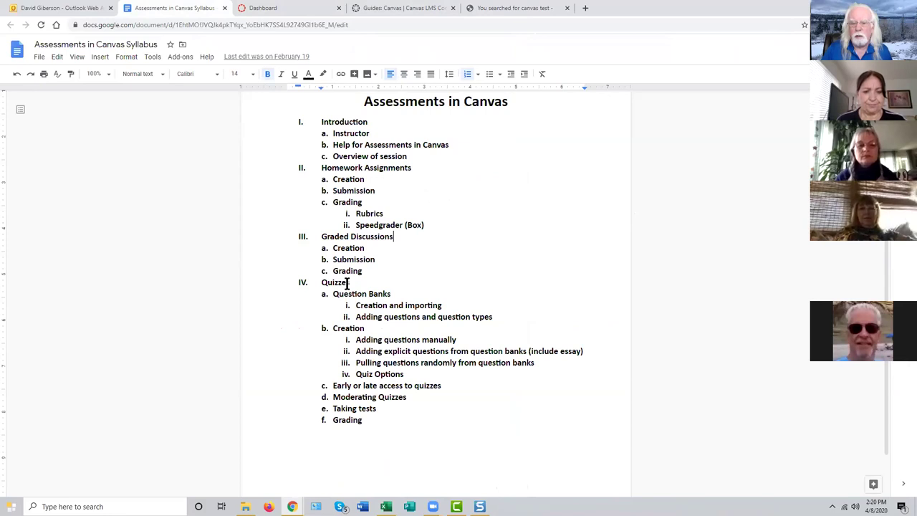
{"action": "left_click", "coordinate": [351, 282]}
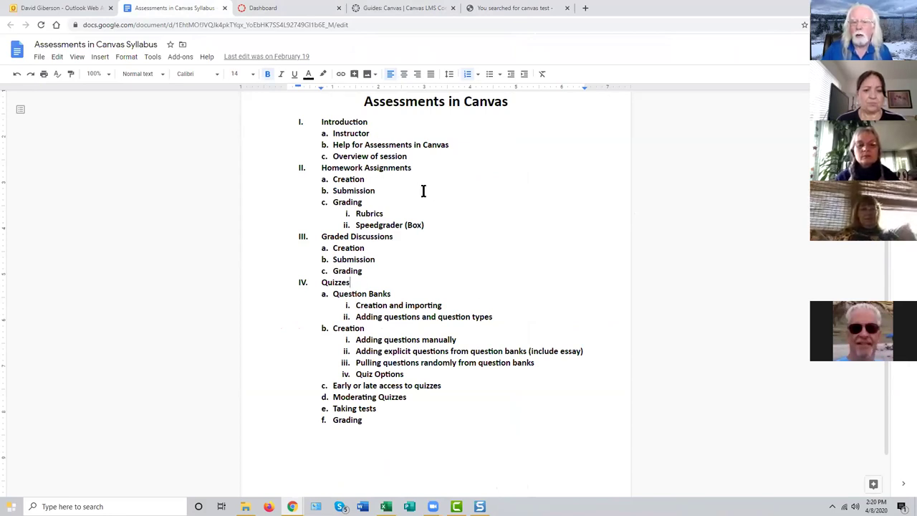
{"action": "left_click", "coordinate": [363, 203]}
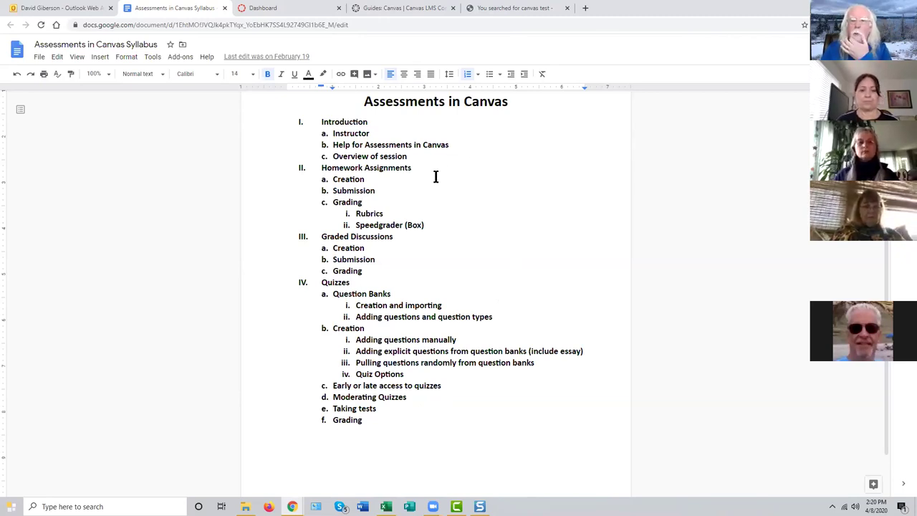
Step: Switch to Canvas, open the ISCD3 Introduction to Screencasting course and look over its assignments list
{"action": "left_click", "coordinate": [270, 10]}
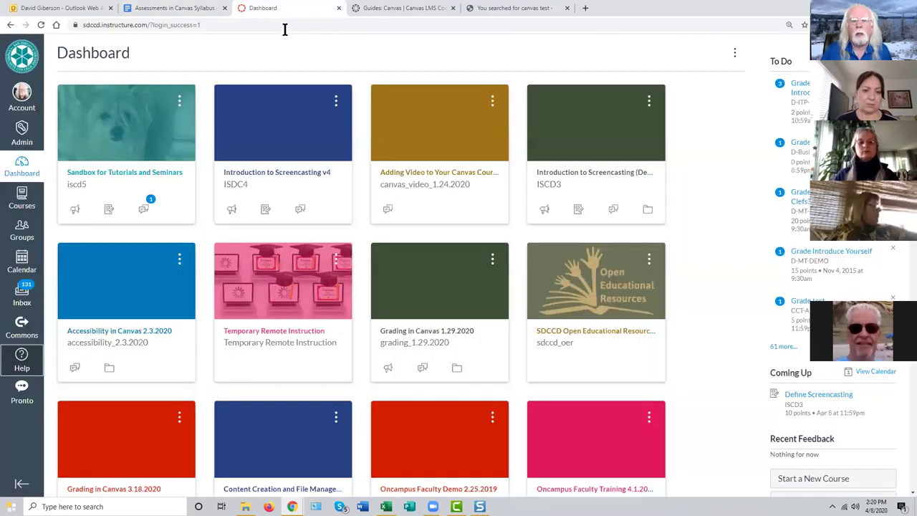
{"action": "left_click", "coordinate": [584, 146]}
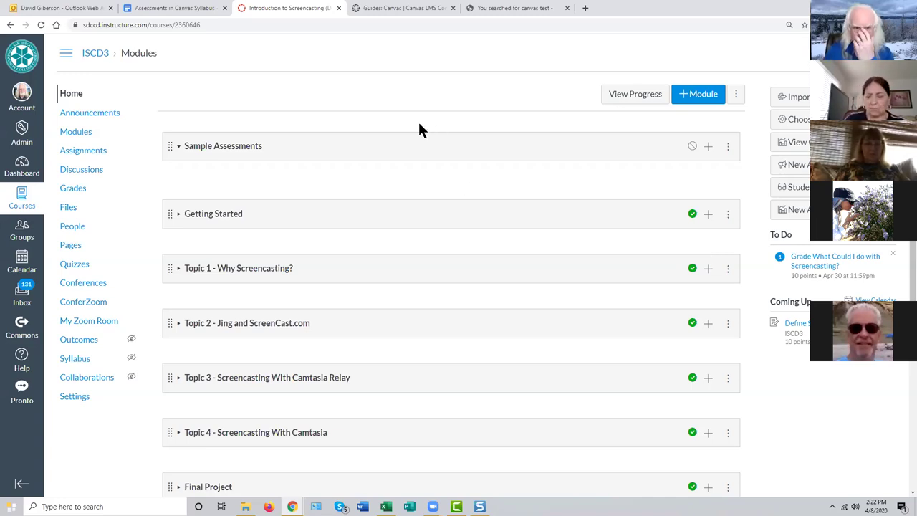
{"action": "left_click", "coordinate": [81, 152]}
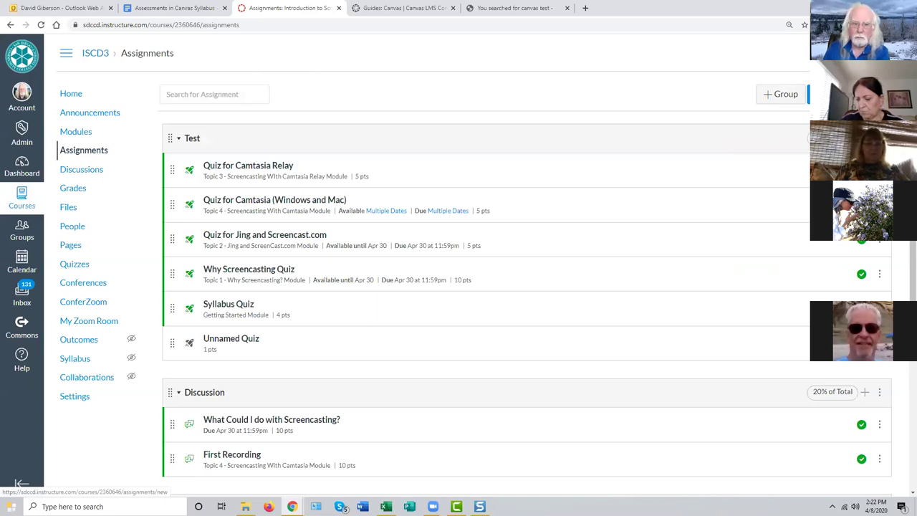
{"action": "scroll", "coordinate": [614, 240], "scroll_direction": "down", "scroll_amount": 2}
{"action": "scroll", "coordinate": [615, 237], "scroll_direction": "up", "scroll_amount": 2}
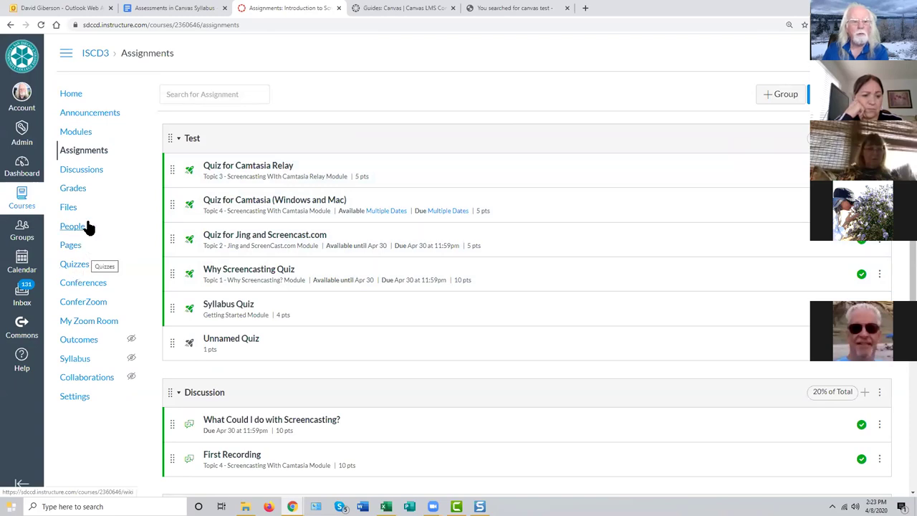
Step: Add a new assignment named "Sample Assignment" to the Sample Assessments module, without indentation
{"action": "left_click", "coordinate": [84, 134]}
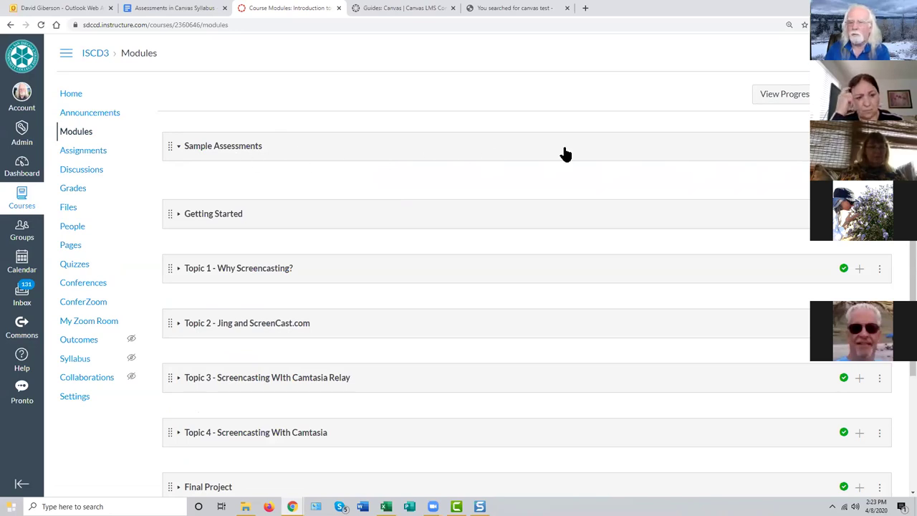
{"action": "left_click", "coordinate": [859, 146]}
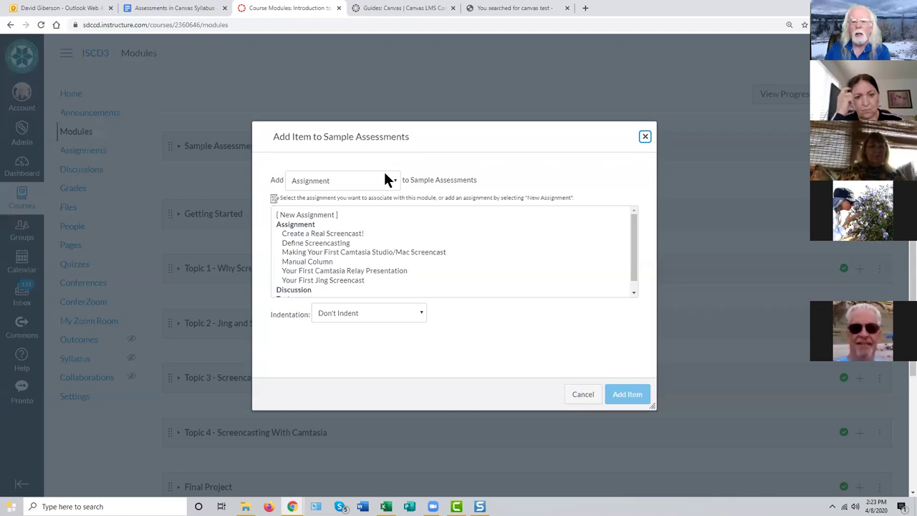
{"action": "left_click", "coordinate": [322, 182]}
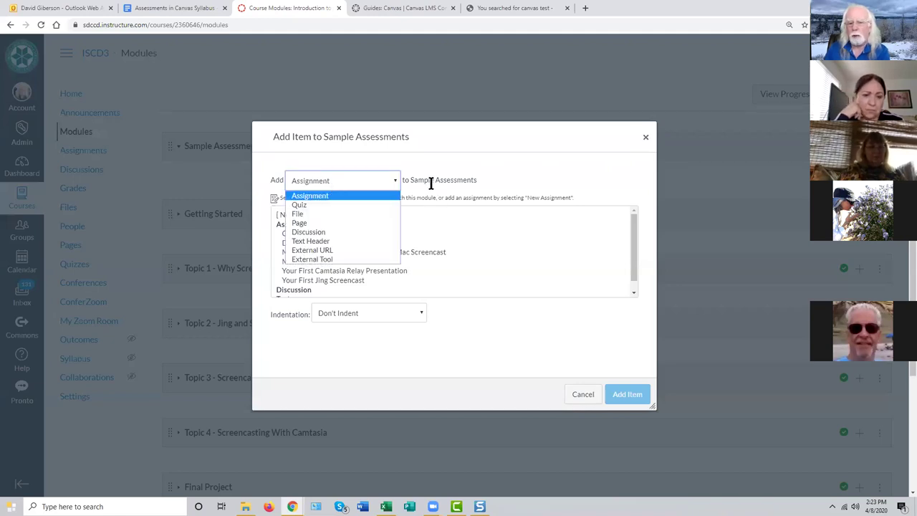
{"action": "left_click", "coordinate": [358, 196]}
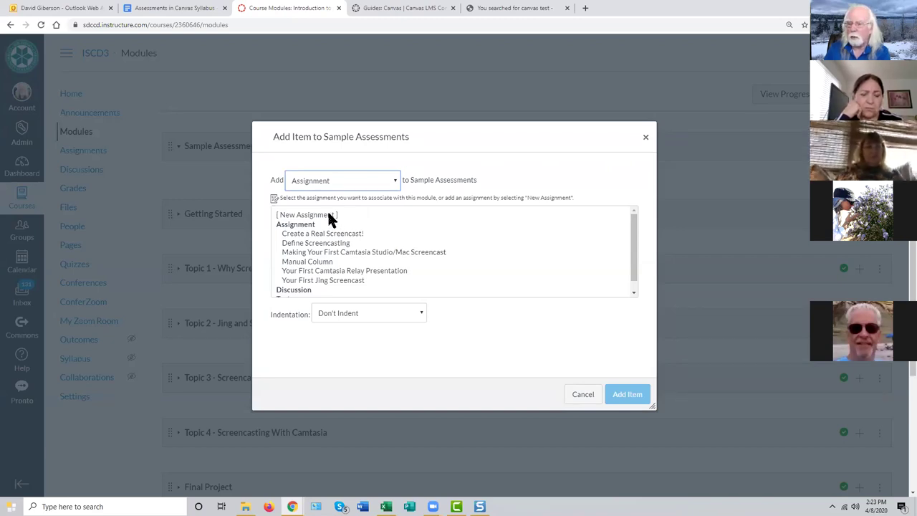
{"action": "left_click", "coordinate": [331, 217]}
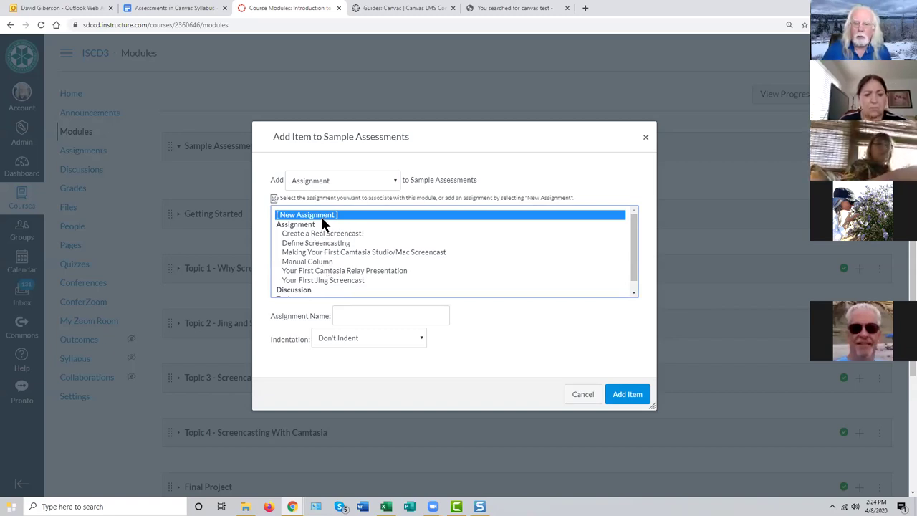
{"action": "left_click", "coordinate": [622, 398]}
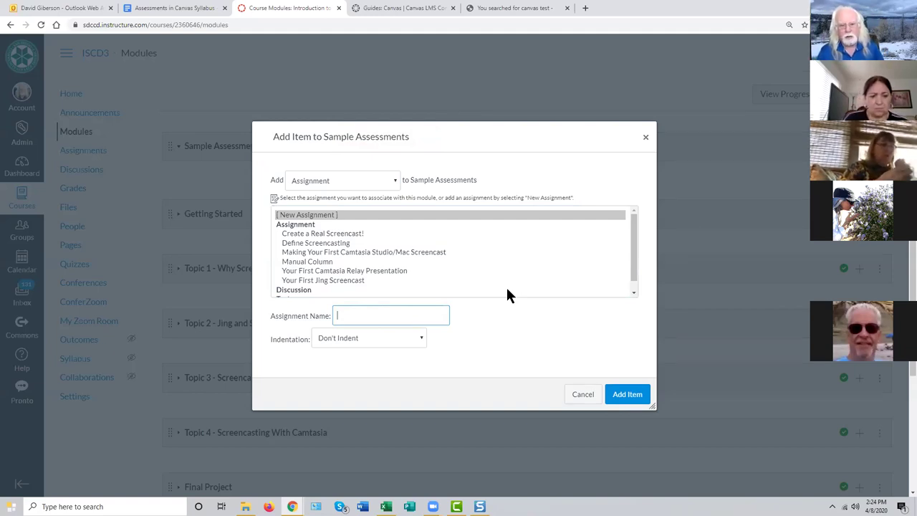
{"action": "type", "text": "Sample Assignment"}
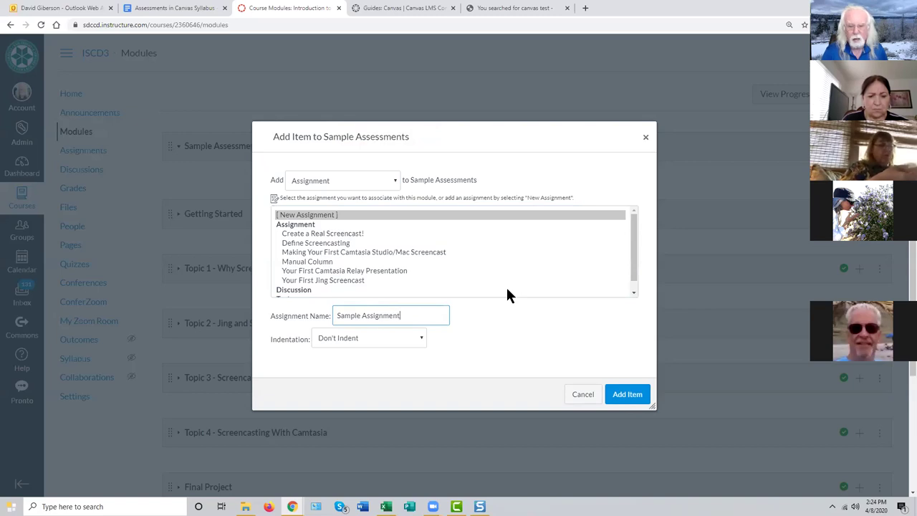
{"action": "left_click", "coordinate": [623, 396]}
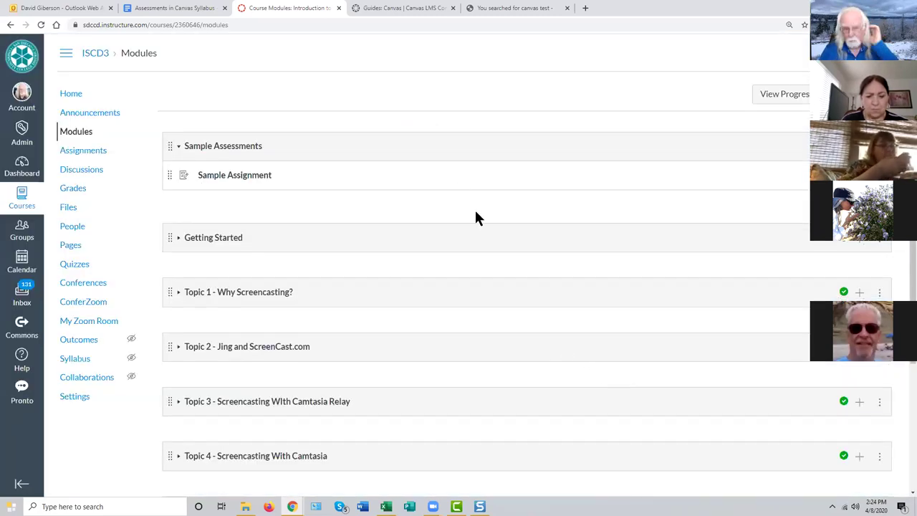
Step: Edit Sample Assignment and enter the description "Define screencasting. Include applications for screencasting and some tools that can used to create screencasts."
{"action": "left_click", "coordinate": [248, 181]}
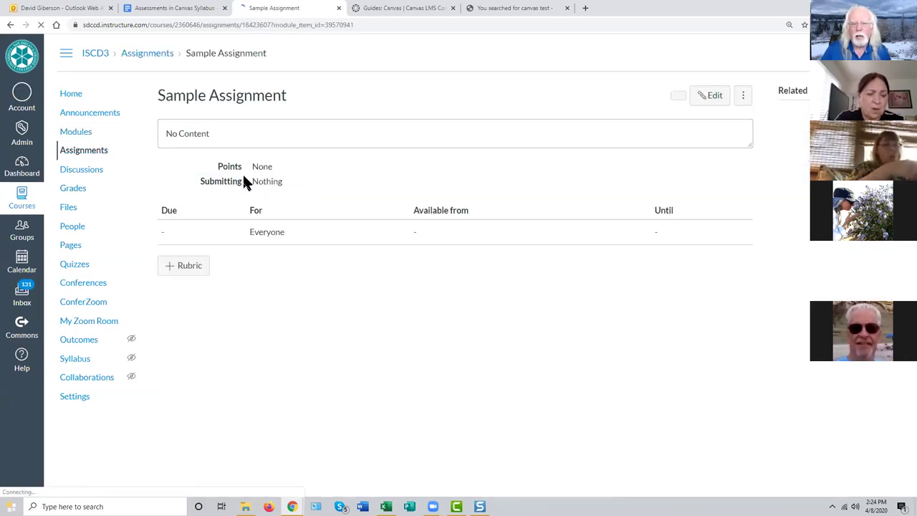
{"action": "left_click", "coordinate": [712, 101]}
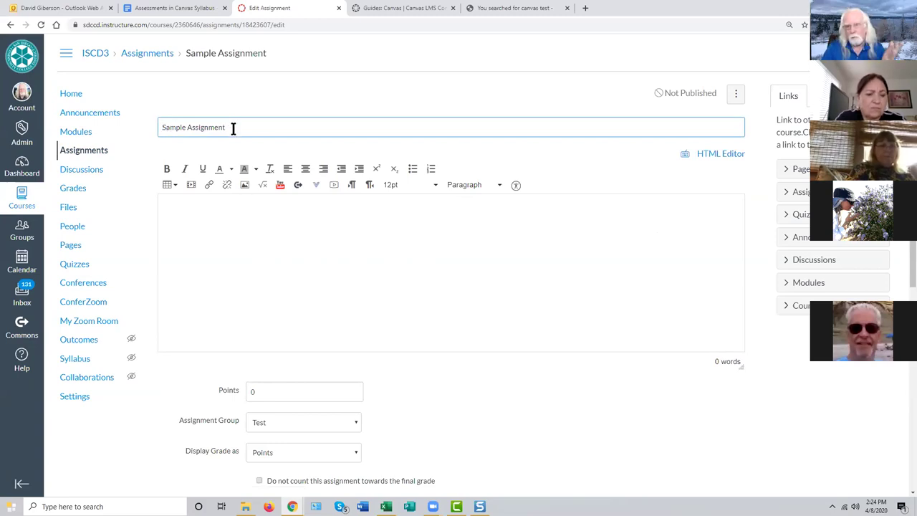
{"action": "left_click", "coordinate": [191, 208]}
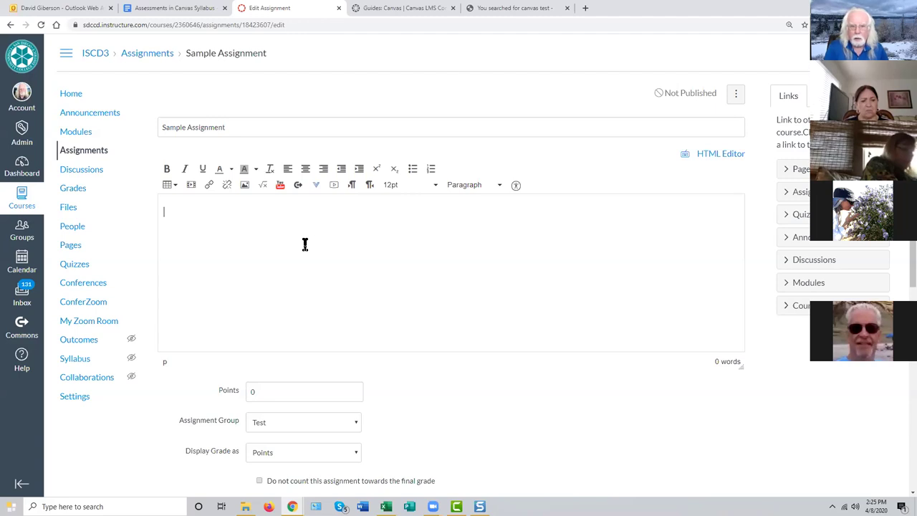
{"action": "type", "text": "D"}
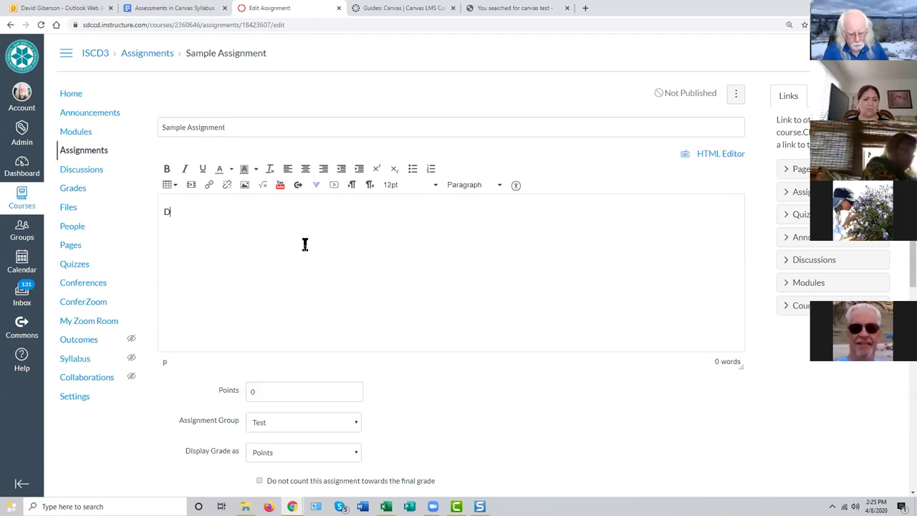
{"action": "type", "text": "efine screencasting.  In"}
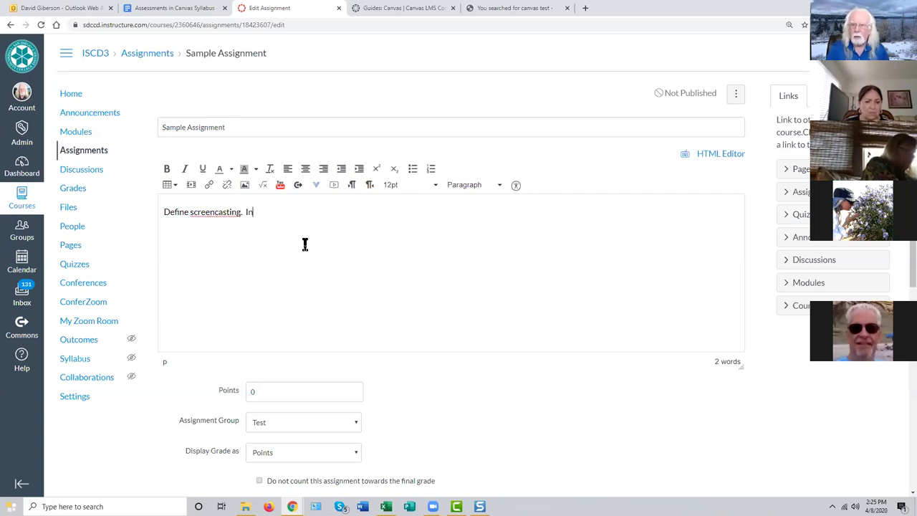
{"action": "type", "text": "clude "}
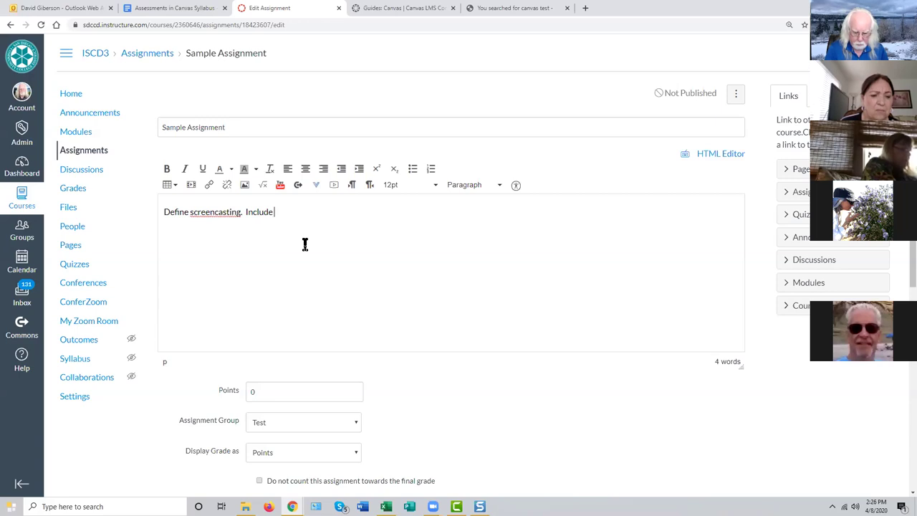
{"action": "type", "text": "applications "}
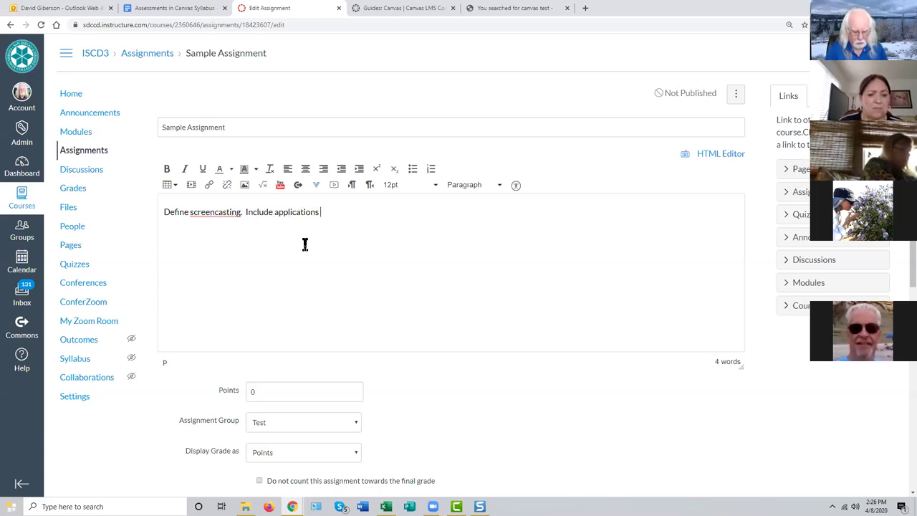
{"action": "type", "text": "for s"}
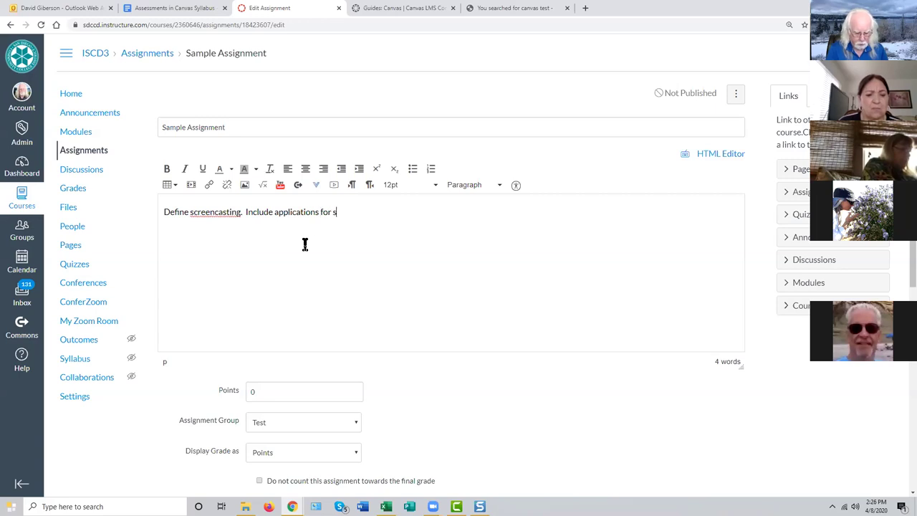
{"action": "type", "text": "creencasting"}
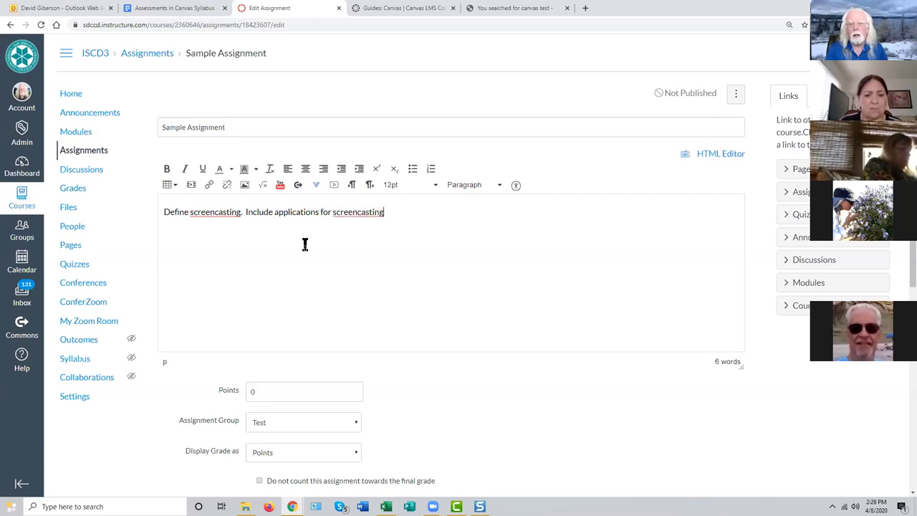
{"action": "type", "text": " and "}
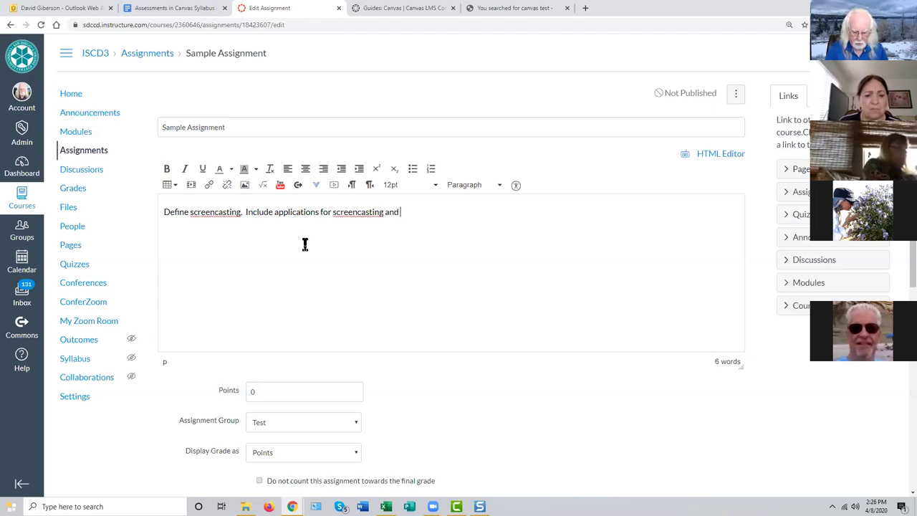
{"action": "type", "text": "some too"}
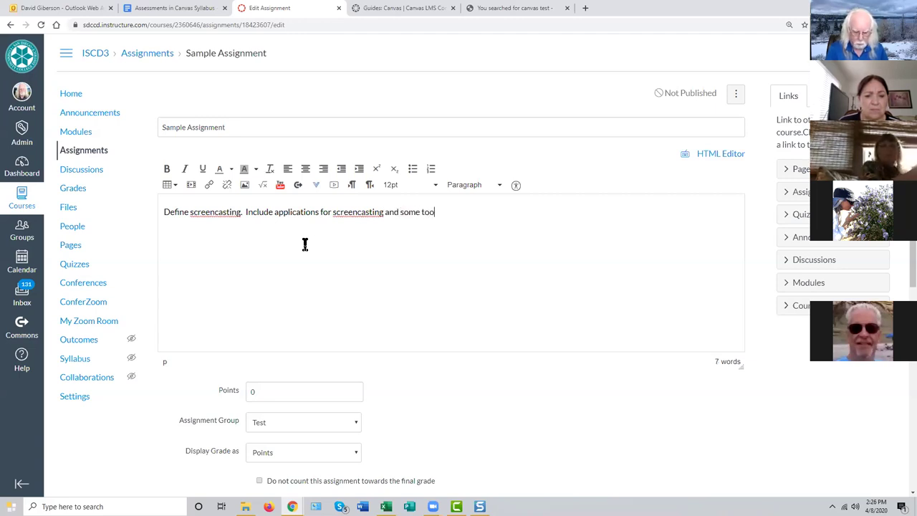
{"action": "type", "text": "ls that can"}
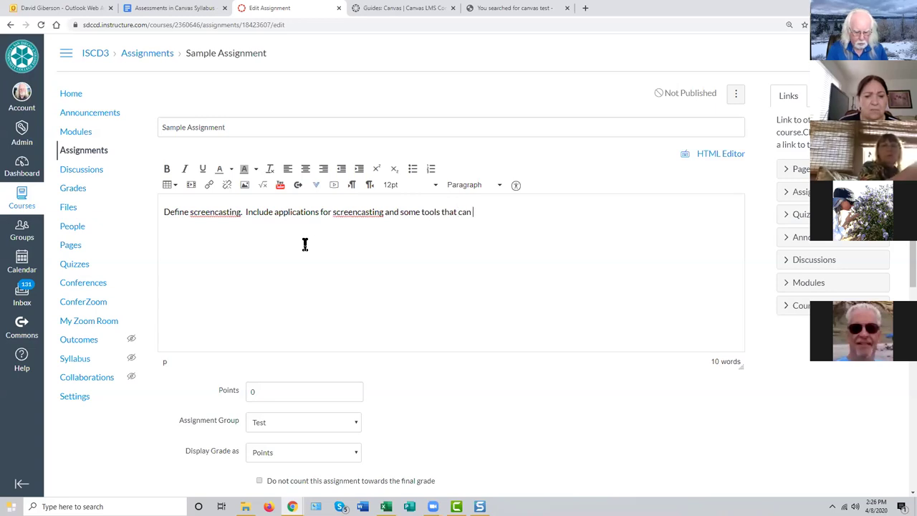
{"action": "type", "text": " used to"}
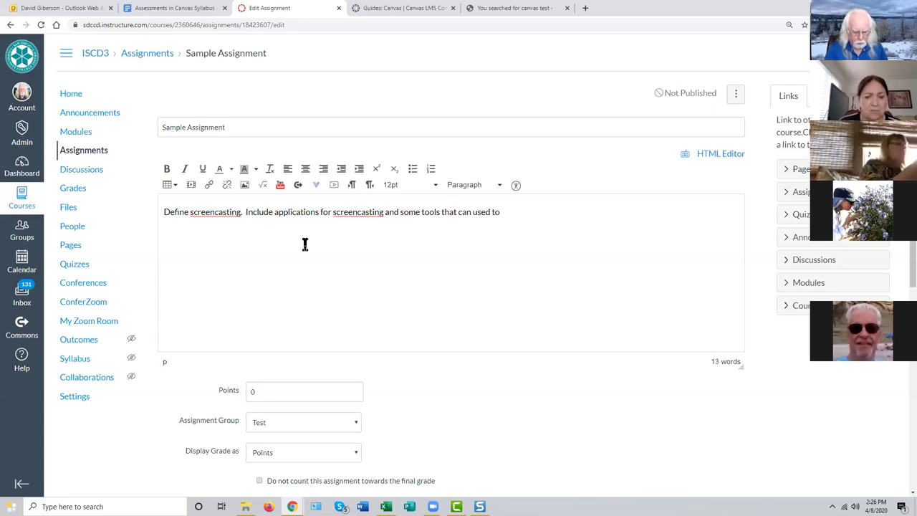
{"action": "type", "text": " create scre"}
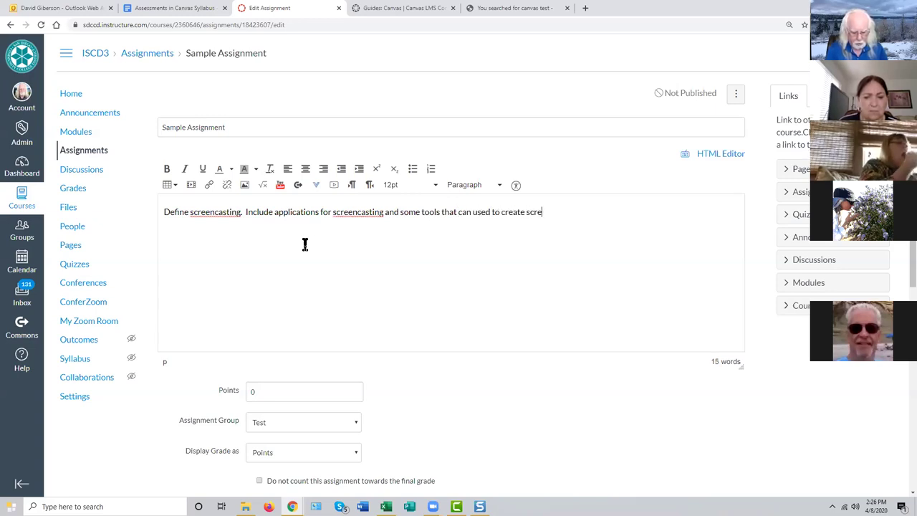
{"action": "type", "text": "enca"}
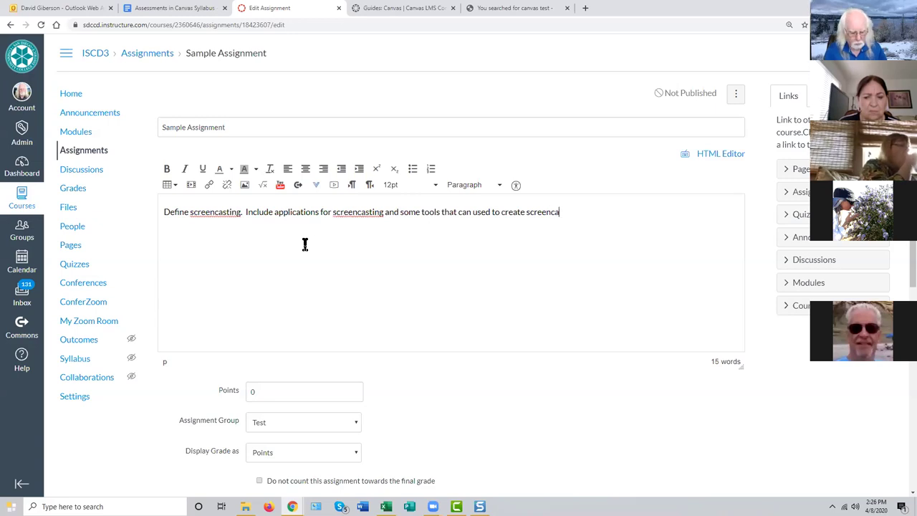
{"action": "type", "text": "sts."}
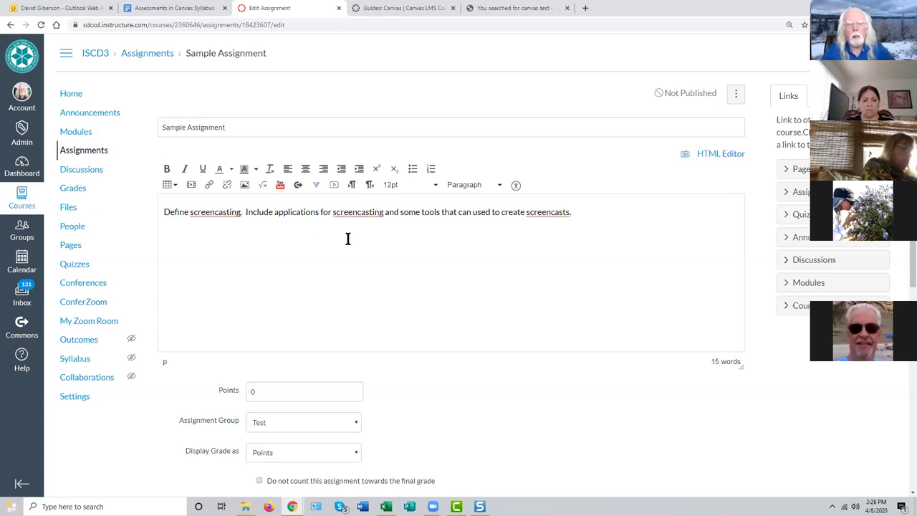
Step: Set the points for Sample Assignment to 10
{"action": "scroll", "coordinate": [338, 284], "scroll_direction": "down", "scroll_amount": 2}
{"action": "scroll", "coordinate": [341, 277], "scroll_direction": "up", "scroll_amount": 1}
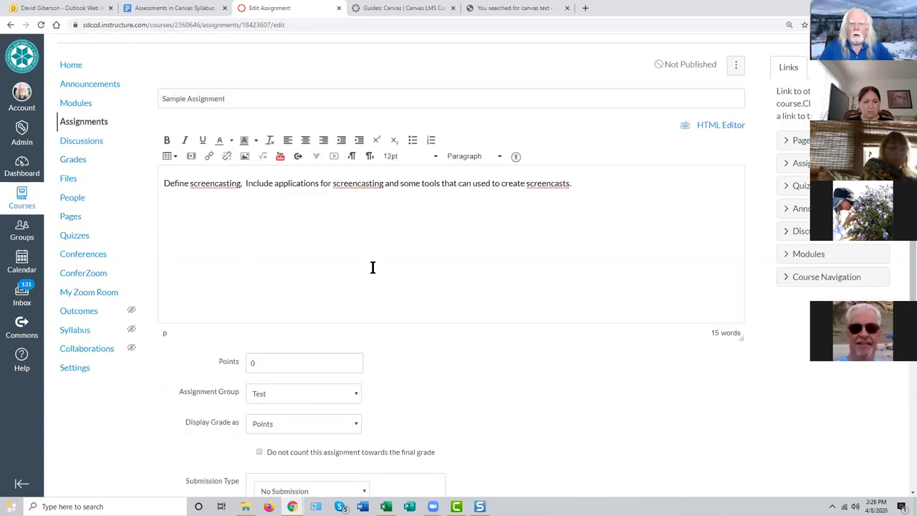
{"action": "scroll", "coordinate": [372, 268], "scroll_direction": "up", "scroll_amount": 1}
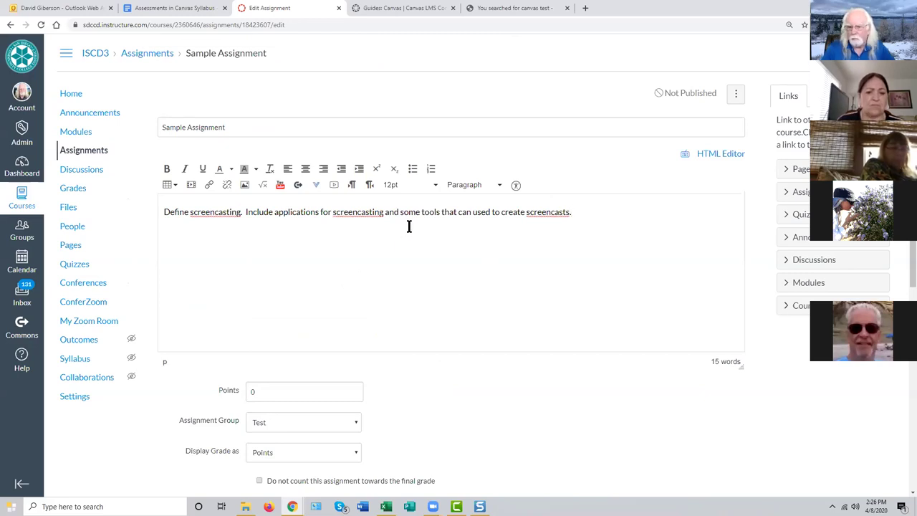
{"action": "scroll", "coordinate": [409, 225], "scroll_direction": "down", "scroll_amount": 1}
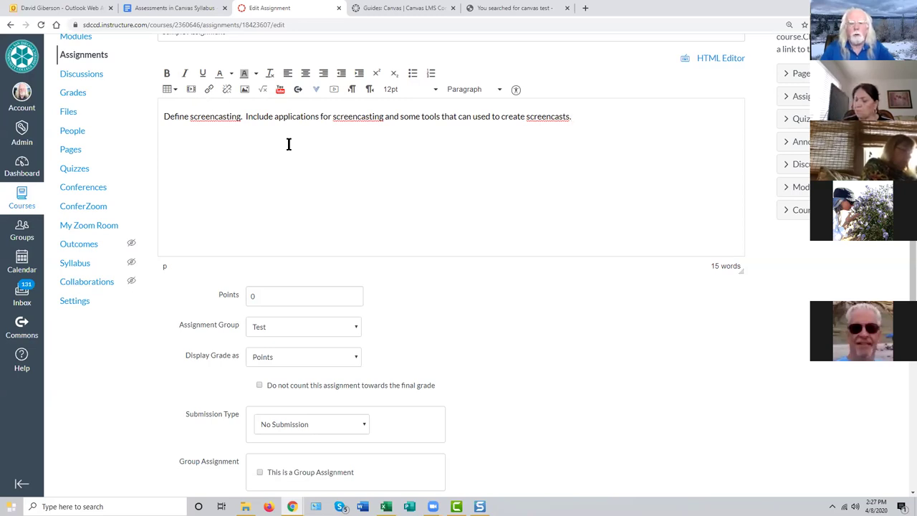
{"action": "scroll", "coordinate": [437, 281], "scroll_direction": "down", "scroll_amount": 5}
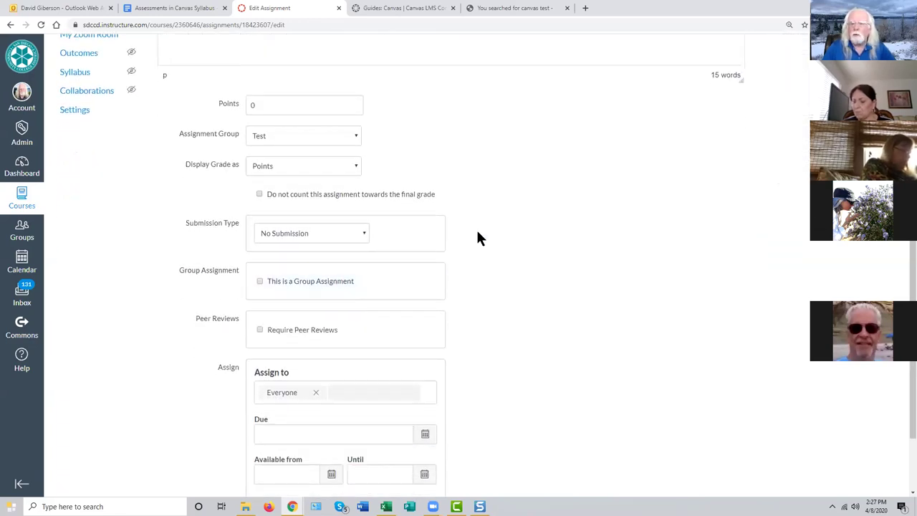
{"action": "left_click", "coordinate": [263, 101]}
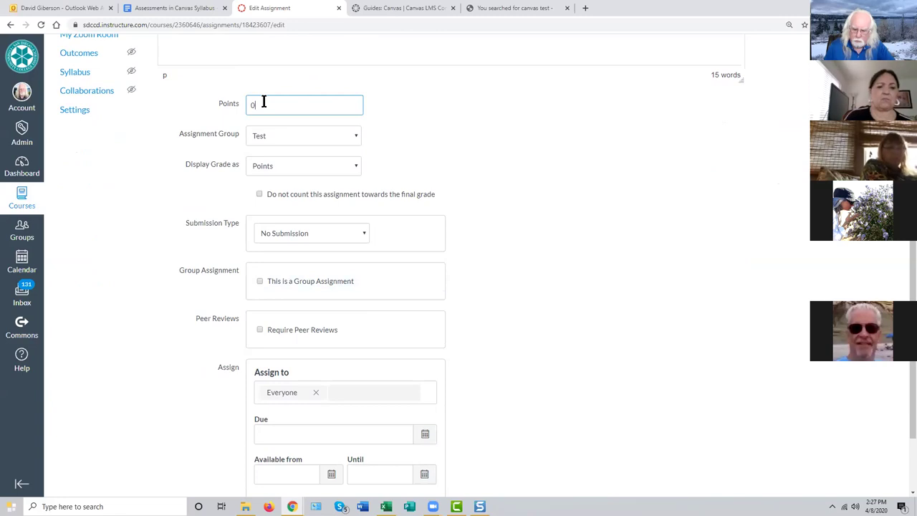
{"action": "key", "text": "BackSpace"}
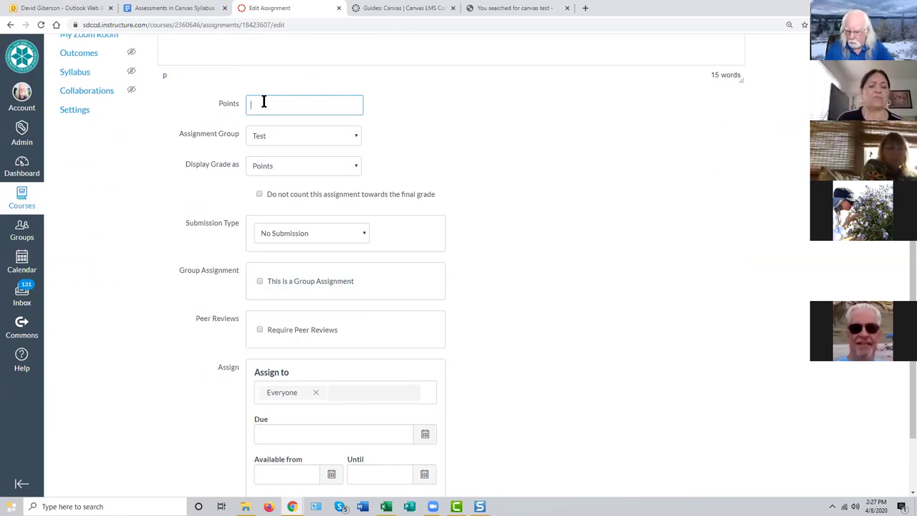
{"action": "type", "text": "10"}
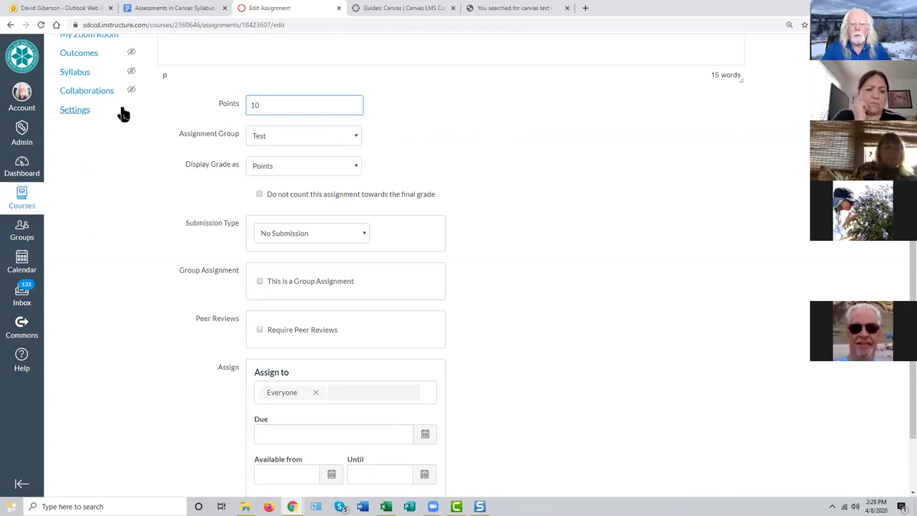
Step: Place Sample Assignment in the Assignment group and look over the available grade display formats
{"action": "left_click", "coordinate": [356, 137]}
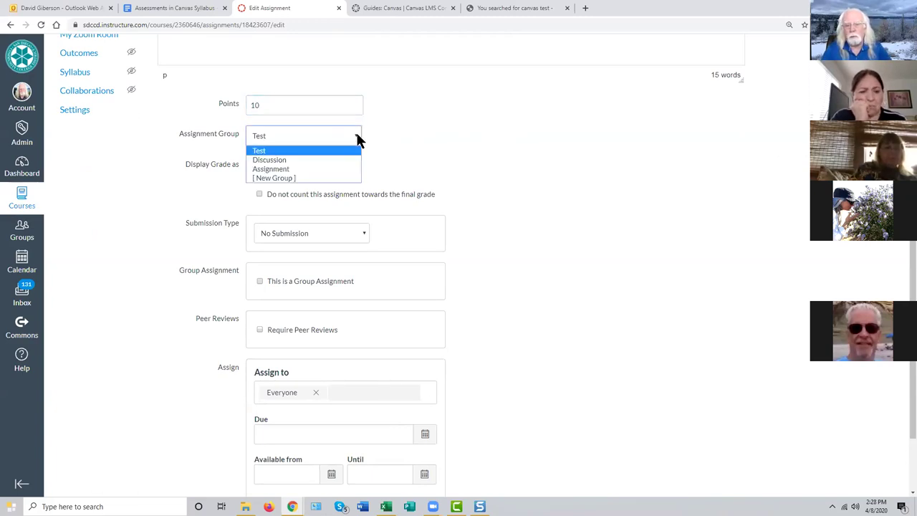
{"action": "left_click", "coordinate": [357, 138]}
{"action": "left_click", "coordinate": [356, 136]}
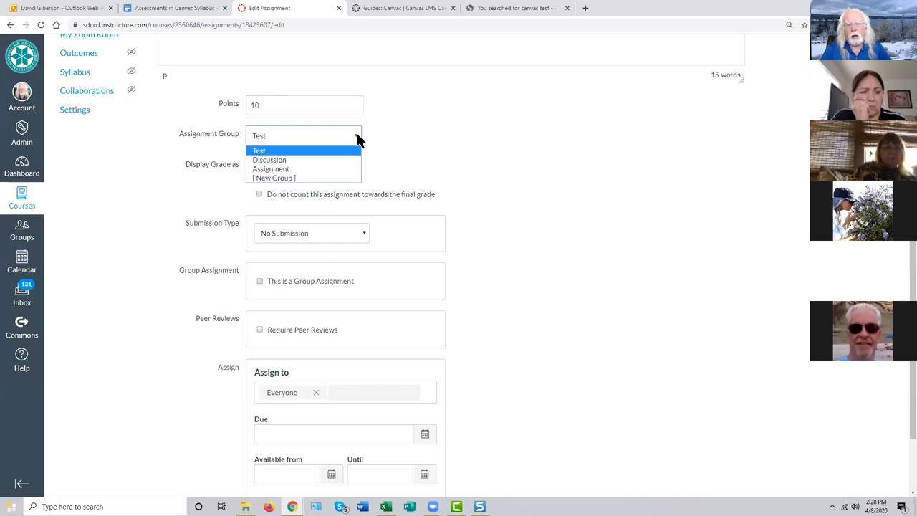
{"action": "left_click", "coordinate": [287, 168]}
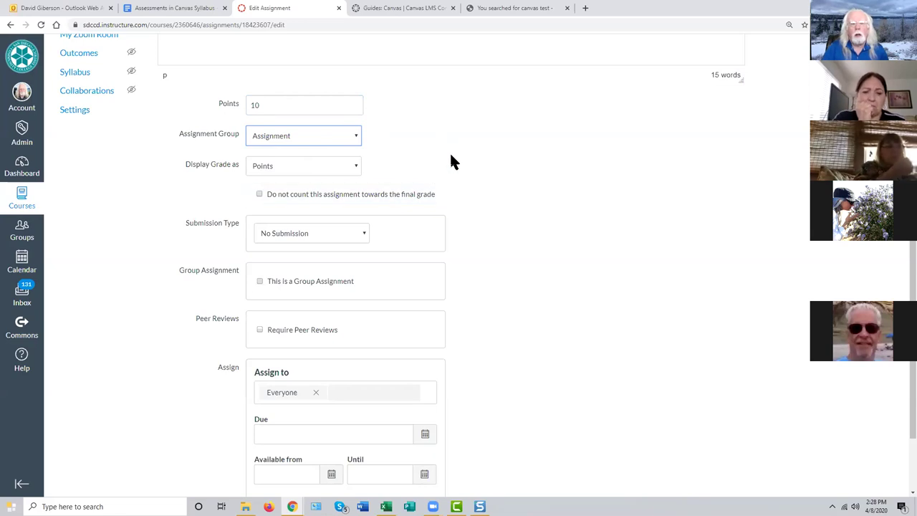
{"action": "left_click", "coordinate": [353, 165]}
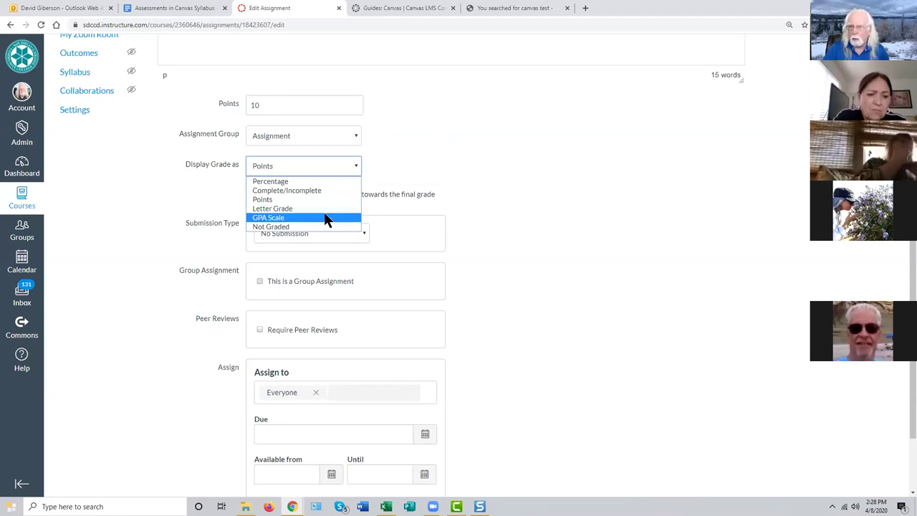
{"action": "scroll", "coordinate": [597, 247], "scroll_direction": "down", "scroll_amount": 2}
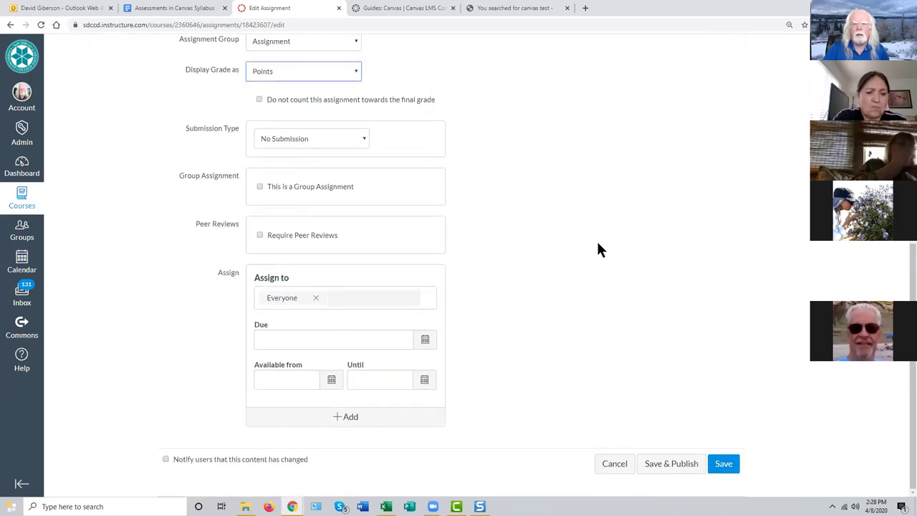
Step: Set the submission type to Online and allow Text Entry as an online entry option
{"action": "scroll", "coordinate": [593, 243], "scroll_direction": "up", "scroll_amount": 2}
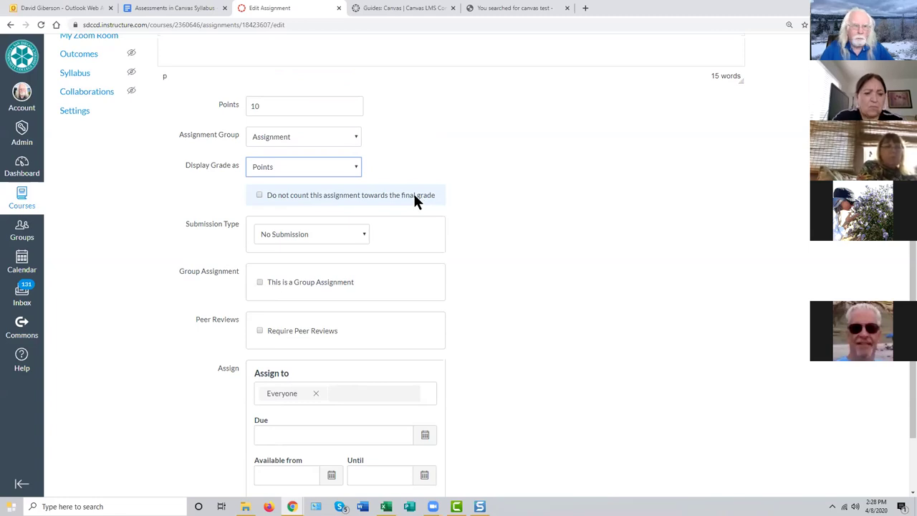
{"action": "scroll", "coordinate": [539, 222], "scroll_direction": "up", "scroll_amount": 1}
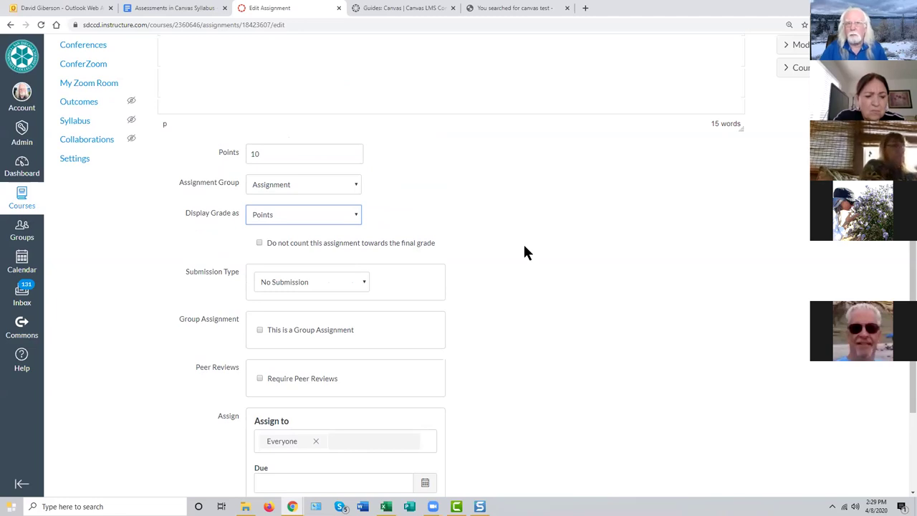
{"action": "scroll", "coordinate": [524, 253], "scroll_direction": "down", "scroll_amount": 1}
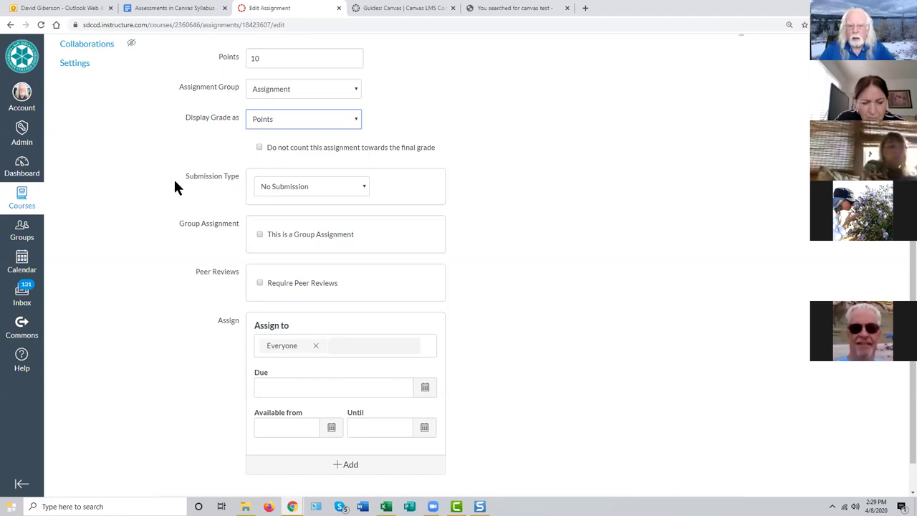
{"action": "left_click", "coordinate": [361, 185]}
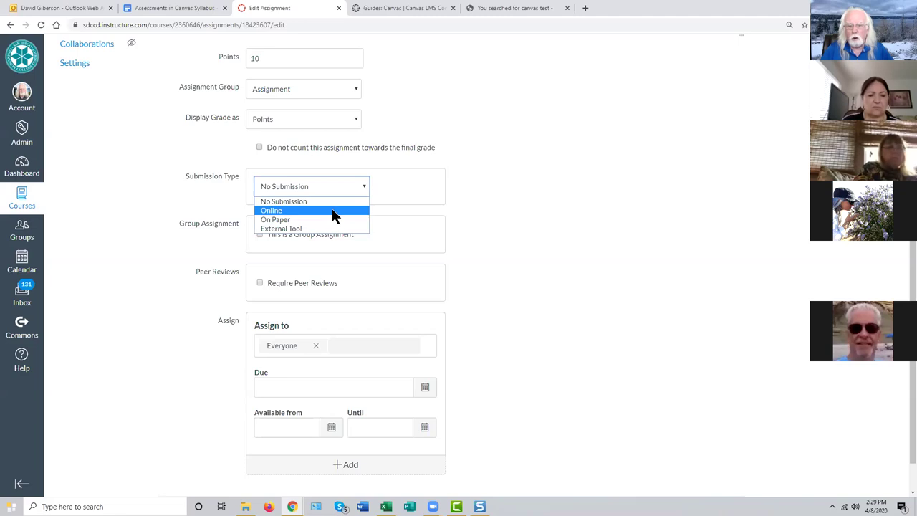
{"action": "left_click", "coordinate": [334, 212]}
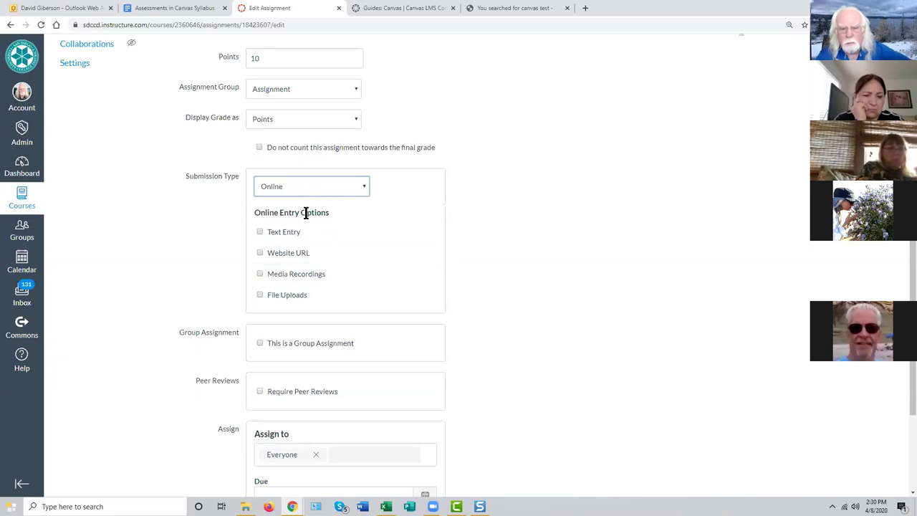
{"action": "left_click", "coordinate": [259, 232]}
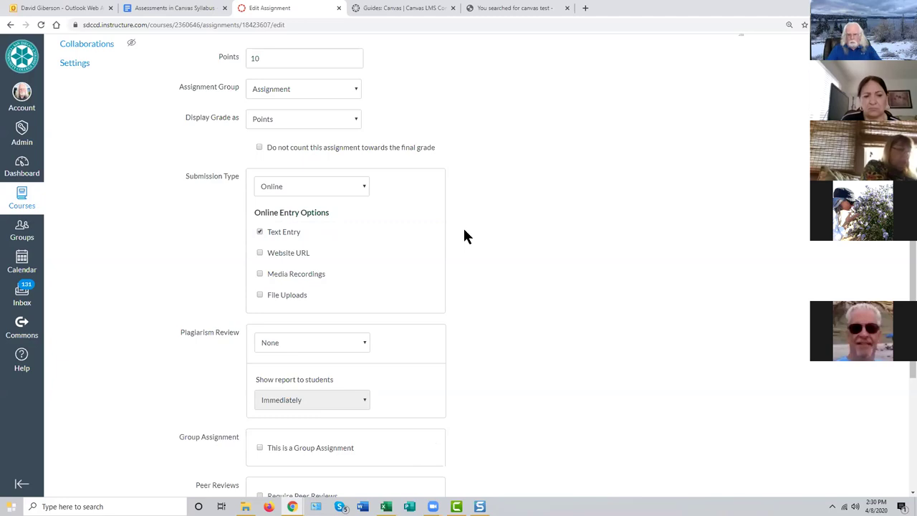
Step: Allow File Uploads as an online entry option as well and turn on Restrict Upload File Types
{"action": "scroll", "coordinate": [463, 205], "scroll_direction": "up", "scroll_amount": 5}
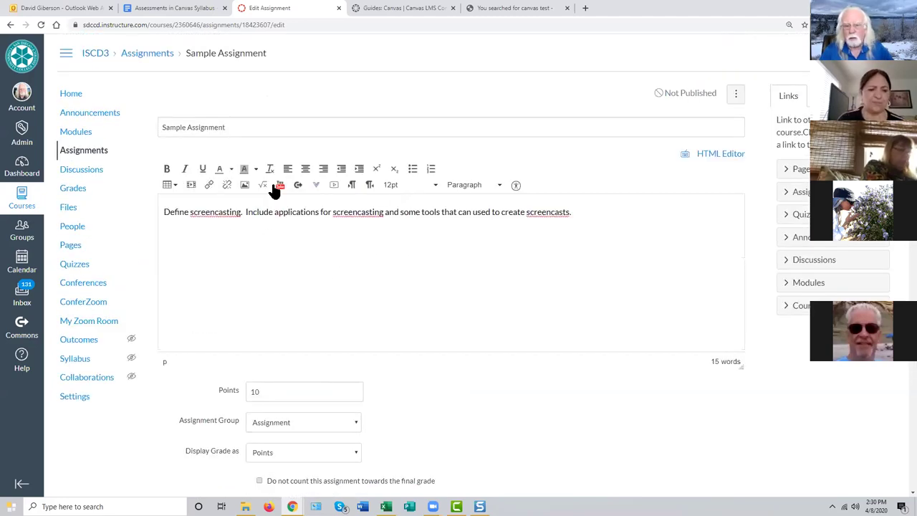
{"action": "scroll", "coordinate": [465, 281], "scroll_direction": "down", "scroll_amount": 5}
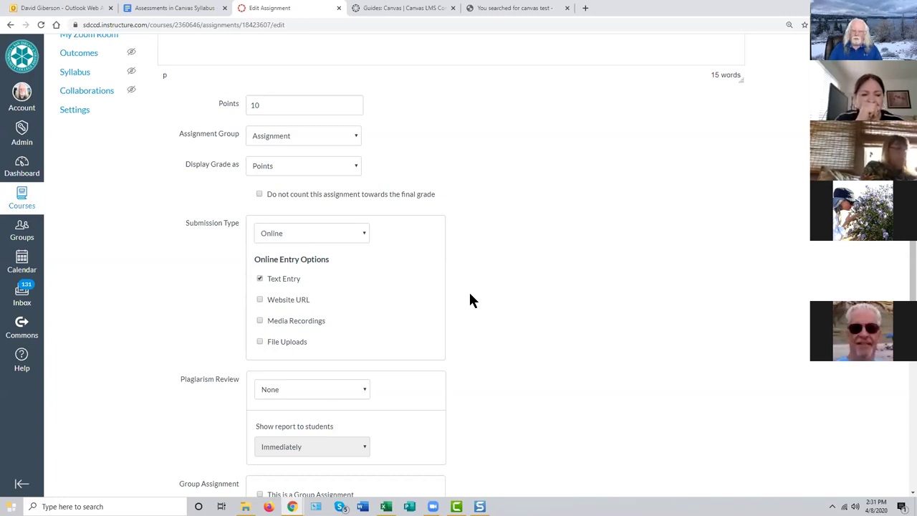
{"action": "left_click", "coordinate": [259, 341]}
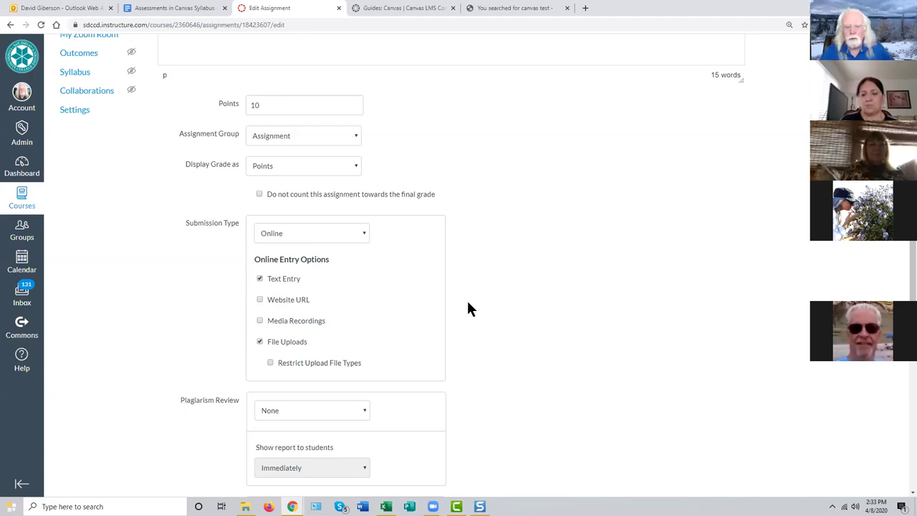
{"action": "left_click", "coordinate": [269, 362]}
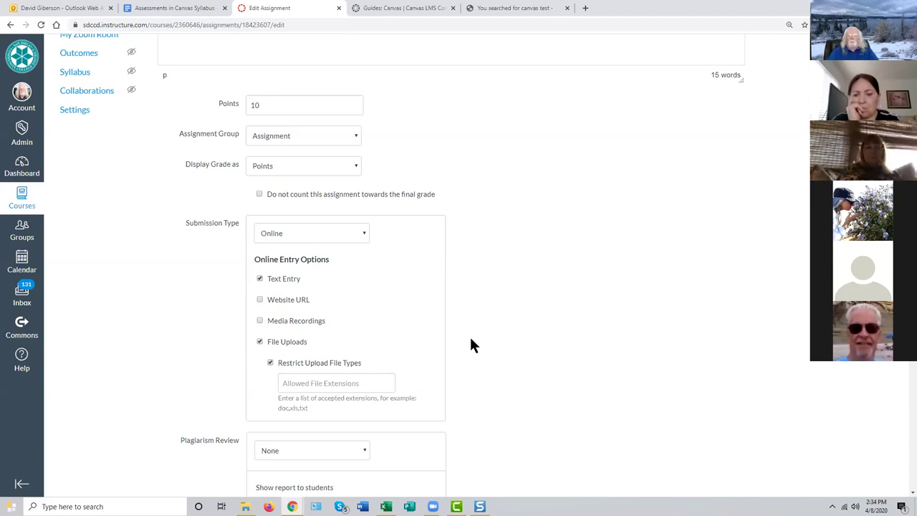
Step: Show the course files that can be linked in the assignment description and look through the list
{"action": "scroll", "coordinate": [480, 343], "scroll_direction": "up", "scroll_amount": 3}
{"action": "scroll", "coordinate": [479, 335], "scroll_direction": "up", "scroll_amount": 1}
{"action": "scroll", "coordinate": [461, 317], "scroll_direction": "down", "scroll_amount": 1}
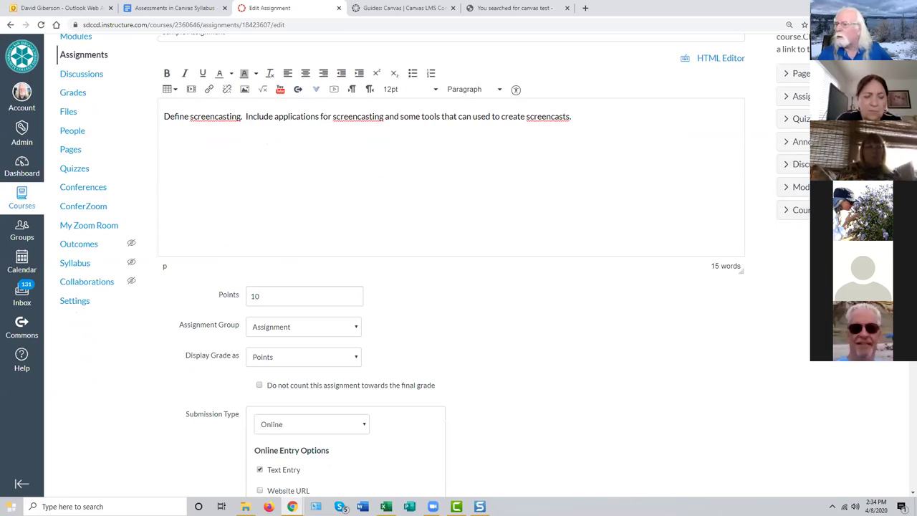
{"action": "scroll", "coordinate": [459, 258], "scroll_direction": "up", "scroll_amount": 2}
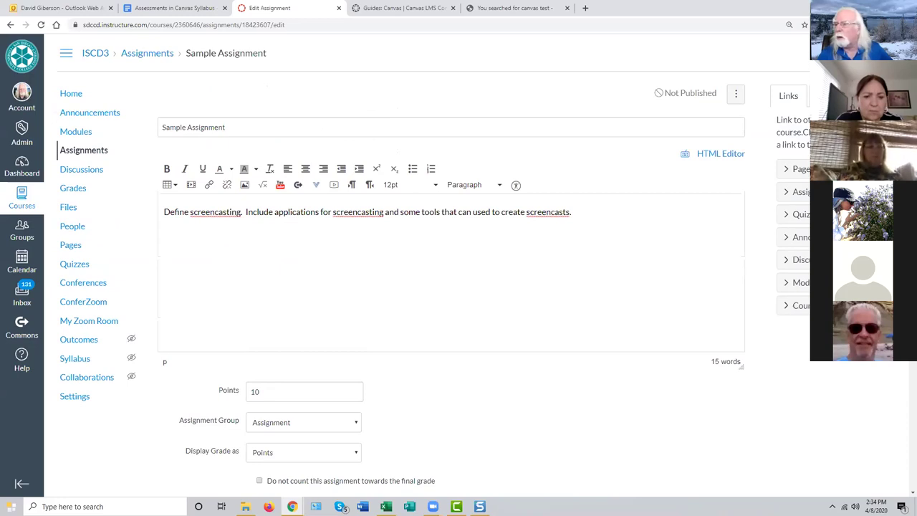
{"action": "left_click", "coordinate": [825, 95]}
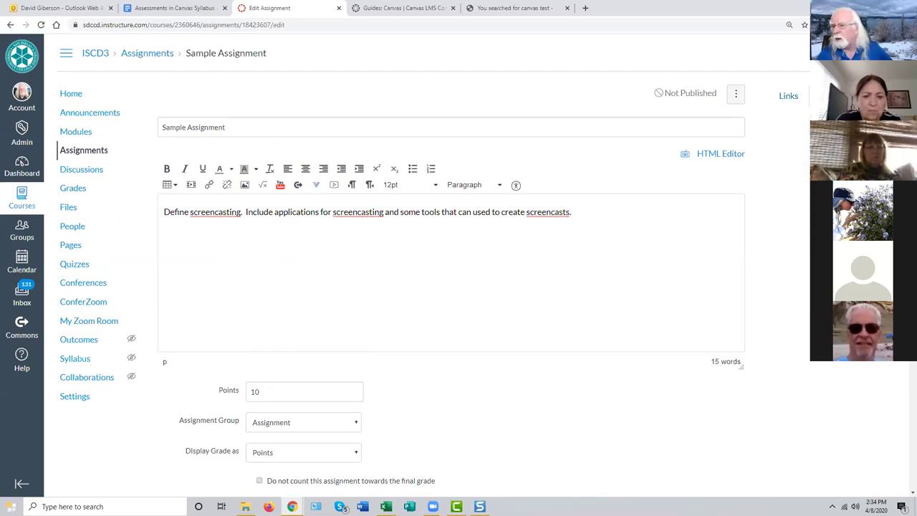
{"action": "left_click_drag", "start_coordinate": [887, 401], "coordinate": [888, 447]}
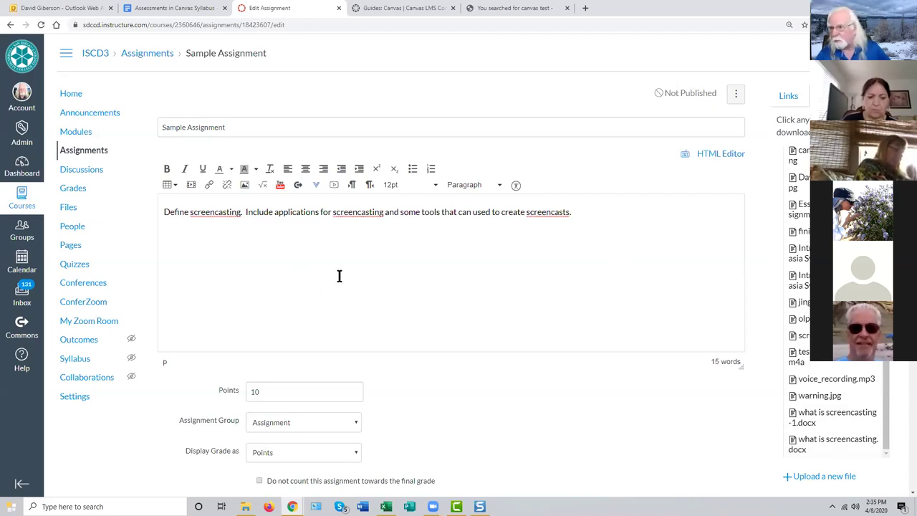
Step: Enter ".doc,.docx" as the allowed file extensions for uploads
{"action": "scroll", "coordinate": [335, 283], "scroll_direction": "down", "scroll_amount": 3}
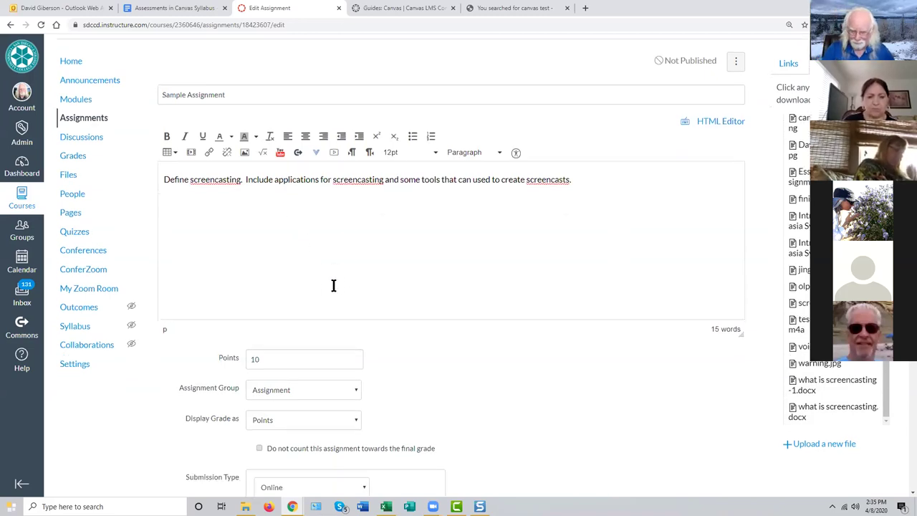
{"action": "scroll", "coordinate": [333, 285], "scroll_direction": "down", "scroll_amount": 3}
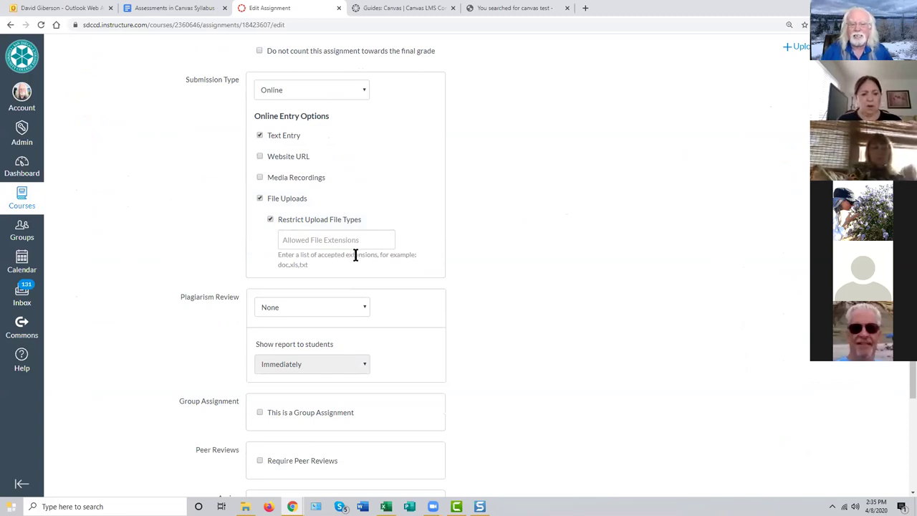
{"action": "left_click", "coordinate": [296, 240]}
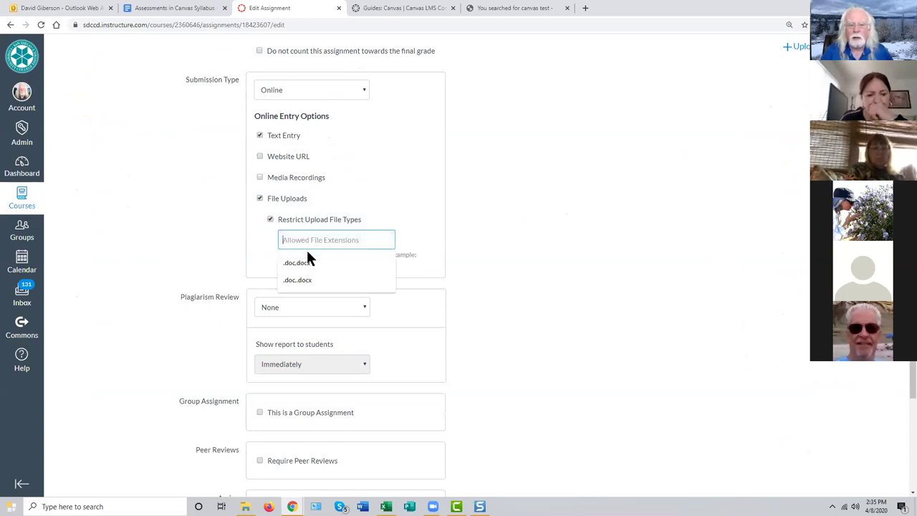
{"action": "type", "text": ".doc,"}
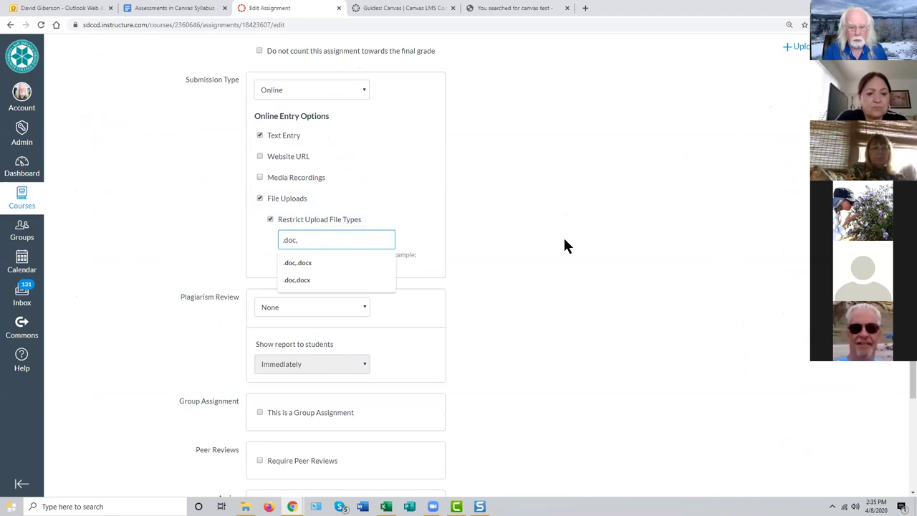
{"action": "type", "text": ".docx"}
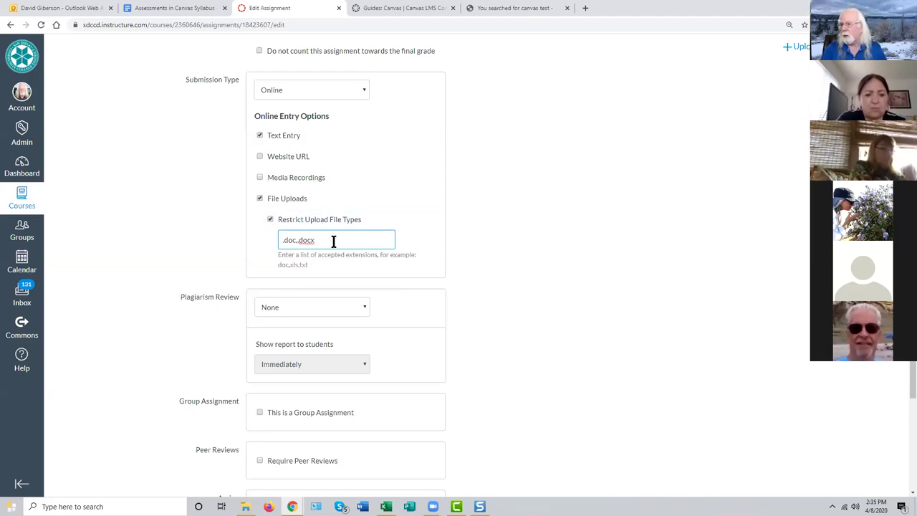
{"action": "left_click", "coordinate": [505, 272]}
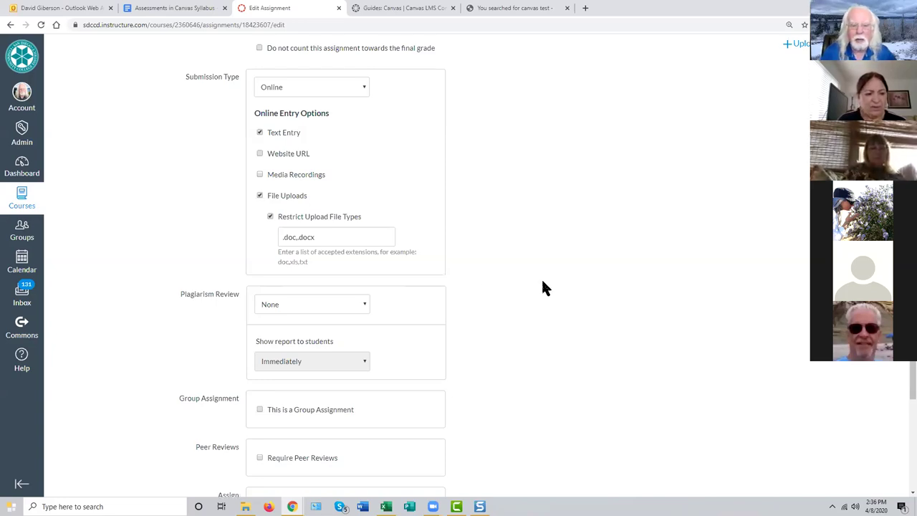
Step: Check which plagiarism review tools the assignment offers, leaving the setting at None
{"action": "scroll", "coordinate": [542, 287], "scroll_direction": "down", "scroll_amount": 2}
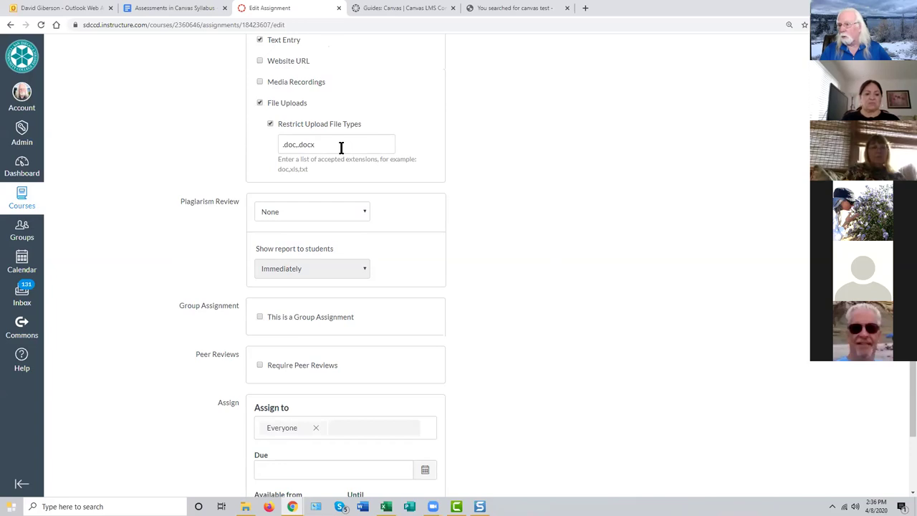
{"action": "scroll", "coordinate": [550, 233], "scroll_direction": "up", "scroll_amount": 1}
{"action": "scroll", "coordinate": [550, 233], "scroll_direction": "down", "scroll_amount": 1}
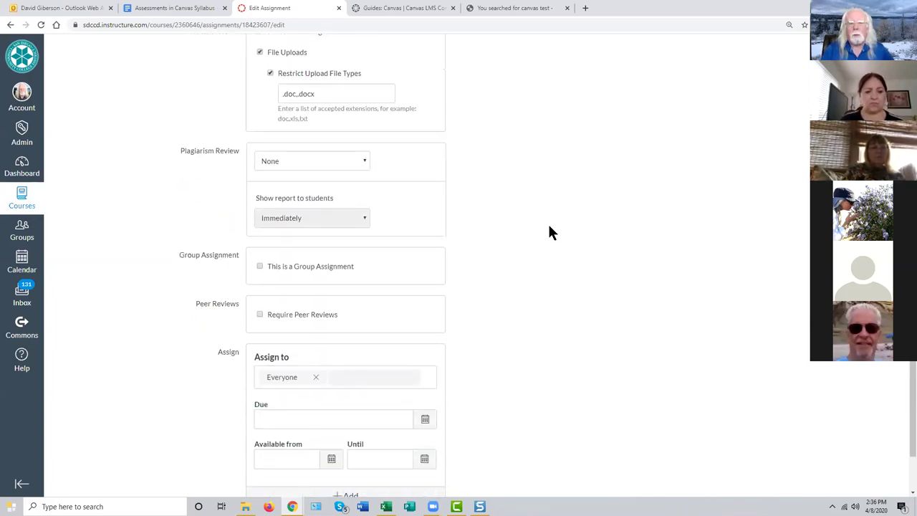
{"action": "scroll", "coordinate": [548, 230], "scroll_direction": "down", "scroll_amount": 1}
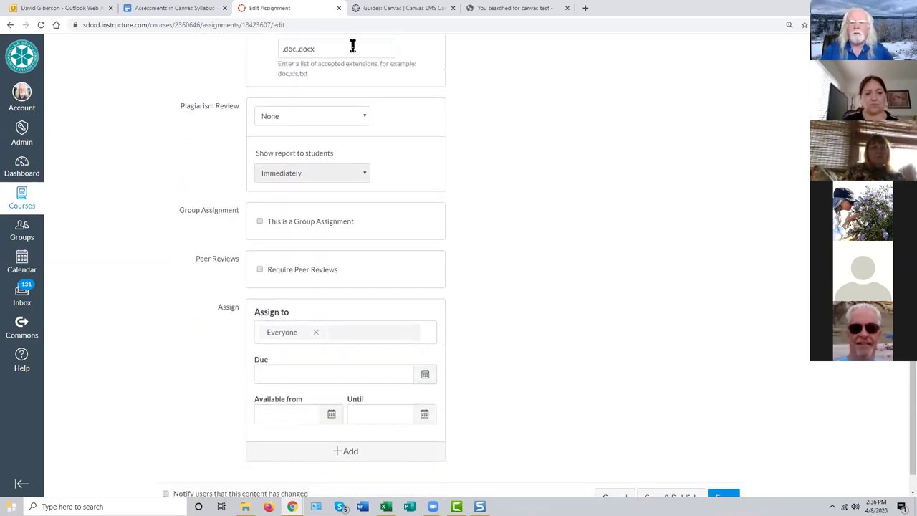
{"action": "left_click", "coordinate": [366, 119]}
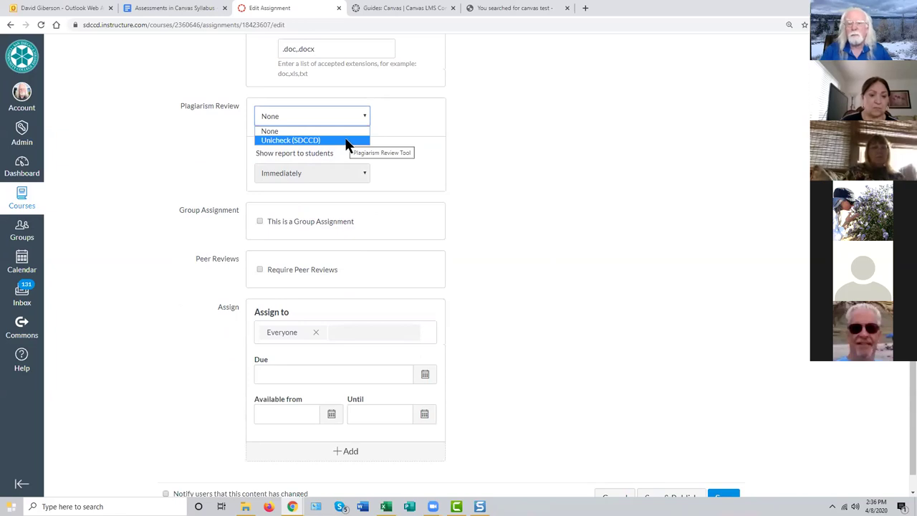
{"action": "left_click", "coordinate": [541, 148]}
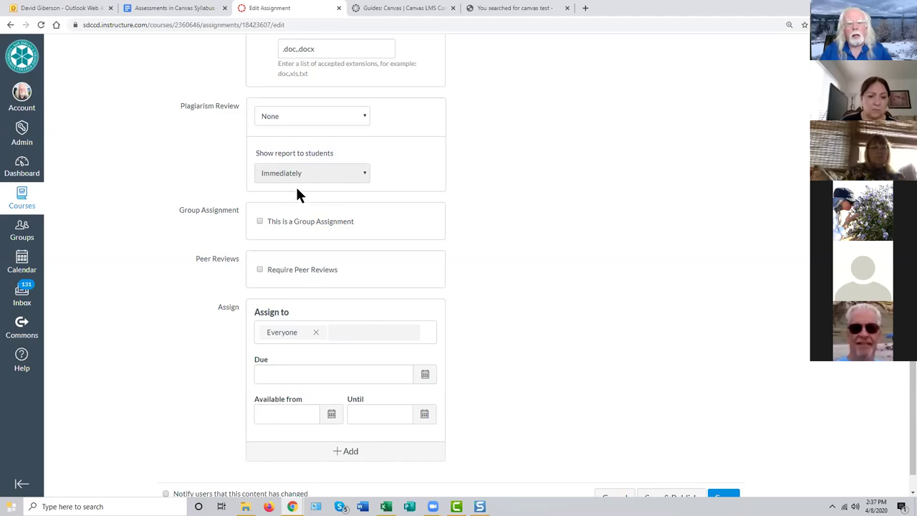
Step: Turn on the group assignment option to view the group set settings, dismiss them and turn the option off again
{"action": "scroll", "coordinate": [284, 235], "scroll_direction": "down", "scroll_amount": 1}
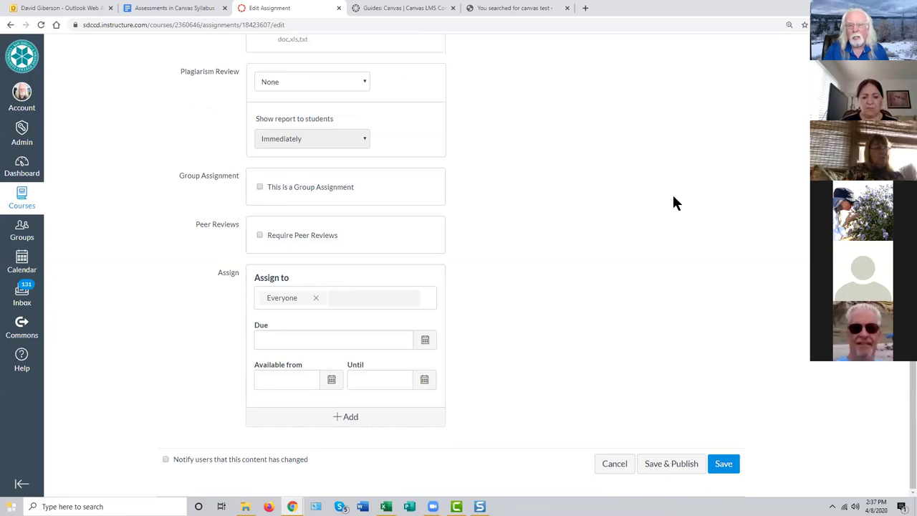
{"action": "left_click", "coordinate": [258, 187]}
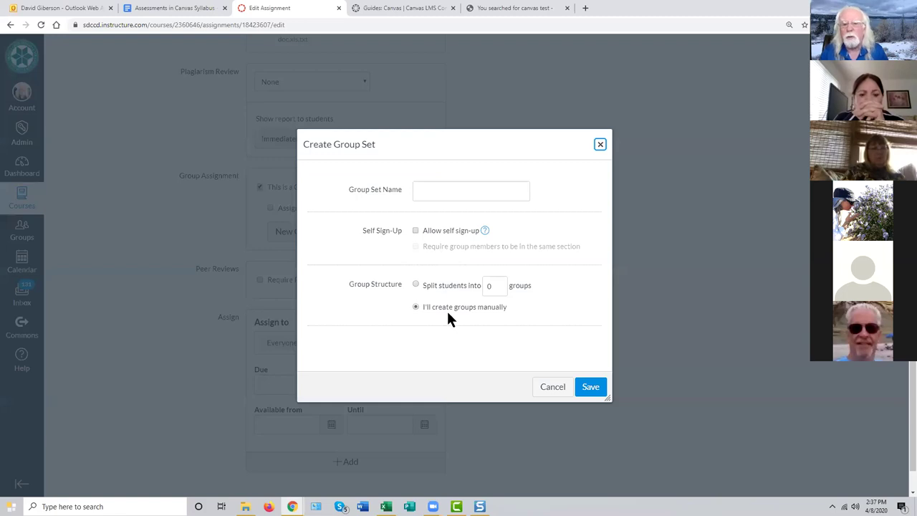
{"action": "left_click", "coordinate": [553, 388]}
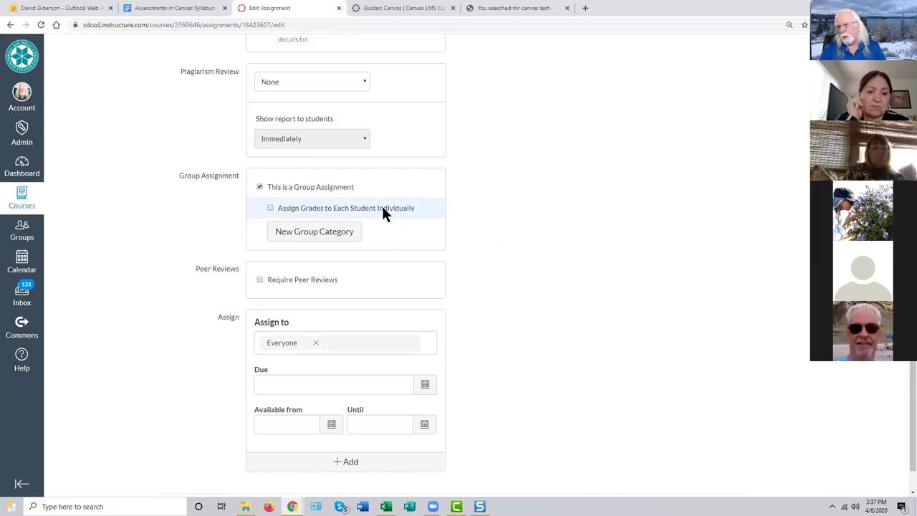
{"action": "left_click", "coordinate": [259, 187]}
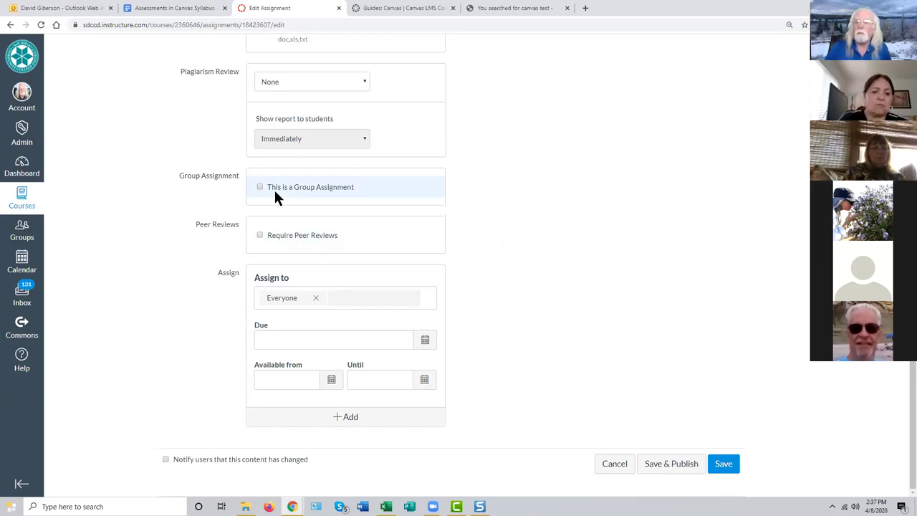
{"action": "left_click", "coordinate": [506, 15]}
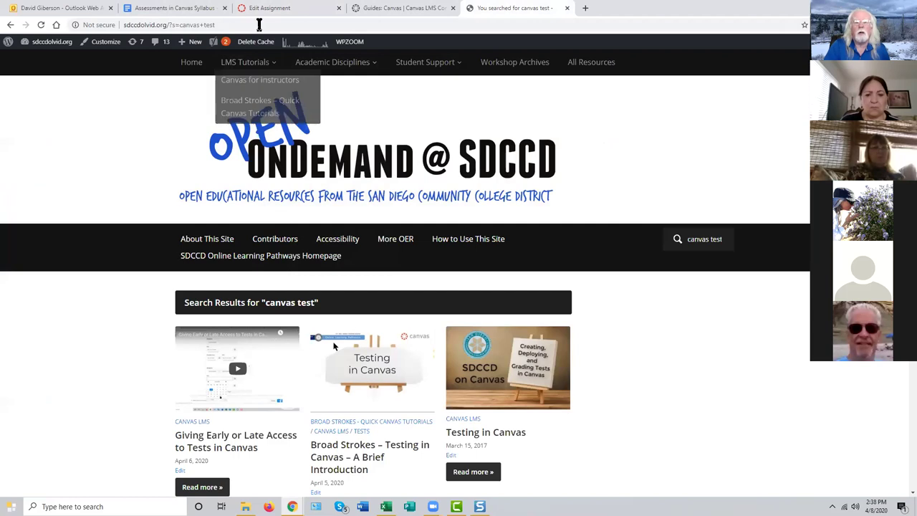
{"action": "left_click", "coordinate": [279, 9]}
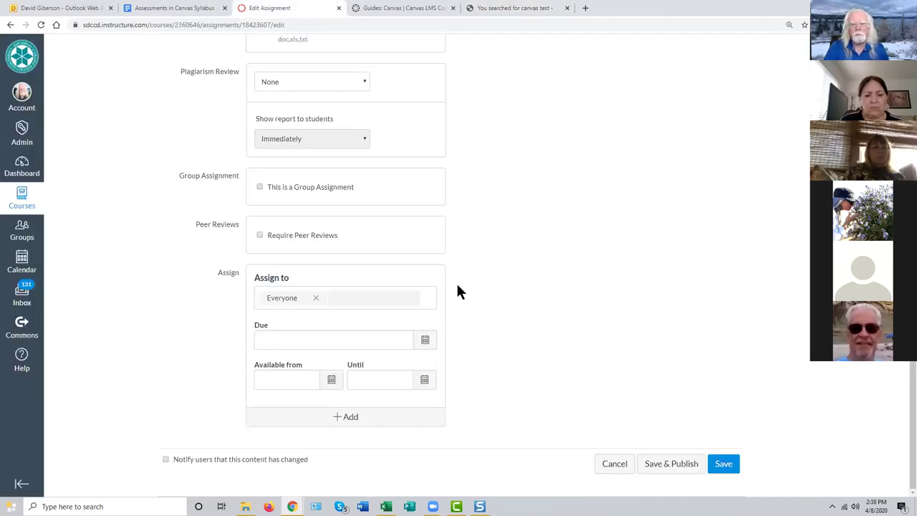
Step: Try out required peer reviews with automatic assignment, view the reviews-per-user setting, and turn peer reviews off again
{"action": "left_click", "coordinate": [259, 236]}
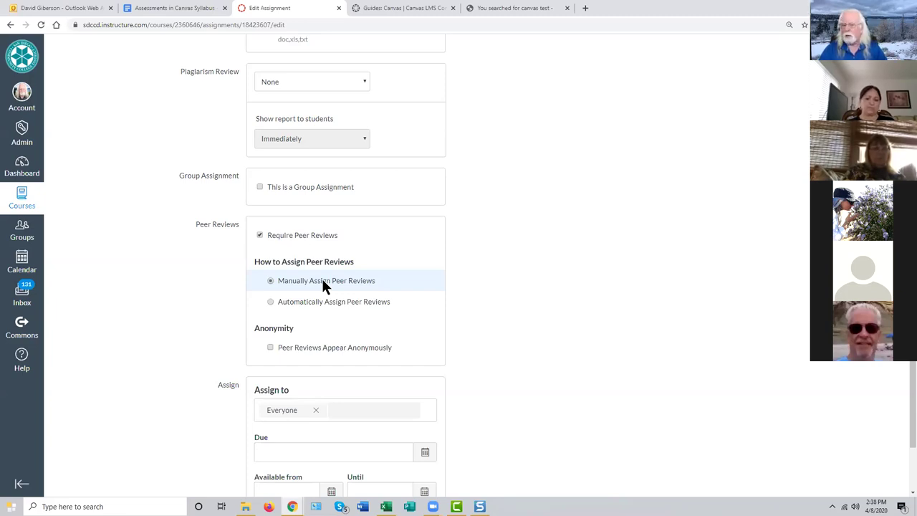
{"action": "left_click", "coordinate": [270, 302]}
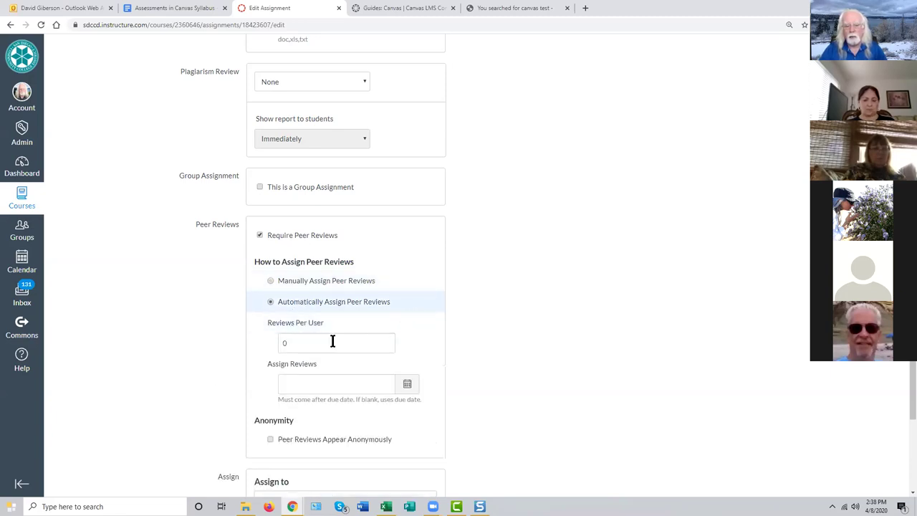
{"action": "double_click", "coordinate": [284, 342]}
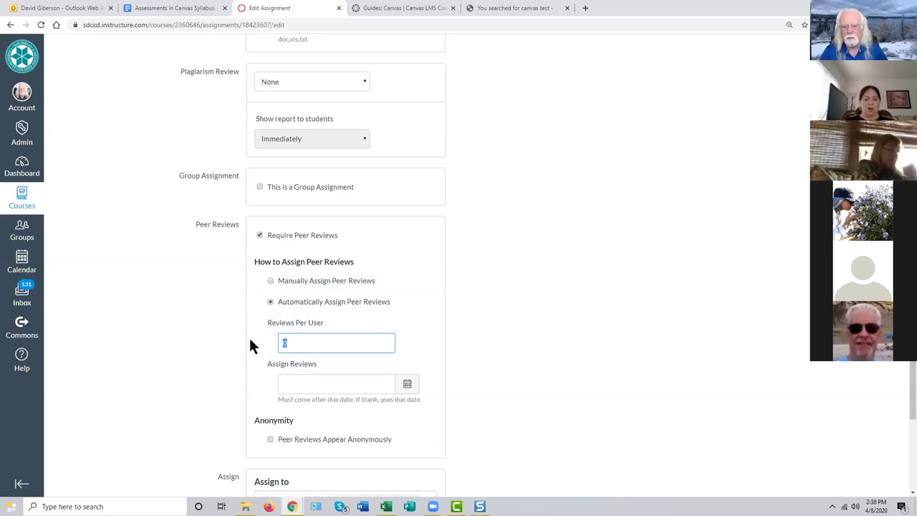
{"action": "scroll", "coordinate": [458, 368], "scroll_direction": "down", "scroll_amount": 1}
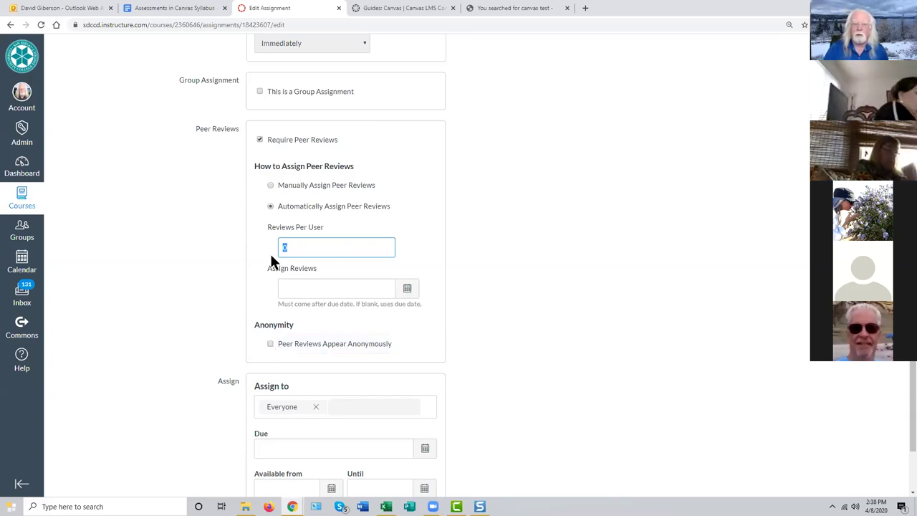
{"action": "left_click", "coordinate": [260, 140]}
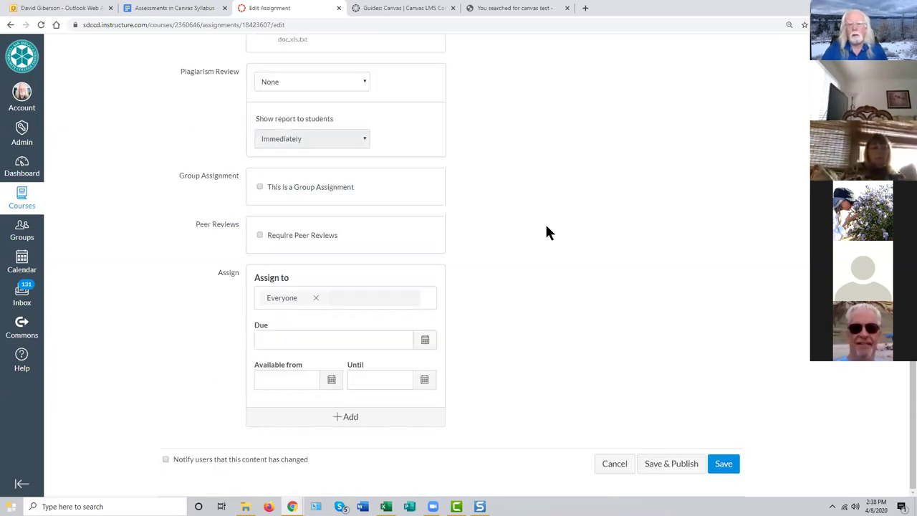
{"action": "left_click", "coordinate": [331, 297]}
{"action": "left_click", "coordinate": [356, 278]}
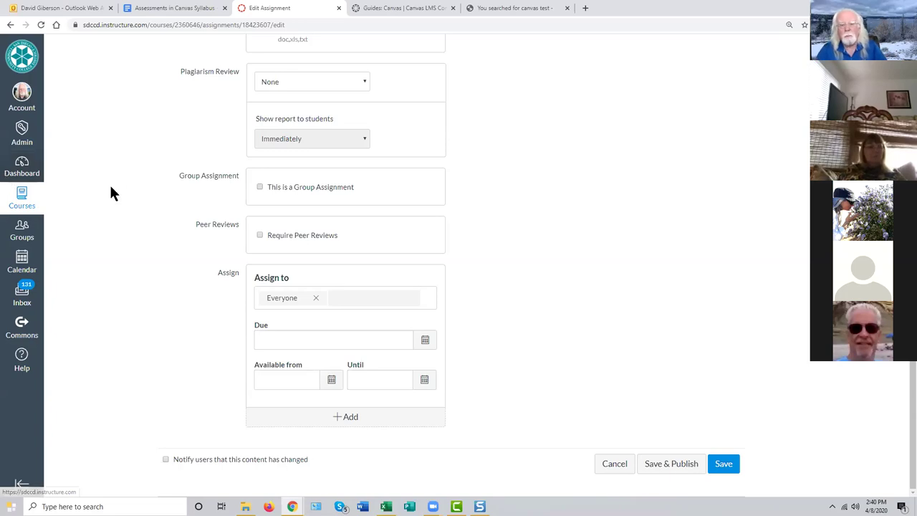
Step: Show the peer review settings once more and remove the peer review requirement from the assignment
{"action": "left_click", "coordinate": [260, 236]}
{"action": "scroll", "coordinate": [270, 246], "scroll_direction": "down", "scroll_amount": 2}
{"action": "double_click", "coordinate": [284, 248]}
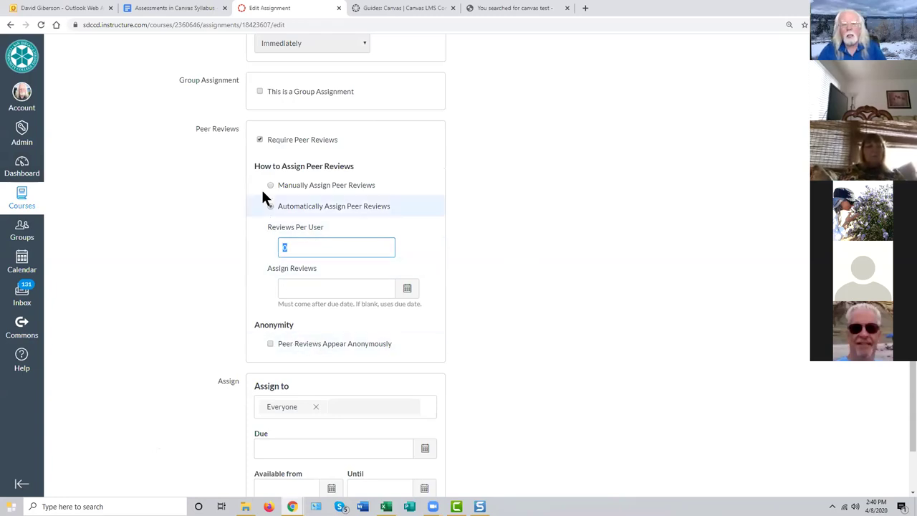
{"action": "left_click", "coordinate": [260, 140]}
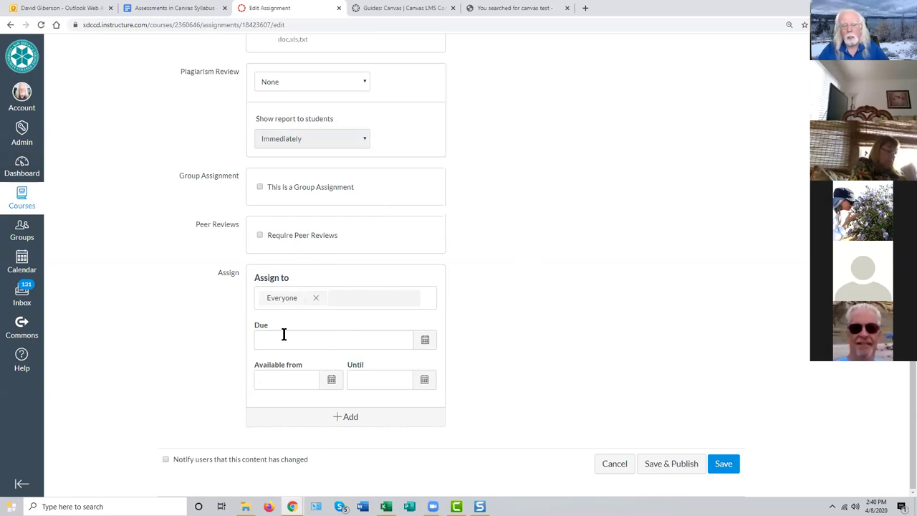
Step: Set both the due date and the Until date for Everyone to Apr 30 11:59pm
{"action": "left_click", "coordinate": [422, 343]}
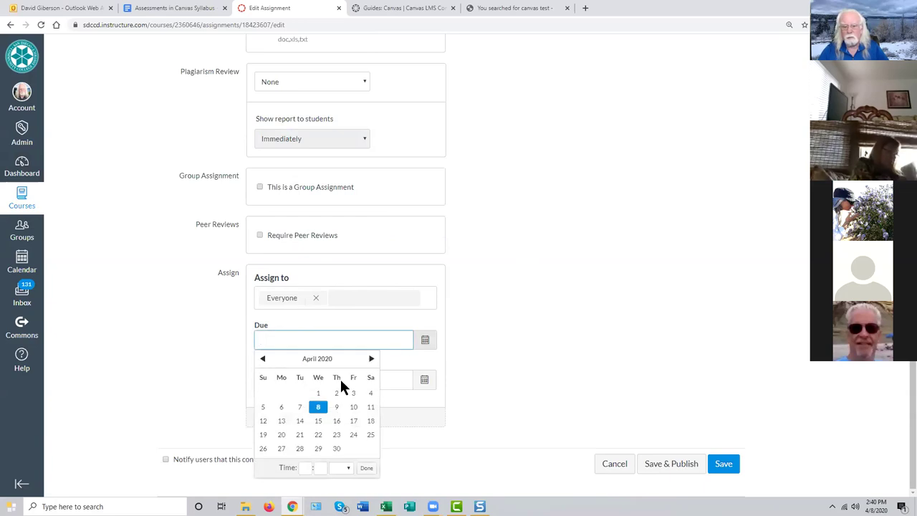
{"action": "left_click", "coordinate": [337, 449]}
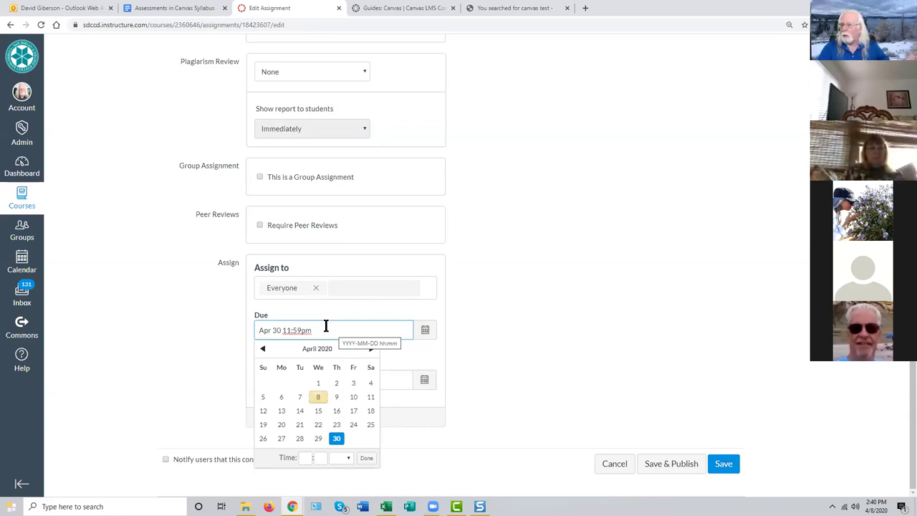
{"action": "left_click", "coordinate": [507, 327]}
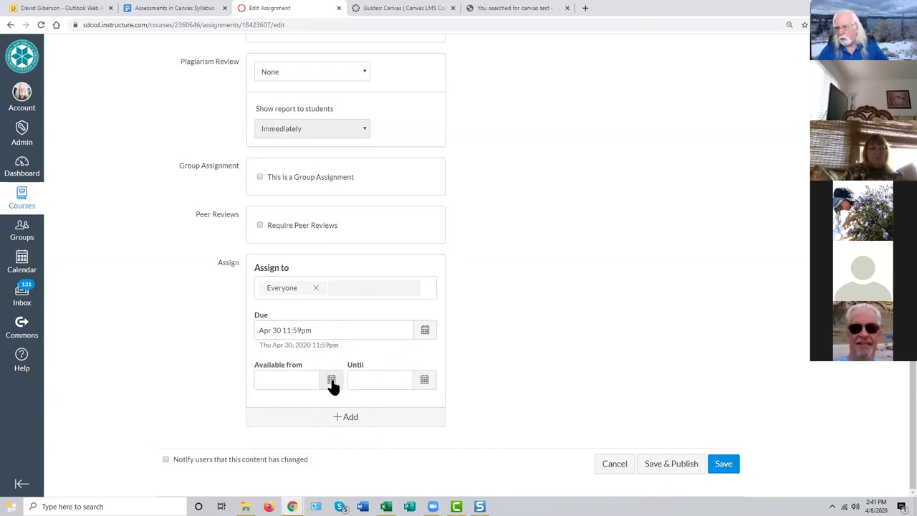
{"action": "left_click", "coordinate": [424, 380]}
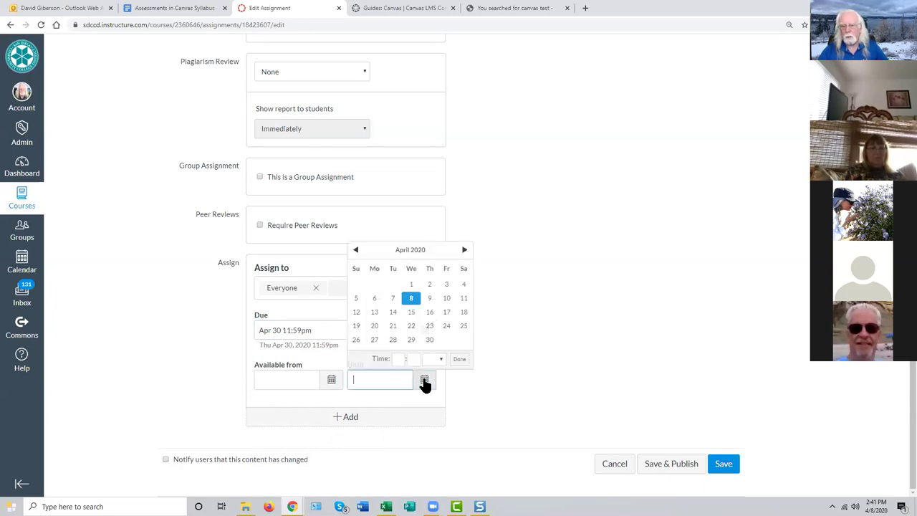
{"action": "left_click", "coordinate": [430, 340]}
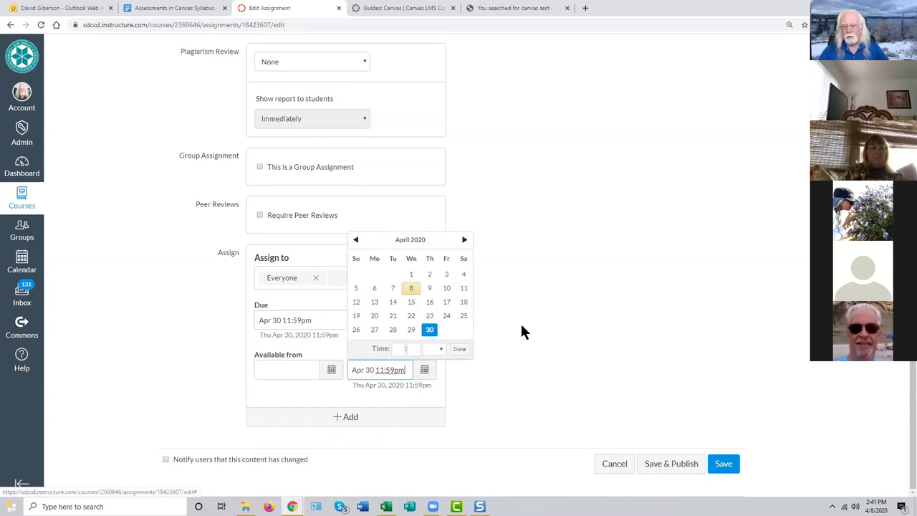
{"action": "left_click", "coordinate": [534, 331]}
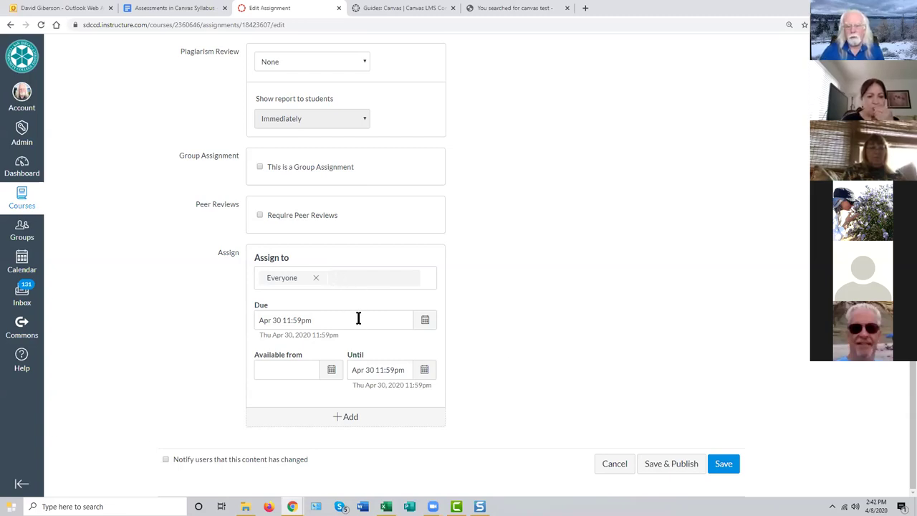
Step: Add a second set of assignment dates and assign it to test3 student only
{"action": "left_click", "coordinate": [350, 420]}
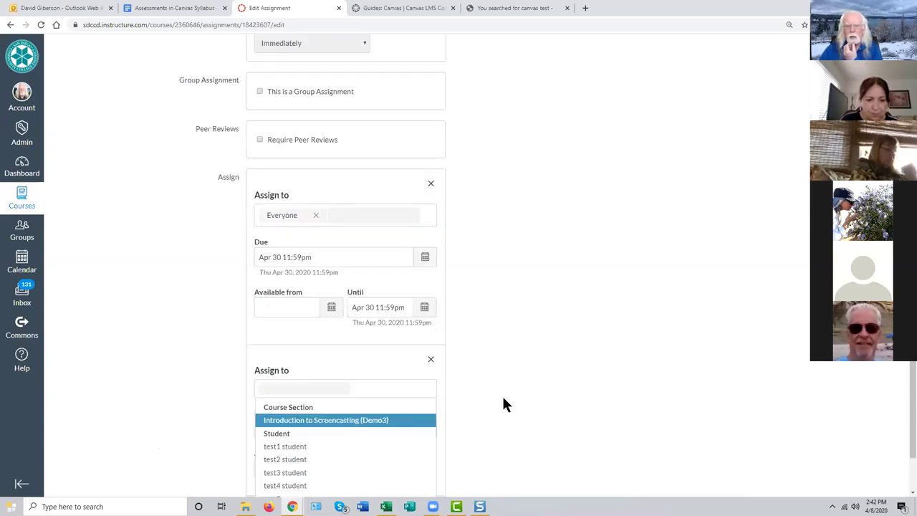
{"action": "scroll", "coordinate": [504, 403], "scroll_direction": "down", "scroll_amount": 1}
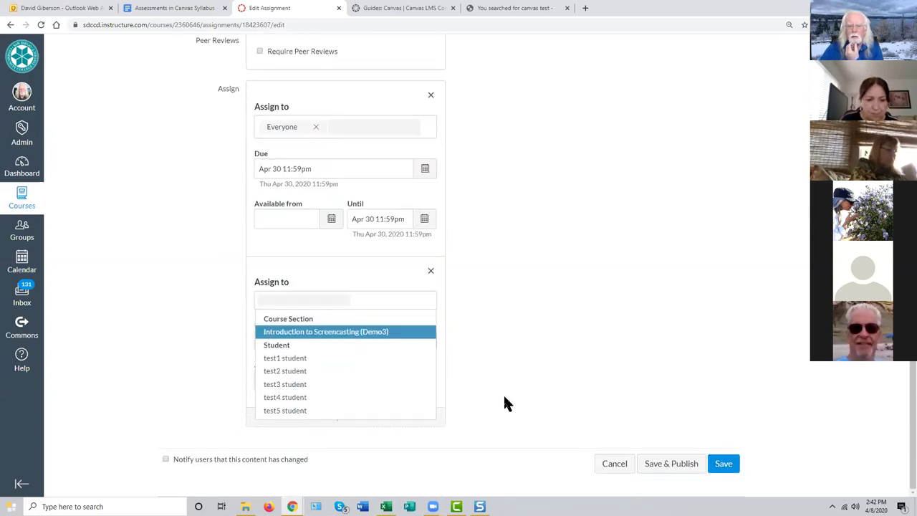
{"action": "left_click", "coordinate": [299, 385]}
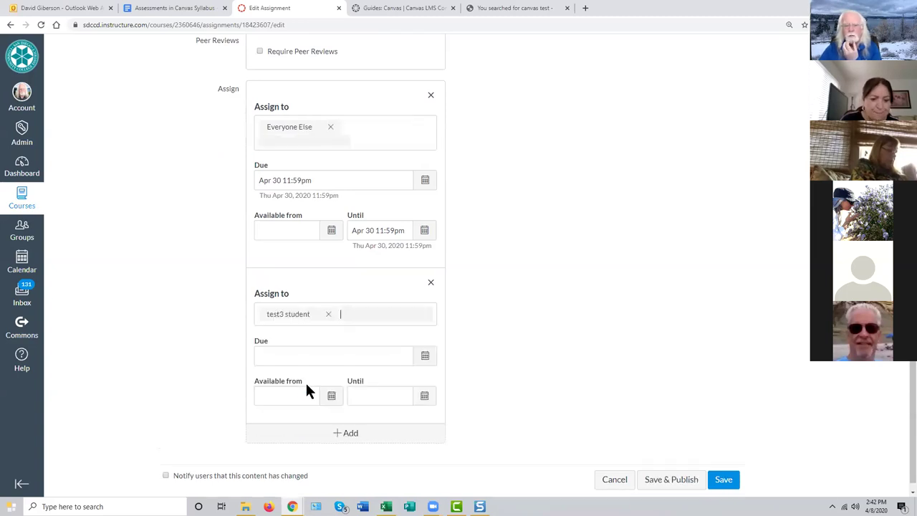
{"action": "left_click", "coordinate": [552, 365]}
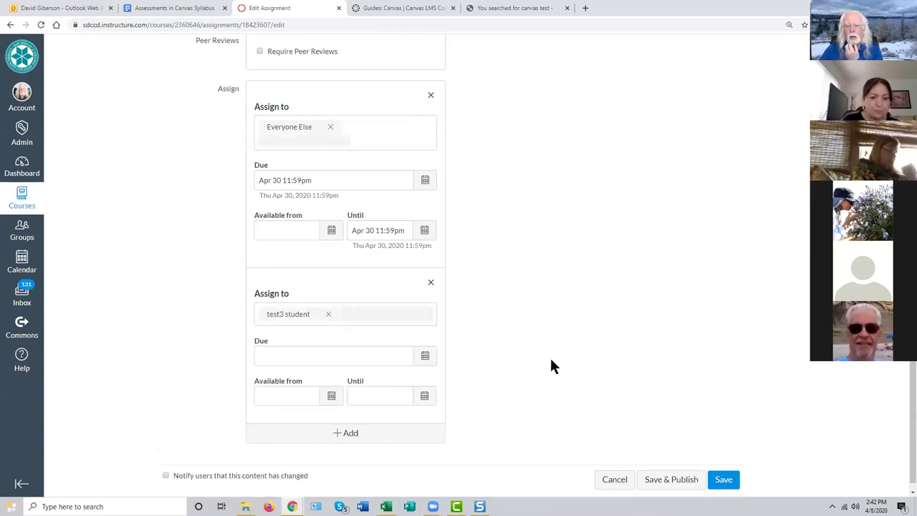
Step: Give test3 student a due date of May 8 11:59pm and an Until date of May 9 11:59pm
{"action": "left_click", "coordinate": [425, 358]}
{"action": "left_click", "coordinate": [371, 374]}
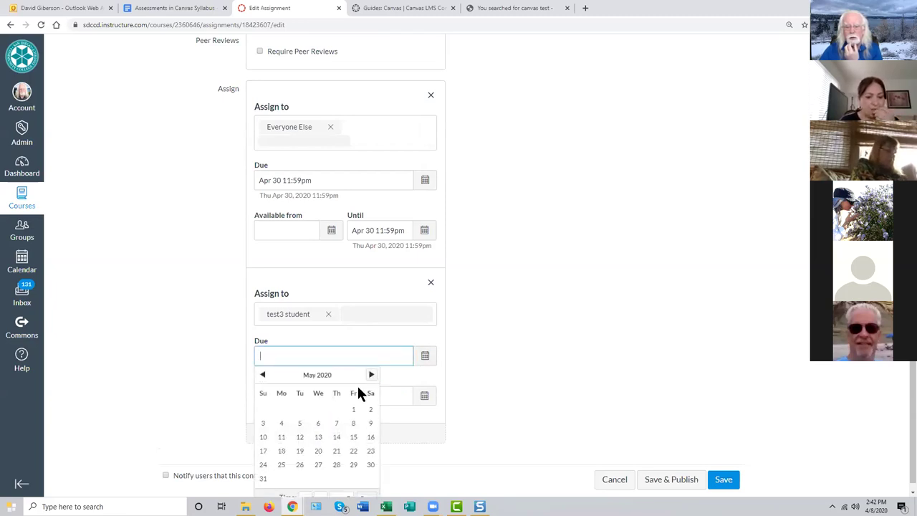
{"action": "left_click", "coordinate": [353, 423]}
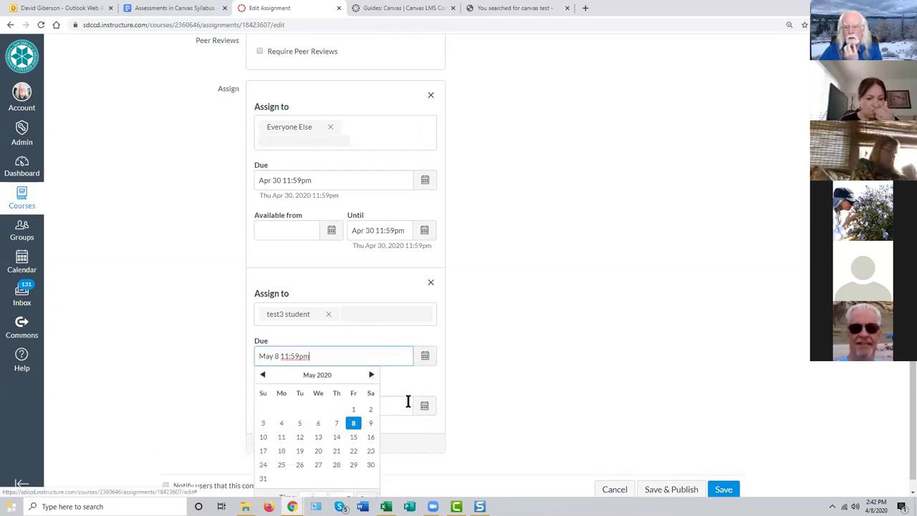
{"action": "left_click", "coordinate": [501, 374]}
{"action": "left_click", "coordinate": [423, 406]}
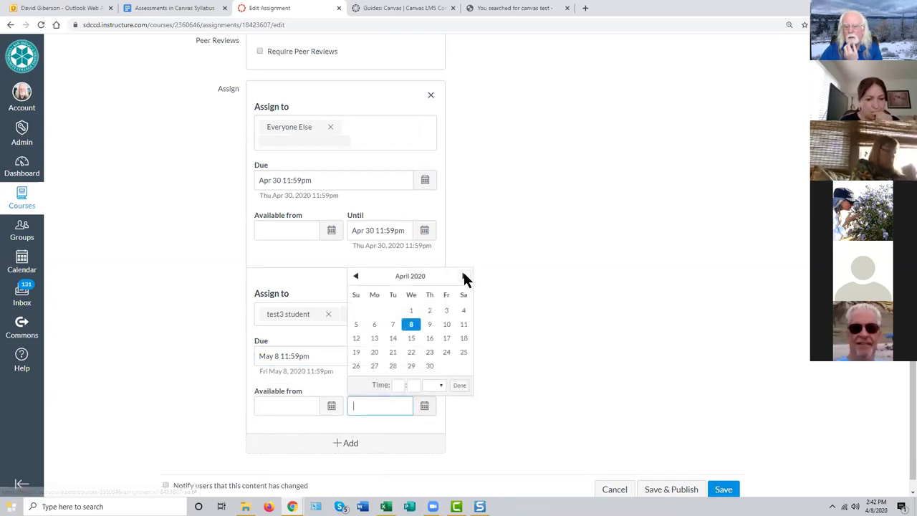
{"action": "left_click", "coordinate": [464, 275]}
{"action": "left_click", "coordinate": [463, 324]}
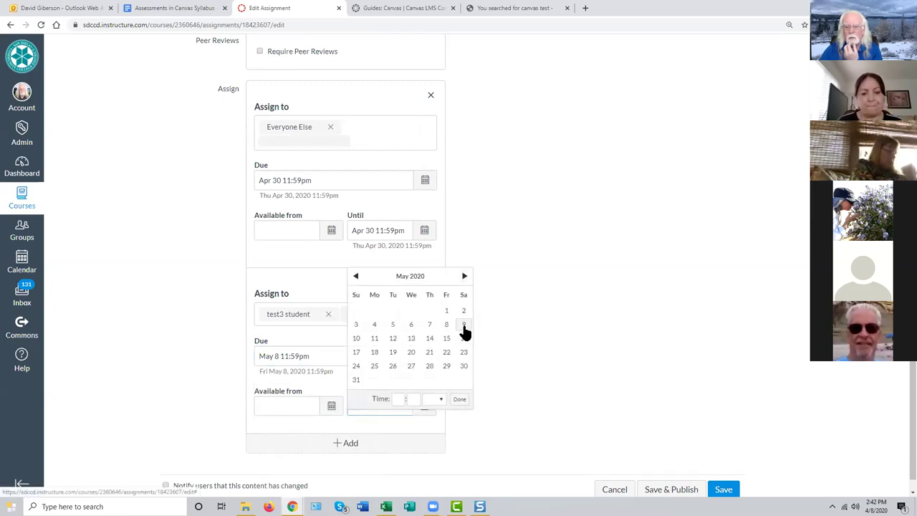
{"action": "left_click", "coordinate": [573, 343]}
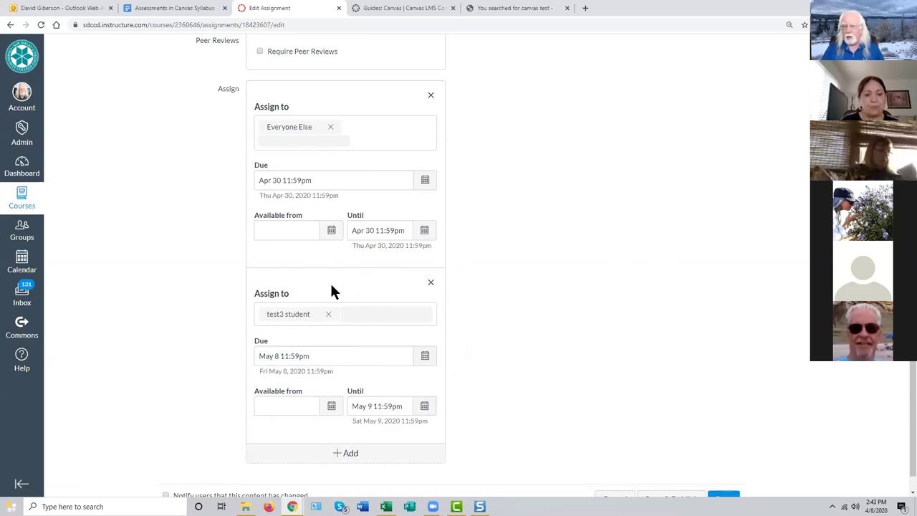
{"action": "scroll", "coordinate": [620, 287], "scroll_direction": "down", "scroll_amount": 1}
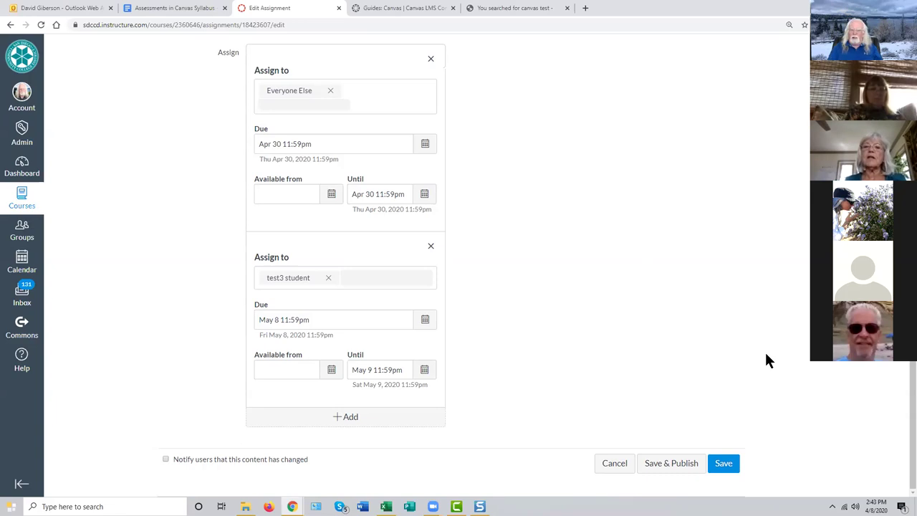
Step: Check the assignee choices and the assignment's settings, and save and publish Sample Assignment
{"action": "left_click", "coordinate": [341, 277]}
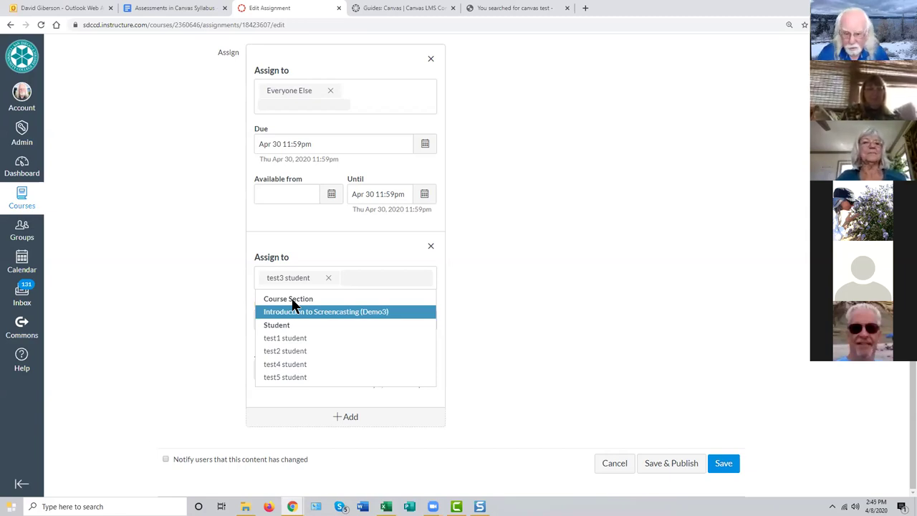
{"action": "left_click", "coordinate": [579, 290]}
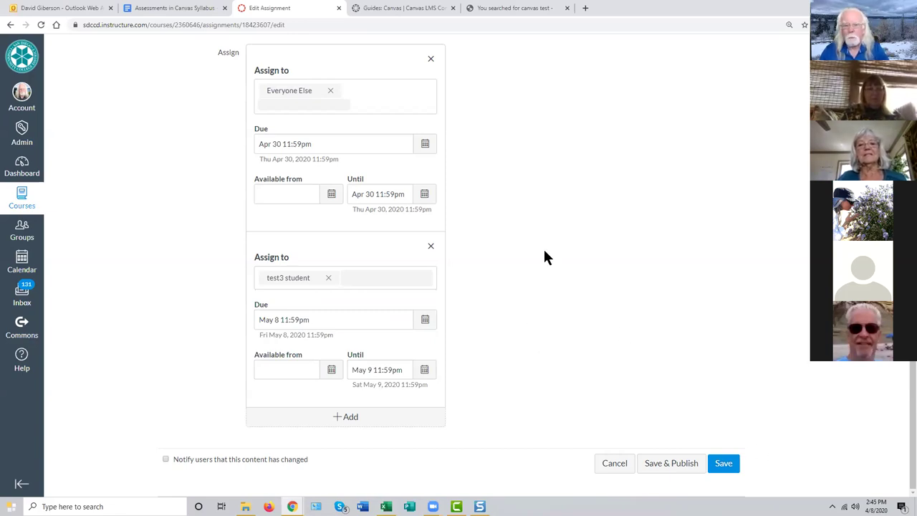
{"action": "scroll", "coordinate": [511, 196], "scroll_direction": "up", "scroll_amount": 12}
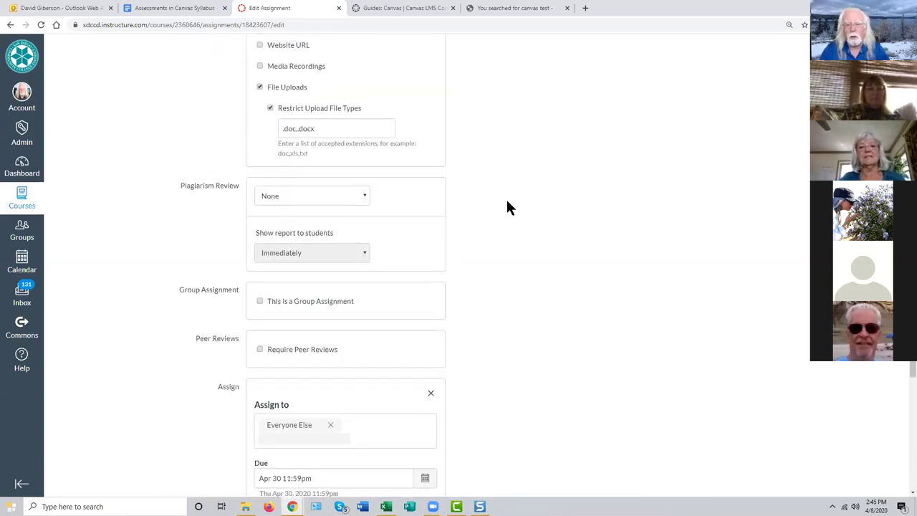
{"action": "scroll", "coordinate": [507, 202], "scroll_direction": "up", "scroll_amount": 1}
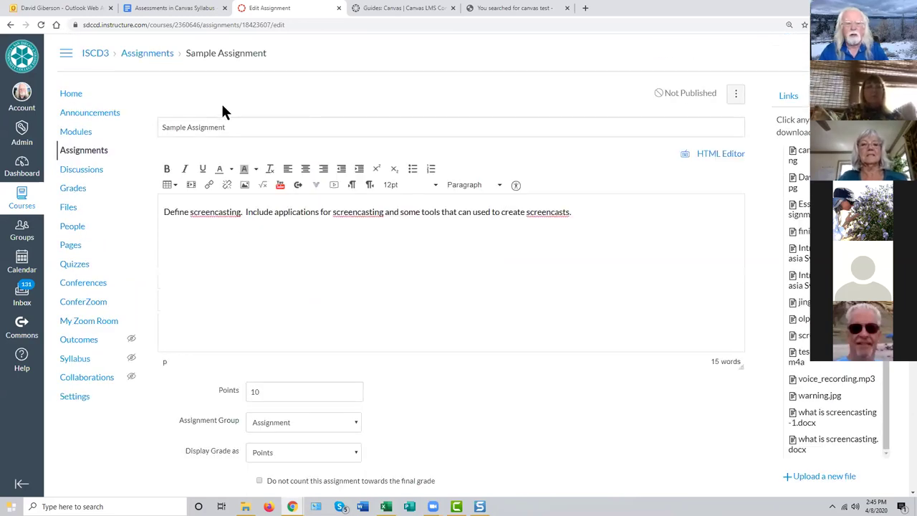
{"action": "scroll", "coordinate": [534, 265], "scroll_direction": "down", "scroll_amount": 13}
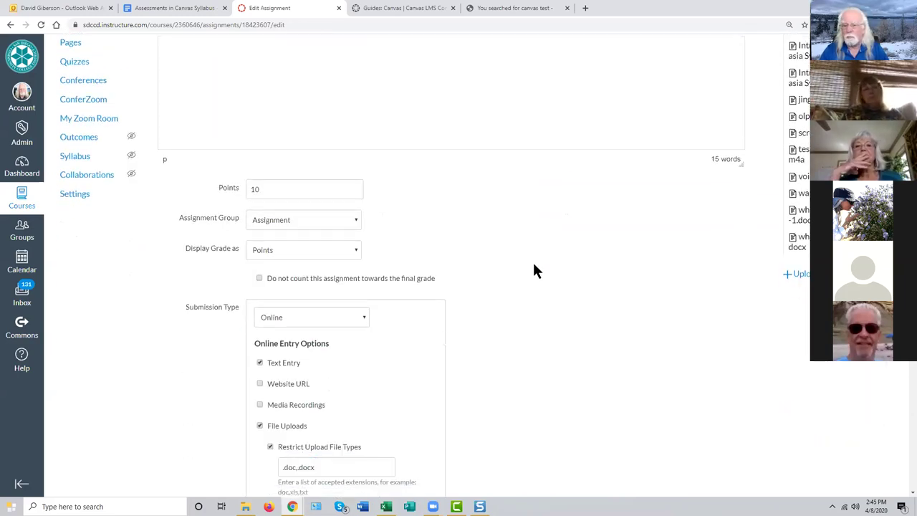
{"action": "scroll", "coordinate": [534, 269], "scroll_direction": "down", "scroll_amount": 2}
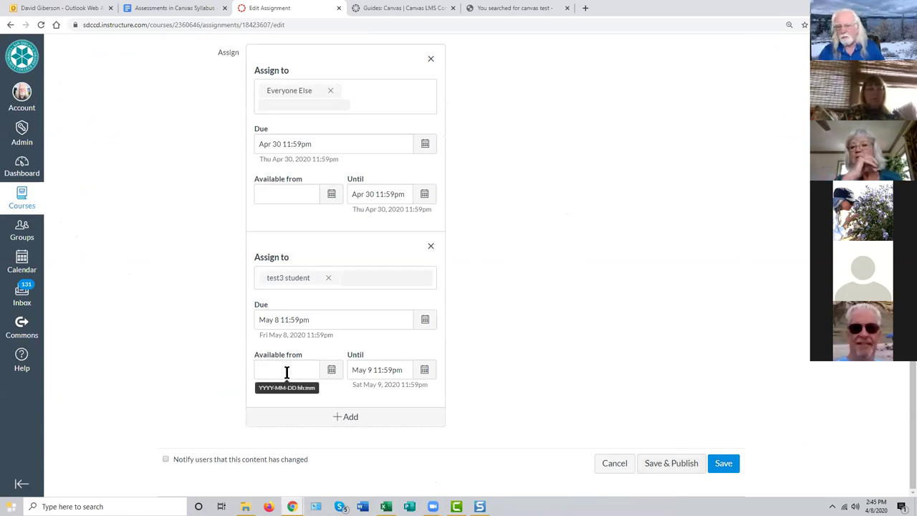
{"action": "left_click", "coordinate": [671, 464]}
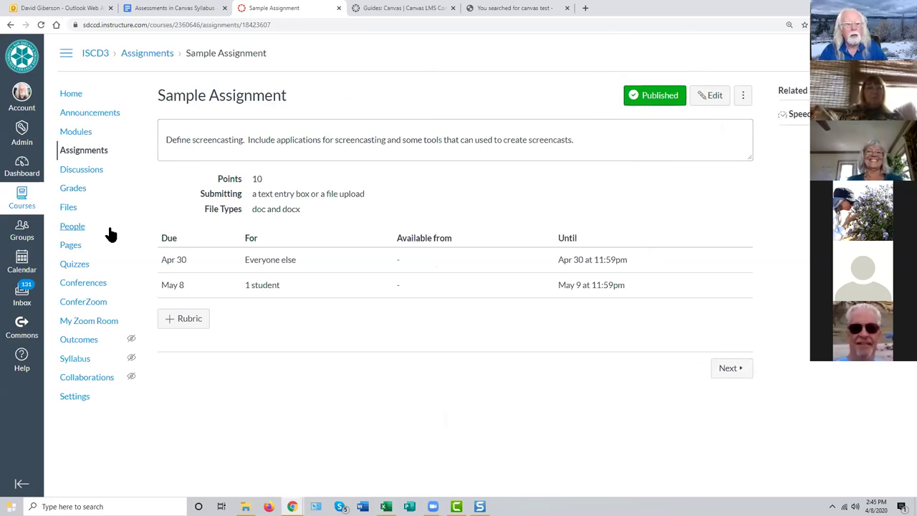
Step: Return to the course modules and switch to Student View from the course home page
{"action": "left_click", "coordinate": [79, 133]}
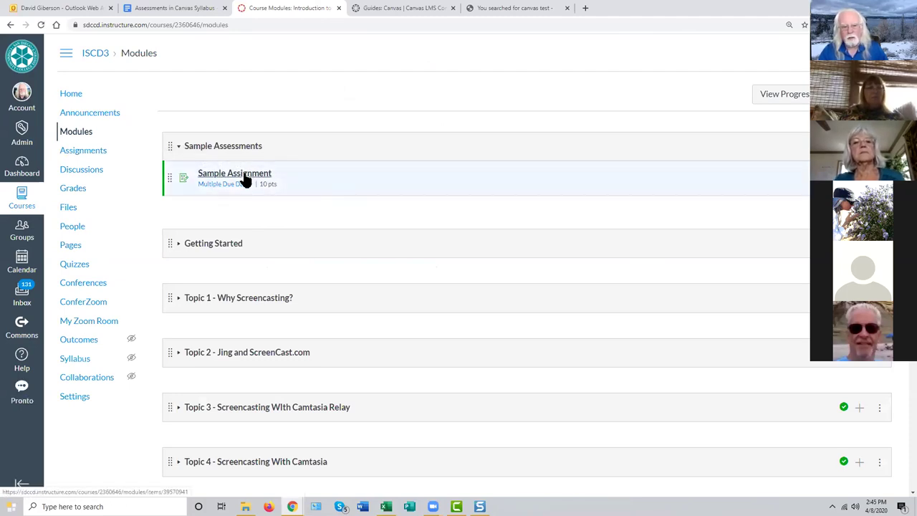
{"action": "mouse_move", "coordinate": [239, 188]}
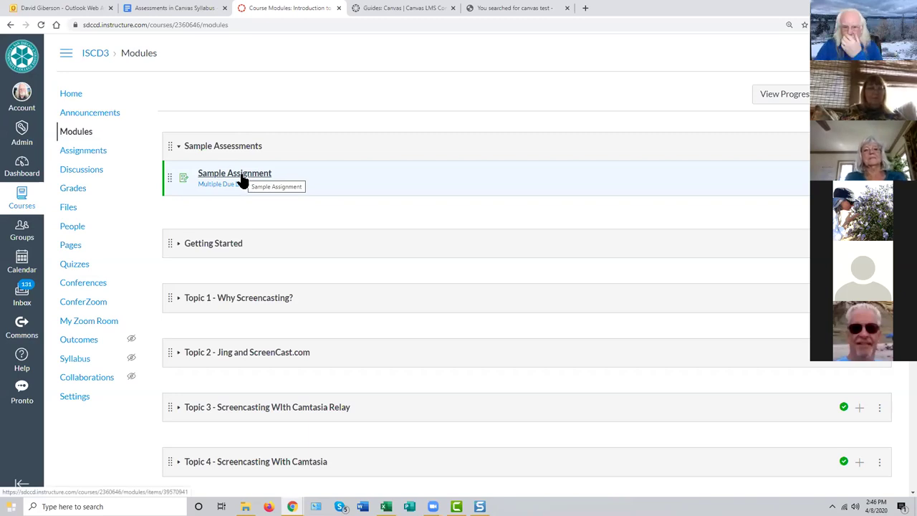
{"action": "left_click", "coordinate": [74, 96]}
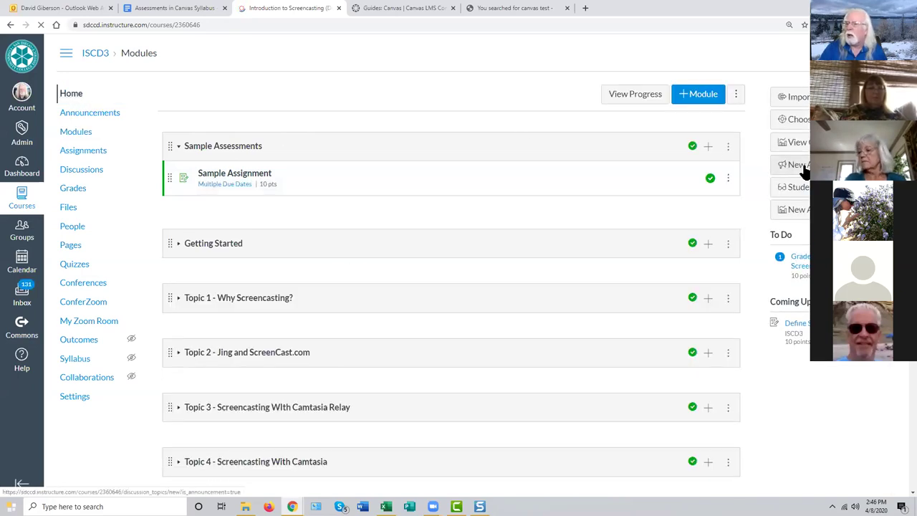
{"action": "left_click", "coordinate": [802, 189]}
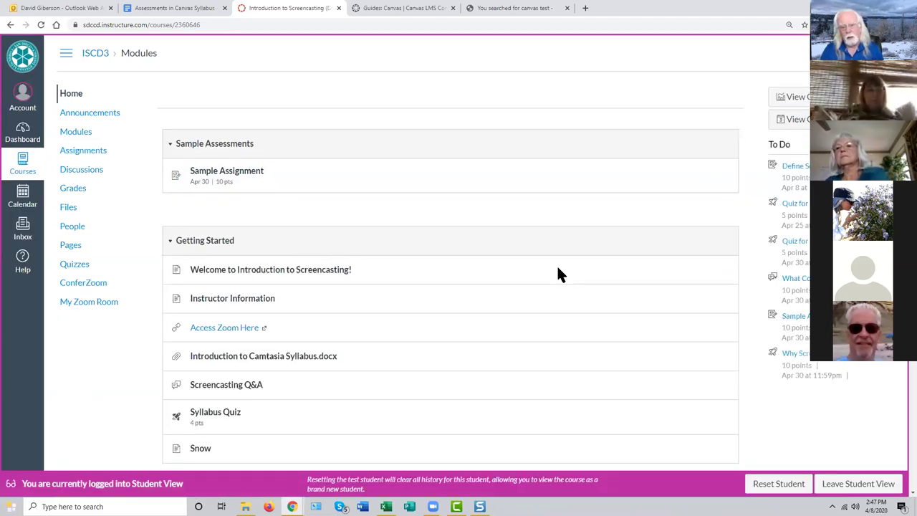
Step: Open Sample Assignment from the Sample Assessments module as the test student and start a submission
{"action": "scroll", "coordinate": [499, 282], "scroll_direction": "down", "scroll_amount": 5}
{"action": "scroll", "coordinate": [501, 285], "scroll_direction": "up", "scroll_amount": 5}
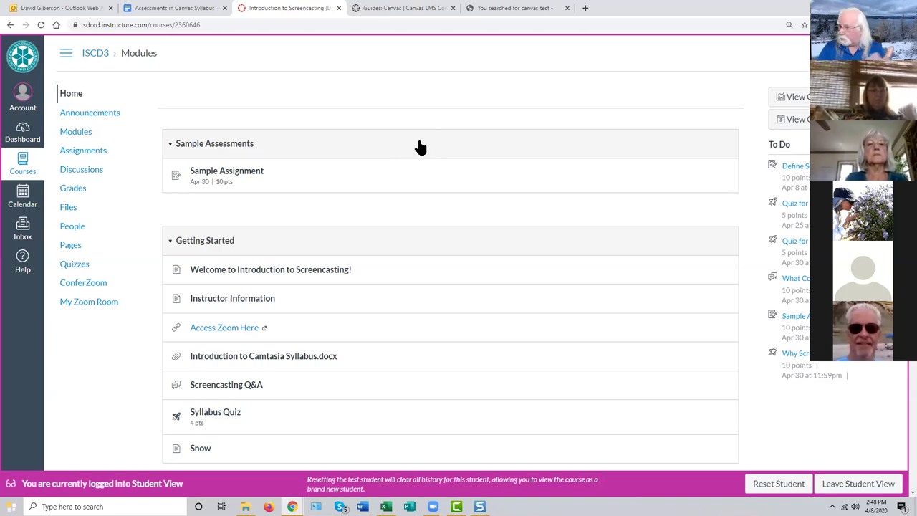
{"action": "left_click", "coordinate": [250, 177]}
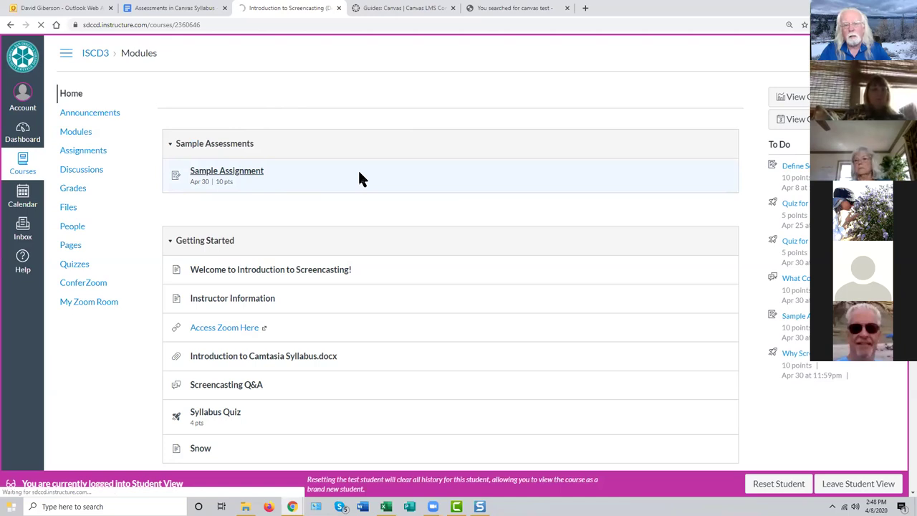
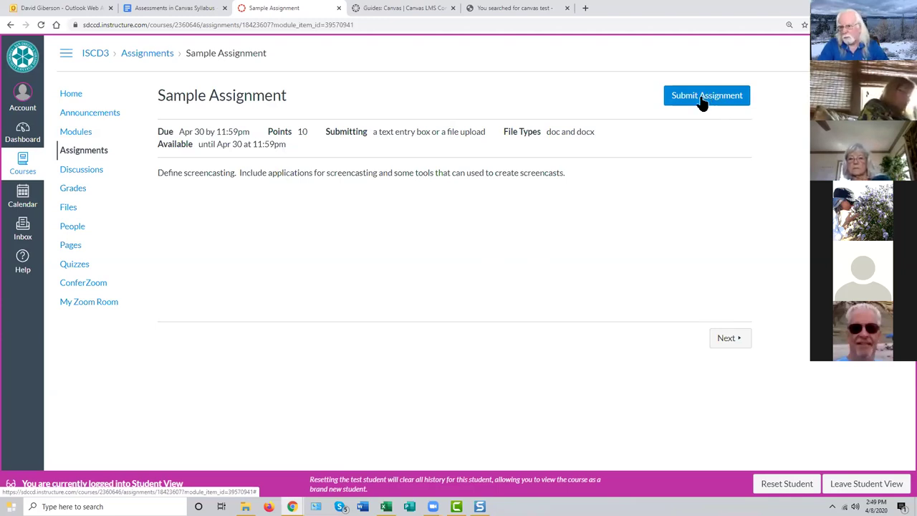
{"action": "left_click", "coordinate": [702, 101]}
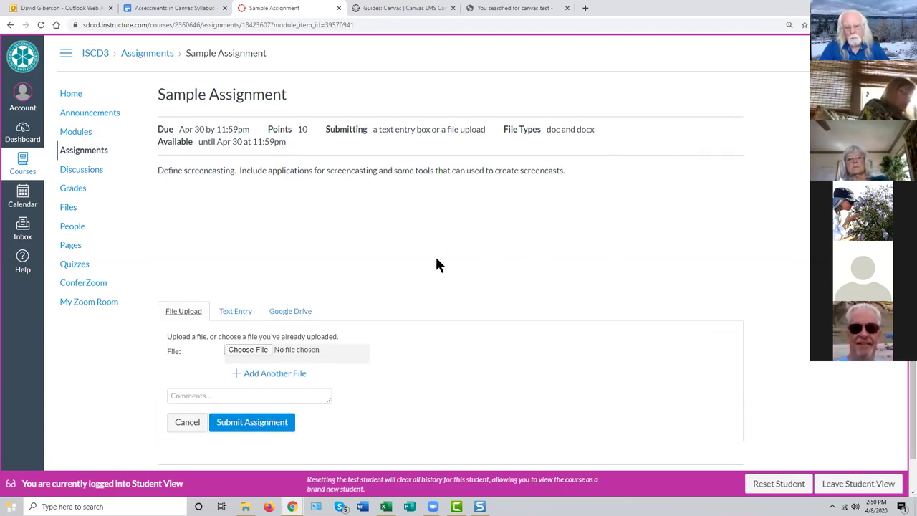
{"action": "scroll", "coordinate": [430, 255], "scroll_direction": "down", "scroll_amount": 1}
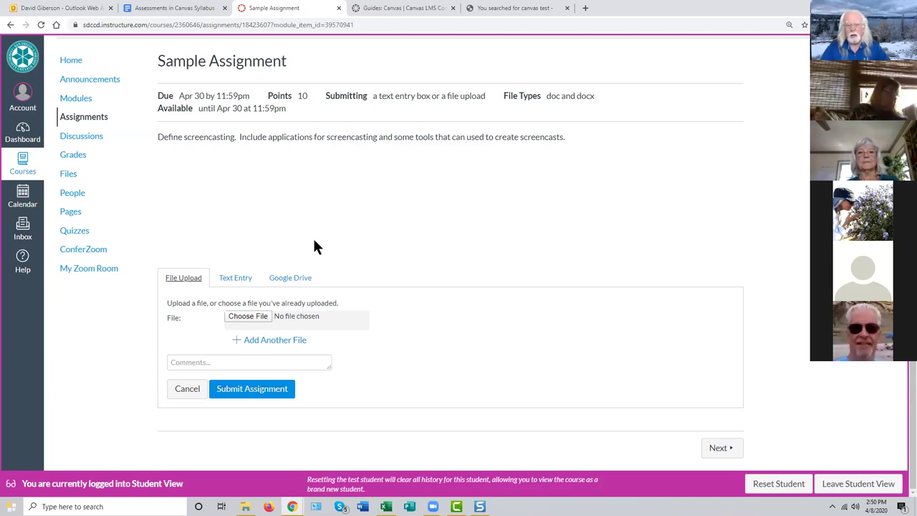
Step: Look at the Text Entry and Google Drive submission options for Sample Assignment
{"action": "left_click", "coordinate": [237, 279]}
{"action": "scroll", "coordinate": [462, 352], "scroll_direction": "down", "scroll_amount": 1}
{"action": "scroll", "coordinate": [464, 351], "scroll_direction": "down", "scroll_amount": 1}
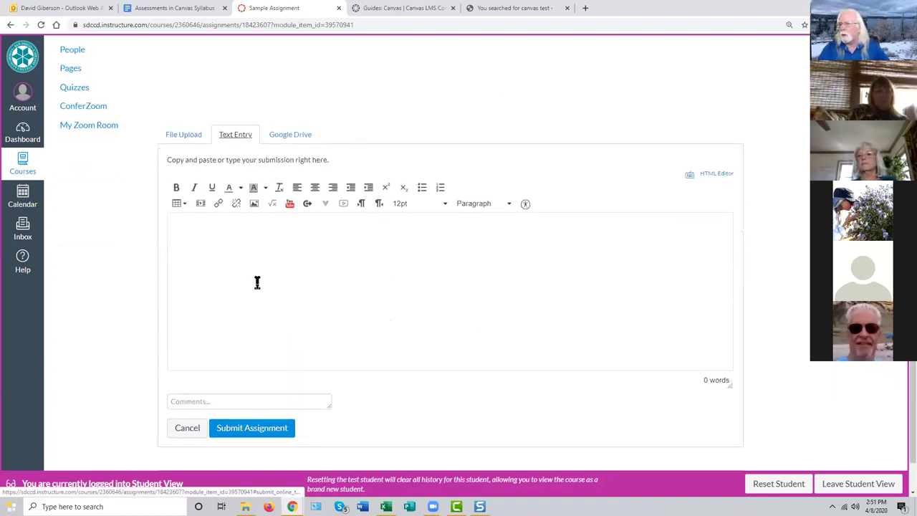
{"action": "left_click", "coordinate": [222, 225]}
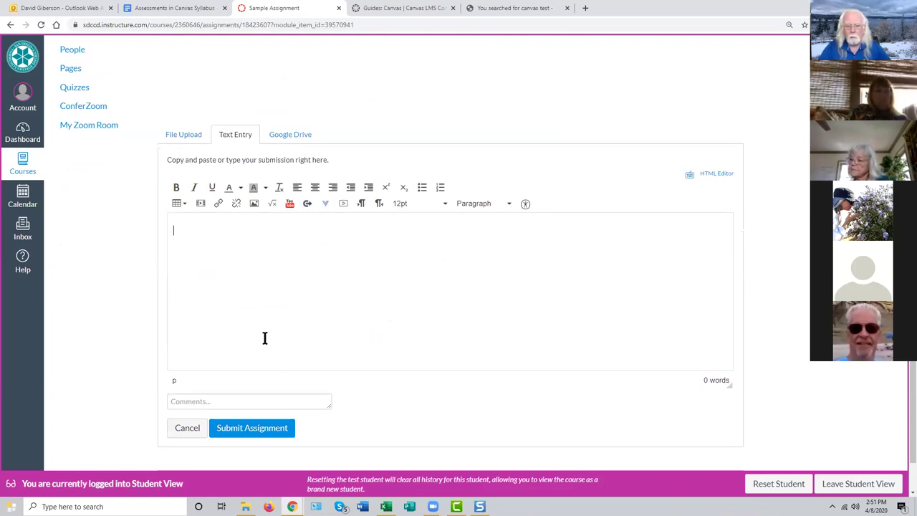
{"action": "left_click", "coordinate": [303, 138]}
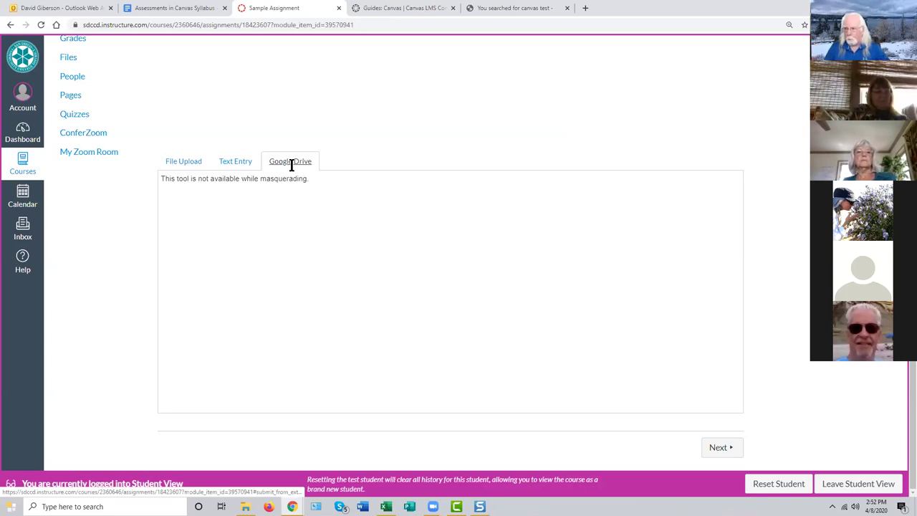
Step: Submit the assignment as a file upload using screencasting_definition_2.docx from the Content Creation Tutorial Files folder
{"action": "left_click", "coordinate": [191, 159]}
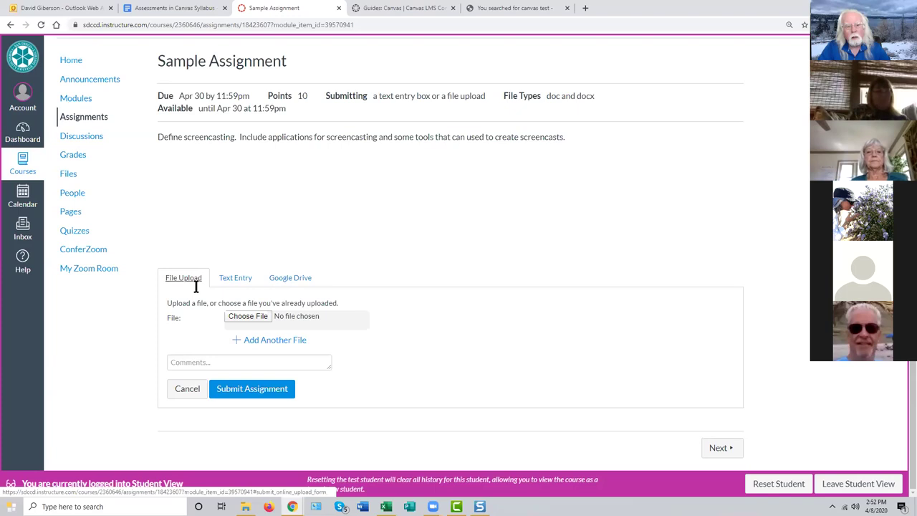
{"action": "left_click", "coordinate": [256, 318]}
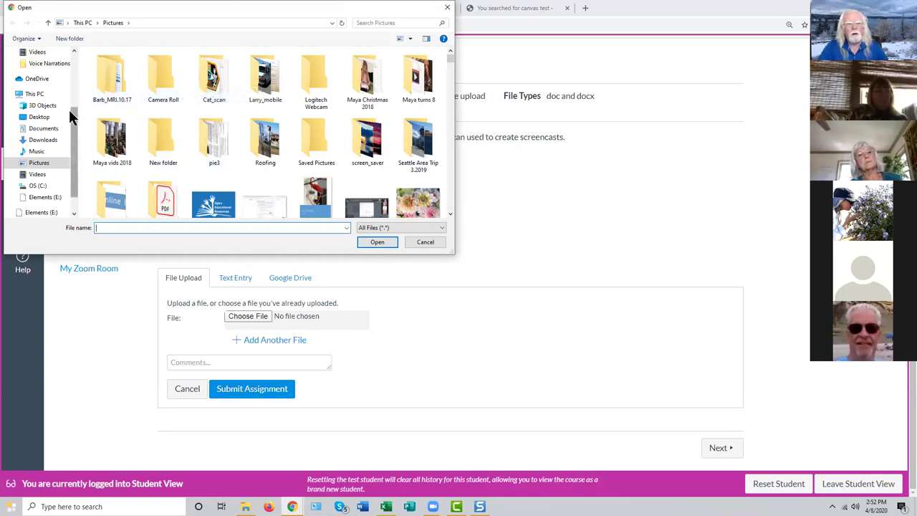
{"action": "scroll", "coordinate": [71, 100], "scroll_direction": "up", "scroll_amount": 3}
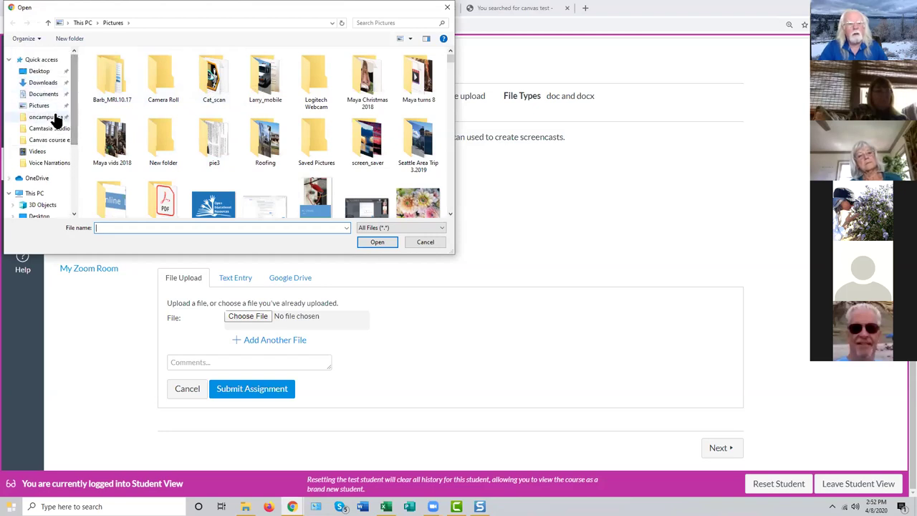
{"action": "left_click", "coordinate": [50, 118]}
{"action": "left_click", "coordinate": [161, 22]}
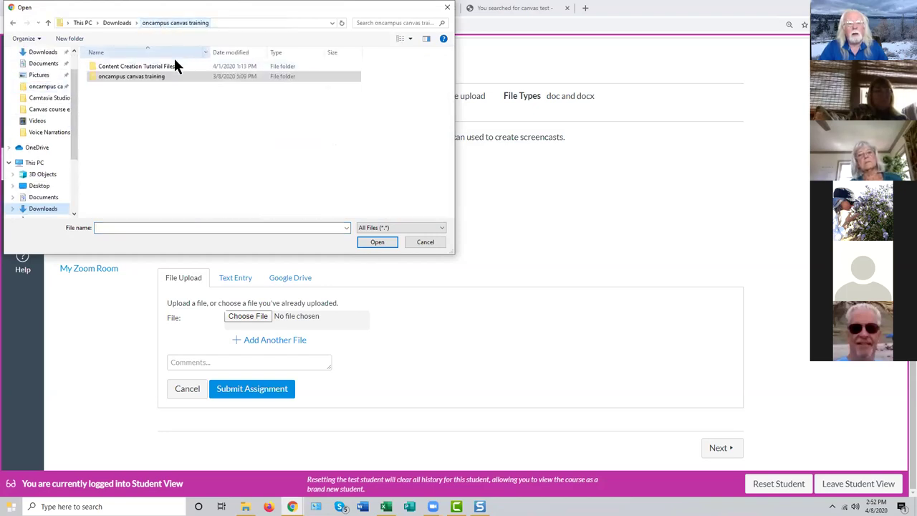
{"action": "double_click", "coordinate": [141, 66]}
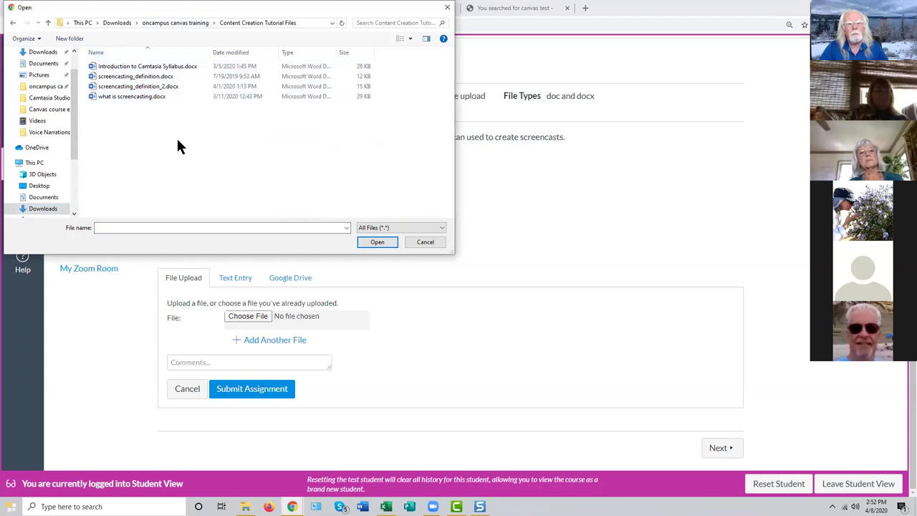
{"action": "left_click", "coordinate": [157, 87]}
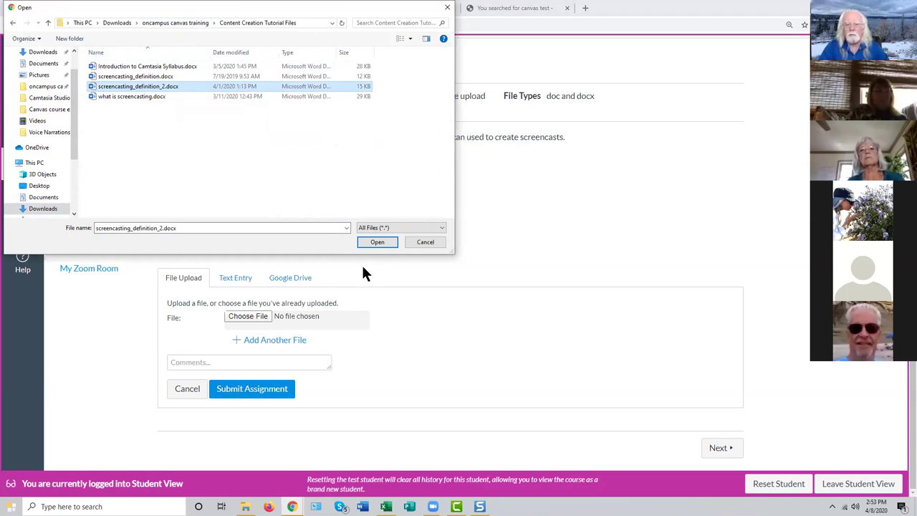
{"action": "left_click", "coordinate": [376, 244]}
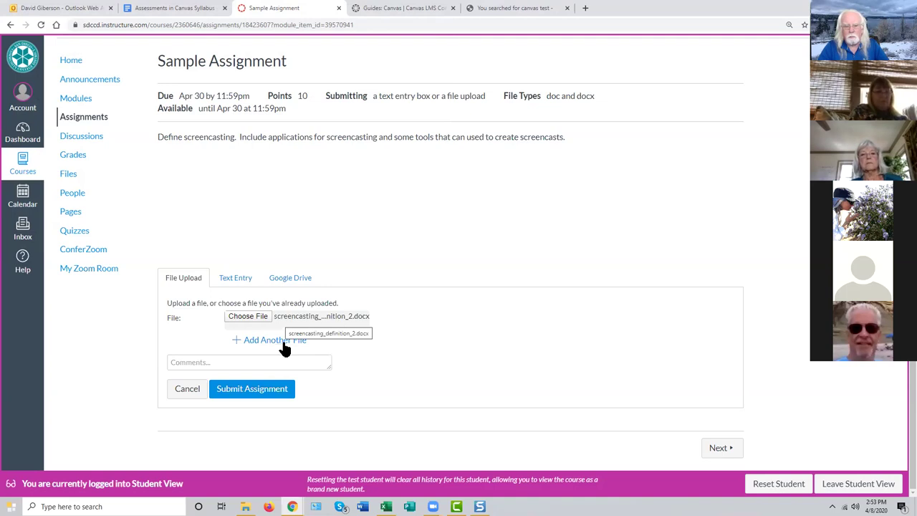
{"action": "left_click", "coordinate": [269, 391]}
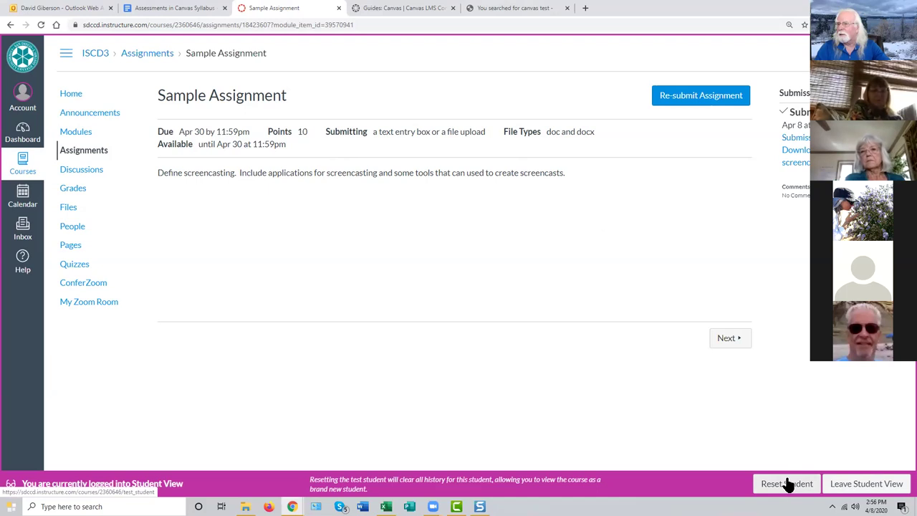
Step: Leave Student View and, in the course gradebook, move the Sample Assignment column directly before Manual Column
{"action": "left_click", "coordinate": [865, 484]}
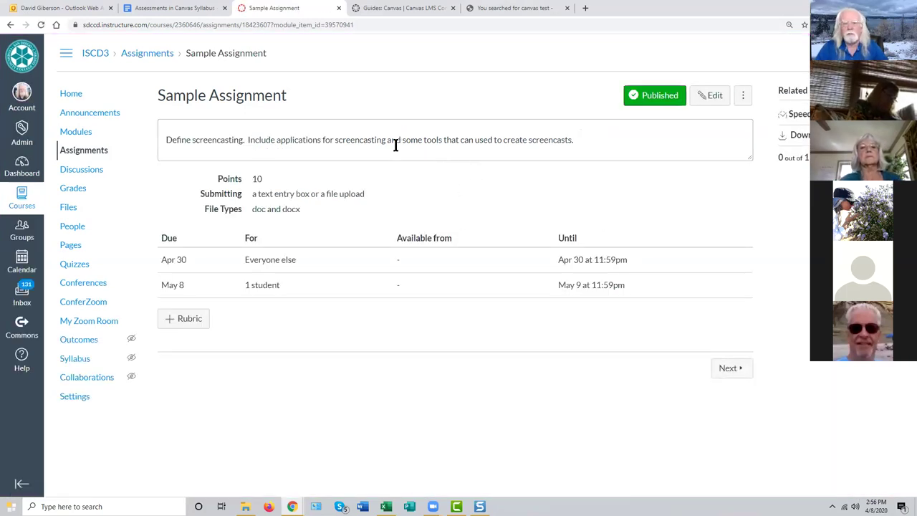
{"action": "left_click", "coordinate": [74, 192]}
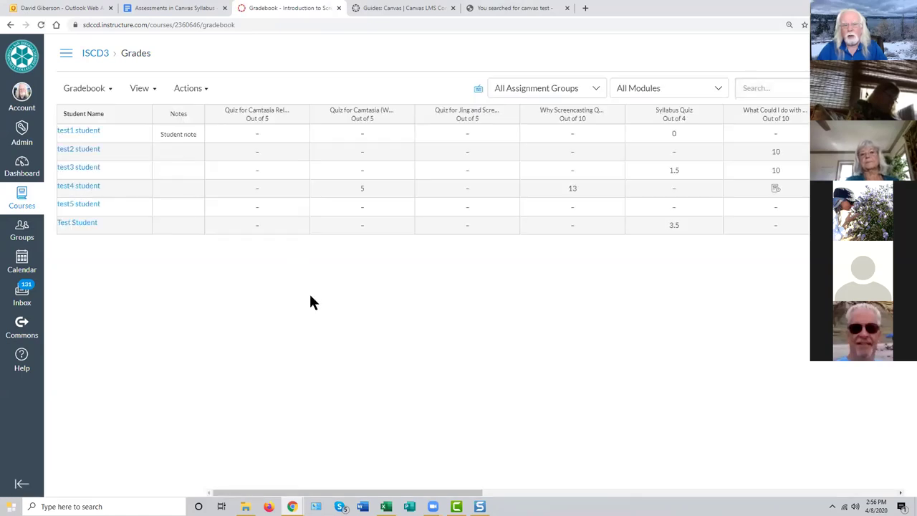
{"action": "left_click_drag", "start_coordinate": [403, 492], "coordinate": [818, 492]}
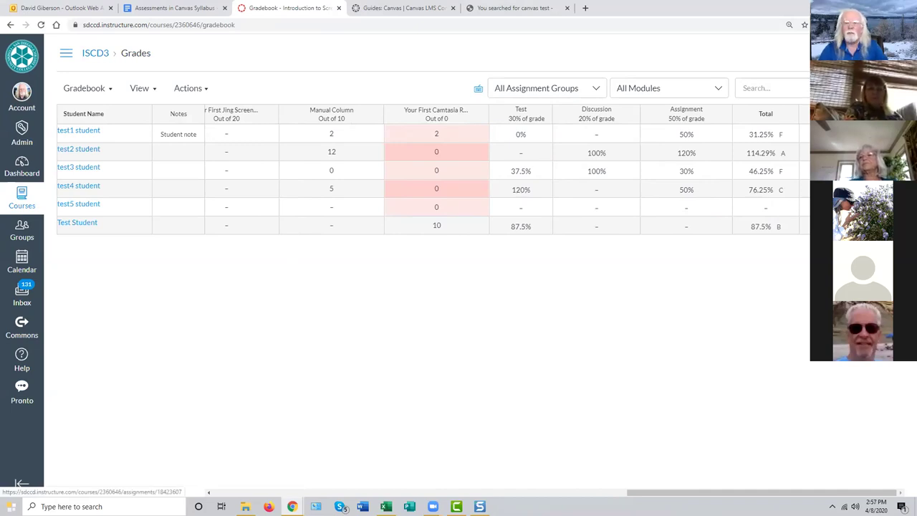
{"action": "left_click_drag", "start_coordinate": [824, 113], "coordinate": [300, 164]}
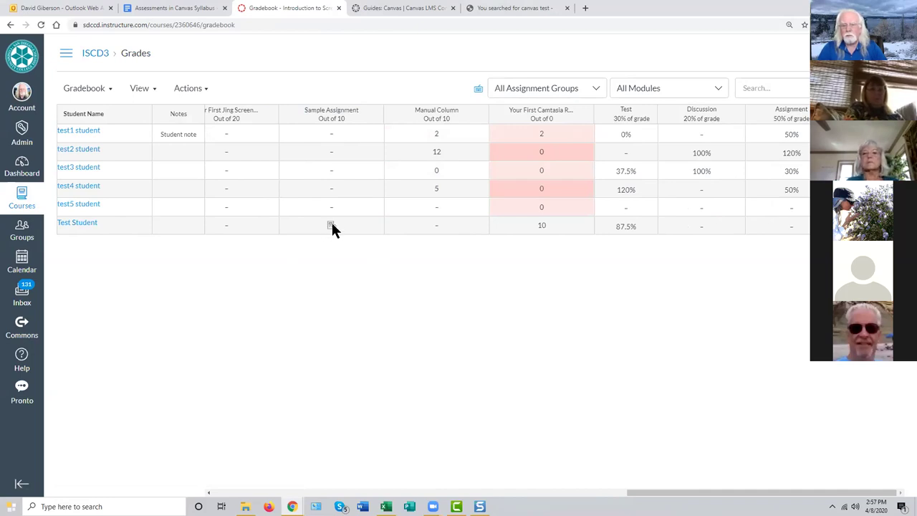
Step: Open the Sample Assignment details page from its gradebook column, and return to that column in the gradebook
{"action": "left_click", "coordinate": [337, 114]}
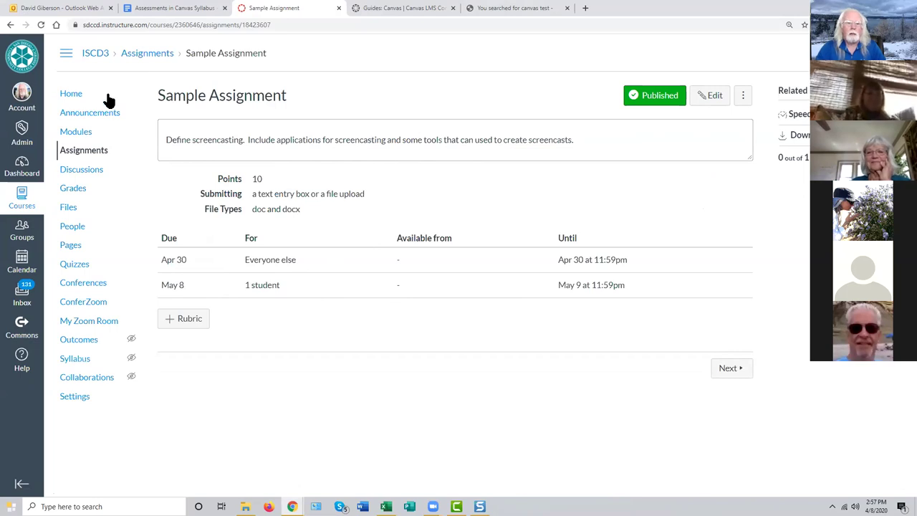
{"action": "left_click", "coordinate": [81, 190]}
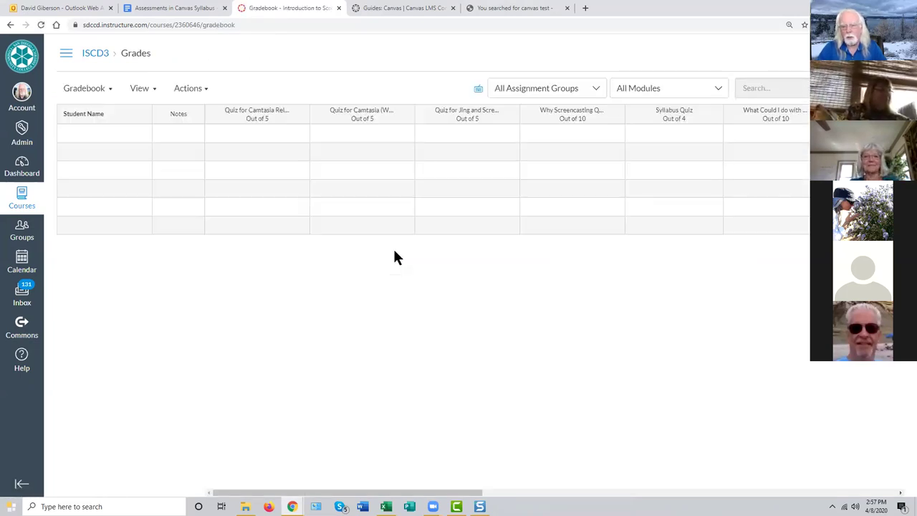
{"action": "left_click_drag", "start_coordinate": [475, 494], "coordinate": [722, 494]}
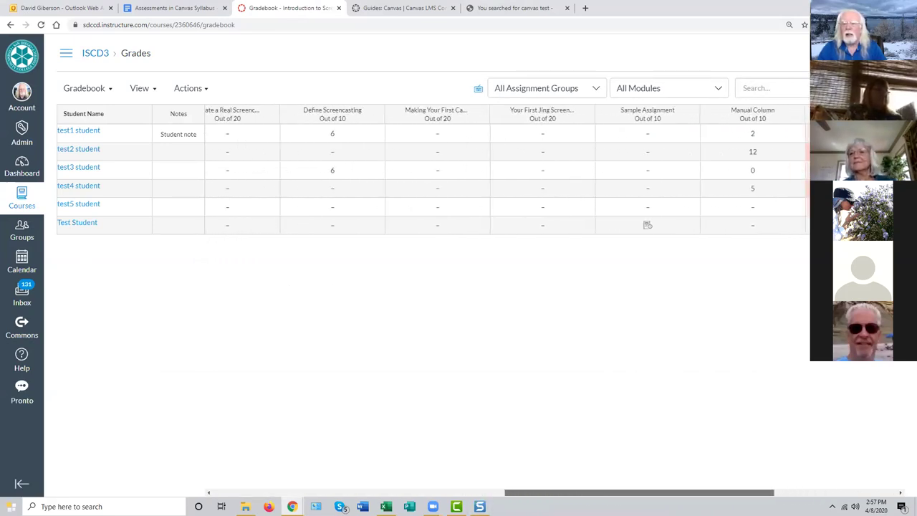
Step: Open the Test Student's Sample Assignment submission from the gradebook in SpeedGrader
{"action": "left_click", "coordinate": [648, 226]}
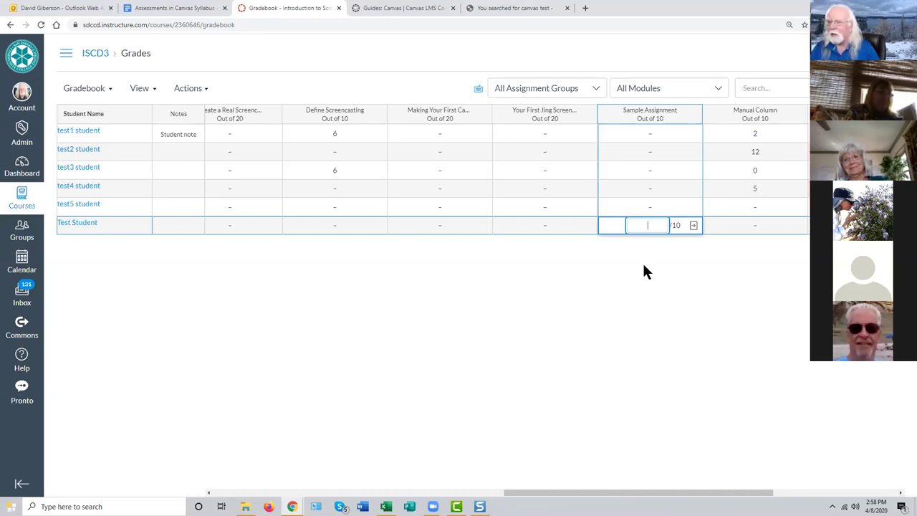
{"action": "left_click", "coordinate": [693, 226]}
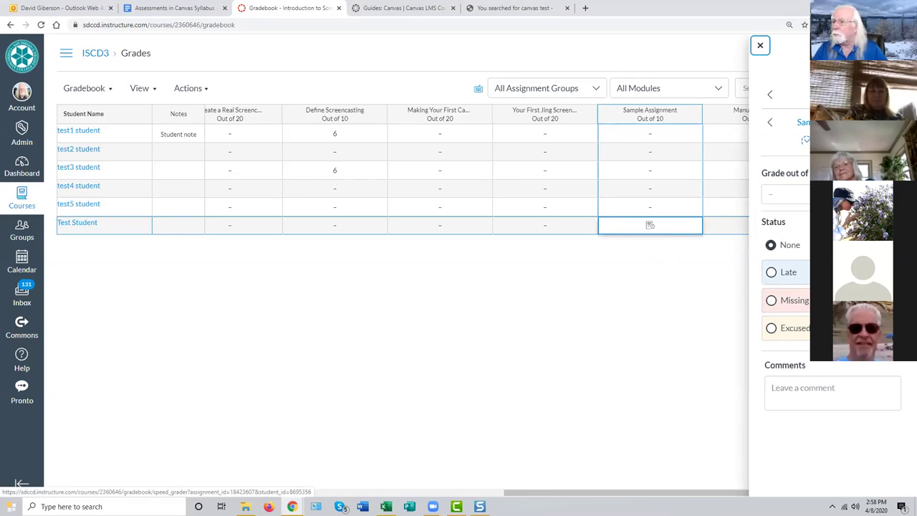
{"action": "left_click", "coordinate": [649, 225]}
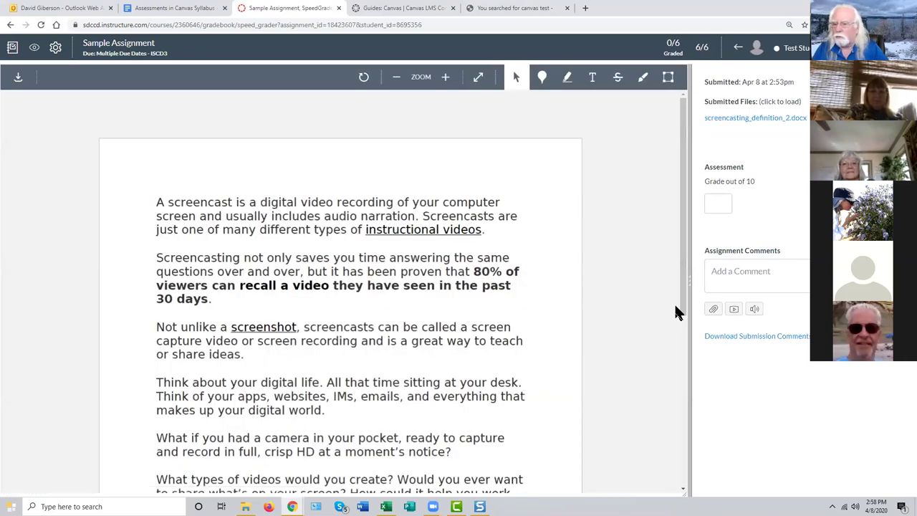
{"action": "left_click_drag", "start_coordinate": [681, 299], "coordinate": [466, 302]}
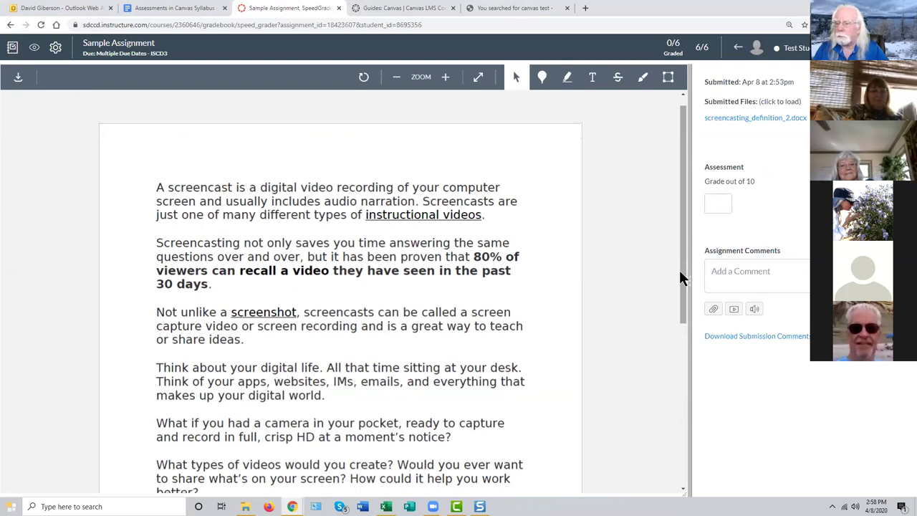
Step: Examine the grade field, the assignment comment box and the submitted screencasting document in SpeedGrader
{"action": "left_click", "coordinate": [716, 202]}
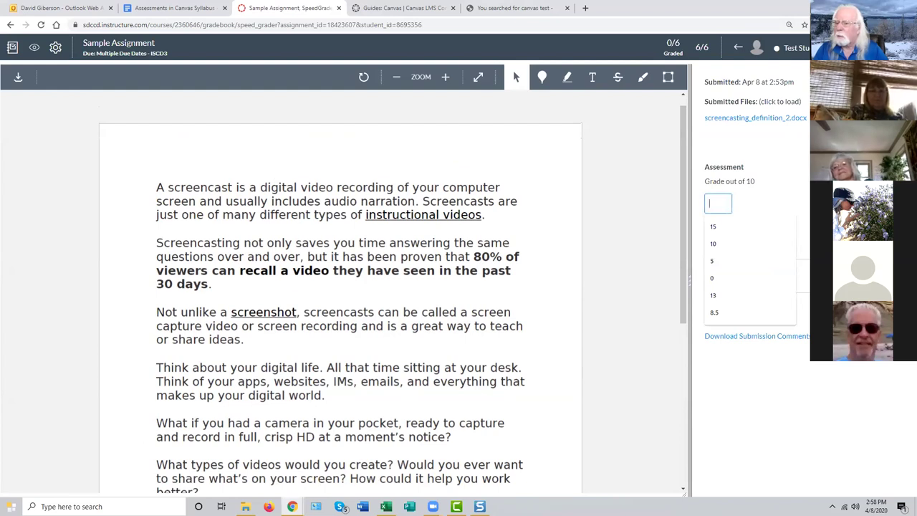
{"action": "left_click", "coordinate": [809, 142]}
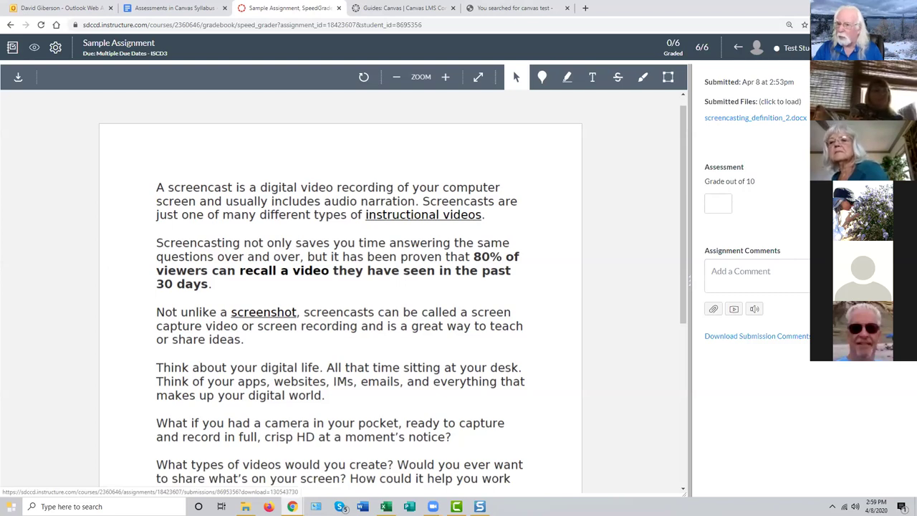
{"action": "left_click", "coordinate": [716, 204]}
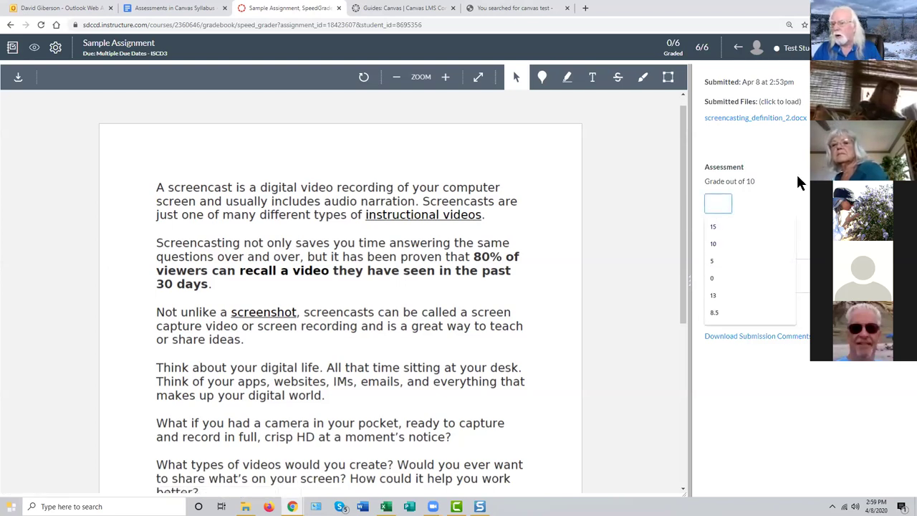
{"action": "left_click", "coordinate": [788, 156]}
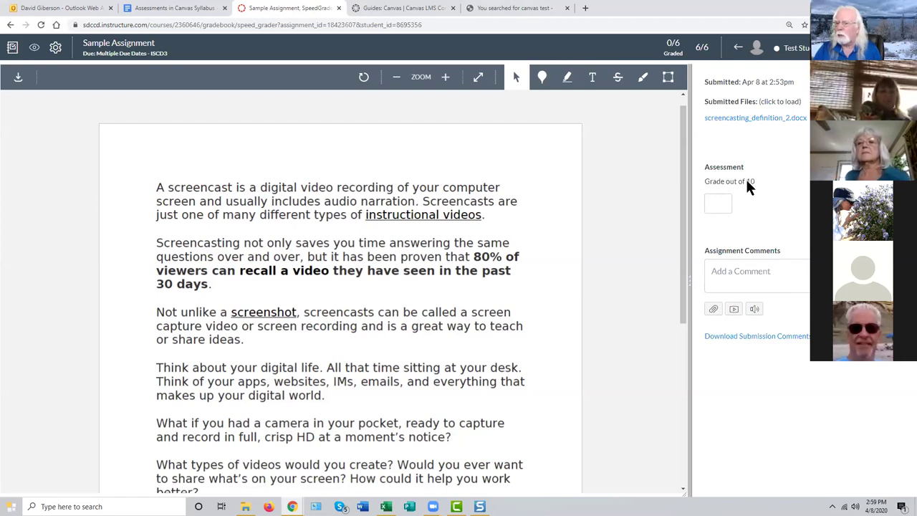
{"action": "left_click", "coordinate": [717, 202]}
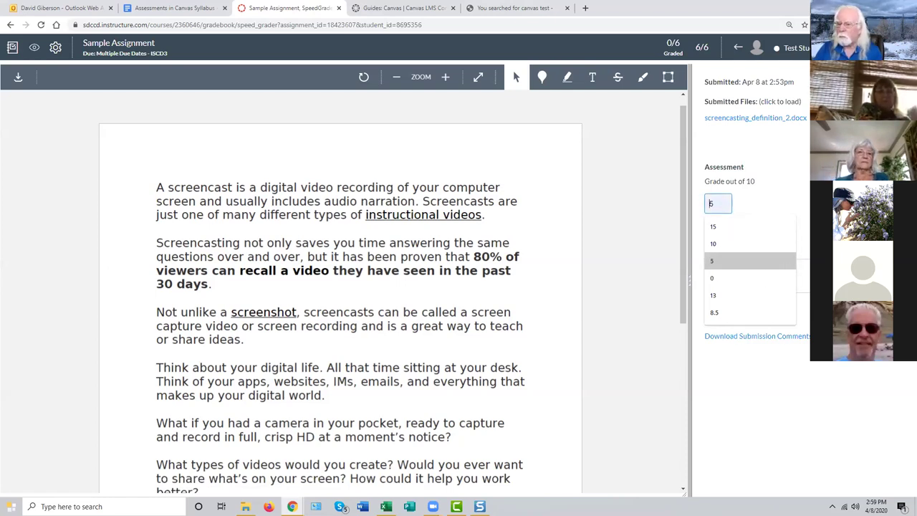
{"action": "left_click", "coordinate": [788, 243]}
{"action": "left_click", "coordinate": [730, 278]}
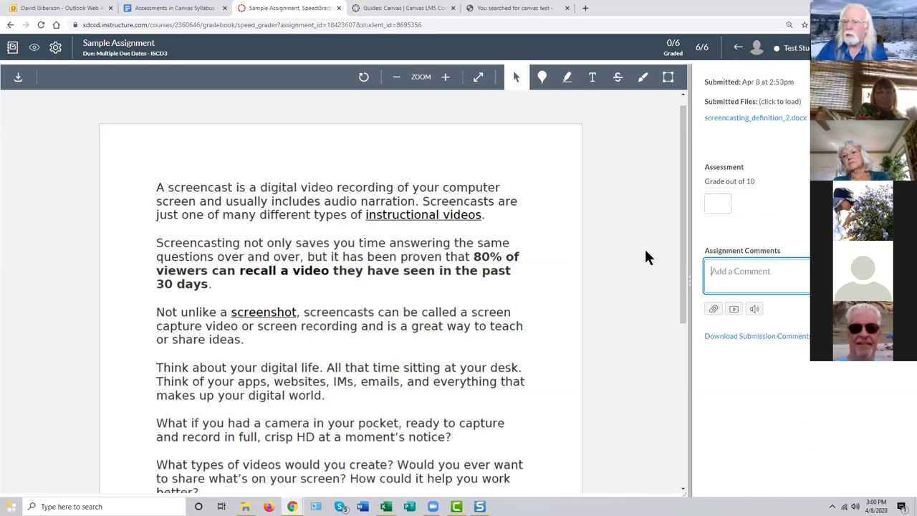
{"action": "scroll", "coordinate": [671, 276], "scroll_direction": "up", "scroll_amount": 2}
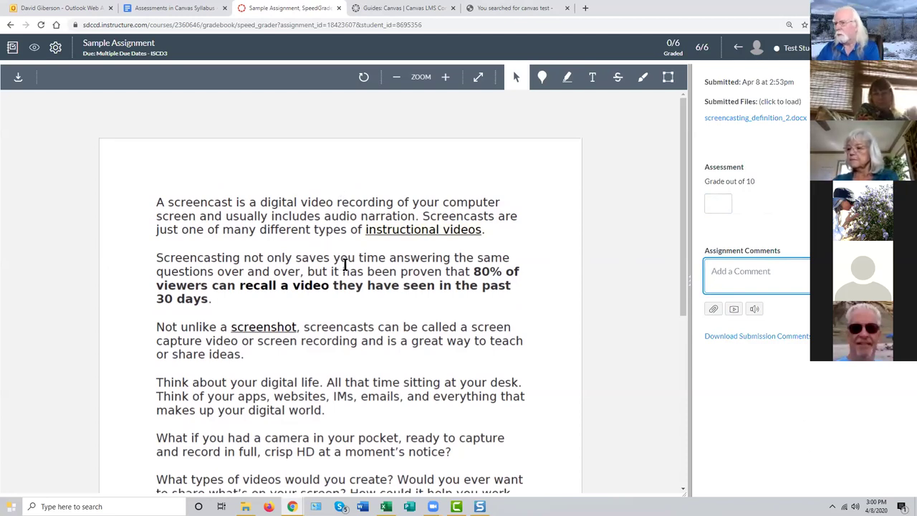
{"action": "scroll", "coordinate": [347, 265], "scroll_direction": "down", "scroll_amount": 1}
{"action": "scroll", "coordinate": [345, 264], "scroll_direction": "up", "scroll_amount": 1}
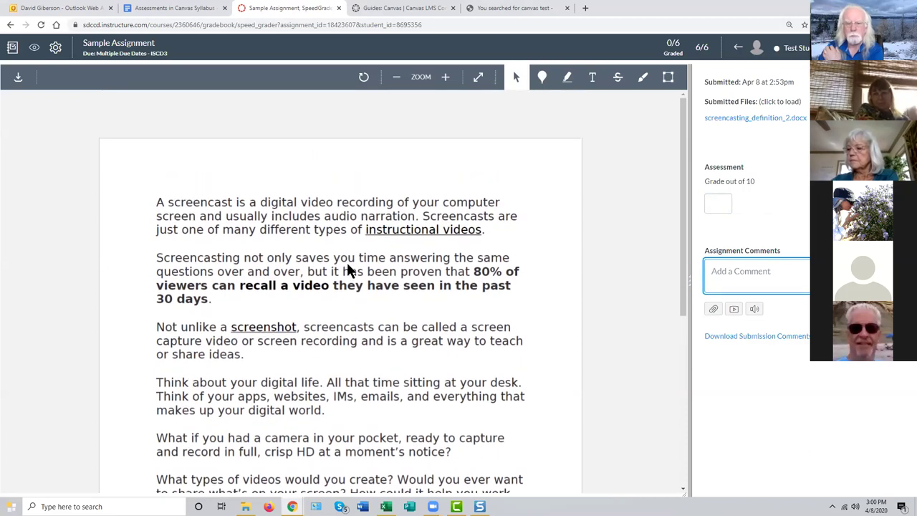
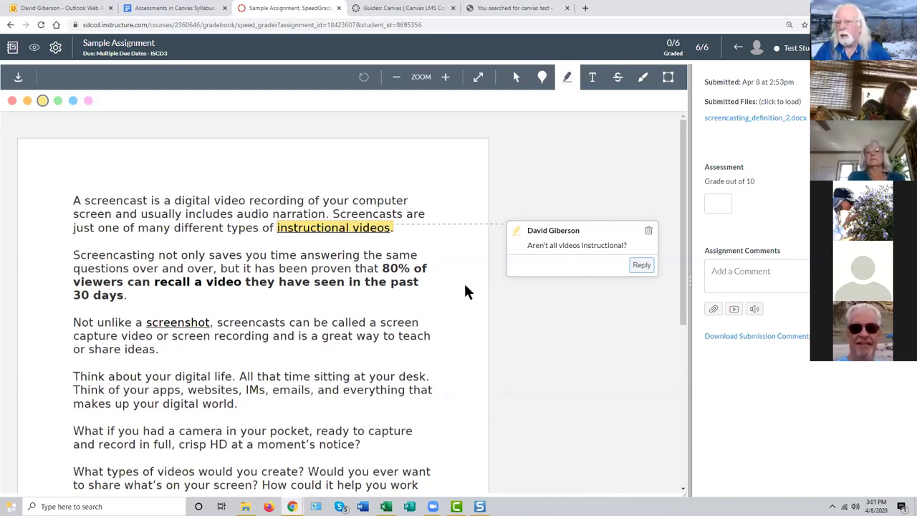
Step: Draw a blue area annotation around the "Not unlike a screenshot" paragraph with the comment "Very good way to convey complex information."
{"action": "left_click", "coordinate": [668, 78]}
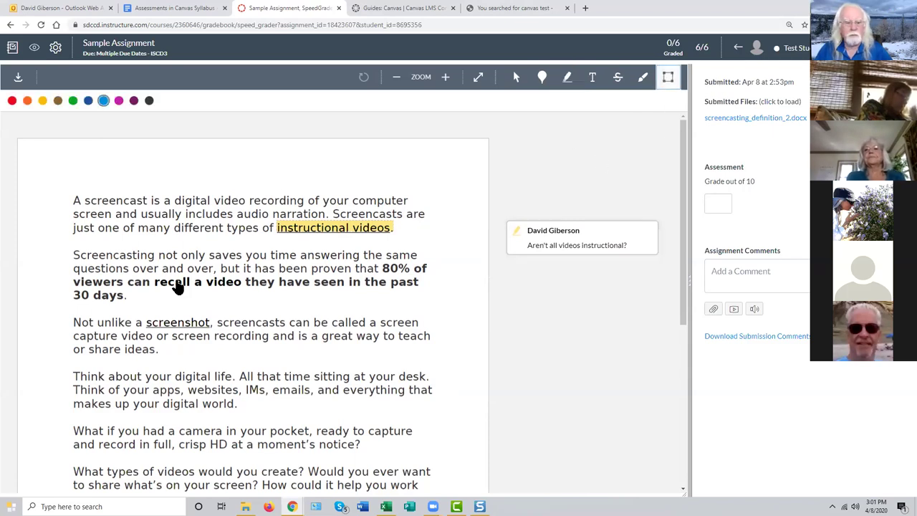
{"action": "mouse_move", "coordinate": [72, 310]}
{"action": "left_mouse_down"}
{"action": "mouse_move", "coordinate": [348, 364]}
{"action": "mouse_move", "coordinate": [435, 365]}
{"action": "left_mouse_up"}
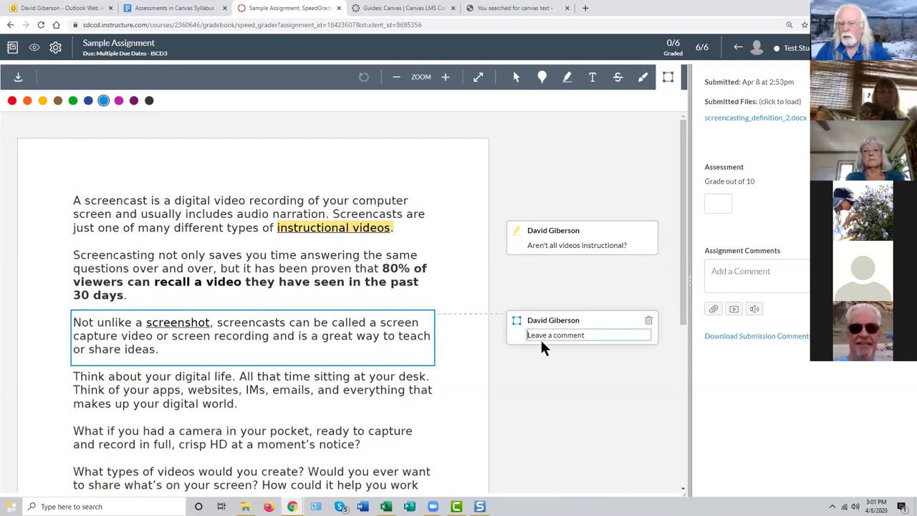
{"action": "type", "text": "Very good"}
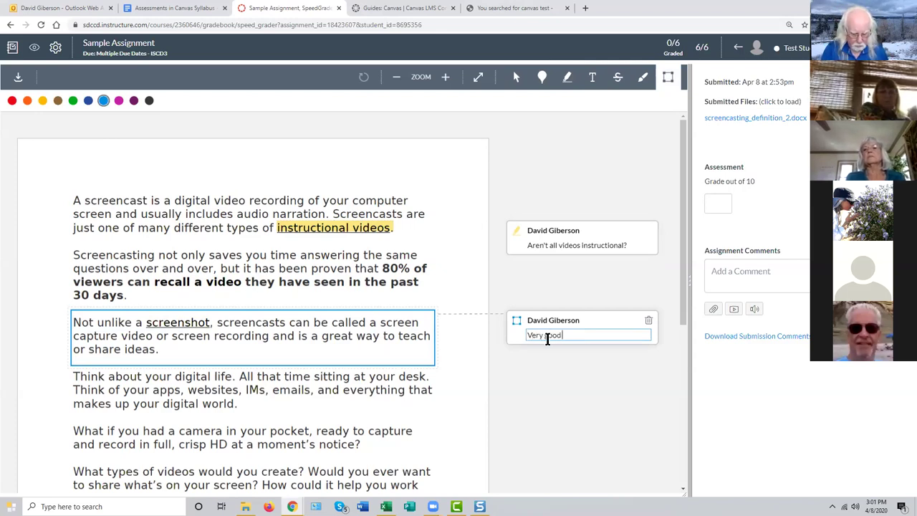
{"action": "type", "text": " way to convey"}
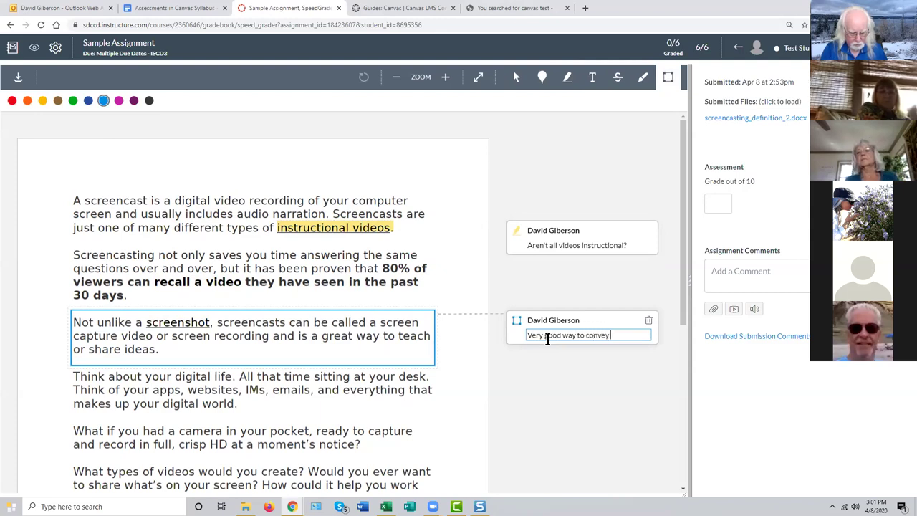
{"action": "type", "text": " complex"}
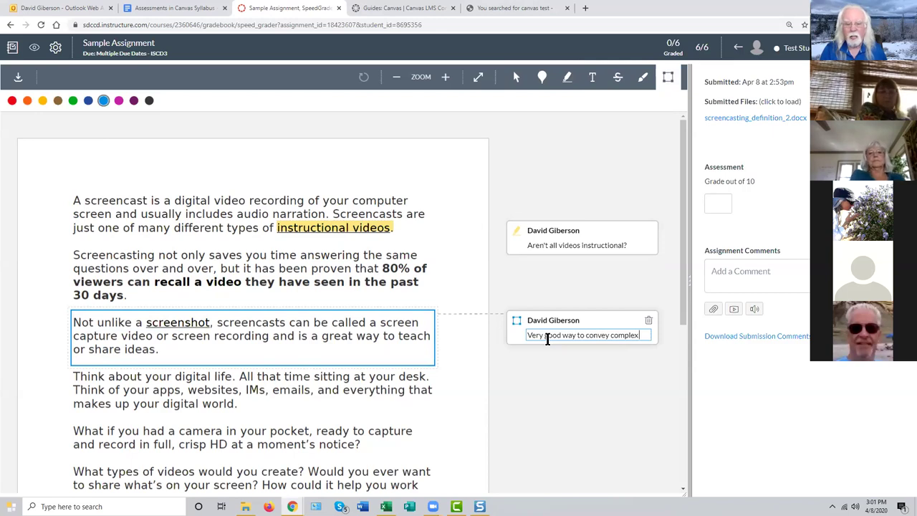
{"action": "type", "text": " information."}
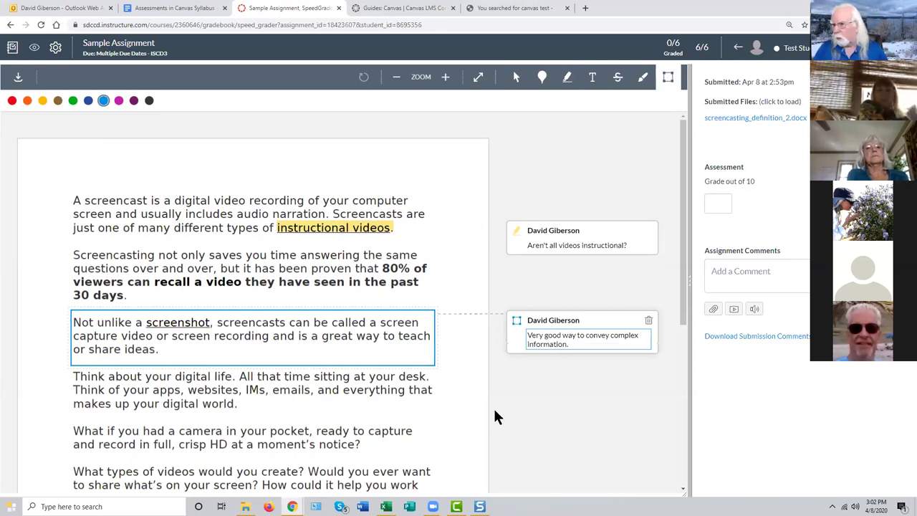
Step: Place a blue point annotation by "pocket" in the camera paragraph and strike out "digital world." in red
{"action": "left_click", "coordinate": [542, 80]}
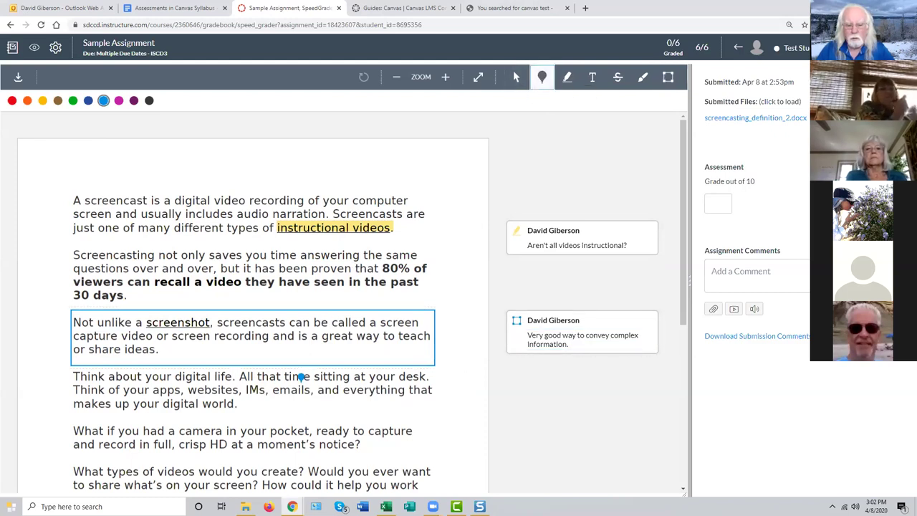
{"action": "left_click", "coordinate": [312, 423]}
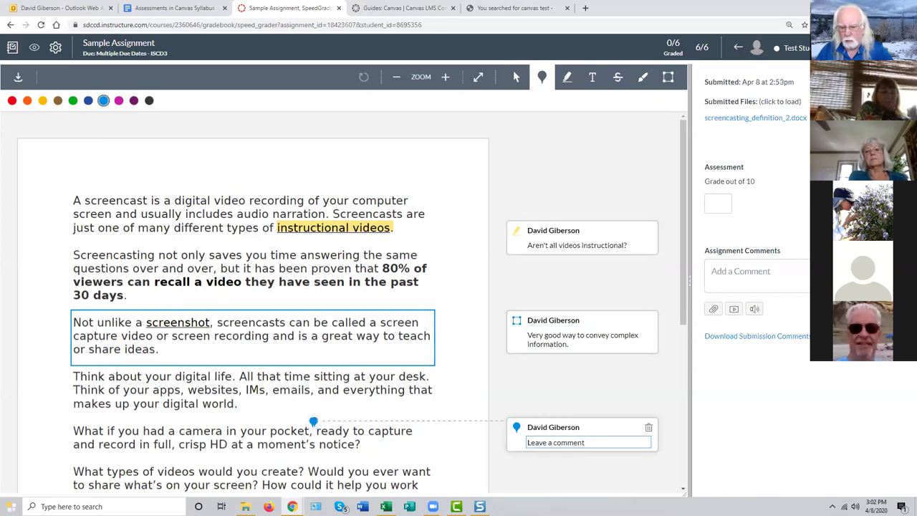
{"action": "left_click", "coordinate": [616, 79]}
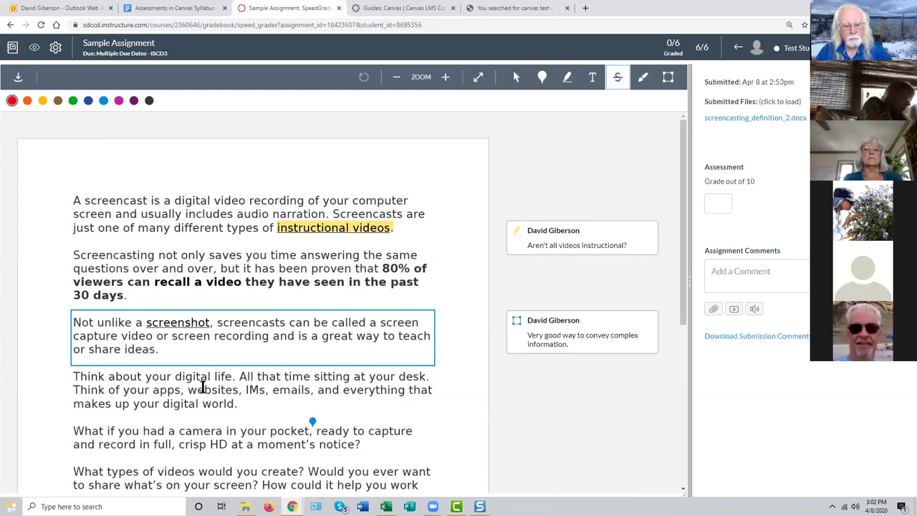
{"action": "left_click_drag", "start_coordinate": [162, 403], "coordinate": [237, 404]}
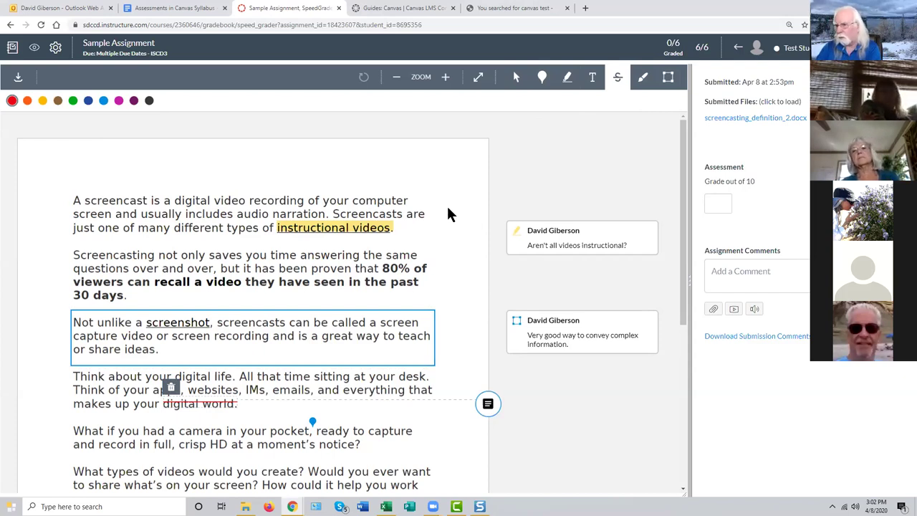
{"action": "scroll", "coordinate": [514, 194], "scroll_direction": "down", "scroll_amount": 1}
{"action": "scroll", "coordinate": [490, 245], "scroll_direction": "up", "scroll_amount": 1}
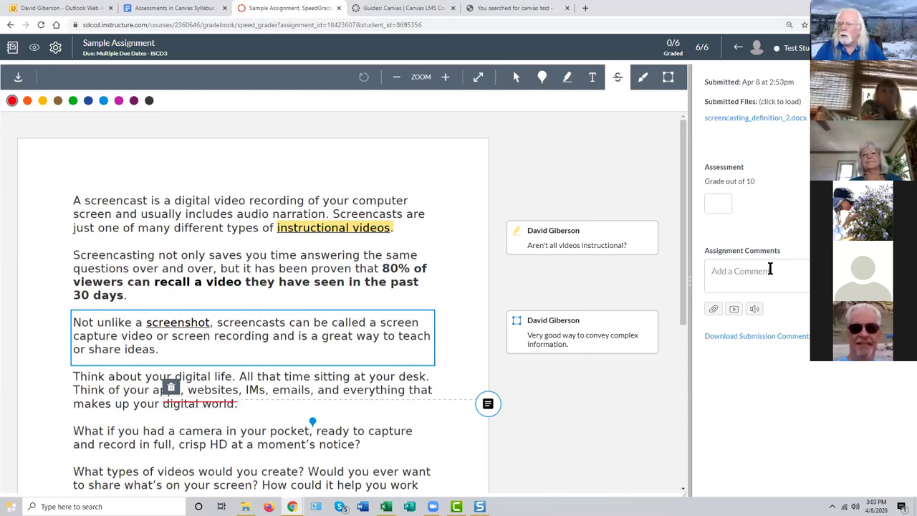
Step: Enter "Nice job." as the assignment comment for the submission
{"action": "left_click", "coordinate": [714, 269]}
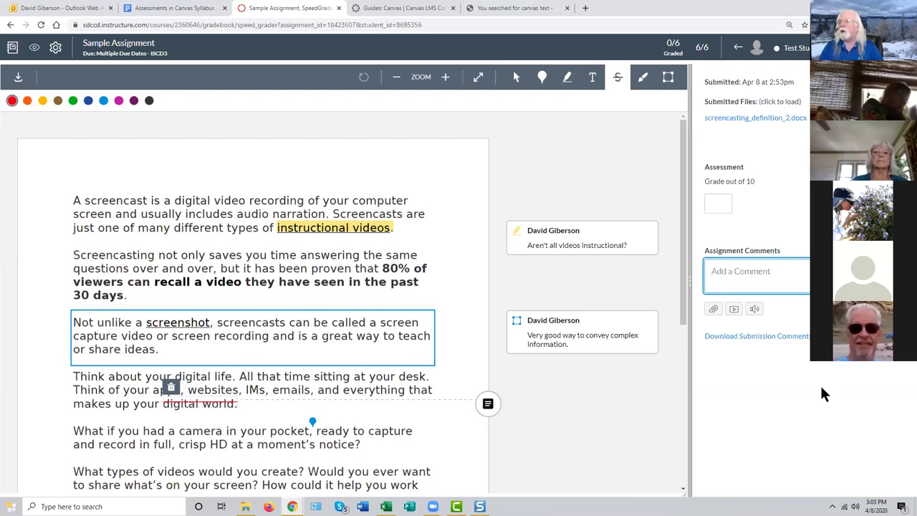
{"action": "type", "text": "N"}
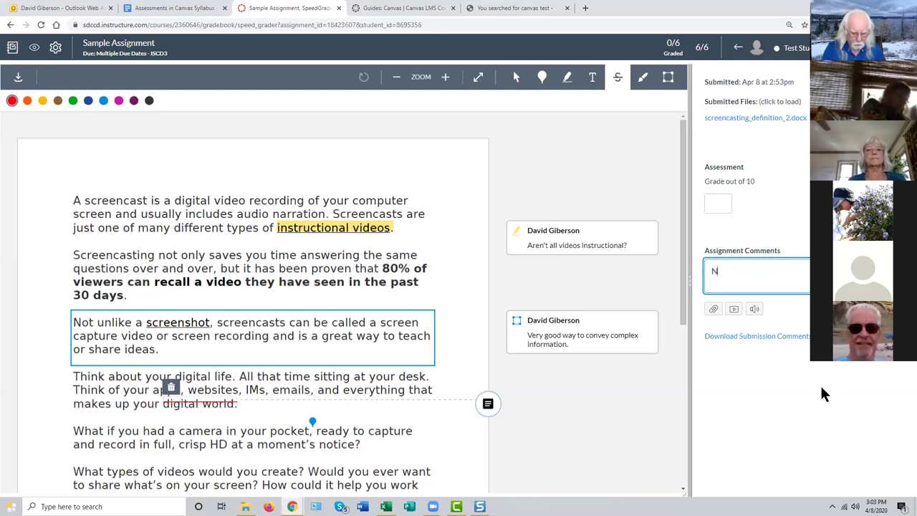
{"action": "type", "text": "ice job."}
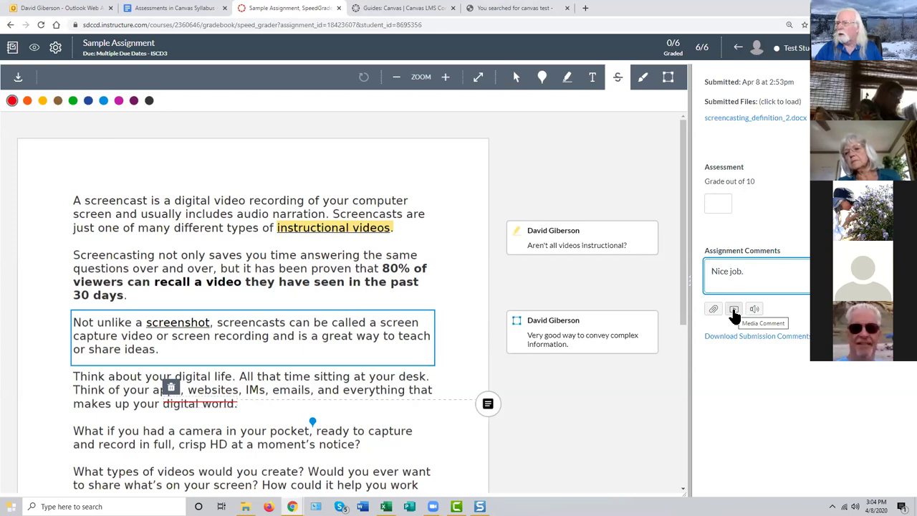
Step: Open the media comment recorder, switch it to a different webcam and check the microphone selection
{"action": "left_click", "coordinate": [733, 310]}
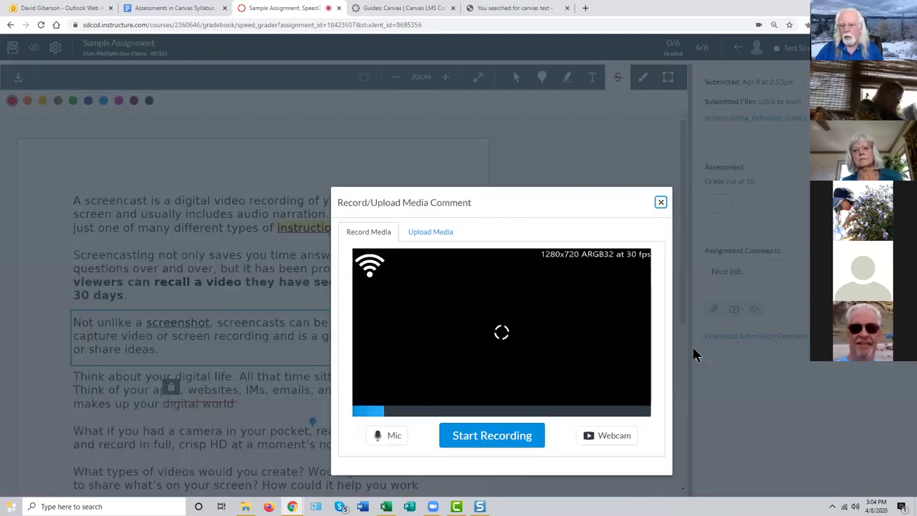
{"action": "left_click", "coordinate": [612, 435]}
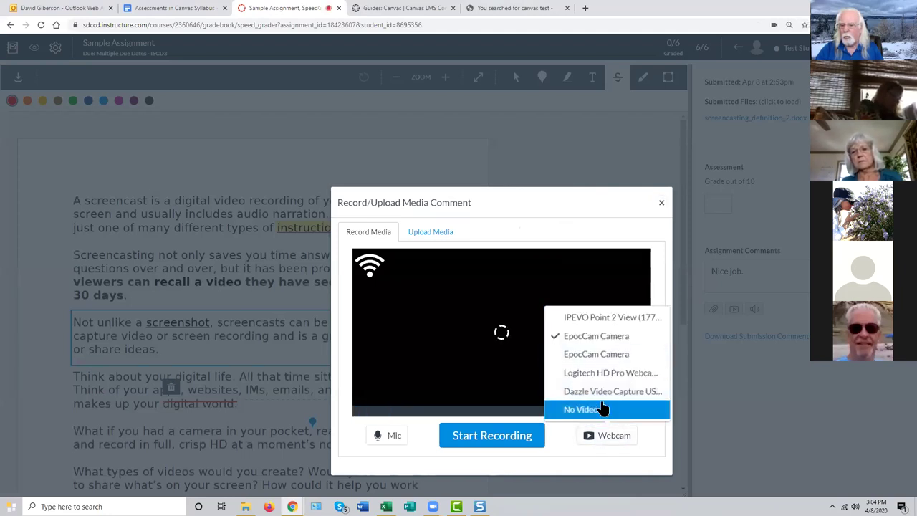
{"action": "left_click", "coordinate": [606, 319]}
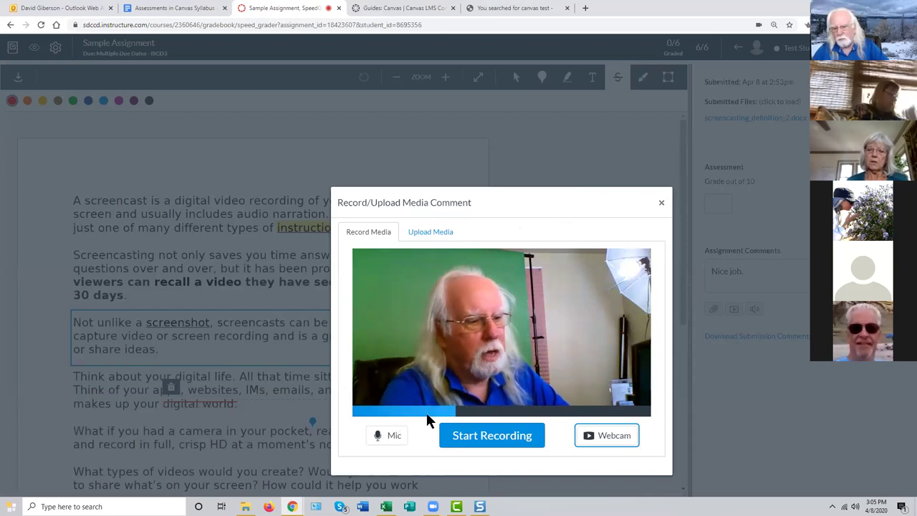
{"action": "left_click", "coordinate": [396, 438]}
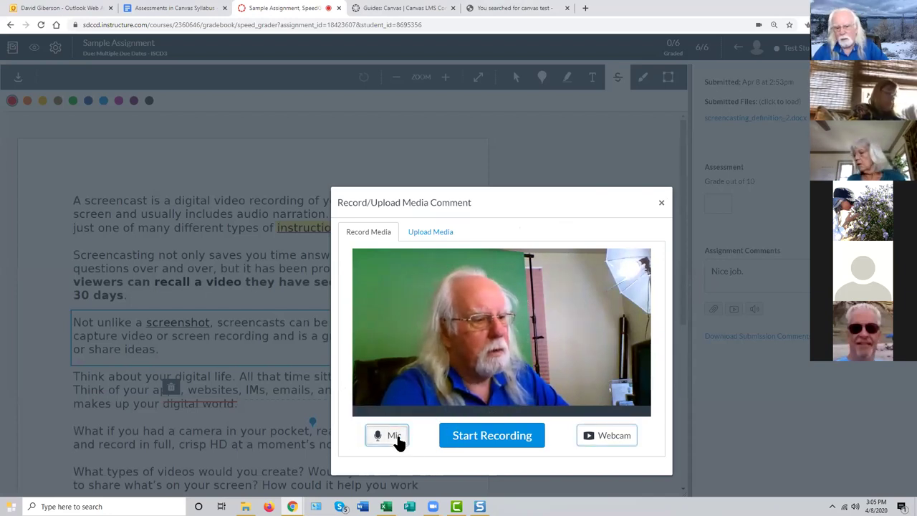
{"action": "left_click", "coordinate": [451, 472]}
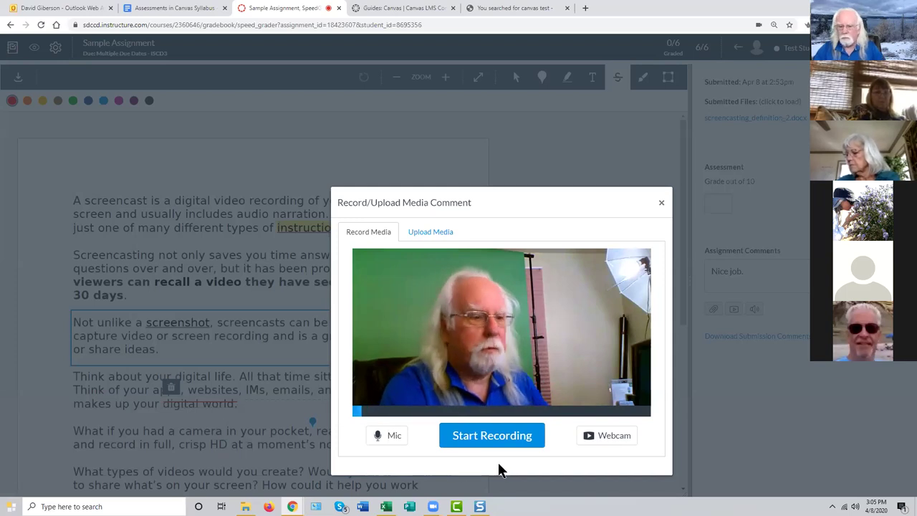
Step: Record a short webcam media comment, play it back and save it to the submission
{"action": "left_click", "coordinate": [532, 447]}
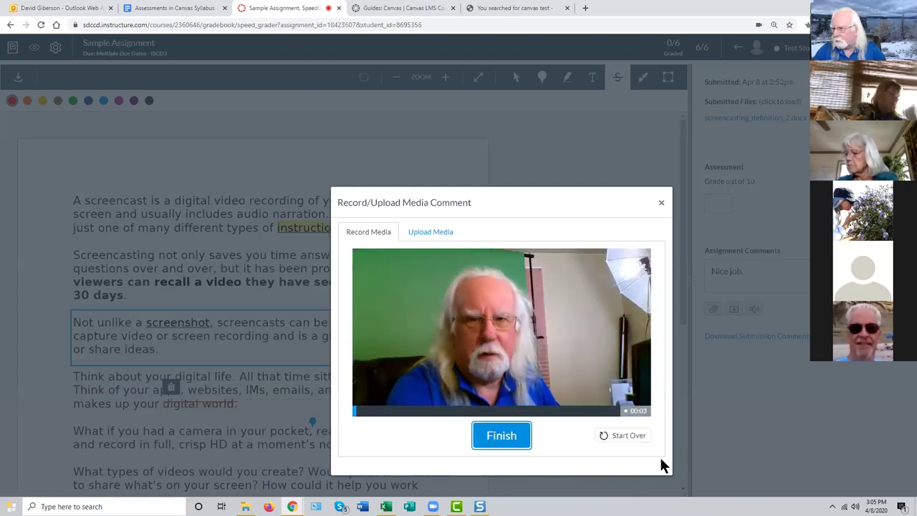
{"action": "left_click", "coordinate": [509, 444]}
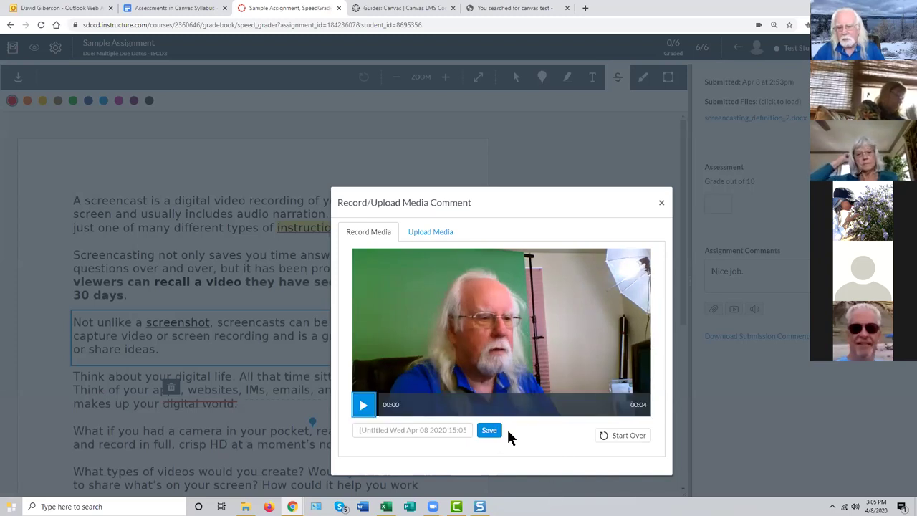
{"action": "left_click", "coordinate": [362, 409]}
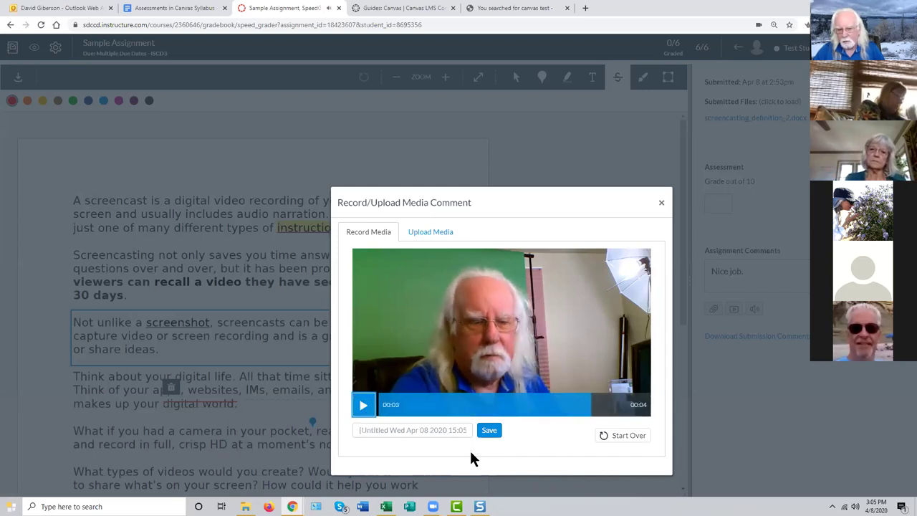
{"action": "left_click", "coordinate": [489, 432]}
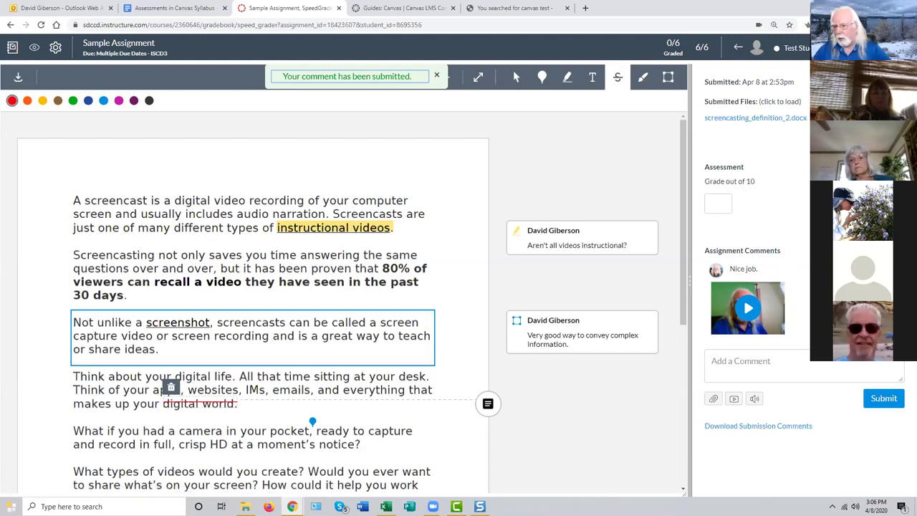
Step: Dictate the comment "not bad I'd like to see a little more detail on applications but good work" with Speech to Text and submit it
{"action": "left_click", "coordinate": [755, 403]}
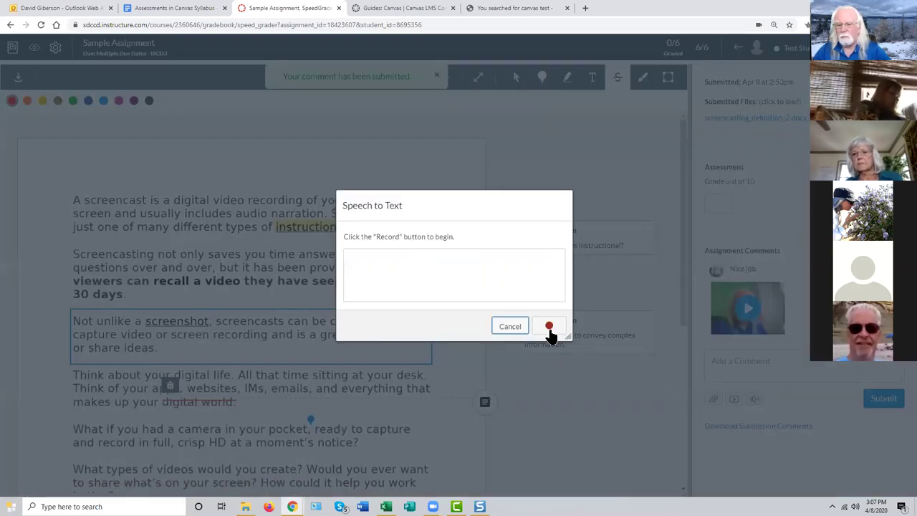
{"action": "left_click", "coordinate": [548, 328]}
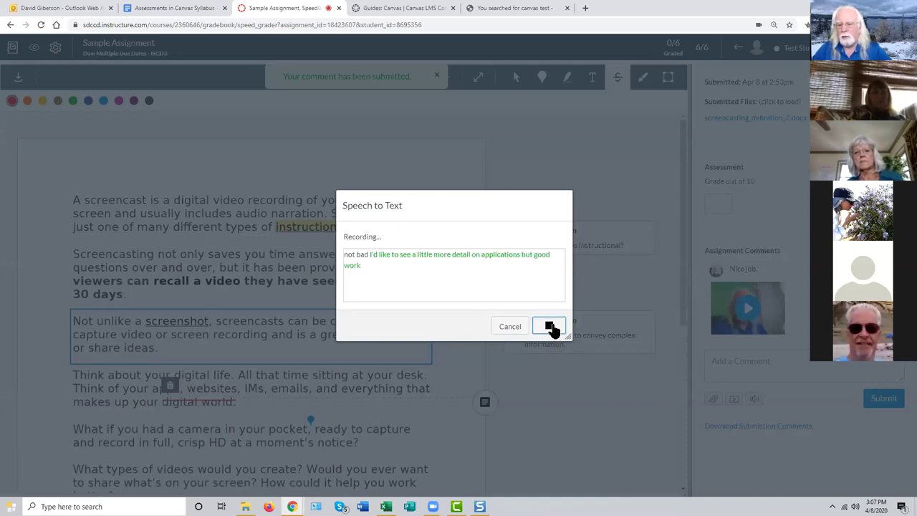
{"action": "left_click", "coordinate": [549, 327]}
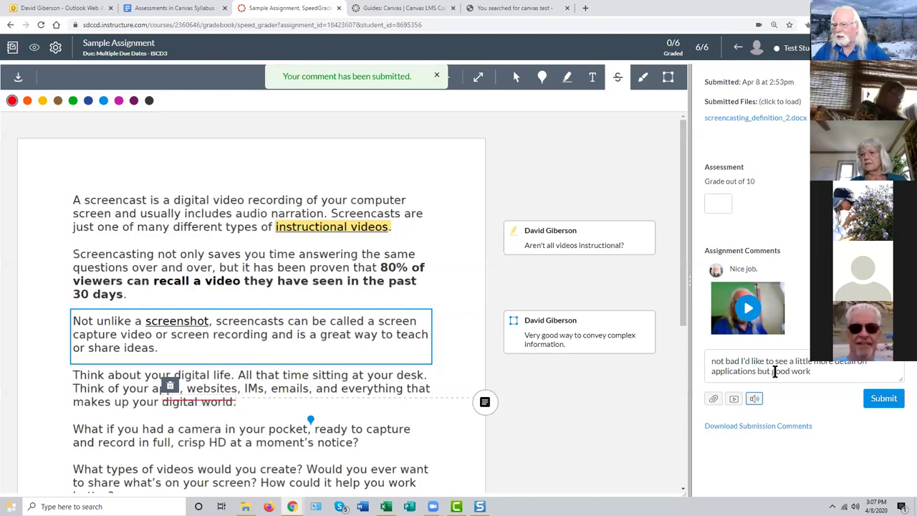
{"action": "left_click", "coordinate": [884, 401]}
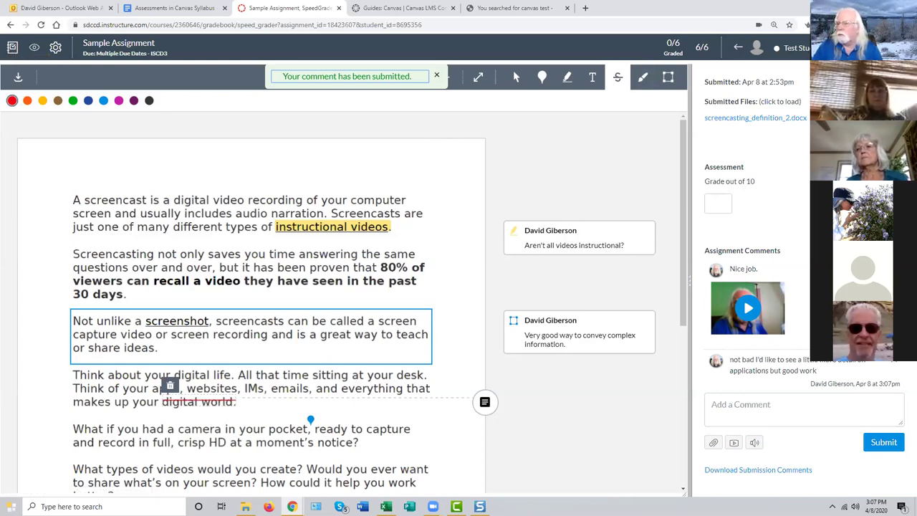
Step: Go through the other students' entries for the assignment and return to the test student's submission
{"action": "key", "text": "j"}
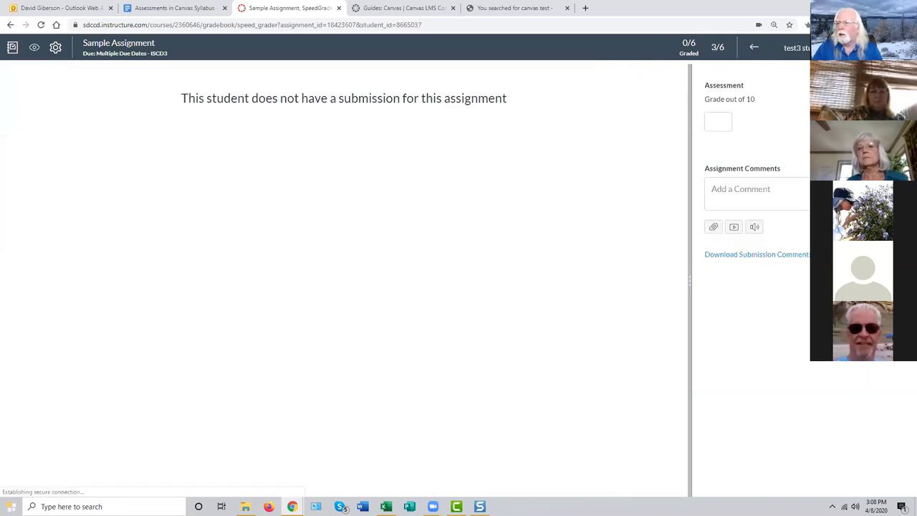
{"action": "key", "text": "j"}
{"action": "key", "text": "j"}
{"action": "key", "text": "j"}
{"action": "key", "text": "j"}
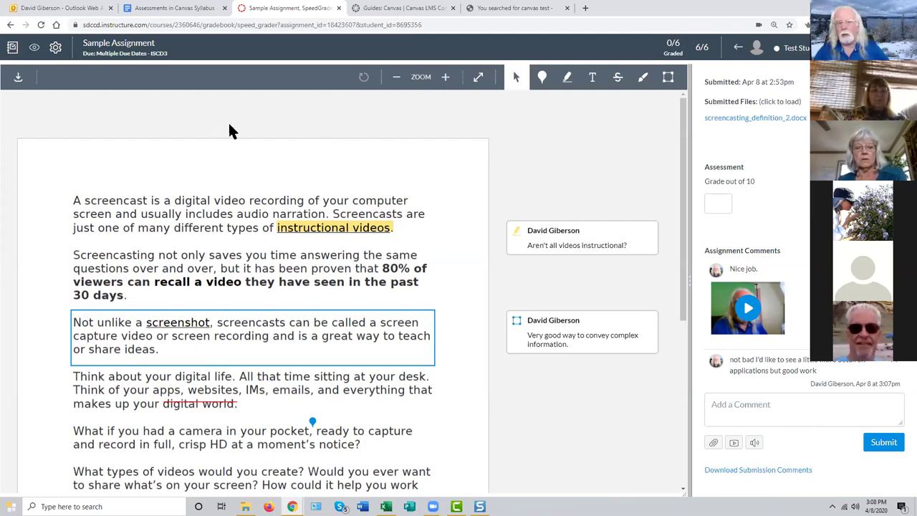
Step: Leave SpeedGrader for the gradebook, return to the course home page and enter Student View
{"action": "left_click", "coordinate": [13, 47]}
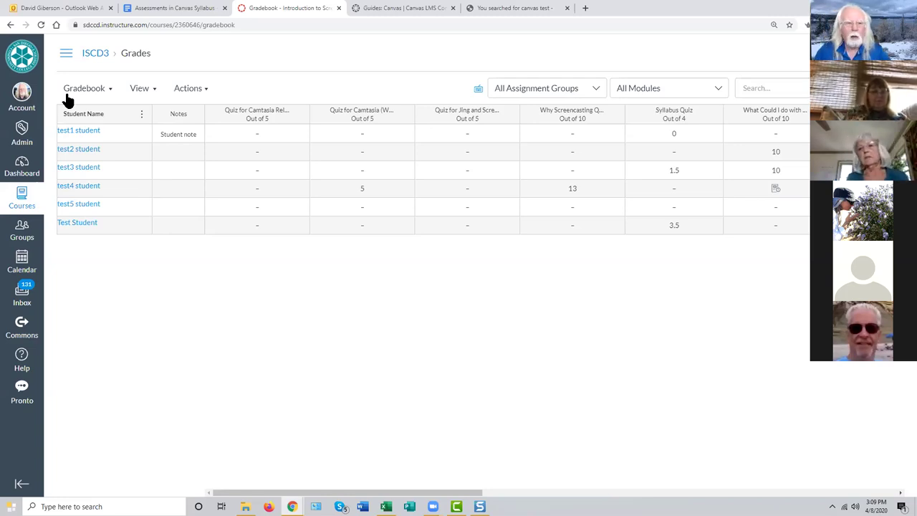
{"action": "left_click", "coordinate": [66, 58]}
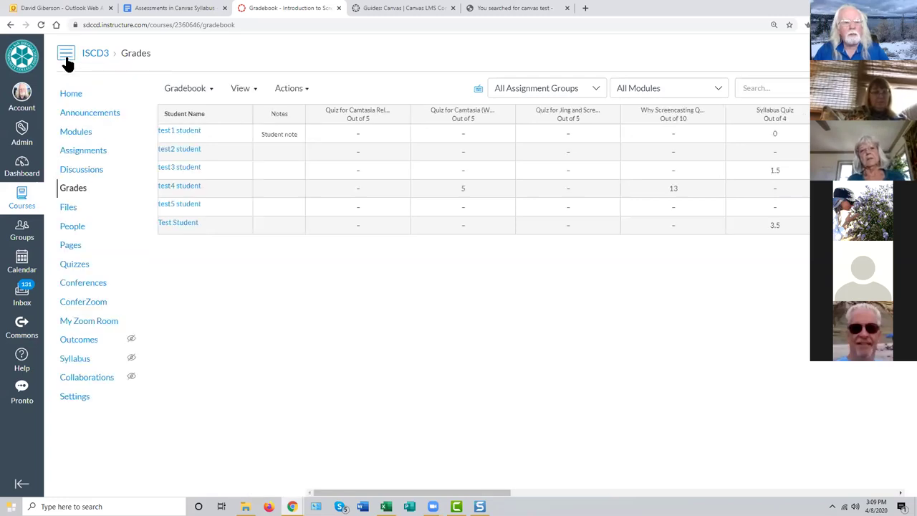
{"action": "left_click", "coordinate": [82, 101]}
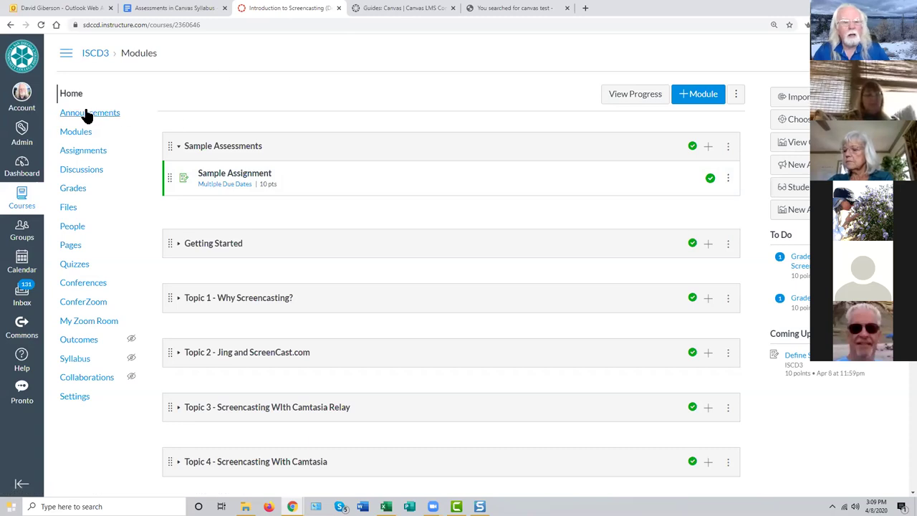
{"action": "left_click", "coordinate": [793, 187]}
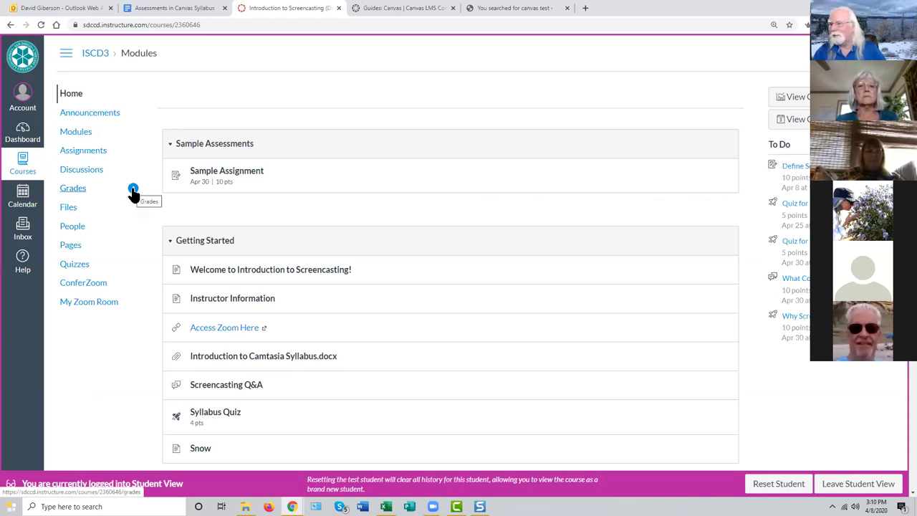
Step: Open the test student's grades and show the teacher comments on Sample Assignment
{"action": "left_click", "coordinate": [76, 192]}
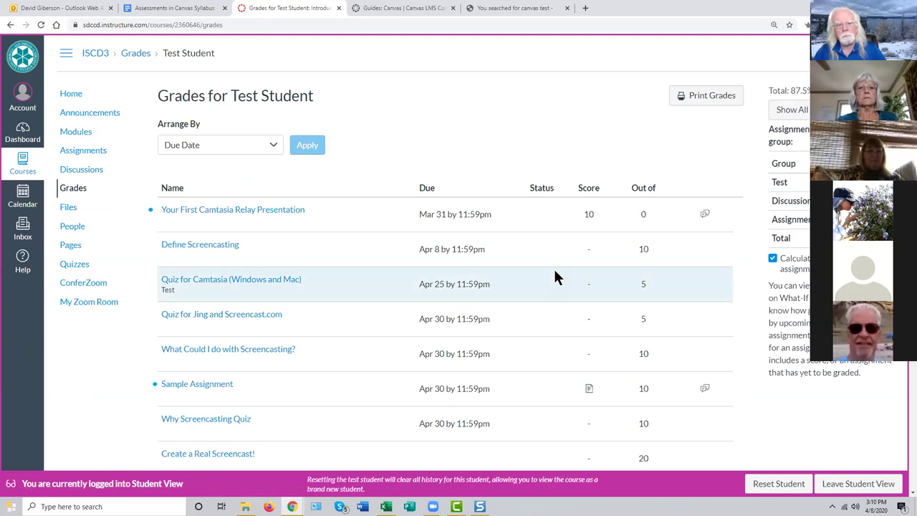
{"action": "scroll", "coordinate": [556, 276], "scroll_direction": "down", "scroll_amount": 2}
{"action": "scroll", "coordinate": [557, 276], "scroll_direction": "down", "scroll_amount": 2}
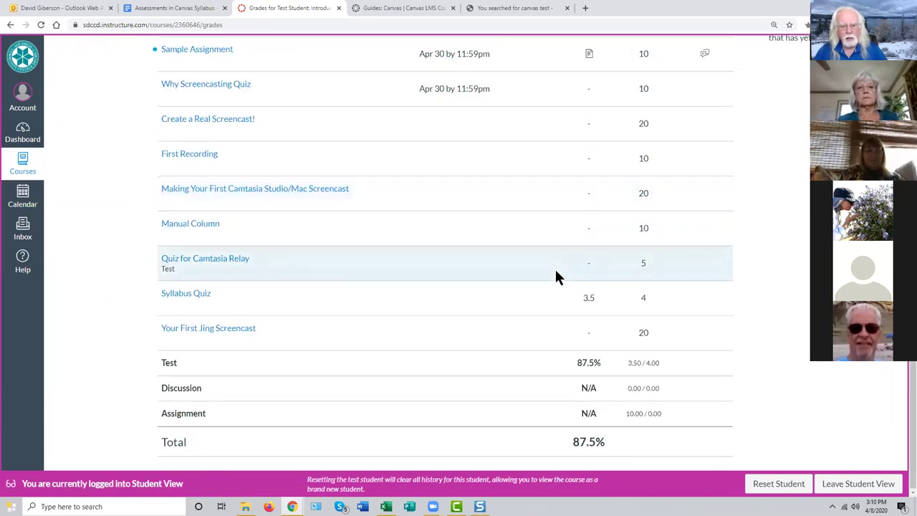
{"action": "scroll", "coordinate": [556, 272], "scroll_direction": "up", "scroll_amount": 1}
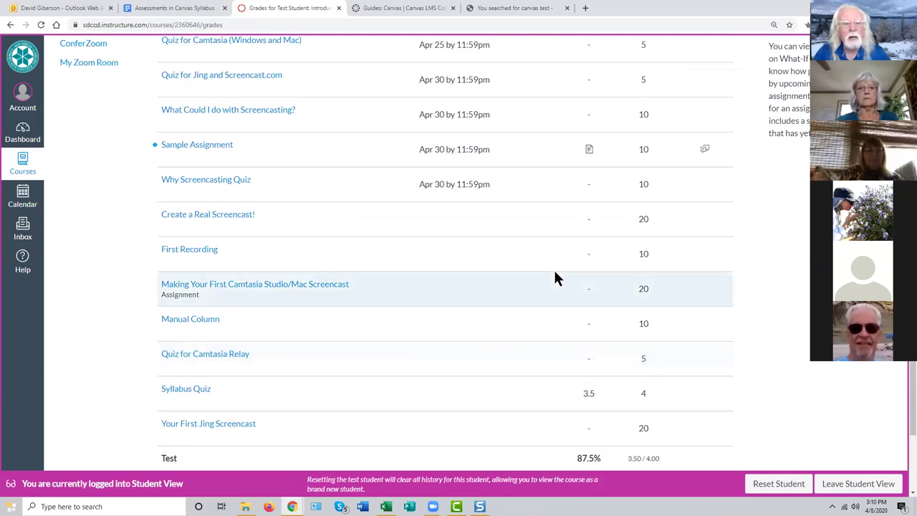
{"action": "scroll", "coordinate": [557, 278], "scroll_direction": "up", "scroll_amount": 2}
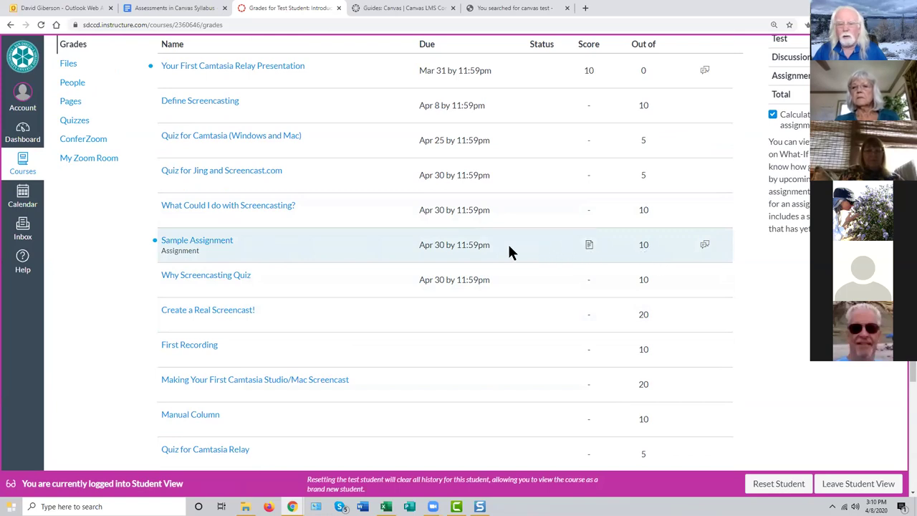
{"action": "left_click", "coordinate": [705, 245]}
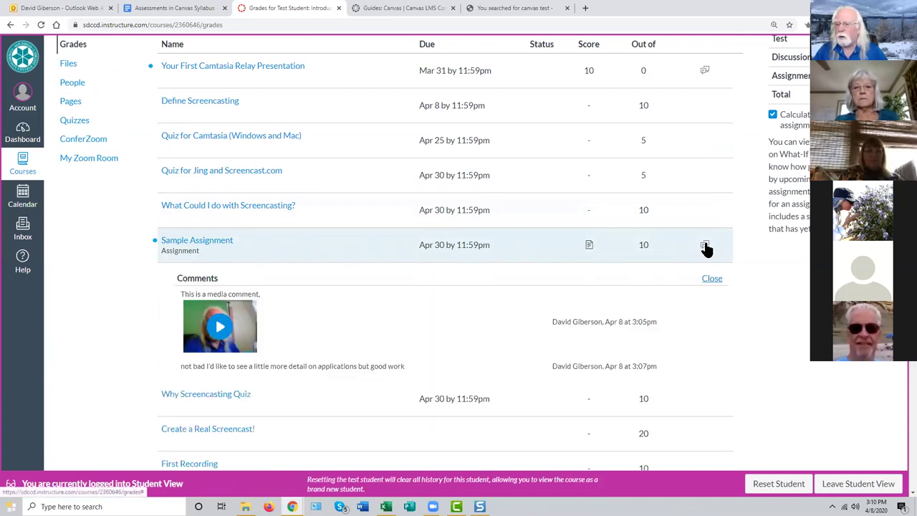
{"action": "scroll", "coordinate": [501, 243], "scroll_direction": "down", "scroll_amount": 1}
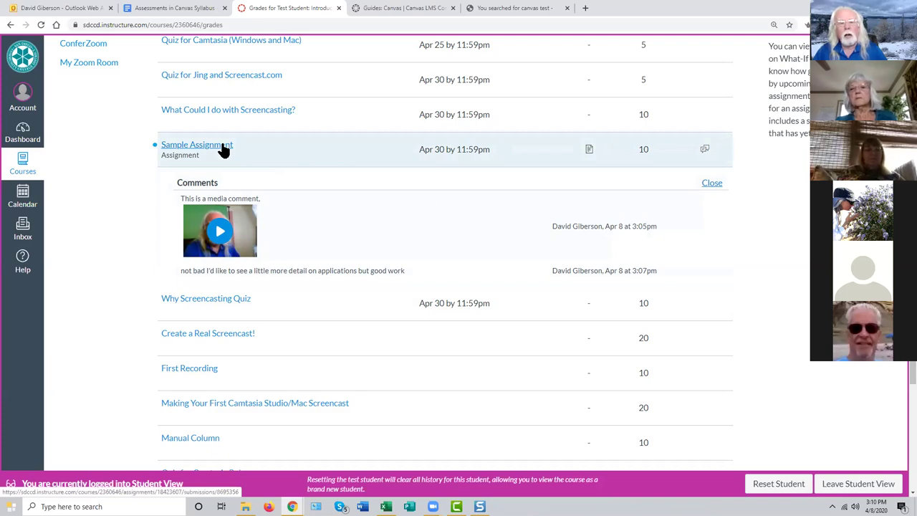
Step: Open the Sample Assignment submission details, start downloading screencasting_definition_2.docx and cancel the save
{"action": "left_click", "coordinate": [224, 148]}
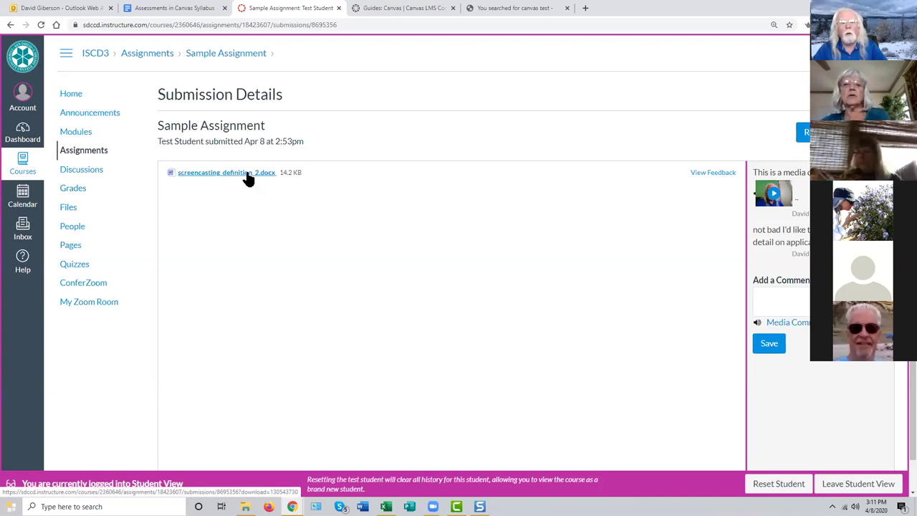
{"action": "scroll", "coordinate": [413, 329], "scroll_direction": "down", "scroll_amount": 1}
{"action": "scroll", "coordinate": [412, 330], "scroll_direction": "up", "scroll_amount": 1}
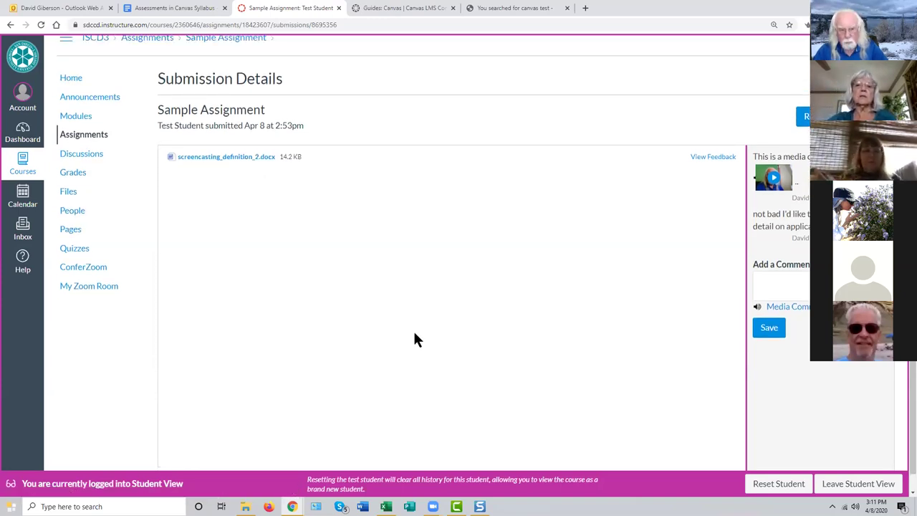
{"action": "left_click", "coordinate": [260, 177]}
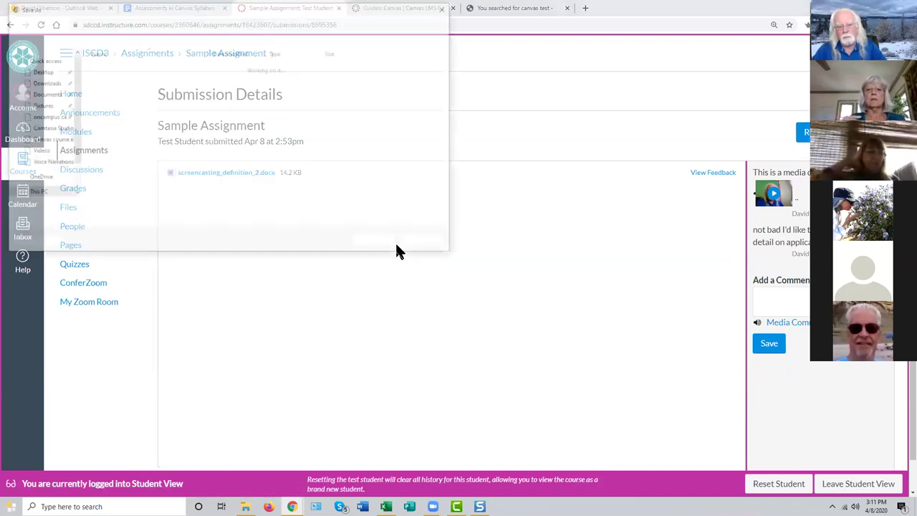
{"action": "left_click", "coordinate": [424, 241]}
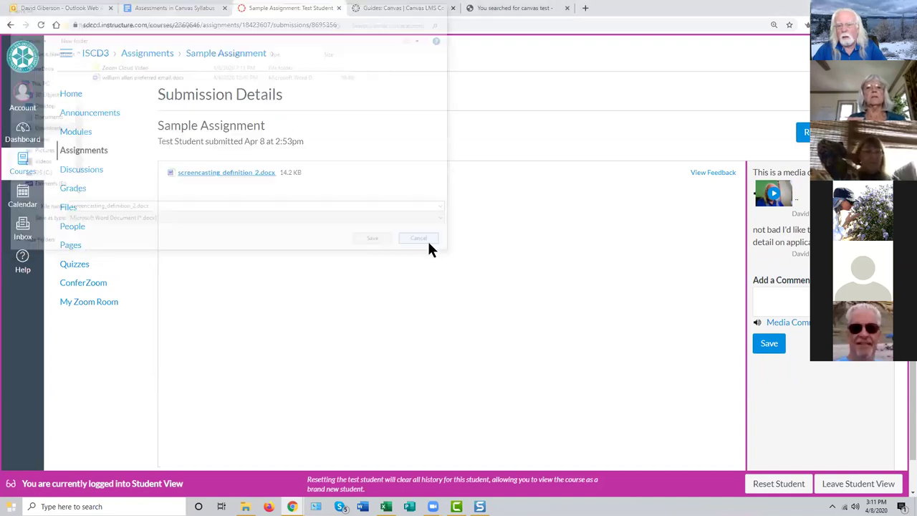
Step: Open the feedback preview of screencasting_definition_2.docx and examine the teacher's annotations as the student
{"action": "left_click", "coordinate": [713, 173]}
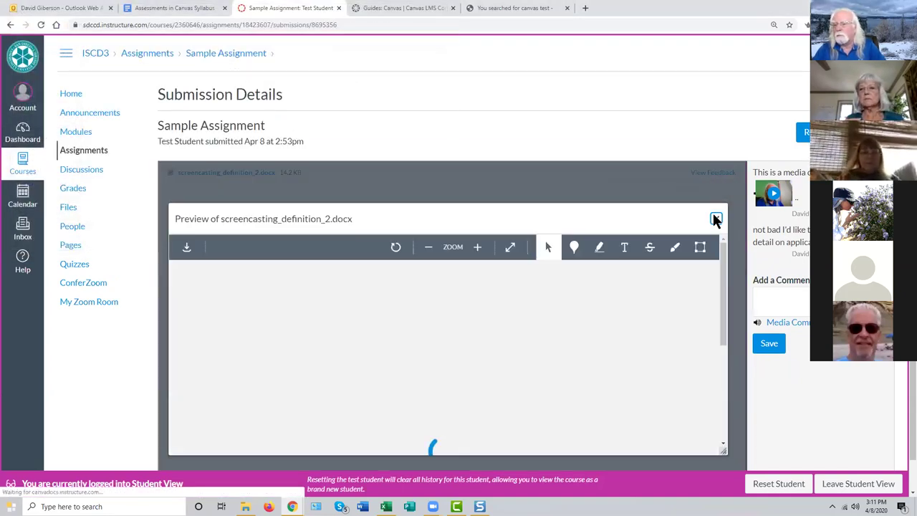
{"action": "left_click", "coordinate": [714, 216]}
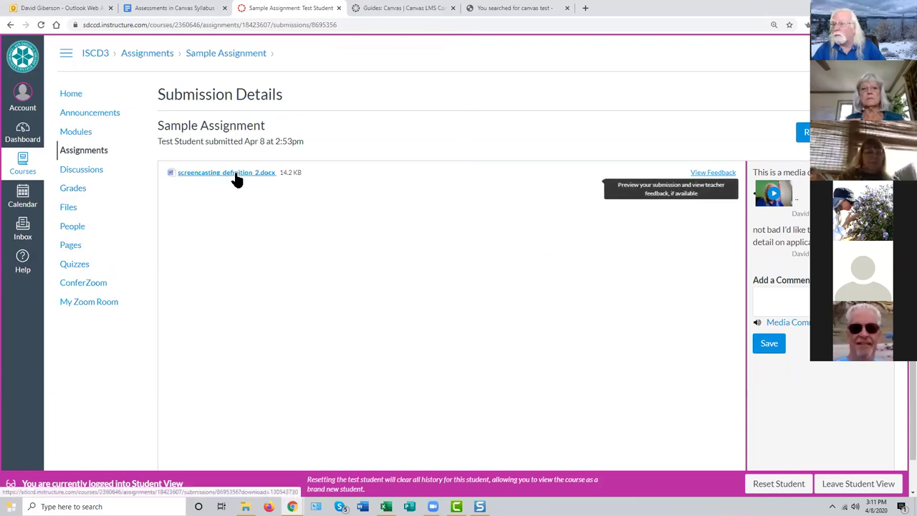
{"action": "left_click", "coordinate": [712, 174]}
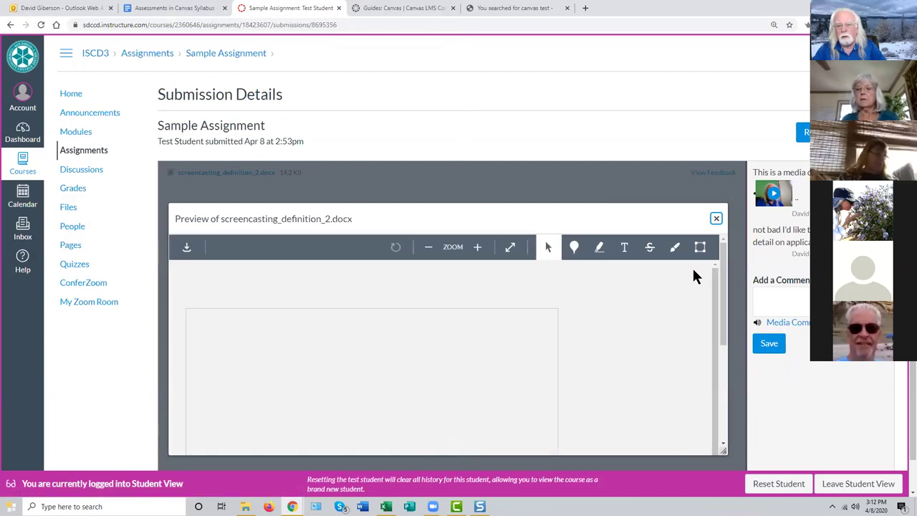
{"action": "left_click_drag", "start_coordinate": [725, 326], "coordinate": [720, 434]}
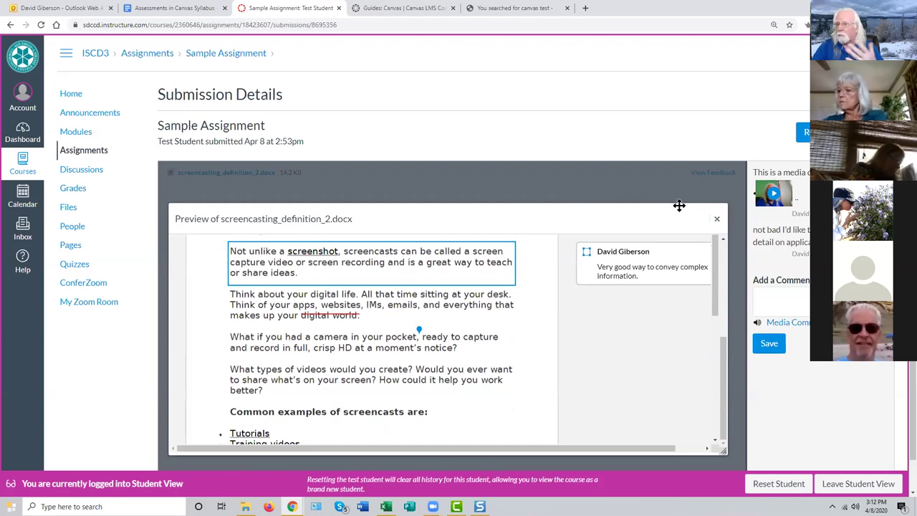
Step: Leave Student View and start a new discussion topic in the course
{"action": "left_click", "coordinate": [857, 488]}
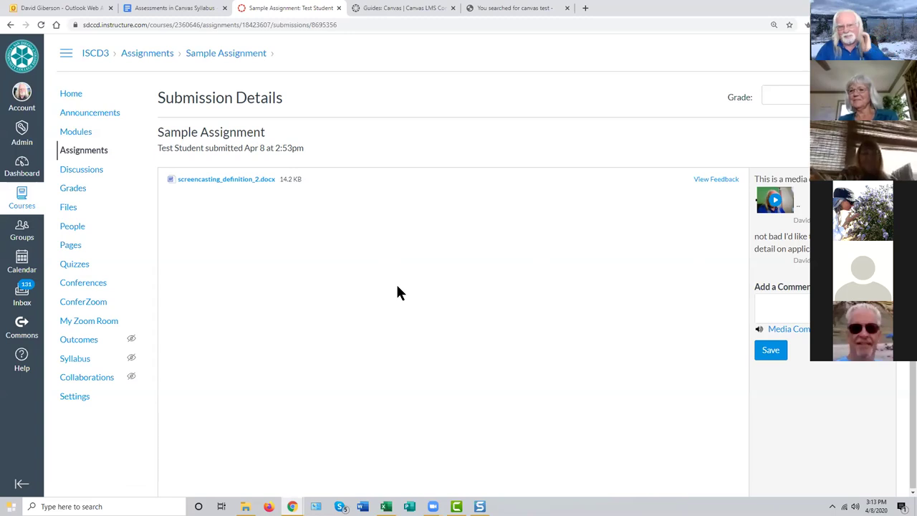
{"action": "left_click", "coordinate": [73, 94]}
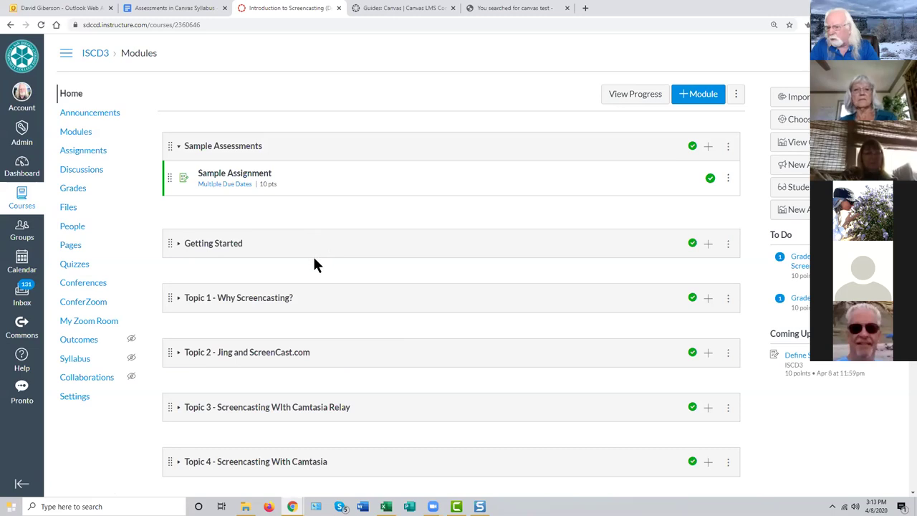
{"action": "left_click", "coordinate": [91, 176]}
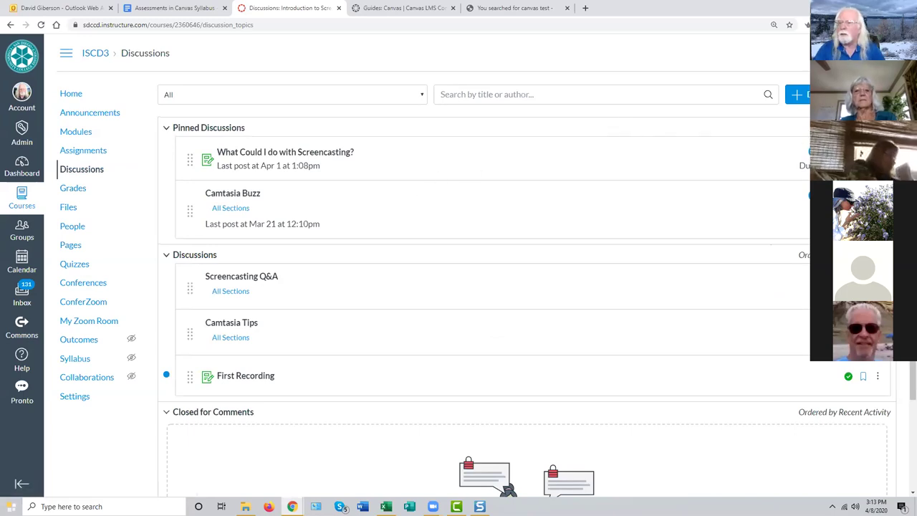
{"action": "left_click", "coordinate": [796, 94]}
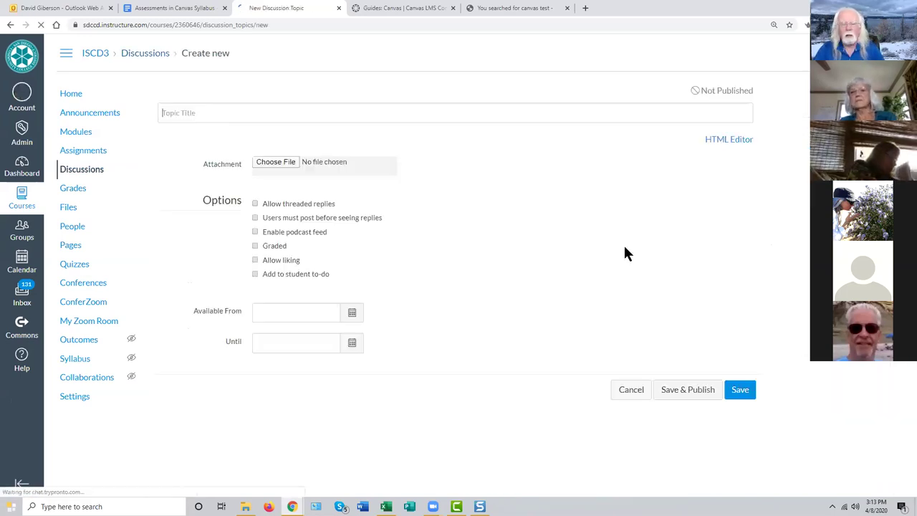
Step: Make the new discussion graded and set its points possible to 10
{"action": "scroll", "coordinate": [532, 290], "scroll_direction": "down", "scroll_amount": 4}
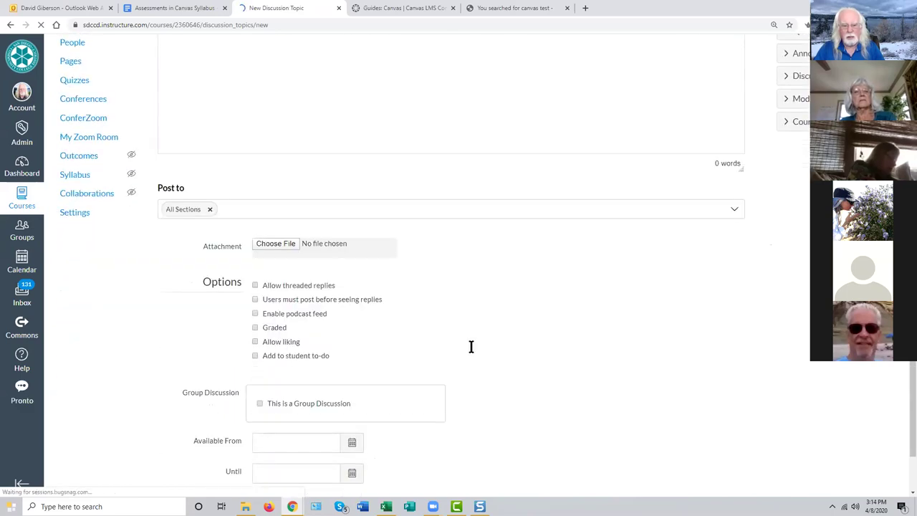
{"action": "left_click", "coordinate": [255, 321]}
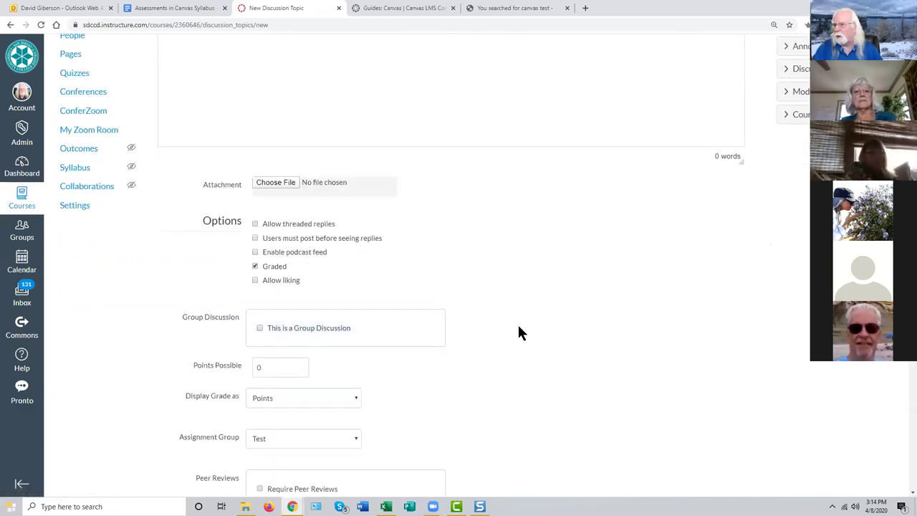
{"action": "left_click_drag", "start_coordinate": [268, 368], "coordinate": [255, 366]}
{"action": "type", "text": "10"}
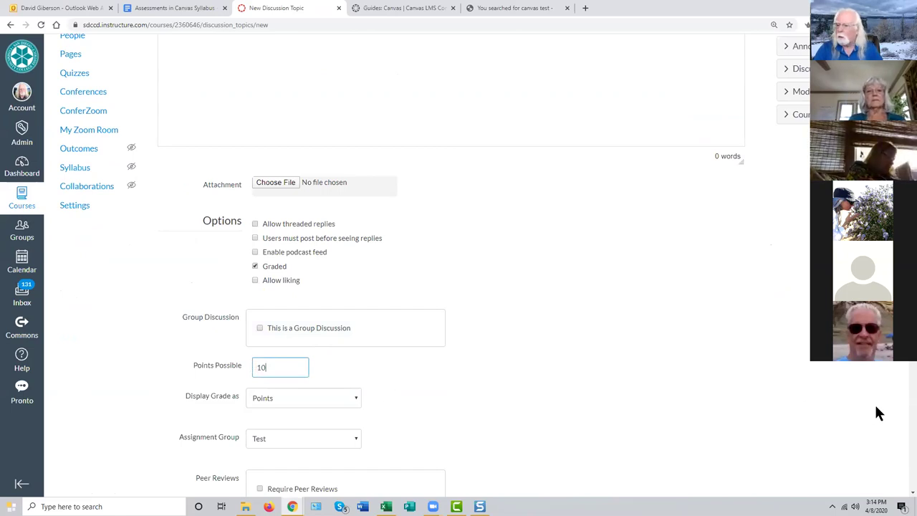
Step: Abandon the unsaved new discussion topic and return to the course's discussion list
{"action": "scroll", "coordinate": [906, 362], "scroll_direction": "up", "scroll_amount": 3}
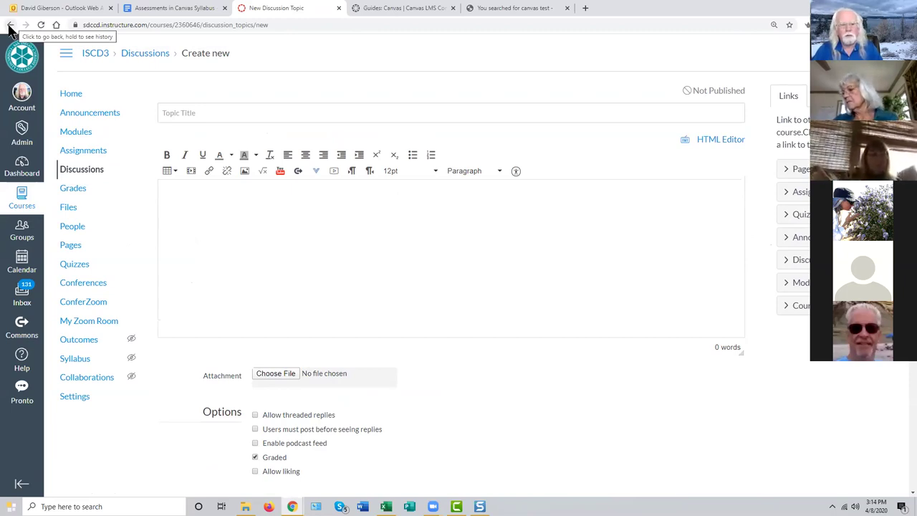
{"action": "left_click", "coordinate": [91, 172]}
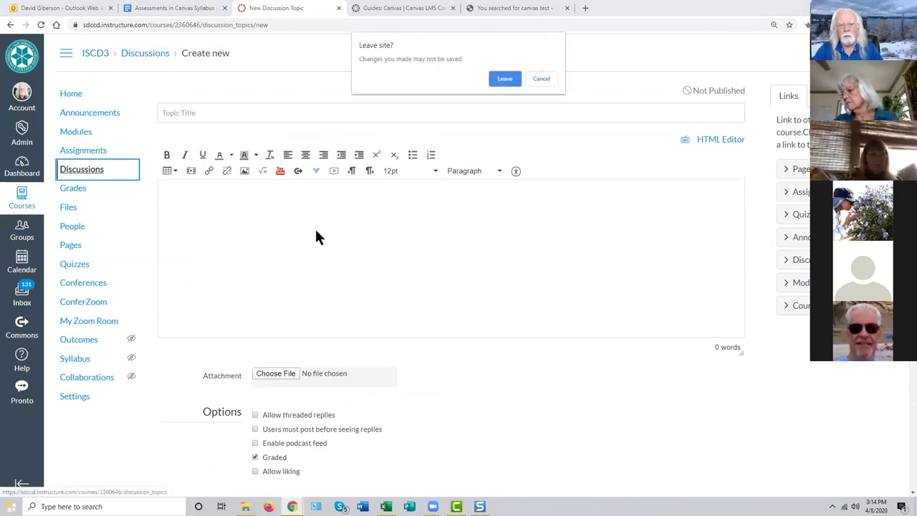
{"action": "left_click", "coordinate": [504, 81]}
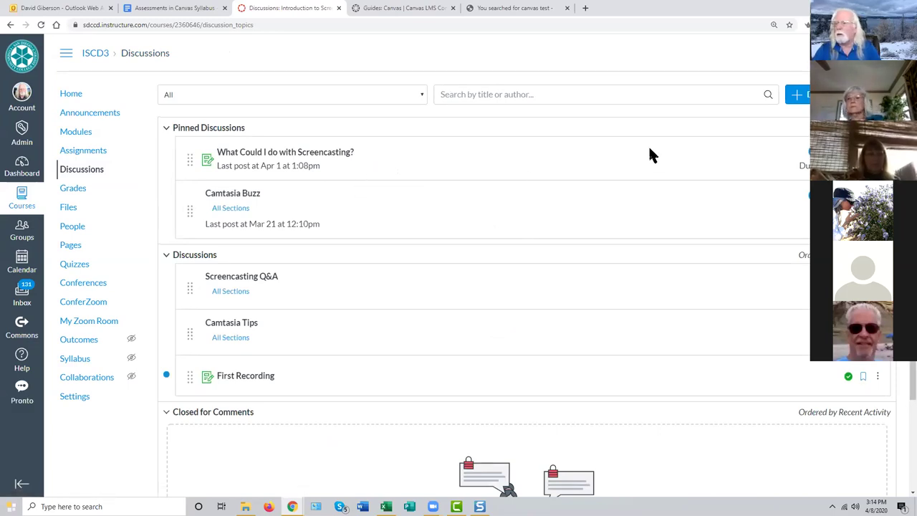
Step: Open the graded discussion "What Could I do with Screencasting?" and examine its instructions, student posts and threaded replies
{"action": "left_click", "coordinate": [419, 175]}
{"action": "scroll", "coordinate": [494, 303], "scroll_direction": "down", "scroll_amount": 2}
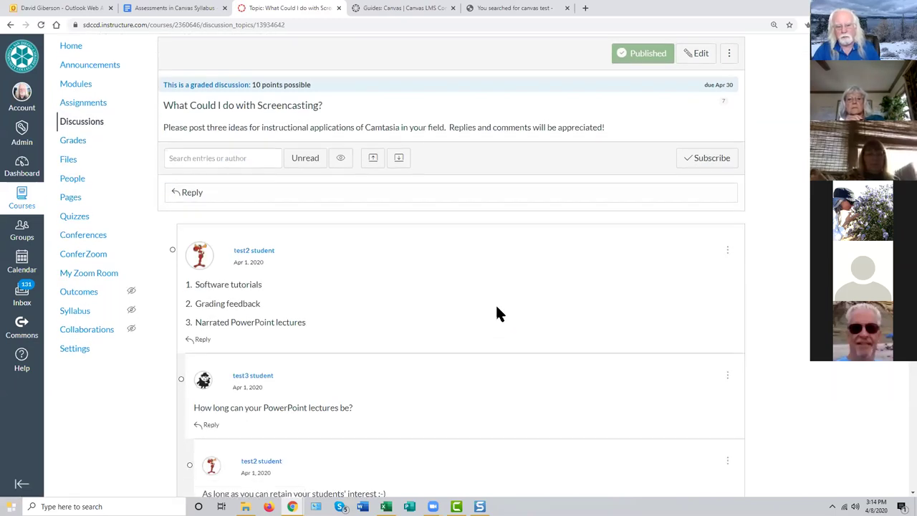
{"action": "scroll", "coordinate": [494, 303], "scroll_direction": "down", "scroll_amount": 1}
{"action": "scroll", "coordinate": [494, 303], "scroll_direction": "up", "scroll_amount": 4}
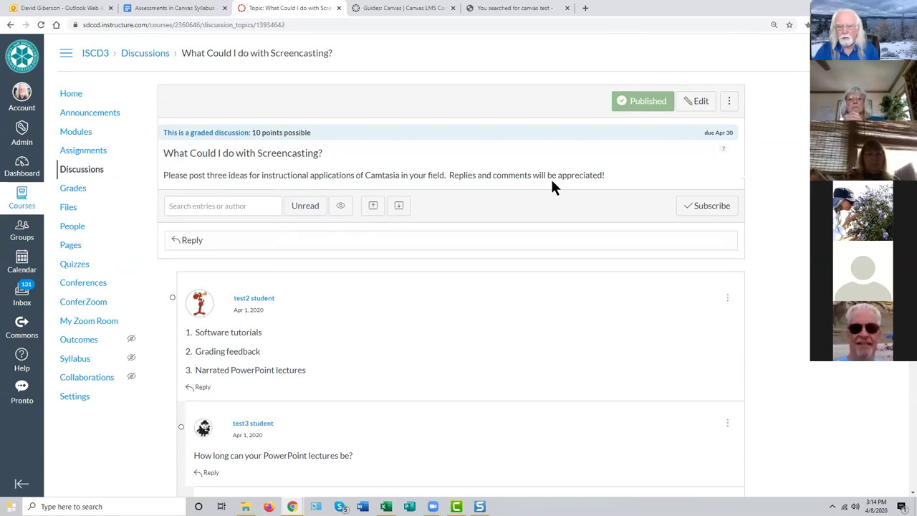
{"action": "scroll", "coordinate": [494, 287], "scroll_direction": "down", "scroll_amount": 1}
{"action": "scroll", "coordinate": [486, 308], "scroll_direction": "down", "scroll_amount": 1}
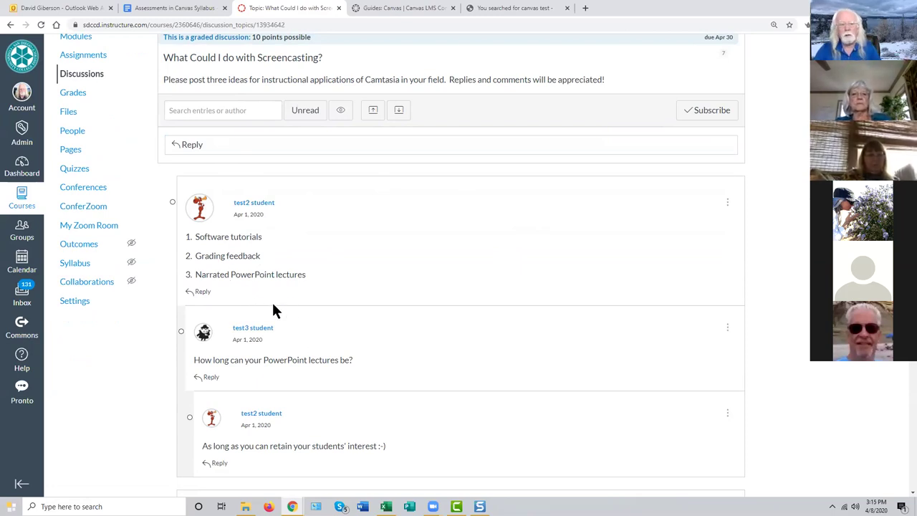
{"action": "scroll", "coordinate": [289, 298], "scroll_direction": "down", "scroll_amount": 1}
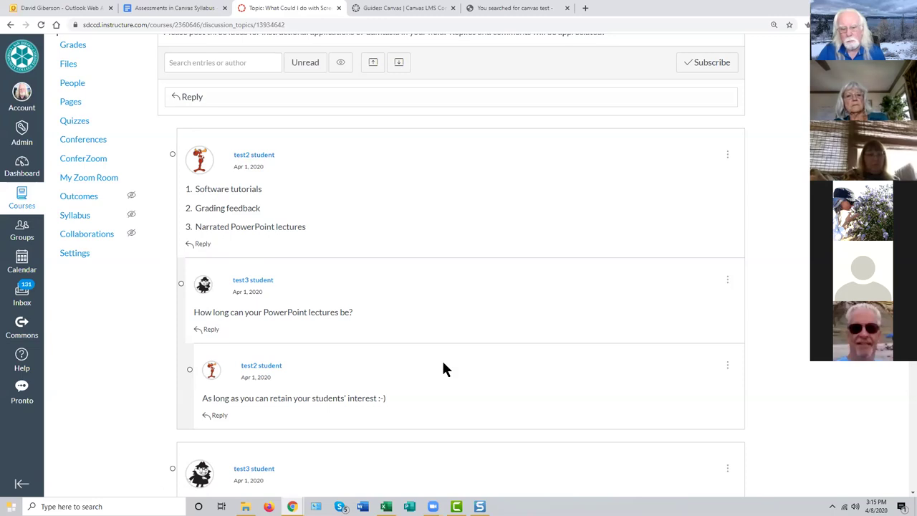
{"action": "scroll", "coordinate": [442, 369], "scroll_direction": "down", "scroll_amount": 1}
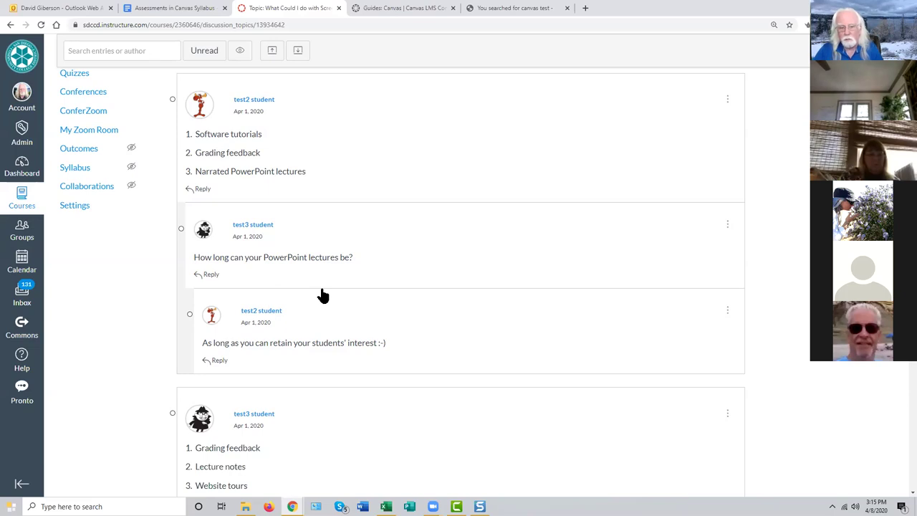
{"action": "scroll", "coordinate": [320, 295], "scroll_direction": "down", "scroll_amount": 1}
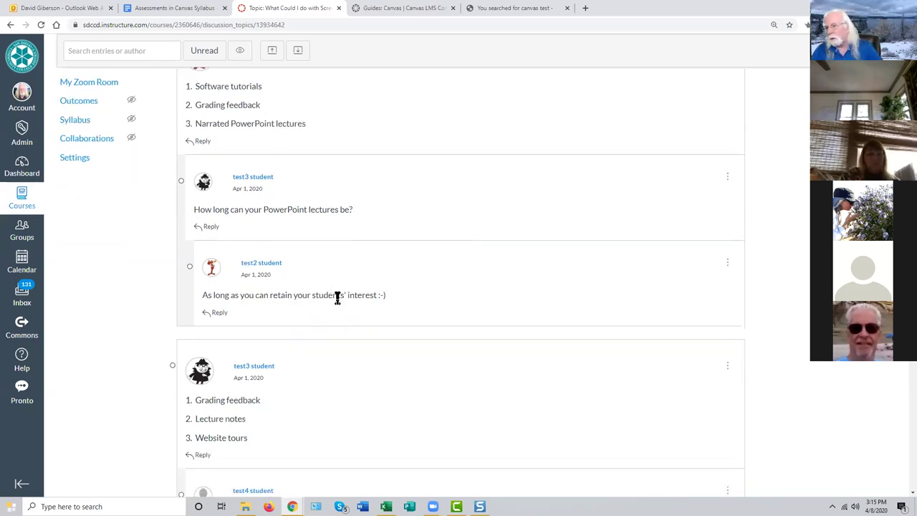
{"action": "scroll", "coordinate": [337, 297], "scroll_direction": "up", "scroll_amount": 1}
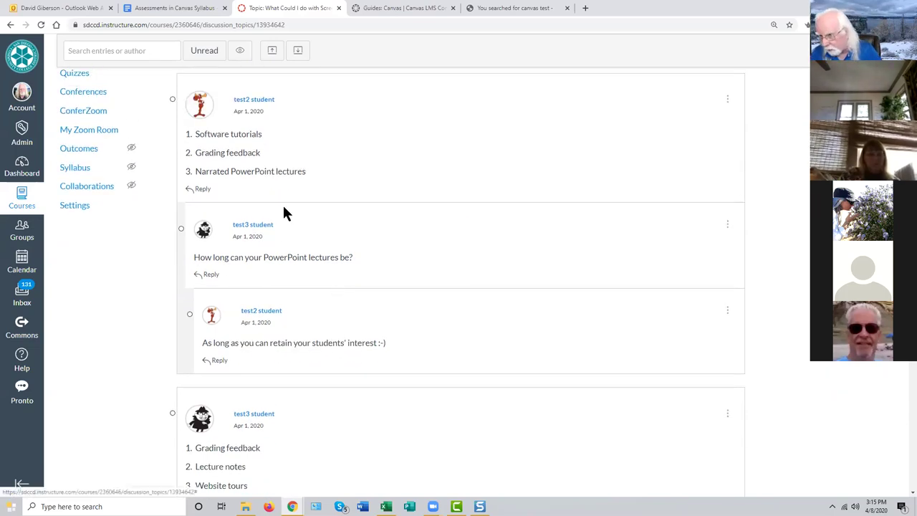
{"action": "scroll", "coordinate": [362, 247], "scroll_direction": "down", "scroll_amount": 1}
{"action": "scroll", "coordinate": [362, 244], "scroll_direction": "down", "scroll_amount": 8}
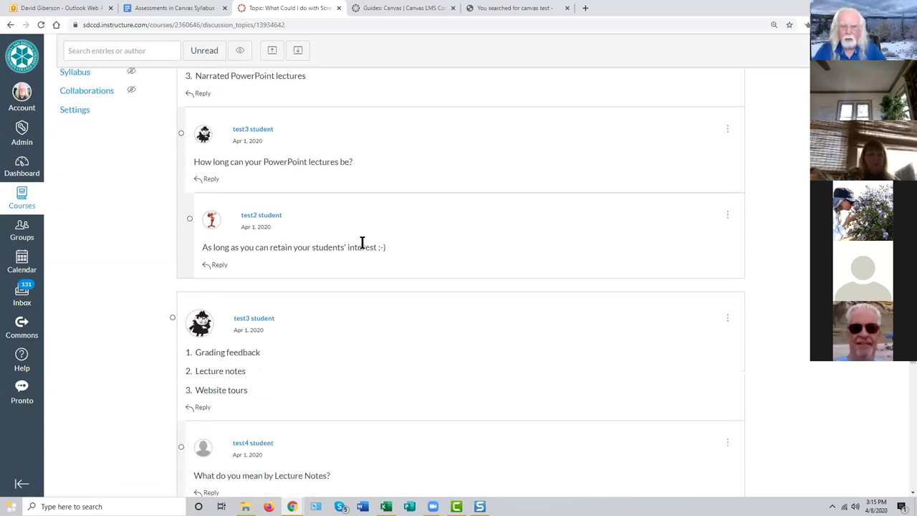
{"action": "scroll", "coordinate": [361, 237], "scroll_direction": "up", "scroll_amount": 8}
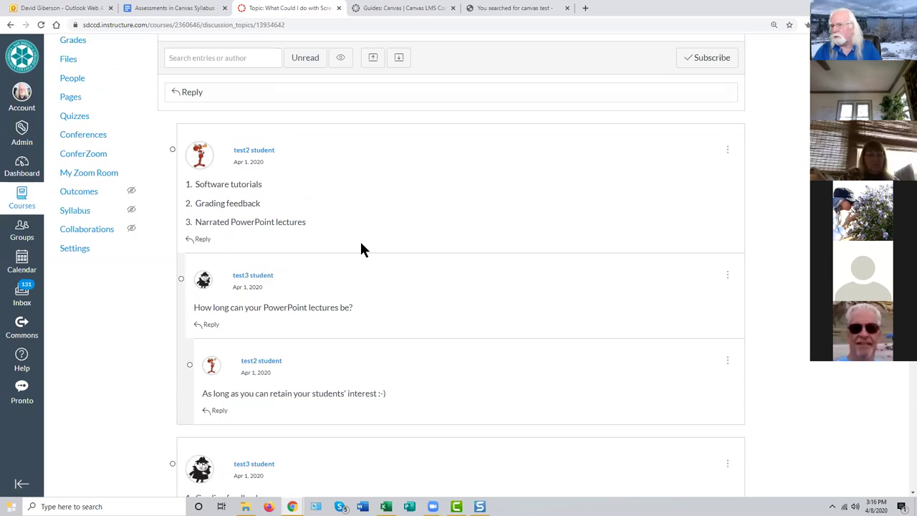
{"action": "scroll", "coordinate": [361, 249], "scroll_direction": "up", "scroll_amount": 3}
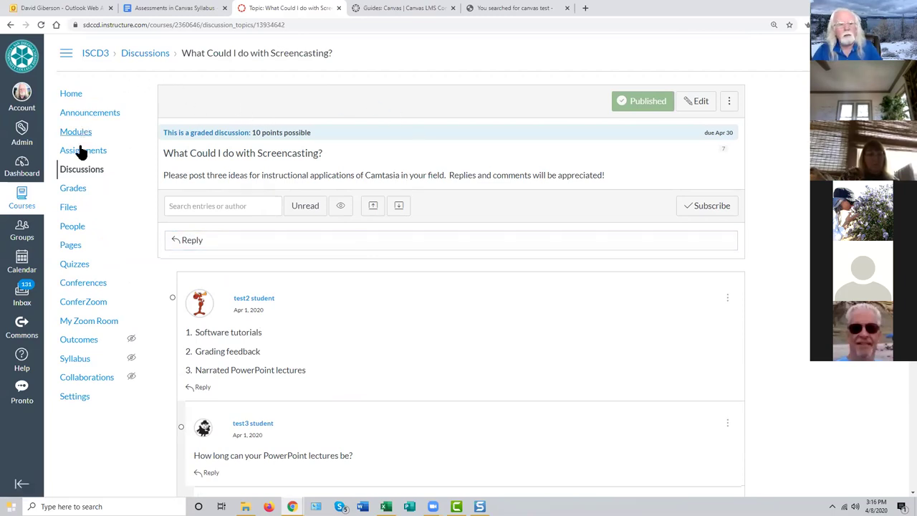
Step: Open the course gradebook and bring up test4 student's "What Could I do with Screencasting?" submission in SpeedGrader
{"action": "left_click", "coordinate": [76, 192]}
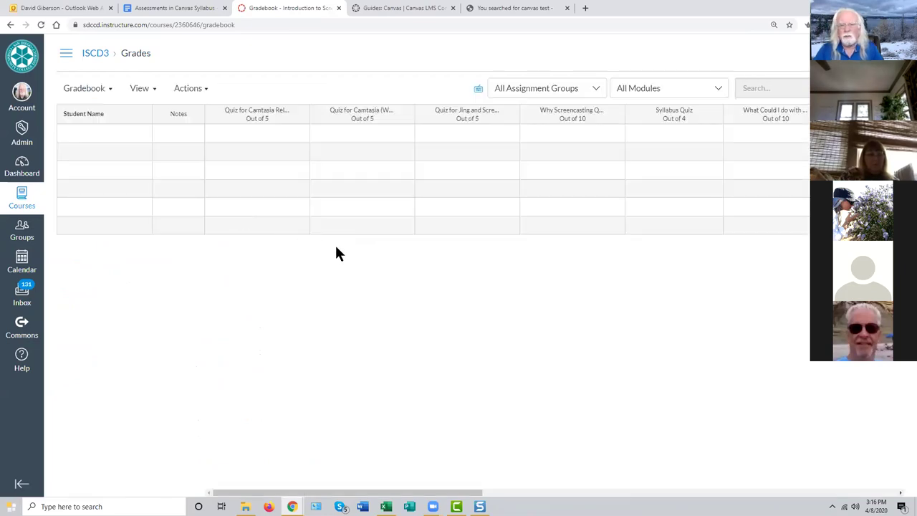
{"action": "left_click_drag", "start_coordinate": [426, 493], "coordinate": [600, 493]}
{"action": "scroll", "coordinate": [540, 311], "scroll_direction": "left", "scroll_amount": 3}
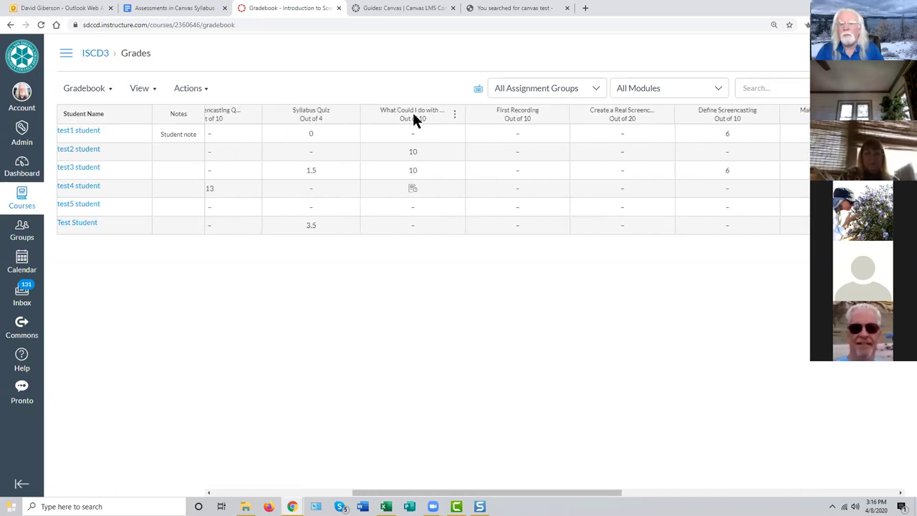
{"action": "left_click", "coordinate": [406, 151]}
{"action": "type", "text": "10"}
{"action": "key", "text": "Return"}
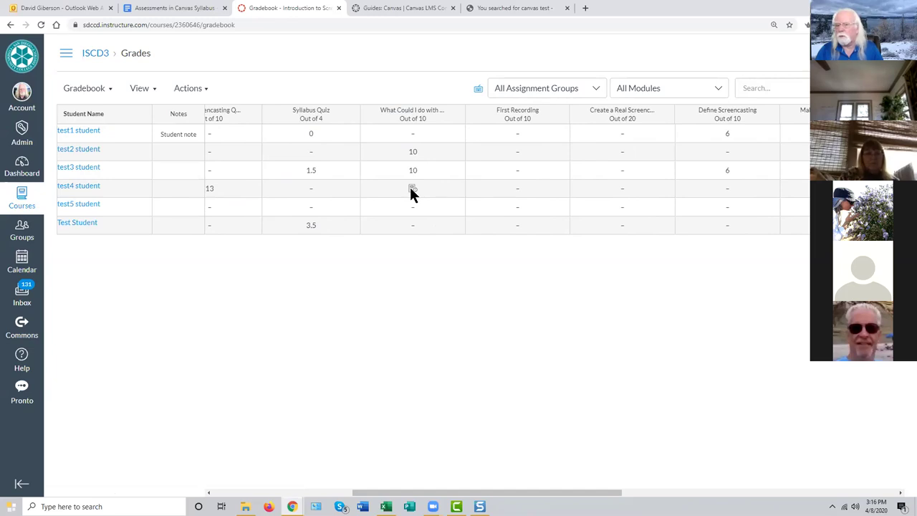
{"action": "left_click", "coordinate": [411, 191]}
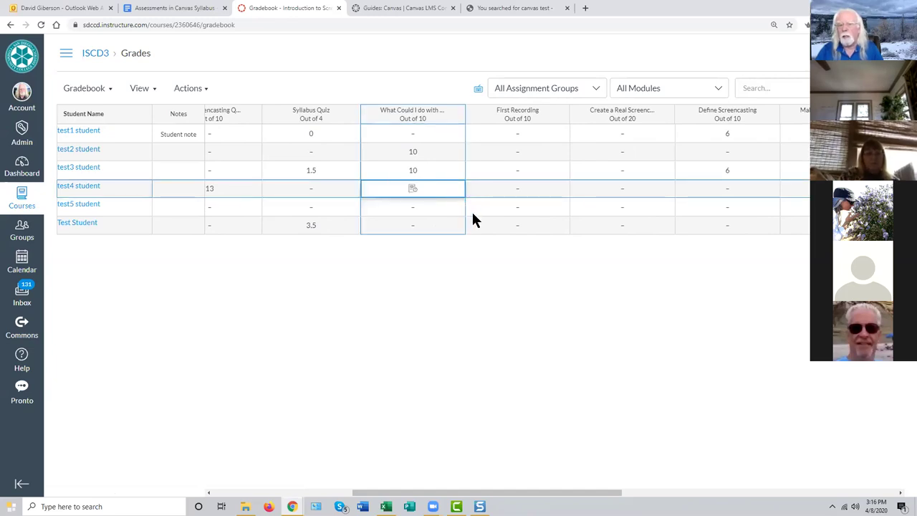
{"action": "left_click", "coordinate": [804, 140]}
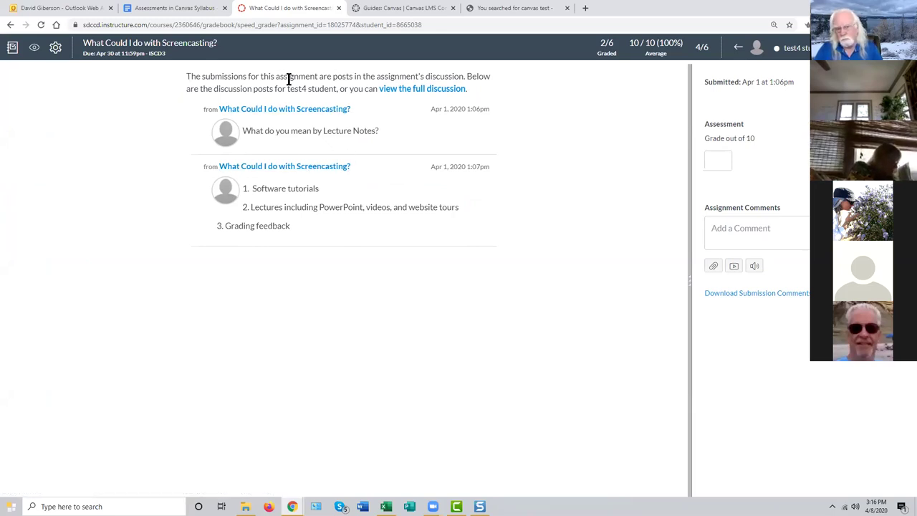
Step: Set test4 student's grade for the screencasting discussion to 5 and return to the gradebook
{"action": "left_click", "coordinate": [717, 160]}
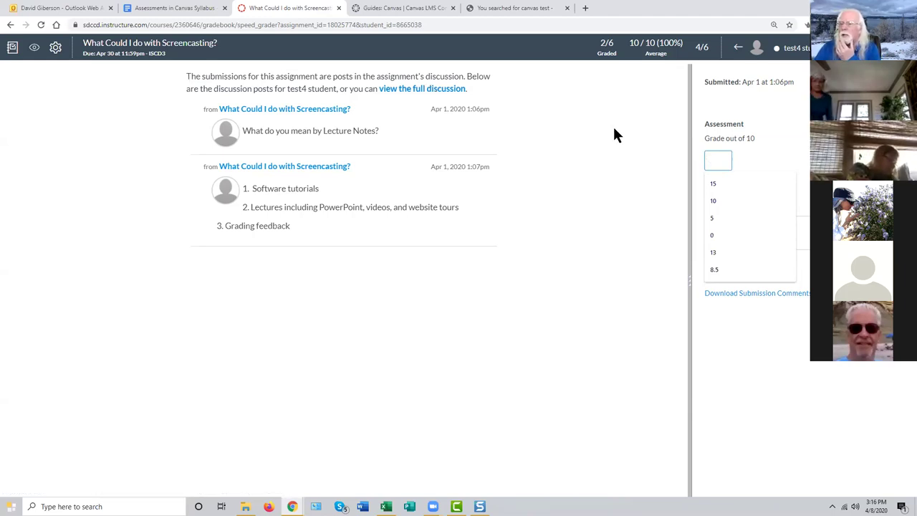
{"action": "left_click", "coordinate": [650, 130]}
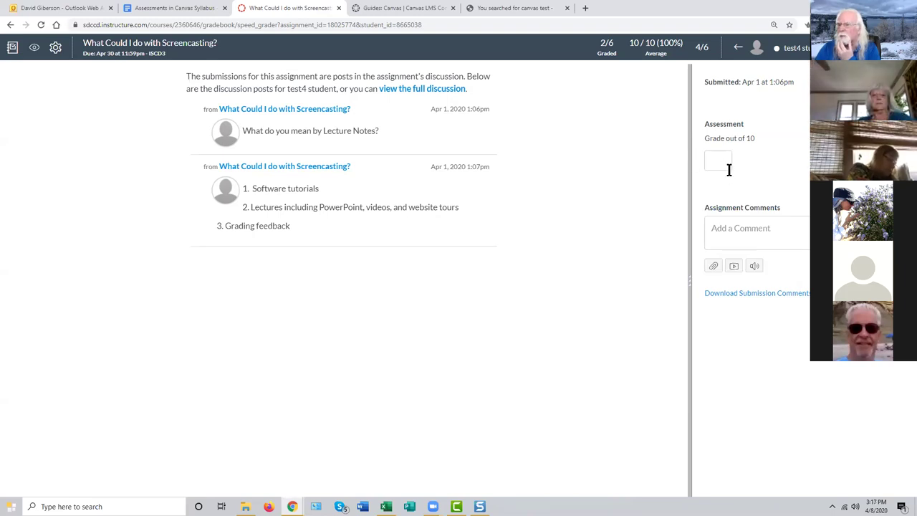
{"action": "left_click", "coordinate": [720, 229]}
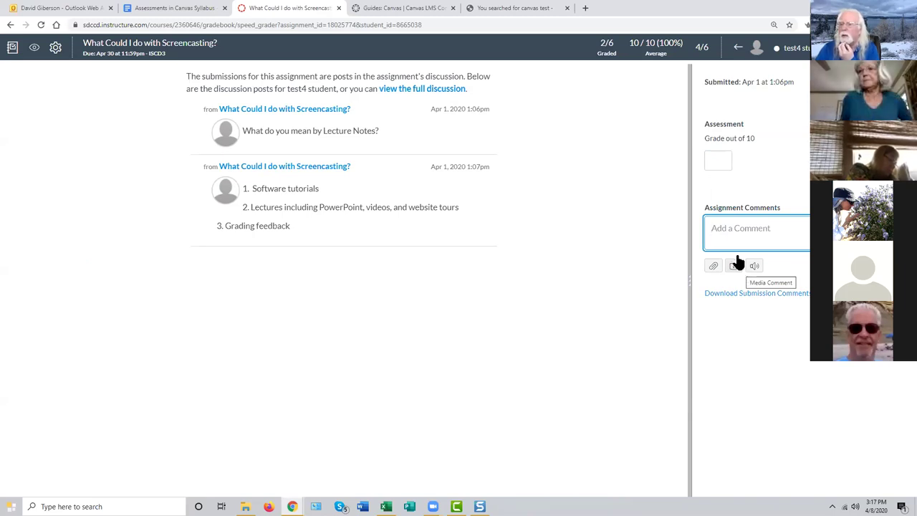
{"action": "left_click", "coordinate": [716, 162]}
{"action": "type", "text": "5"}
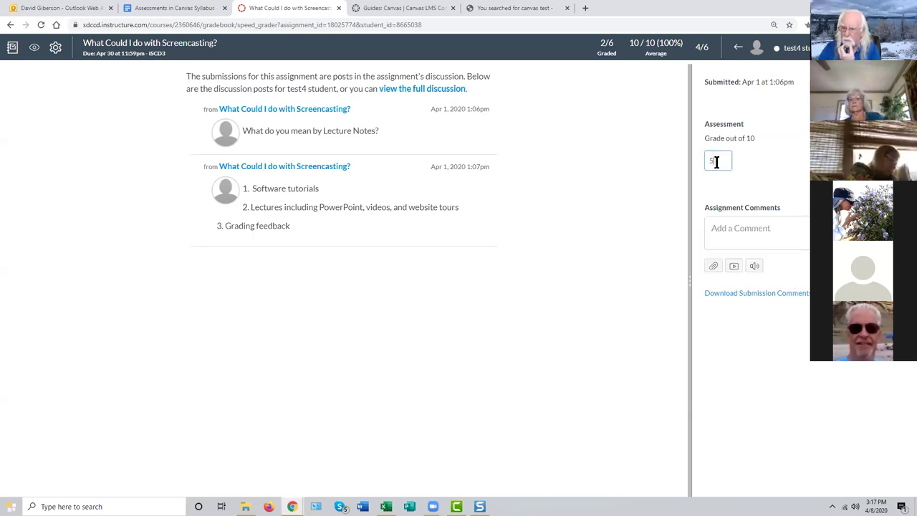
{"action": "key", "text": "Return"}
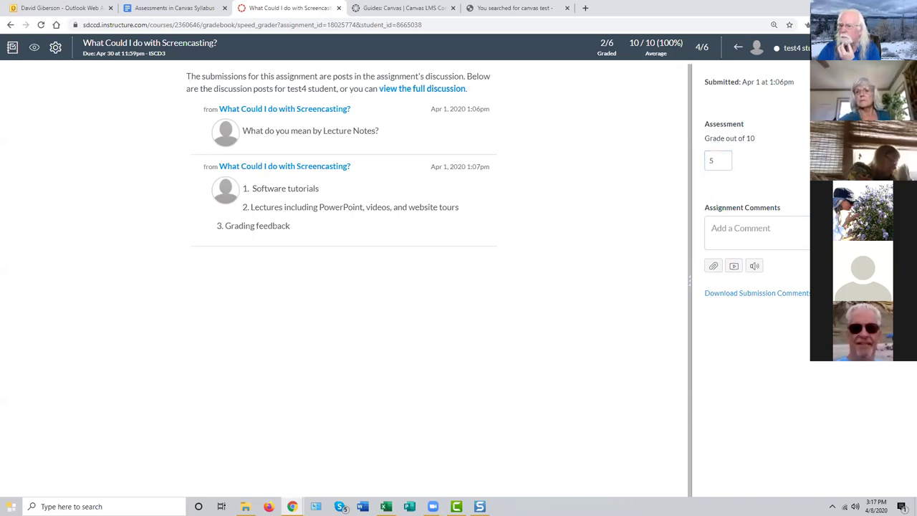
{"action": "left_click", "coordinate": [11, 47]}
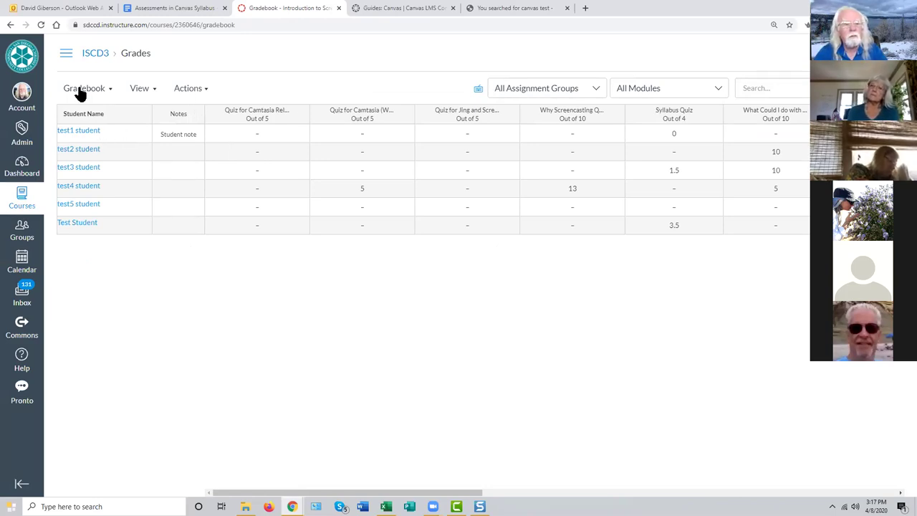
Step: Reopen the "What Could I do with Screencasting?" discussion and review its posts and replies
{"action": "left_click", "coordinate": [65, 54]}
{"action": "left_click", "coordinate": [88, 170]}
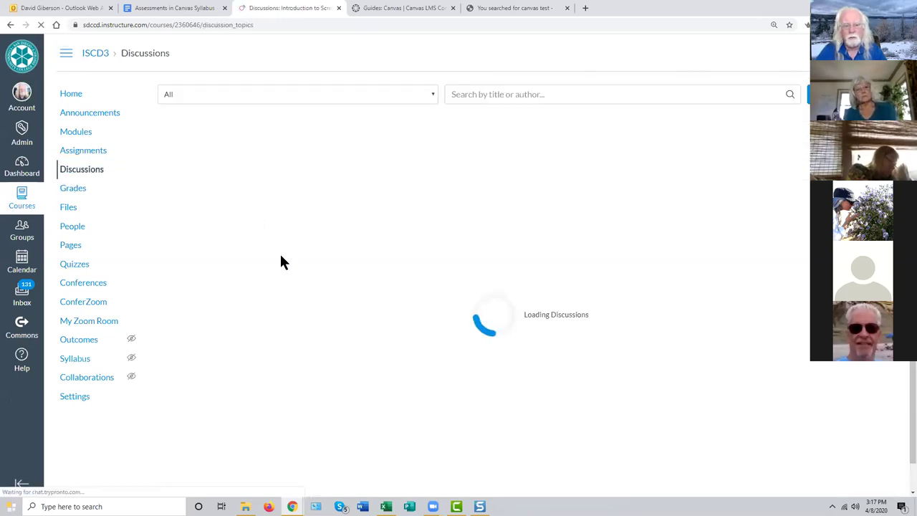
{"action": "scroll", "coordinate": [302, 256], "scroll_direction": "down", "scroll_amount": 2}
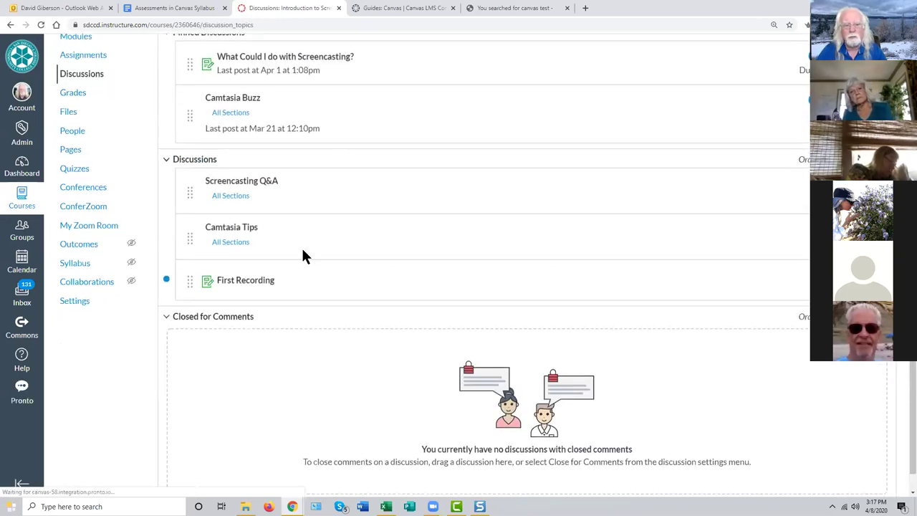
{"action": "left_click", "coordinate": [319, 60]}
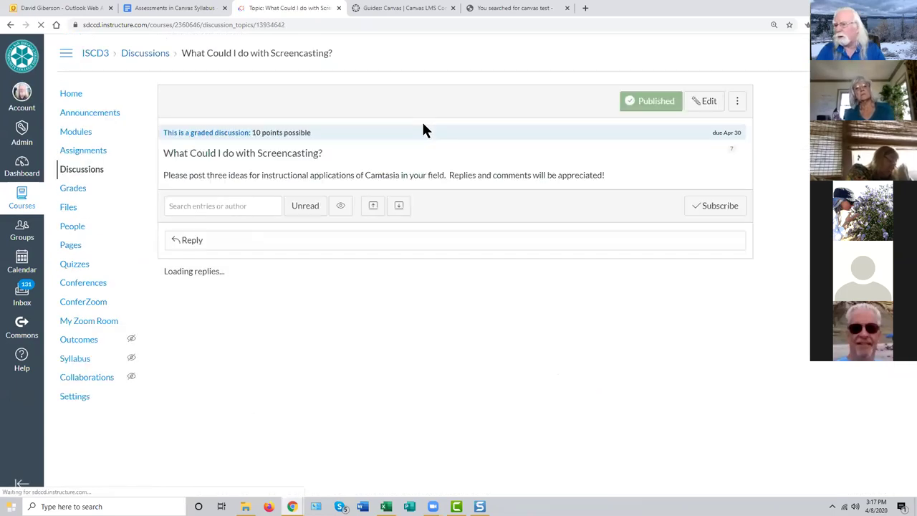
{"action": "scroll", "coordinate": [423, 129], "scroll_direction": "down", "scroll_amount": 2}
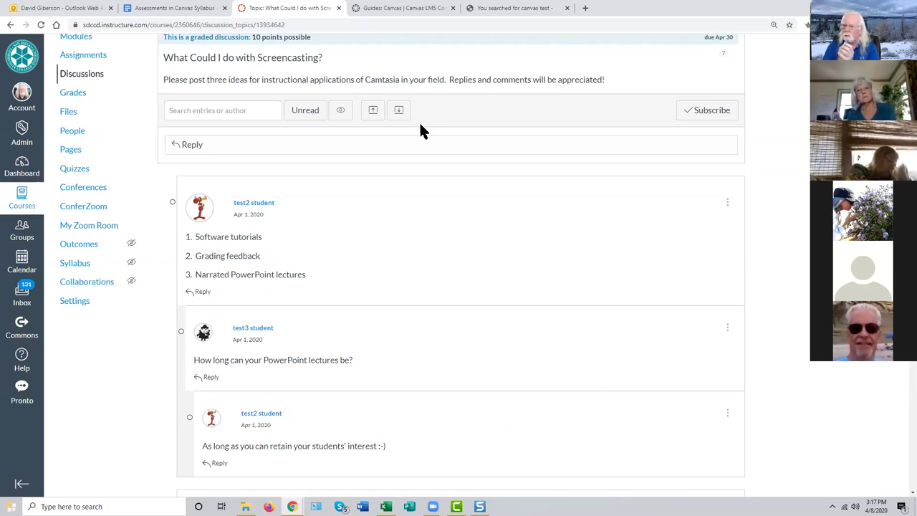
{"action": "scroll", "coordinate": [378, 136], "scroll_direction": "up", "scroll_amount": 2}
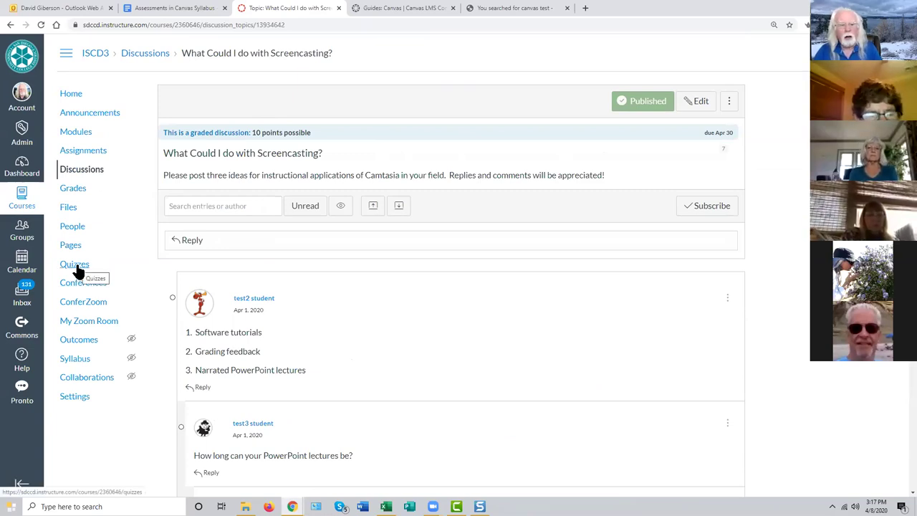
Step: Go to the gradebook, open test4 student's Why Screencasting Quiz submission in SpeedGrader and look through the answers
{"action": "left_click", "coordinate": [96, 176]}
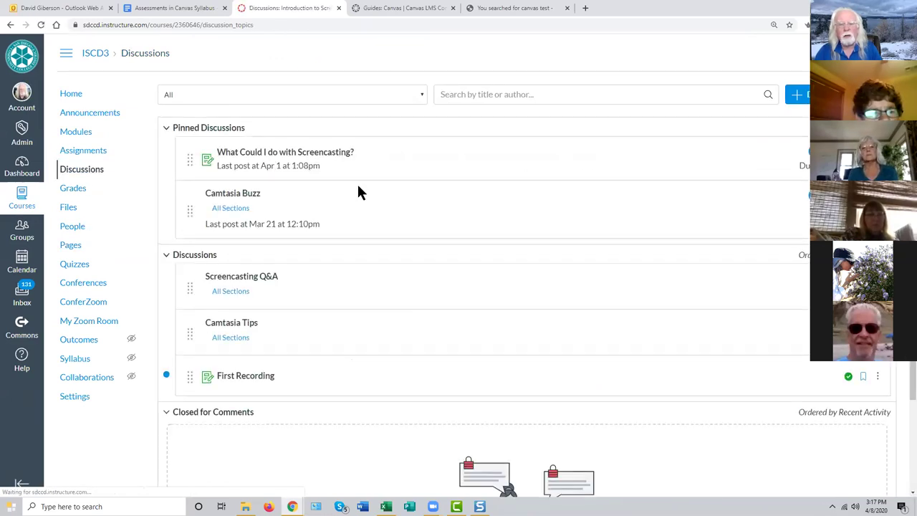
{"action": "left_click", "coordinate": [75, 191]}
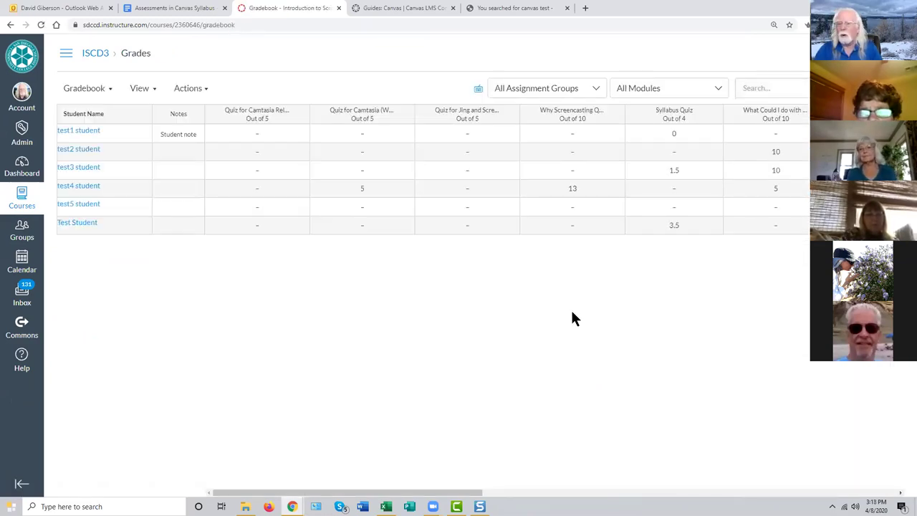
{"action": "left_click", "coordinate": [572, 188]}
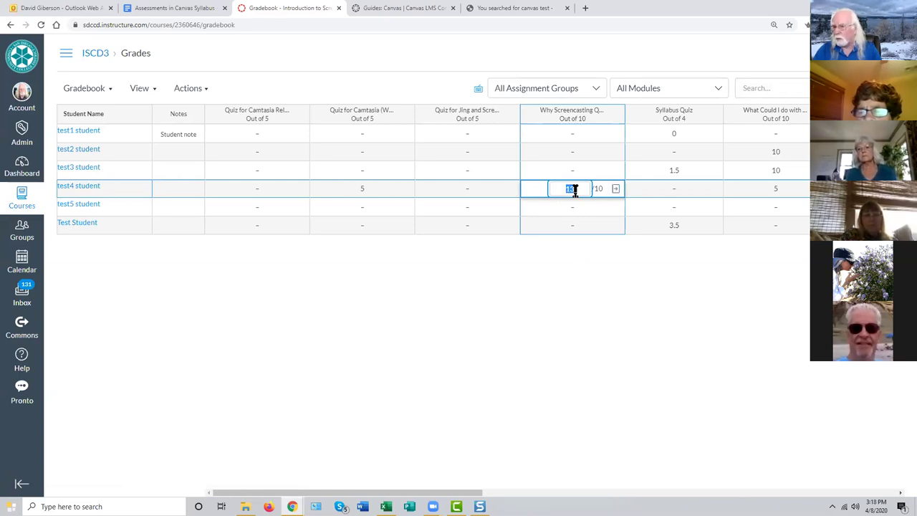
{"action": "left_click", "coordinate": [614, 187]}
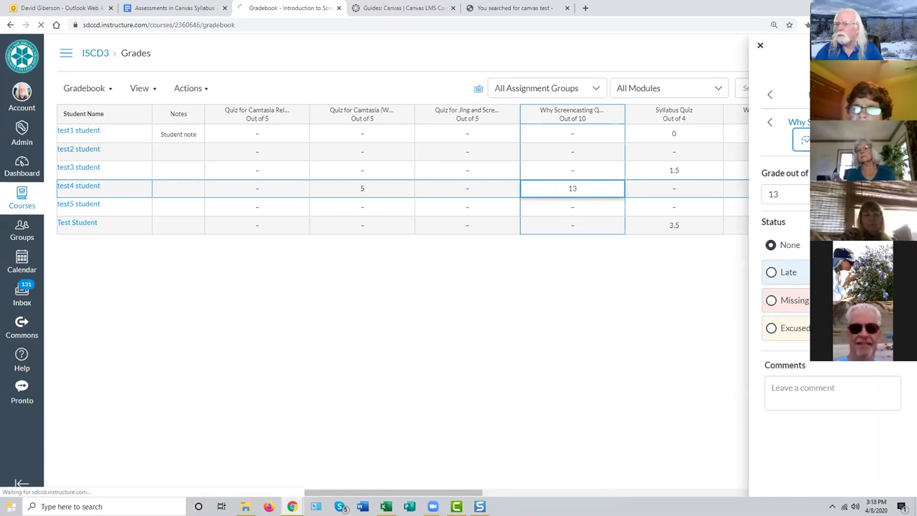
{"action": "left_click", "coordinate": [805, 139]}
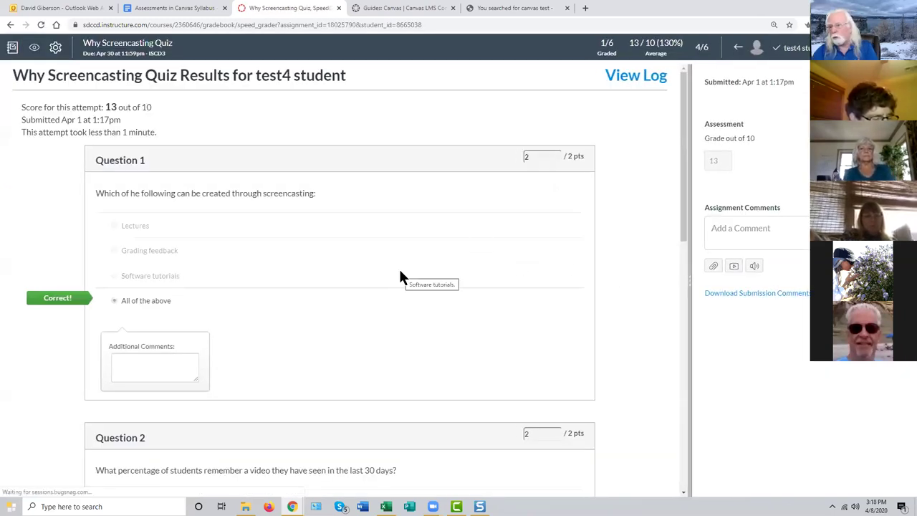
{"action": "scroll", "coordinate": [396, 278], "scroll_direction": "down", "scroll_amount": 4}
{"action": "scroll", "coordinate": [396, 278], "scroll_direction": "up", "scroll_amount": 4}
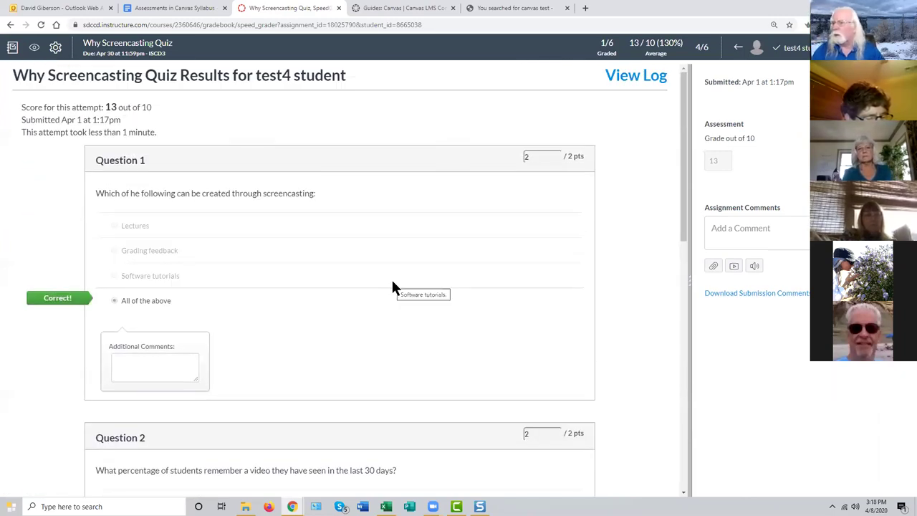
Step: Review test4 student's answers to Questions 1 and 2 of the Why Screencasting Quiz and return to the gradebook
{"action": "scroll", "coordinate": [396, 281], "scroll_direction": "down", "scroll_amount": 3}
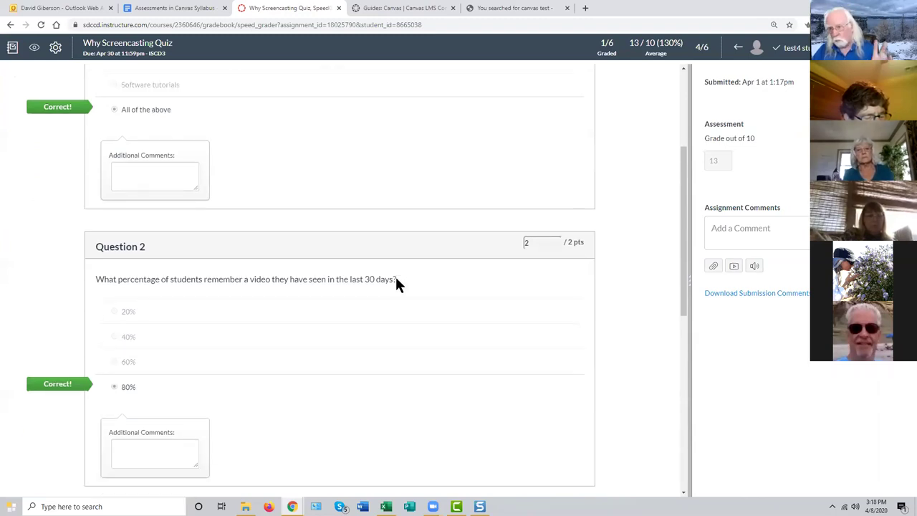
{"action": "scroll", "coordinate": [396, 283], "scroll_direction": "down", "scroll_amount": 4}
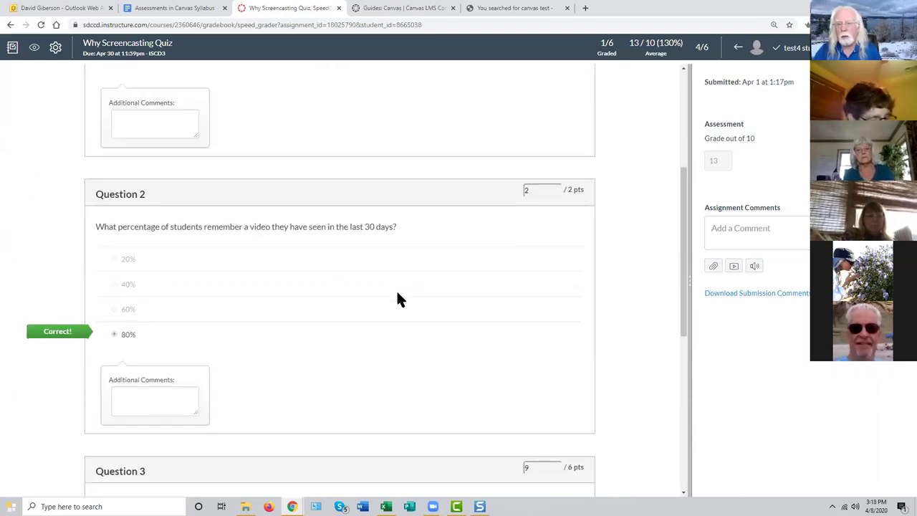
{"action": "scroll", "coordinate": [398, 293], "scroll_direction": "up", "scroll_amount": 7}
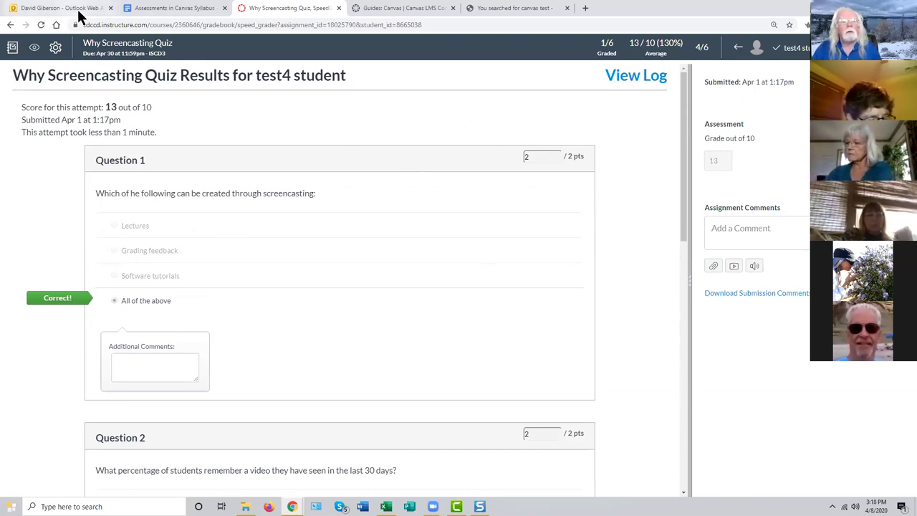
{"action": "left_click", "coordinate": [12, 48]}
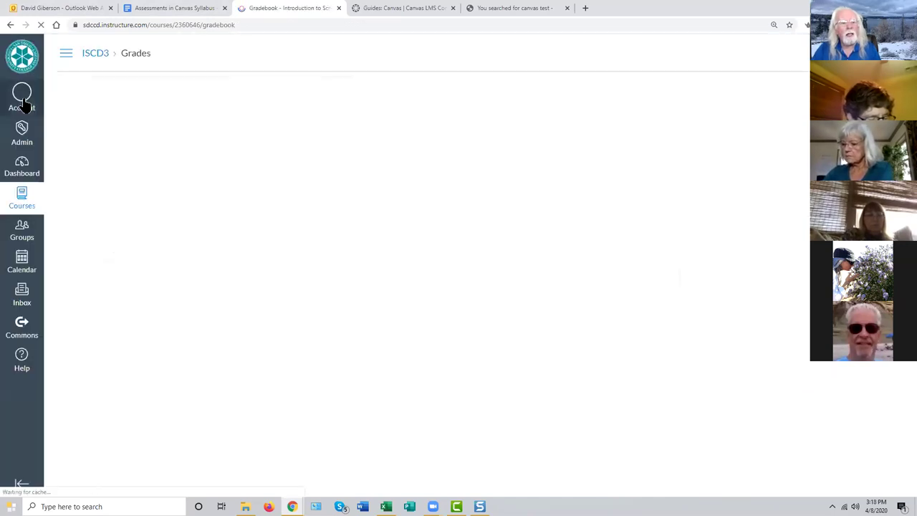
Step: Show the course navigation and view the Modules page and the course's list of quizzes
{"action": "left_click", "coordinate": [65, 57]}
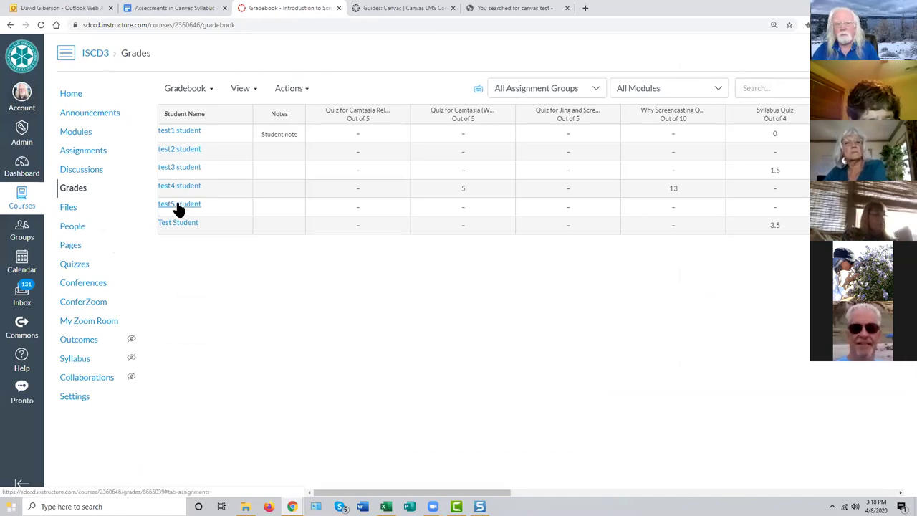
{"action": "left_click", "coordinate": [86, 134]}
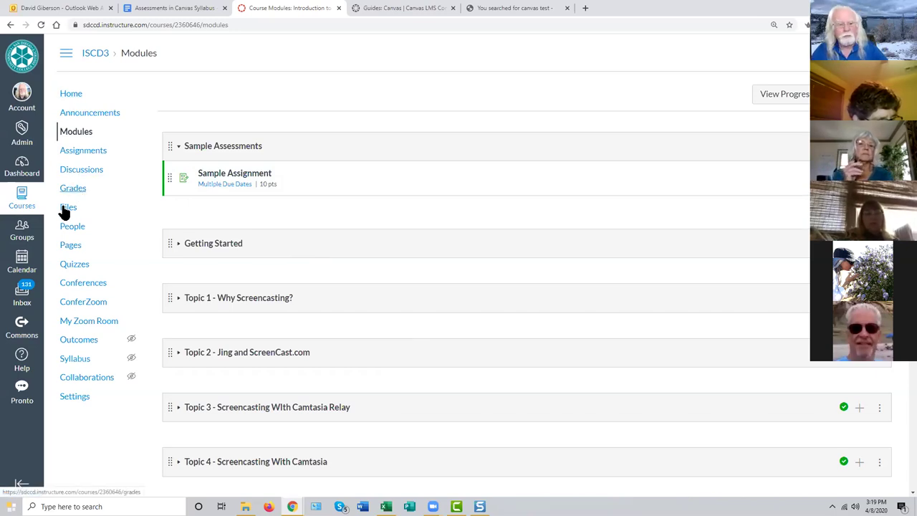
{"action": "left_click", "coordinate": [77, 269]}
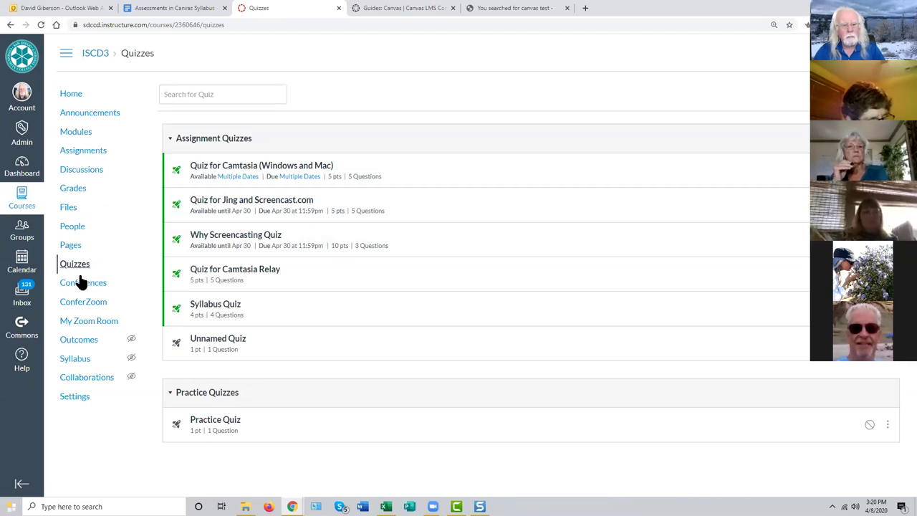
Step: Add a new quiz named Sample Quiz to the Sample Assessments module on the Modules page
{"action": "left_click", "coordinate": [84, 136]}
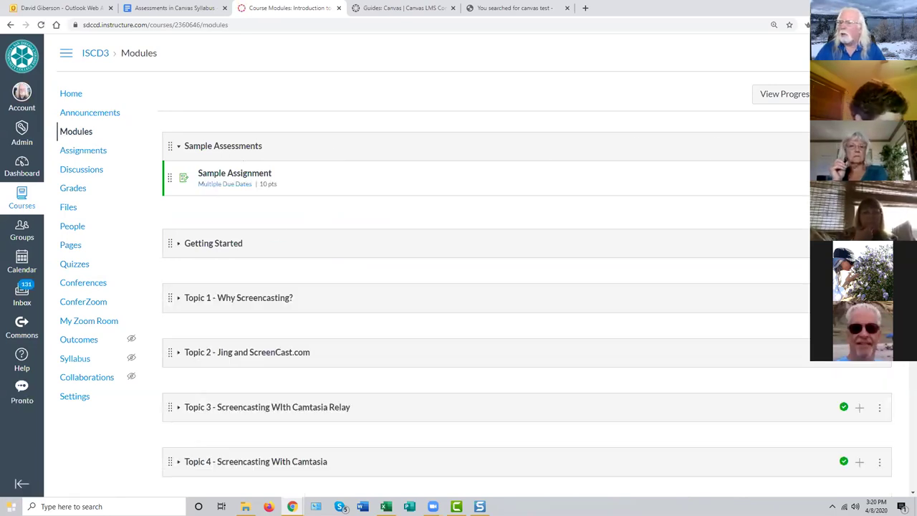
{"action": "left_click", "coordinate": [858, 145]}
{"action": "left_click", "coordinate": [348, 180]}
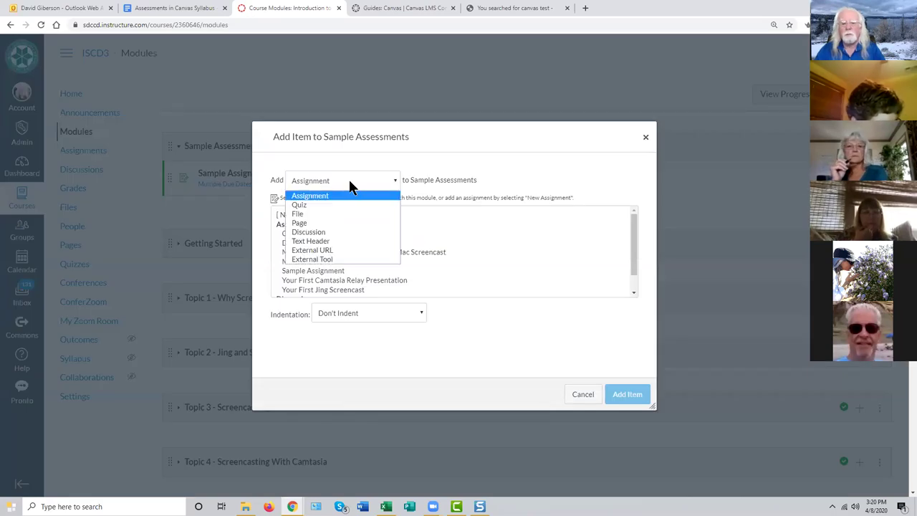
{"action": "left_click", "coordinate": [327, 204]}
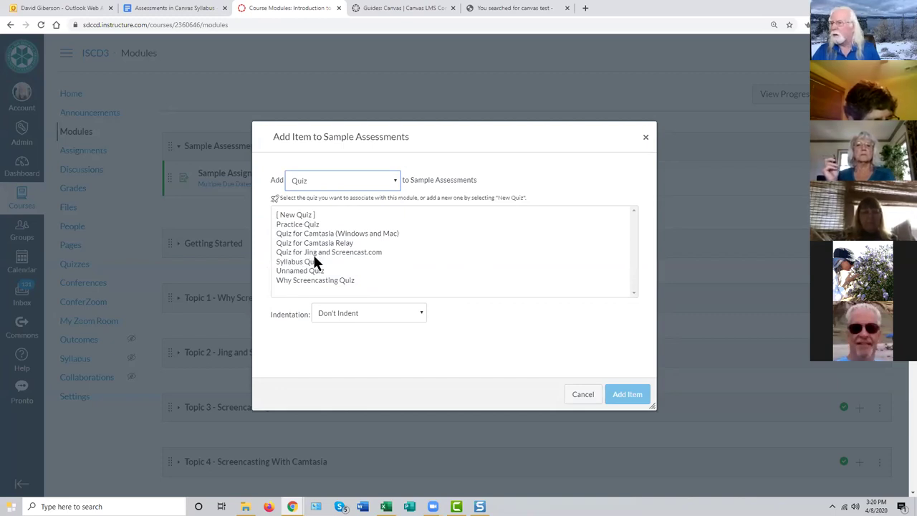
{"action": "left_click", "coordinate": [304, 217]}
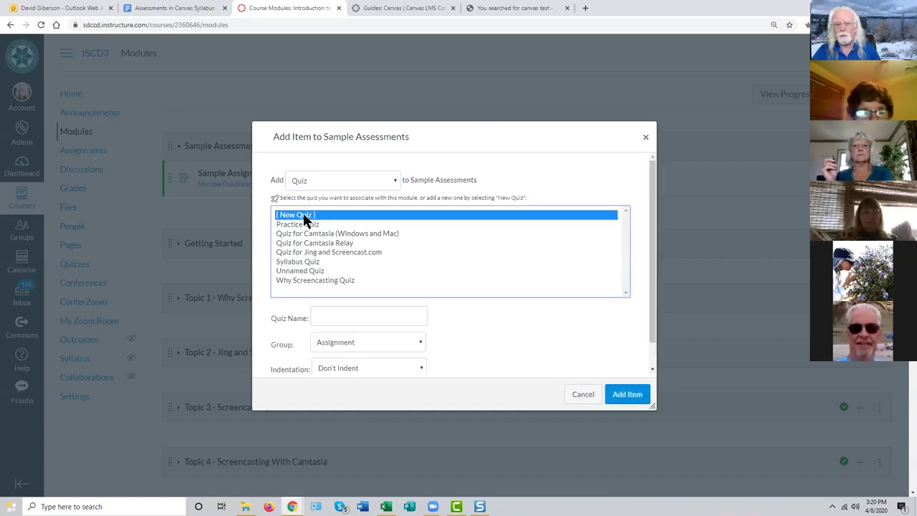
{"action": "left_click", "coordinate": [336, 316]}
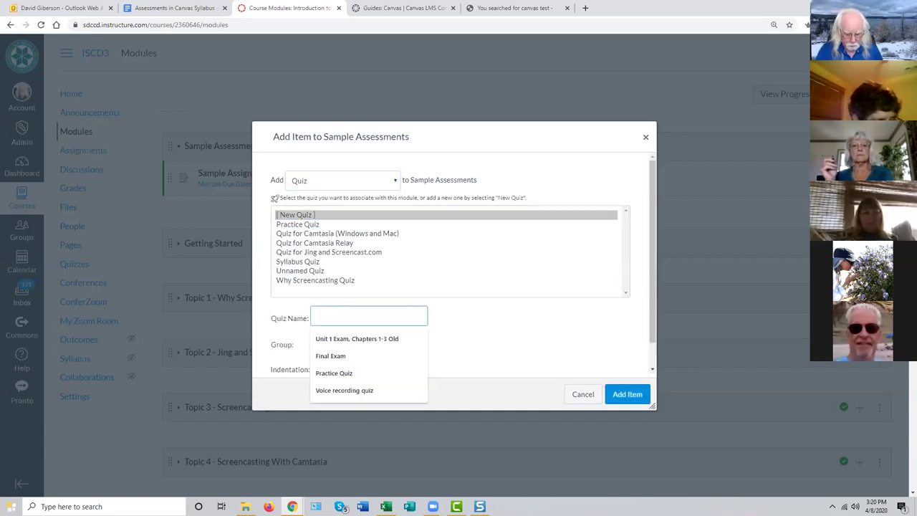
{"action": "type", "text": "SAmple Quiz"}
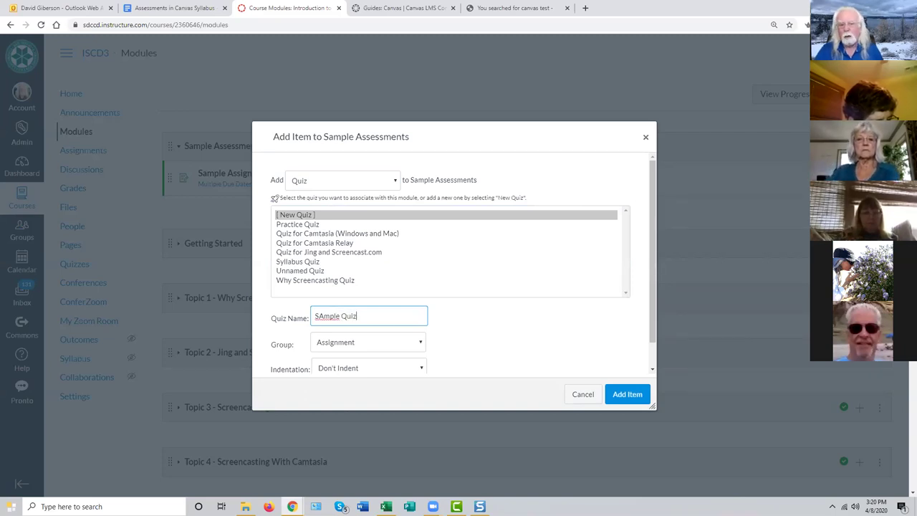
{"action": "left_click", "coordinate": [321, 316]}
{"action": "key", "text": "BackSpace"}
{"action": "type", "text": "a"}
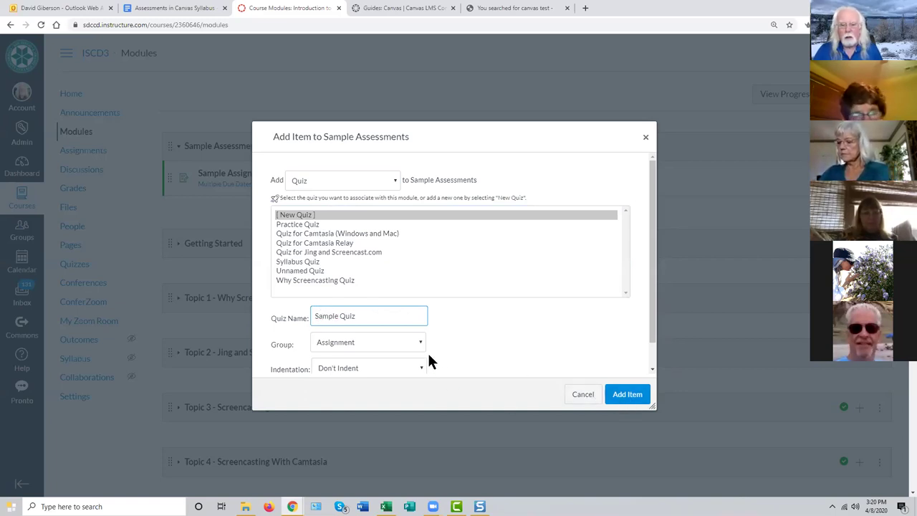
{"action": "left_click", "coordinate": [614, 406]}
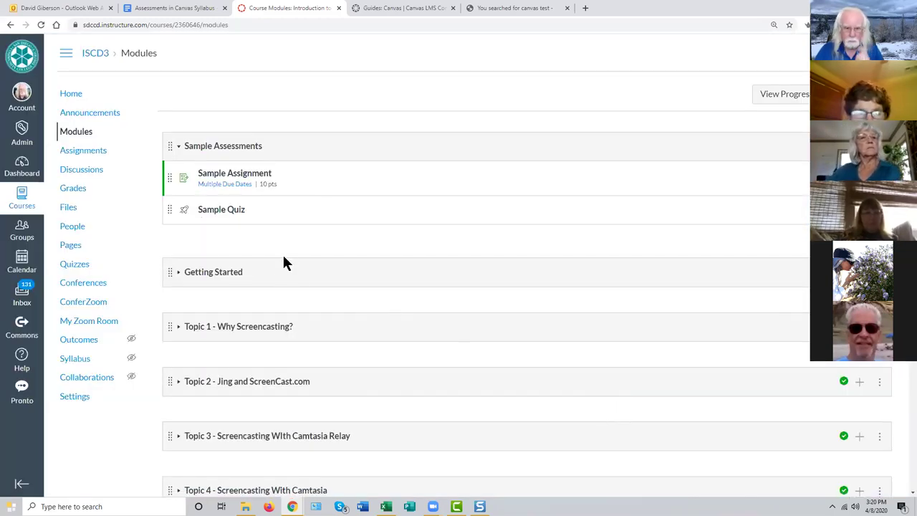
Step: Open Sample Quiz for editing, view its question options and return to the quiz details
{"action": "left_click", "coordinate": [222, 212]}
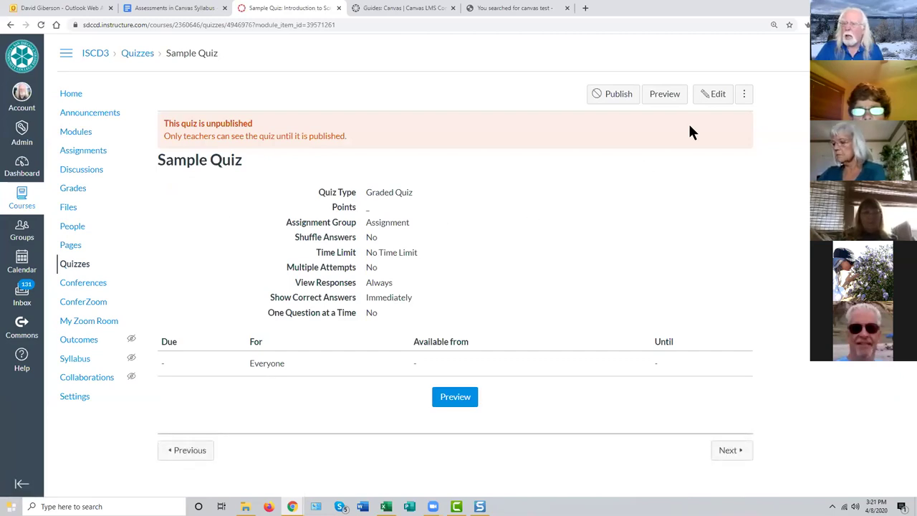
{"action": "left_click", "coordinate": [711, 98]}
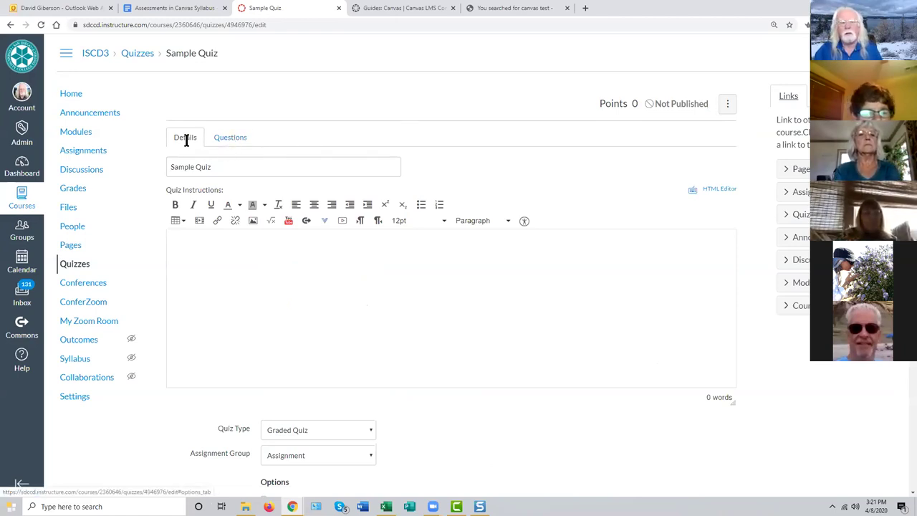
{"action": "left_click", "coordinate": [238, 138]}
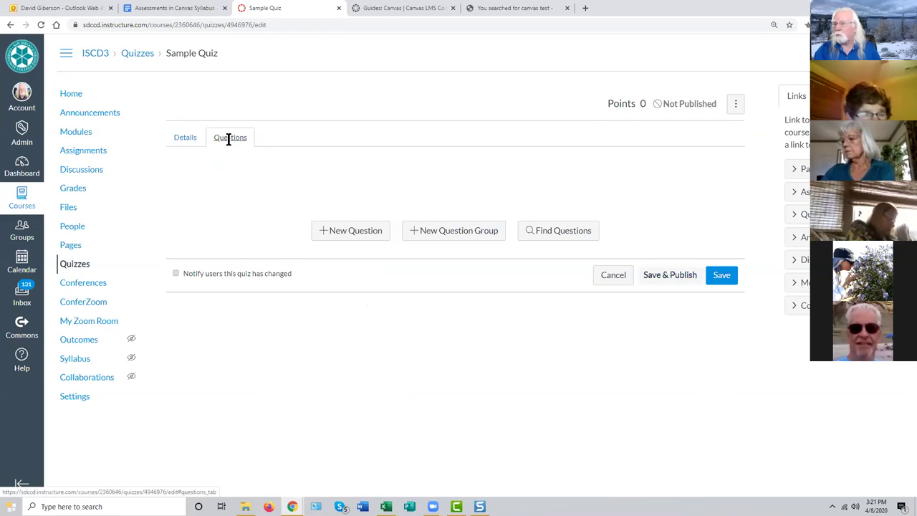
{"action": "left_click", "coordinate": [184, 141]}
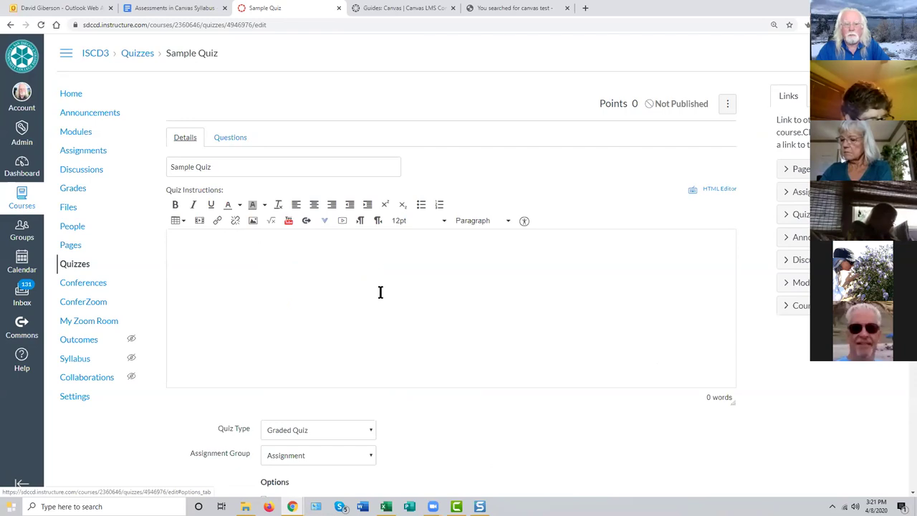
Step: Enter "Answer the questions." as the quiz instructions
{"action": "left_click", "coordinate": [177, 241]}
{"action": "left_click", "coordinate": [652, 282]}
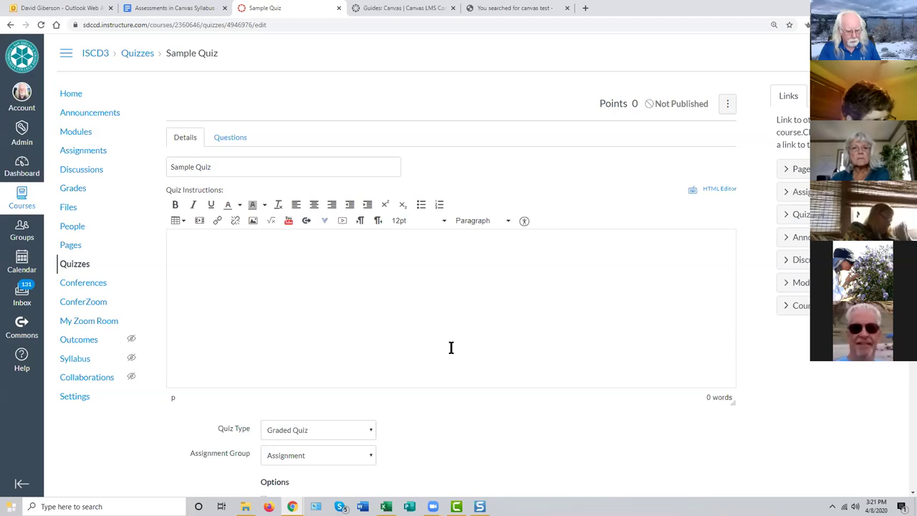
{"action": "type", "text": "Answer the "}
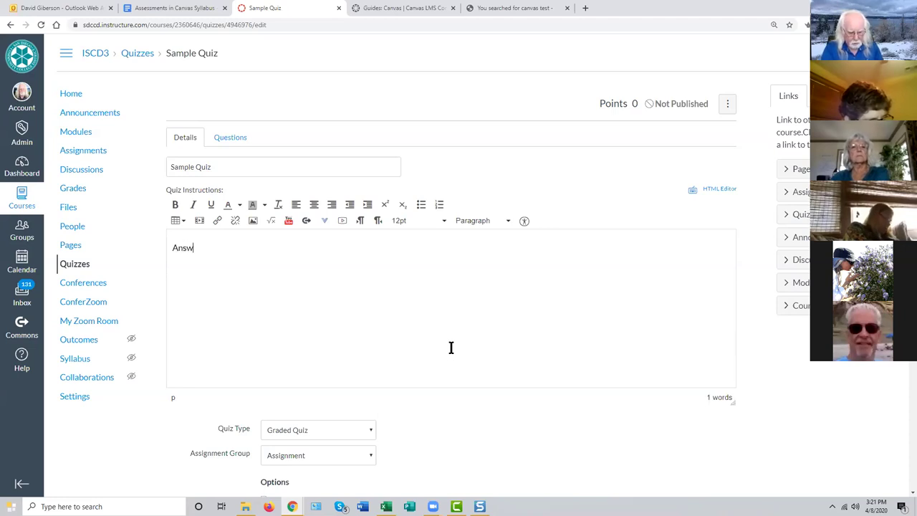
{"action": "type", "text": "questions"}
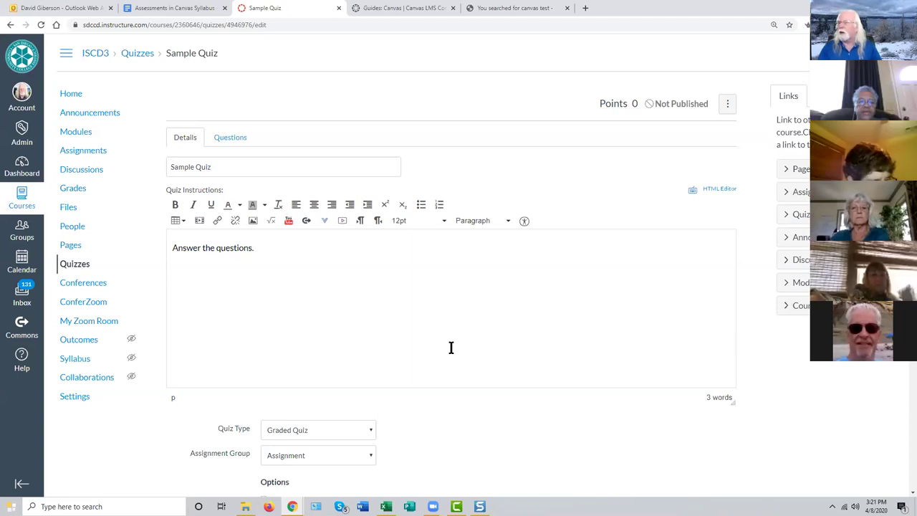
{"action": "type", "text": "."}
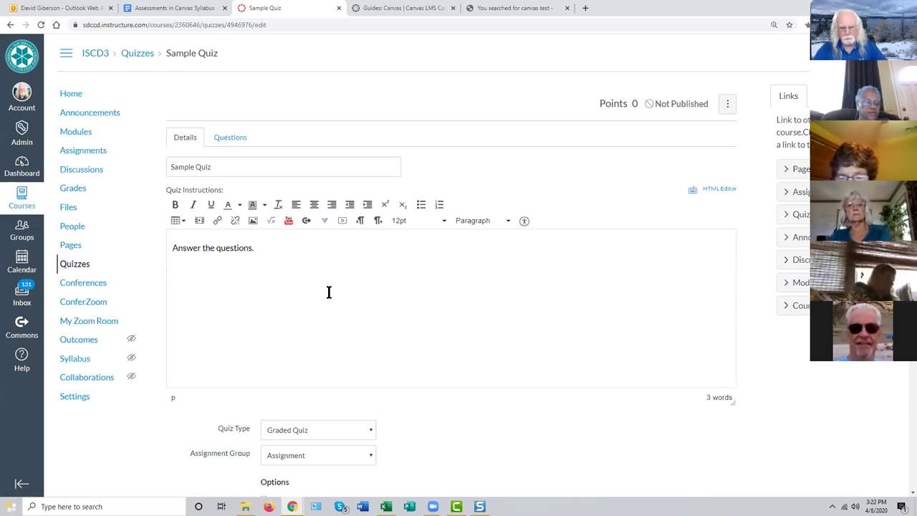
Step: Insert "all" into the quiz instructions so they read "Answer all the questions."
{"action": "scroll", "coordinate": [329, 292], "scroll_direction": "down", "scroll_amount": 2}
{"action": "scroll", "coordinate": [313, 222], "scroll_direction": "up", "scroll_amount": 2}
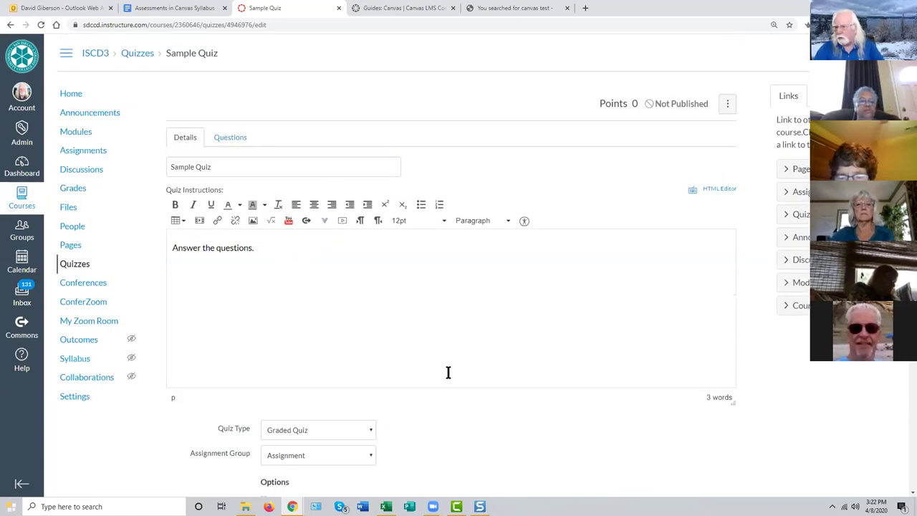
{"action": "scroll", "coordinate": [413, 372], "scroll_direction": "down", "scroll_amount": 1}
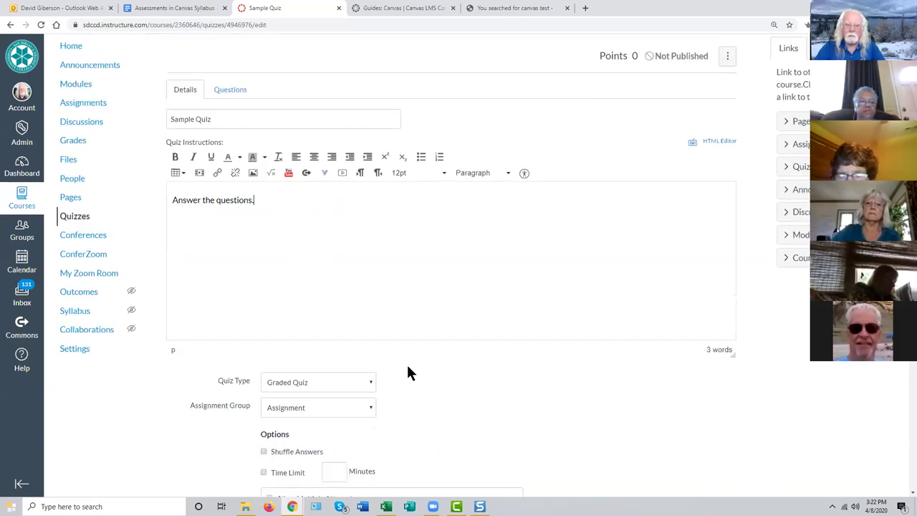
{"action": "left_click", "coordinate": [201, 199]}
{"action": "type", "text": "all"}
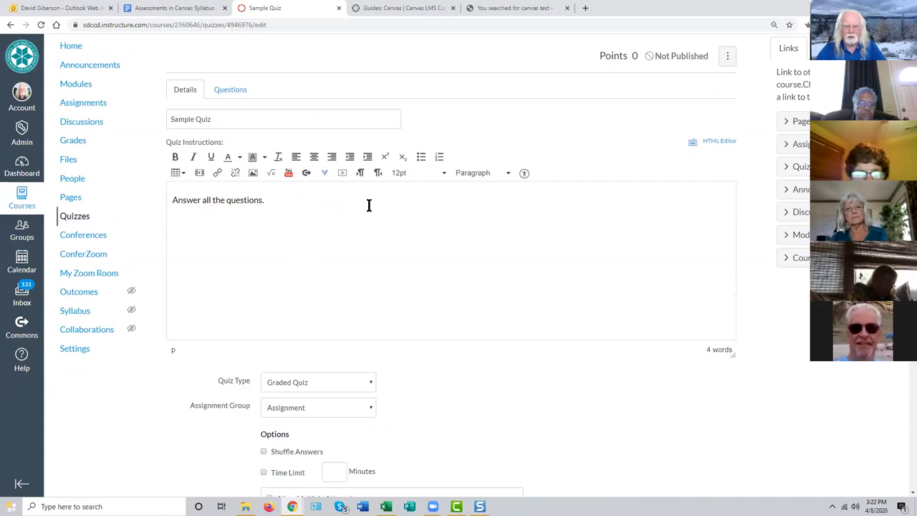
Step: Look over the quiz options and available quiz types, and set the assignment group to Test
{"action": "scroll", "coordinate": [391, 262], "scroll_direction": "down", "scroll_amount": 2}
{"action": "scroll", "coordinate": [401, 276], "scroll_direction": "down", "scroll_amount": 2}
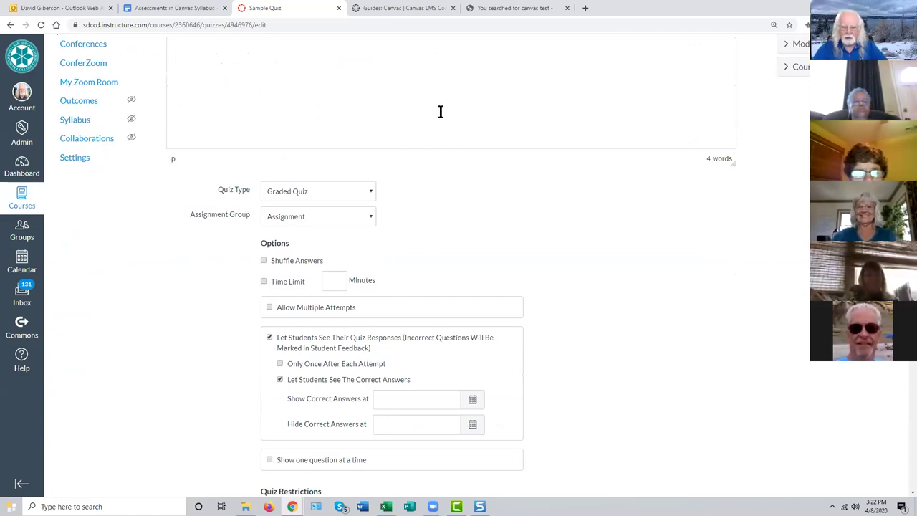
{"action": "scroll", "coordinate": [435, 214], "scroll_direction": "up", "scroll_amount": 3}
{"action": "scroll", "coordinate": [437, 213], "scroll_direction": "down", "scroll_amount": 5}
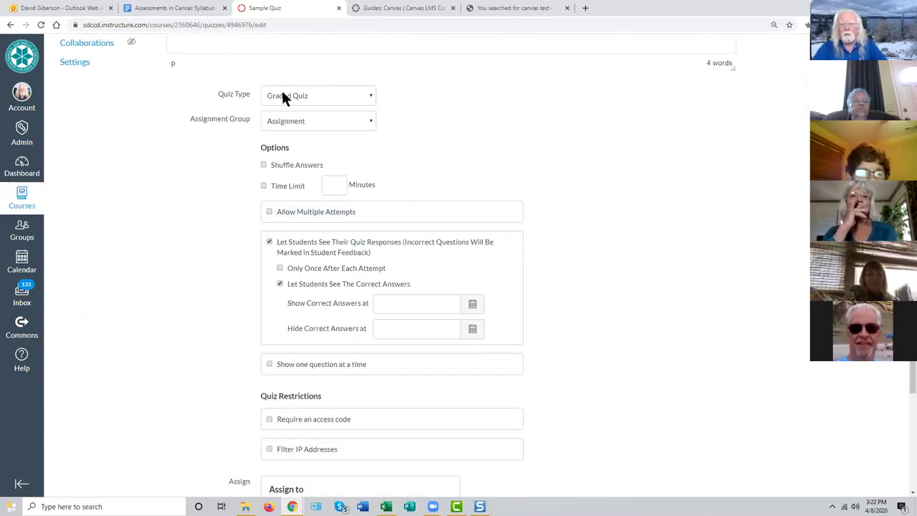
{"action": "left_click", "coordinate": [369, 95]}
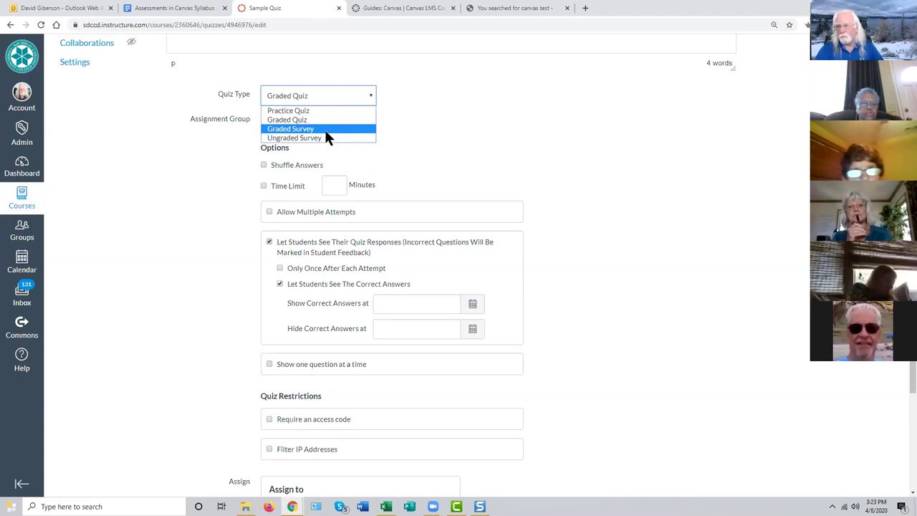
{"action": "left_click", "coordinate": [499, 123]}
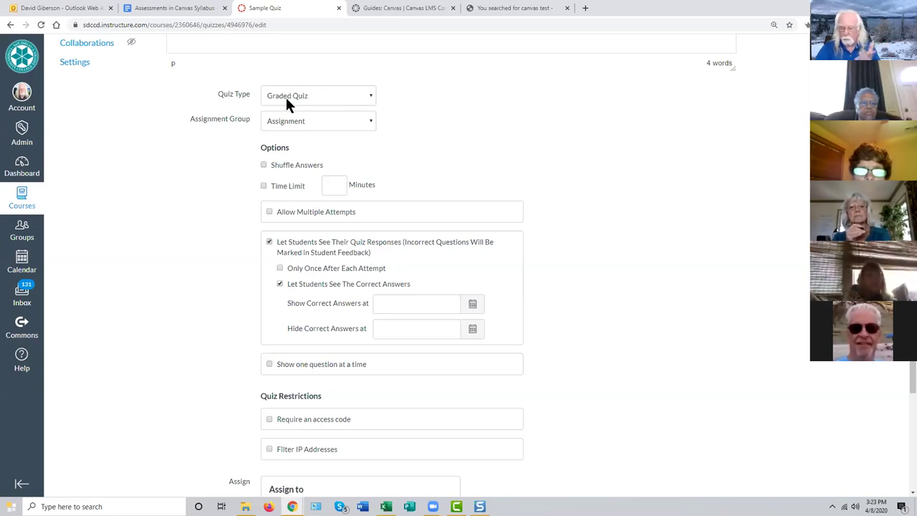
{"action": "left_click", "coordinate": [370, 123]}
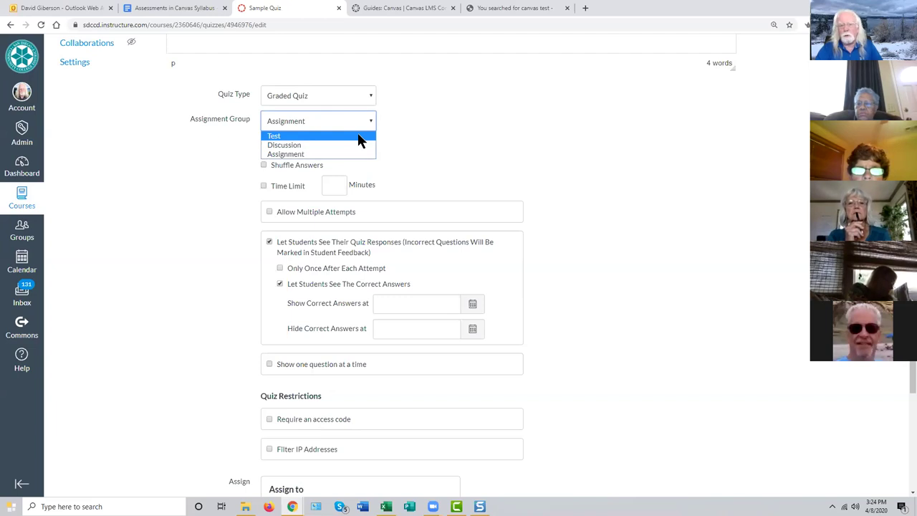
{"action": "left_click", "coordinate": [359, 136]}
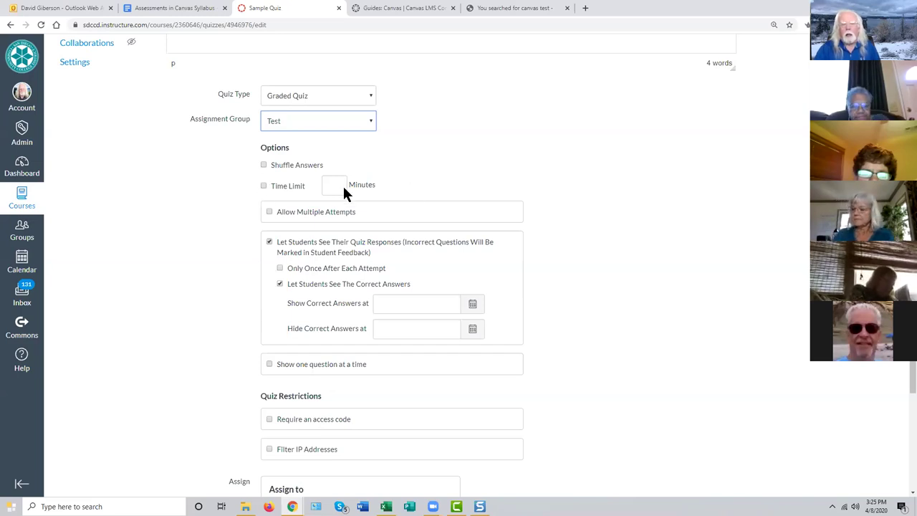
Step: Enable the quiz time limit and set it to 10 minutes
{"action": "left_click", "coordinate": [263, 186]}
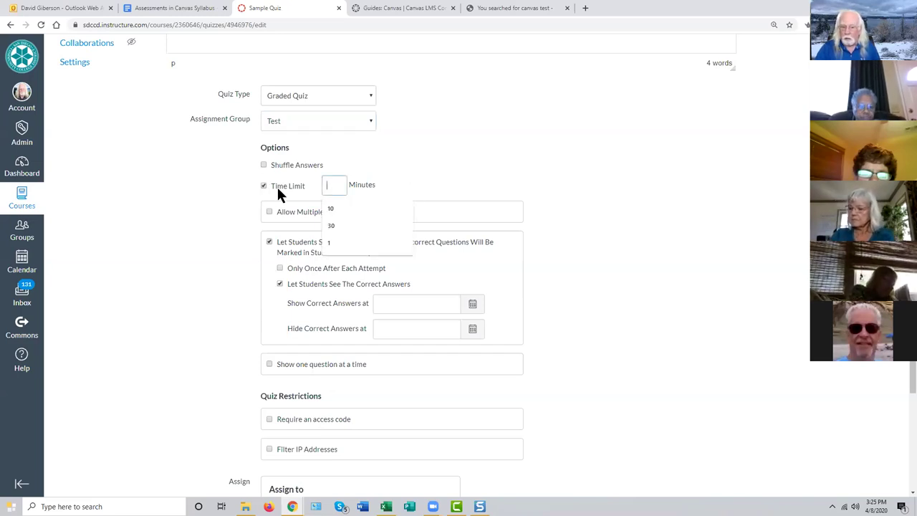
{"action": "left_click", "coordinate": [605, 188]}
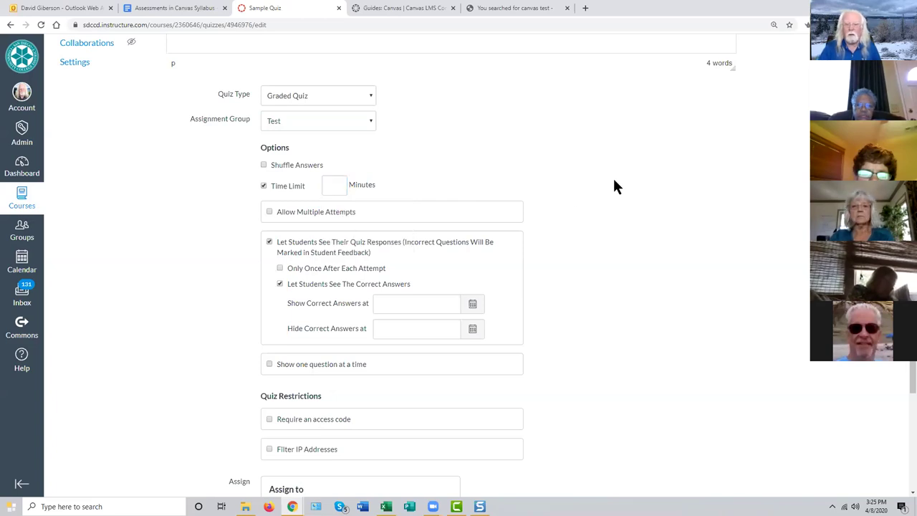
{"action": "left_click", "coordinate": [325, 185]}
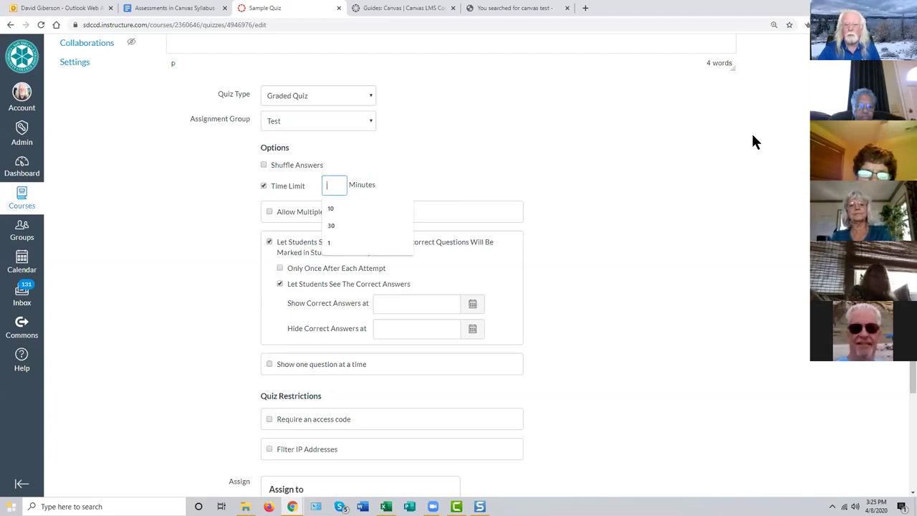
{"action": "type", "text": "10"}
{"action": "left_click", "coordinate": [690, 228]}
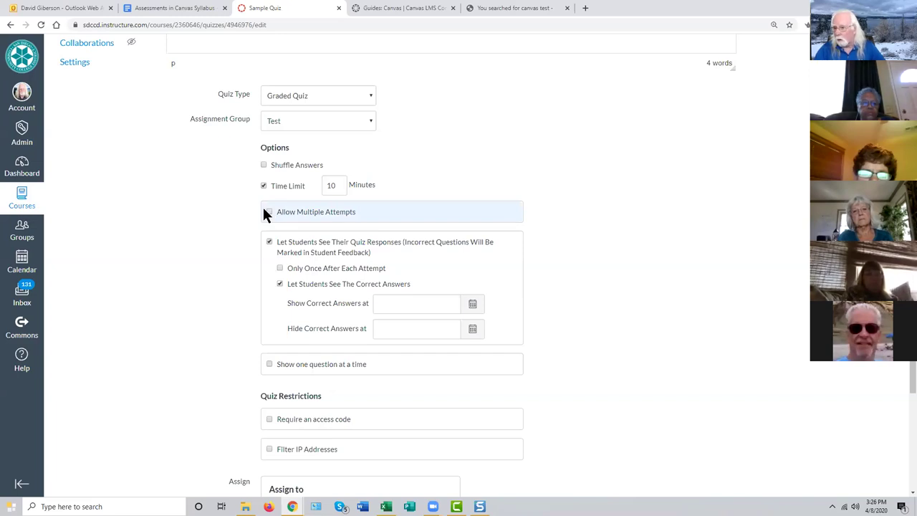
Step: Try allowing multiple attempts, viewing the score-to-keep choices and setting 2 allowed attempts, and turn multiple attempts back off
{"action": "left_click", "coordinate": [268, 213]}
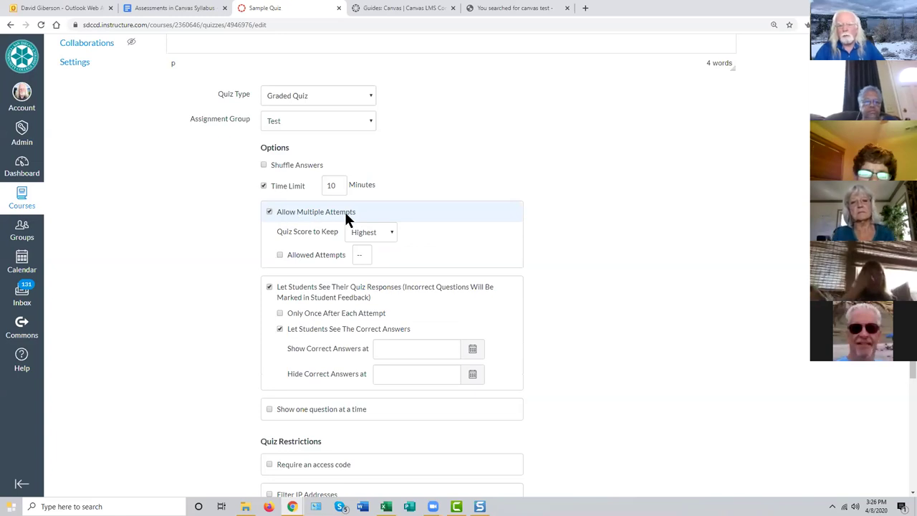
{"action": "left_click", "coordinate": [389, 228]}
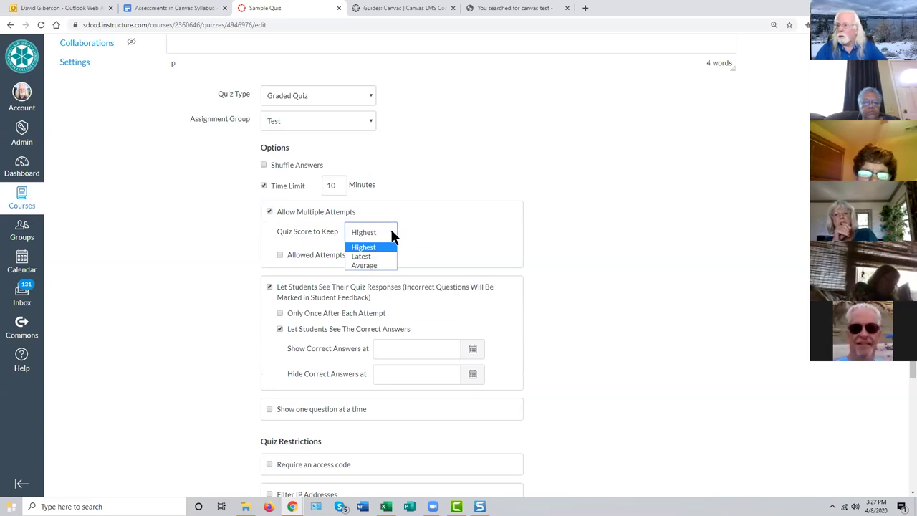
{"action": "left_click", "coordinate": [429, 223]}
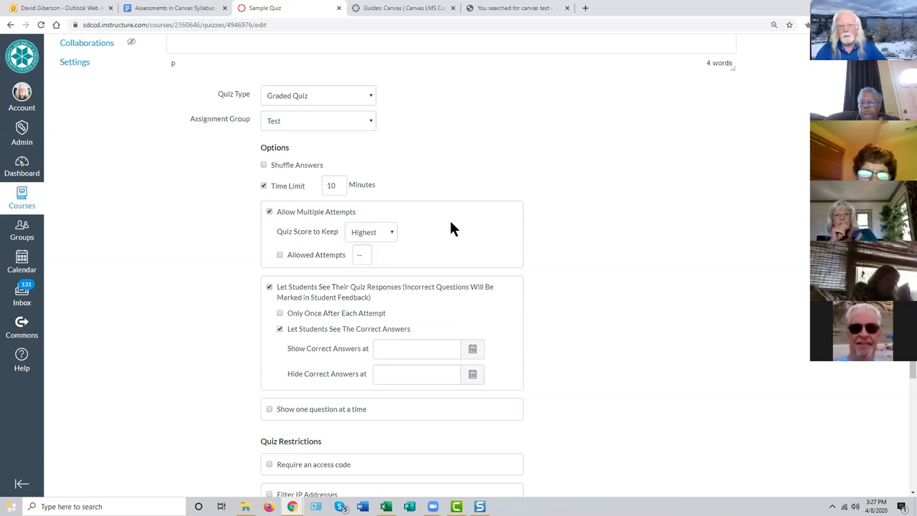
{"action": "left_click", "coordinate": [280, 256]}
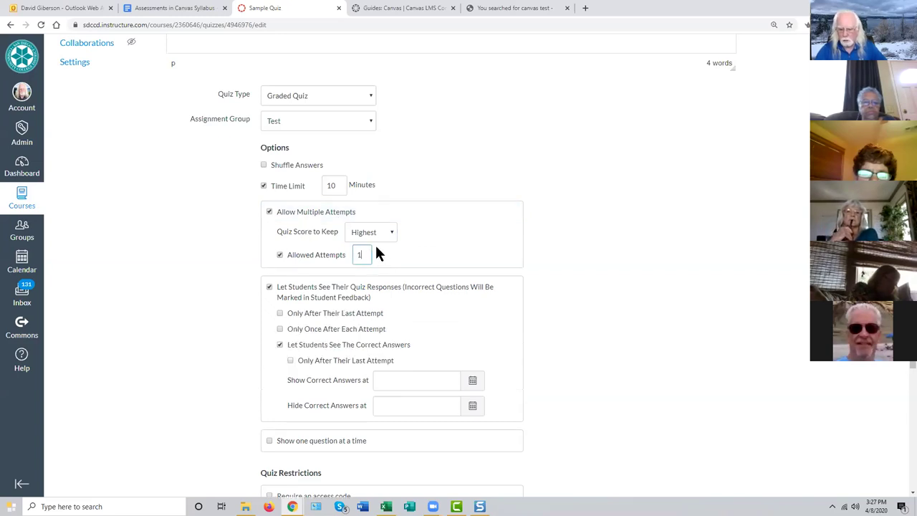
{"action": "type", "text": "2"}
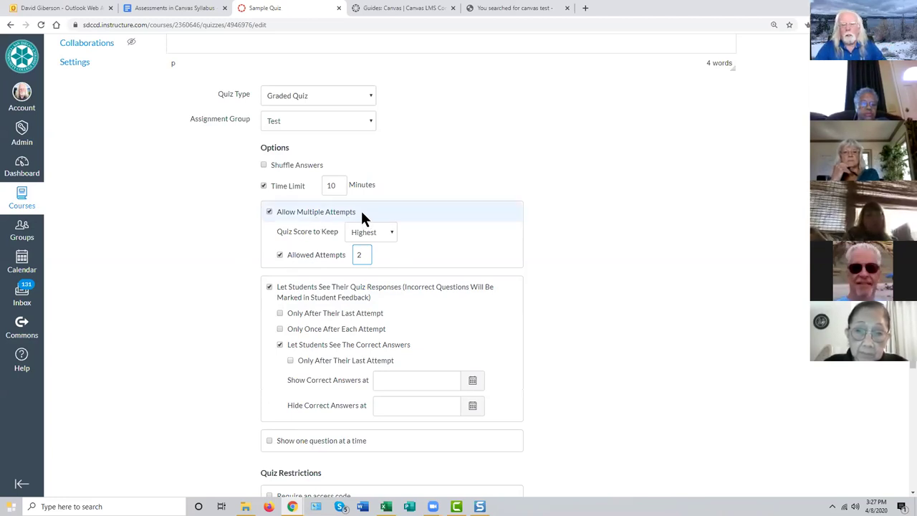
{"action": "left_click", "coordinate": [269, 213]}
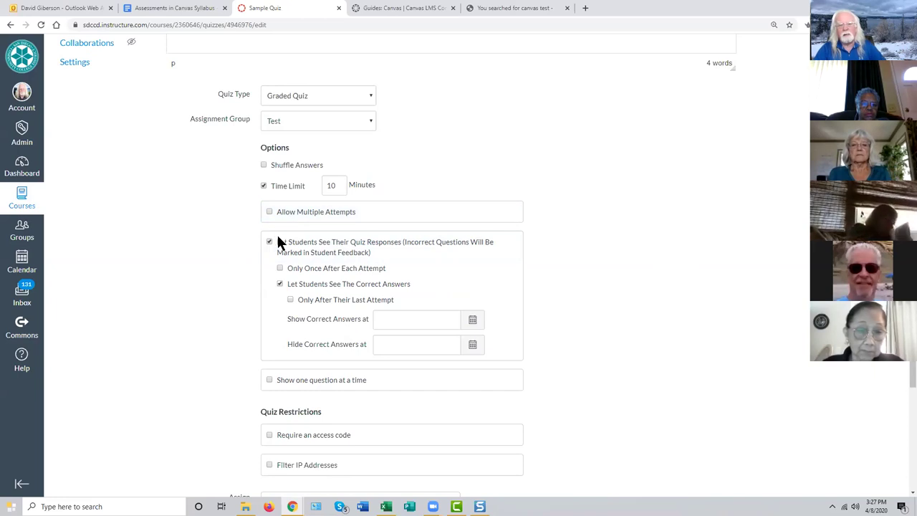
{"action": "scroll", "coordinate": [413, 194], "scroll_direction": "down", "scroll_amount": 2}
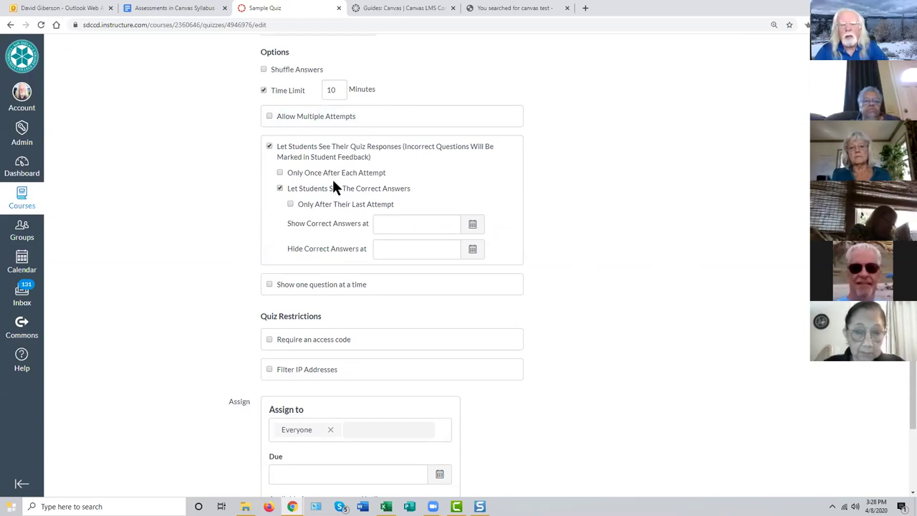
Step: Reset the option letting students see their quiz responses so that it is enabled without showing the correct answers
{"action": "left_click", "coordinate": [269, 148]}
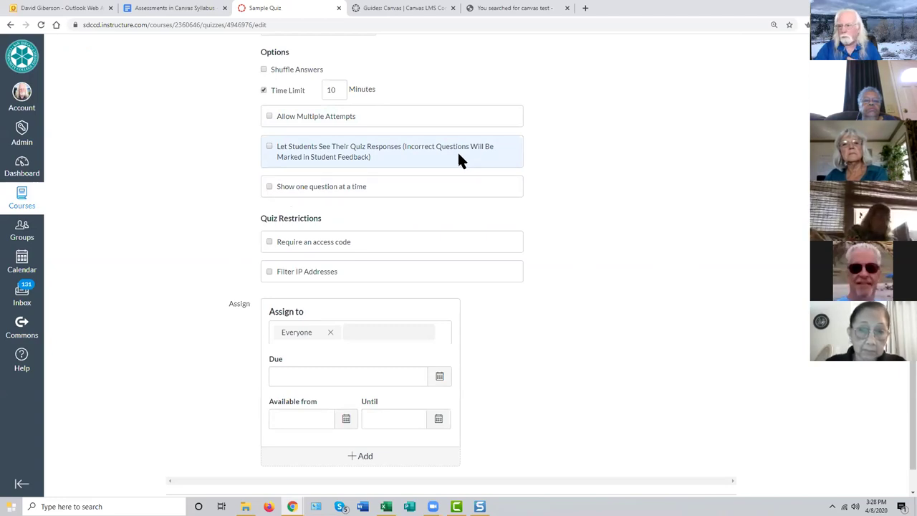
{"action": "left_click", "coordinate": [270, 151]}
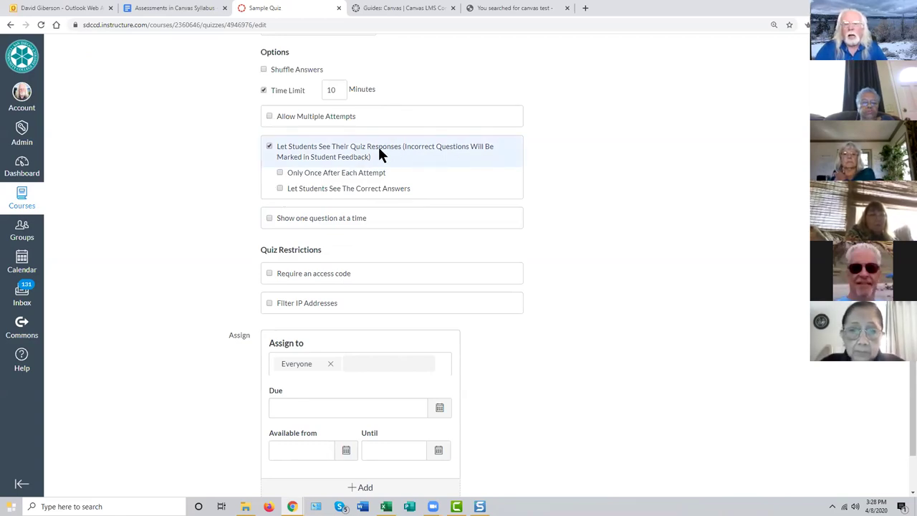
{"action": "left_click", "coordinate": [269, 147]}
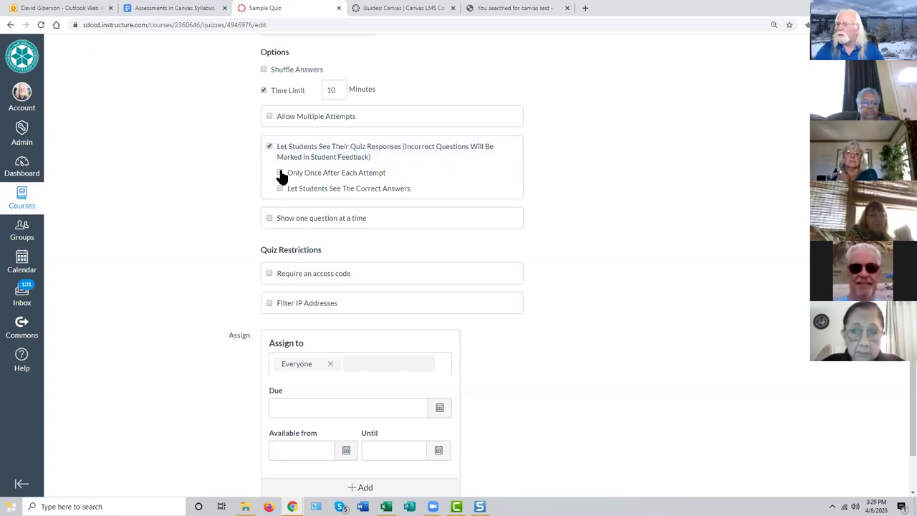
Step: Try the Only Once After Each Attempt and Let Students See The Correct Answers options, leaving both disabled
{"action": "left_click", "coordinate": [280, 173]}
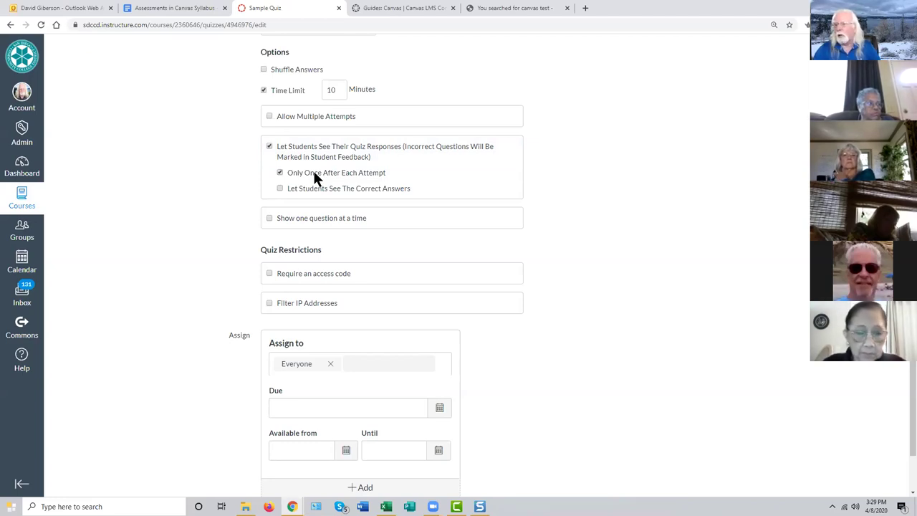
{"action": "left_click", "coordinate": [279, 173]}
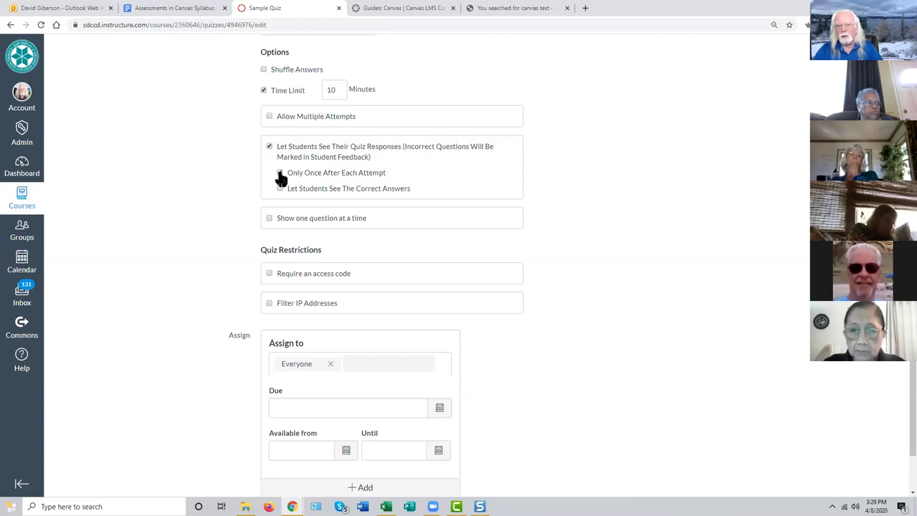
{"action": "left_click", "coordinate": [280, 175]}
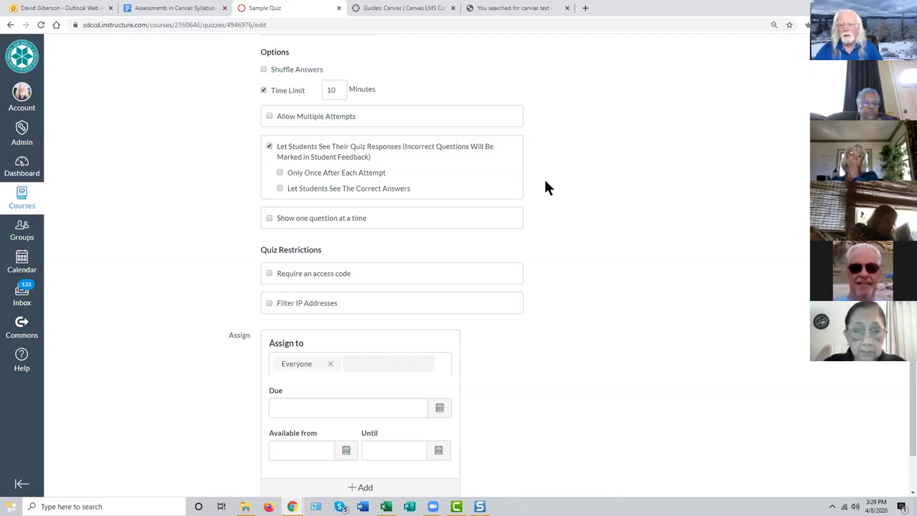
{"action": "left_click", "coordinate": [280, 190]}
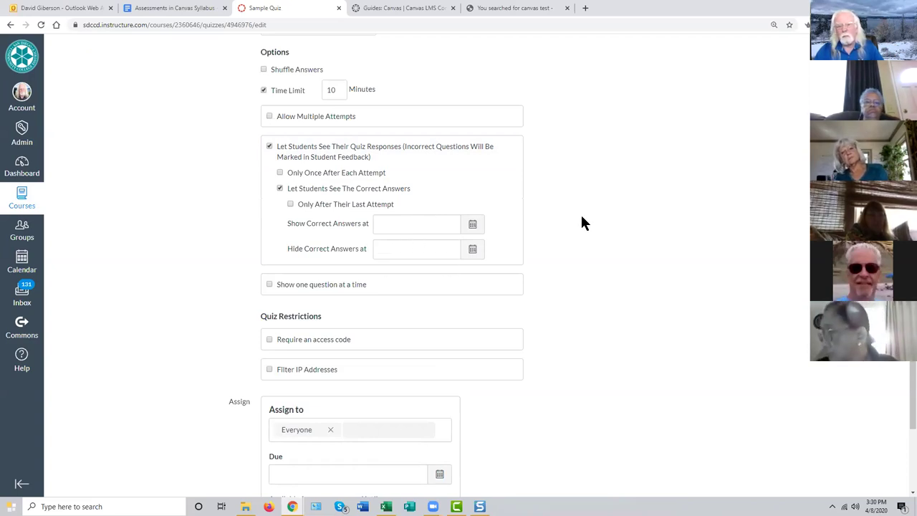
{"action": "left_click", "coordinate": [279, 190]}
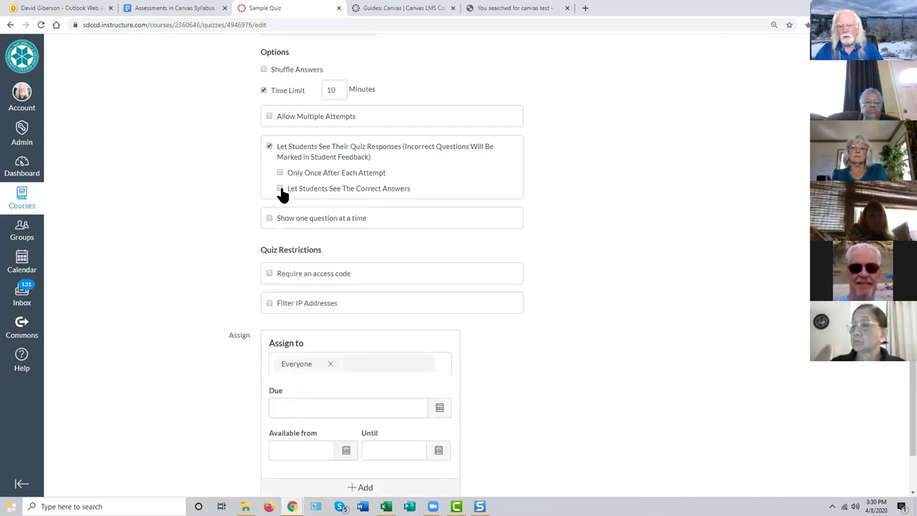
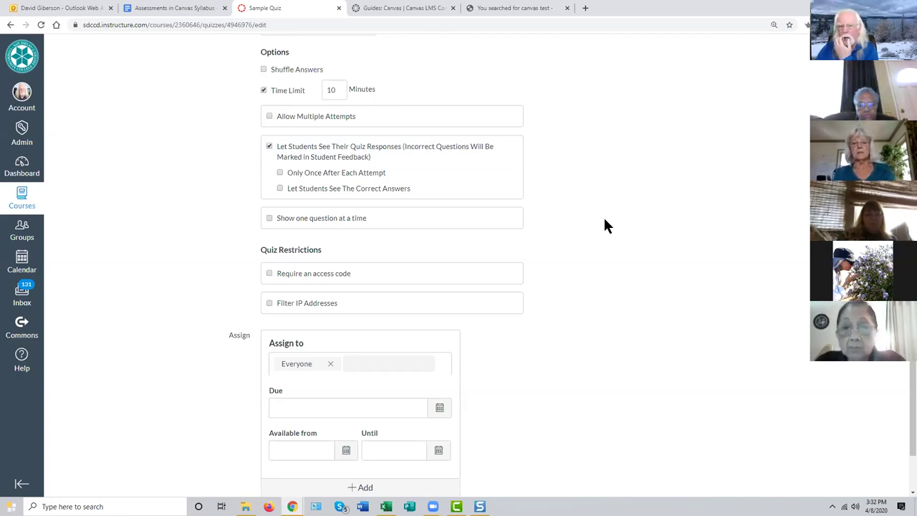
{"action": "left_click", "coordinate": [279, 174]}
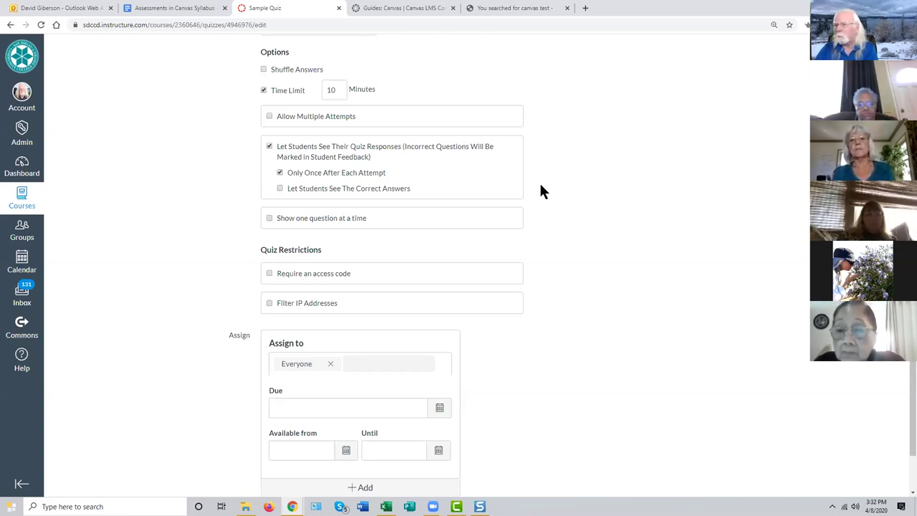
{"action": "left_click", "coordinate": [280, 174]}
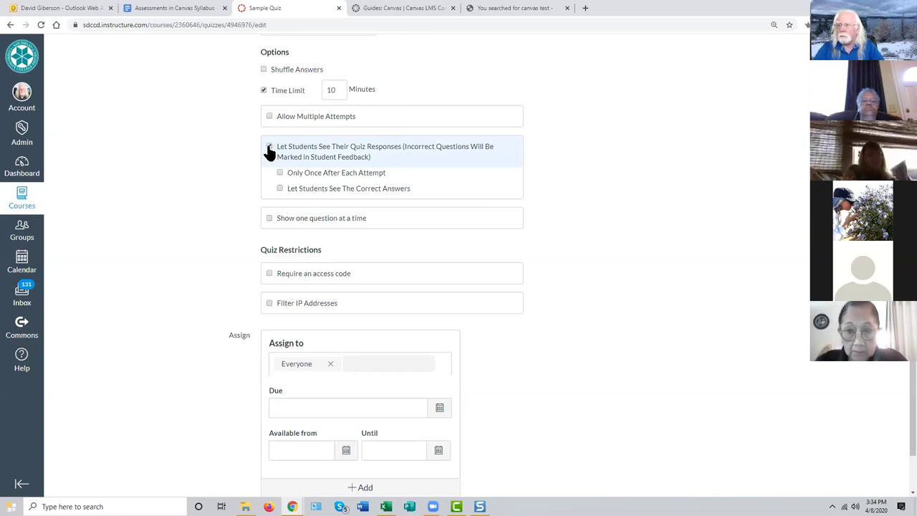
Step: Set the quiz due date for everyone to April 30, 2020 at 11:59pm
{"action": "scroll", "coordinate": [643, 260], "scroll_direction": "down", "scroll_amount": 1}
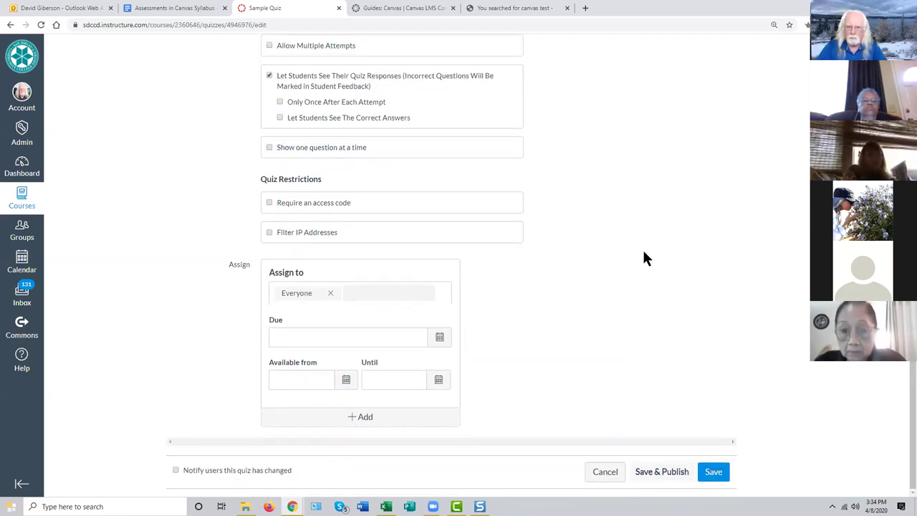
{"action": "scroll", "coordinate": [643, 258], "scroll_direction": "up", "scroll_amount": 2}
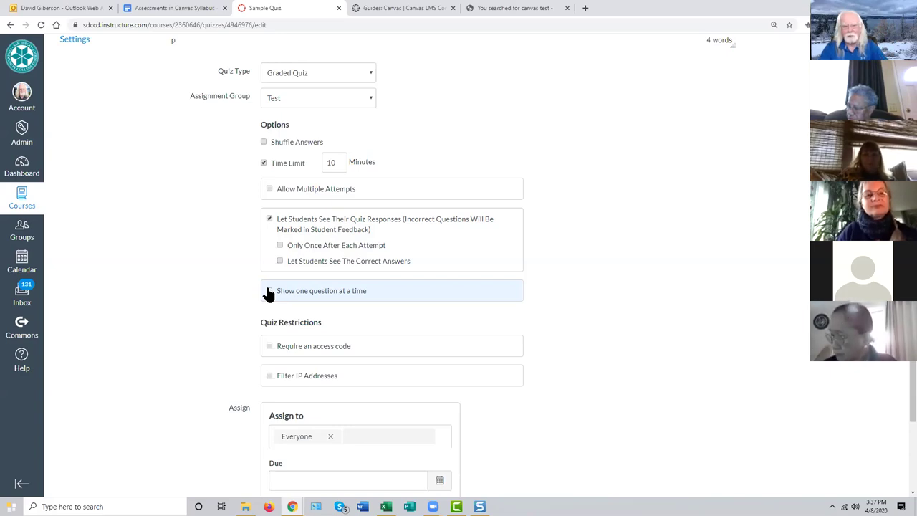
{"action": "scroll", "coordinate": [649, 343], "scroll_direction": "down", "scroll_amount": 2}
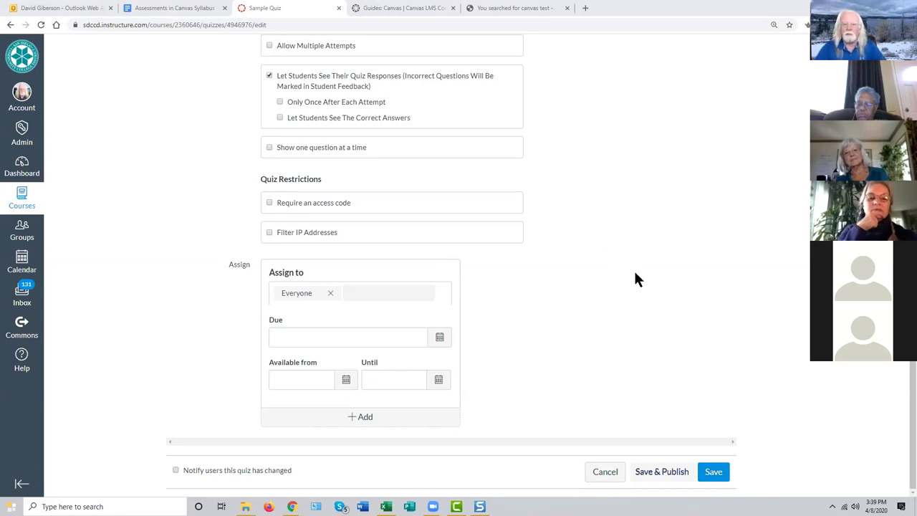
{"action": "scroll", "coordinate": [458, 275], "scroll_direction": "up", "scroll_amount": 1}
{"action": "scroll", "coordinate": [458, 275], "scroll_direction": "down", "scroll_amount": 1}
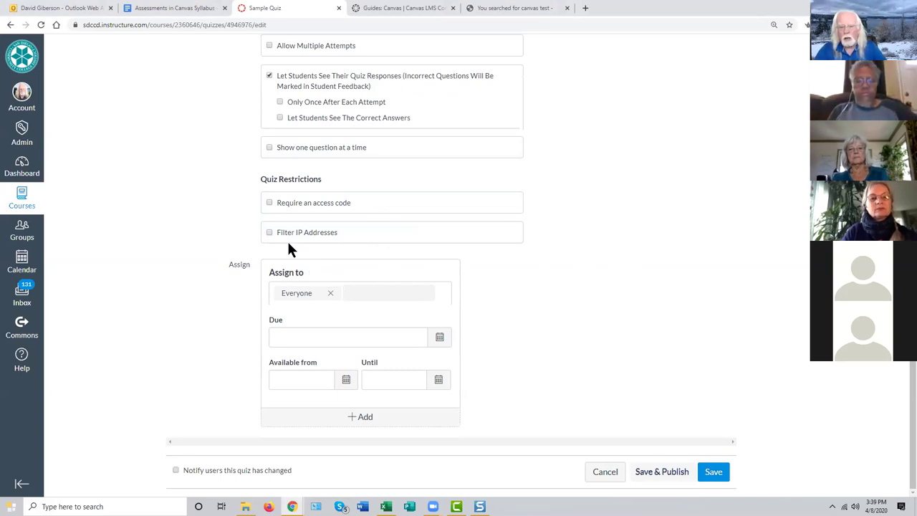
{"action": "left_click", "coordinate": [440, 339]}
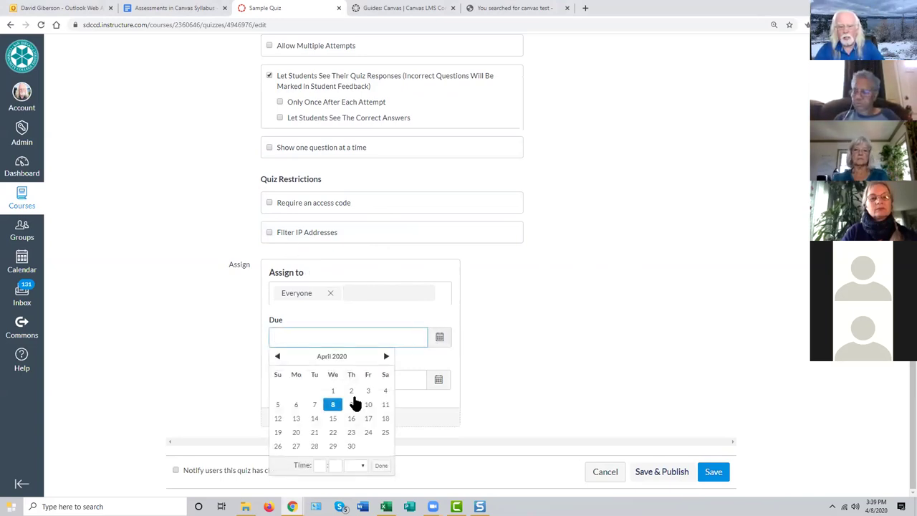
{"action": "left_click", "coordinate": [351, 445]}
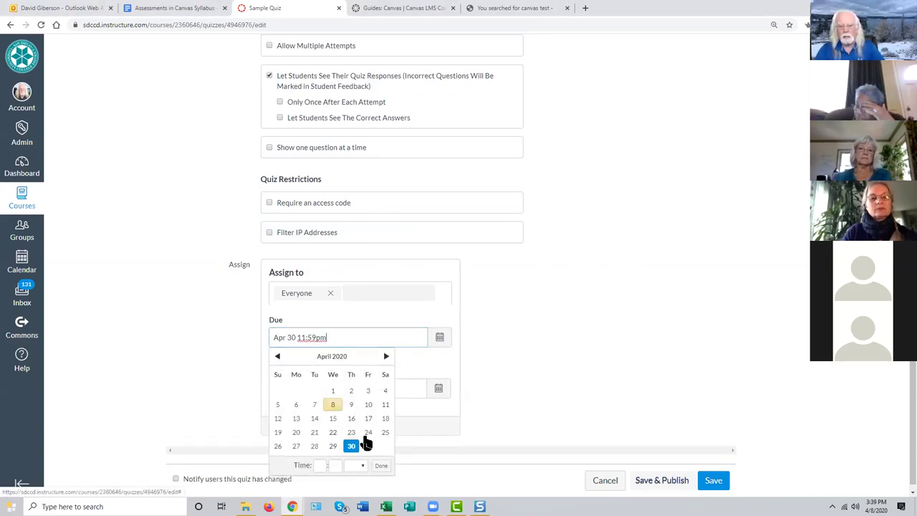
{"action": "left_click", "coordinate": [505, 379]}
Step: Make the quiz available from April 8, 2020 at 12am until April 30, 2020 at 11:59pm
{"action": "left_click", "coordinate": [436, 389]}
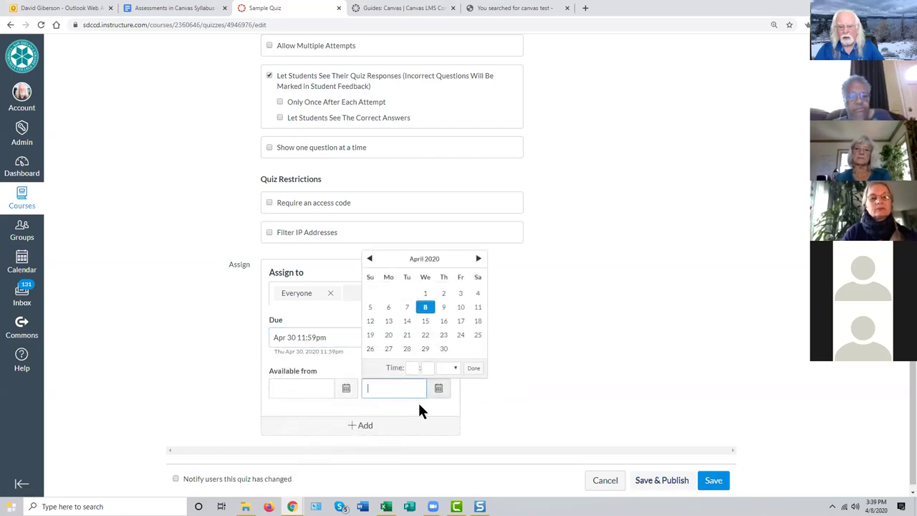
{"action": "left_click", "coordinate": [443, 349]}
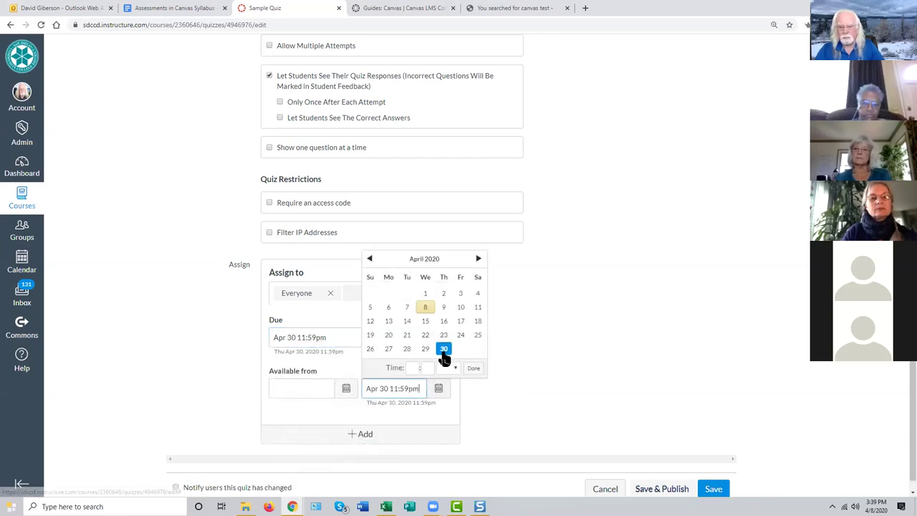
{"action": "left_click", "coordinate": [346, 390]}
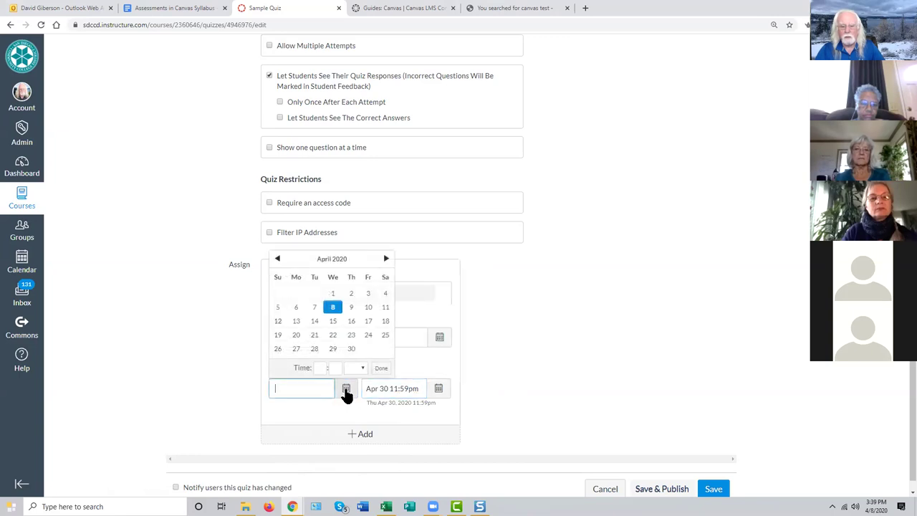
{"action": "left_click", "coordinate": [351, 308]}
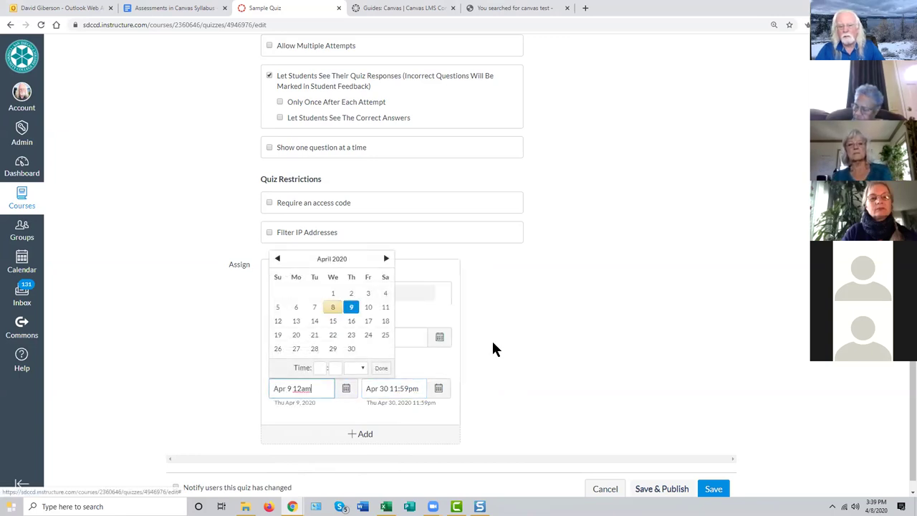
{"action": "left_click", "coordinate": [333, 308]}
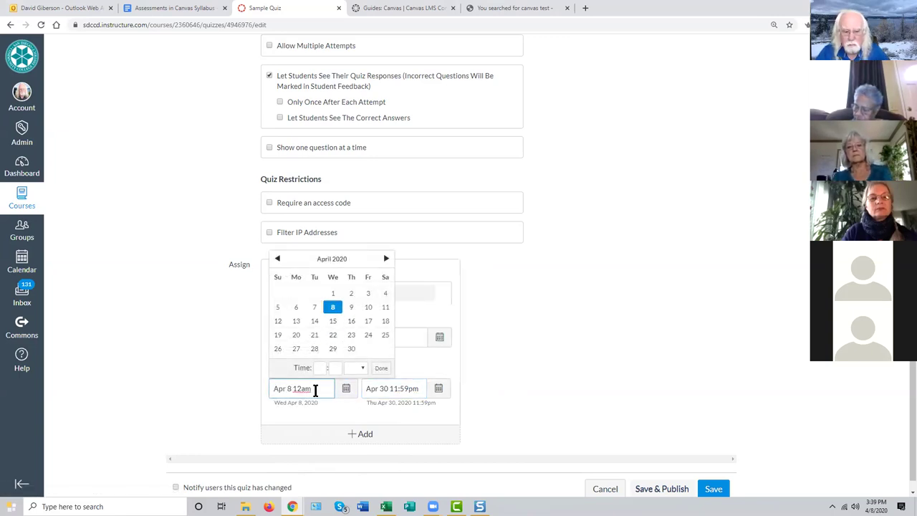
{"action": "left_click", "coordinate": [610, 280]}
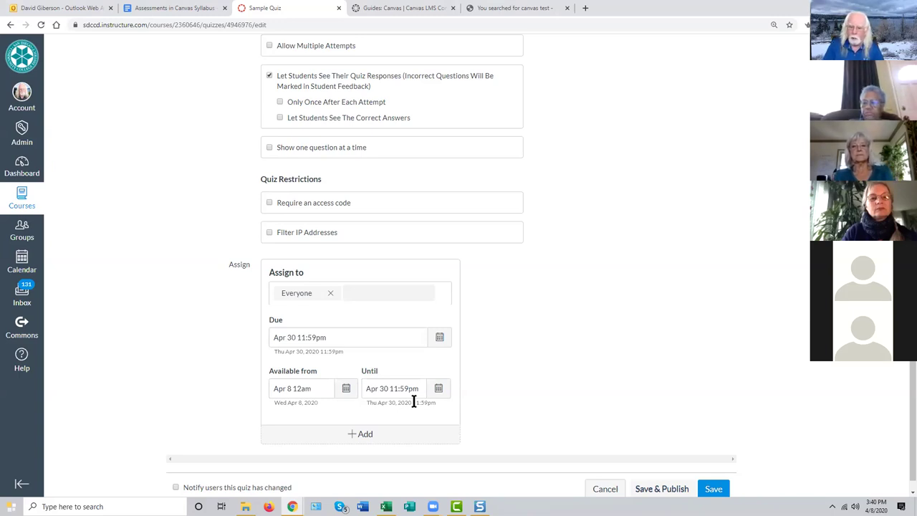
Step: Open the quiz's question list and start a new question, keeping the default name Question
{"action": "scroll", "coordinate": [764, 378], "scroll_direction": "up", "scroll_amount": 9}
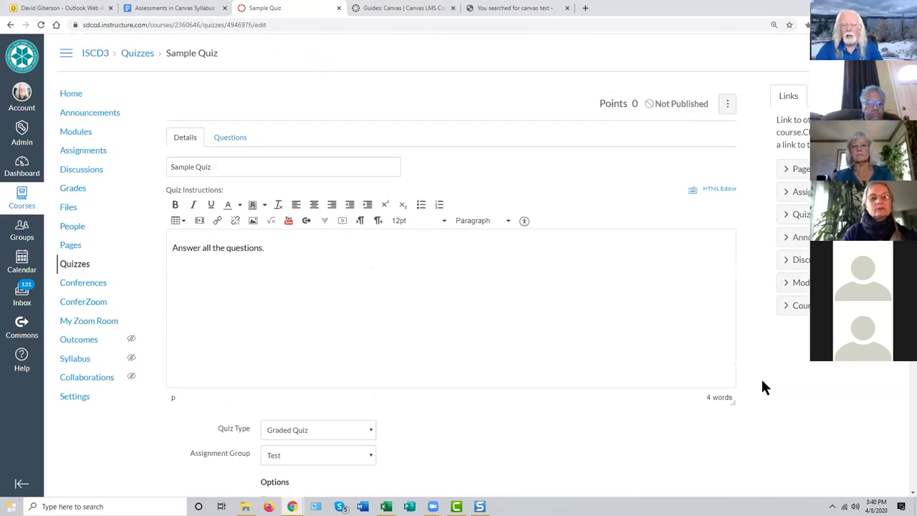
{"action": "scroll", "coordinate": [761, 387], "scroll_direction": "down", "scroll_amount": 9}
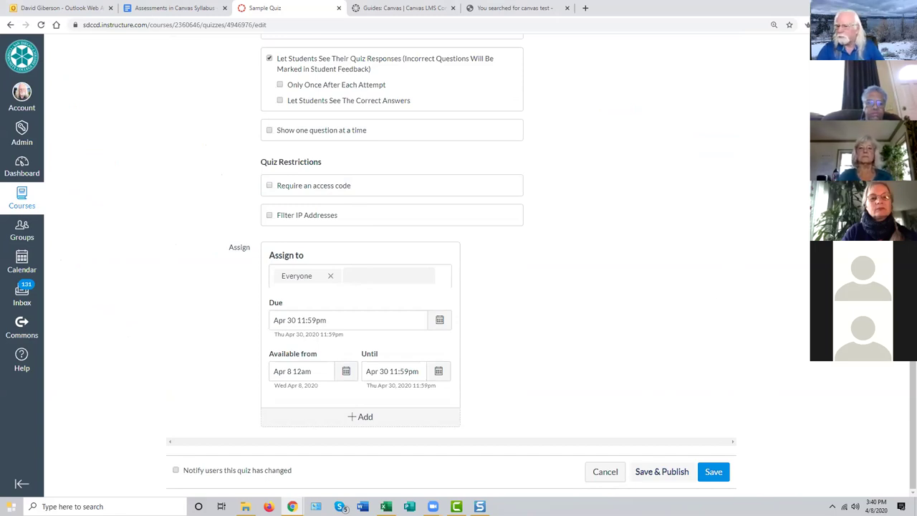
{"action": "scroll", "coordinate": [470, 263], "scroll_direction": "up", "scroll_amount": 3}
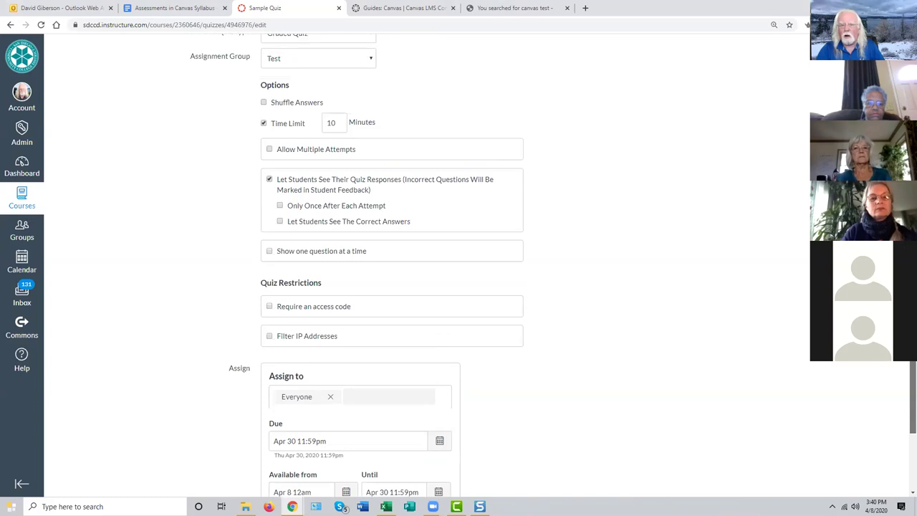
{"action": "scroll", "coordinate": [470, 263], "scroll_direction": "up", "scroll_amount": 5}
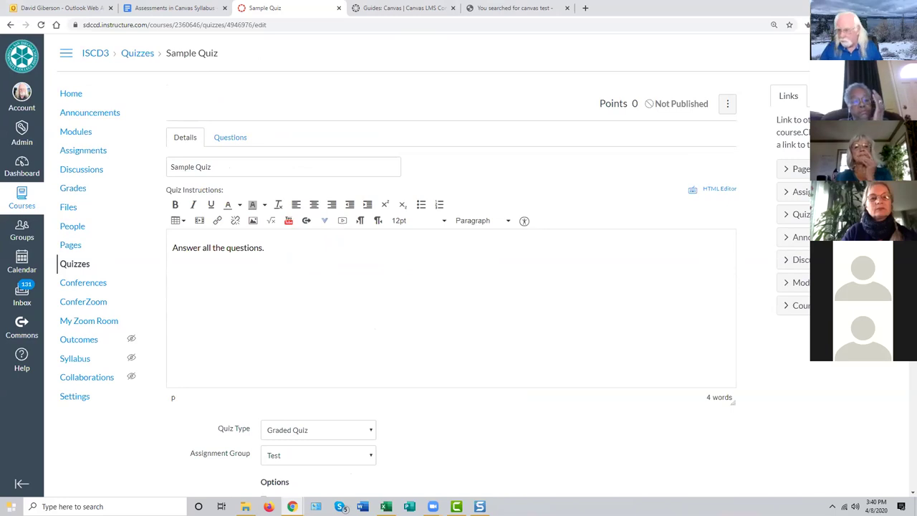
{"action": "left_click", "coordinate": [235, 141]}
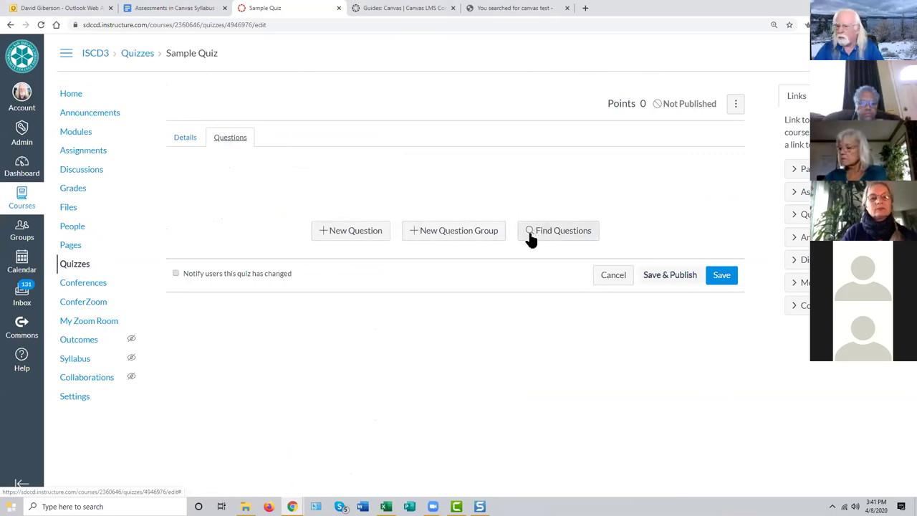
{"action": "left_click", "coordinate": [353, 236]}
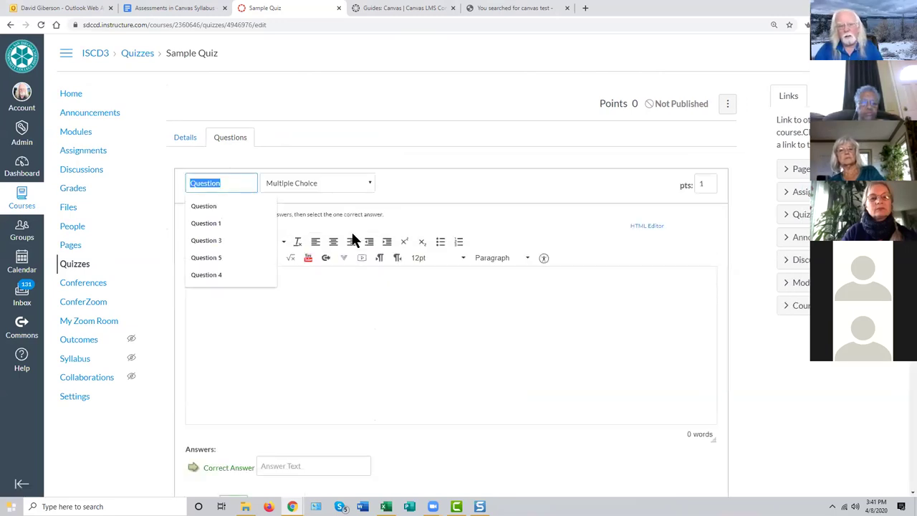
{"action": "left_click", "coordinate": [237, 183]}
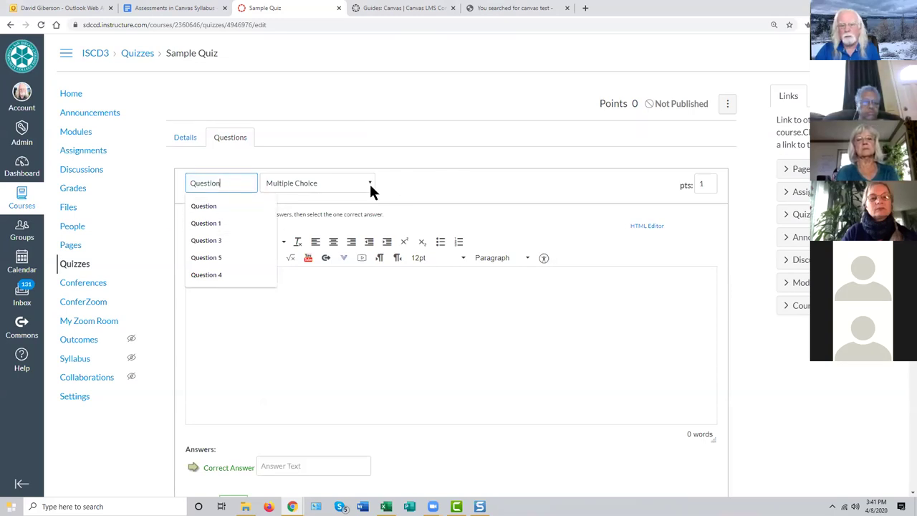
{"action": "left_click", "coordinate": [387, 172]}
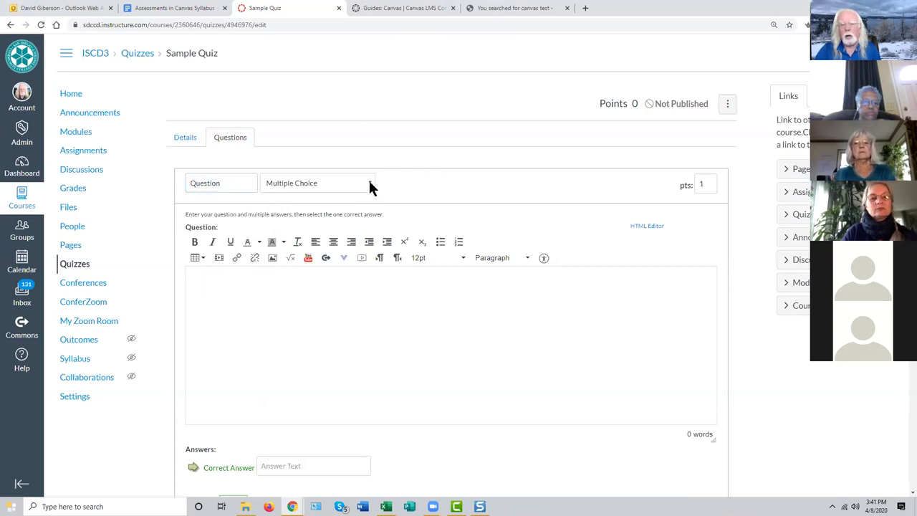
Step: Keep the question type as Multiple Choice and enter the question text "Which of the following can be used to create screencasts?"
{"action": "left_click", "coordinate": [370, 185]}
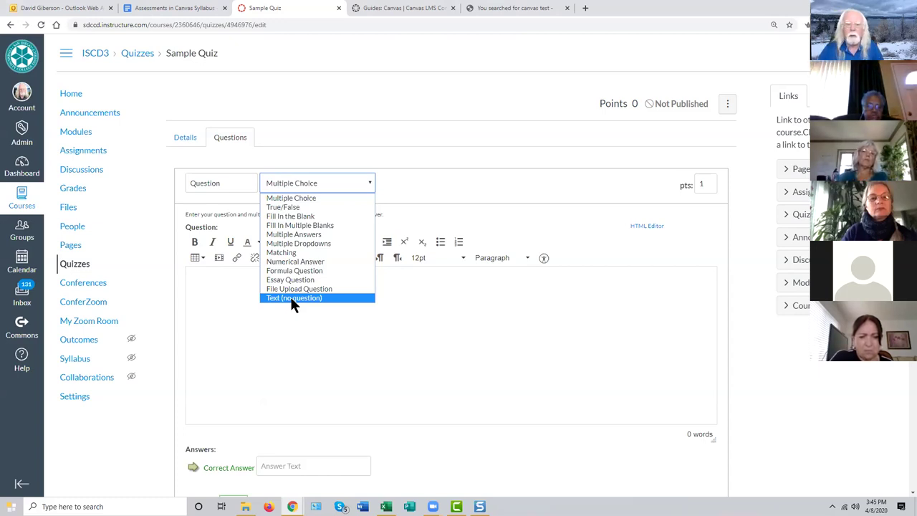
{"action": "left_click", "coordinate": [313, 198]}
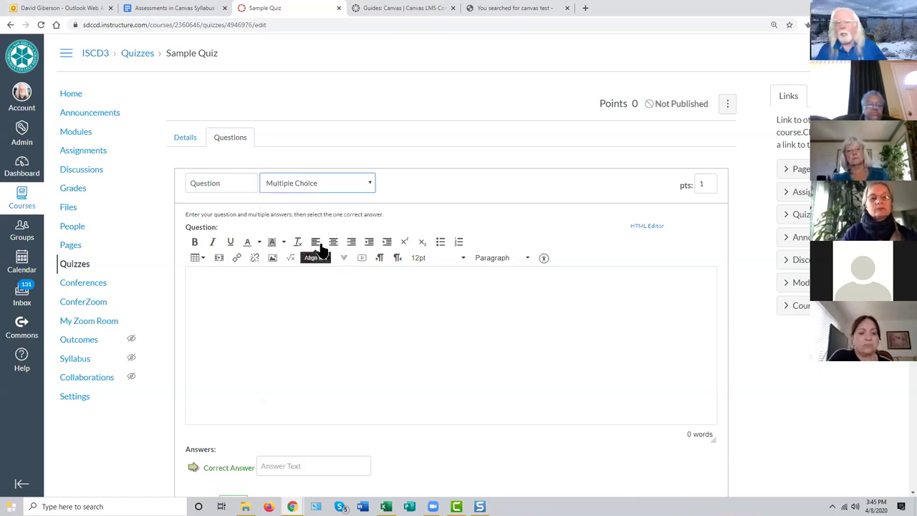
{"action": "left_click", "coordinate": [205, 277]}
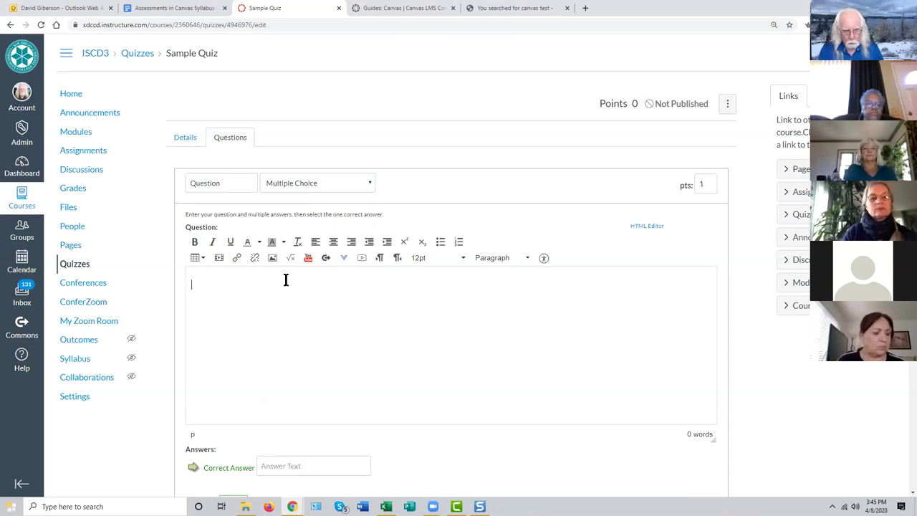
{"action": "type", "text": "WH"}
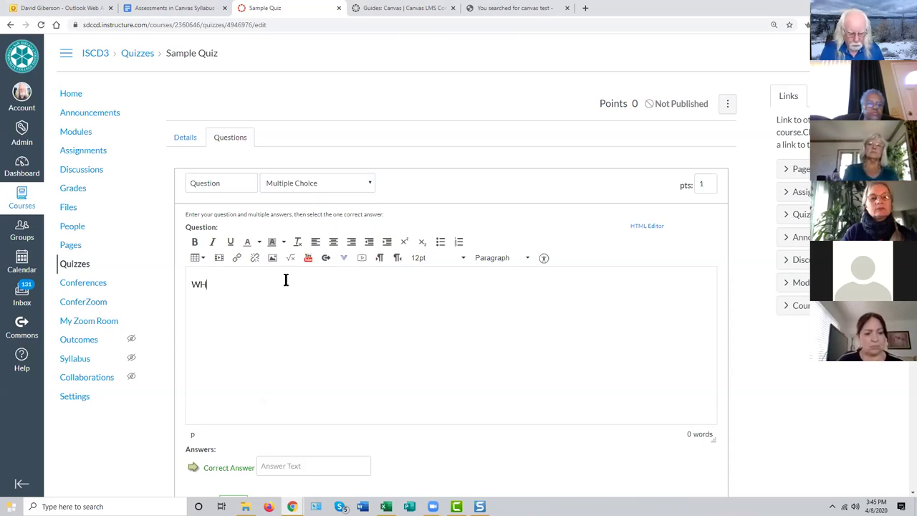
{"action": "type", "text": "ich of the fo"}
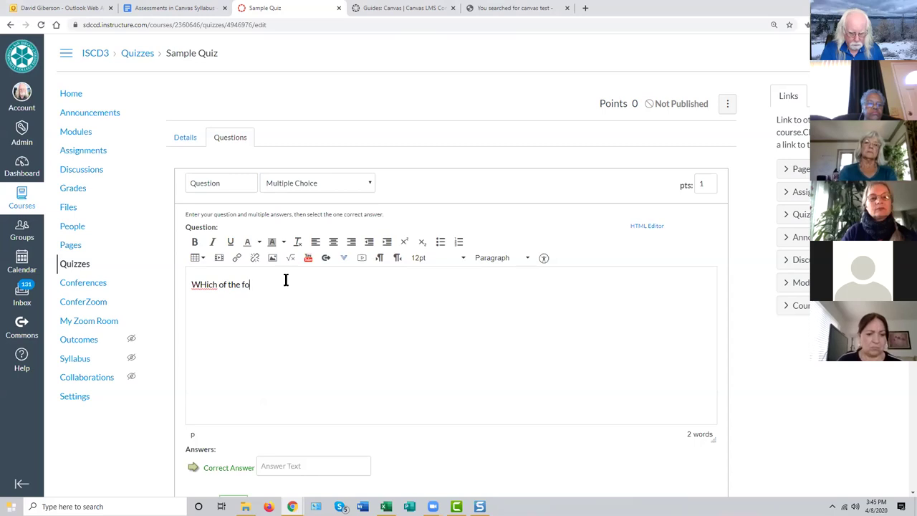
{"action": "type", "text": "llowing "}
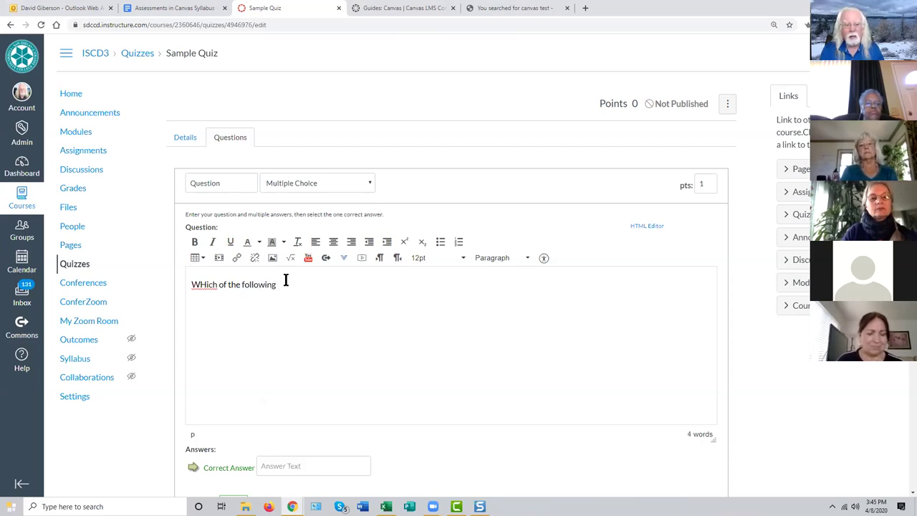
{"action": "type", "text": "can be us"}
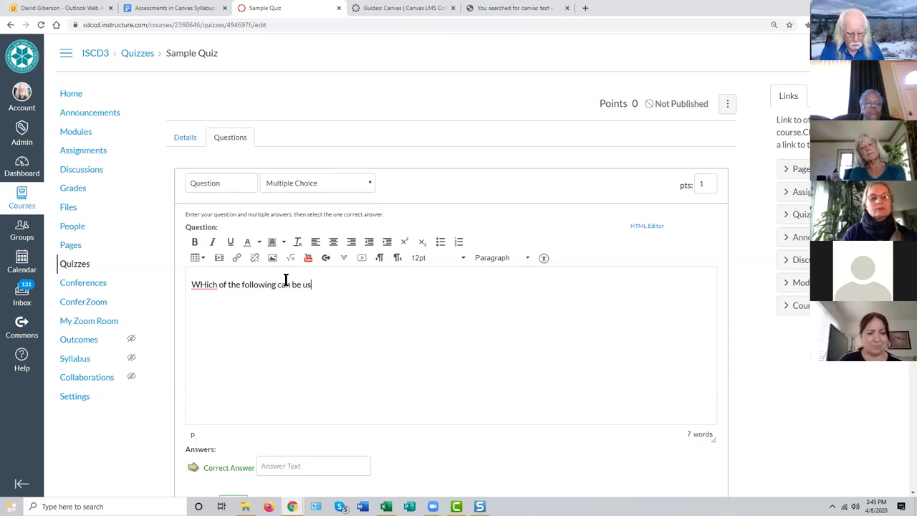
{"action": "type", "text": "ed to create sc"}
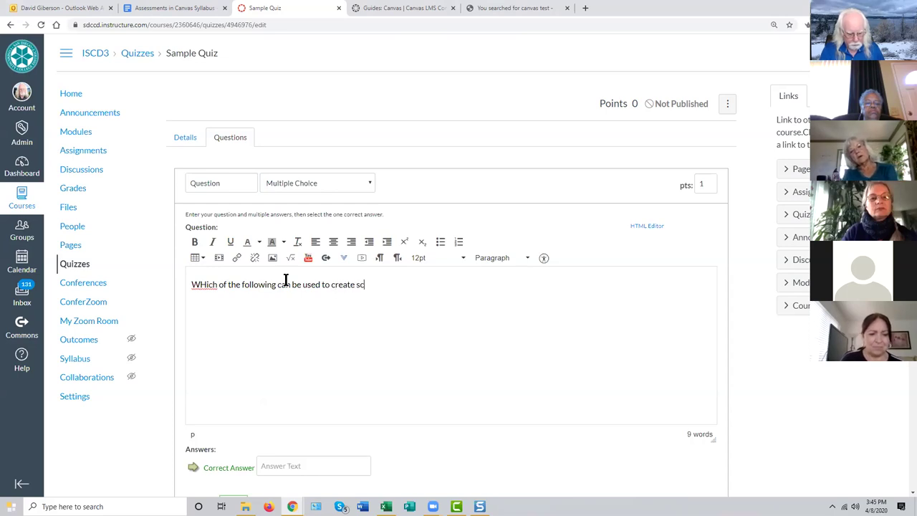
{"action": "type", "text": "reencas"}
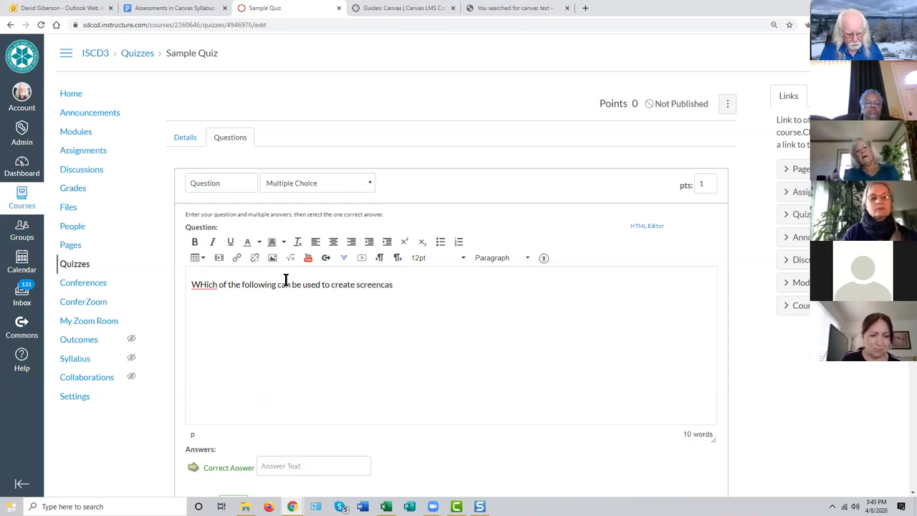
{"action": "type", "text": "ts?"}
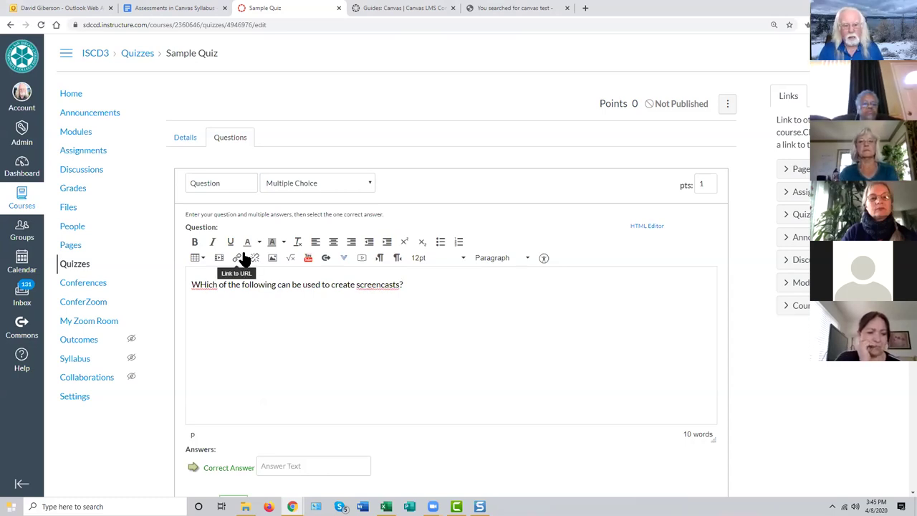
{"action": "key", "text": "BackSpace"}
{"action": "type", "text": "h"}
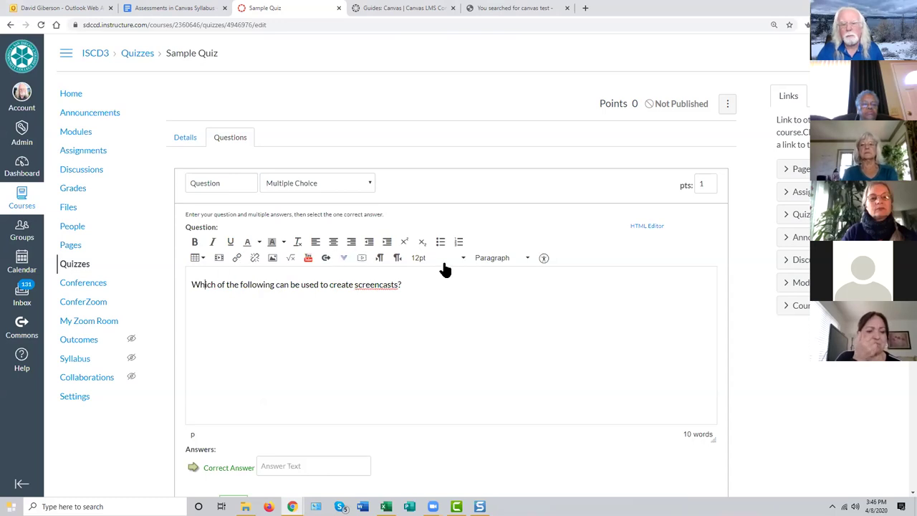
Step: Fill the four answer choices in order with Zoom, Snagit, Screencastomatic and All of the above
{"action": "scroll", "coordinate": [441, 298], "scroll_direction": "down", "scroll_amount": 1}
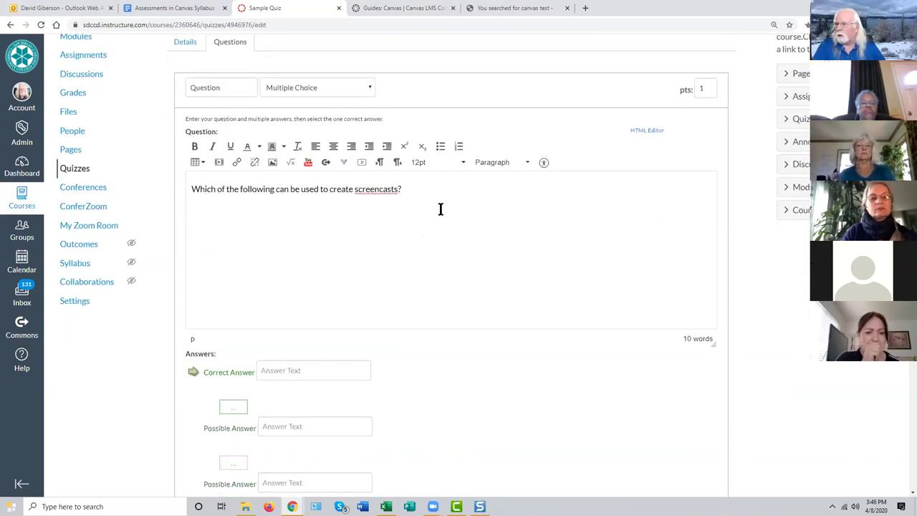
{"action": "scroll", "coordinate": [437, 217], "scroll_direction": "down", "scroll_amount": 2}
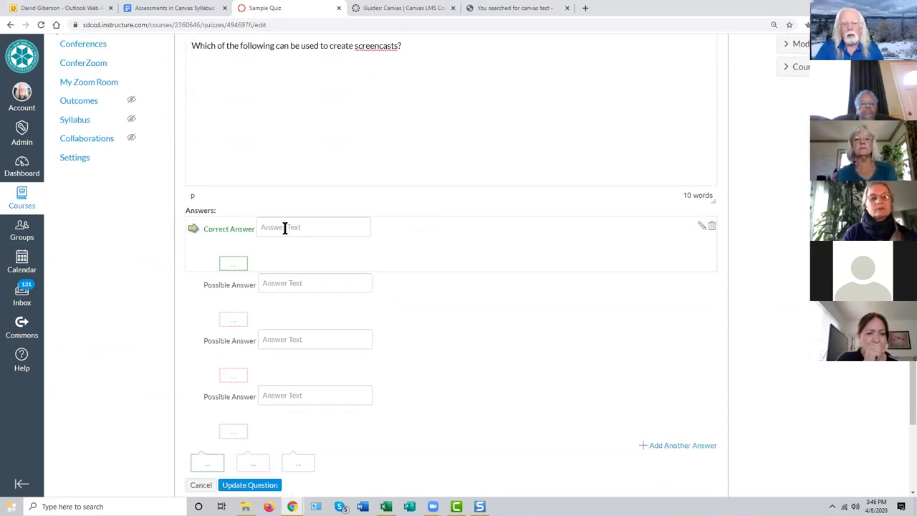
{"action": "left_click", "coordinate": [286, 227]}
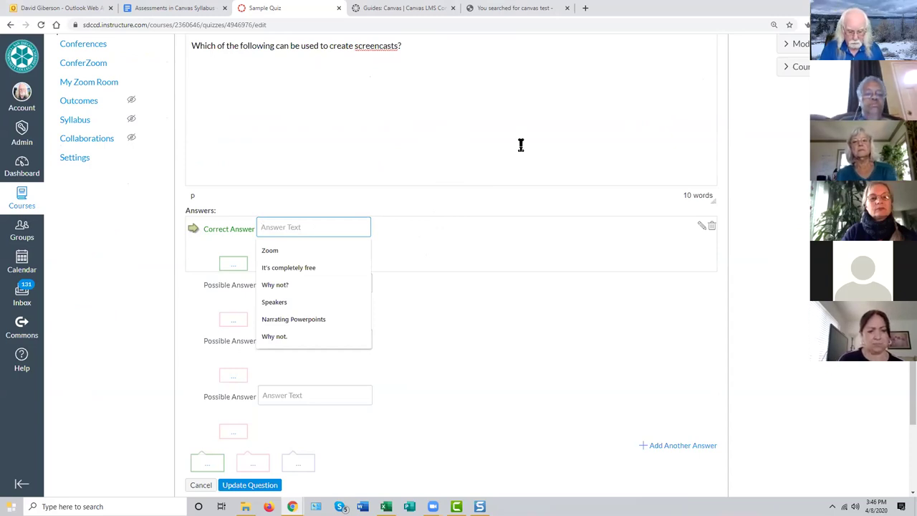
{"action": "type", "text": "Zoom"}
{"action": "left_click", "coordinate": [317, 284]}
{"action": "type", "text": "Snagit"}
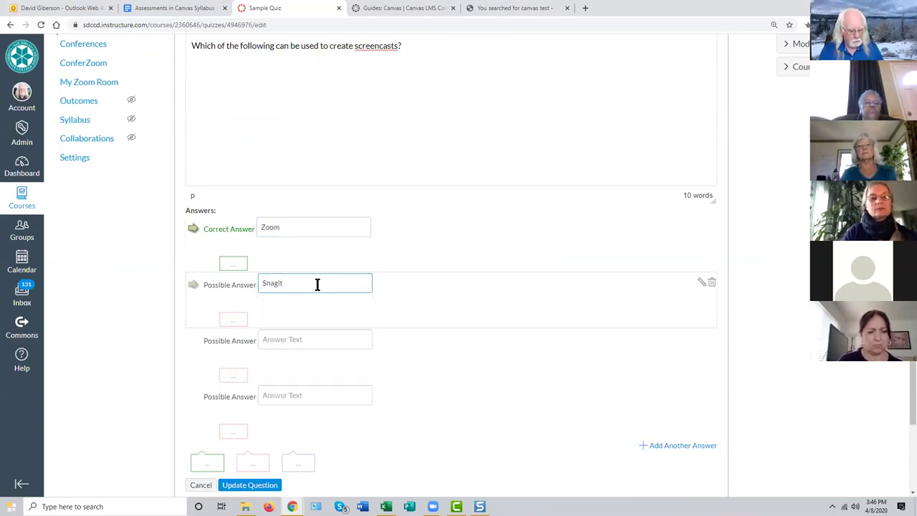
{"action": "left_click", "coordinate": [274, 338]}
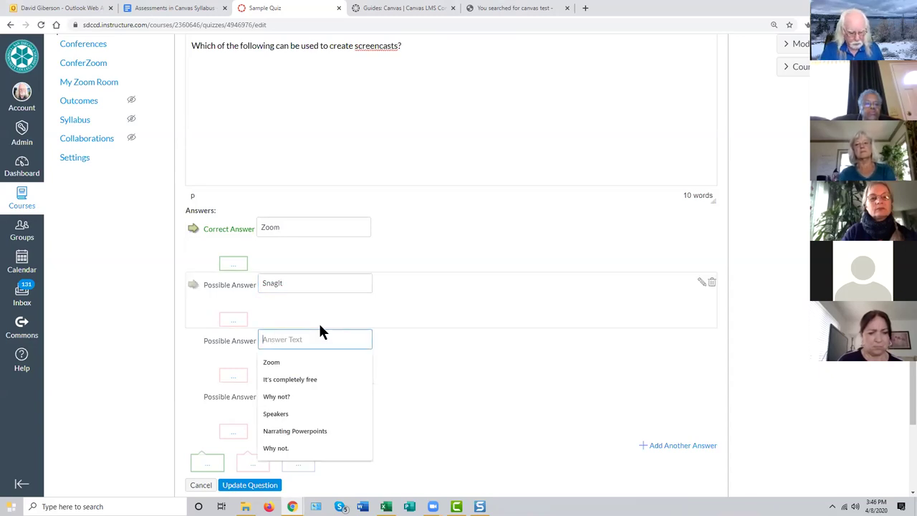
{"action": "type", "text": "Screencastomatic"}
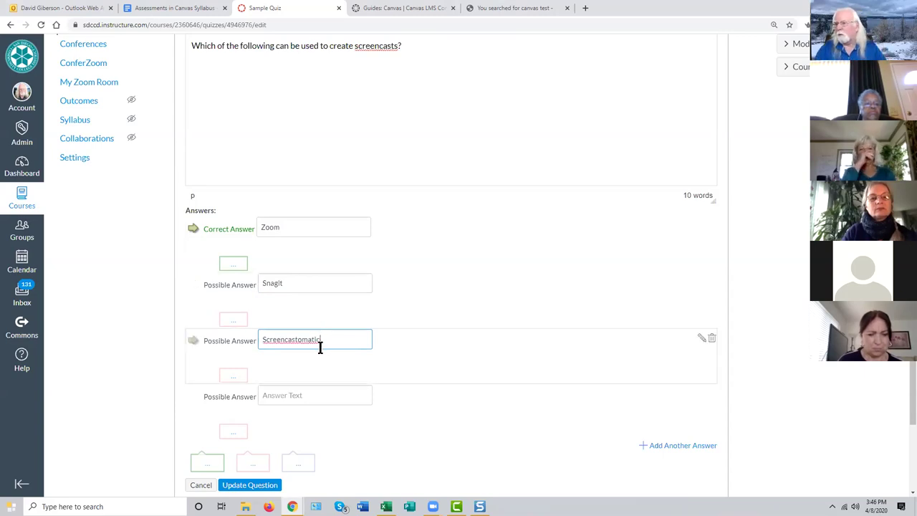
{"action": "left_click", "coordinate": [274, 396]}
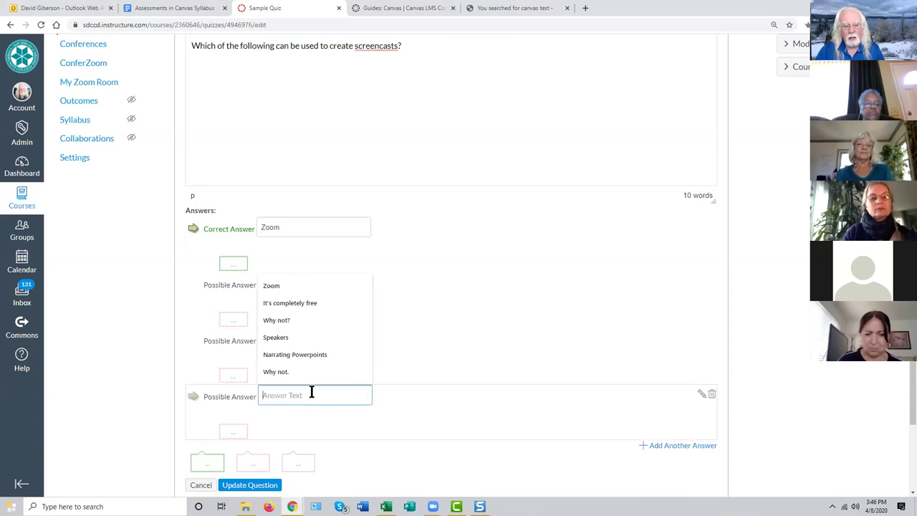
{"action": "type", "text": "A"}
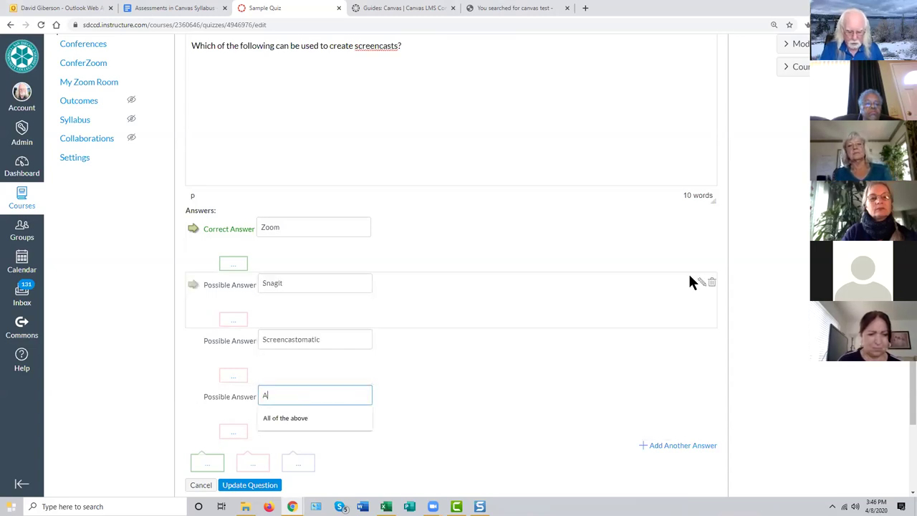
{"action": "type", "text": "ll of the above"}
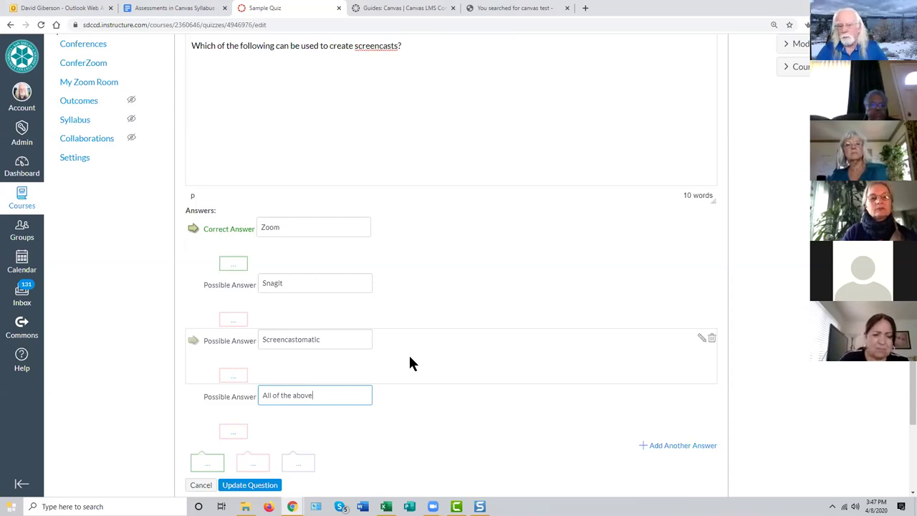
Step: Mark "All of the above" as the correct answer and make the question worth 2 points
{"action": "scroll", "coordinate": [403, 355], "scroll_direction": "down", "scroll_amount": 1}
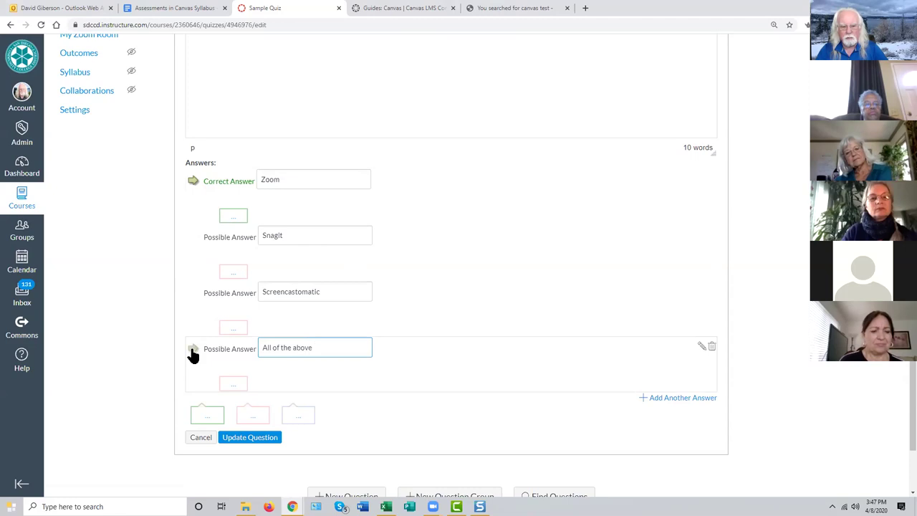
{"action": "left_click", "coordinate": [192, 349]}
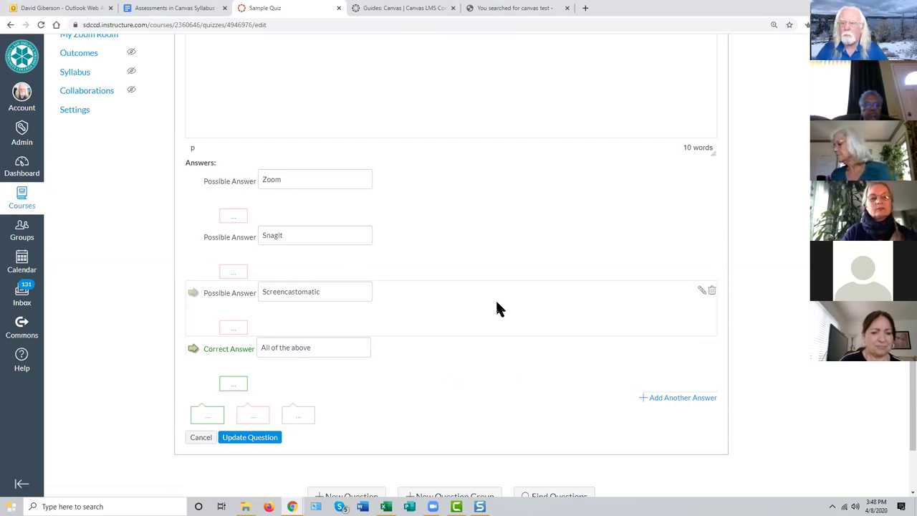
{"action": "scroll", "coordinate": [501, 308], "scroll_direction": "up", "scroll_amount": 4}
{"action": "left_click", "coordinate": [700, 185]}
{"action": "type", "text": "2"}
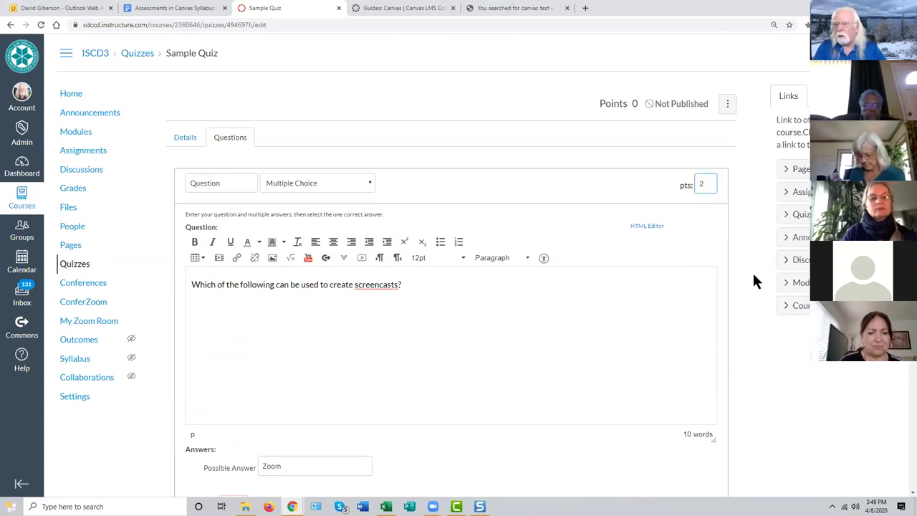
Step: Review the screencasts question with its answers and save it to the quiz
{"action": "scroll", "coordinate": [753, 275], "scroll_direction": "down", "scroll_amount": 5}
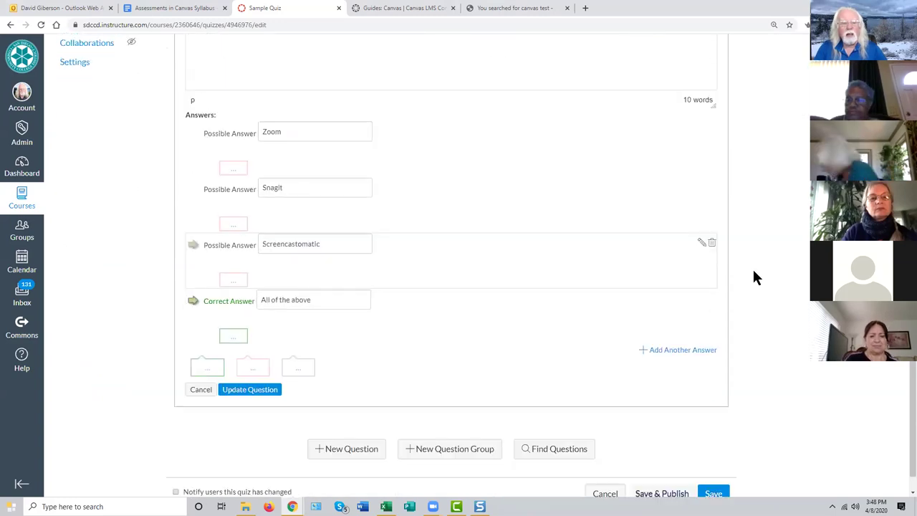
{"action": "scroll", "coordinate": [753, 274], "scroll_direction": "down", "scroll_amount": 1}
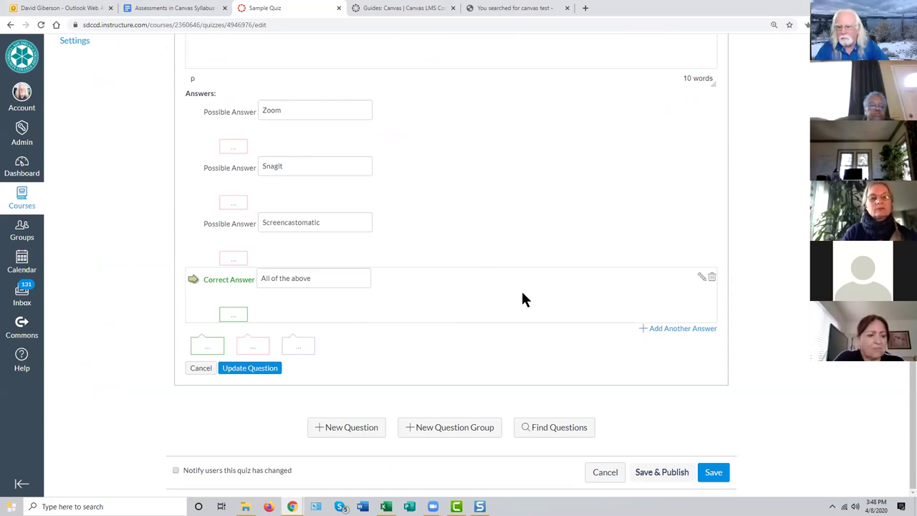
{"action": "scroll", "coordinate": [490, 298], "scroll_direction": "up", "scroll_amount": 1}
{"action": "scroll", "coordinate": [488, 294], "scroll_direction": "up", "scroll_amount": 5}
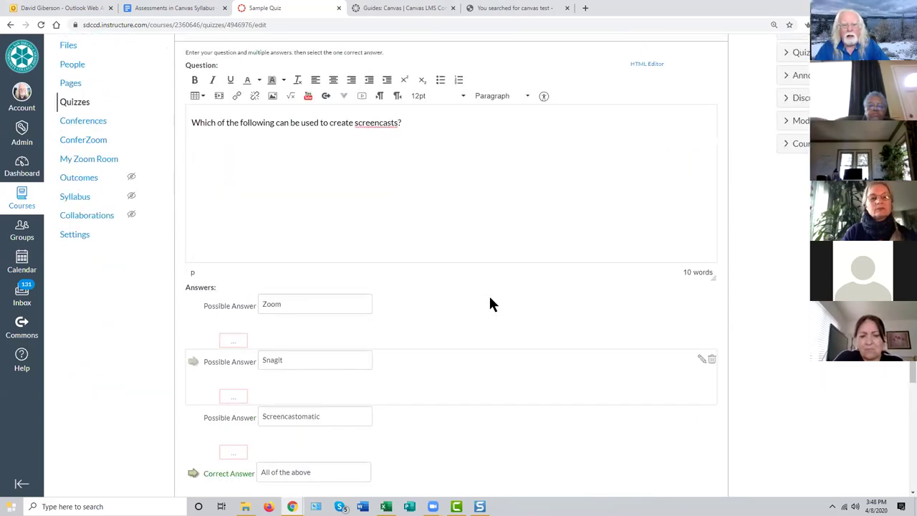
{"action": "scroll", "coordinate": [488, 298], "scroll_direction": "down", "scroll_amount": 4}
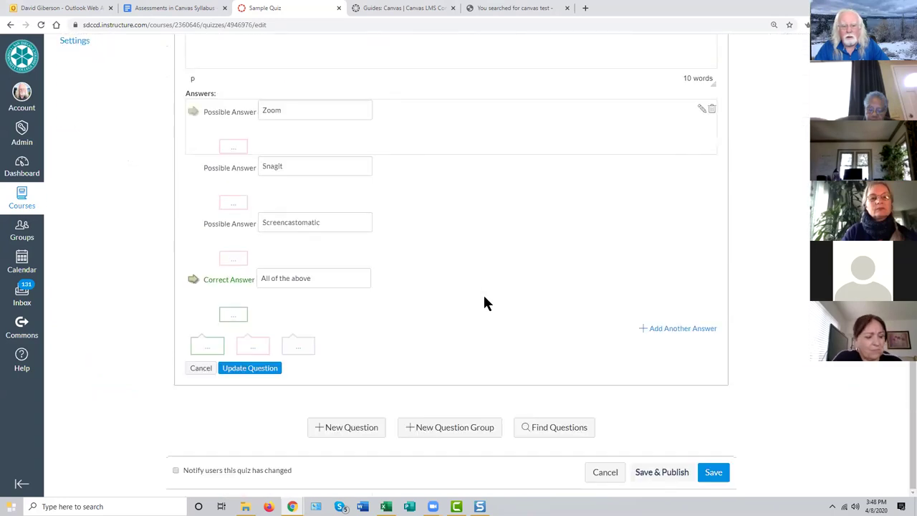
{"action": "left_click", "coordinate": [260, 370]}
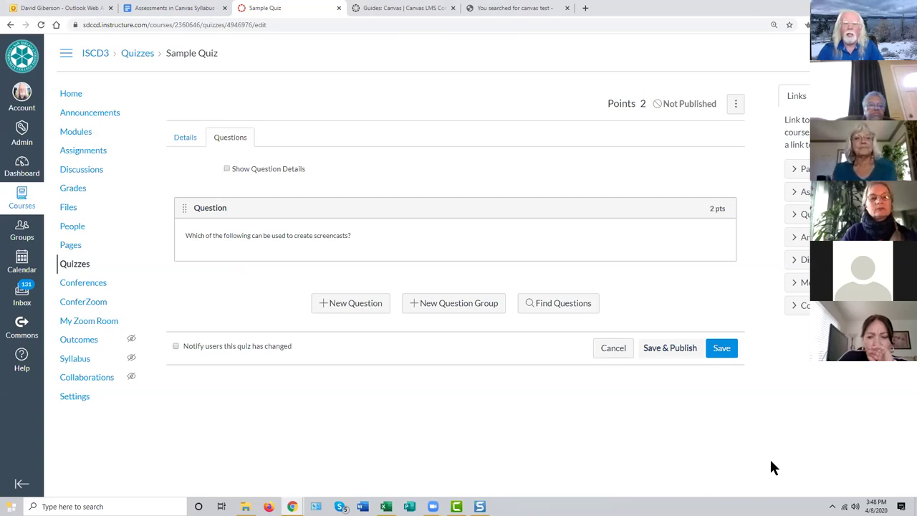
Step: Add a second question to the quiz and set its type to Multiple Dropdowns
{"action": "left_click", "coordinate": [358, 303]}
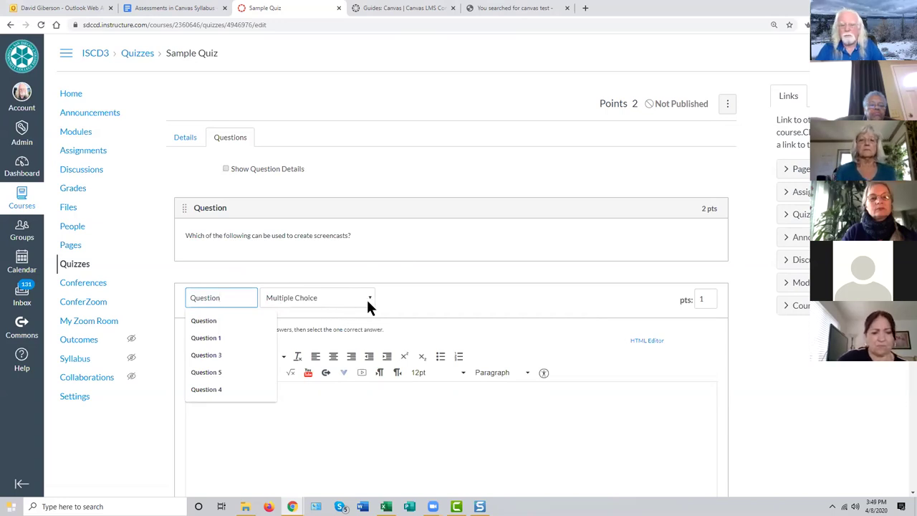
{"action": "left_click", "coordinate": [366, 297]}
{"action": "left_click", "coordinate": [342, 357]}
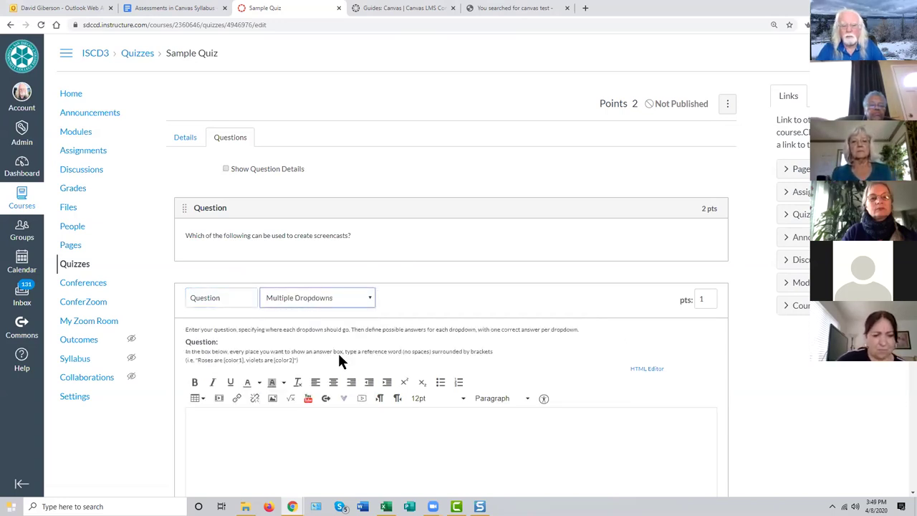
Step: Write the question text "Screencasting tools like [tools] can be used for [applications]."
{"action": "scroll", "coordinate": [394, 337], "scroll_direction": "down", "scroll_amount": 1}
{"action": "left_click", "coordinate": [210, 324]}
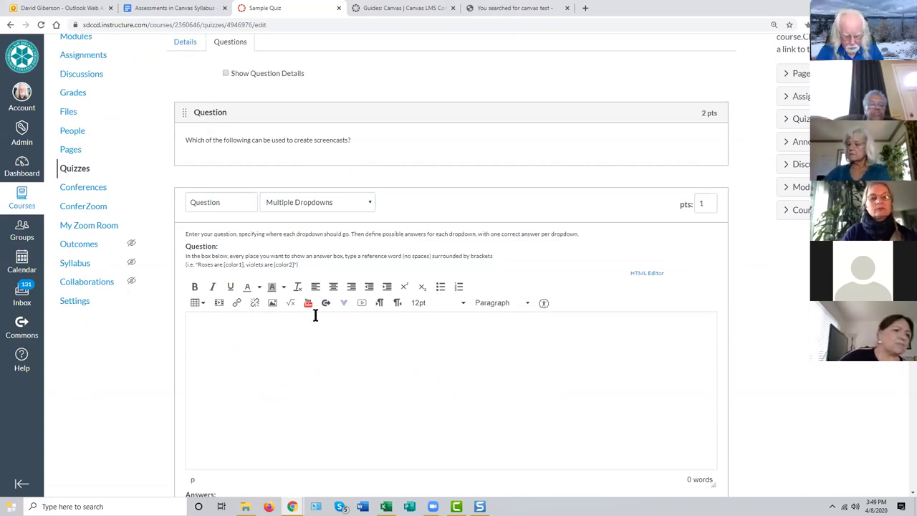
{"action": "type", "text": "S"}
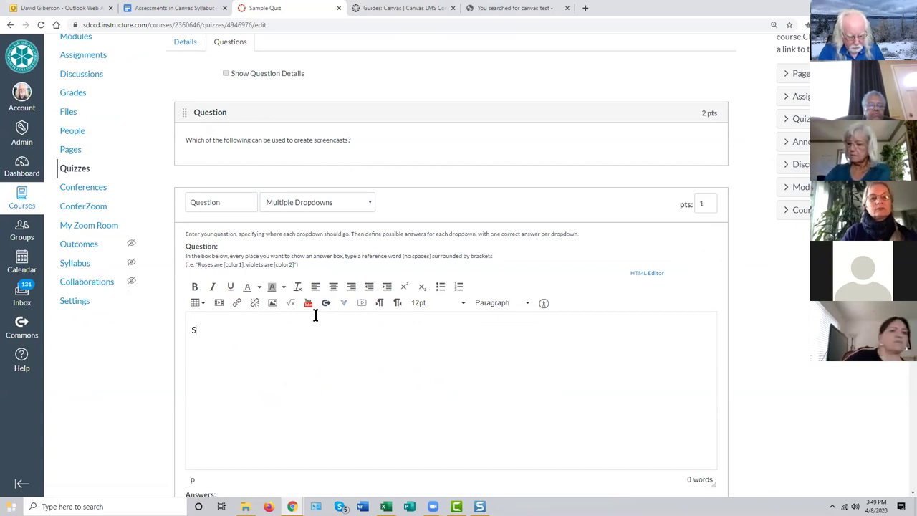
{"action": "type", "text": "creencasting "}
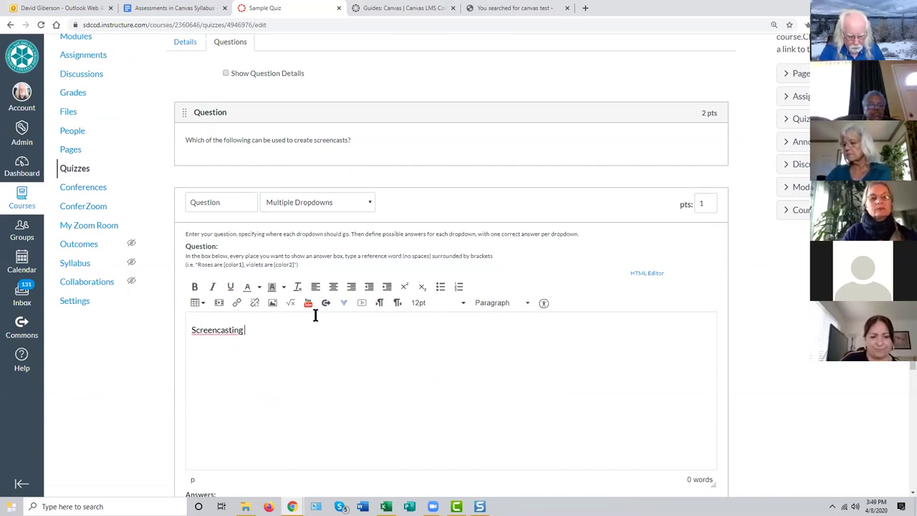
{"action": "type", "text": "tools like"}
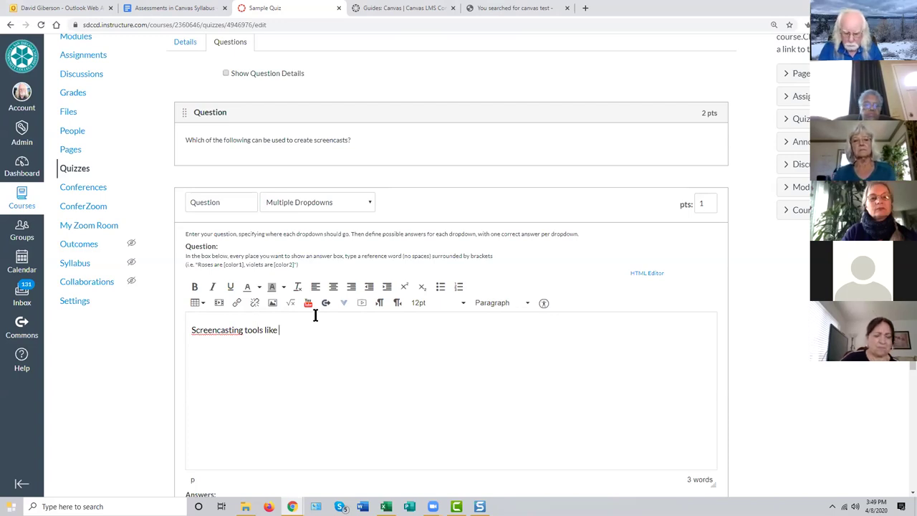
{"action": "type", "text": "["}
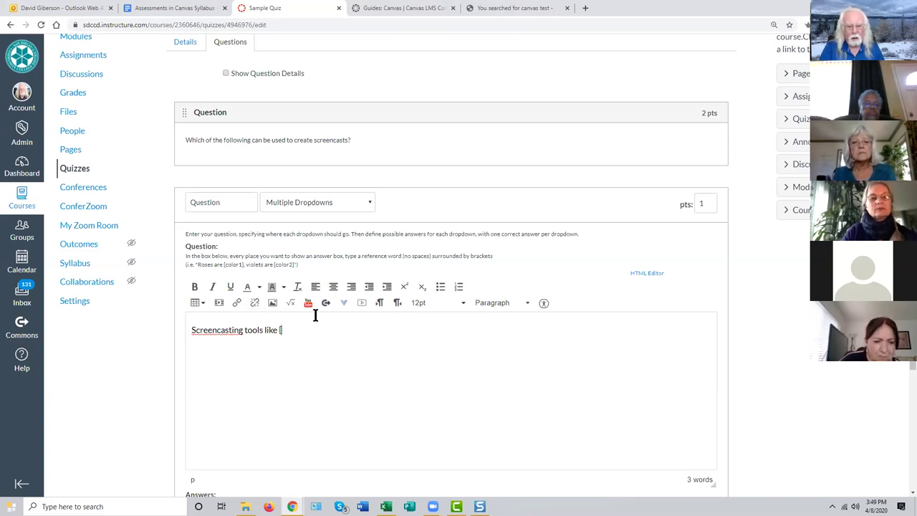
{"action": "type", "text": "tools]"}
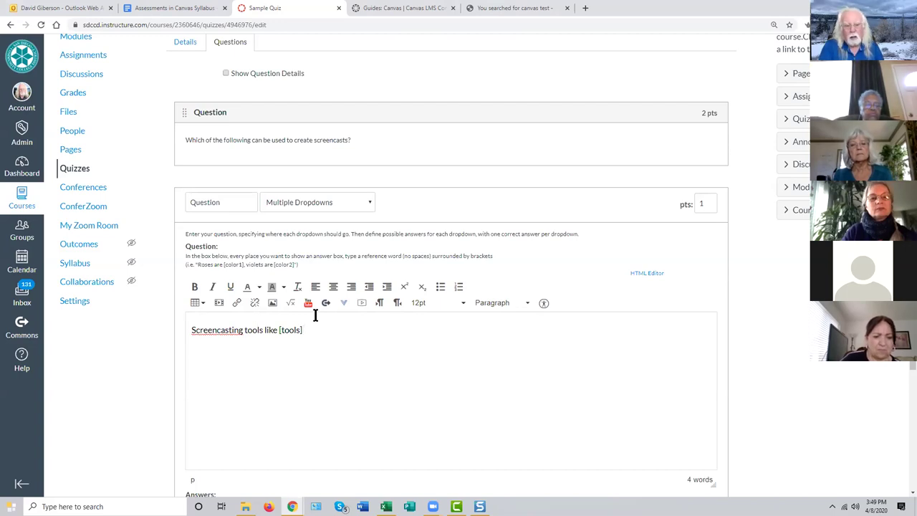
{"action": "type", "text": " can"}
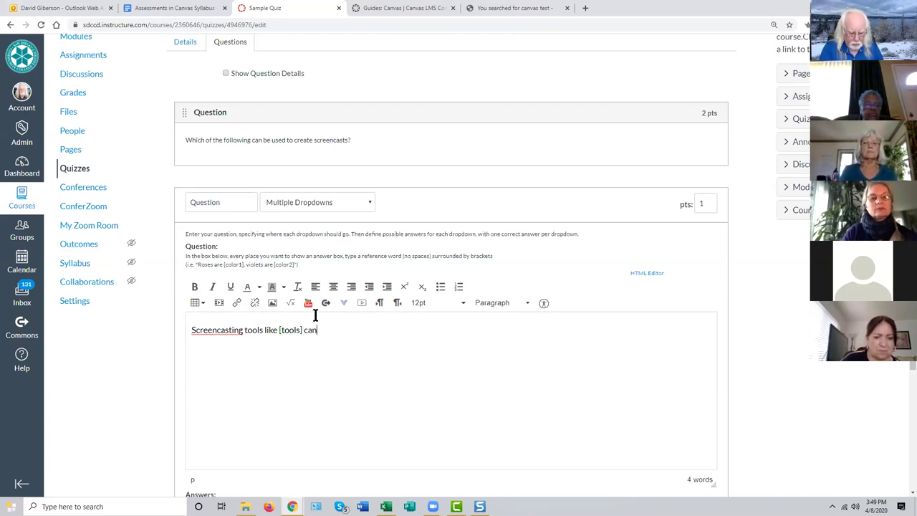
{"action": "type", "text": " be used for"}
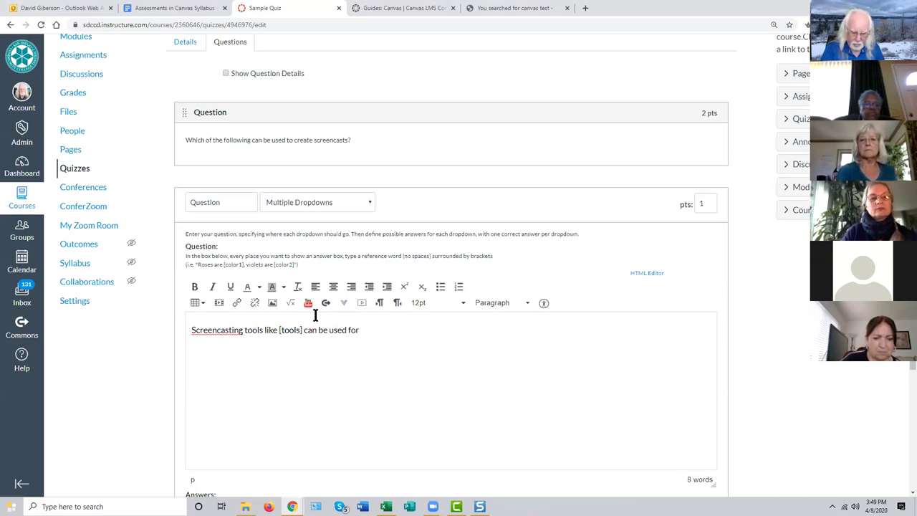
{"action": "type", "text": " ["}
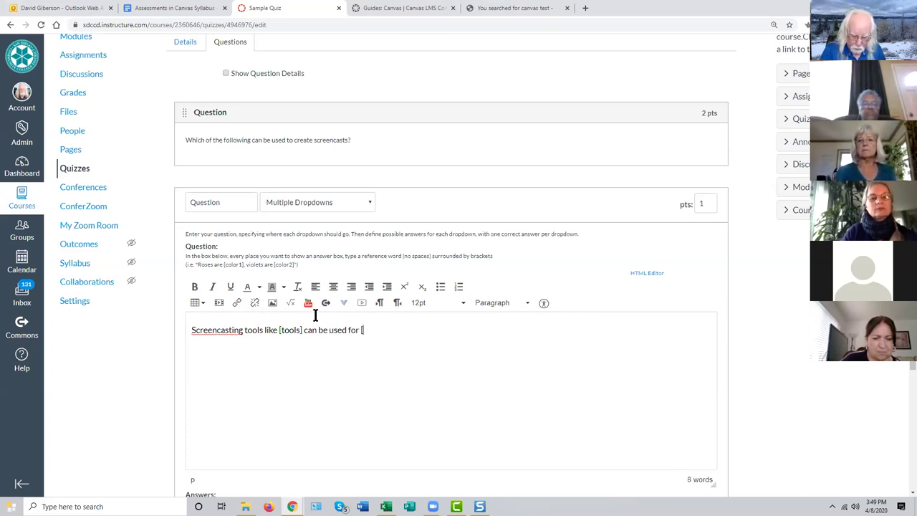
{"action": "type", "text": "applications]."}
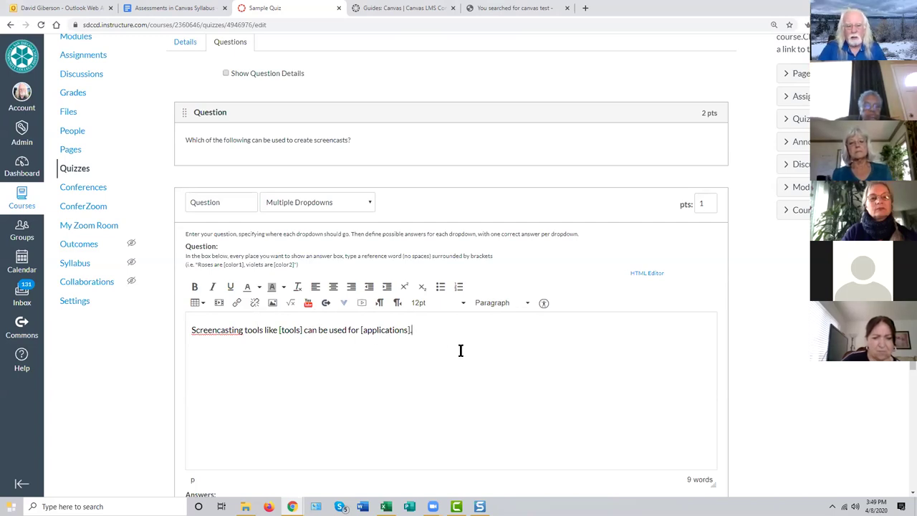
Step: For the tools dropdown, enter Zoom as the first answer and Screencastomatic as the second
{"action": "scroll", "coordinate": [458, 350], "scroll_direction": "down", "scroll_amount": 1}
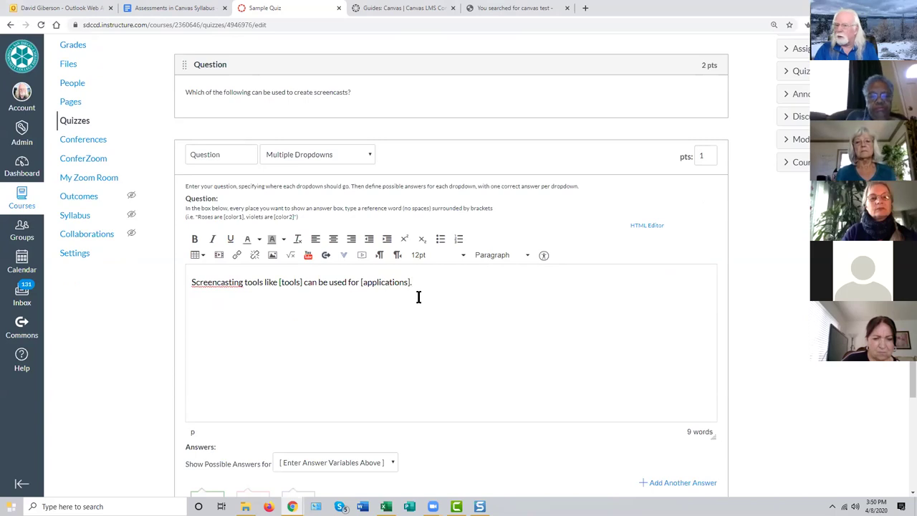
{"action": "scroll", "coordinate": [430, 294], "scroll_direction": "down", "scroll_amount": 3}
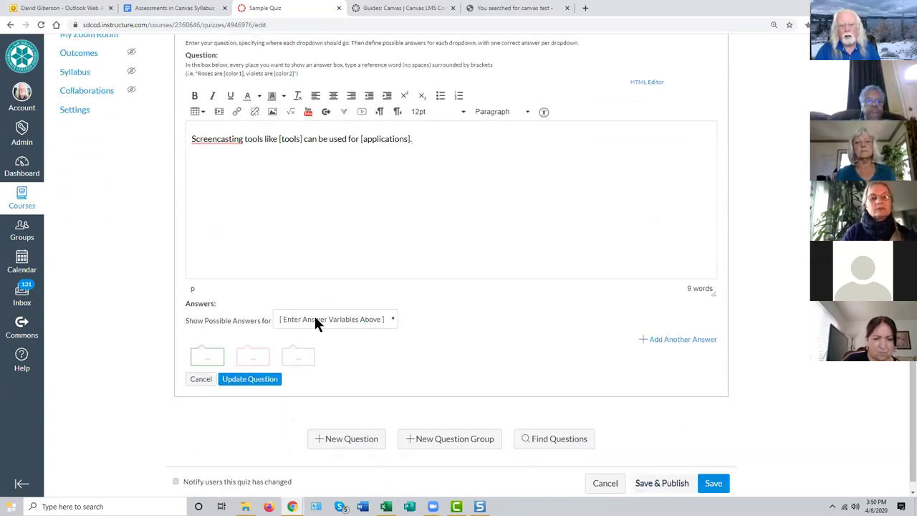
{"action": "left_click", "coordinate": [387, 320]}
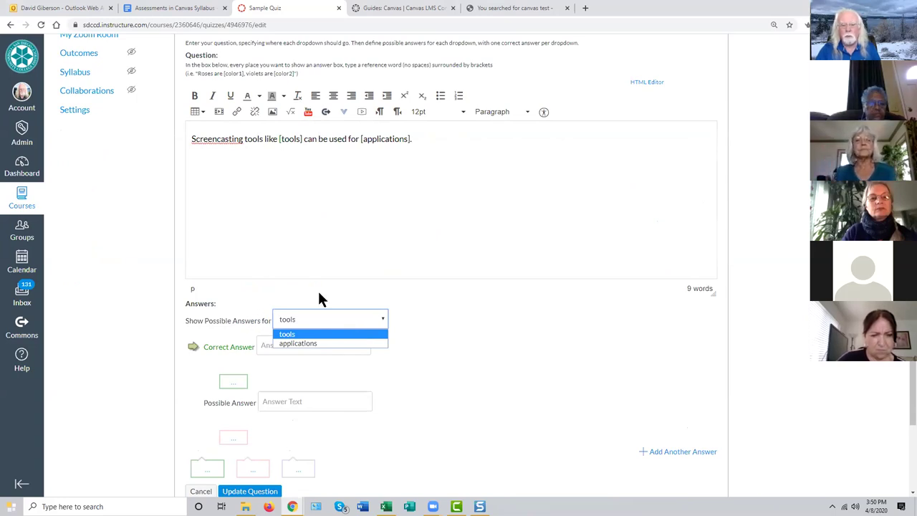
{"action": "left_click", "coordinate": [318, 332]}
{"action": "left_click", "coordinate": [278, 345]}
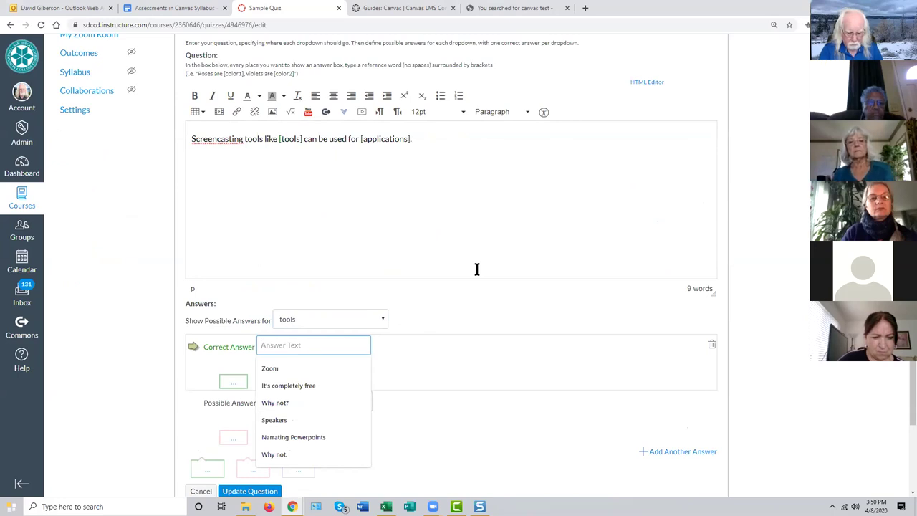
{"action": "type", "text": "Zoom"}
{"action": "scroll", "coordinate": [503, 279], "scroll_direction": "down", "scroll_amount": 1}
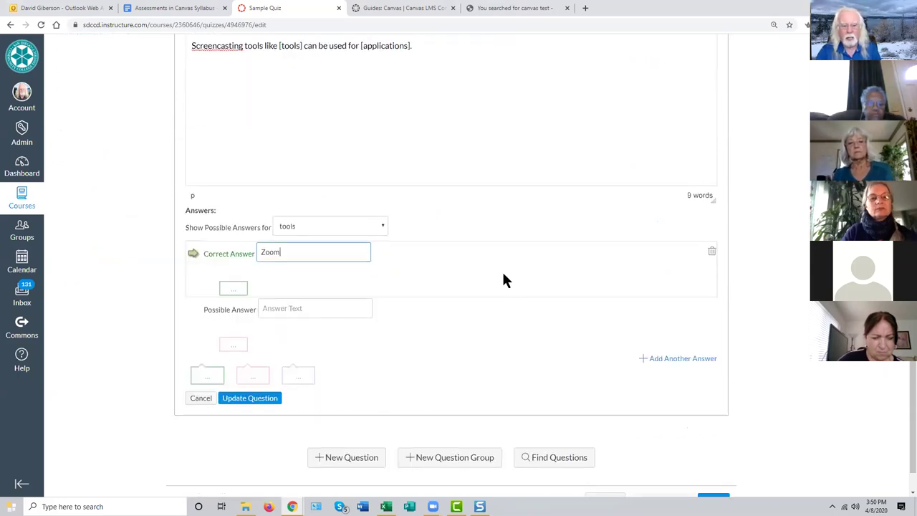
{"action": "left_click", "coordinate": [308, 306]}
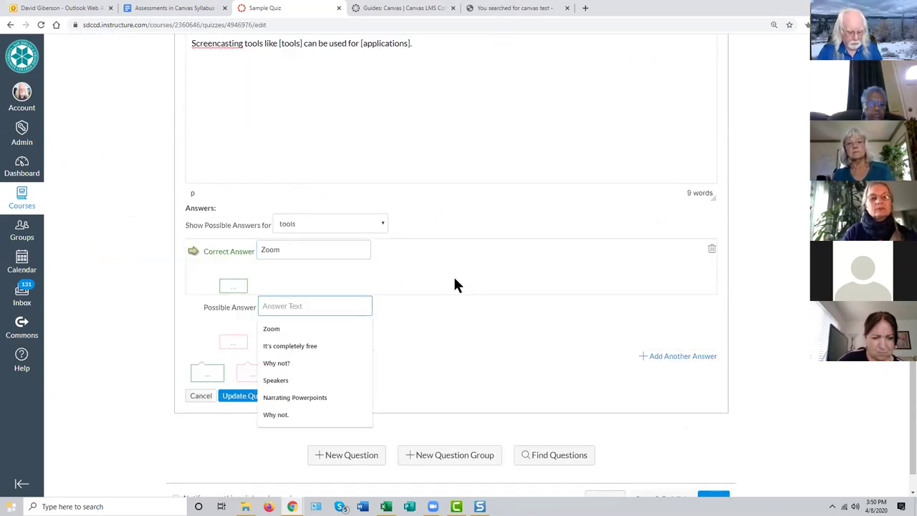
{"action": "type", "text": "Screenca"}
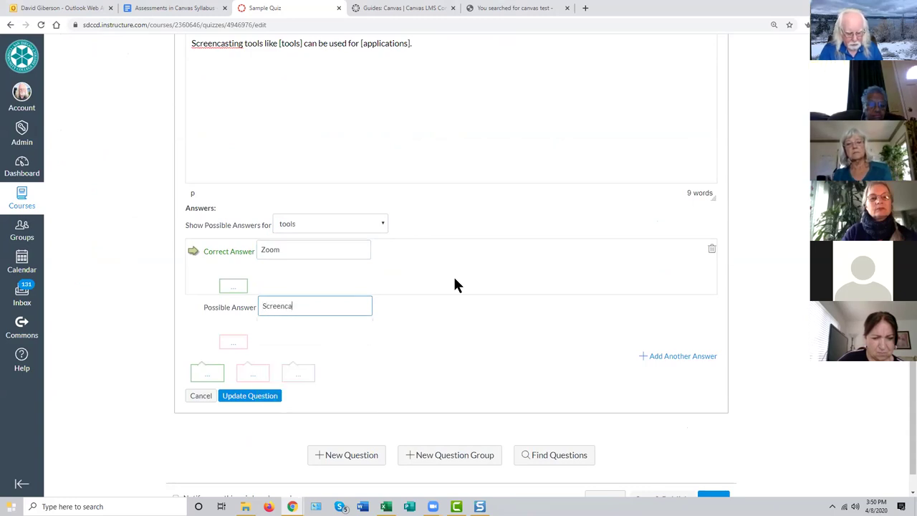
{"action": "type", "text": "stomatic"}
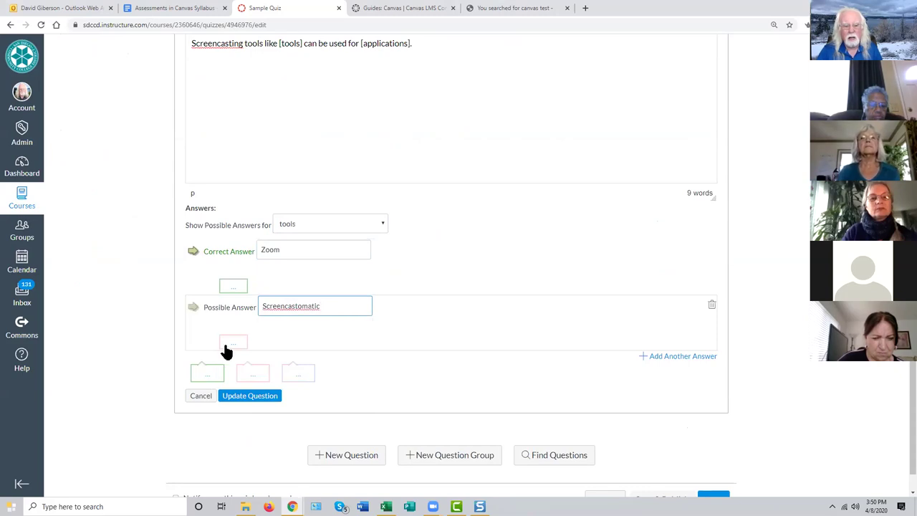
Step: Add Camtasia and "All of the above" as further tools answers, marking "All of the above" as correct
{"action": "left_click", "coordinate": [665, 358]}
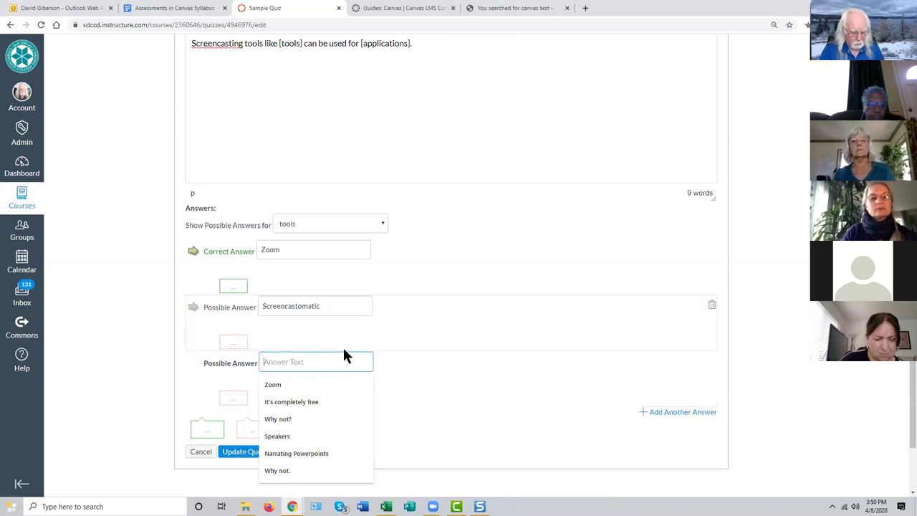
{"action": "type", "text": "Camtasia"}
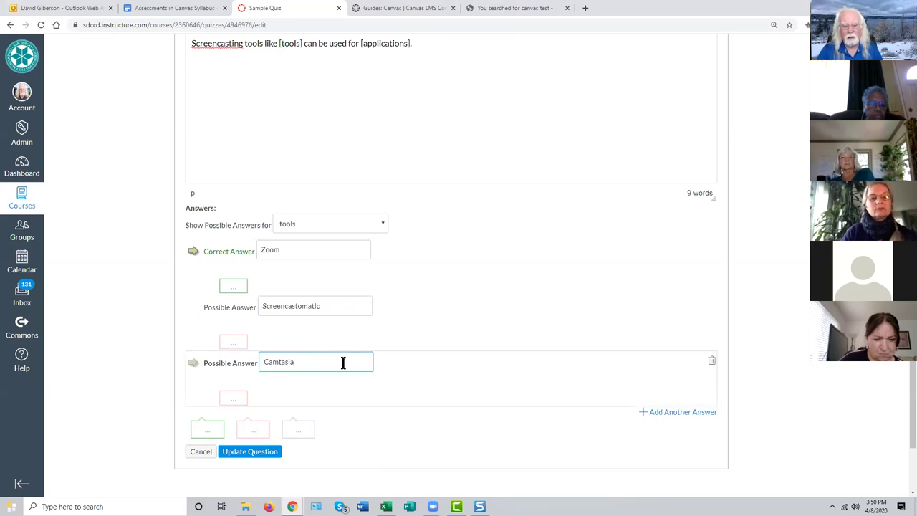
{"action": "left_click", "coordinate": [648, 412]}
{"action": "type", "text": "All"}
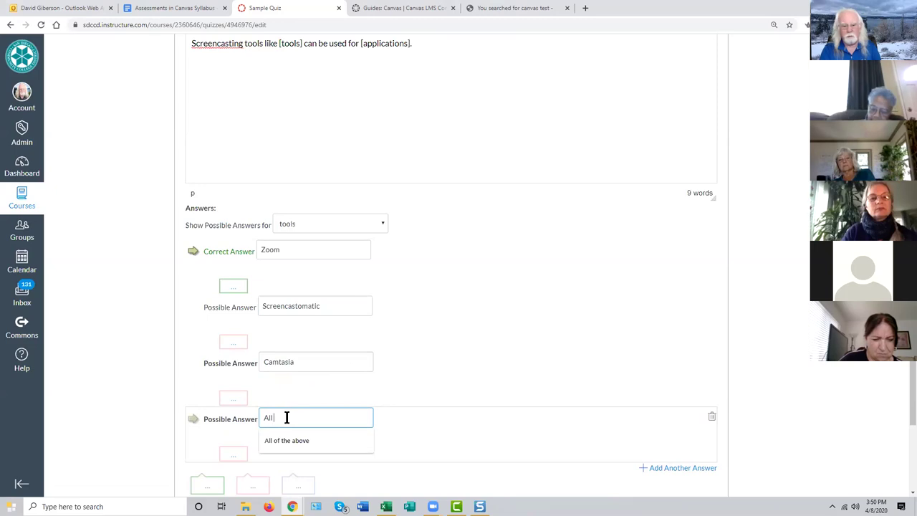
{"action": "type", "text": "of the above"}
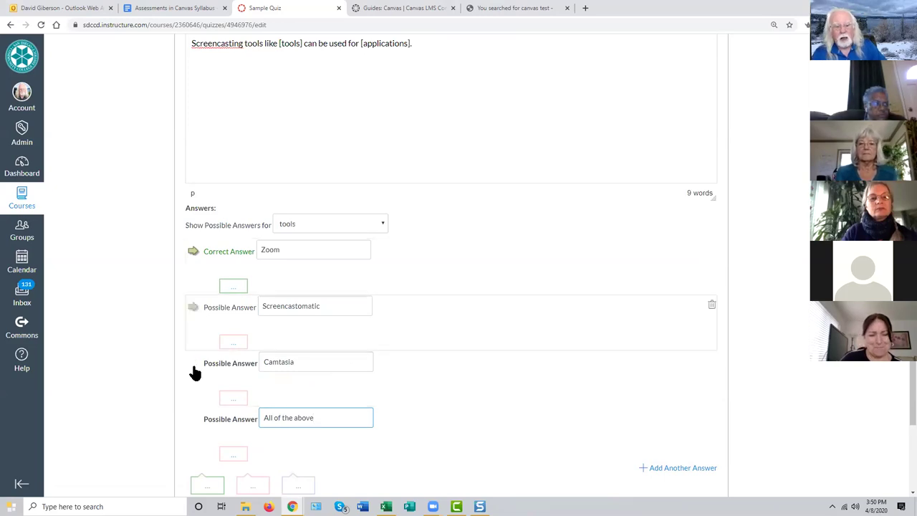
{"action": "left_click", "coordinate": [193, 421]}
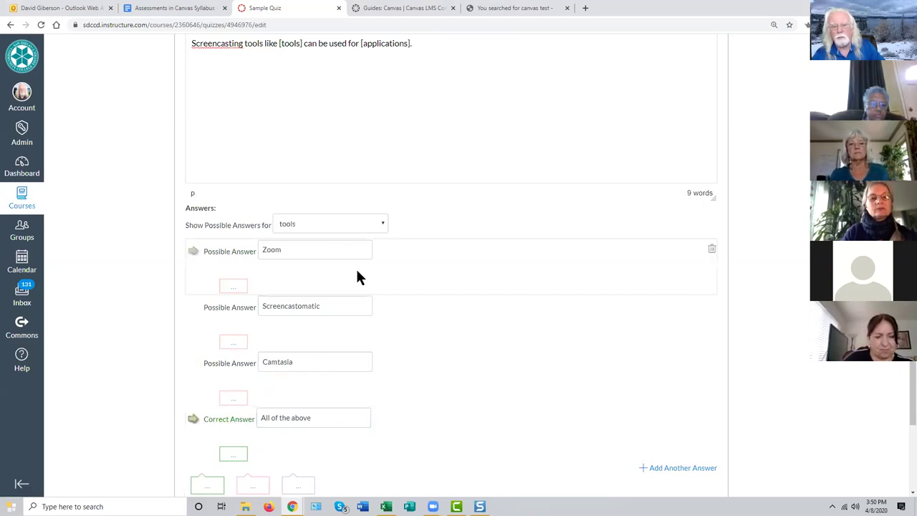
Step: For the applications dropdown, enter "lecture capture" as the first answer and "Software tutorials" as the second
{"action": "left_click", "coordinate": [380, 224]}
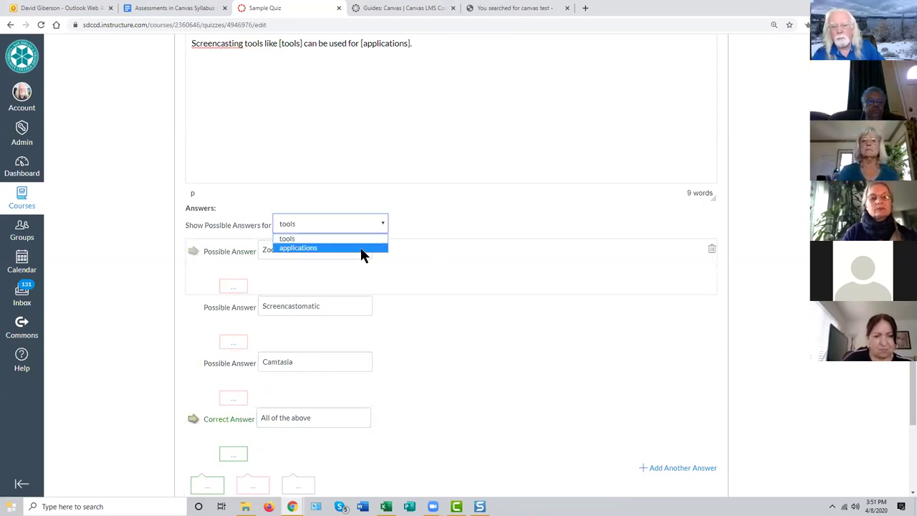
{"action": "left_click", "coordinate": [361, 248]}
{"action": "left_click", "coordinate": [289, 249]}
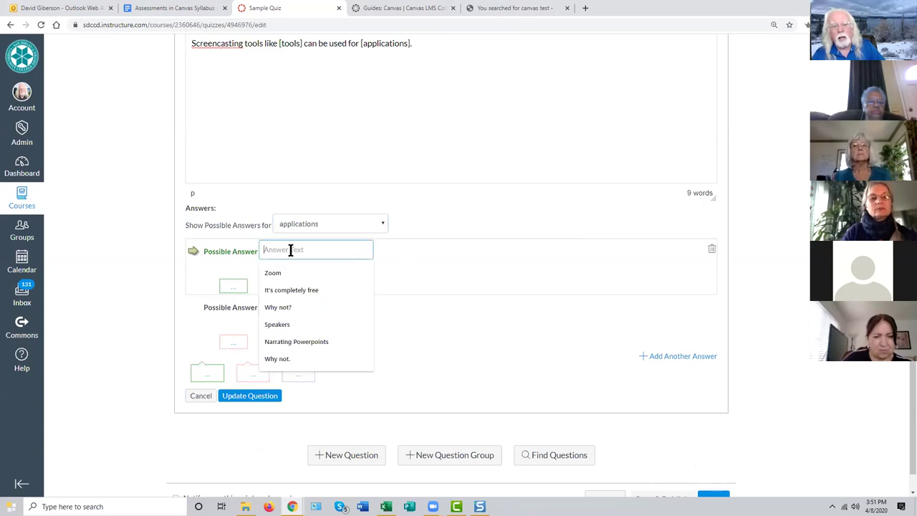
{"action": "type", "text": "lecture capture"}
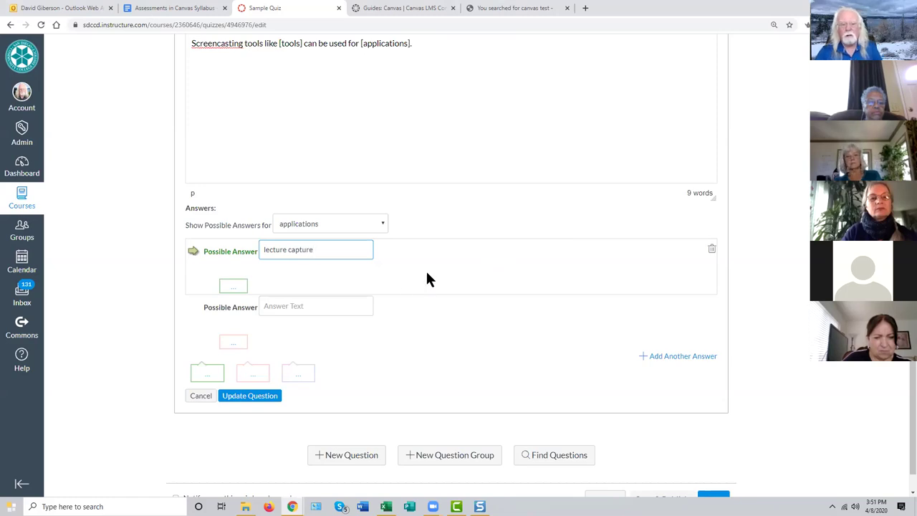
{"action": "left_click", "coordinate": [313, 307]}
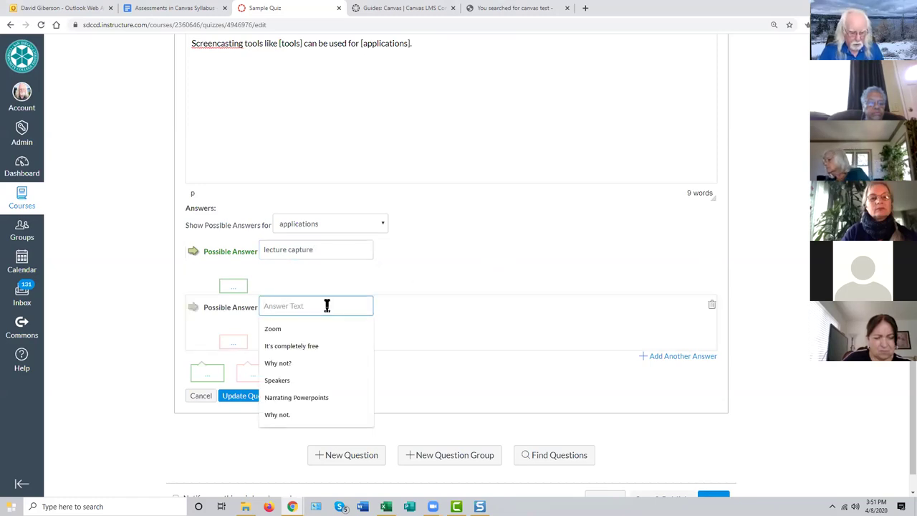
{"action": "type", "text": "S"}
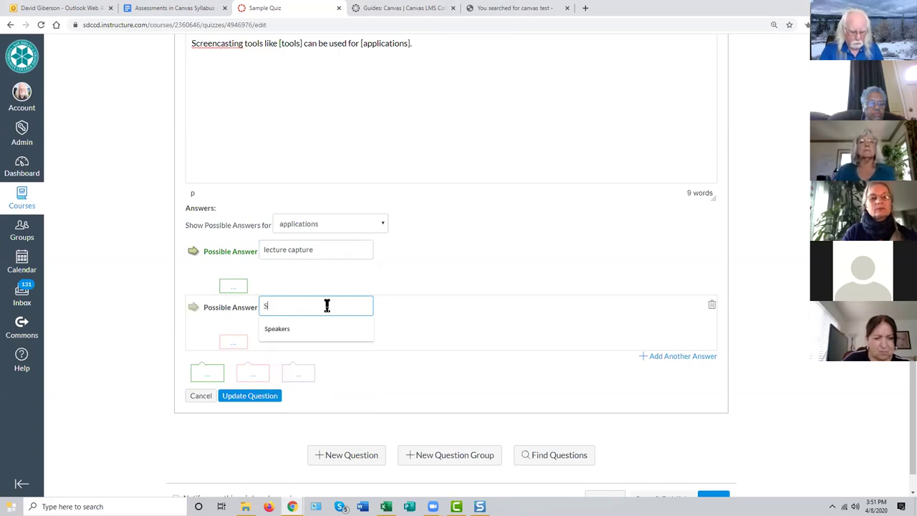
{"action": "type", "text": "oftware tutorials"}
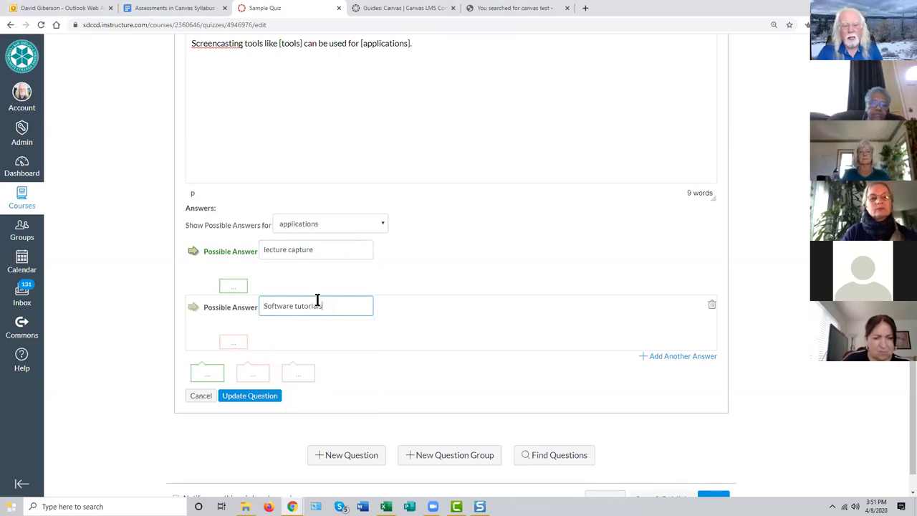
Step: Add "Grading feedback" and "All of the Above" as the third and fourth applications answers
{"action": "left_click", "coordinate": [668, 356]}
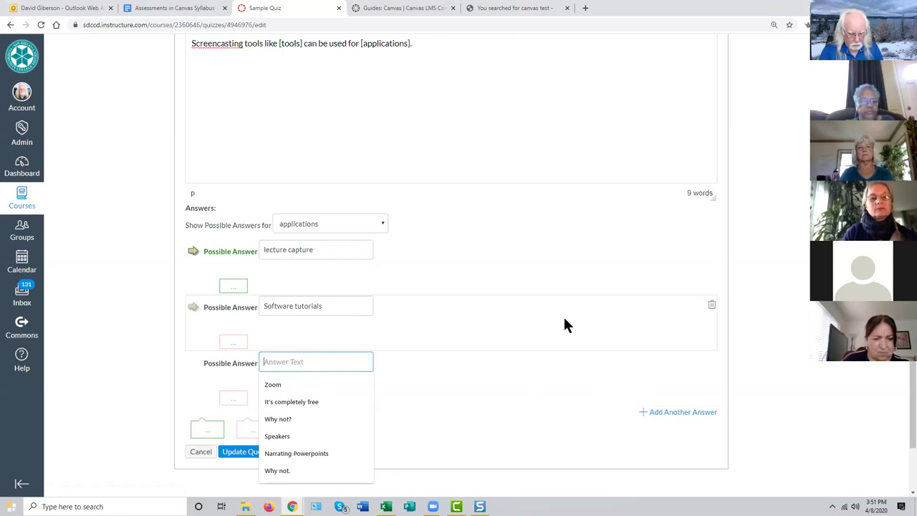
{"action": "type", "text": "Grading"}
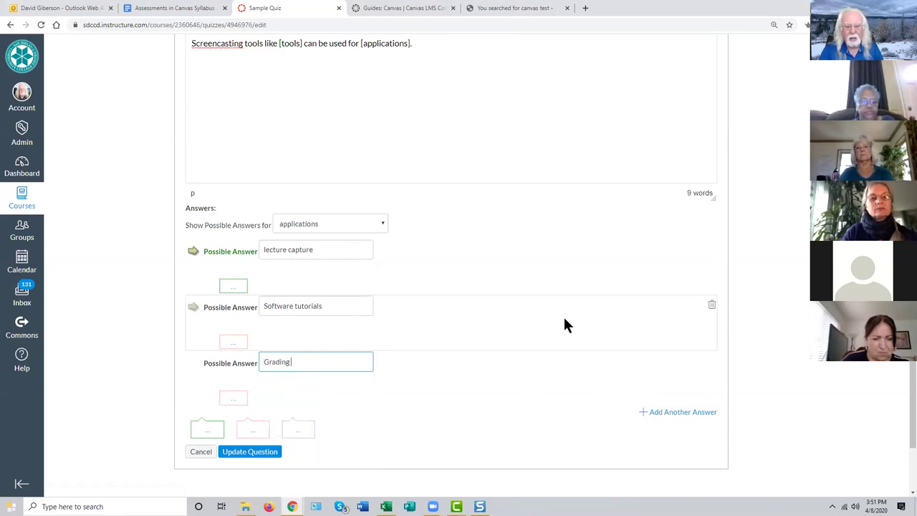
{"action": "type", "text": " feedback"}
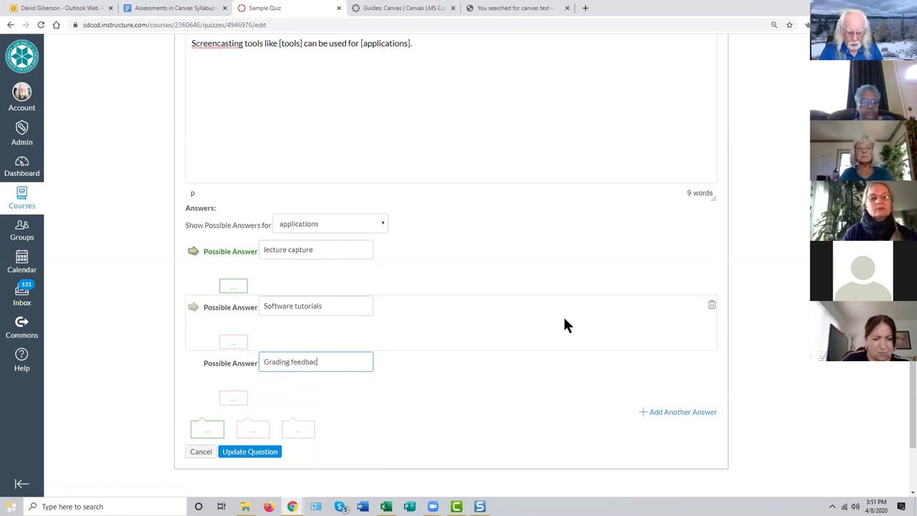
{"action": "left_click", "coordinate": [659, 413]}
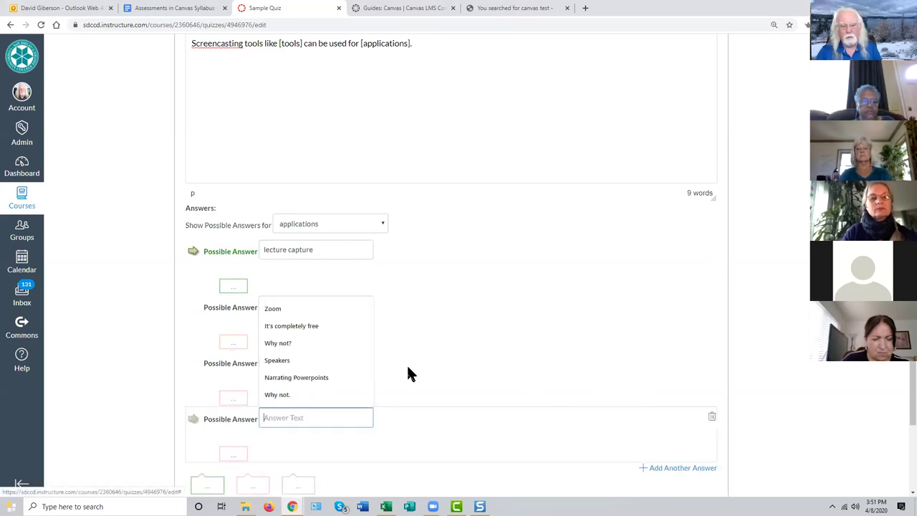
{"action": "type", "text": "All of the Ab"}
{"action": "type", "text": "ovew"}
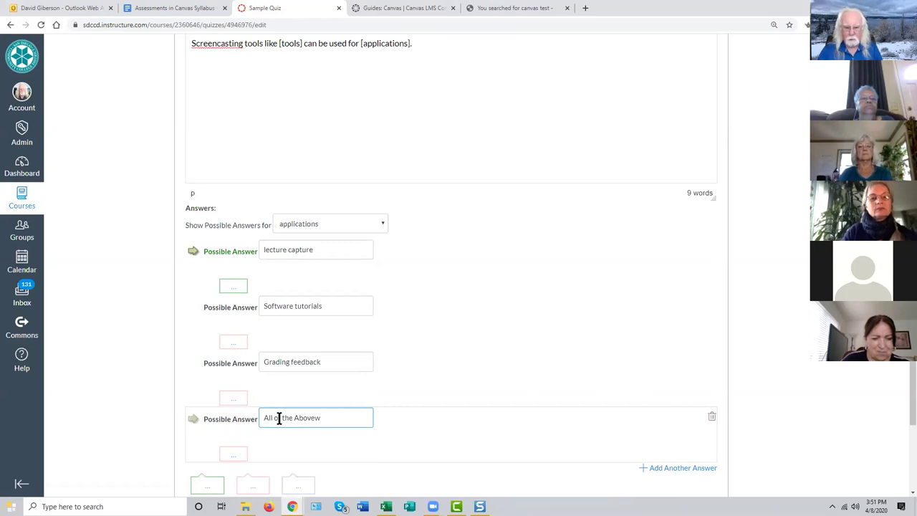
{"action": "key", "text": "BackSpace"}
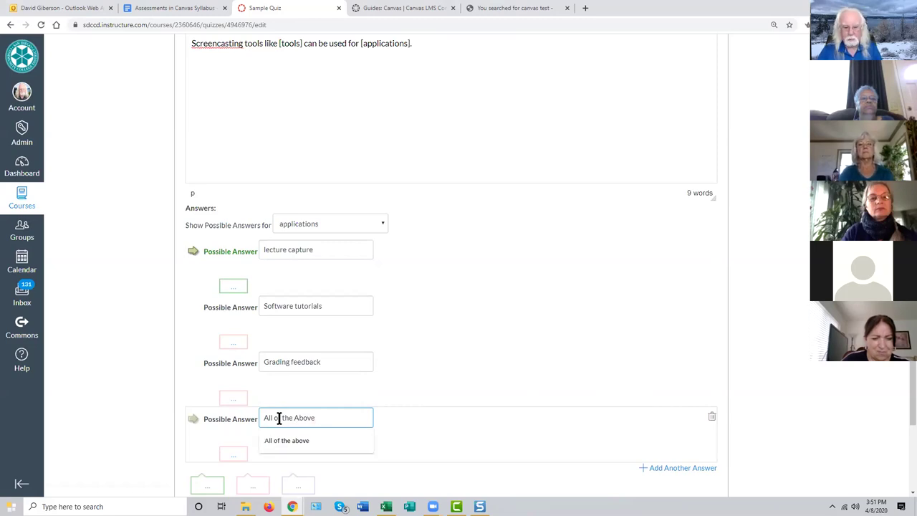
Step: Save the multiple-dropdowns question with its tools and applications answers
{"action": "scroll", "coordinate": [427, 406], "scroll_direction": "down", "scroll_amount": 2}
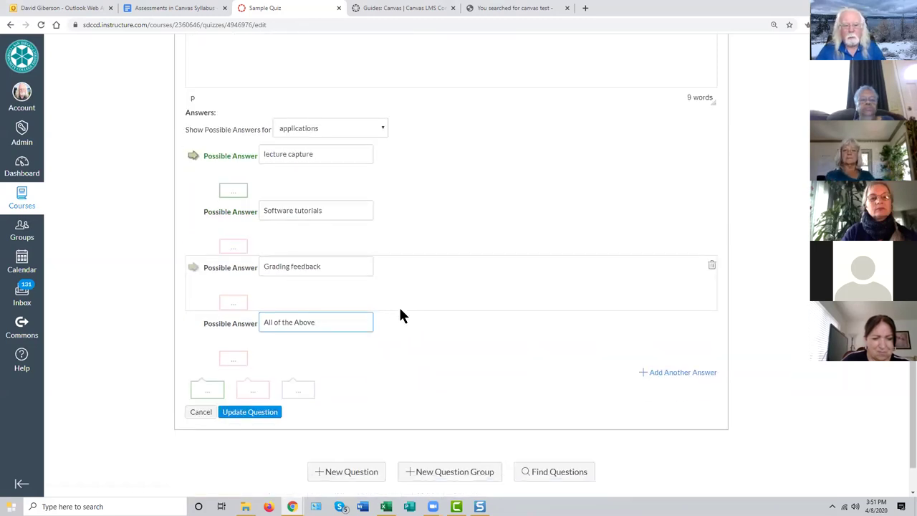
{"action": "left_click", "coordinate": [269, 417]}
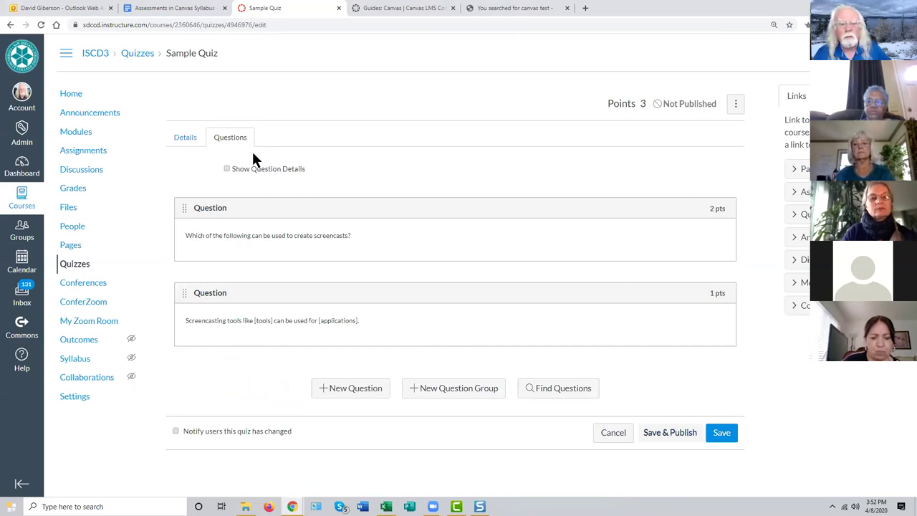
{"action": "left_click", "coordinate": [358, 387]}
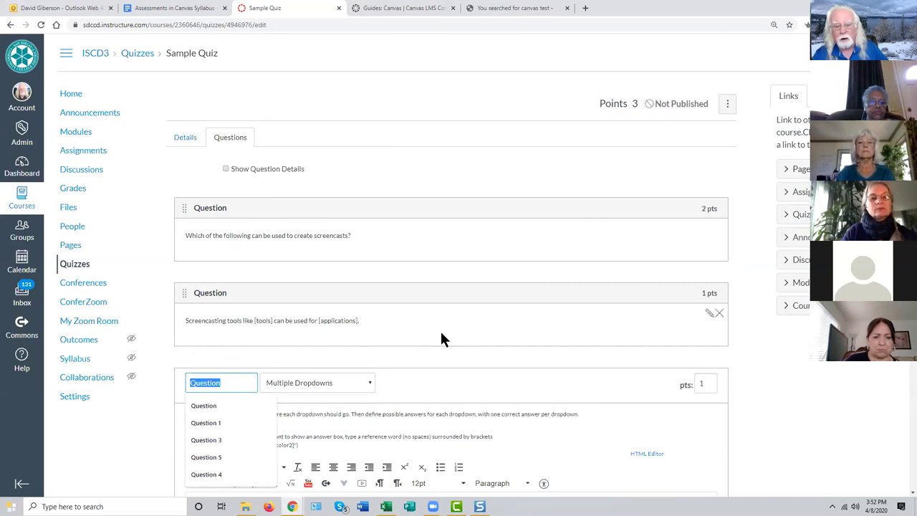
{"action": "scroll", "coordinate": [773, 419], "scroll_direction": "down", "scroll_amount": 2}
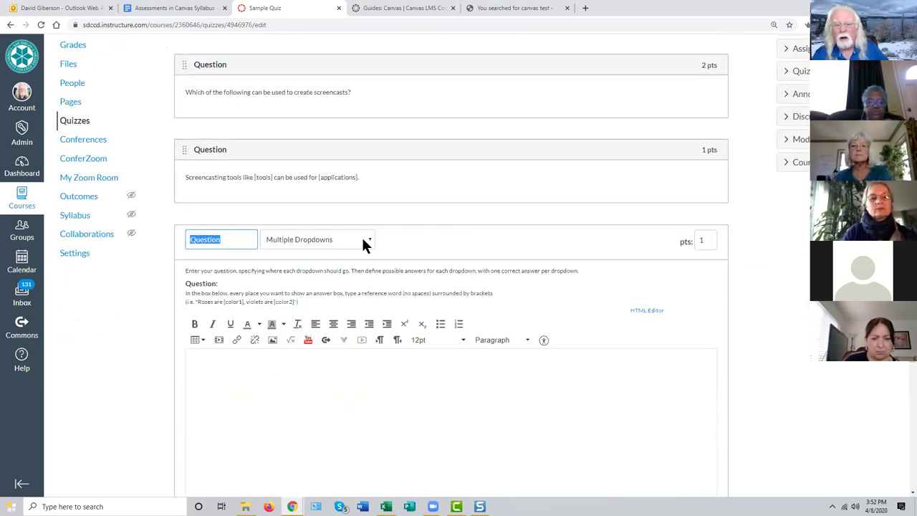
{"action": "left_click", "coordinate": [367, 240]}
{"action": "left_click", "coordinate": [316, 334]}
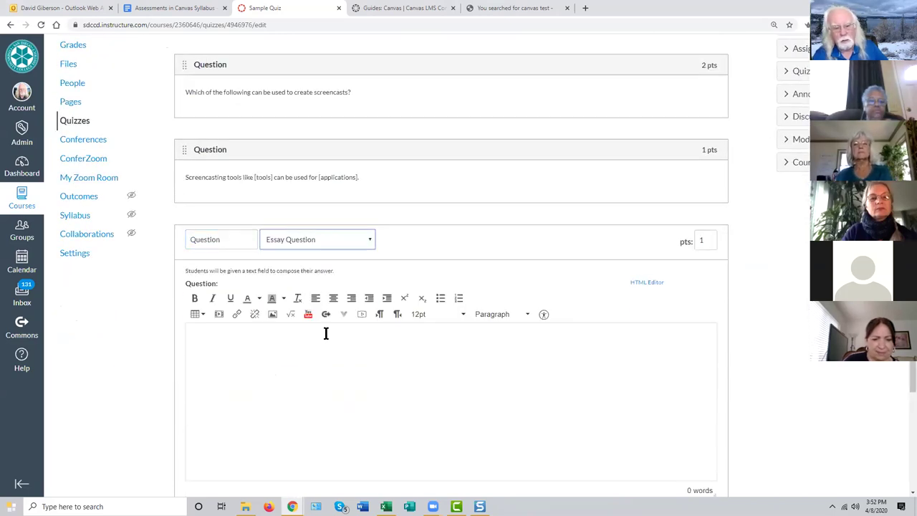
{"action": "scroll", "coordinate": [507, 331], "scroll_direction": "down", "scroll_amount": 2}
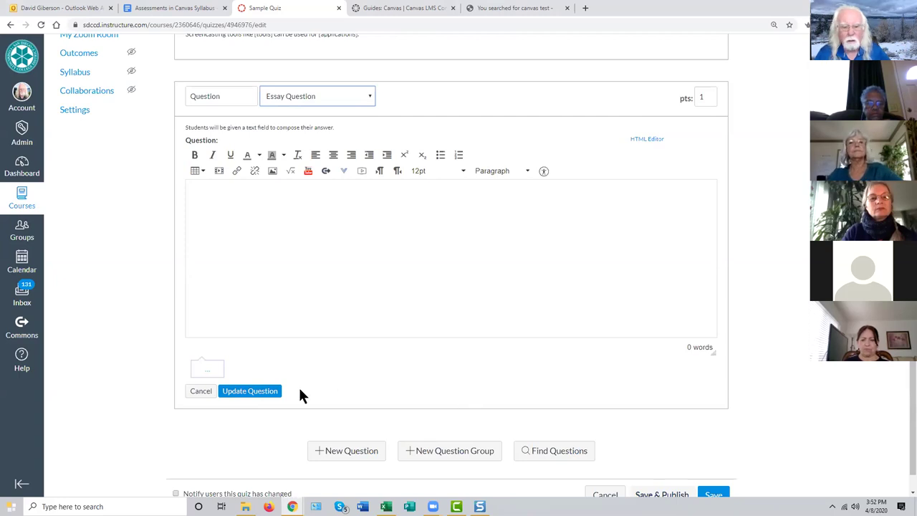
{"action": "left_click", "coordinate": [200, 391]}
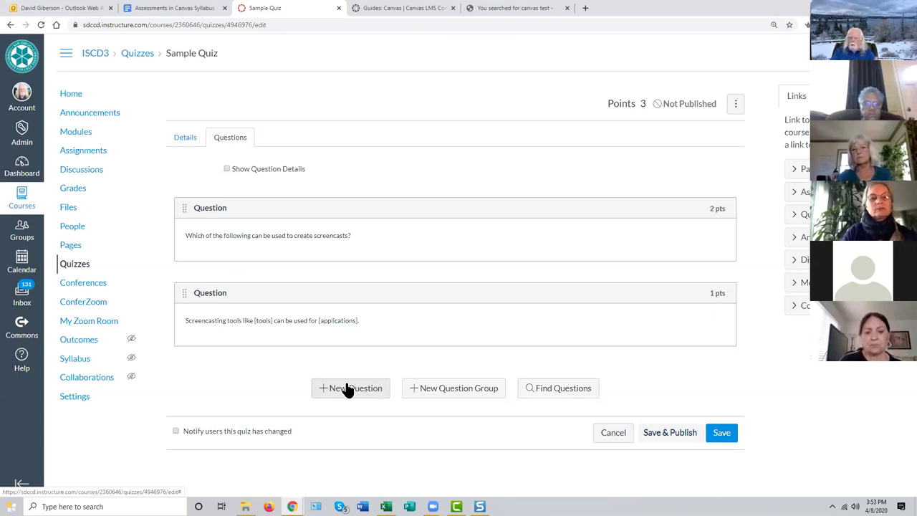
Step: Browse the existing question banks for the quiz and open the ISCD3 bank "Pool for Screencasting"
{"action": "left_click", "coordinate": [564, 391]}
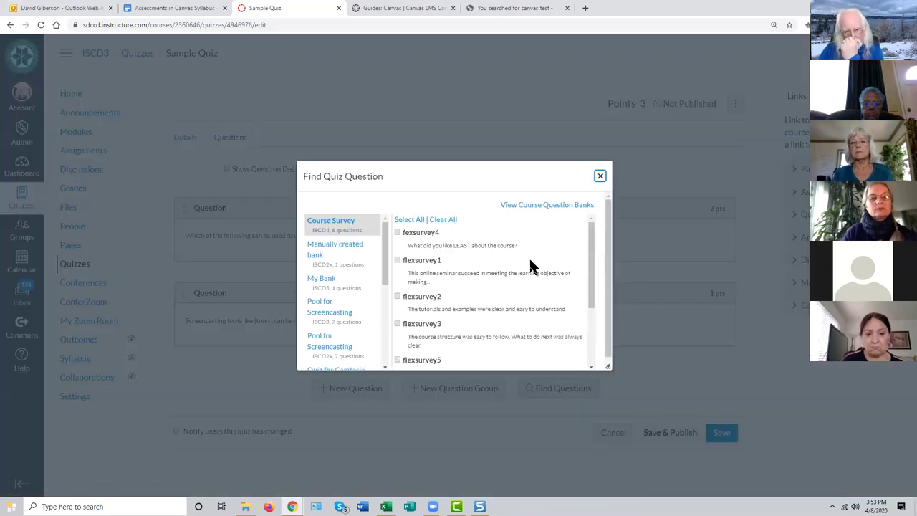
{"action": "left_click", "coordinate": [385, 272]}
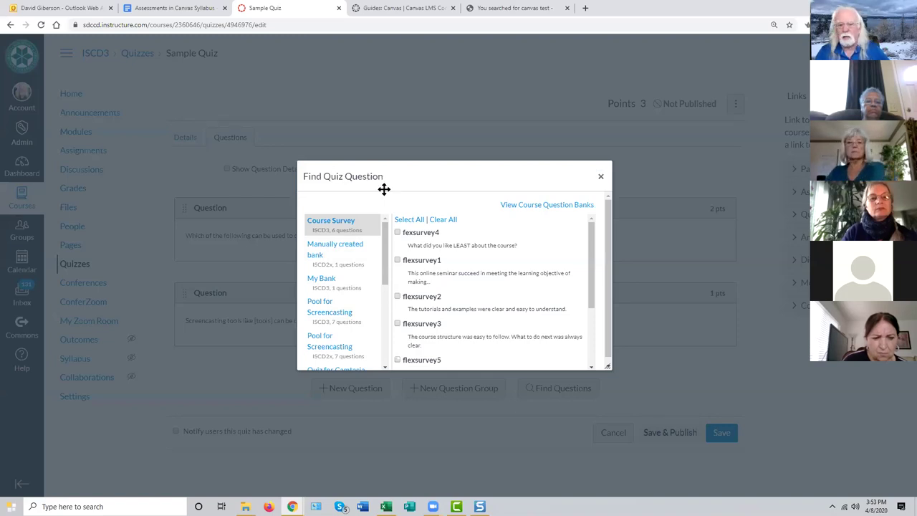
{"action": "left_click_drag", "start_coordinate": [384, 268], "coordinate": [384, 342]}
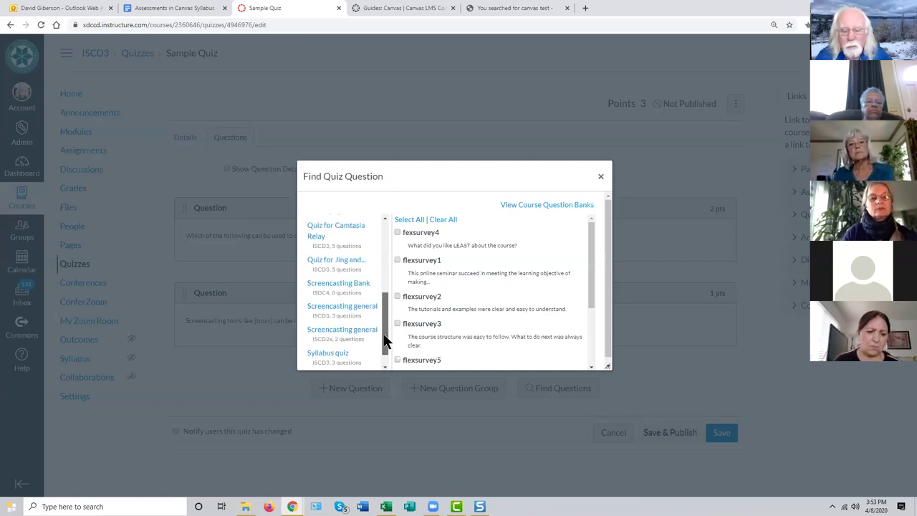
{"action": "left_click_drag", "start_coordinate": [384, 343], "coordinate": [390, 279]}
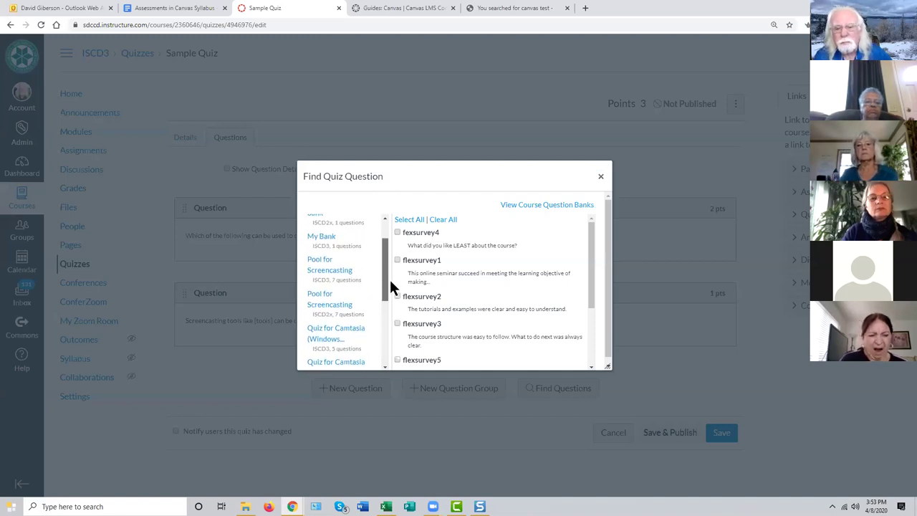
{"action": "left_click", "coordinate": [342, 277]}
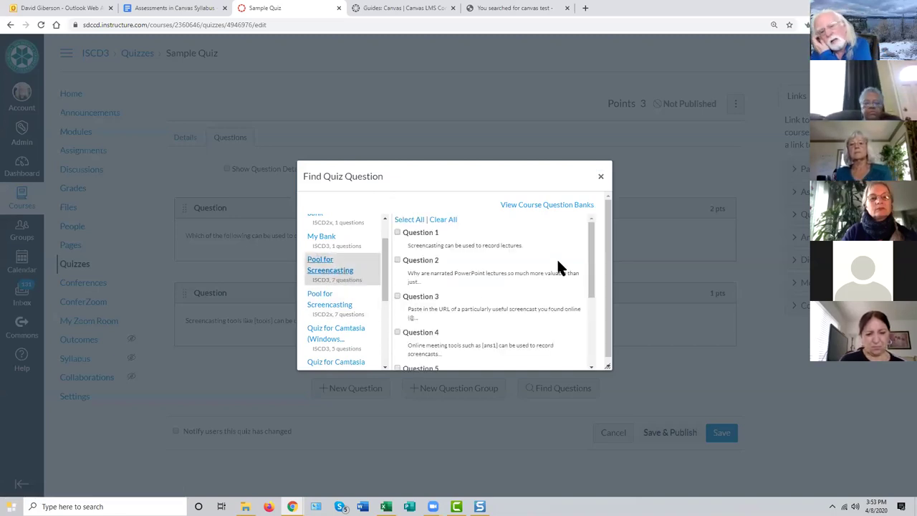
Step: Add Question 2 on narrated PowerPoint lectures and Question 4 on online meeting tools from the bank, without a group
{"action": "mouse_move", "coordinate": [589, 286]}
{"action": "left_mouse_down"}
{"action": "mouse_move", "coordinate": [584, 345]}
{"action": "mouse_move", "coordinate": [588, 283]}
{"action": "left_mouse_up"}
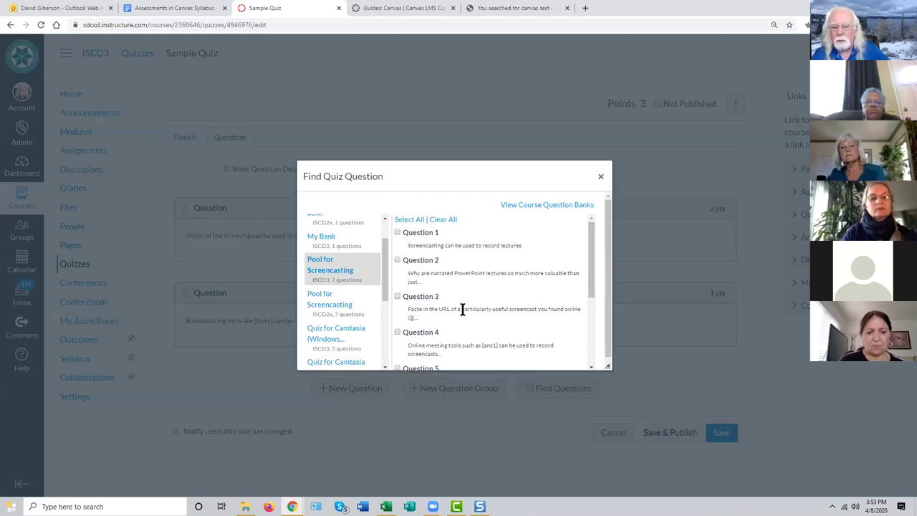
{"action": "left_click", "coordinate": [397, 261]}
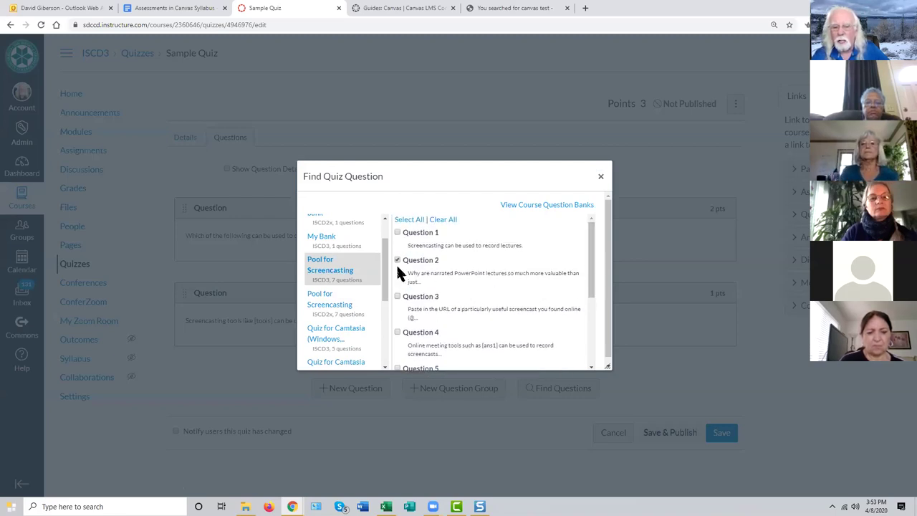
{"action": "left_click", "coordinate": [398, 333]}
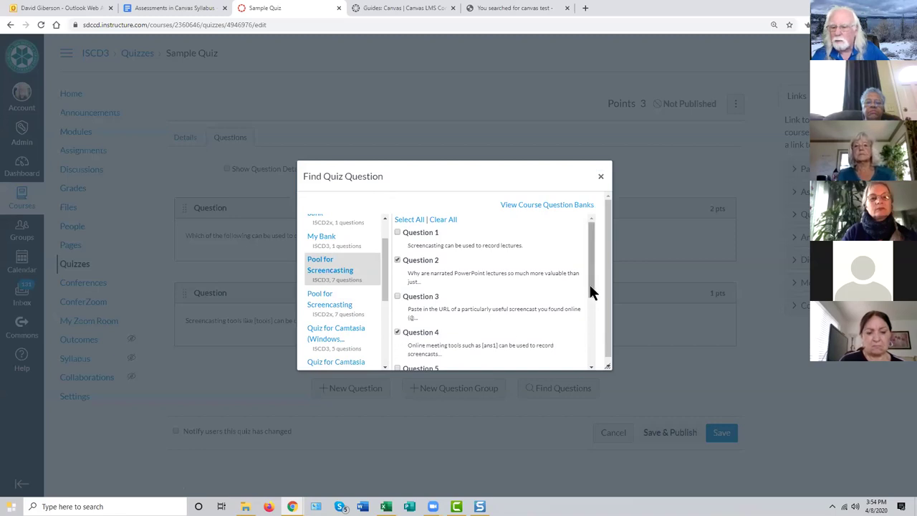
{"action": "left_click_drag", "start_coordinate": [589, 284], "coordinate": [588, 356]}
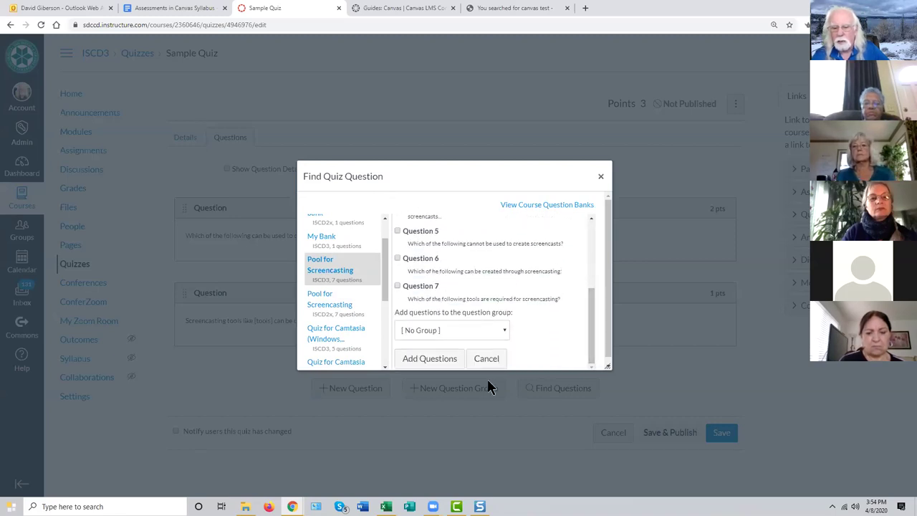
{"action": "left_click", "coordinate": [430, 358]}
{"action": "scroll", "coordinate": [439, 367], "scroll_direction": "down", "scroll_amount": 2}
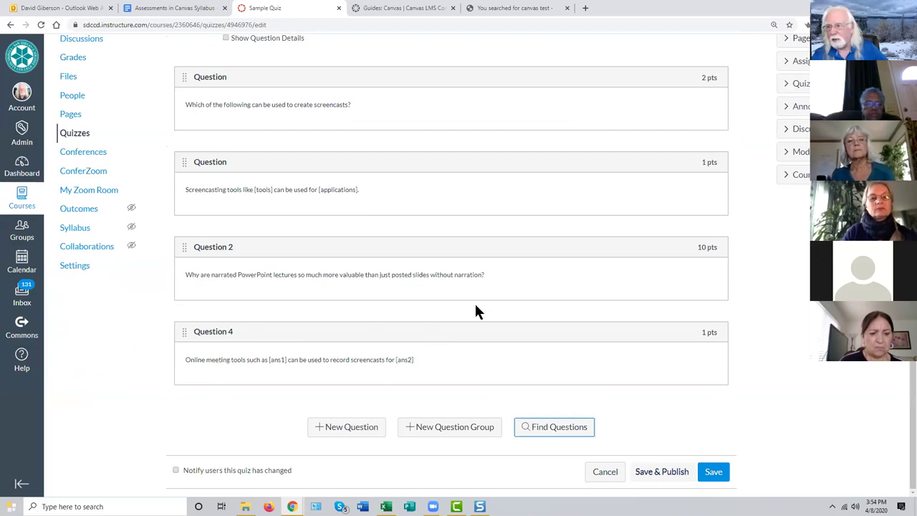
{"action": "scroll", "coordinate": [475, 310], "scroll_direction": "up", "scroll_amount": 2}
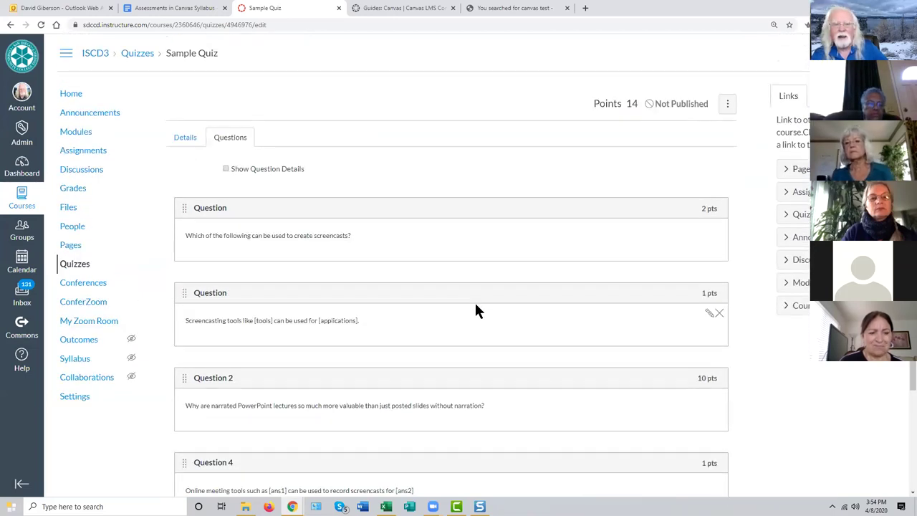
{"action": "scroll", "coordinate": [571, 307], "scroll_direction": "down", "scroll_amount": 2}
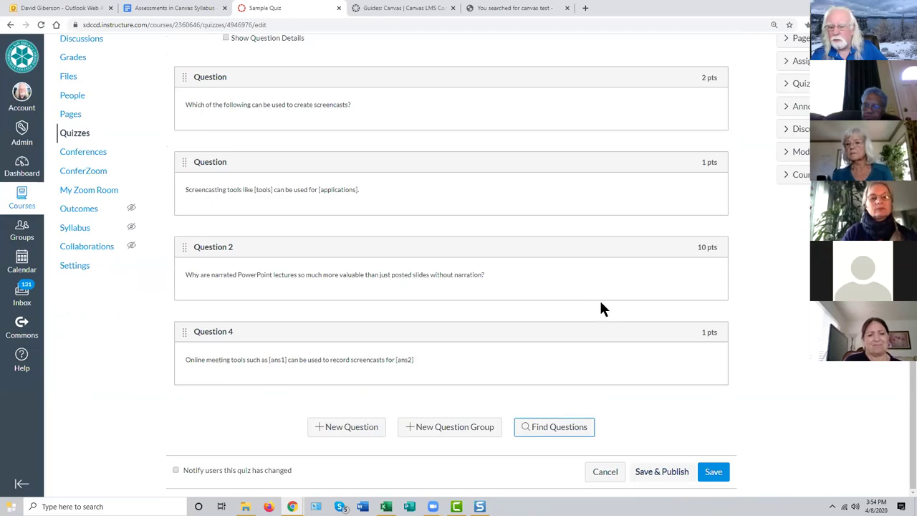
Step: Add Question 7 about the "Flipped" classroom from the ISCD3 "Screencasting general" bank to the quiz, without a group
{"action": "left_click", "coordinate": [543, 433]}
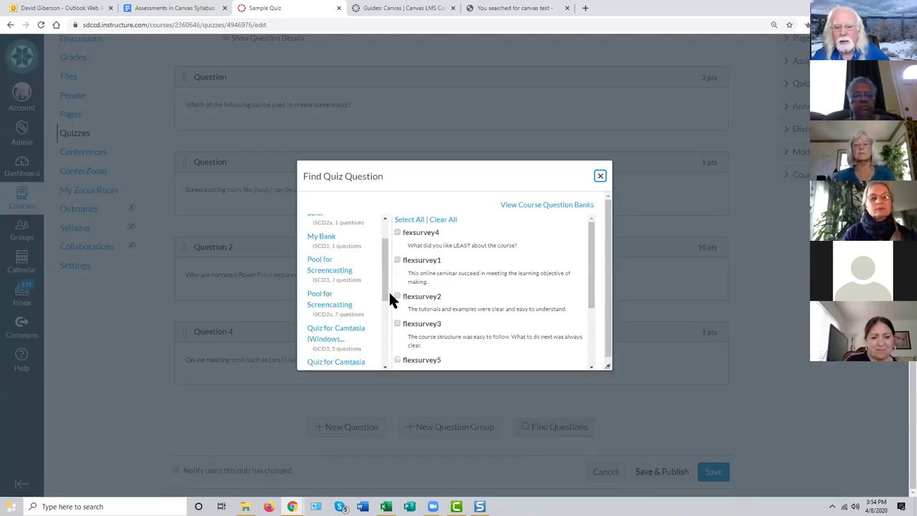
{"action": "left_click_drag", "start_coordinate": [384, 291], "coordinate": [381, 356]}
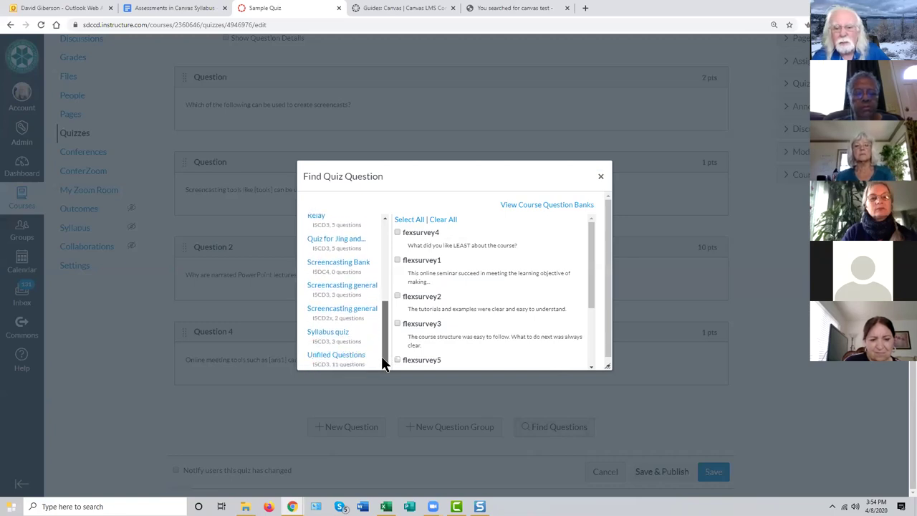
{"action": "left_click", "coordinate": [358, 290]}
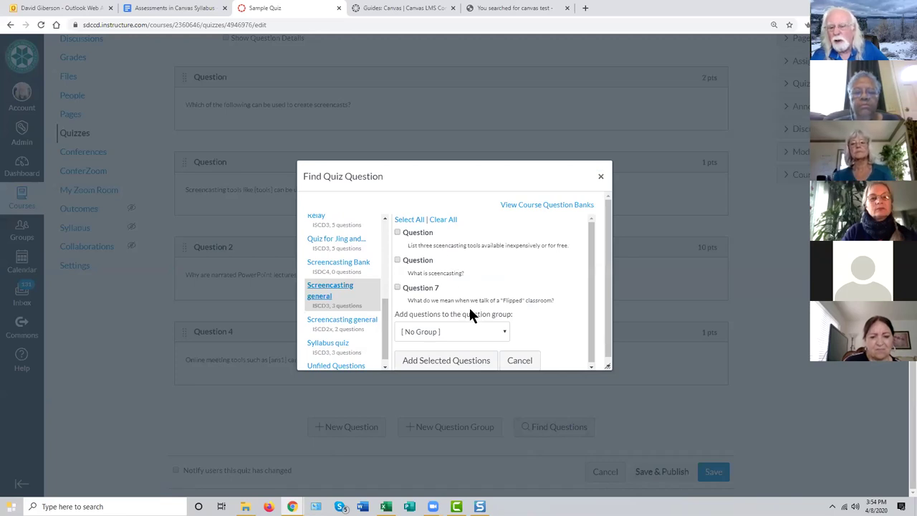
{"action": "left_click", "coordinate": [397, 287]}
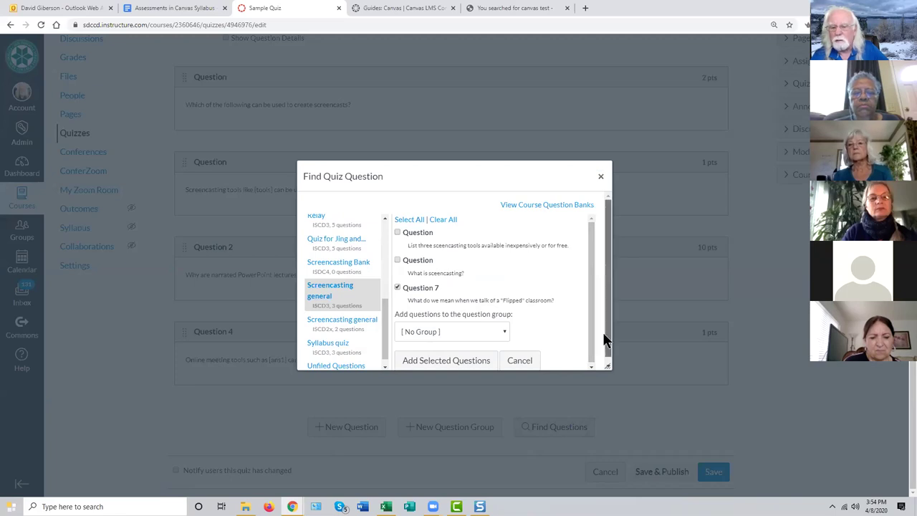
{"action": "scroll", "coordinate": [606, 337], "scroll_direction": "down", "scroll_amount": 1}
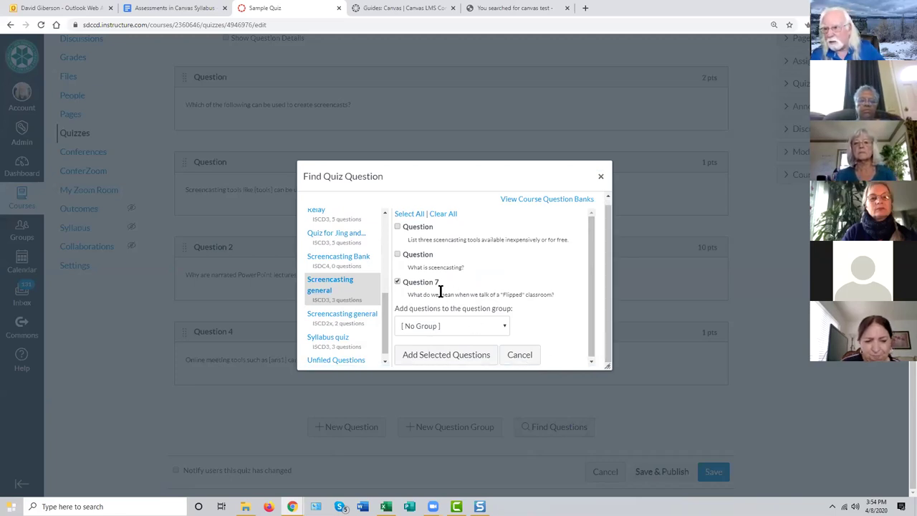
{"action": "left_click", "coordinate": [398, 282]}
{"action": "left_click", "coordinate": [439, 356]}
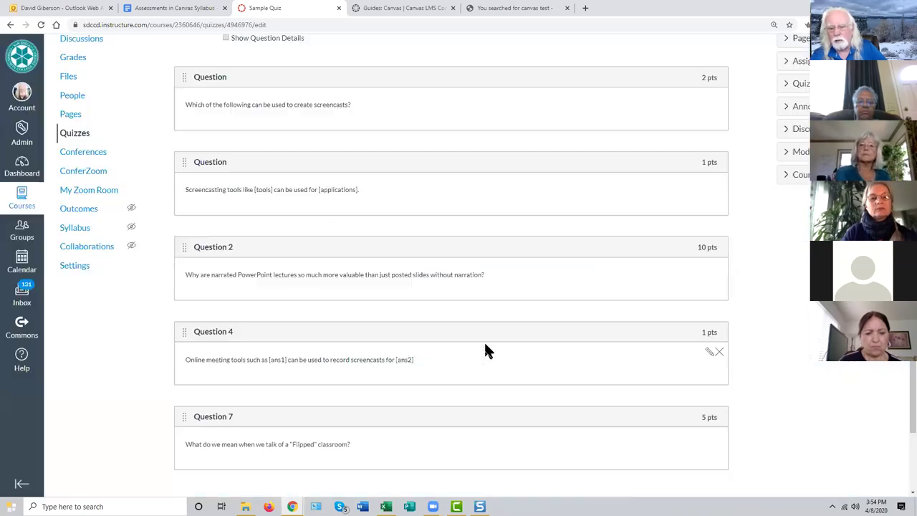
Step: Review the quiz's full question list, checking the point value of each question and the quiz's total points
{"action": "scroll", "coordinate": [825, 385], "scroll_direction": "down", "scroll_amount": 2}
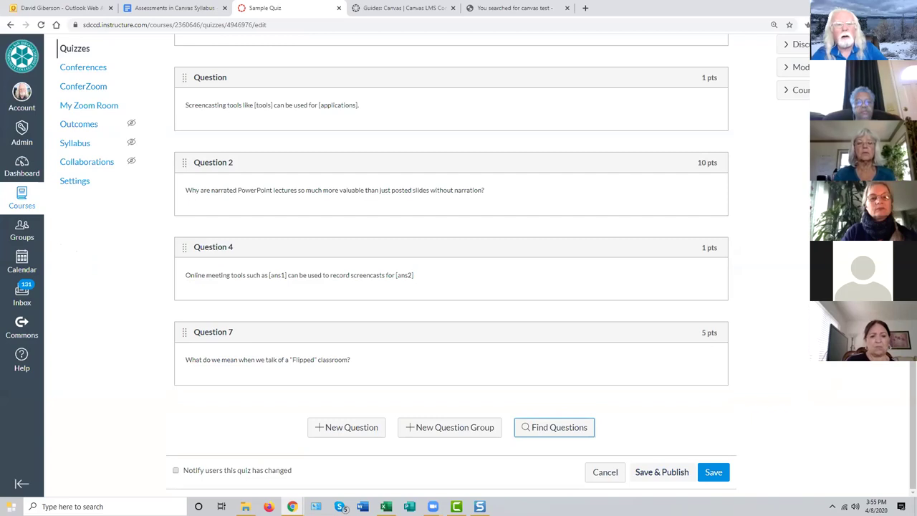
{"action": "scroll", "coordinate": [612, 331], "scroll_direction": "up", "scroll_amount": 1}
{"action": "scroll", "coordinate": [610, 320], "scroll_direction": "up", "scroll_amount": 3}
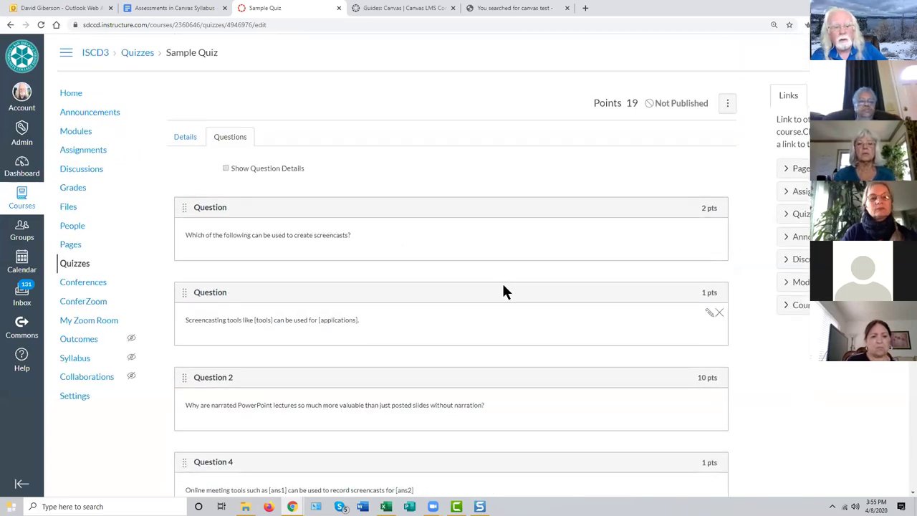
{"action": "scroll", "coordinate": [502, 281], "scroll_direction": "down", "scroll_amount": 4}
{"action": "mouse_move", "coordinate": [506, 290]}
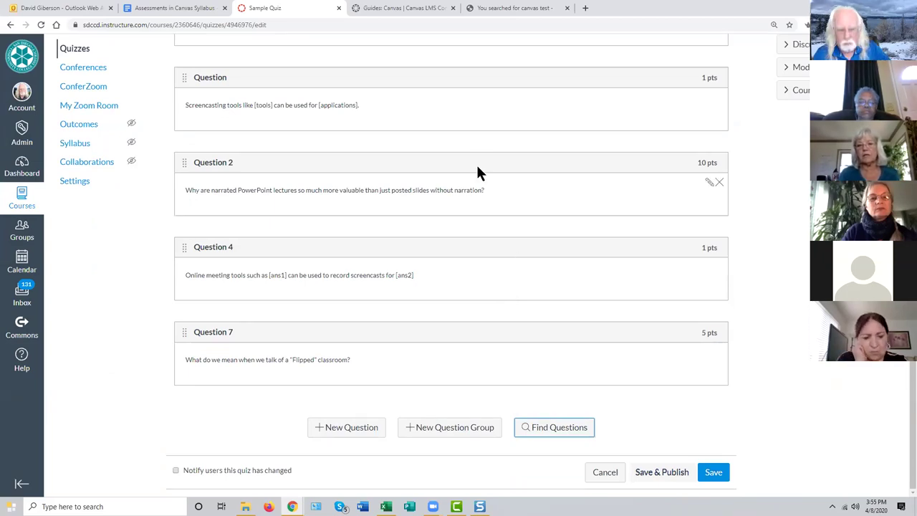
{"action": "scroll", "coordinate": [477, 172], "scroll_direction": "up", "scroll_amount": 3}
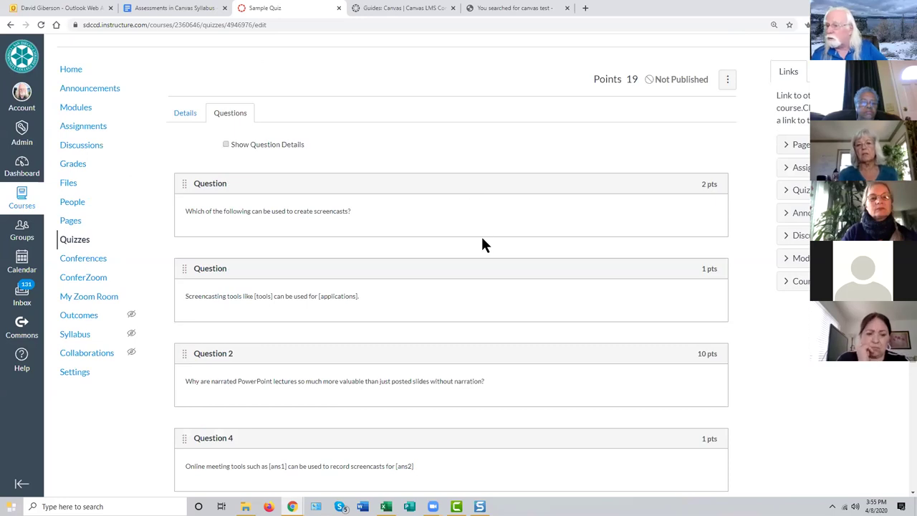
{"action": "scroll", "coordinate": [479, 271], "scroll_direction": "down", "scroll_amount": 2}
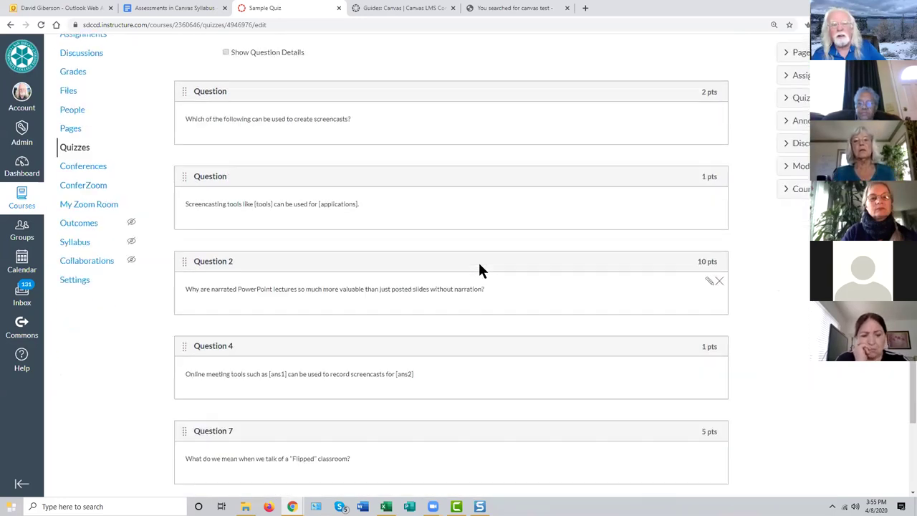
{"action": "scroll", "coordinate": [480, 270], "scroll_direction": "up", "scroll_amount": 2}
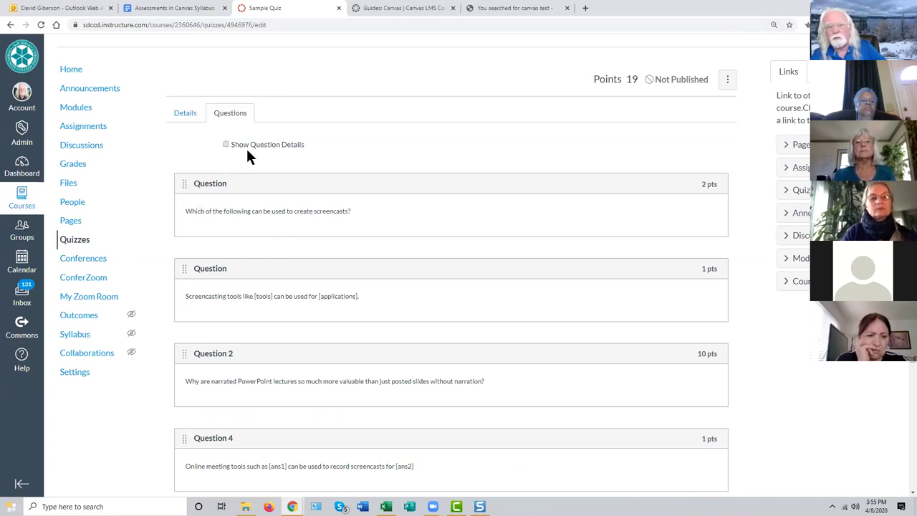
Step: Show the question details and look through the answers of every question in the quiz
{"action": "left_click", "coordinate": [225, 146]}
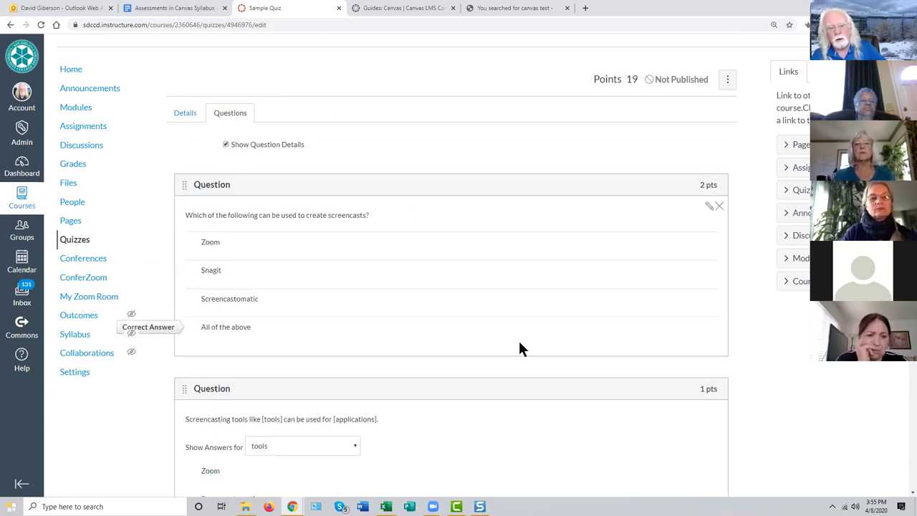
{"action": "scroll", "coordinate": [521, 337], "scroll_direction": "down", "scroll_amount": 3}
{"action": "scroll", "coordinate": [522, 341], "scroll_direction": "down", "scroll_amount": 5}
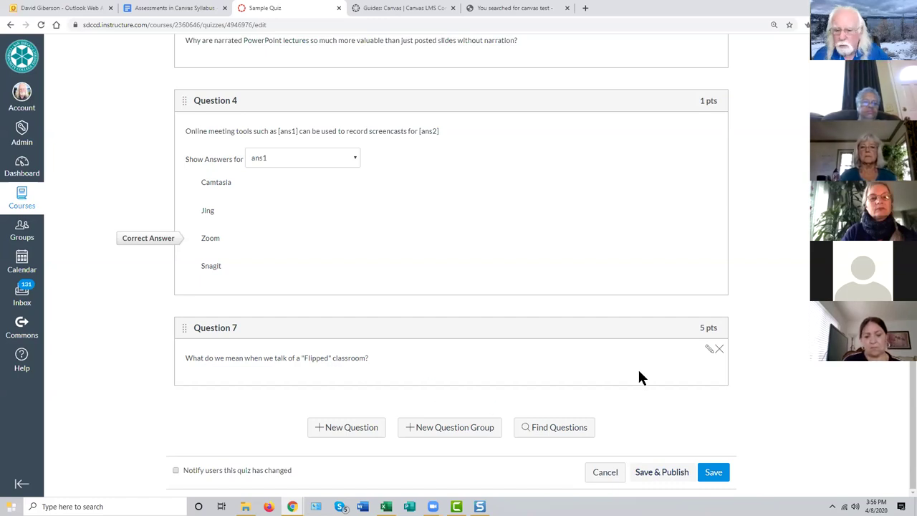
Step: Start a new question group named "Group 1" and link it to the ISCD2x "Pool for Screencasting" question bank
{"action": "left_click", "coordinate": [461, 427]}
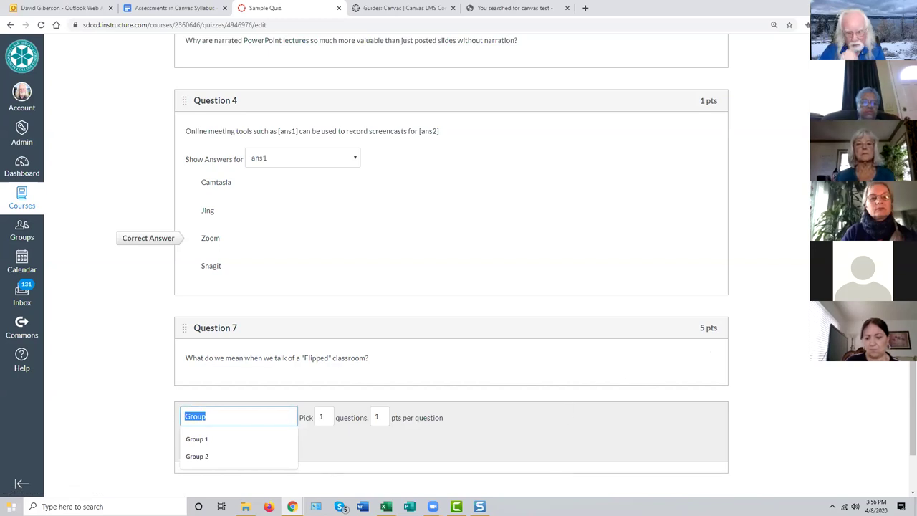
{"action": "scroll", "coordinate": [860, 360], "scroll_direction": "down", "scroll_amount": 1}
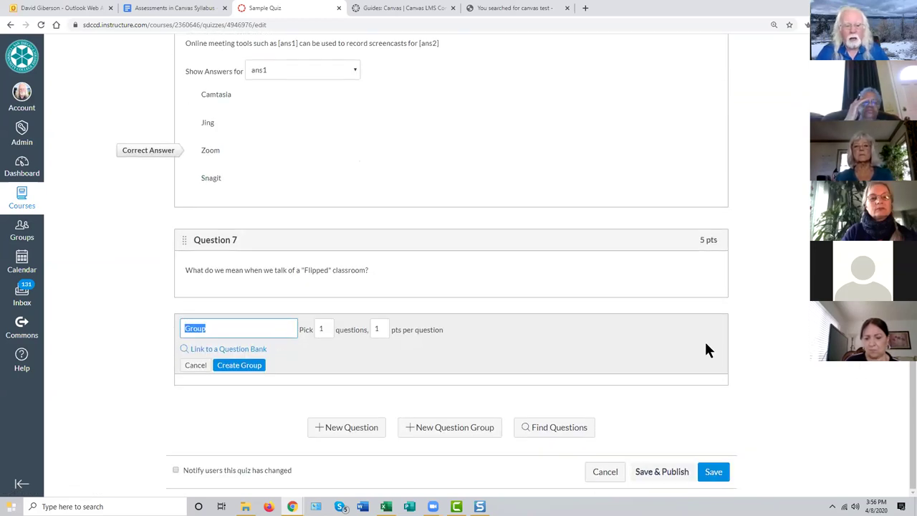
{"action": "left_click", "coordinate": [217, 329]}
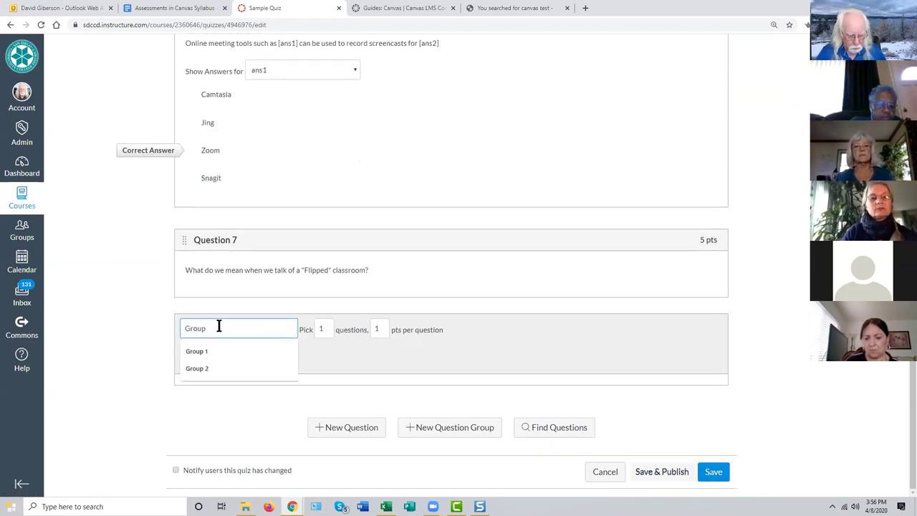
{"action": "type", "text": "1"}
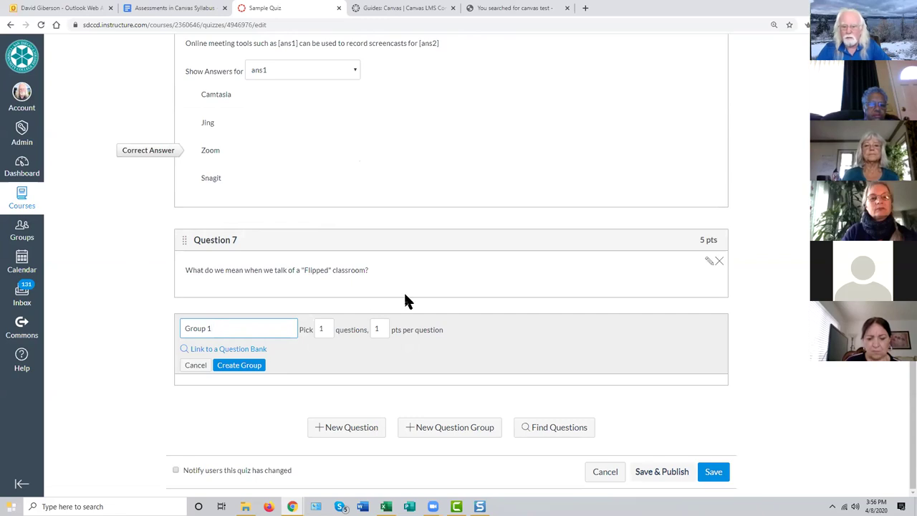
{"action": "left_click", "coordinate": [244, 348]}
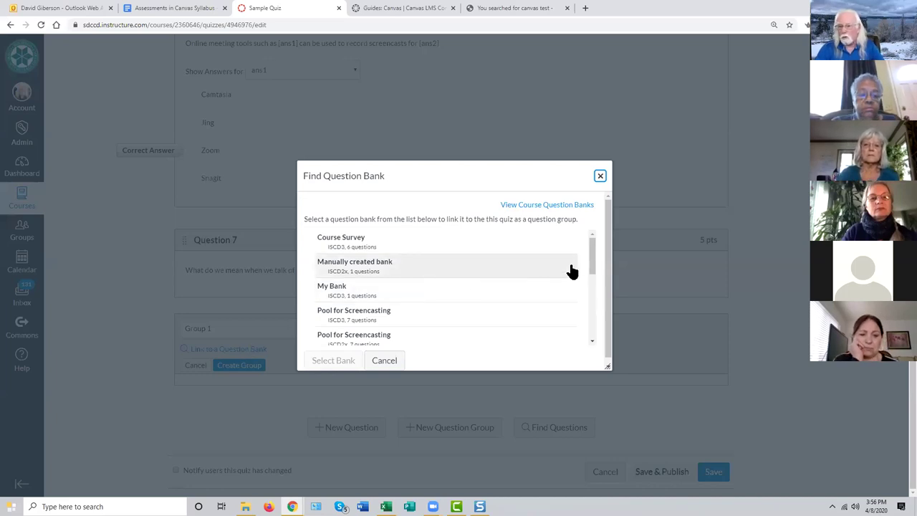
{"action": "left_click_drag", "start_coordinate": [590, 265], "coordinate": [604, 285]}
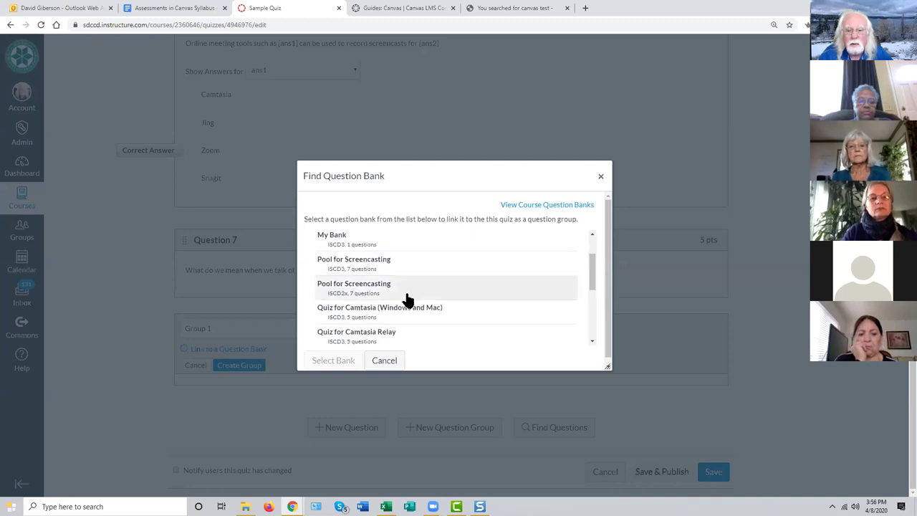
{"action": "left_click", "coordinate": [369, 287]}
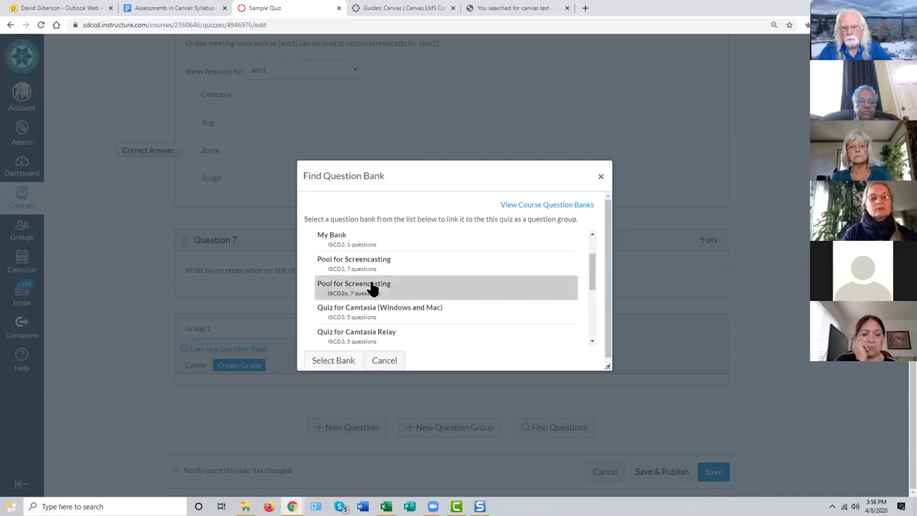
{"action": "left_click", "coordinate": [331, 364]}
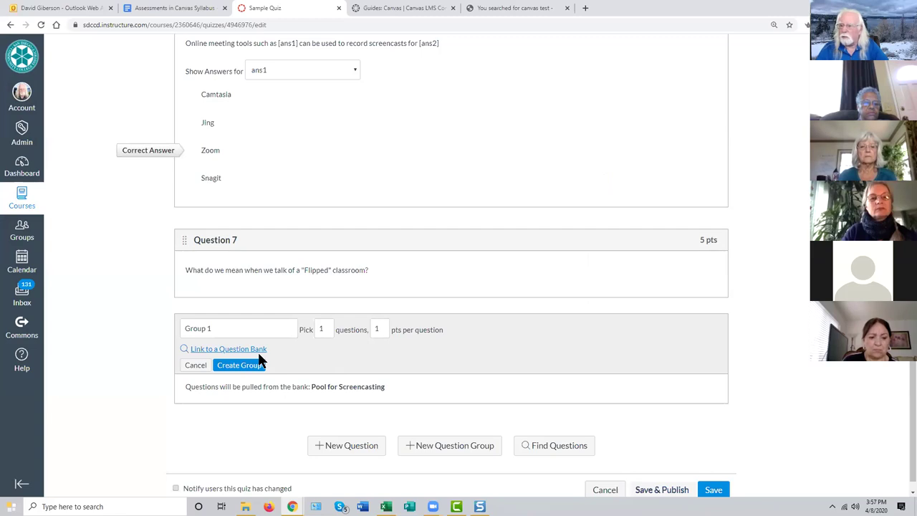
Step: Set Group 1 to pick 3 questions at 2 points per question and create the group
{"action": "left_click", "coordinate": [319, 328]}
{"action": "type", "text": "3"}
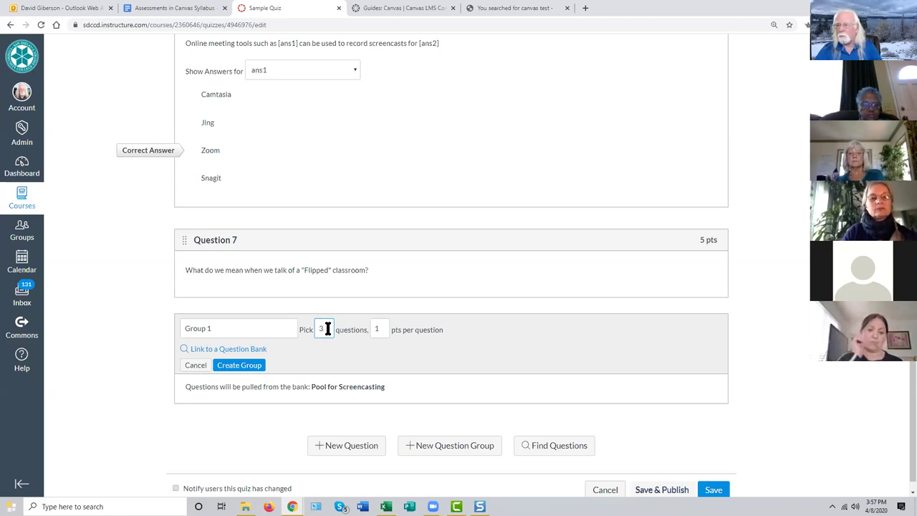
{"action": "left_click", "coordinate": [373, 329]}
{"action": "type", "text": "2"}
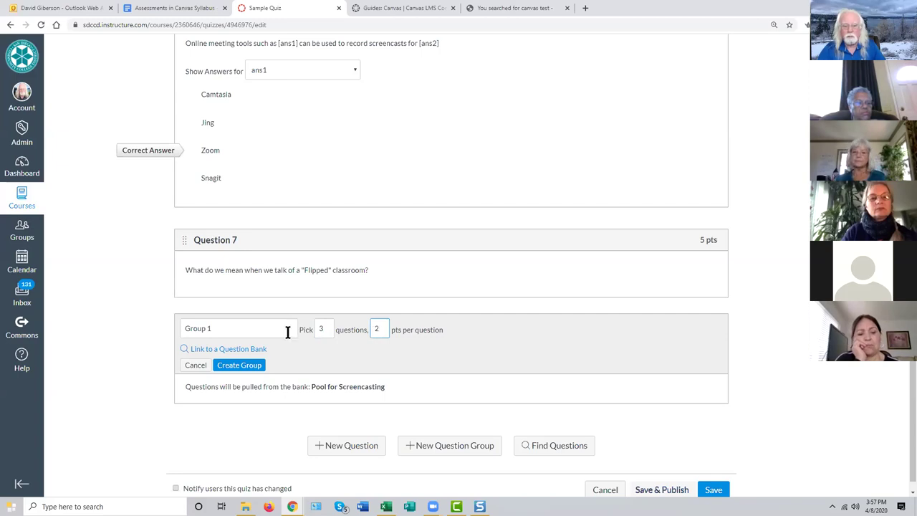
{"action": "left_click", "coordinate": [243, 366]}
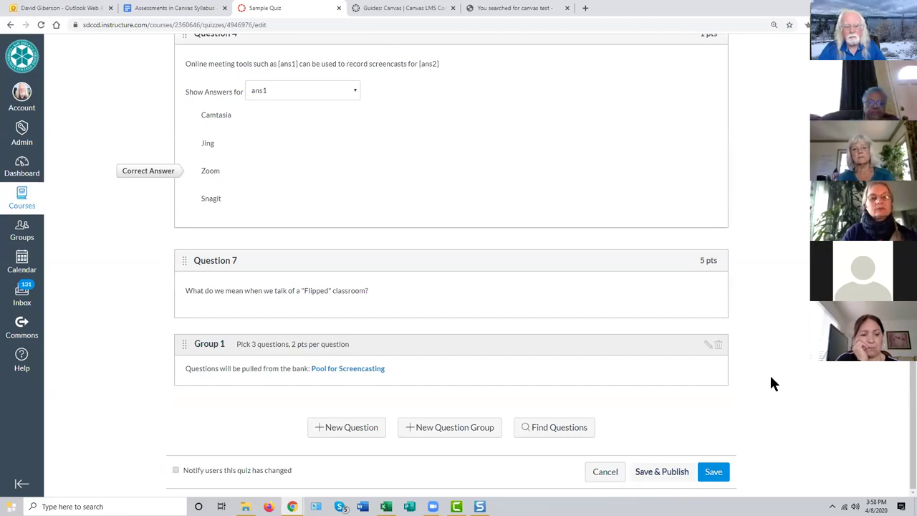
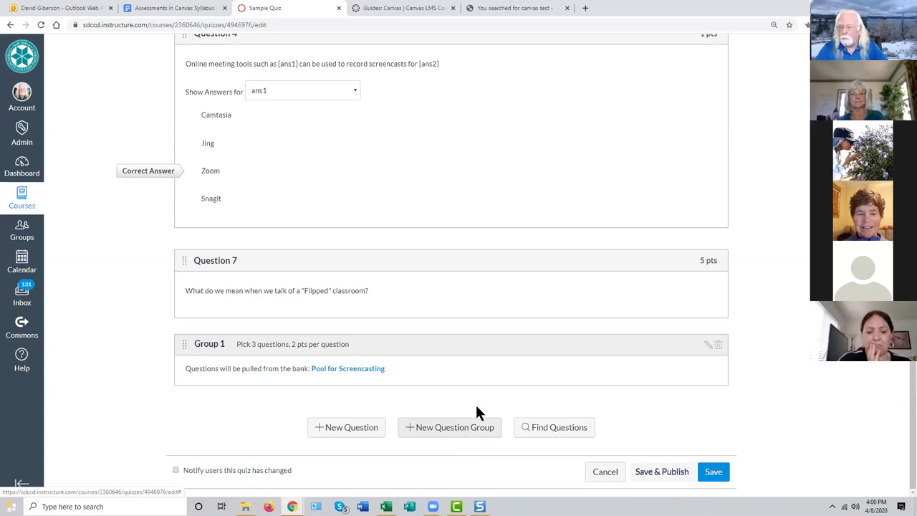
Step: Start a second question group below Group 1 and link it to the ISCD3 "Screencasting general" question bank
{"action": "left_click", "coordinate": [446, 428]}
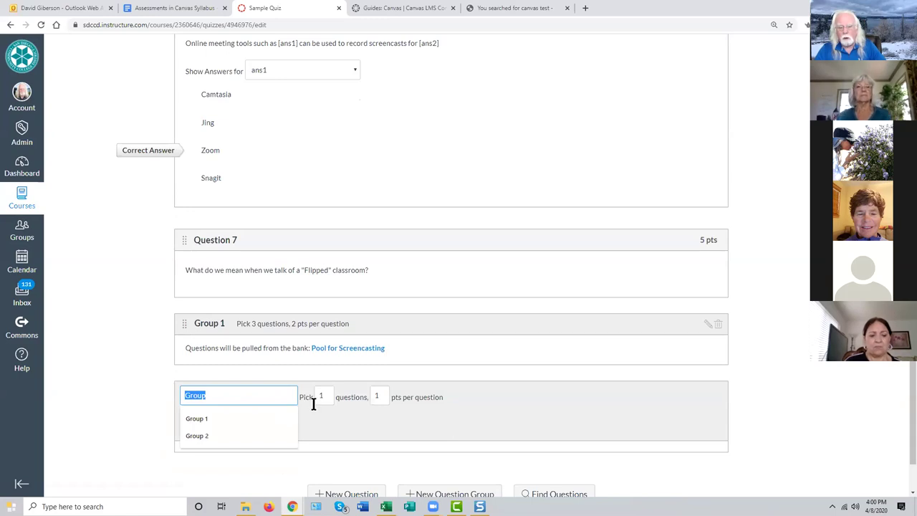
{"action": "scroll", "coordinate": [401, 408], "scroll_direction": "down", "scroll_amount": 1}
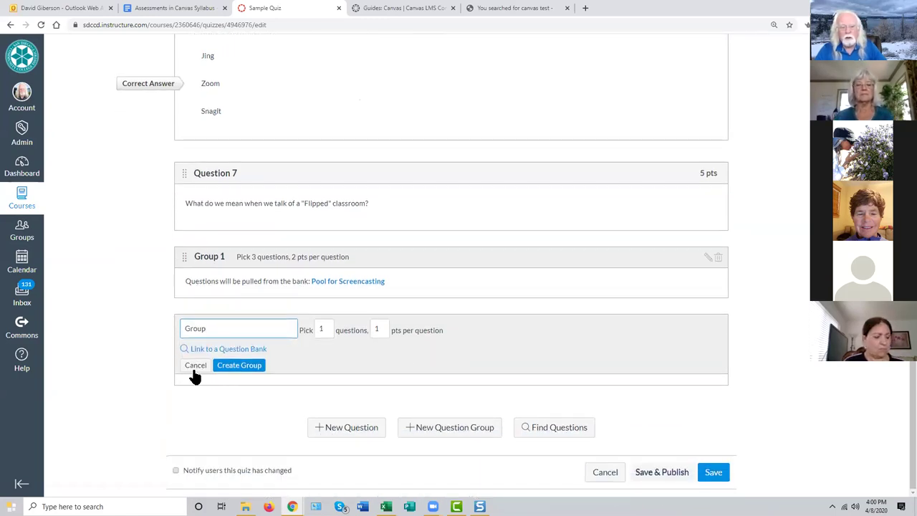
{"action": "left_click", "coordinate": [226, 348]}
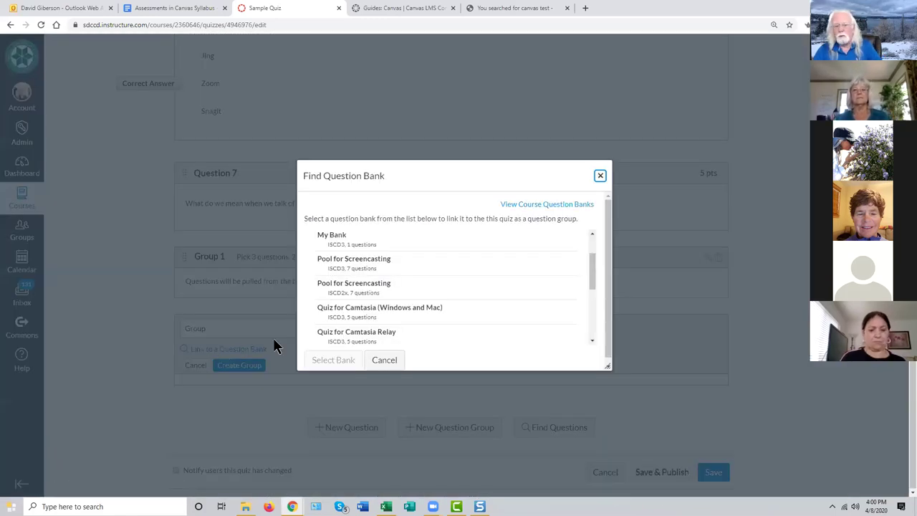
{"action": "left_click_drag", "start_coordinate": [588, 277], "coordinate": [591, 323]}
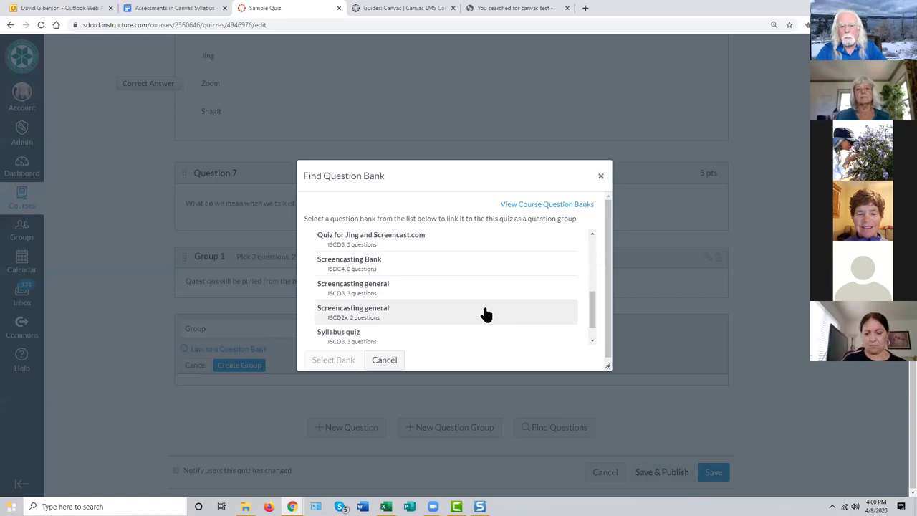
{"action": "left_click", "coordinate": [358, 287]}
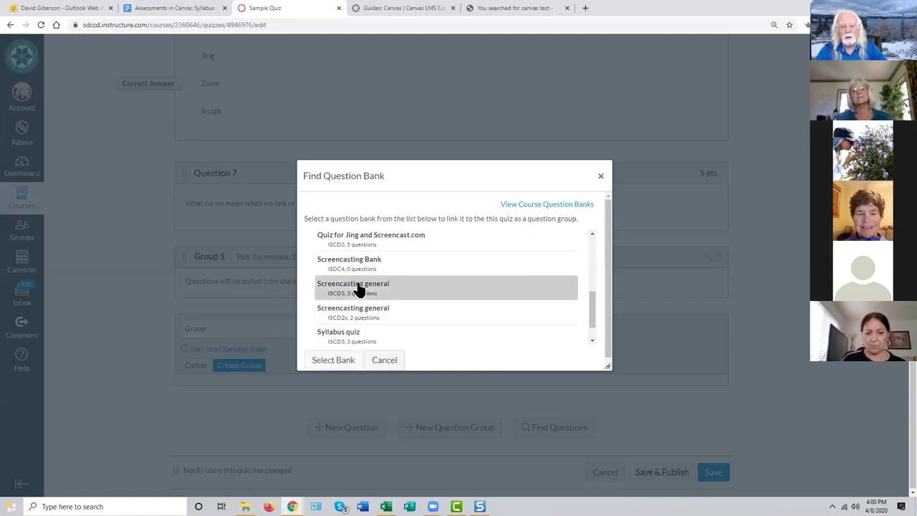
{"action": "left_click", "coordinate": [337, 360]}
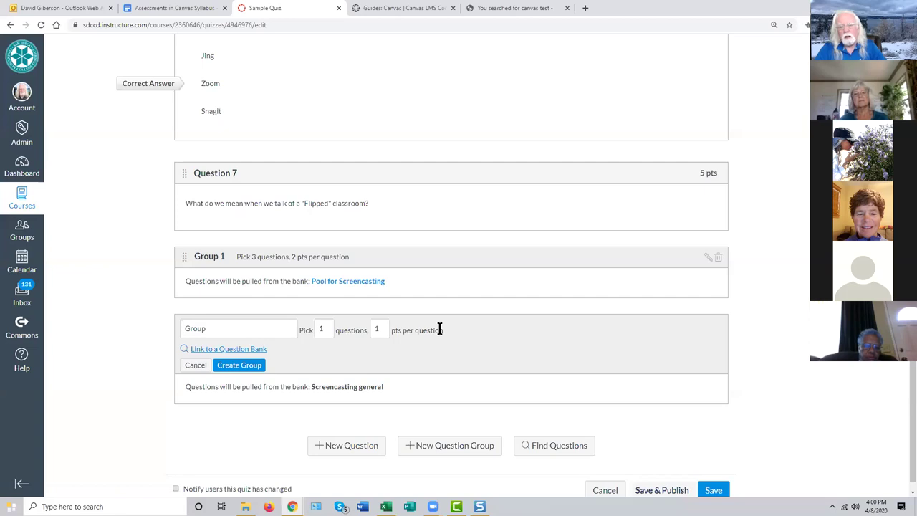
Step: Create the second group as "Group 2" with 10 points per question, and save and publish the quiz
{"action": "left_click", "coordinate": [379, 328]}
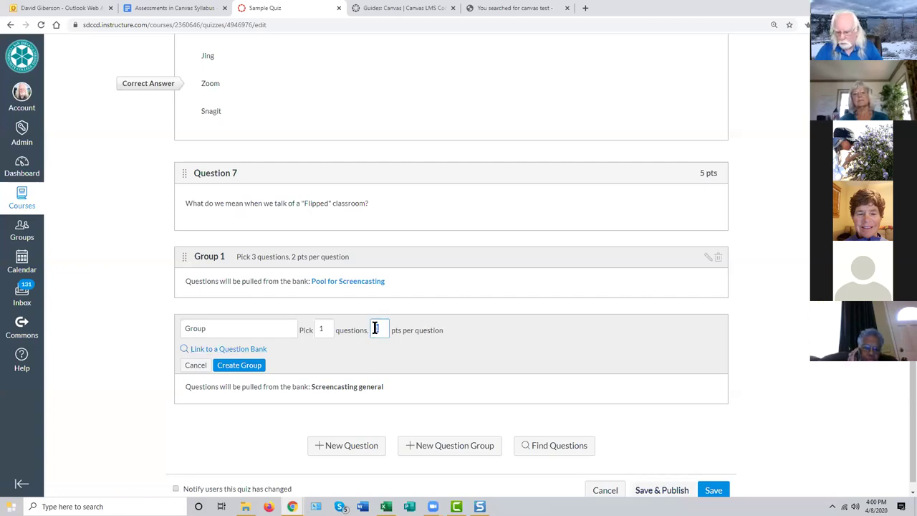
{"action": "type", "text": "0"}
{"action": "scroll", "coordinate": [753, 385], "scroll_direction": "down", "scroll_amount": 1}
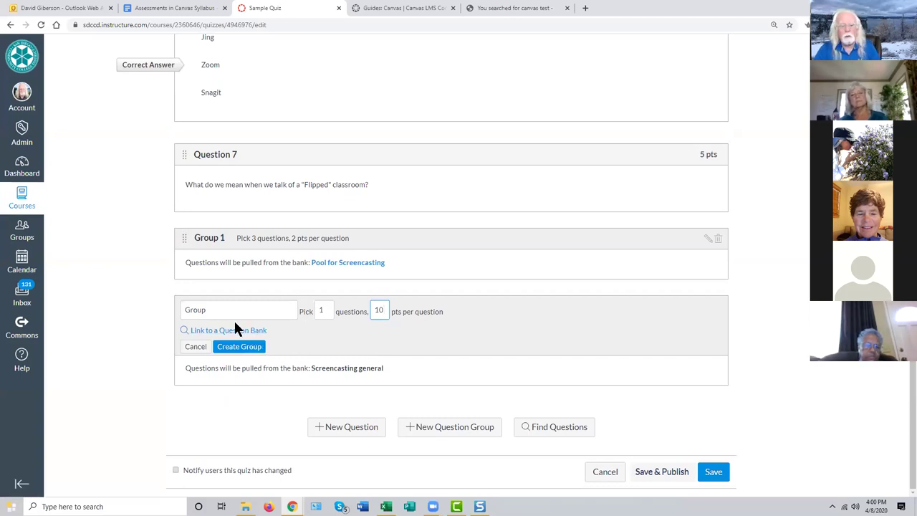
{"action": "left_click", "coordinate": [217, 309]}
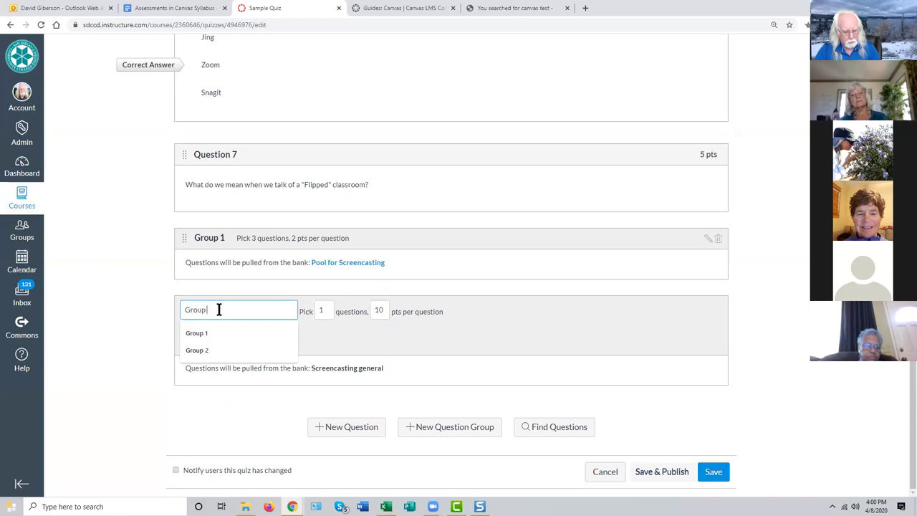
{"action": "type", "text": "2"}
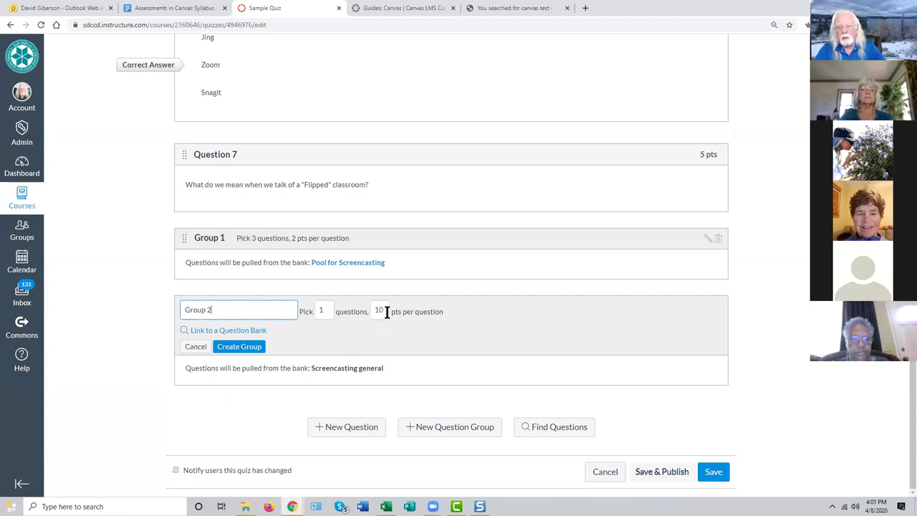
{"action": "left_click", "coordinate": [255, 348]}
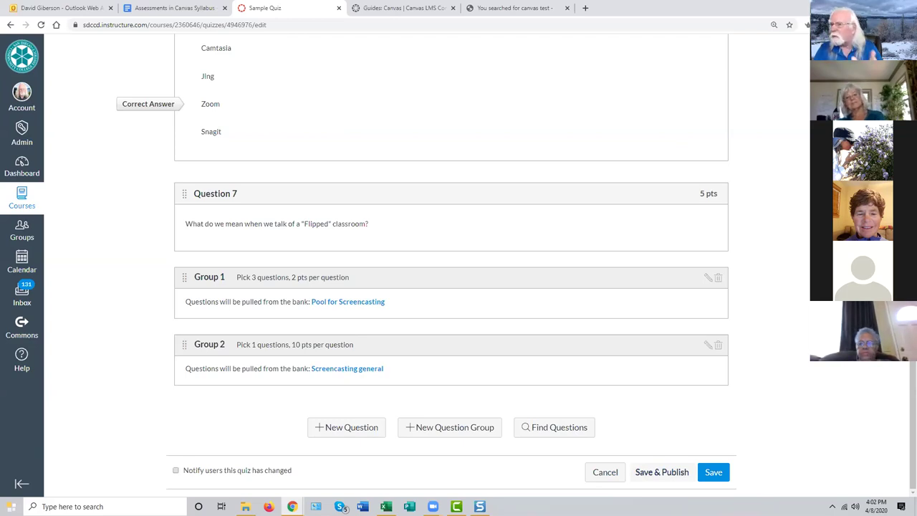
{"action": "left_click", "coordinate": [664, 472]}
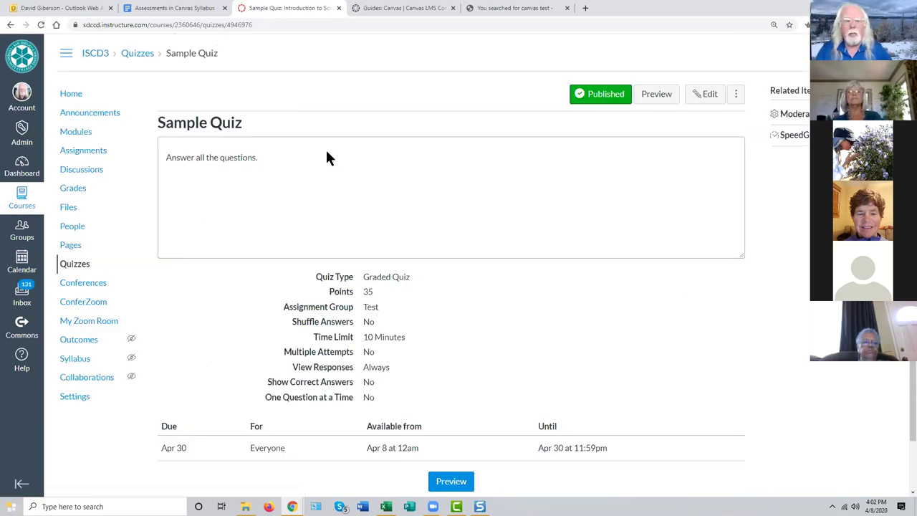
Step: Go from the course's quizzes to its question banks and add a bank named "New Bank"
{"action": "left_click", "coordinate": [81, 268]}
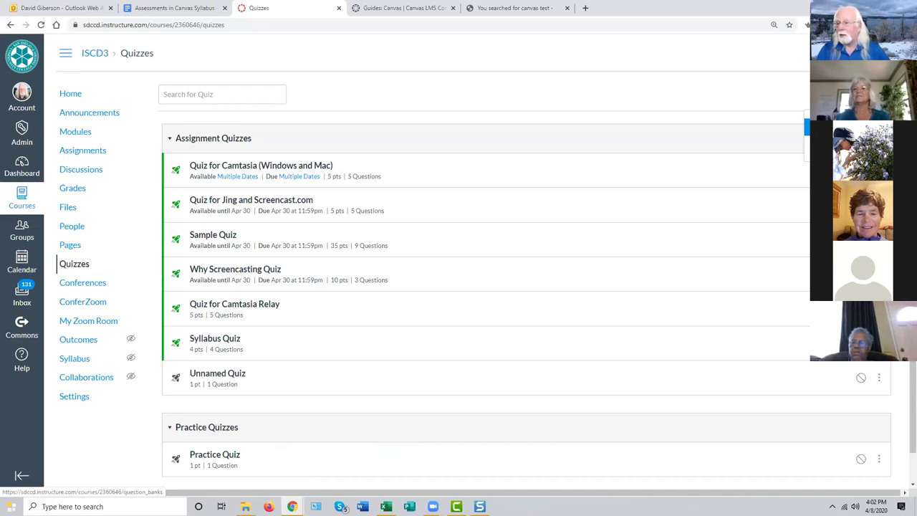
{"action": "left_click", "coordinate": [845, 126]}
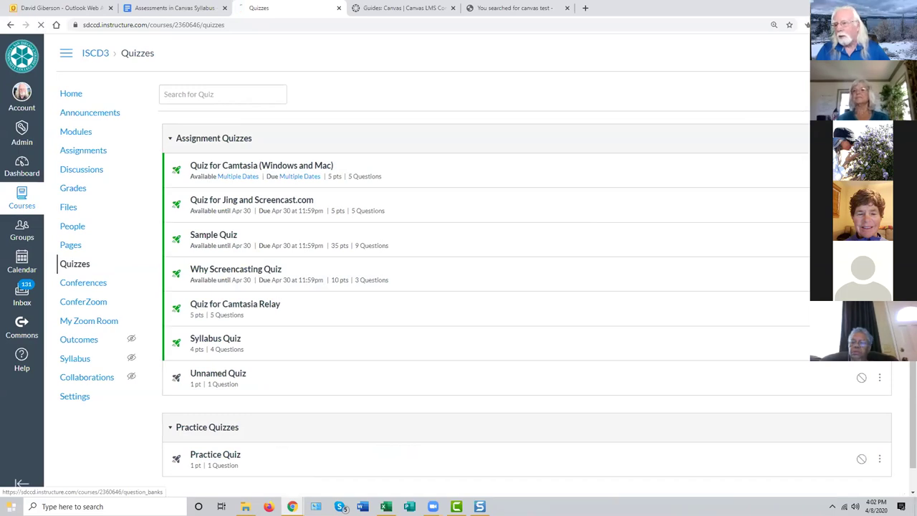
{"action": "scroll", "coordinate": [662, 178], "scroll_direction": "down", "scroll_amount": 1}
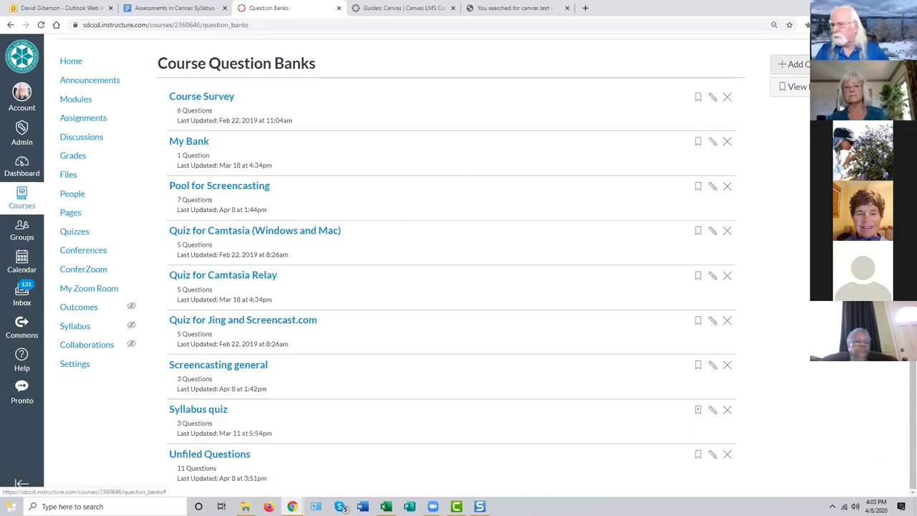
{"action": "left_click", "coordinate": [791, 63]}
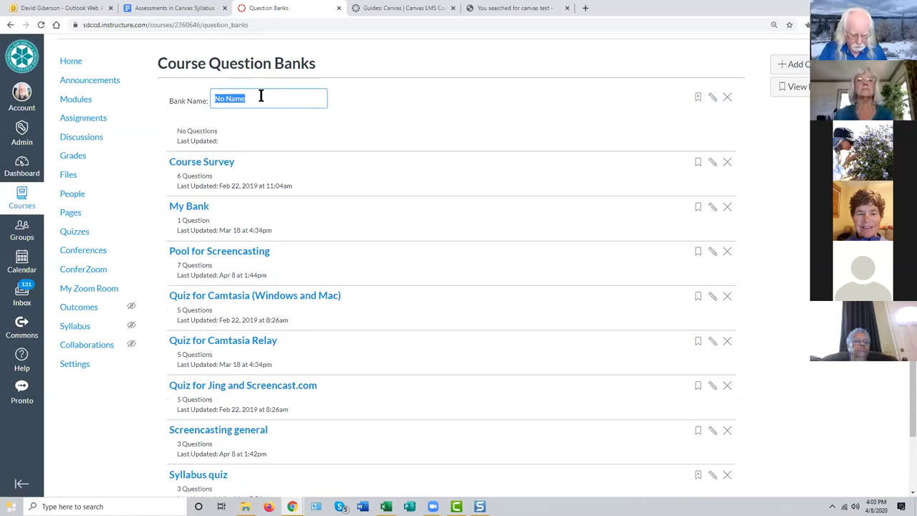
{"action": "type", "text": "New Ban"}
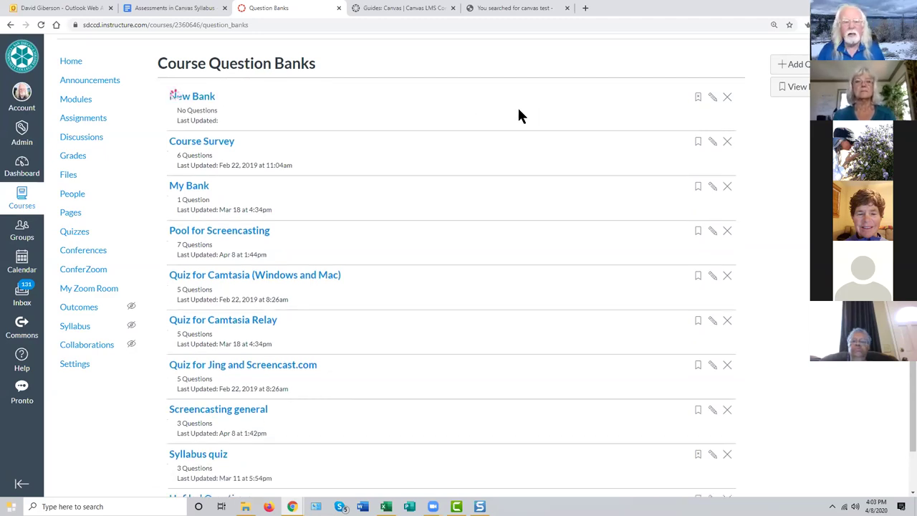
Step: View the contents of New Bank, and look through the questions in the "Pool for Screencasting" bank
{"action": "left_click", "coordinate": [204, 104]}
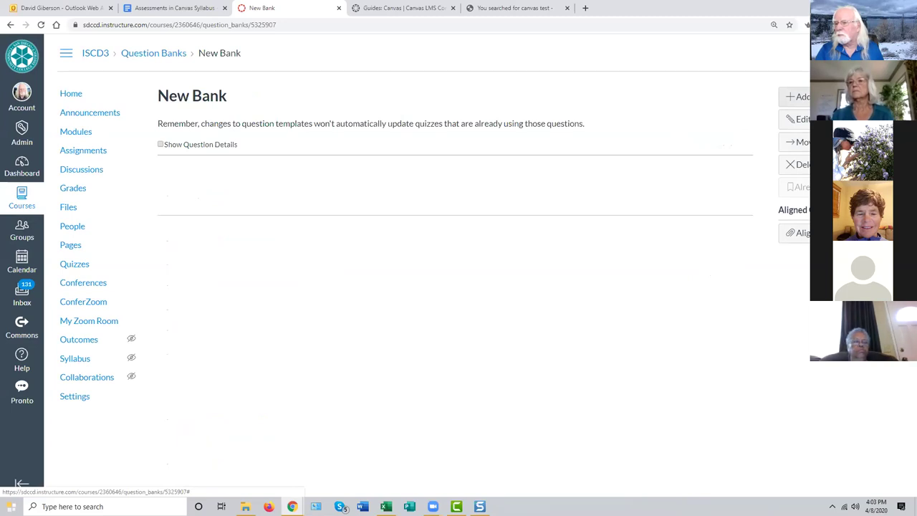
{"action": "left_click", "coordinate": [153, 54]}
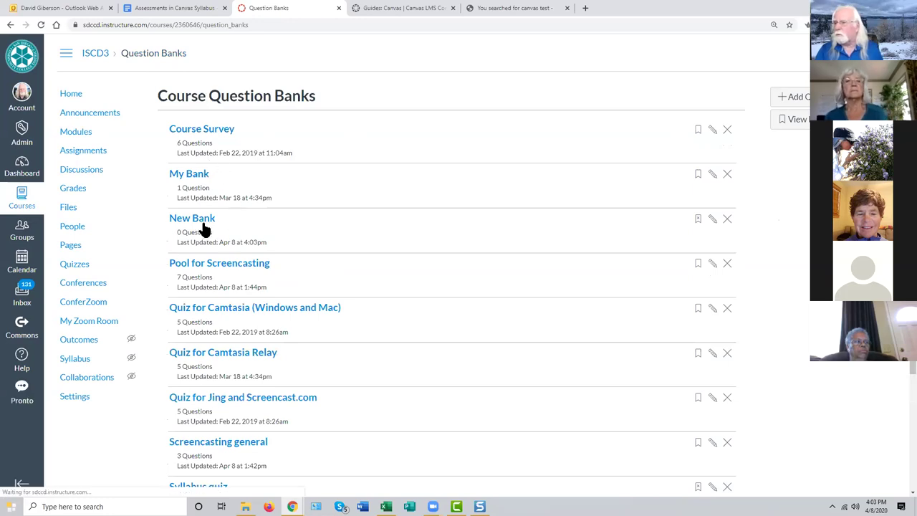
{"action": "left_click", "coordinate": [242, 264]}
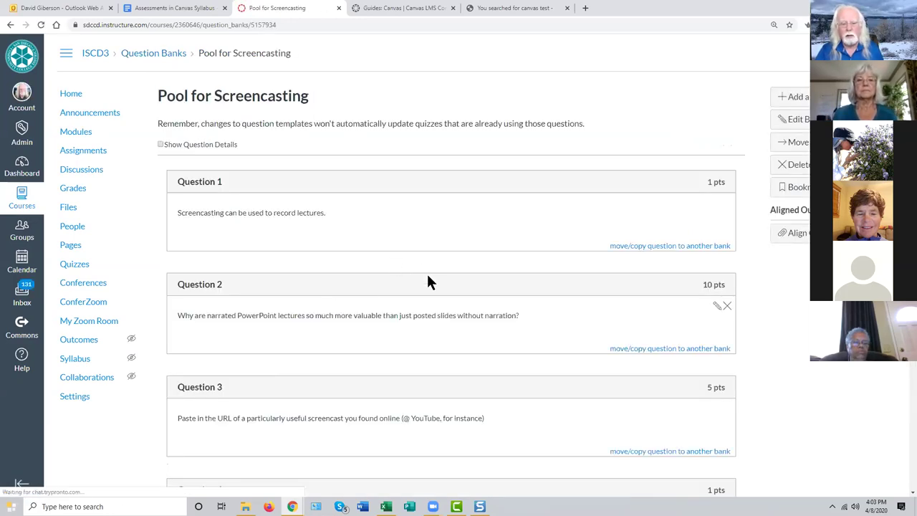
{"action": "scroll", "coordinate": [426, 271], "scroll_direction": "down", "scroll_amount": 3}
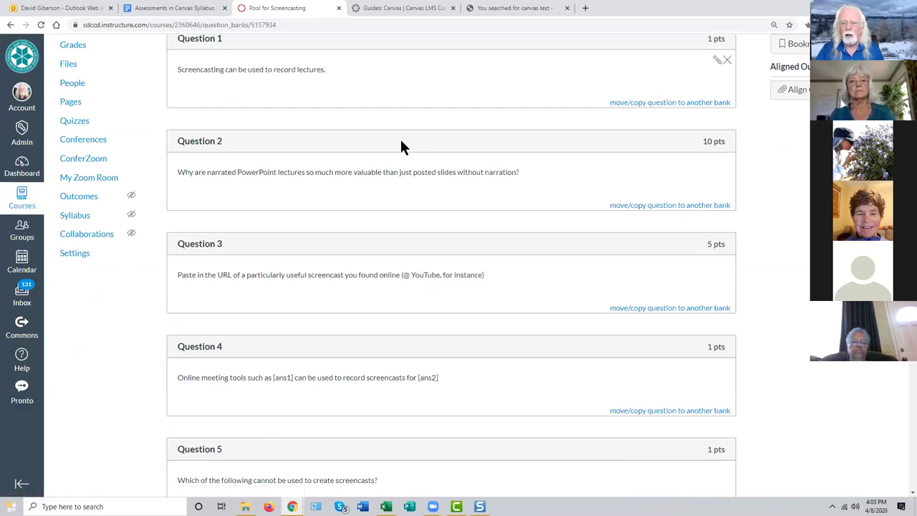
{"action": "scroll", "coordinate": [636, 100], "scroll_direction": "up", "scroll_amount": 3}
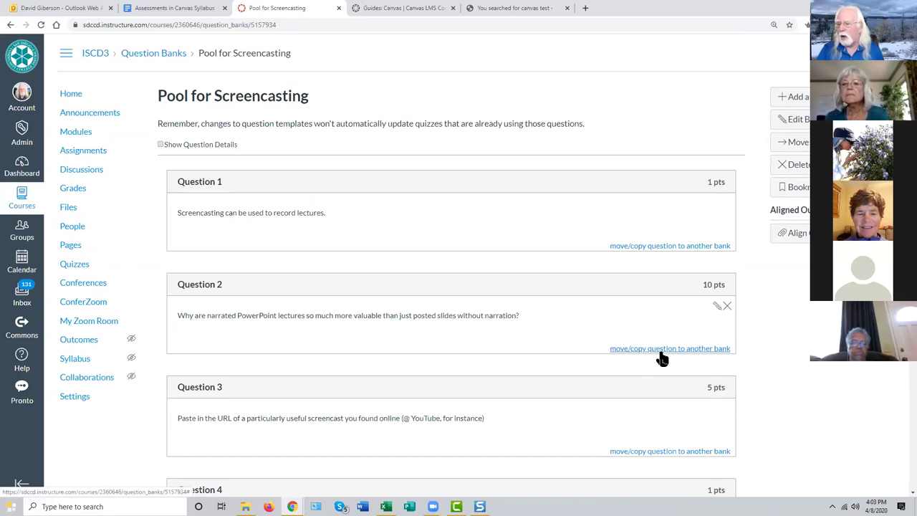
{"action": "scroll", "coordinate": [662, 358], "scroll_direction": "down", "scroll_amount": 2}
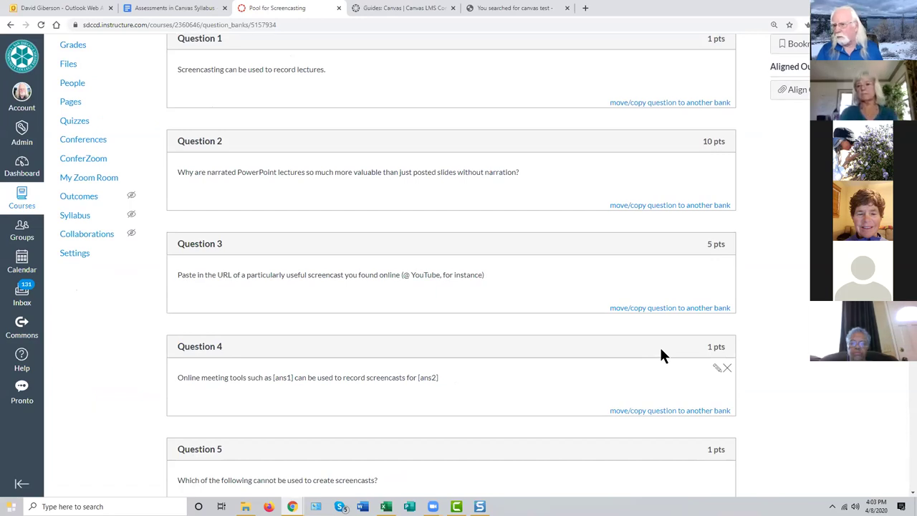
Step: Copy Question 3 of the "Pool for Screencasting" bank to New Bank, keeping a copy in the original bank as well
{"action": "left_click", "coordinate": [673, 309]}
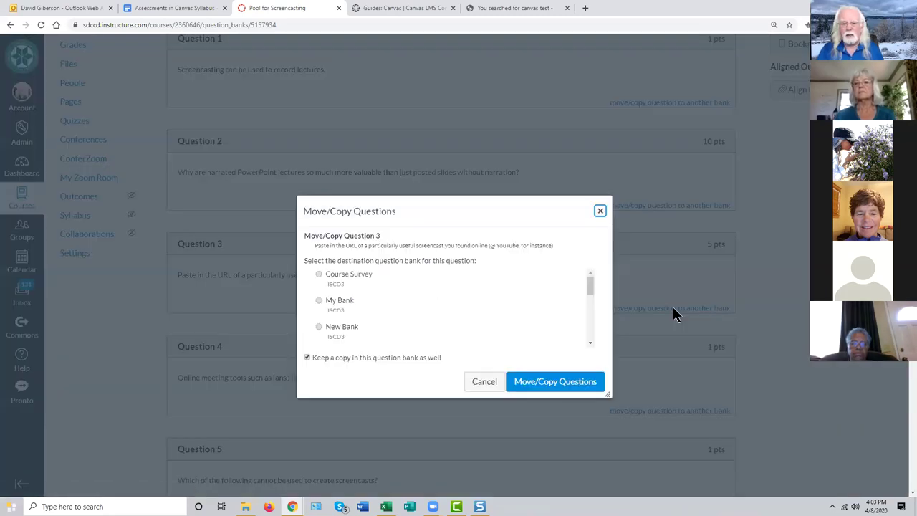
{"action": "scroll", "coordinate": [369, 304], "scroll_direction": "down", "scroll_amount": 2}
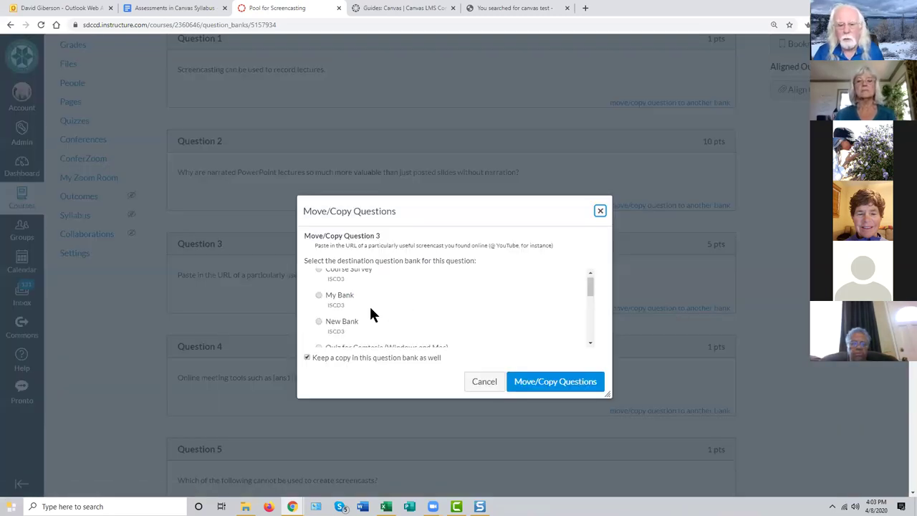
{"action": "scroll", "coordinate": [366, 304], "scroll_direction": "up", "scroll_amount": 2}
{"action": "left_click", "coordinate": [318, 328]}
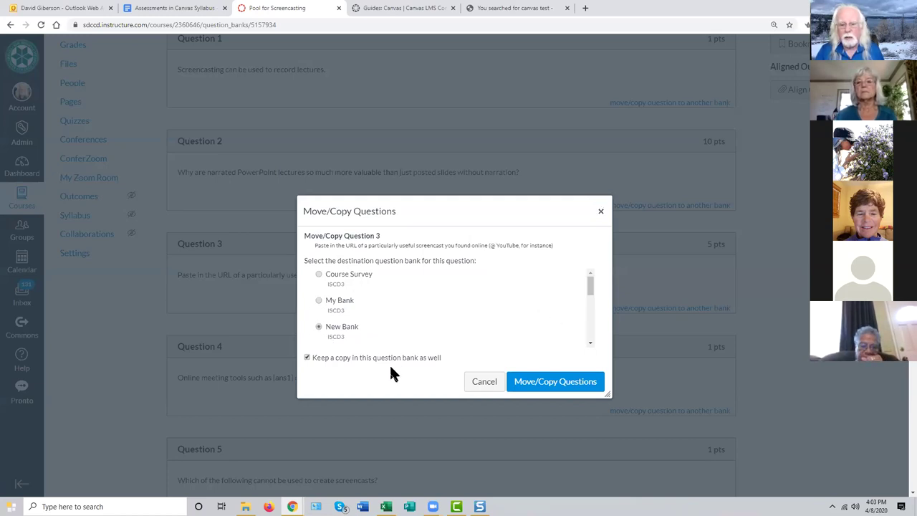
{"action": "left_click", "coordinate": [308, 358]}
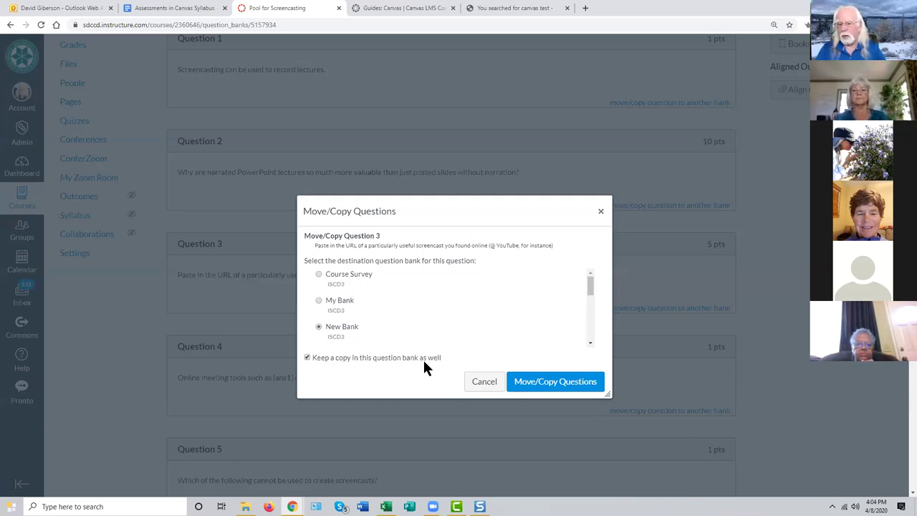
{"action": "left_click", "coordinate": [552, 385]}
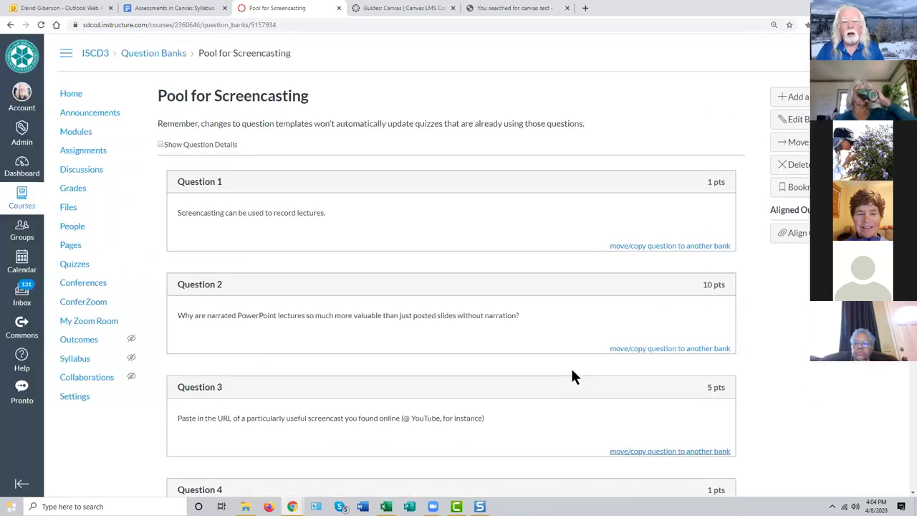
Step: Check the contents of New Bank and return to the course's question bank list
{"action": "left_click", "coordinate": [164, 56]}
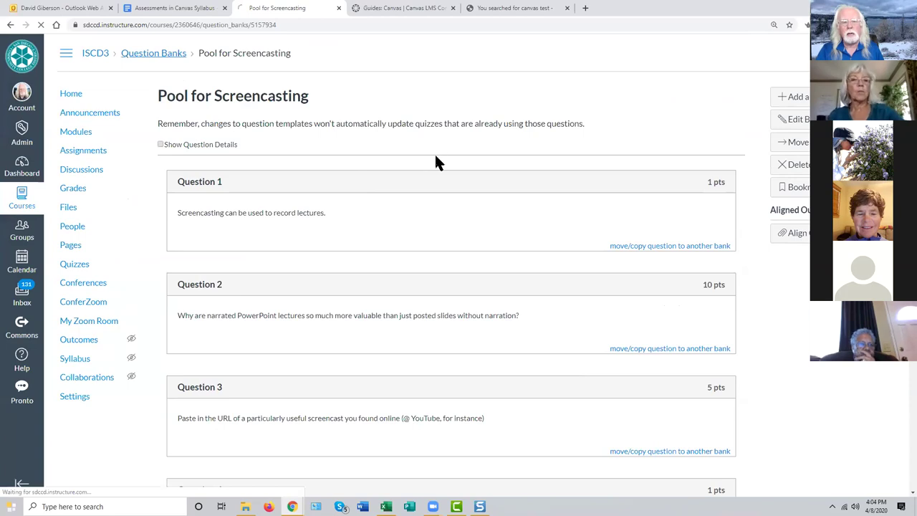
{"action": "left_click", "coordinate": [199, 219]}
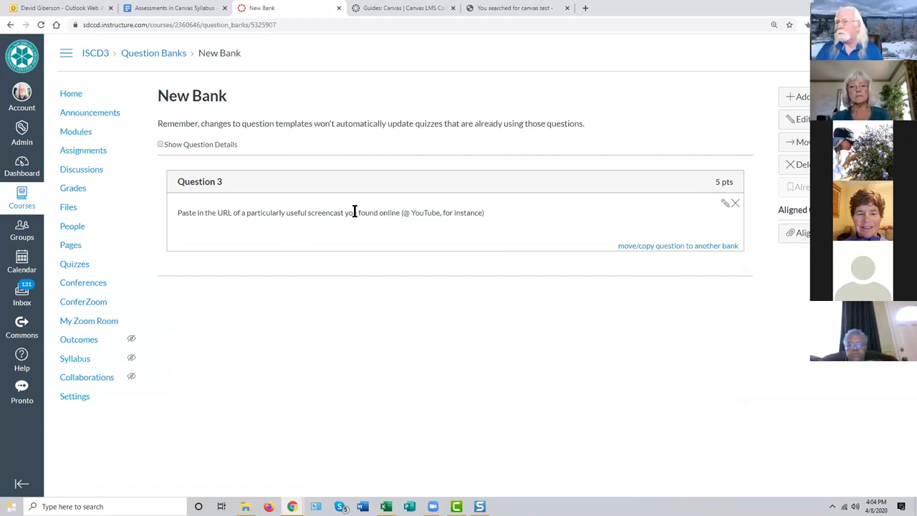
{"action": "left_click", "coordinate": [176, 58]}
Step: Look over the course question banks and the questions in the "Quiz for Jing and Screencast.com" bank, then return to the list
{"action": "scroll", "coordinate": [493, 270], "scroll_direction": "down", "scroll_amount": 2}
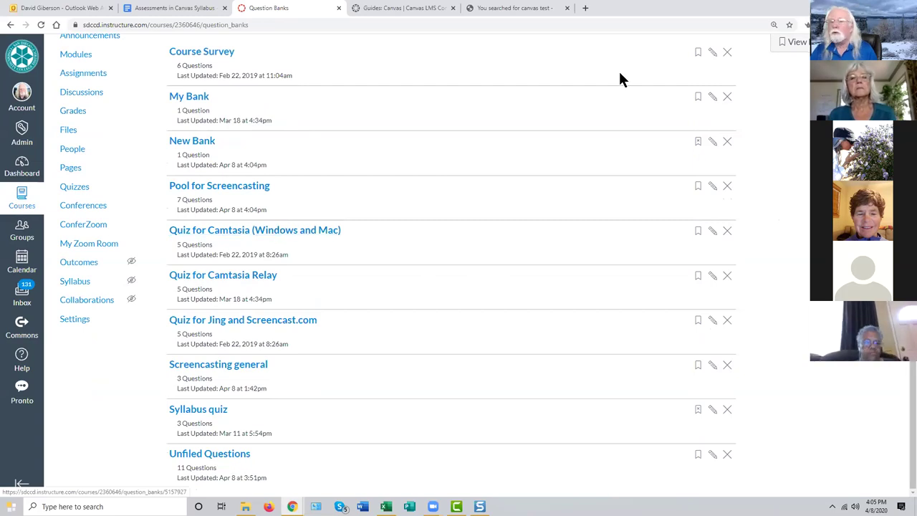
{"action": "scroll", "coordinate": [644, 78], "scroll_direction": "up", "scroll_amount": 2}
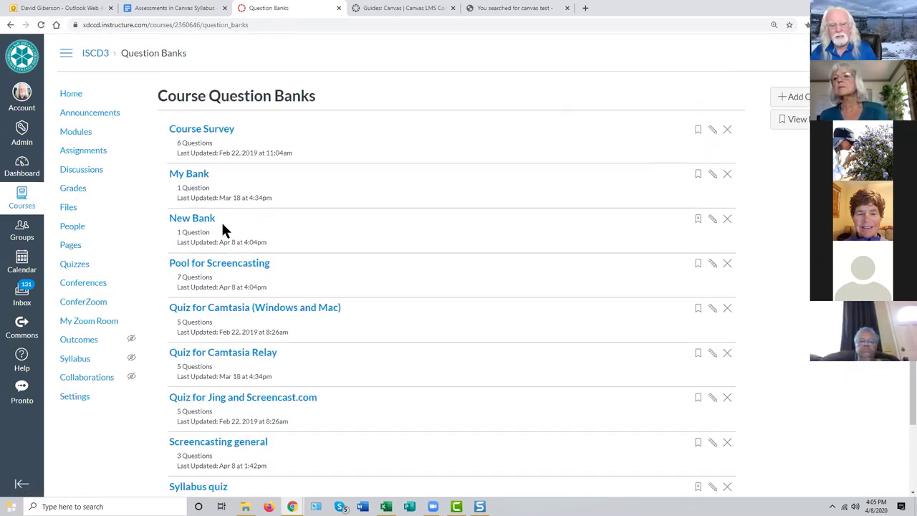
{"action": "scroll", "coordinate": [222, 227], "scroll_direction": "down", "scroll_amount": 2}
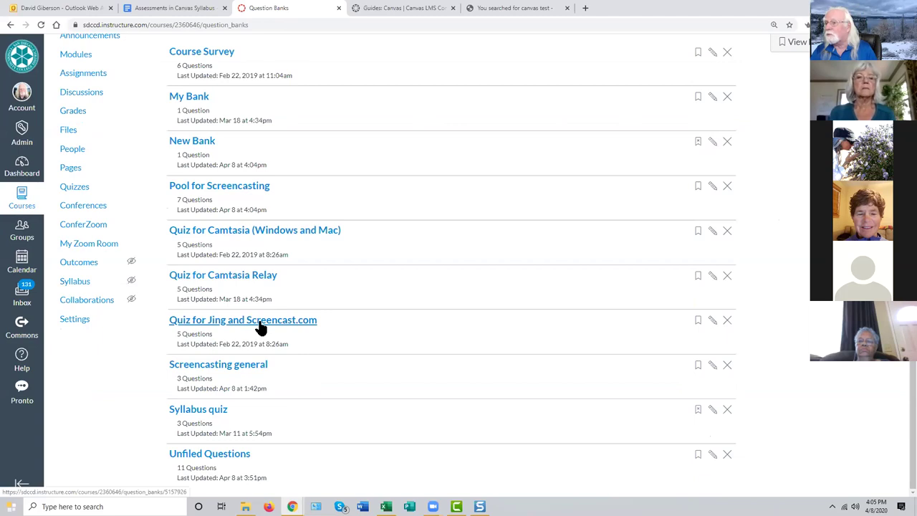
{"action": "left_click", "coordinate": [260, 324]}
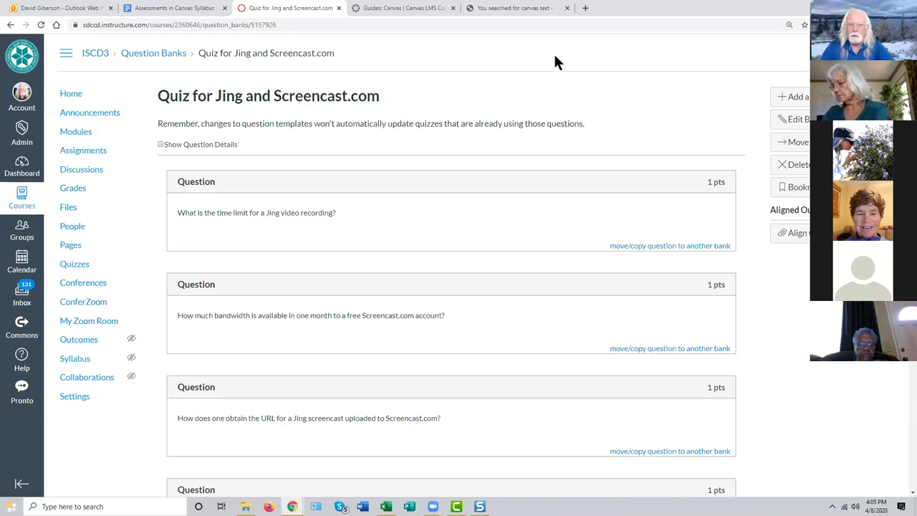
{"action": "scroll", "coordinate": [572, 122], "scroll_direction": "down", "scroll_amount": 2}
{"action": "scroll", "coordinate": [573, 121], "scroll_direction": "up", "scroll_amount": 2}
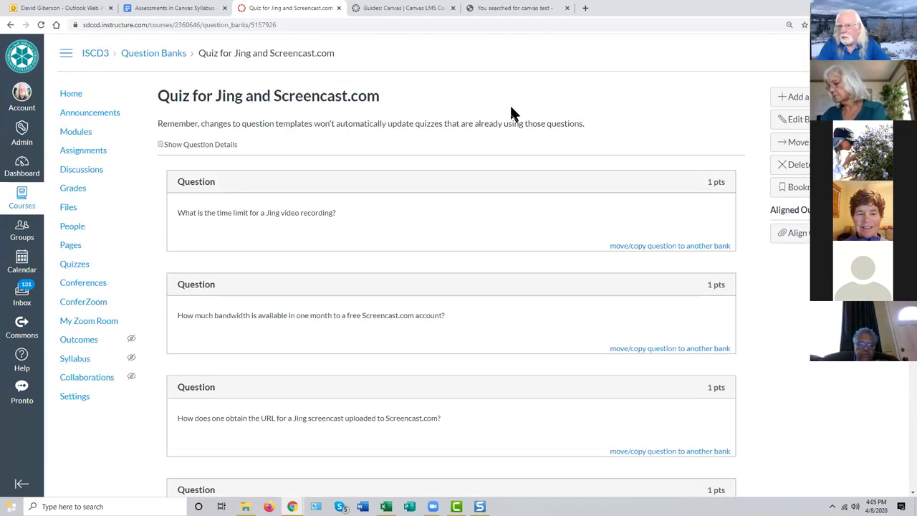
{"action": "left_click", "coordinate": [159, 55]}
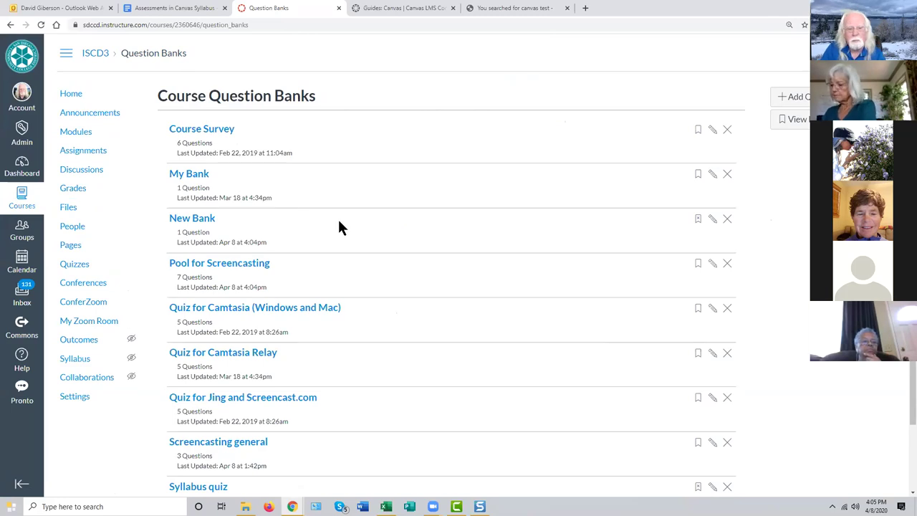
{"action": "scroll", "coordinate": [340, 225], "scroll_direction": "down", "scroll_amount": 1}
{"action": "scroll", "coordinate": [187, 145], "scroll_direction": "up", "scroll_amount": 1}
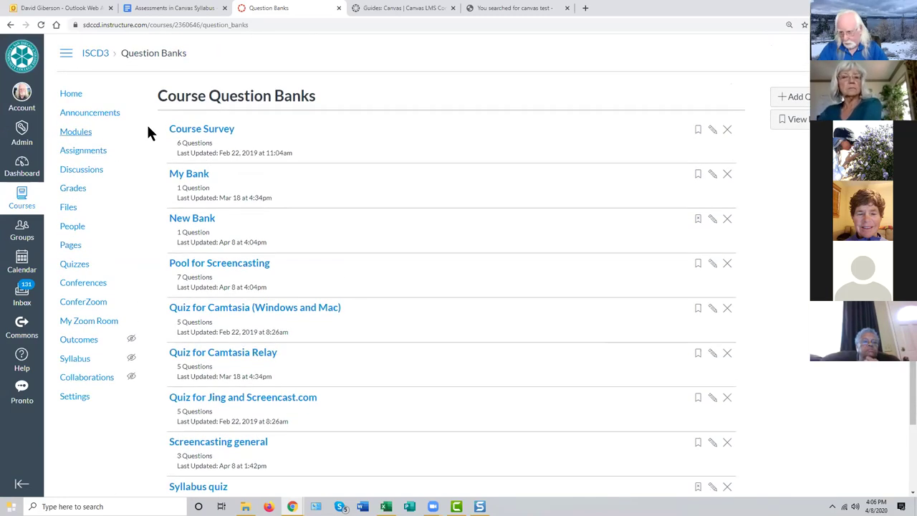
Step: Go to the course's quizzes and open question bank management from there
{"action": "left_click", "coordinate": [81, 267]}
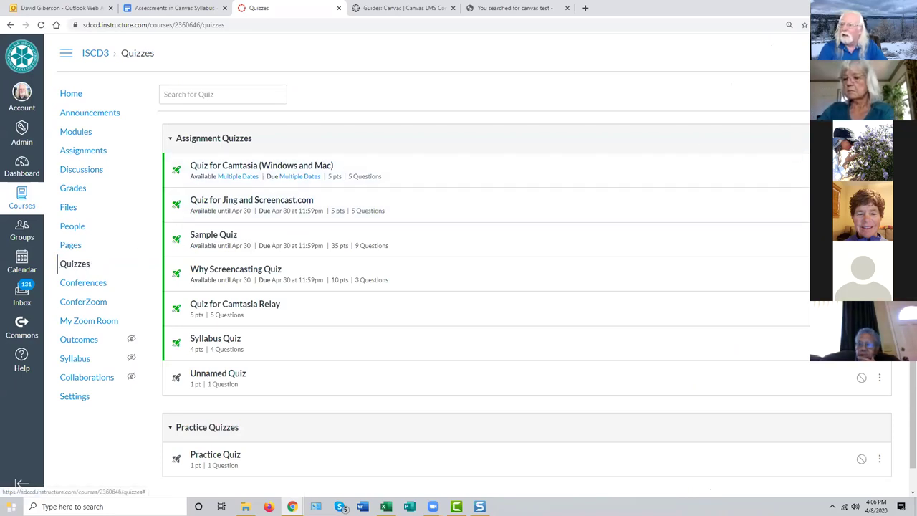
{"action": "left_click", "coordinate": [878, 94]}
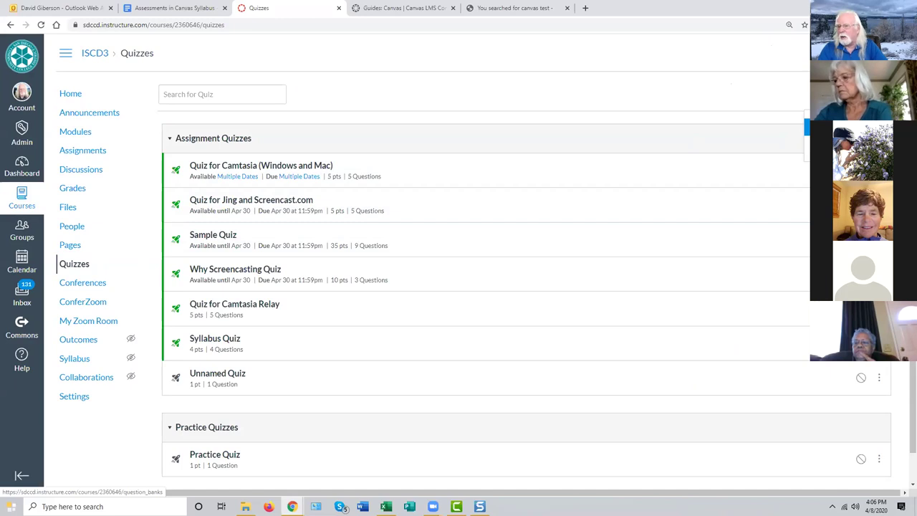
{"action": "left_click", "coordinate": [845, 128]}
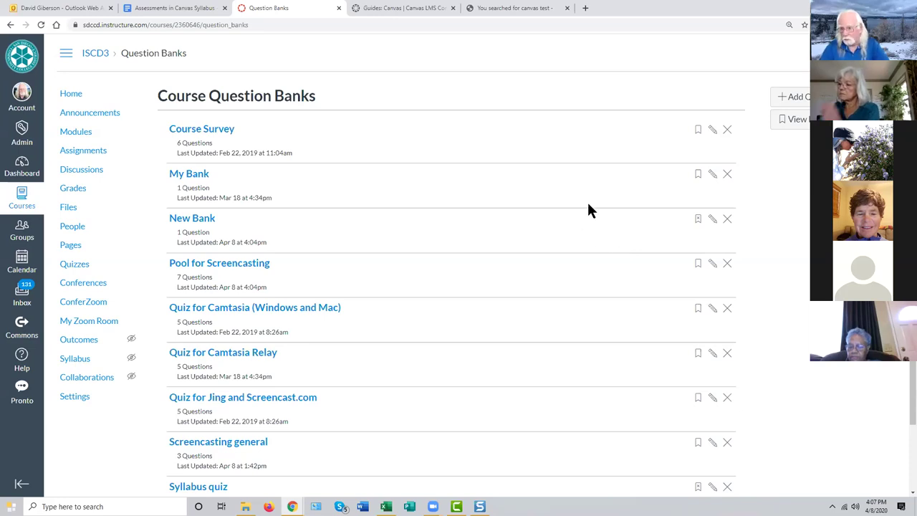
{"action": "scroll", "coordinate": [569, 217], "scroll_direction": "down", "scroll_amount": 1}
{"action": "scroll", "coordinate": [569, 216], "scroll_direction": "up", "scroll_amount": 1}
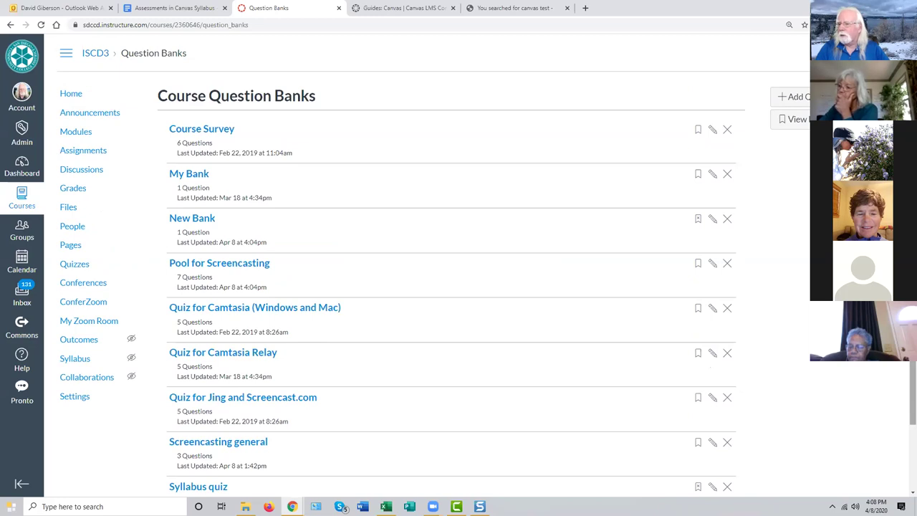
{"action": "scroll", "coordinate": [452, 287], "scroll_direction": "down", "scroll_amount": 2}
{"action": "scroll", "coordinate": [451, 286], "scroll_direction": "up", "scroll_amount": 2}
{"action": "scroll", "coordinate": [451, 287], "scroll_direction": "down", "scroll_amount": 2}
{"action": "scroll", "coordinate": [451, 286], "scroll_direction": "up", "scroll_amount": 2}
{"action": "scroll", "coordinate": [451, 287], "scroll_direction": "down", "scroll_amount": 1}
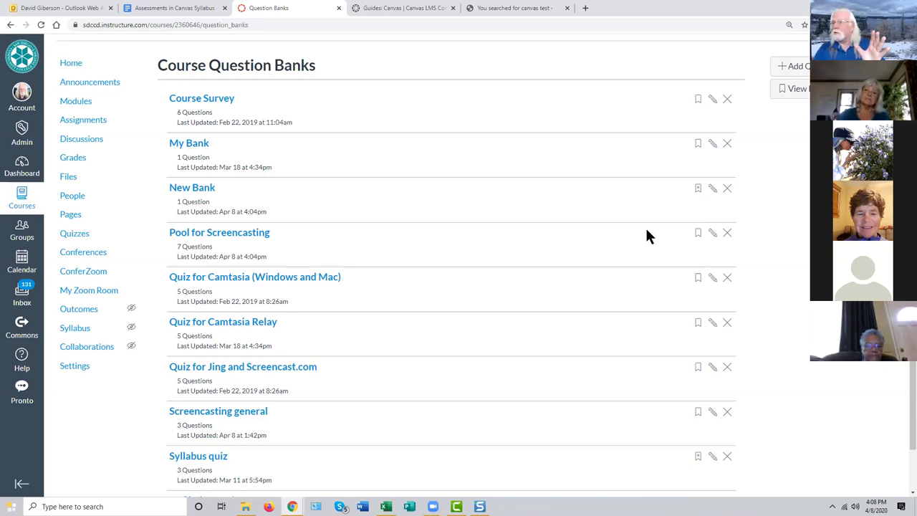
{"action": "scroll", "coordinate": [634, 235], "scroll_direction": "down", "scroll_amount": 1}
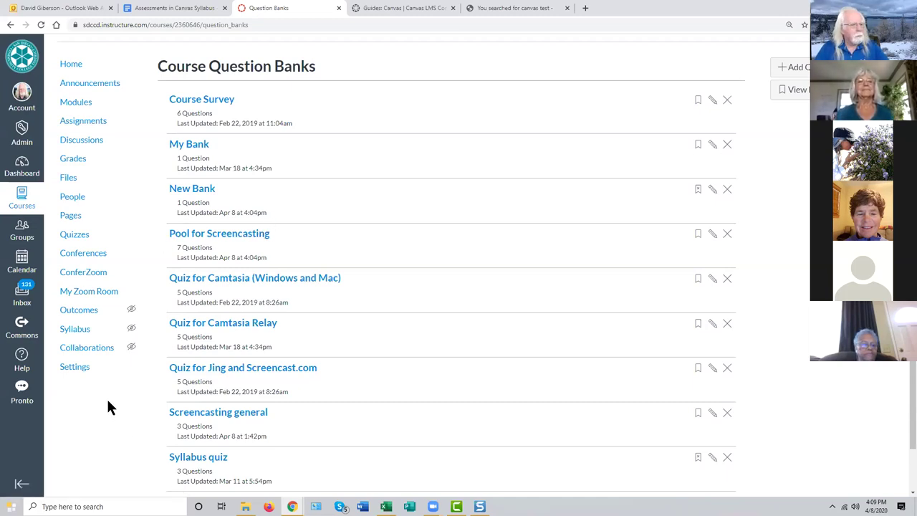
Step: Check the quiz topics in the "Assessments in Canvas Syllabus" document and return to the Canvas course
{"action": "left_click", "coordinate": [176, 9]}
{"action": "scroll", "coordinate": [552, 293], "scroll_direction": "down", "scroll_amount": 1}
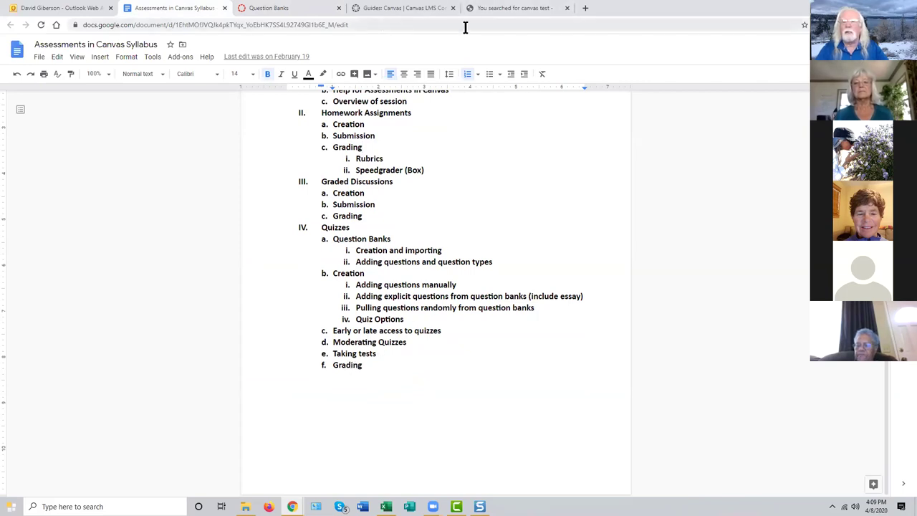
{"action": "left_click", "coordinate": [277, 11]}
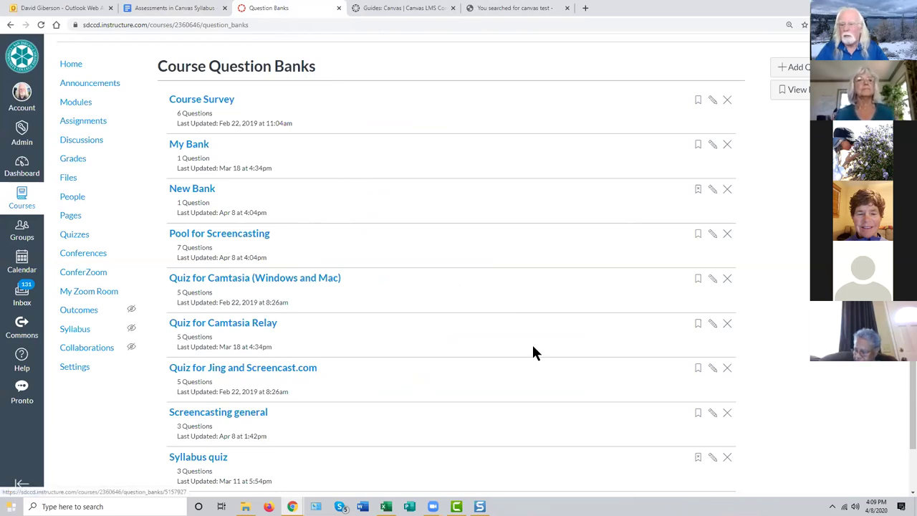
Step: Open the course home page in Student View and start taking the Sample Quiz
{"action": "left_click", "coordinate": [70, 66]}
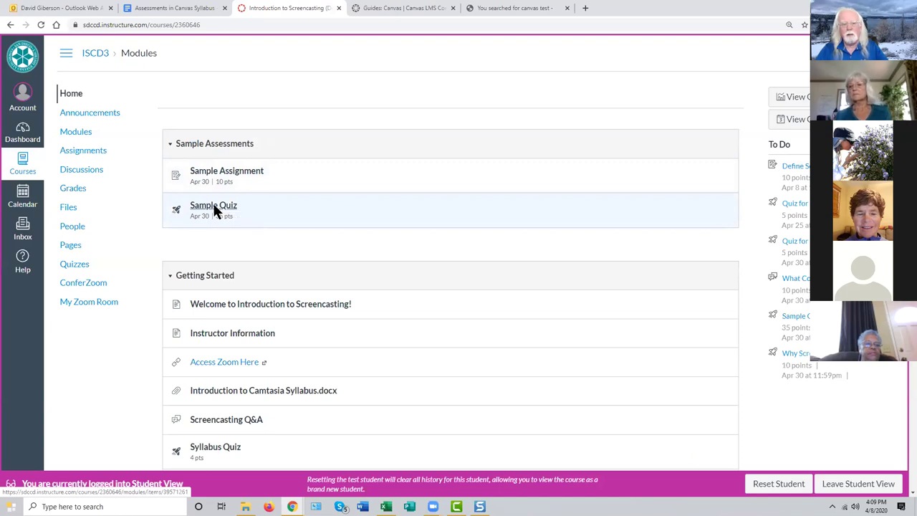
{"action": "left_click", "coordinate": [213, 206]}
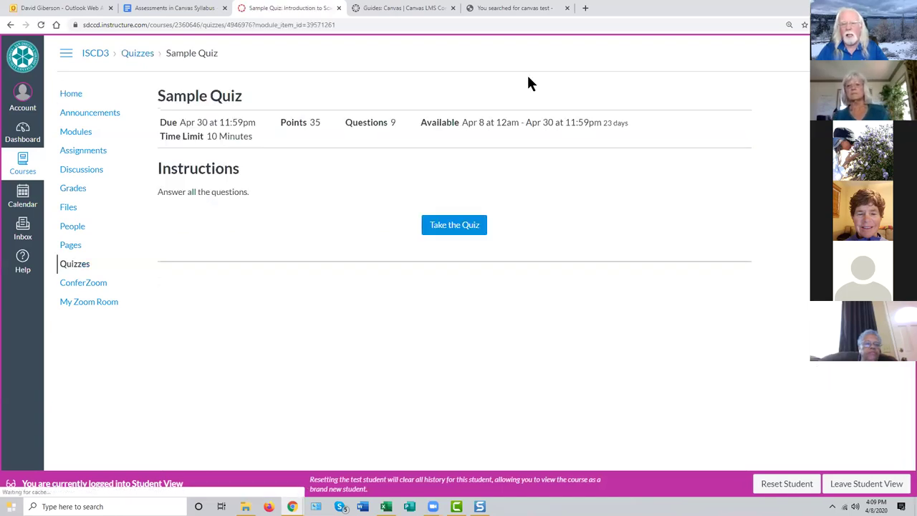
{"action": "left_click", "coordinate": [461, 232]}
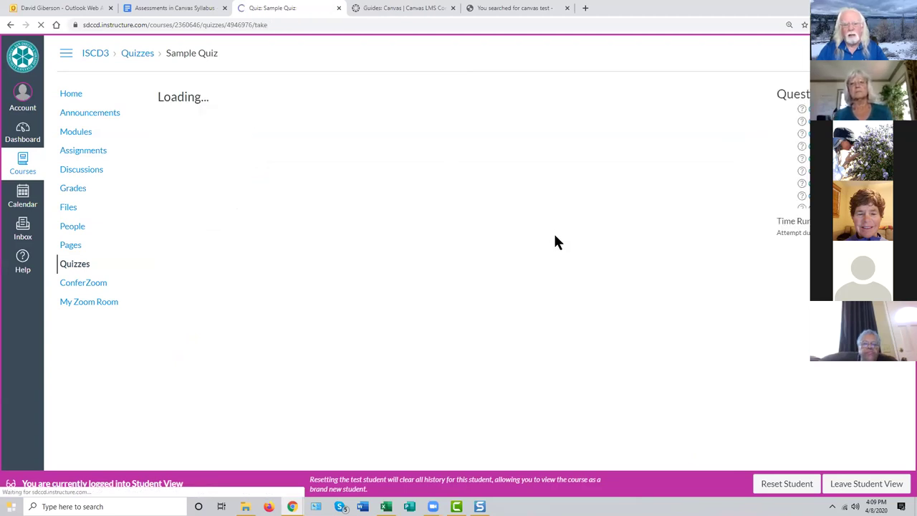
{"action": "scroll", "coordinate": [553, 232], "scroll_direction": "down", "scroll_amount": 2}
{"action": "scroll", "coordinate": [553, 232], "scroll_direction": "down", "scroll_amount": 3}
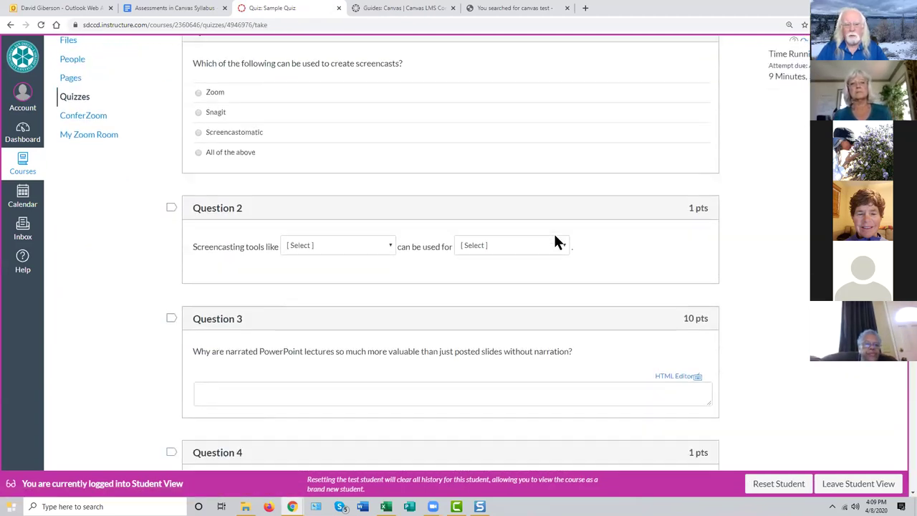
{"action": "scroll", "coordinate": [552, 231], "scroll_direction": "up", "scroll_amount": 2}
{"action": "scroll", "coordinate": [553, 236], "scroll_direction": "up", "scroll_amount": 1}
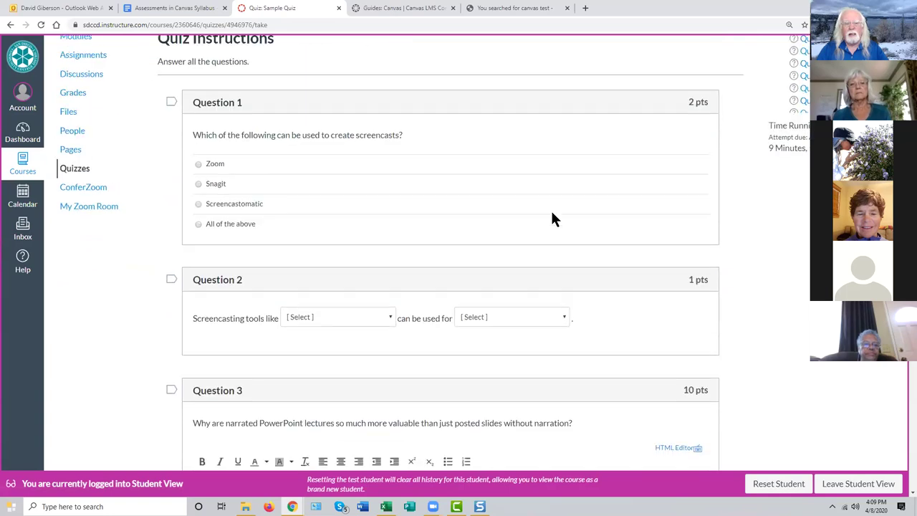
Step: Answer Question 1 with "All of the above" and choose "All of the above" for both blanks in Question 2
{"action": "left_click", "coordinate": [199, 224]}
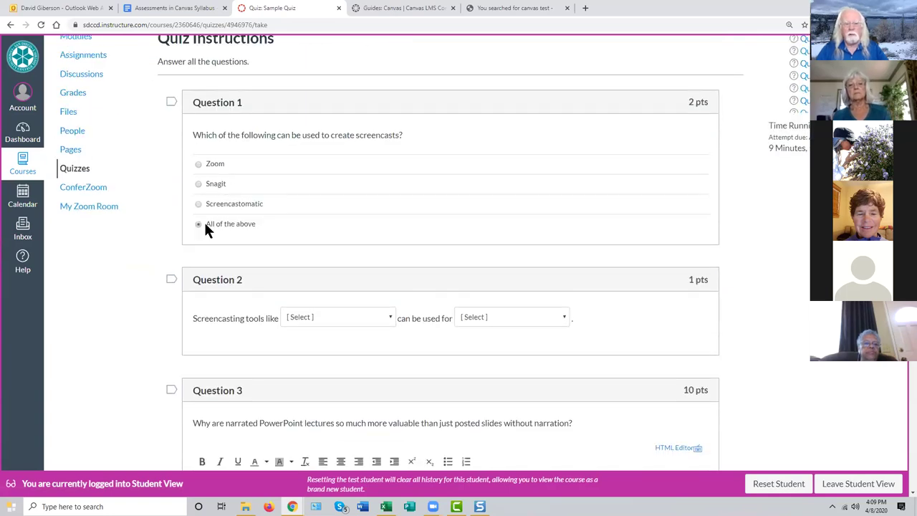
{"action": "scroll", "coordinate": [524, 210], "scroll_direction": "down", "scroll_amount": 1}
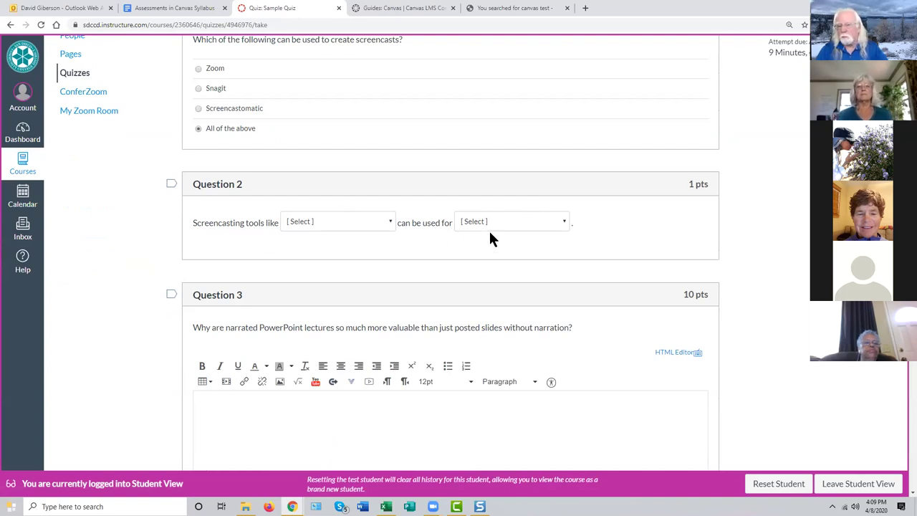
{"action": "left_click", "coordinate": [389, 219]}
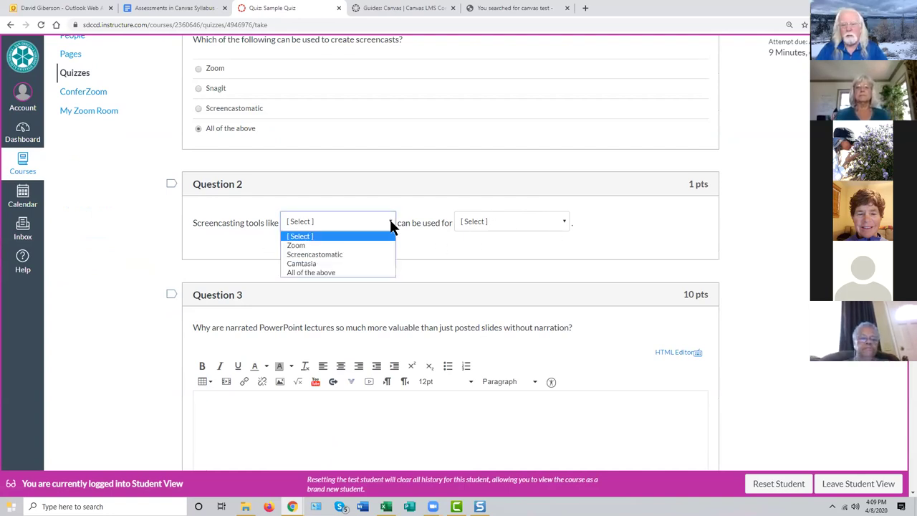
{"action": "left_click", "coordinate": [374, 273]}
{"action": "left_click", "coordinate": [565, 227]}
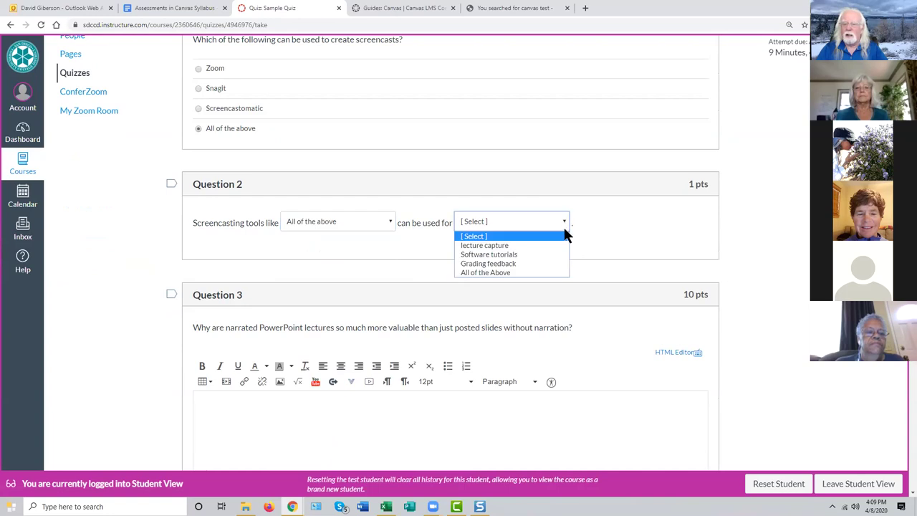
{"action": "left_click", "coordinate": [542, 272]}
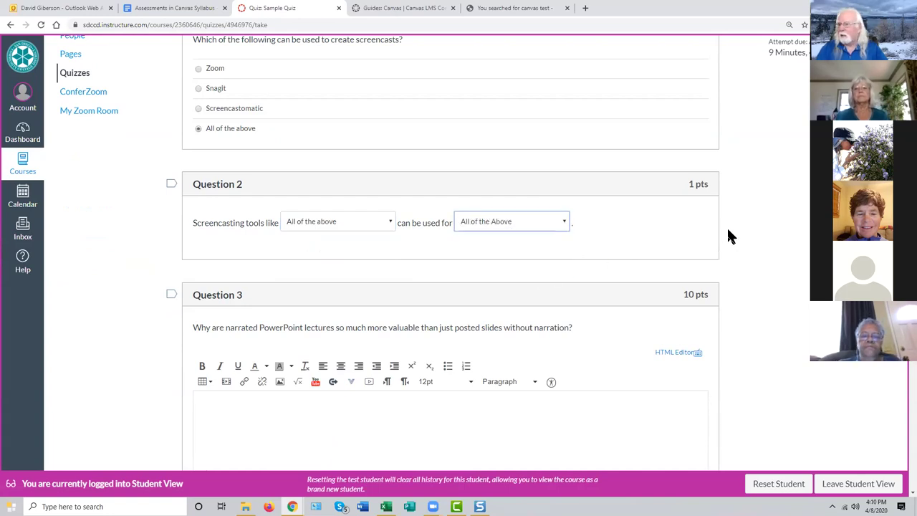
Step: Answer Question 3 with "information in narration.", correcting the misspelled first word with the suggested spelling
{"action": "scroll", "coordinate": [779, 242], "scroll_direction": "down", "scroll_amount": 2}
{"action": "scroll", "coordinate": [781, 245], "scroll_direction": "down", "scroll_amount": 2}
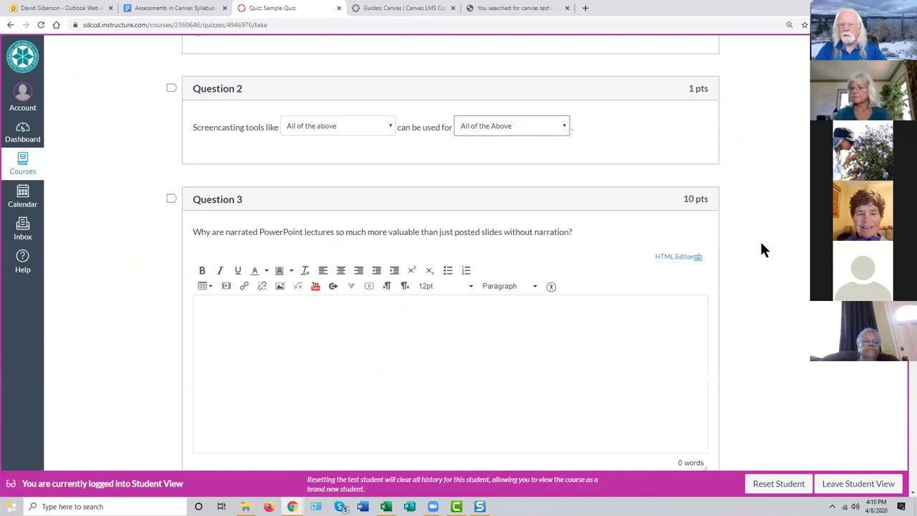
{"action": "scroll", "coordinate": [760, 248], "scroll_direction": "down", "scroll_amount": 1}
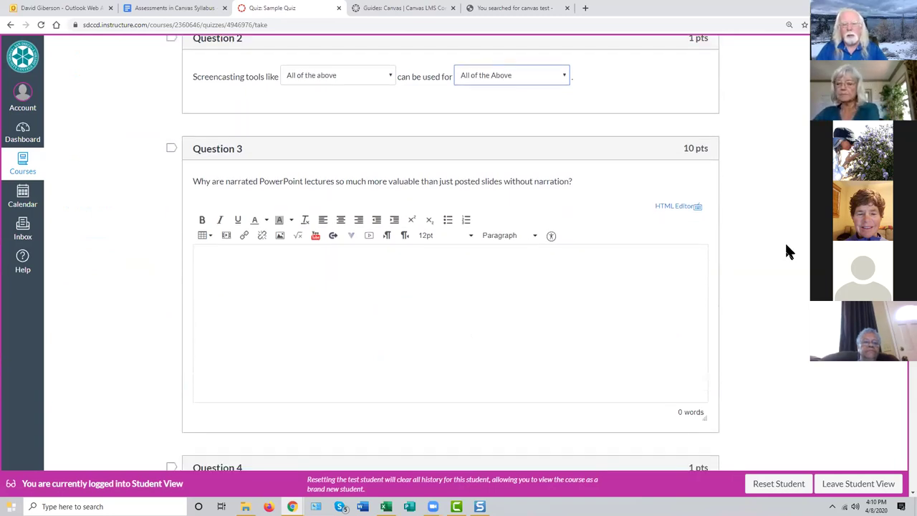
{"action": "scroll", "coordinate": [785, 251], "scroll_direction": "down", "scroll_amount": 2}
{"action": "left_click", "coordinate": [226, 180]}
{"action": "type", "text": "i"}
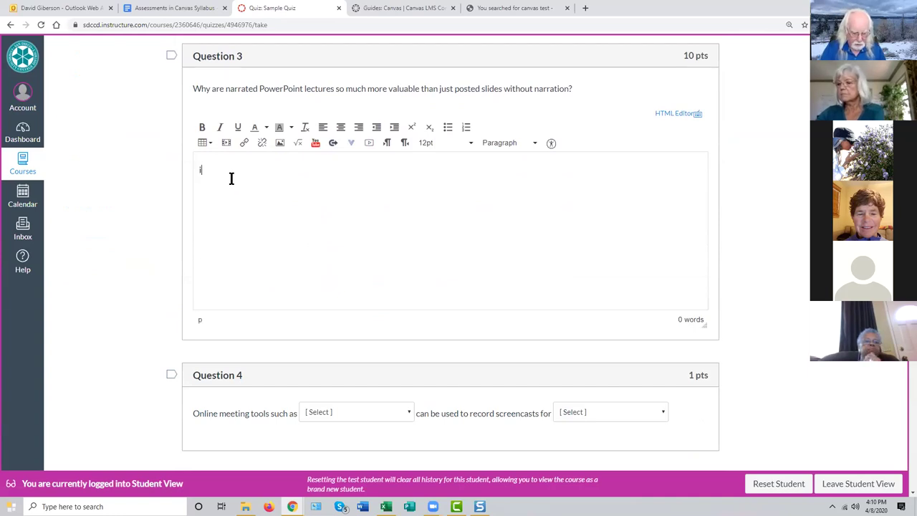
{"action": "type", "text": "mformation in "}
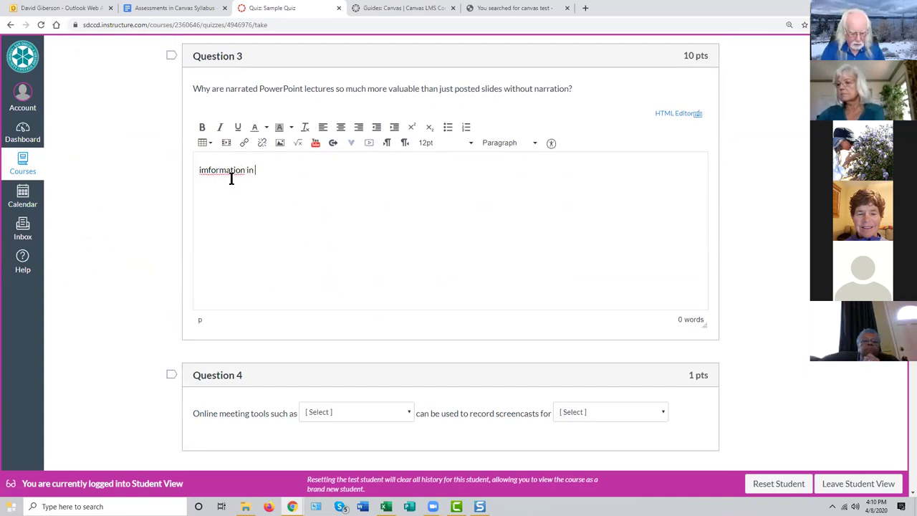
{"action": "type", "text": "narration"}
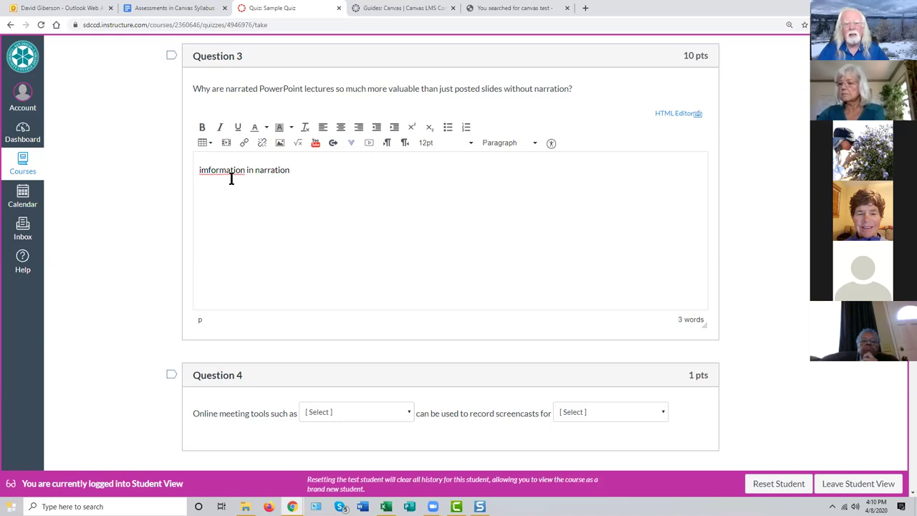
{"action": "type", "text": "."}
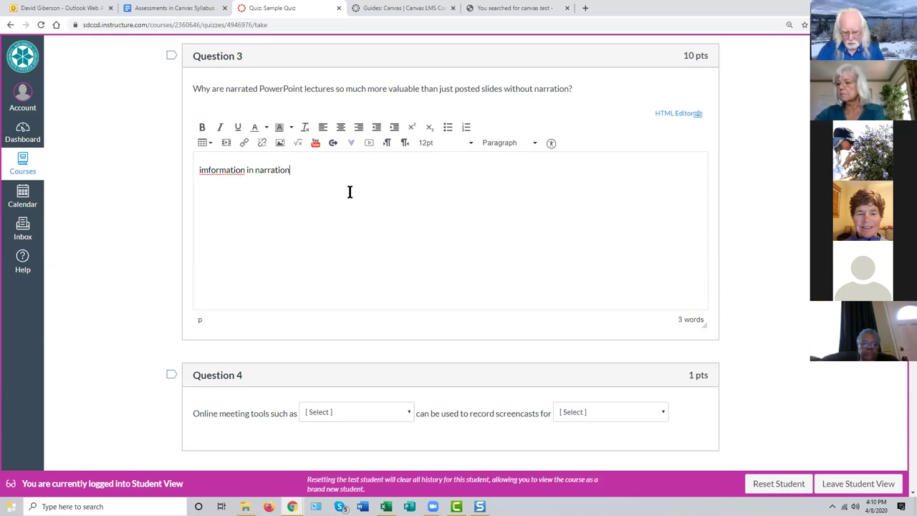
{"action": "right_click", "coordinate": [222, 169]}
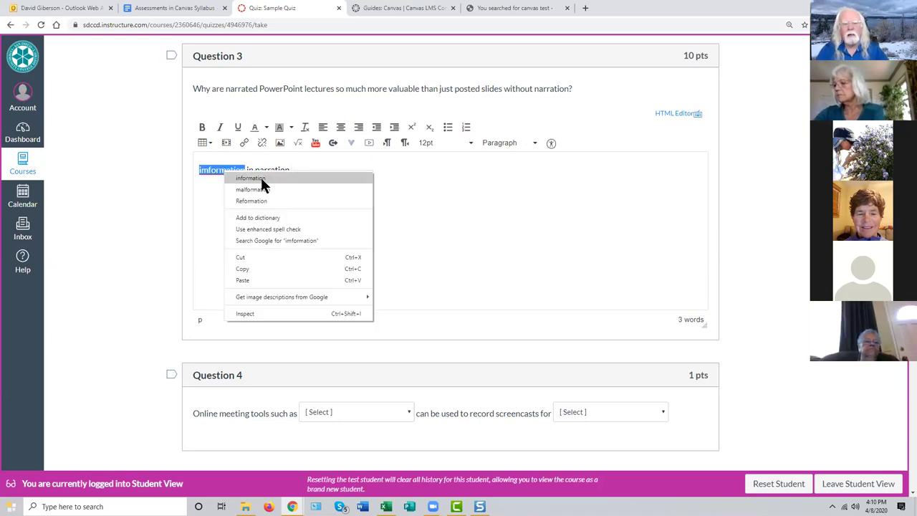
{"action": "left_click", "coordinate": [259, 178]}
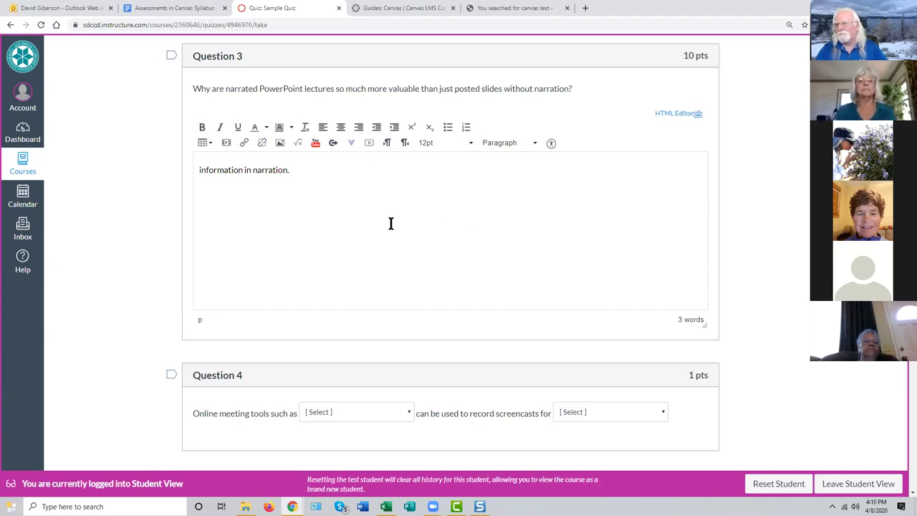
Step: Answer Question 7 with "All of the above are required" and Question 8 with "False"
{"action": "scroll", "coordinate": [390, 223], "scroll_direction": "down", "scroll_amount": 3}
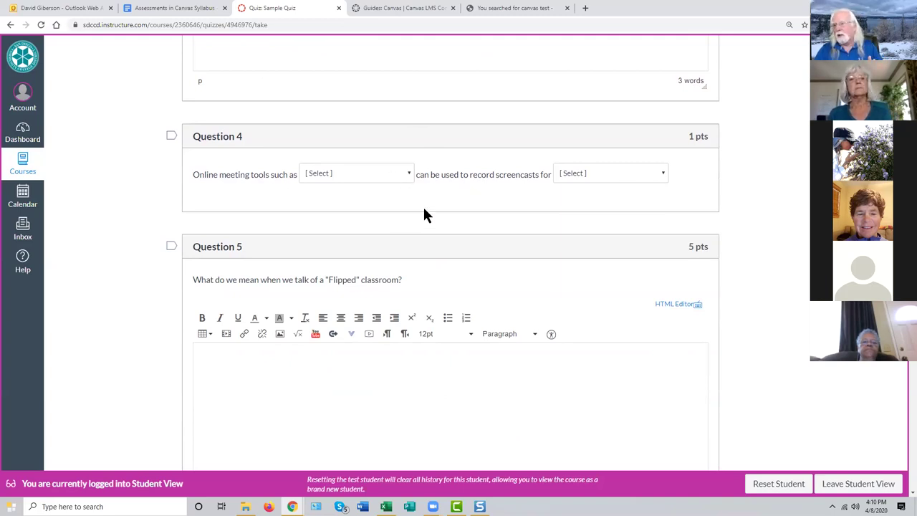
{"action": "scroll", "coordinate": [396, 288], "scroll_direction": "down", "scroll_amount": 3}
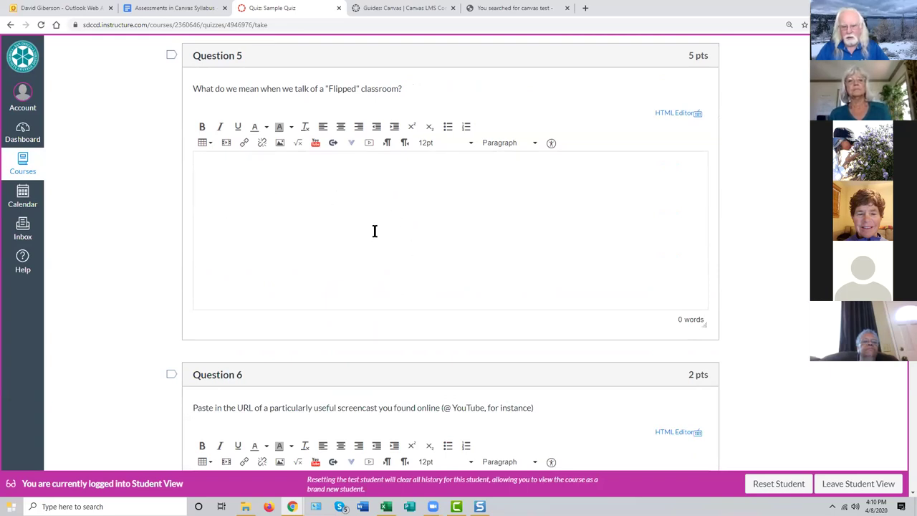
{"action": "scroll", "coordinate": [374, 231], "scroll_direction": "down", "scroll_amount": 2}
{"action": "scroll", "coordinate": [374, 230], "scroll_direction": "down", "scroll_amount": 2}
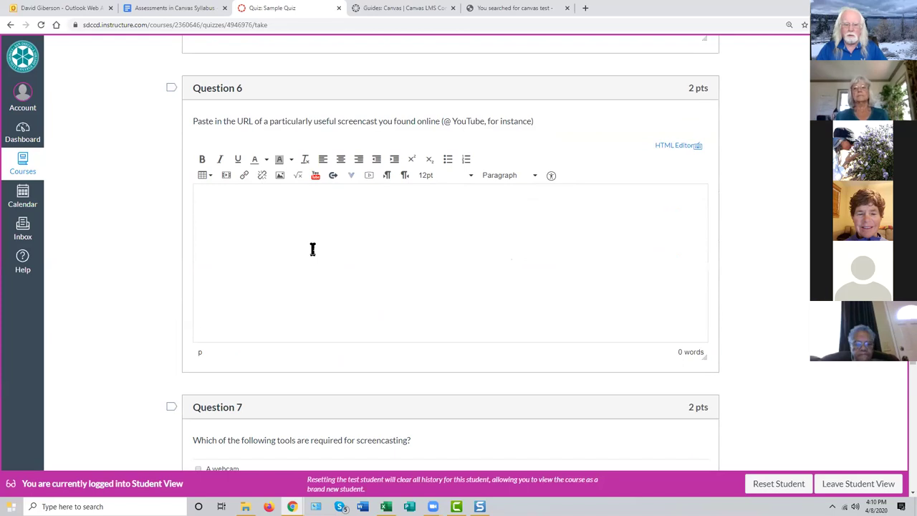
{"action": "scroll", "coordinate": [311, 249], "scroll_direction": "down", "scroll_amount": 3}
{"action": "left_click", "coordinate": [199, 289]}
{"action": "scroll", "coordinate": [424, 279], "scroll_direction": "down", "scroll_amount": 2}
{"action": "scroll", "coordinate": [425, 280], "scroll_direction": "down", "scroll_amount": 2}
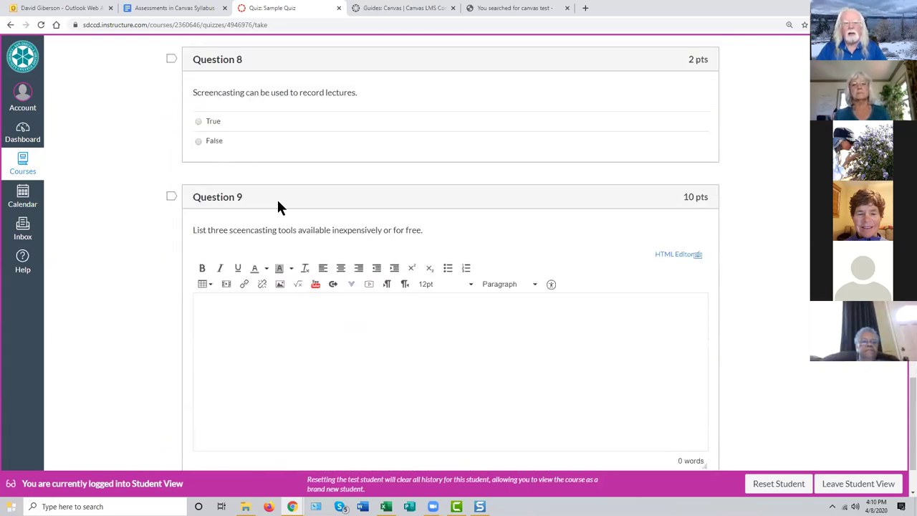
{"action": "left_click", "coordinate": [200, 144]}
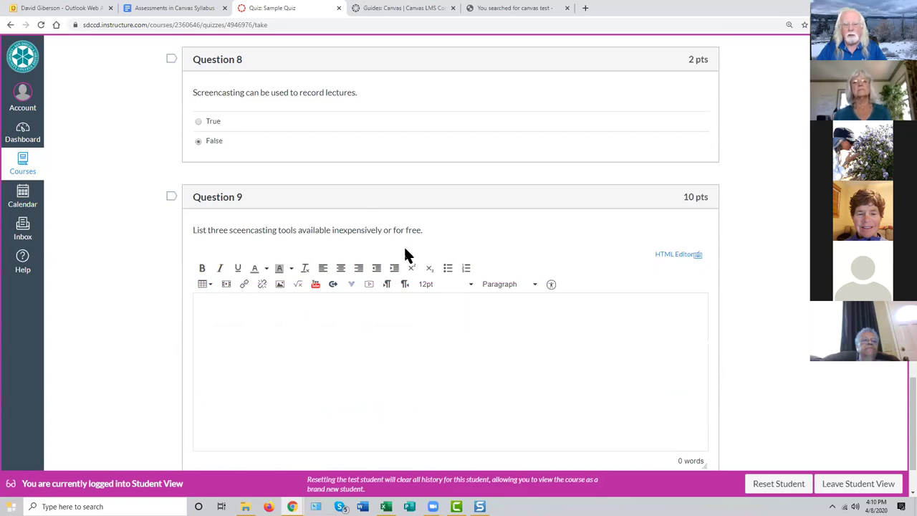
Step: Look back over the quiz answers and submit the quiz despite the unanswered questions
{"action": "scroll", "coordinate": [407, 252], "scroll_direction": "up", "scroll_amount": 4}
{"action": "scroll", "coordinate": [406, 253], "scroll_direction": "up", "scroll_amount": 6}
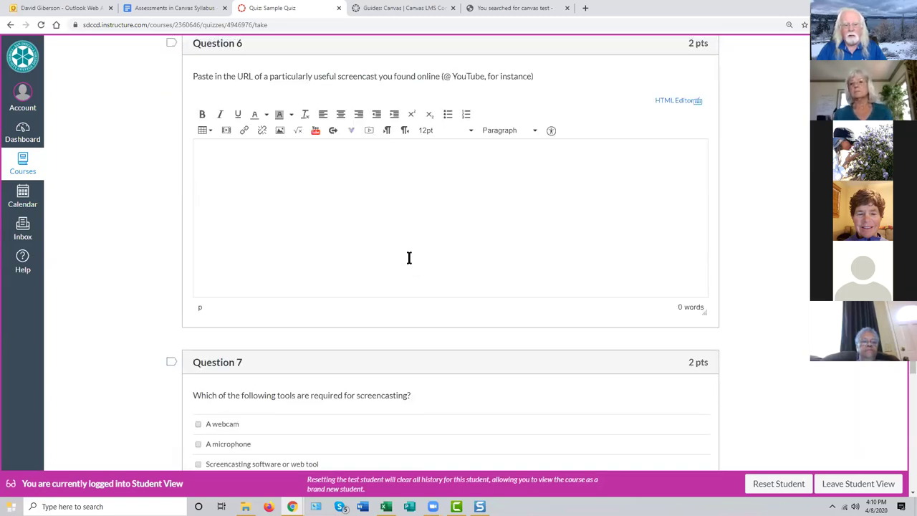
{"action": "scroll", "coordinate": [409, 259], "scroll_direction": "down", "scroll_amount": 3}
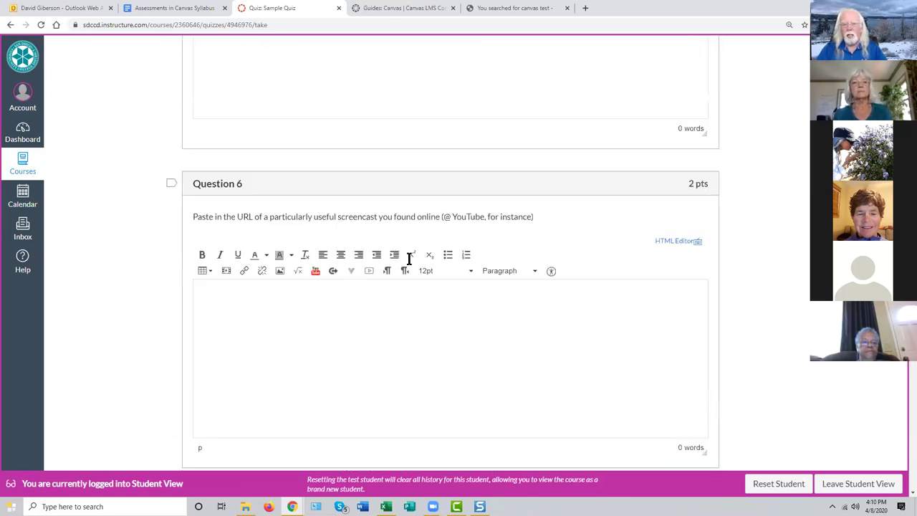
{"action": "scroll", "coordinate": [481, 323], "scroll_direction": "down", "scroll_amount": 6}
{"action": "scroll", "coordinate": [501, 305], "scroll_direction": "up", "scroll_amount": 7}
{"action": "scroll", "coordinate": [504, 279], "scroll_direction": "up", "scroll_amount": 15}
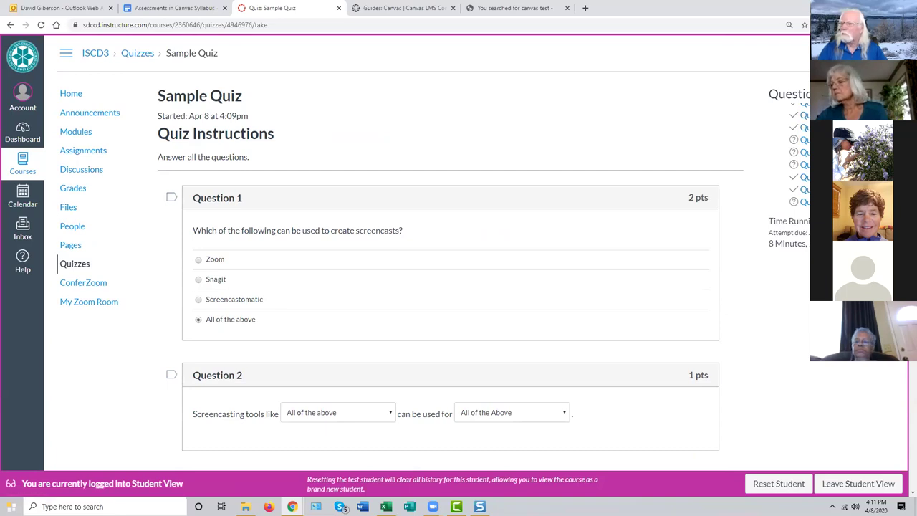
{"action": "scroll", "coordinate": [883, 363], "scroll_direction": "down", "scroll_amount": 15}
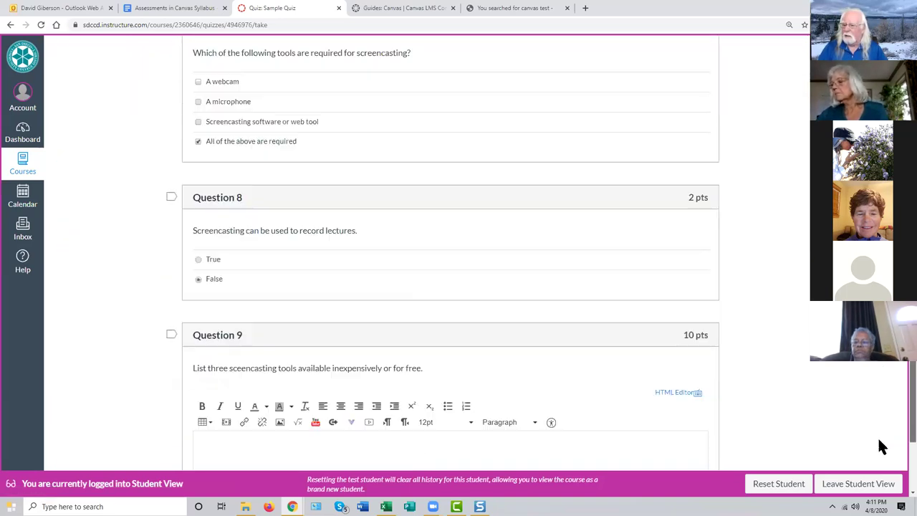
{"action": "left_click", "coordinate": [706, 441]}
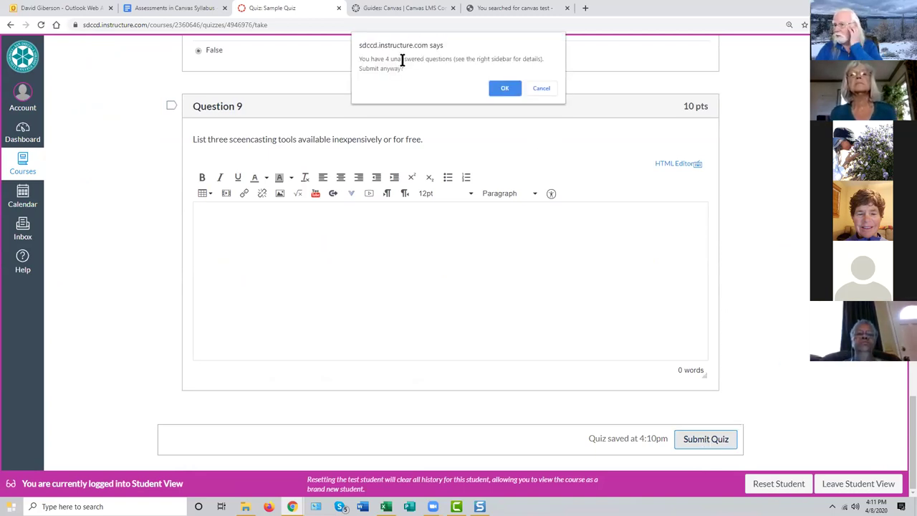
{"action": "left_click", "coordinate": [503, 89]}
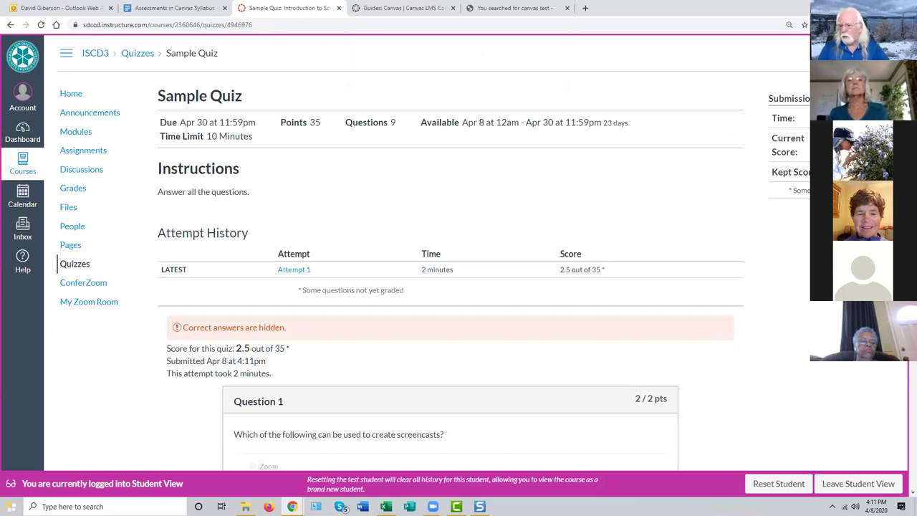
Step: Leave Student View and open the course gradebook
{"action": "left_click", "coordinate": [869, 483]}
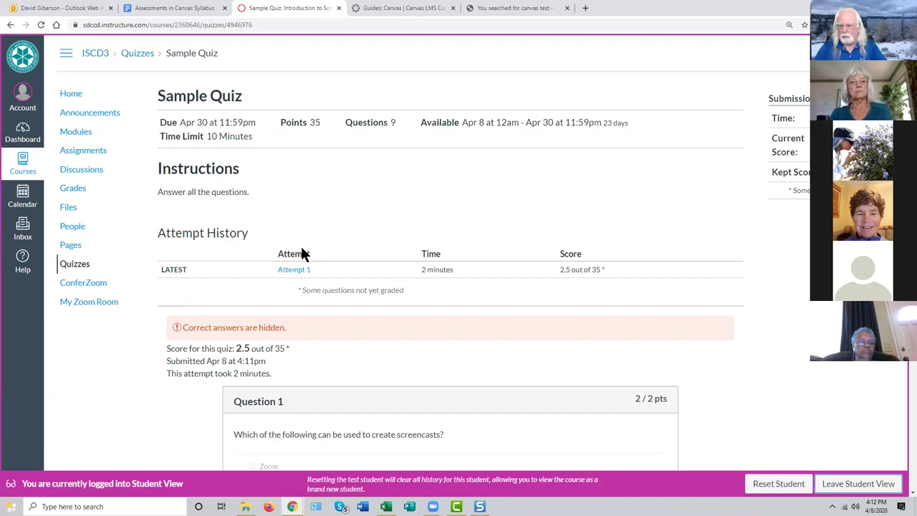
{"action": "left_click", "coordinate": [847, 487]}
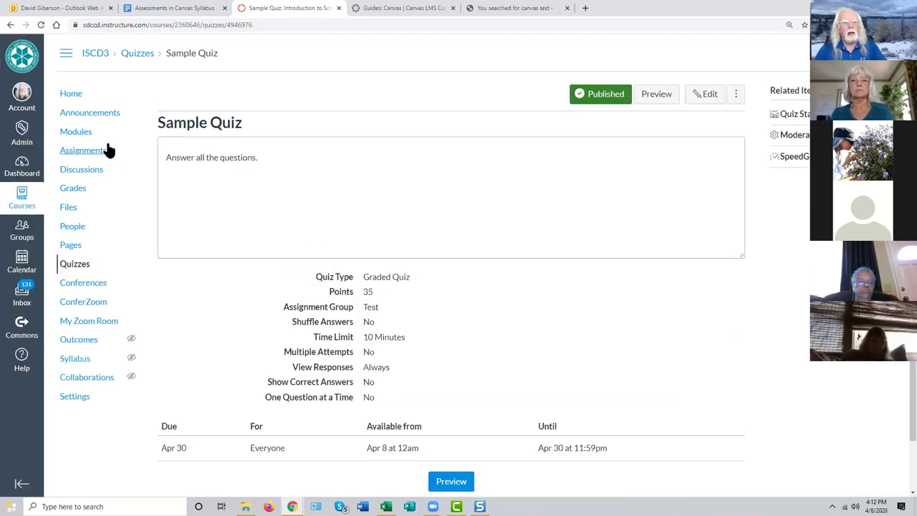
{"action": "left_click", "coordinate": [76, 192]}
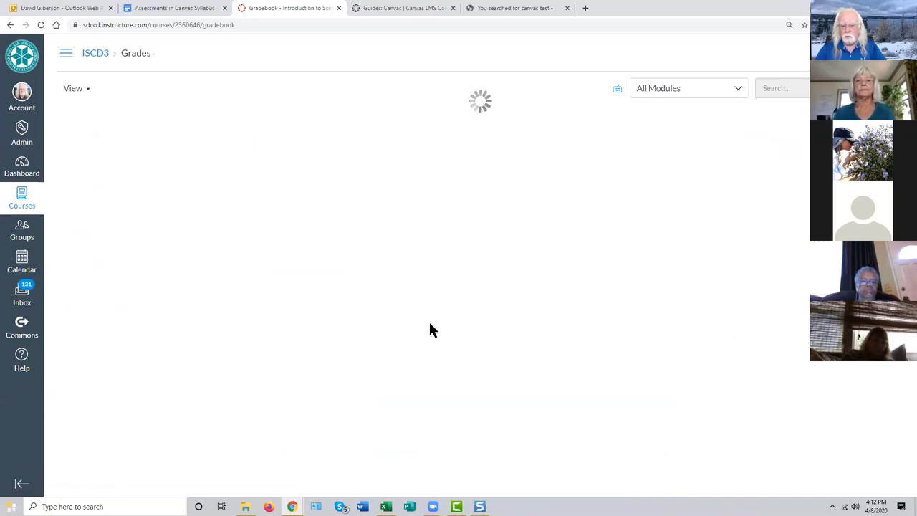
Step: Find the Test Student's Sample Quiz submission in the gradebook and open it in SpeedGrader
{"action": "left_click_drag", "start_coordinate": [453, 496], "coordinate": [879, 494]}
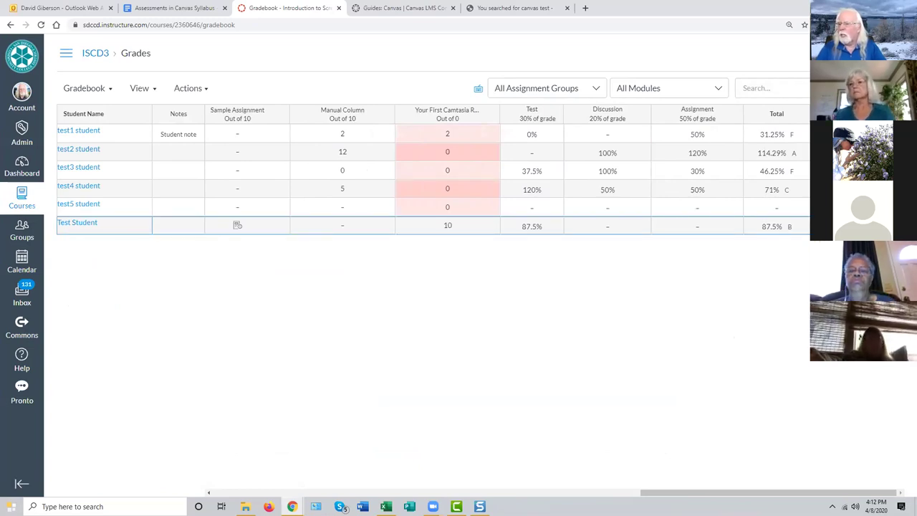
{"action": "left_click", "coordinate": [237, 224]}
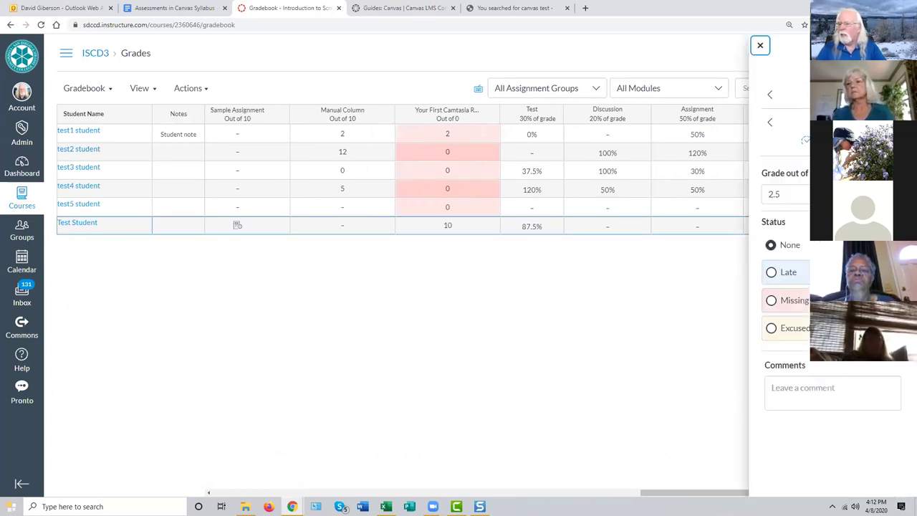
{"action": "left_click", "coordinate": [805, 140]}
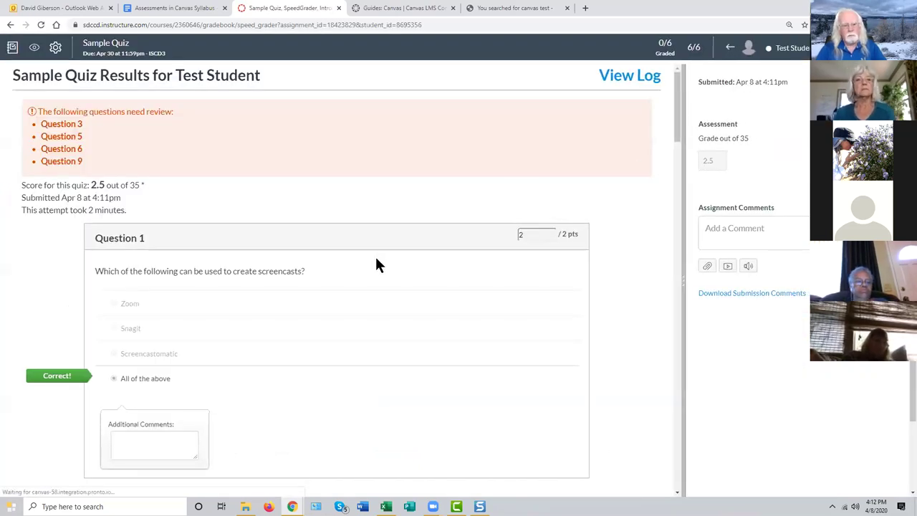
Step: Review the Test Student's quiz responses, comparing the automatically scored answers with the essay questions that need grading
{"action": "scroll", "coordinate": [378, 243], "scroll_direction": "down", "scroll_amount": 5}
{"action": "scroll", "coordinate": [378, 262], "scroll_direction": "down", "scroll_amount": 5}
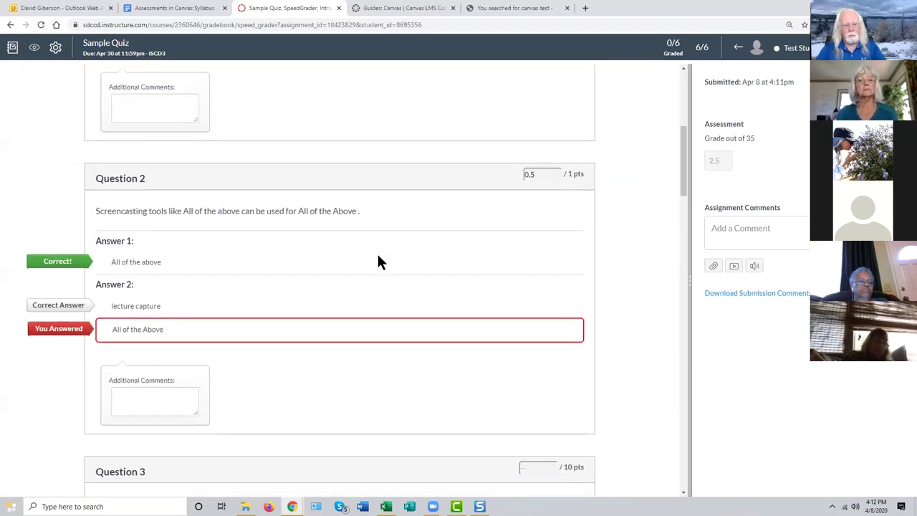
{"action": "scroll", "coordinate": [379, 263], "scroll_direction": "up", "scroll_amount": 2}
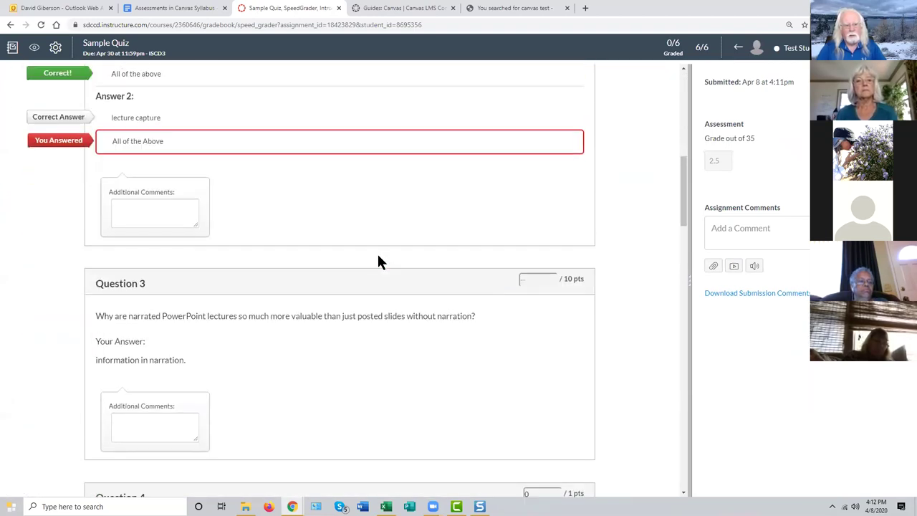
{"action": "scroll", "coordinate": [378, 263], "scroll_direction": "down", "scroll_amount": 5}
{"action": "scroll", "coordinate": [379, 261], "scroll_direction": "down", "scroll_amount": 6}
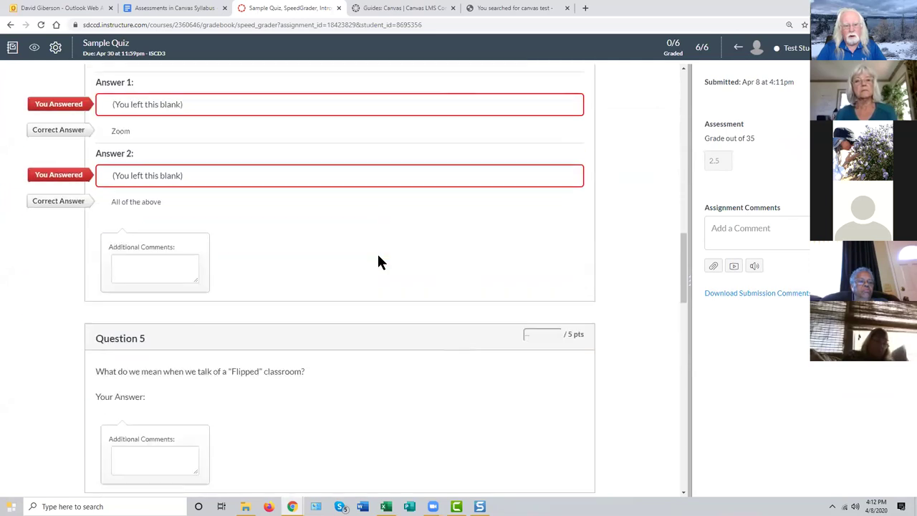
{"action": "scroll", "coordinate": [378, 262], "scroll_direction": "up", "scroll_amount": 3}
{"action": "scroll", "coordinate": [379, 256], "scroll_direction": "up", "scroll_amount": 10}
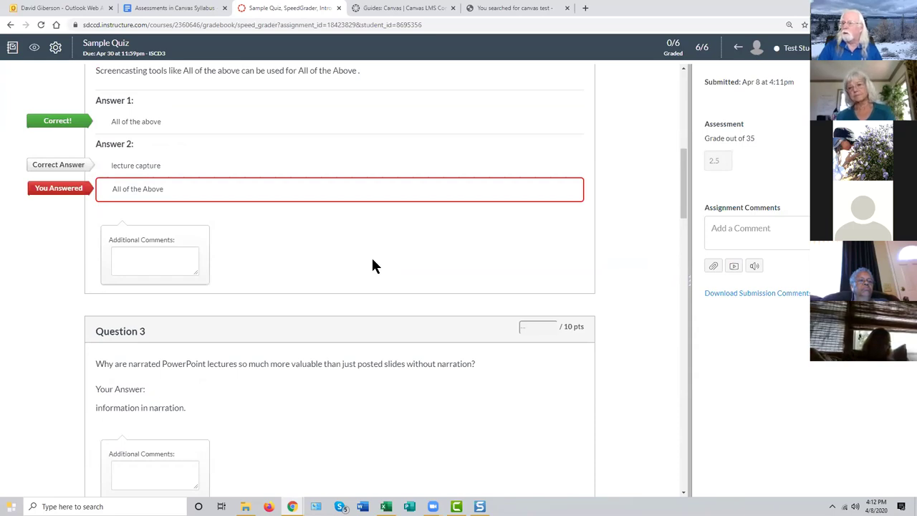
{"action": "scroll", "coordinate": [365, 251], "scroll_direction": "up", "scroll_amount": 1}
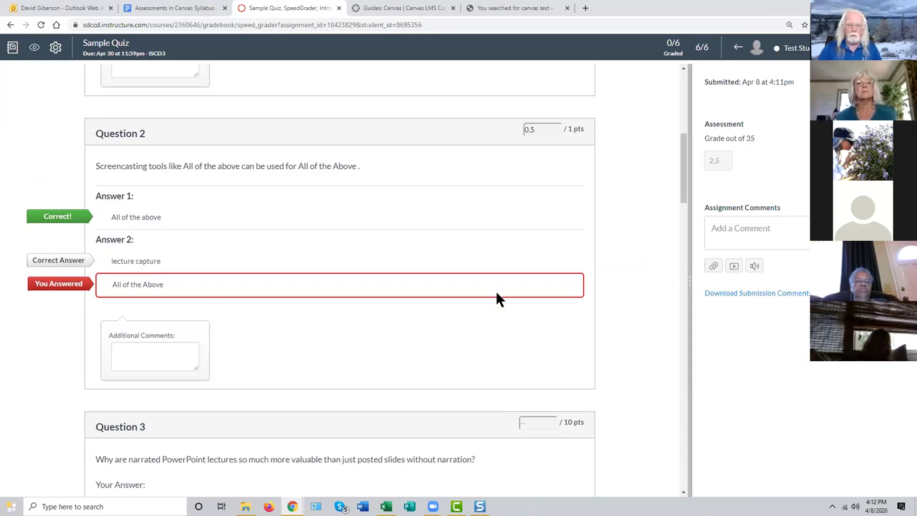
{"action": "scroll", "coordinate": [497, 293], "scroll_direction": "down", "scroll_amount": 3}
{"action": "scroll", "coordinate": [499, 297], "scroll_direction": "down", "scroll_amount": 2}
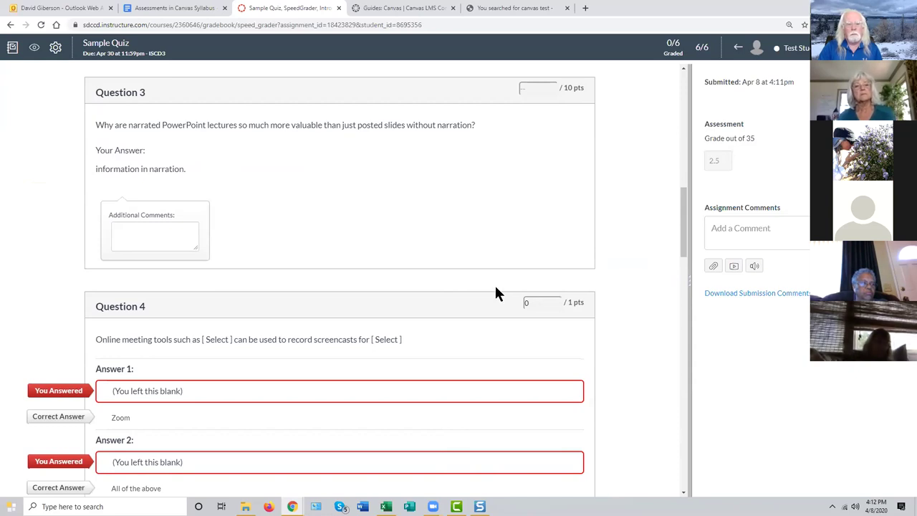
{"action": "scroll", "coordinate": [498, 295], "scroll_direction": "down", "scroll_amount": 1}
Step: Give the Test Student's Question 3 essay answer a score of 8 points
{"action": "scroll", "coordinate": [498, 294], "scroll_direction": "up", "scroll_amount": 4}
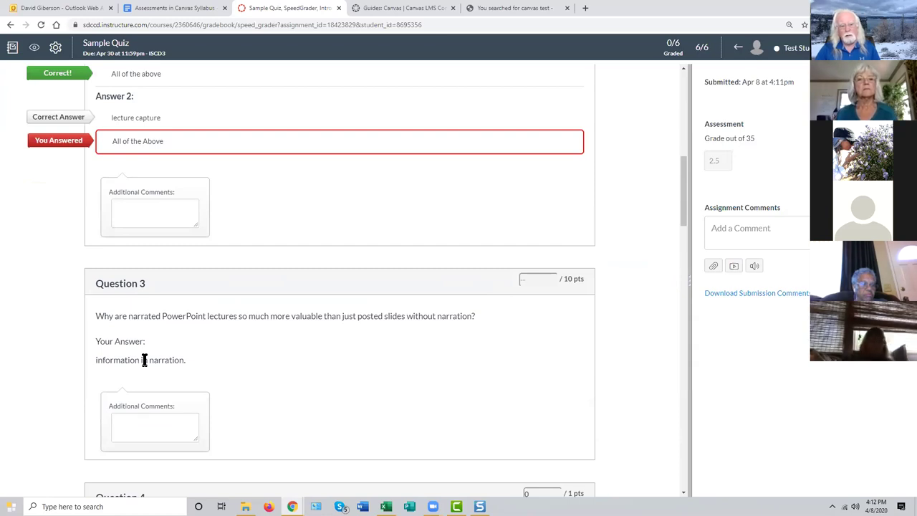
{"action": "left_click", "coordinate": [535, 277]}
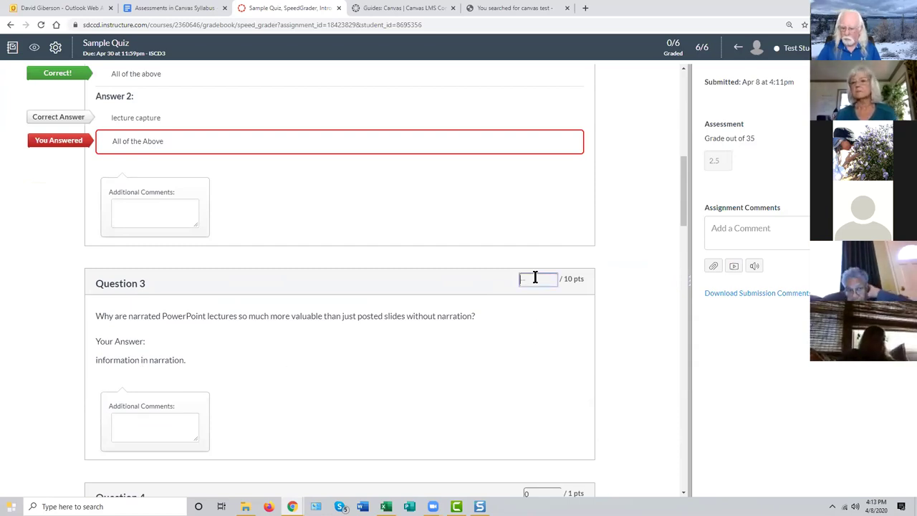
{"action": "type", "text": "8"}
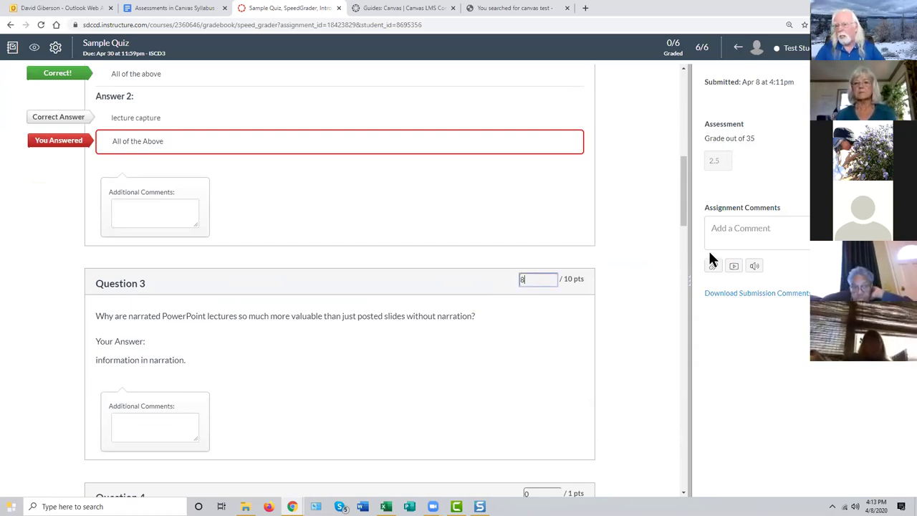
{"action": "scroll", "coordinate": [621, 360], "scroll_direction": "down", "scroll_amount": 4}
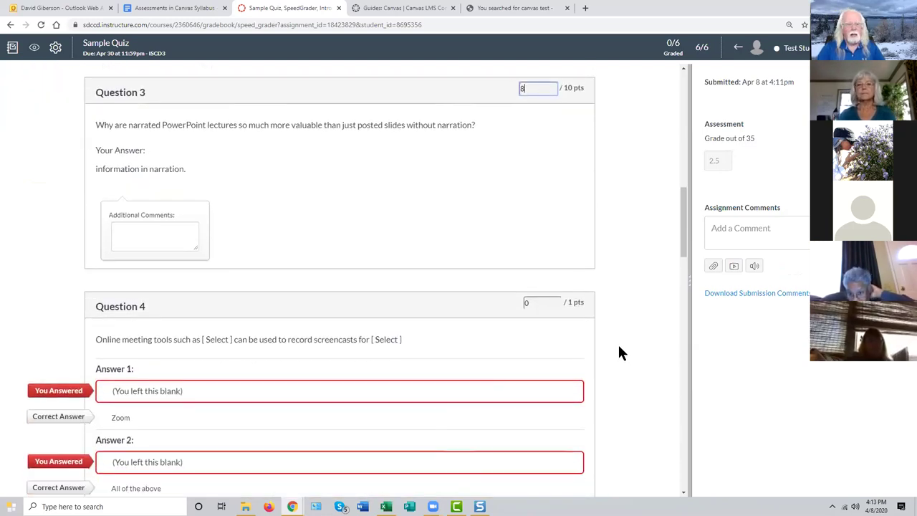
Step: Give the Test Student's Question 5 and Question 6 answers a score of 2 points each
{"action": "scroll", "coordinate": [617, 342], "scroll_direction": "down", "scroll_amount": 4}
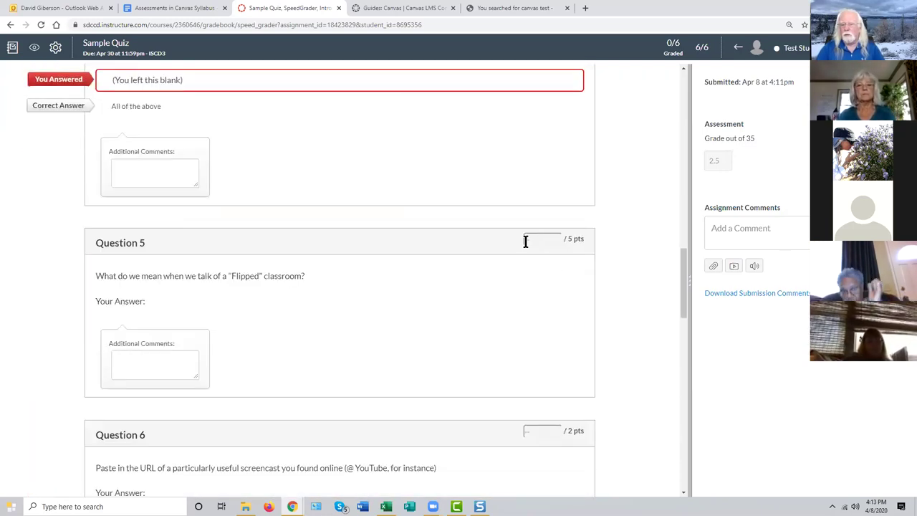
{"action": "left_click", "coordinate": [538, 242]}
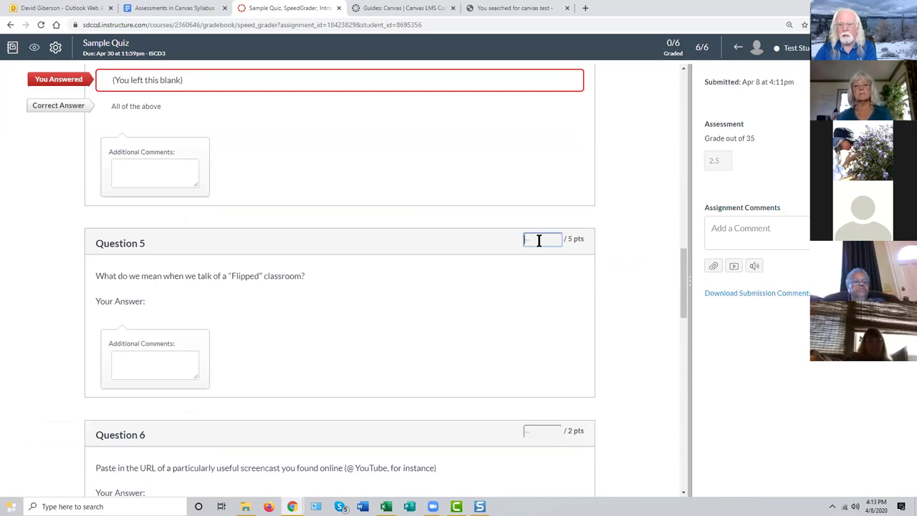
{"action": "type", "text": "2"}
{"action": "scroll", "coordinate": [537, 242], "scroll_direction": "down", "scroll_amount": 2}
{"action": "left_click", "coordinate": [547, 290]}
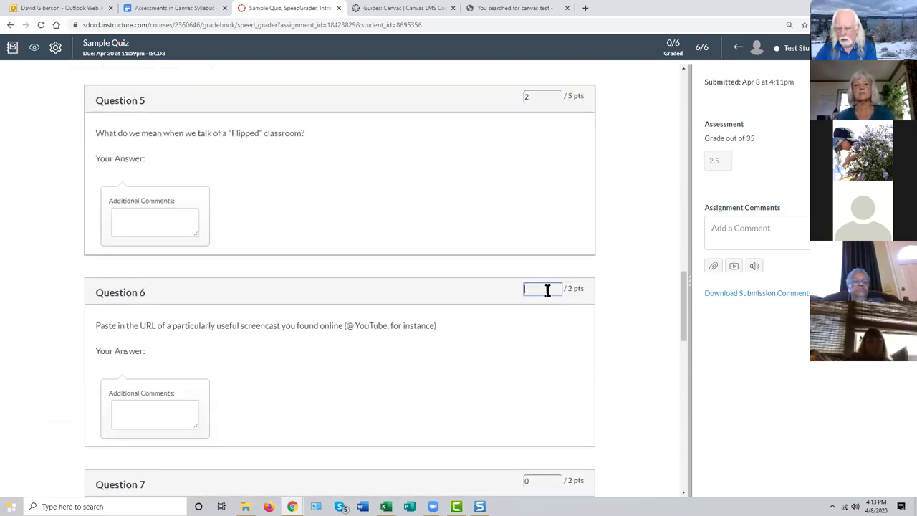
{"action": "type", "text": "2"}
{"action": "scroll", "coordinate": [601, 288], "scroll_direction": "down", "scroll_amount": 2}
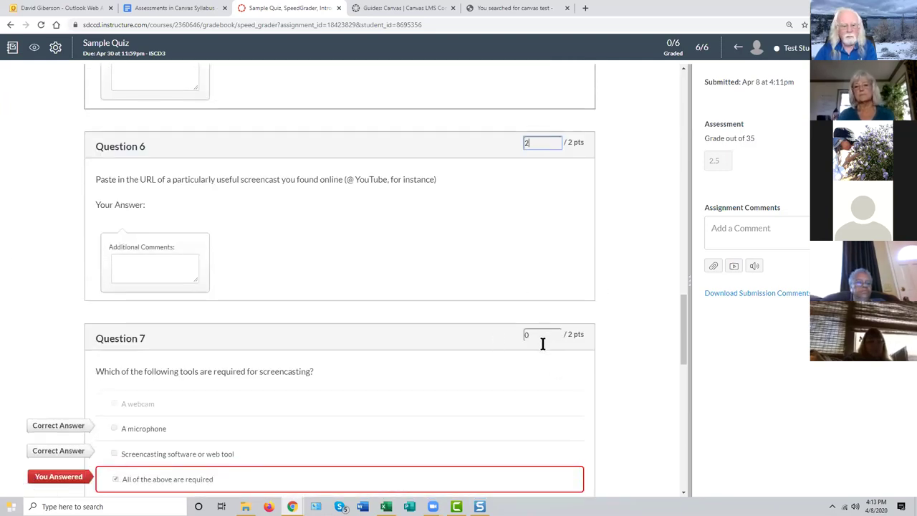
Step: Score the Question 9 answer 2 points and update the quiz scores for the Test Student's submission
{"action": "scroll", "coordinate": [542, 342], "scroll_direction": "down", "scroll_amount": 4}
{"action": "scroll", "coordinate": [543, 343], "scroll_direction": "down", "scroll_amount": 5}
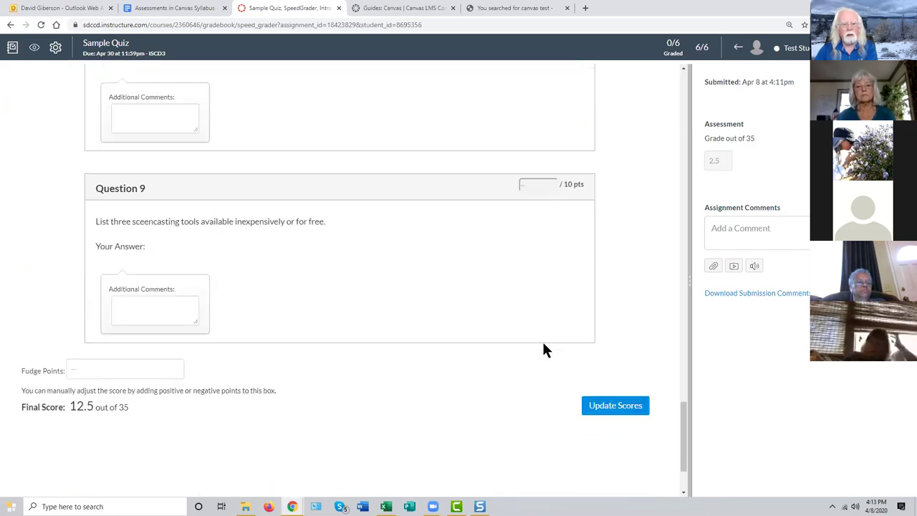
{"action": "left_click", "coordinate": [536, 186]}
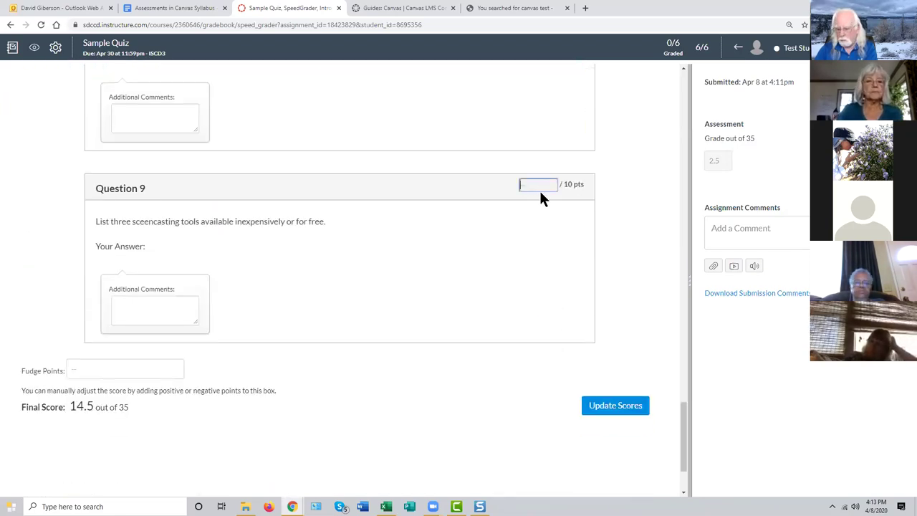
{"action": "left_click", "coordinate": [616, 407]}
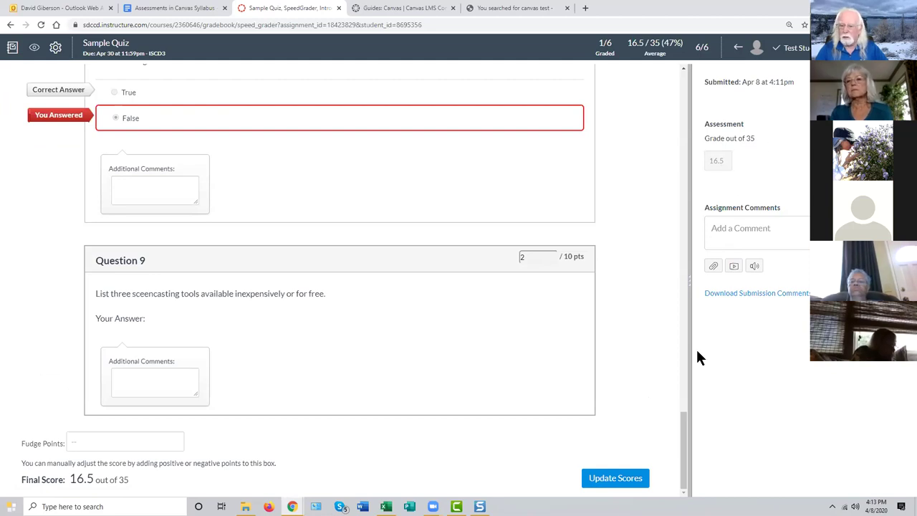
{"action": "left_click_drag", "start_coordinate": [681, 432], "coordinate": [666, 76]}
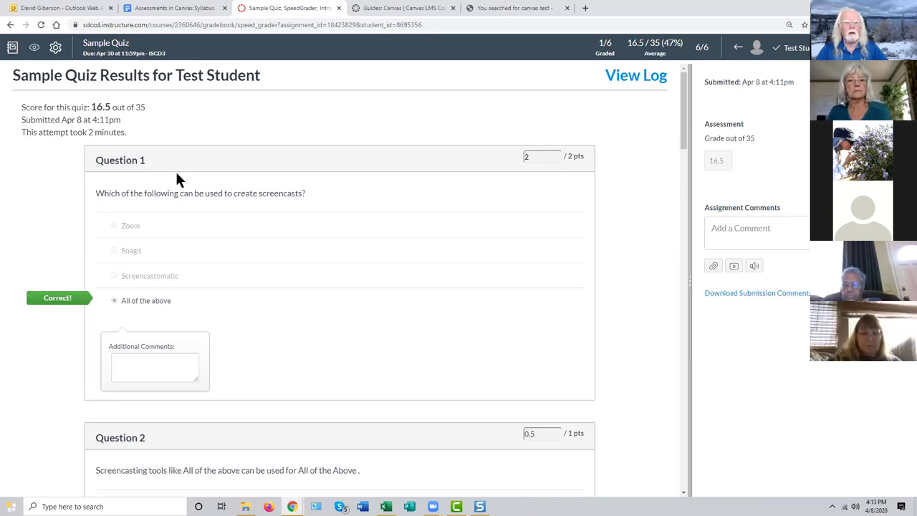
Step: Return to the gradebook to review its grade columns and check the Assessments in Canvas Syllabus outline for remaining topics
{"action": "left_click", "coordinate": [12, 47]}
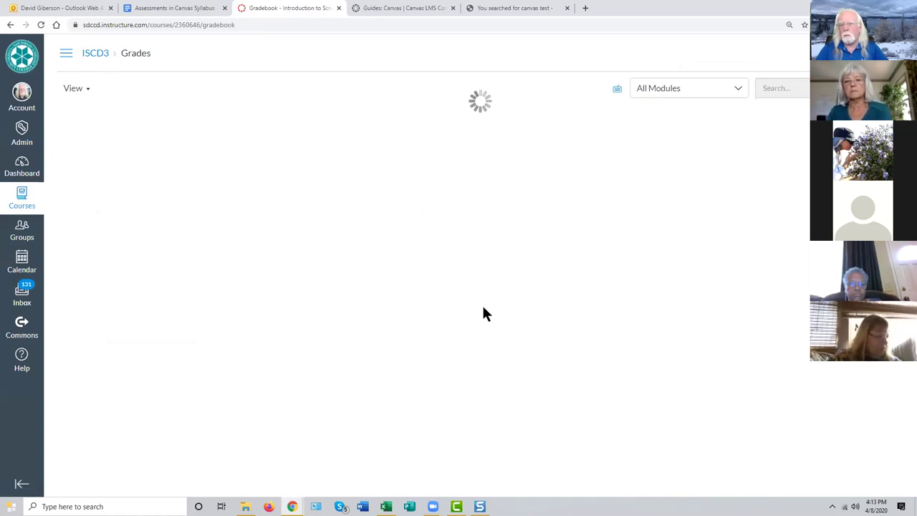
{"action": "left_click_drag", "start_coordinate": [460, 497], "coordinate": [891, 495]}
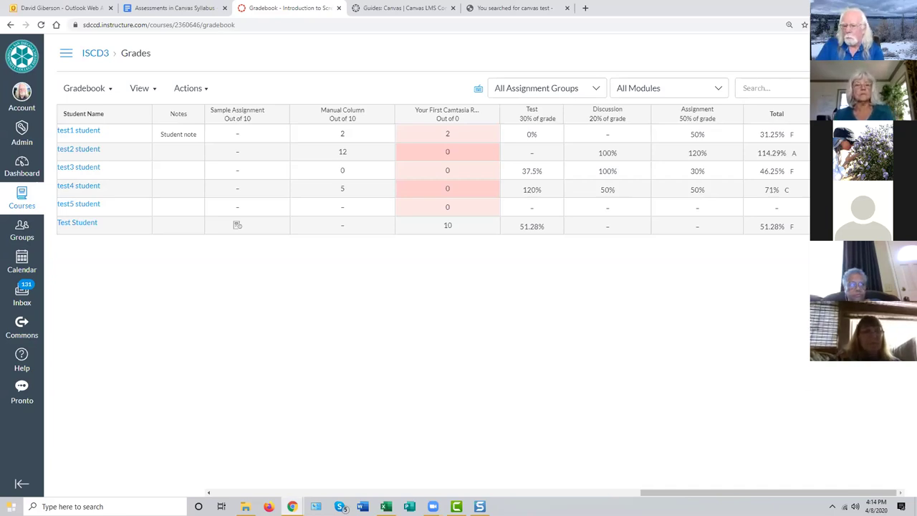
{"action": "left_click_drag", "start_coordinate": [723, 493], "coordinate": [295, 493]}
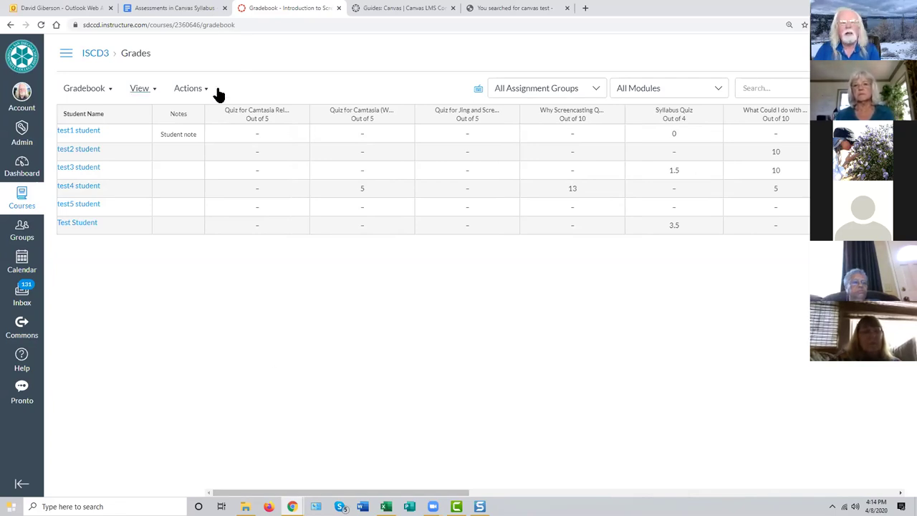
{"action": "left_click", "coordinate": [162, 9]}
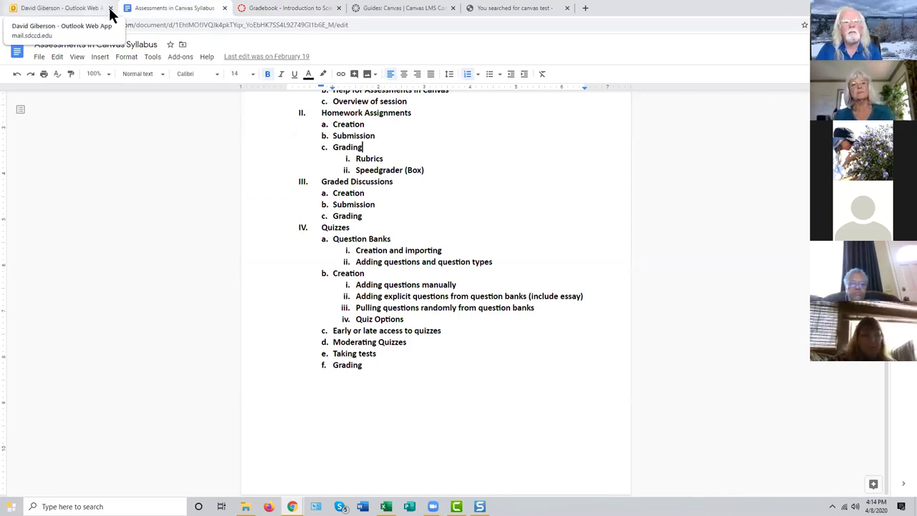
{"action": "left_click", "coordinate": [287, 13]}
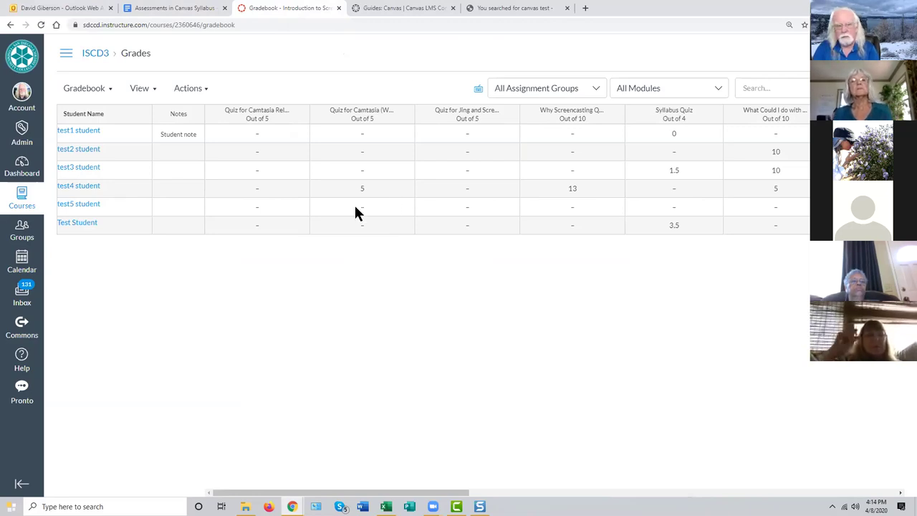
Step: Open the Sample Quiz from the course's quiz list and go to its Moderate Quiz page
{"action": "left_click", "coordinate": [64, 59]}
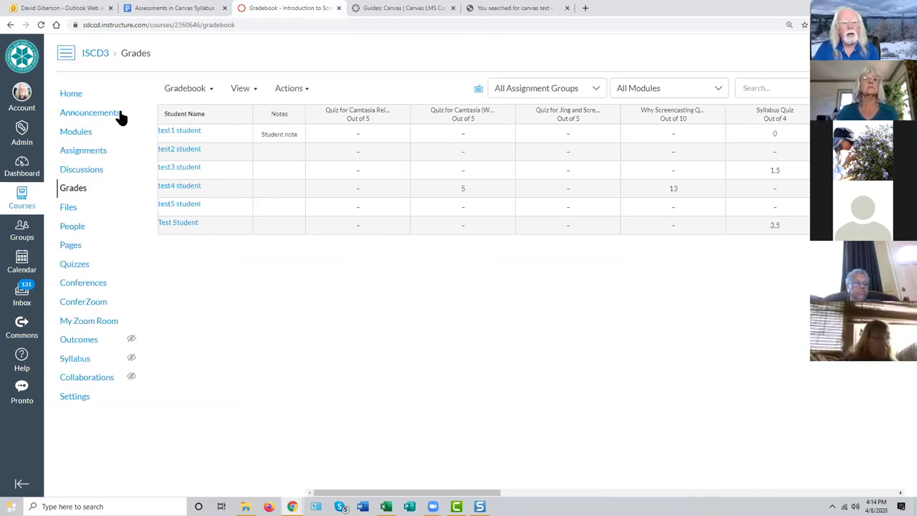
{"action": "left_click", "coordinate": [80, 265]}
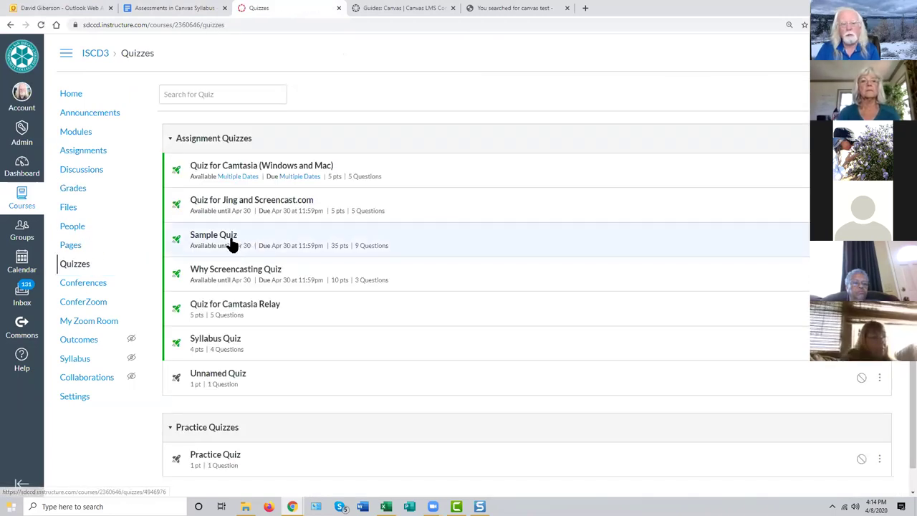
{"action": "left_click", "coordinate": [243, 238]}
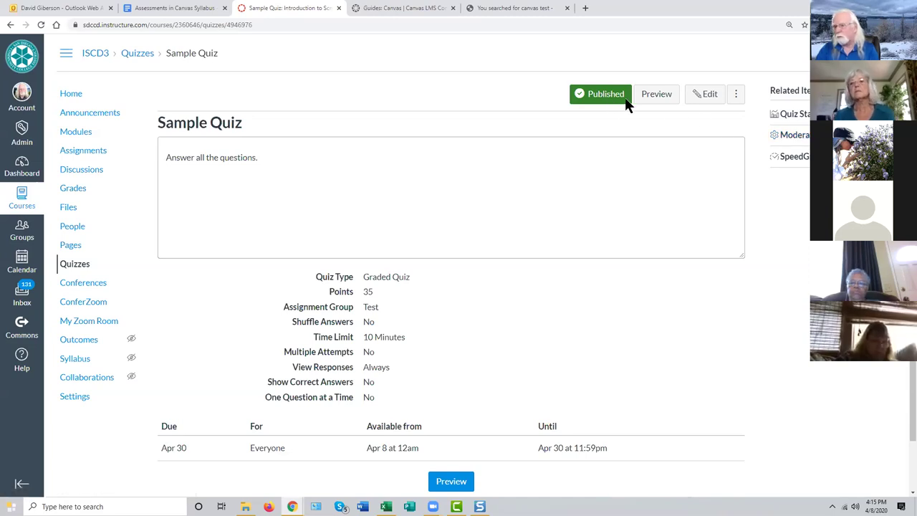
{"action": "left_click", "coordinate": [794, 135]}
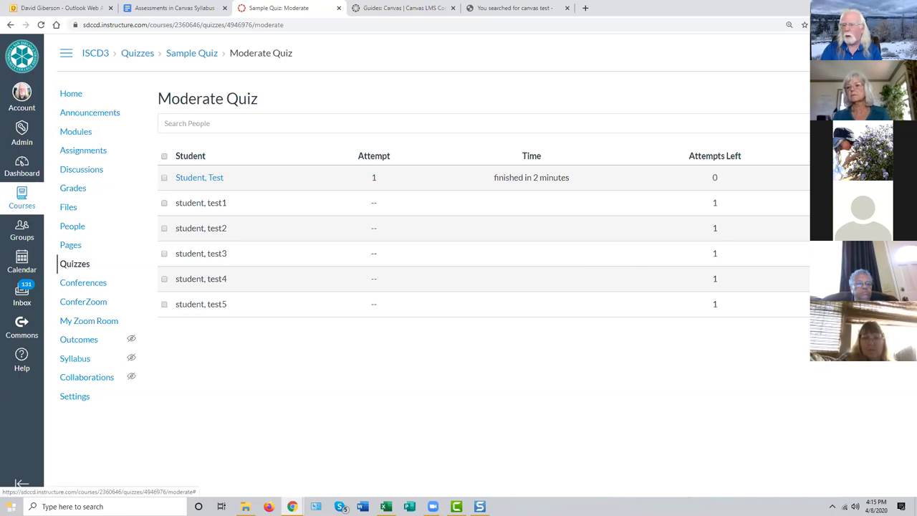
Step: Grant the test3 student 1 extra attempt and 5 extra minutes on every attempt at the Sample Quiz
{"action": "left_click", "coordinate": [831, 252]}
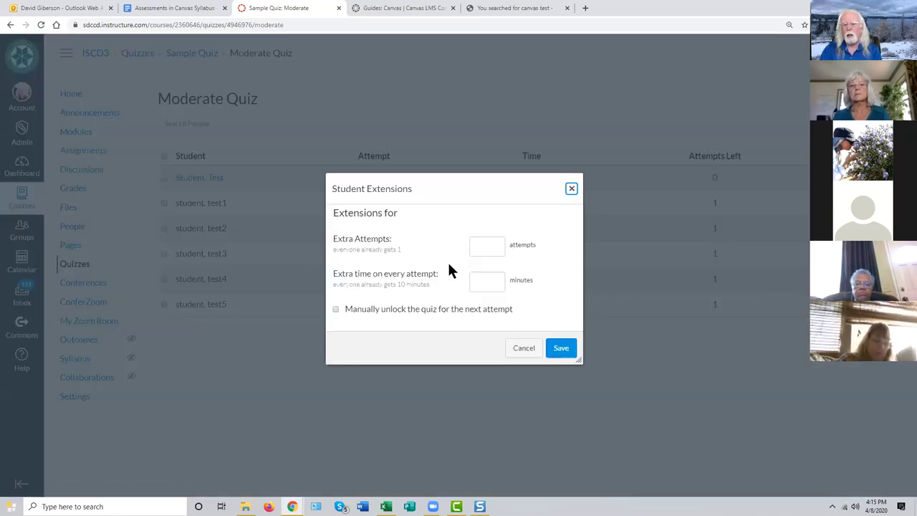
{"action": "left_click", "coordinate": [491, 281]}
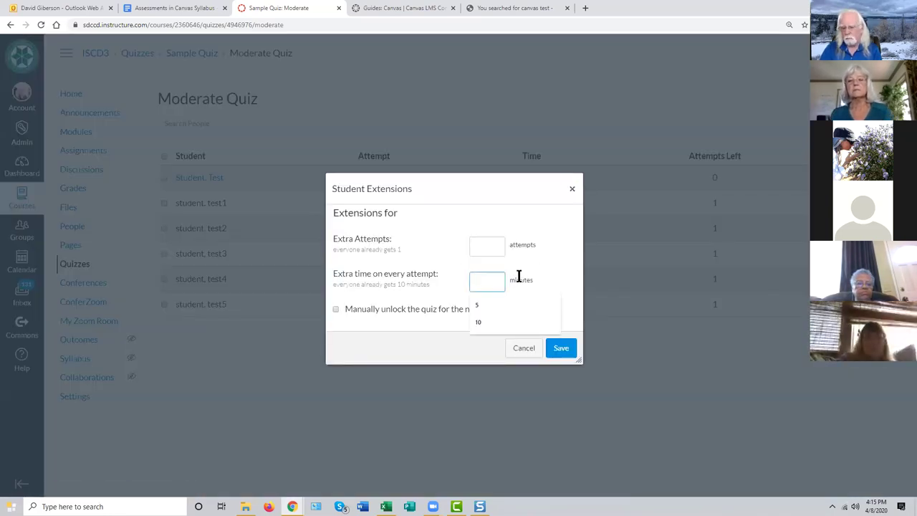
{"action": "type", "text": "5"}
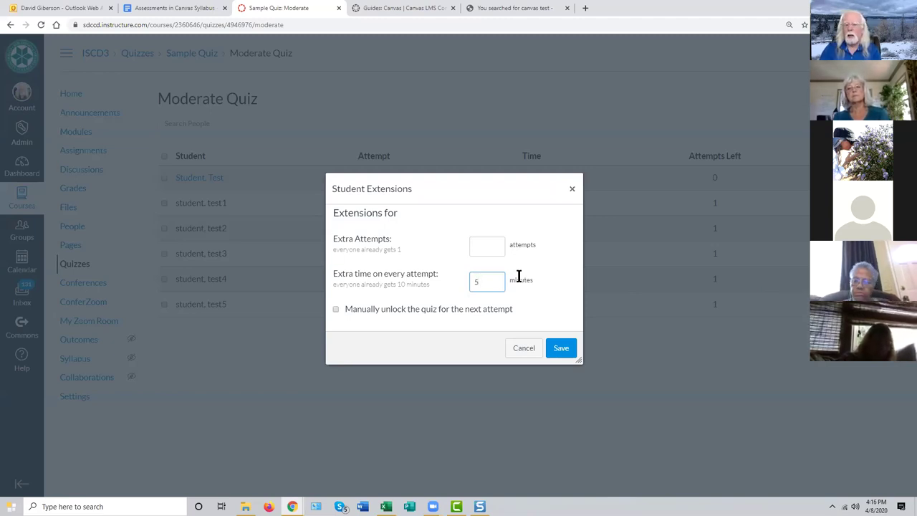
{"action": "left_click", "coordinate": [484, 251]}
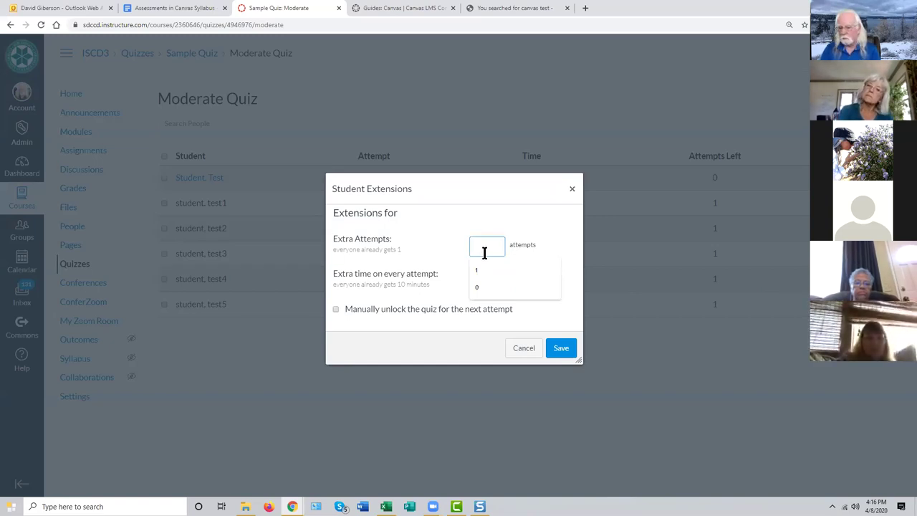
{"action": "type", "text": "1"}
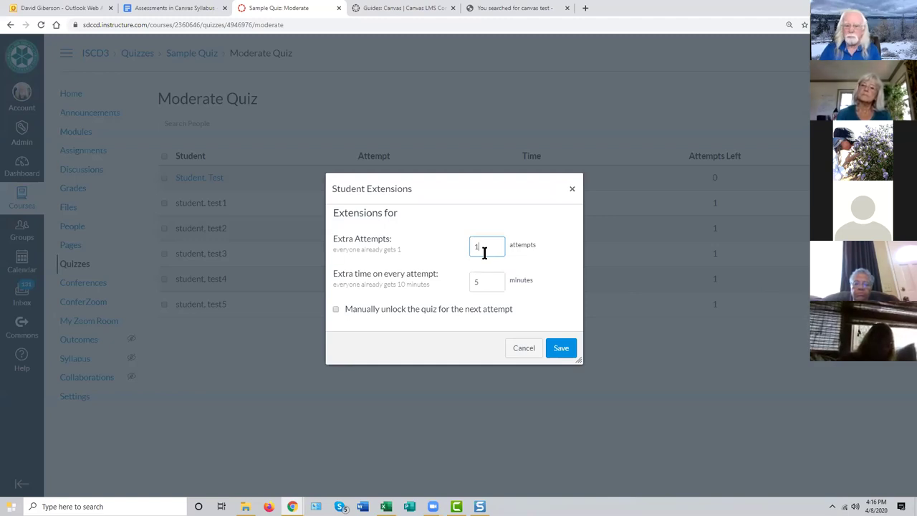
{"action": "left_click", "coordinate": [557, 351]}
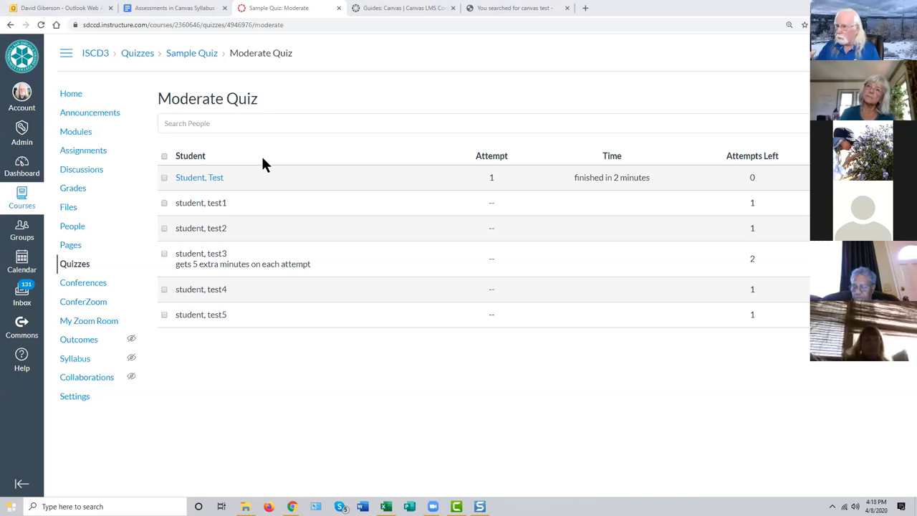
Step: Open the course's content import page and set the content type to Copy a Canvas Course
{"action": "left_click", "coordinate": [74, 398]}
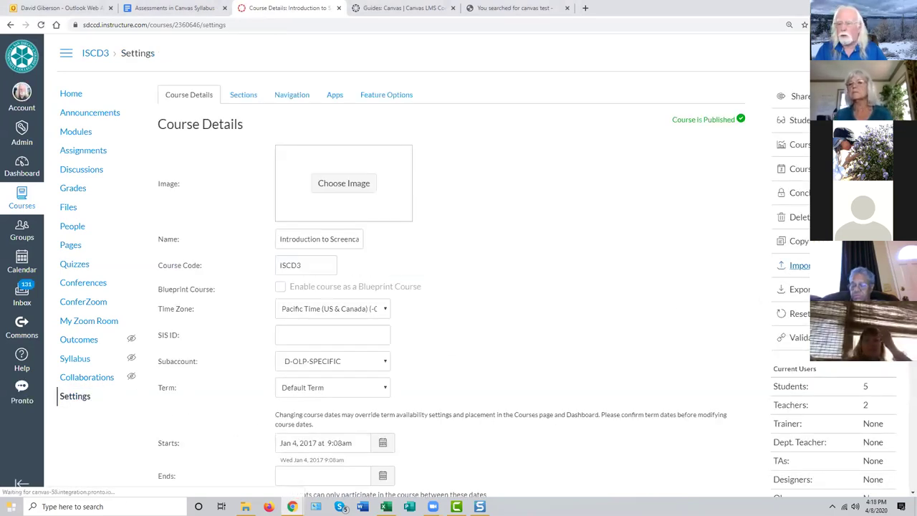
{"action": "left_click", "coordinate": [796, 265]}
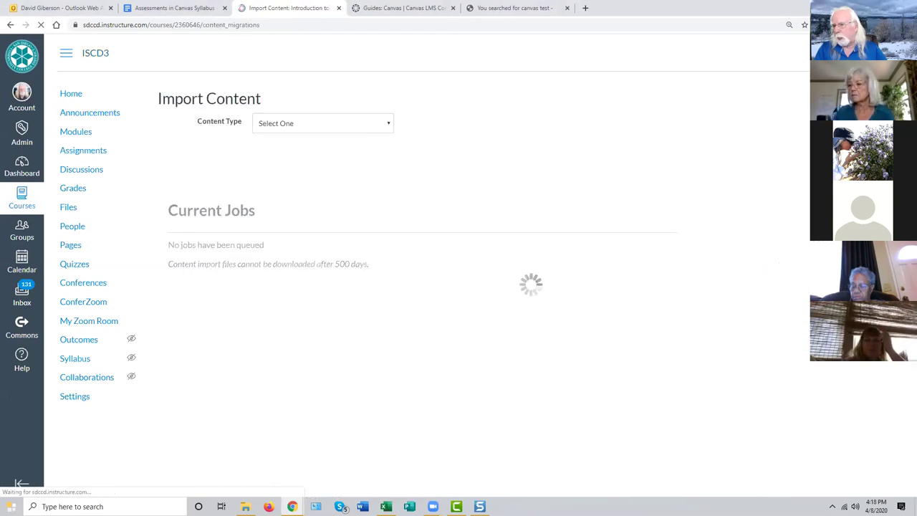
{"action": "left_click", "coordinate": [389, 125]}
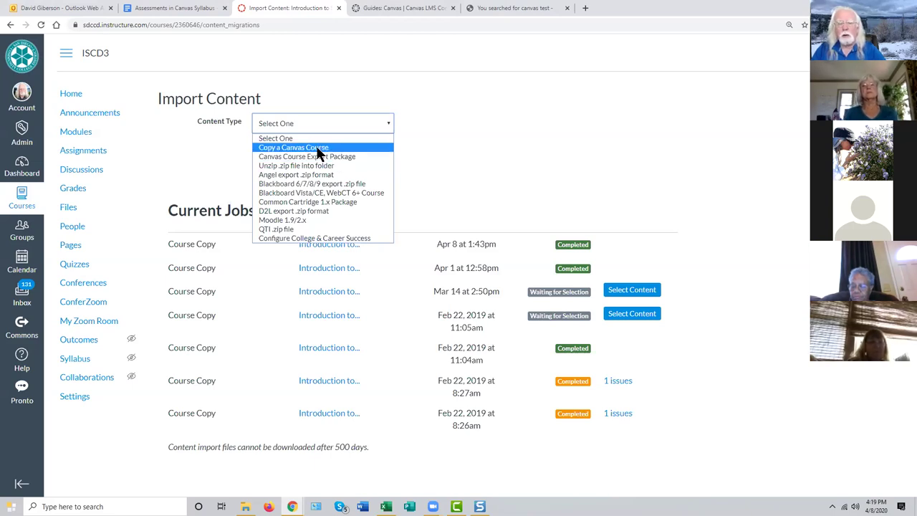
{"action": "left_click", "coordinate": [316, 147]}
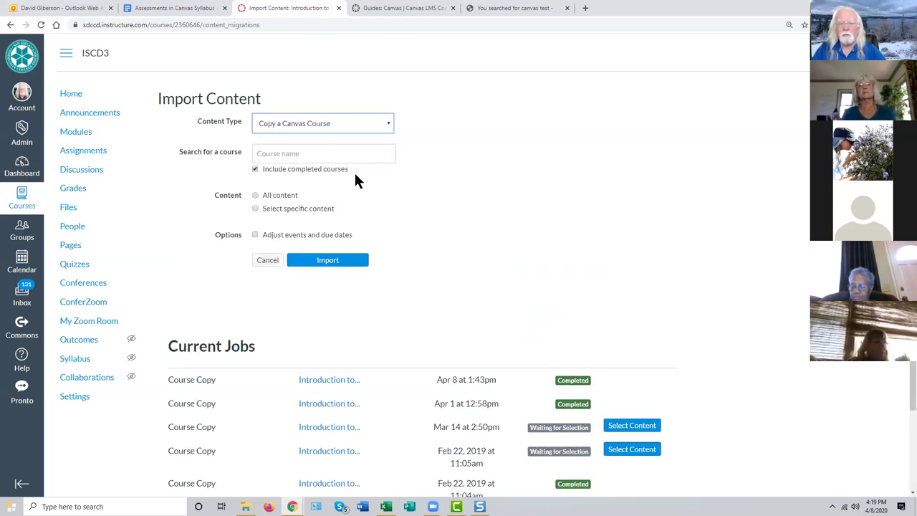
Step: Find the source course Introduction to Screencasting (Demo2) with "iscd2" and start an import of specific content from it
{"action": "left_click", "coordinate": [278, 155]}
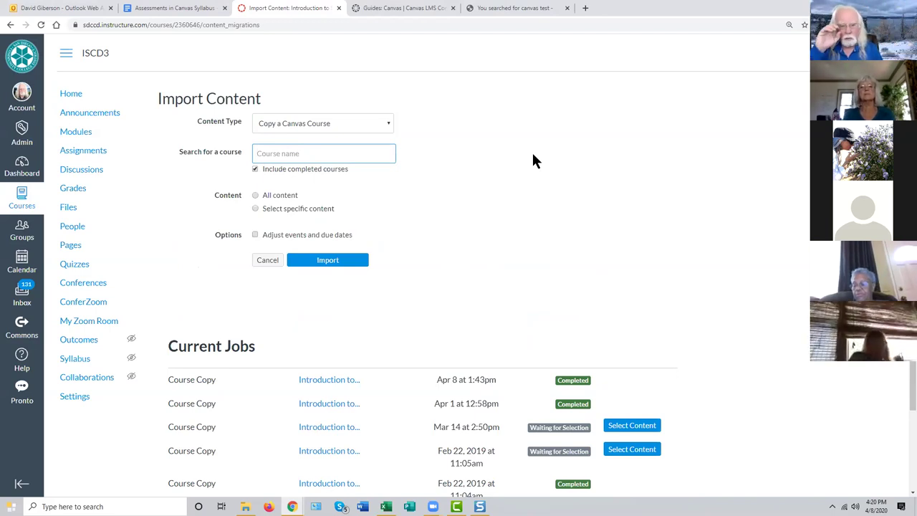
{"action": "type", "text": "iscd2"}
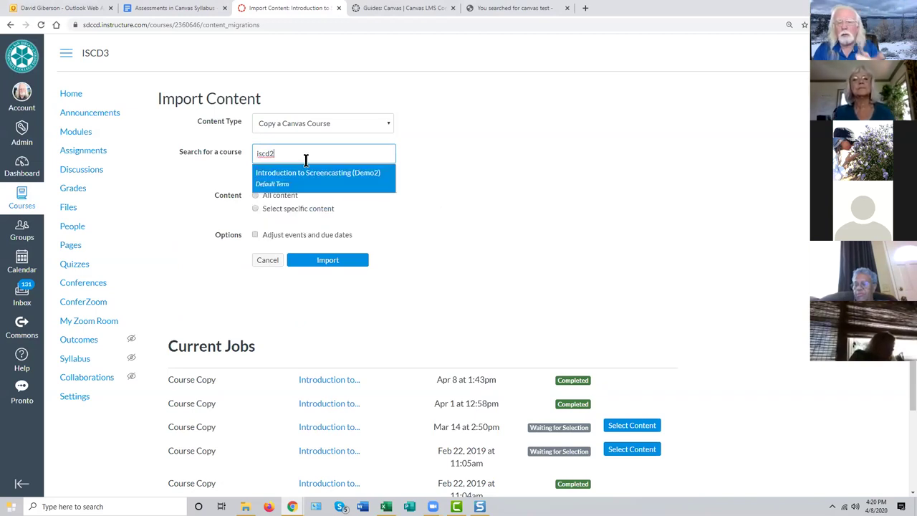
{"action": "key", "text": "Down"}
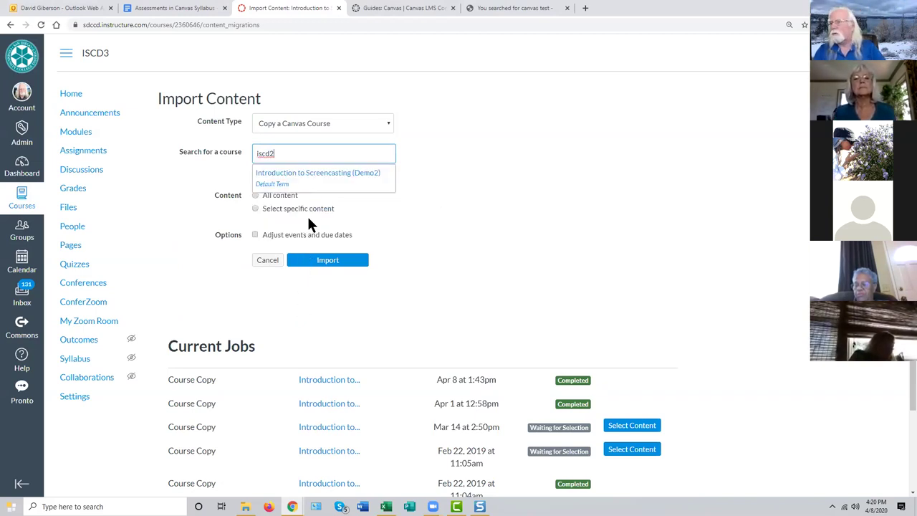
{"action": "left_click", "coordinate": [312, 172]}
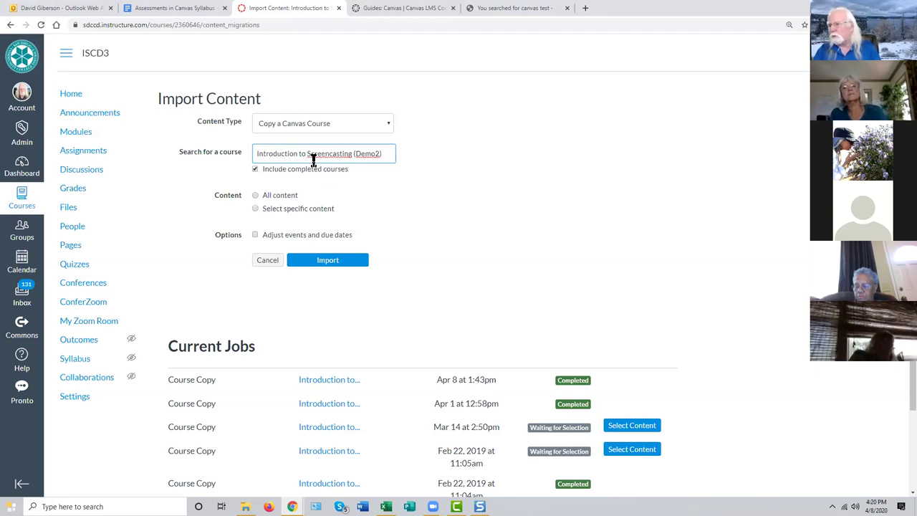
{"action": "left_click", "coordinate": [255, 209]}
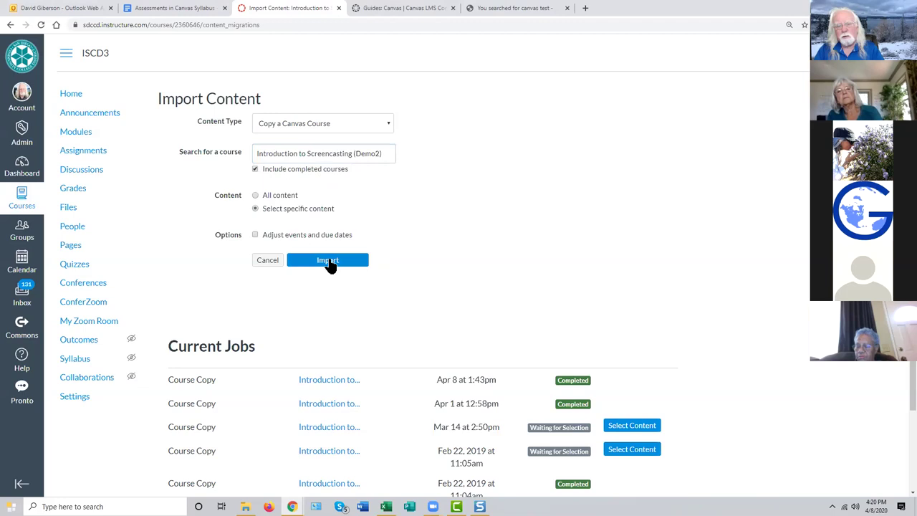
{"action": "left_click", "coordinate": [329, 261]}
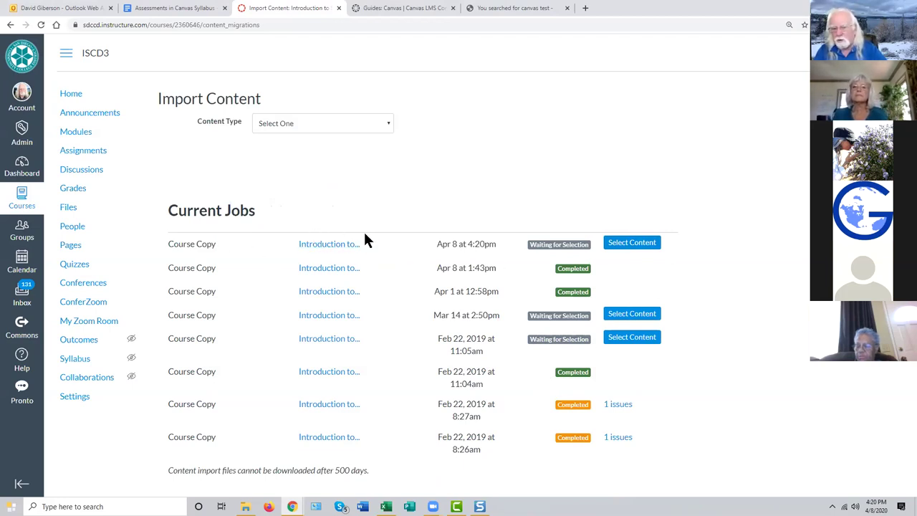
Step: Open the content selection for the Apr 8 at 4:20pm course copy and expand its Quizzes category to list the individual quizzes
{"action": "left_click", "coordinate": [626, 245]}
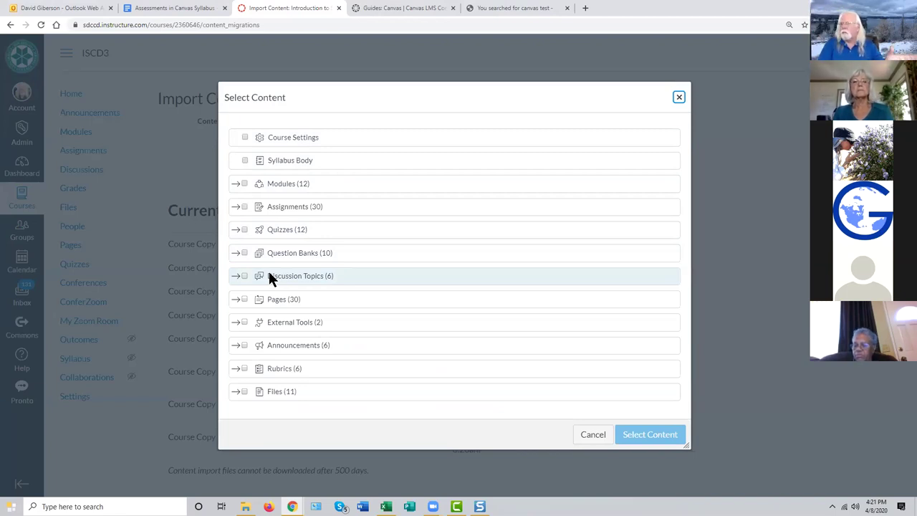
{"action": "left_click", "coordinate": [244, 230]}
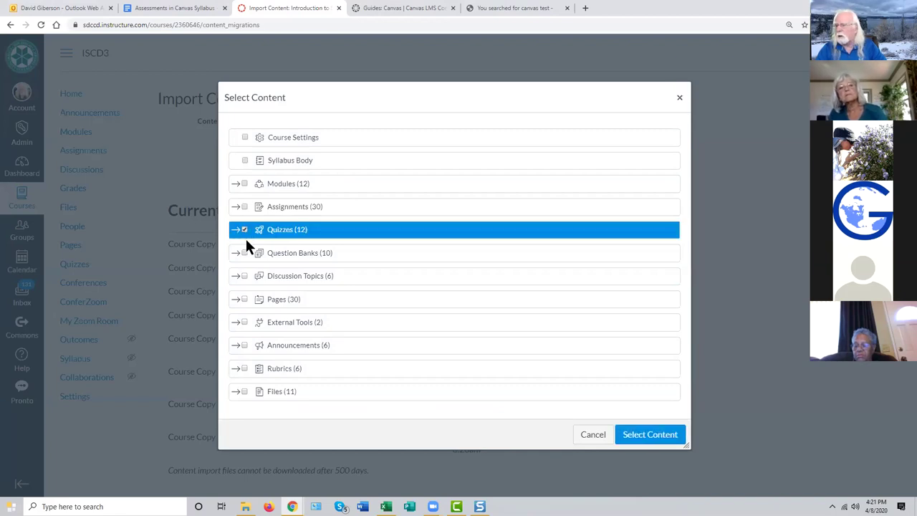
{"action": "left_click", "coordinate": [245, 230]}
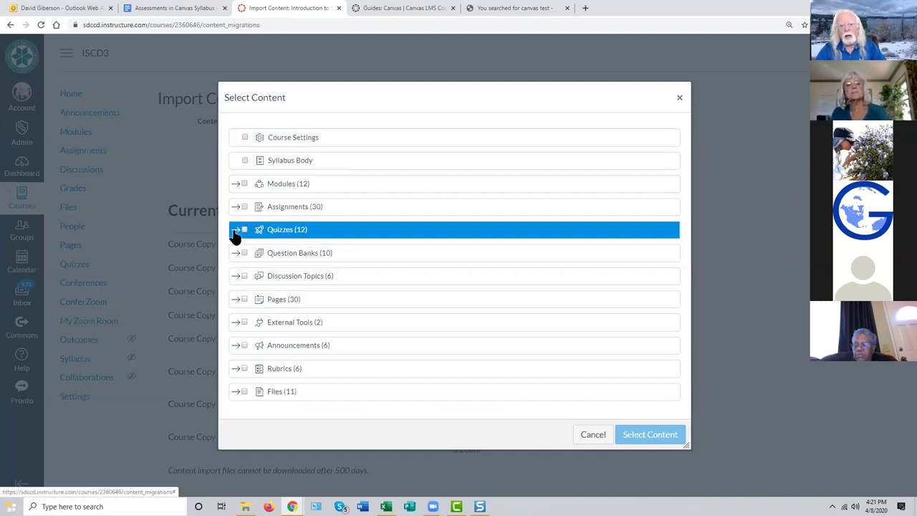
{"action": "left_click", "coordinate": [235, 230]}
{"action": "scroll", "coordinate": [467, 289], "scroll_direction": "down", "scroll_amount": 1}
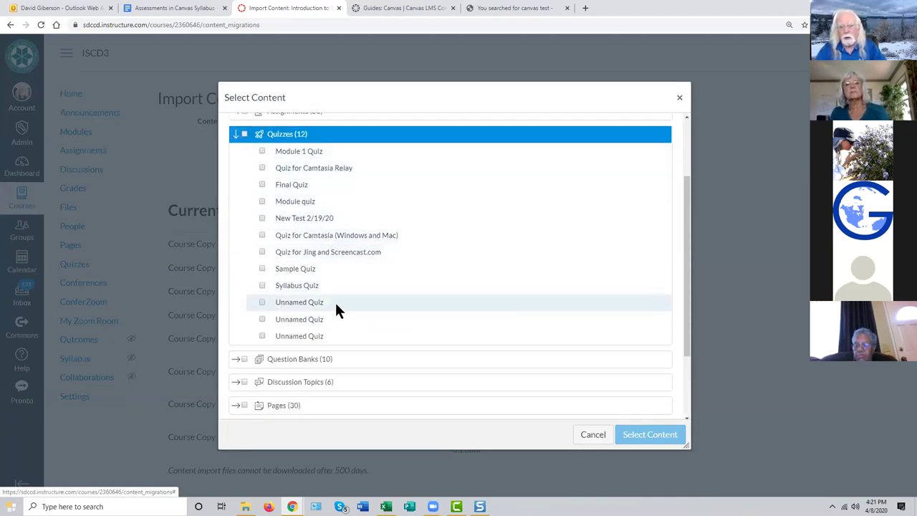
{"action": "left_click", "coordinate": [262, 336]}
{"action": "left_click", "coordinate": [262, 319]}
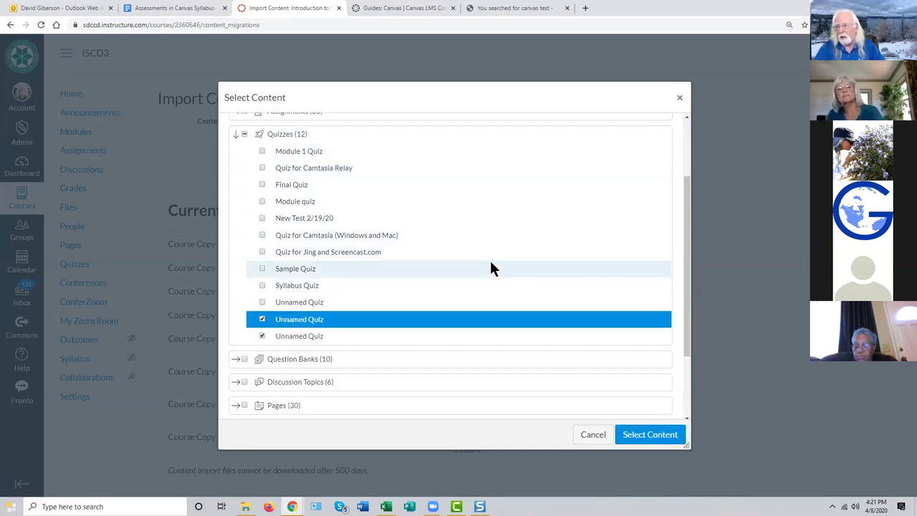
{"action": "left_click", "coordinate": [262, 319]}
{"action": "left_click", "coordinate": [262, 336]}
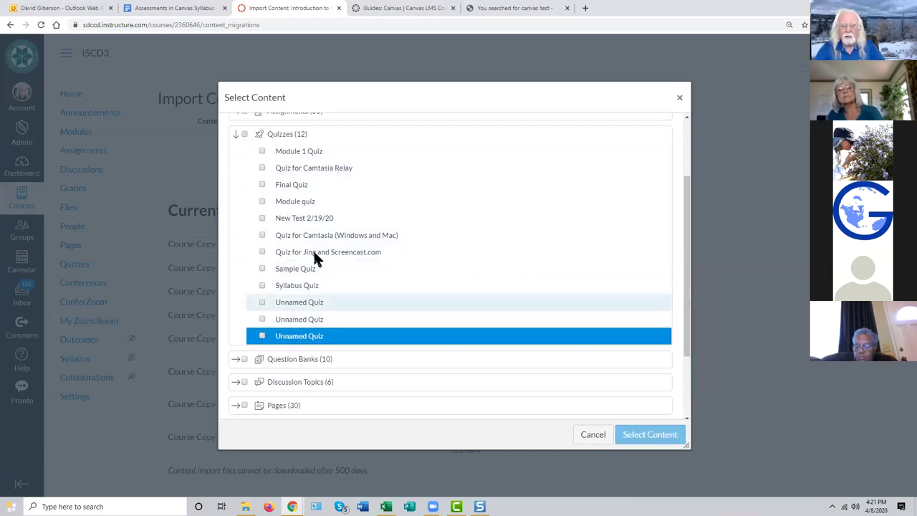
Step: Import only New Test 2/19/20 and Module 1 Quiz from the source course, and check the course's quiz list for them
{"action": "left_click", "coordinate": [262, 218]}
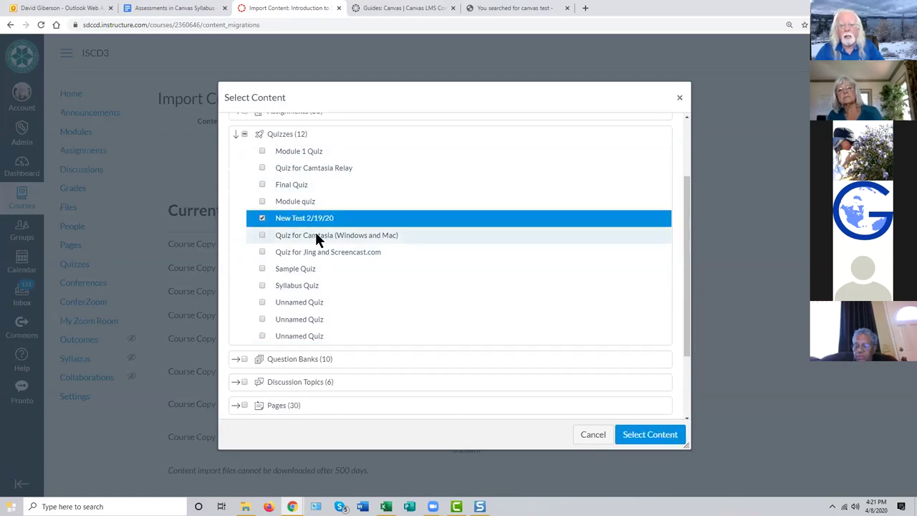
{"action": "left_click", "coordinate": [264, 151]}
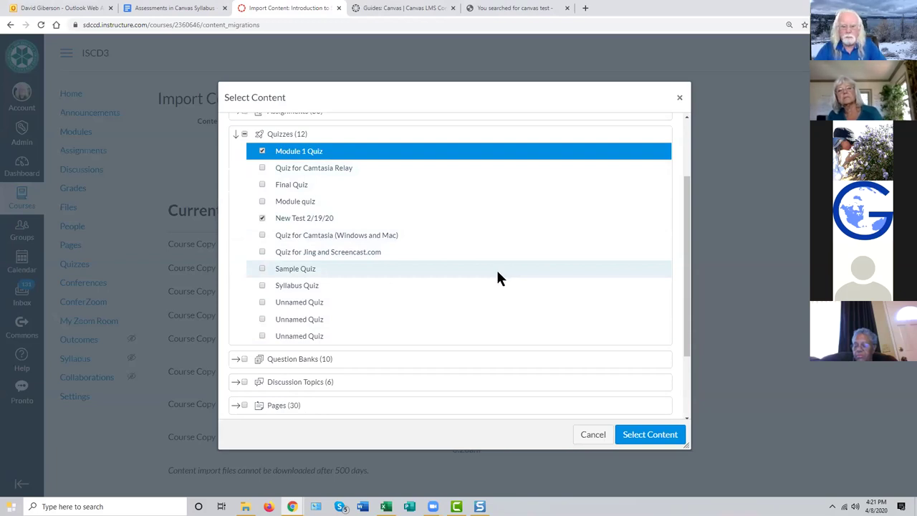
{"action": "left_click", "coordinate": [650, 435]}
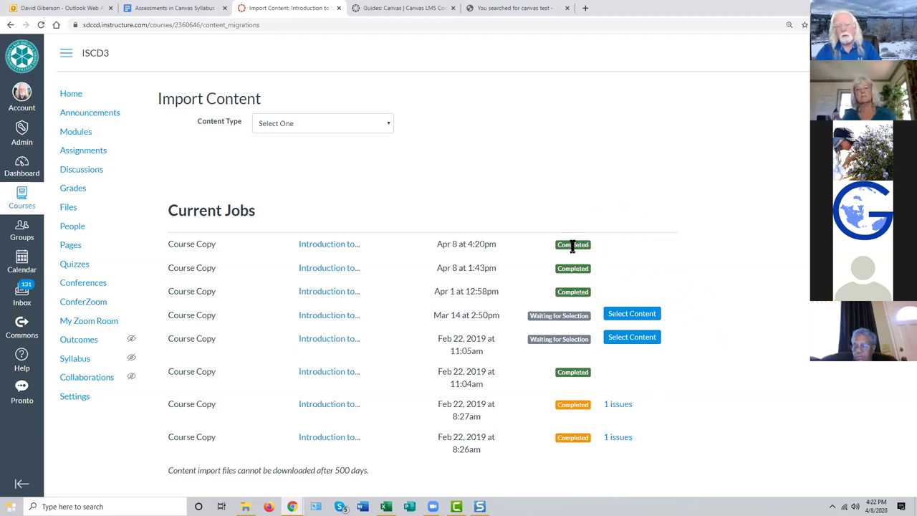
{"action": "left_click", "coordinate": [74, 262]}
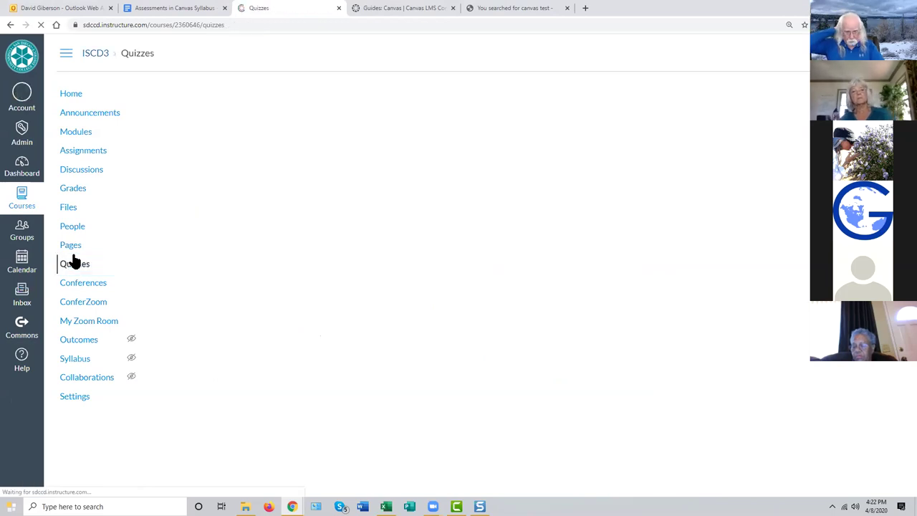
{"action": "scroll", "coordinate": [364, 343], "scroll_direction": "down", "scroll_amount": 3}
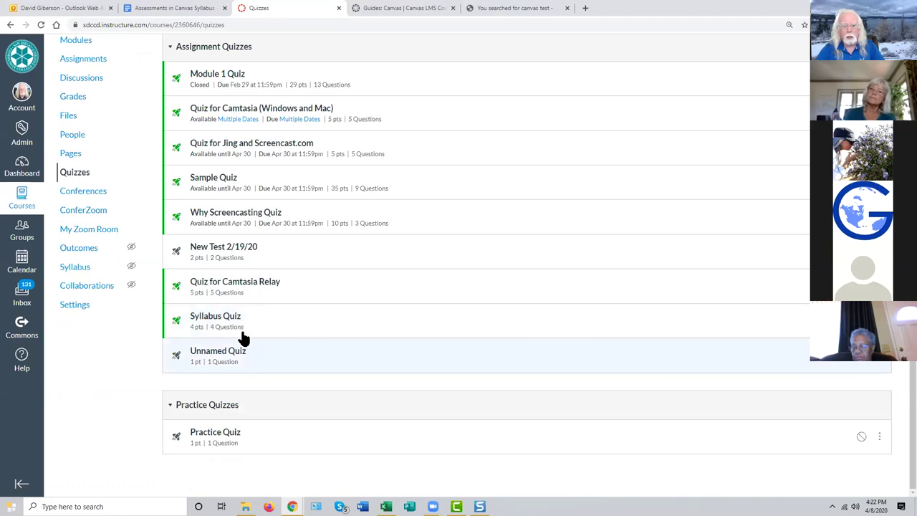
Step: Open the ISCD3 course's content import page and set the content type to Canvas Course Export Package
{"action": "scroll", "coordinate": [252, 332], "scroll_direction": "up", "scroll_amount": 1}
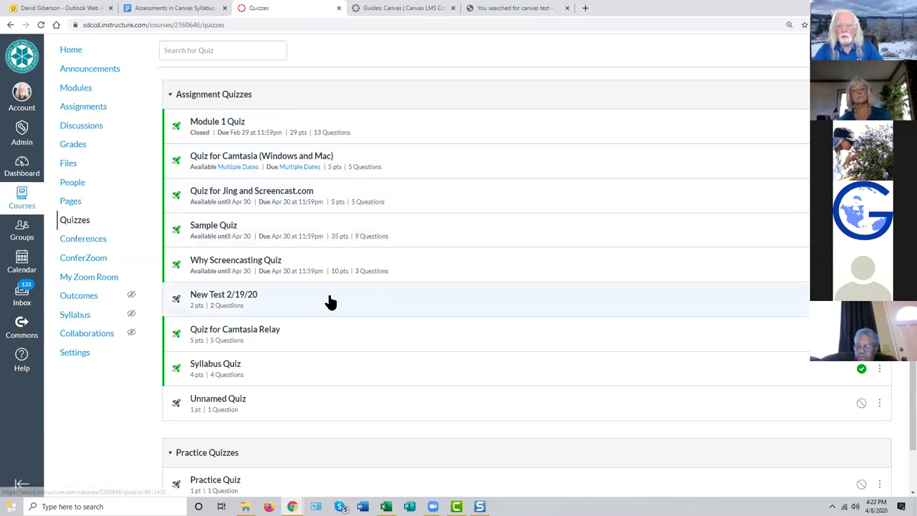
{"action": "left_click", "coordinate": [86, 355]}
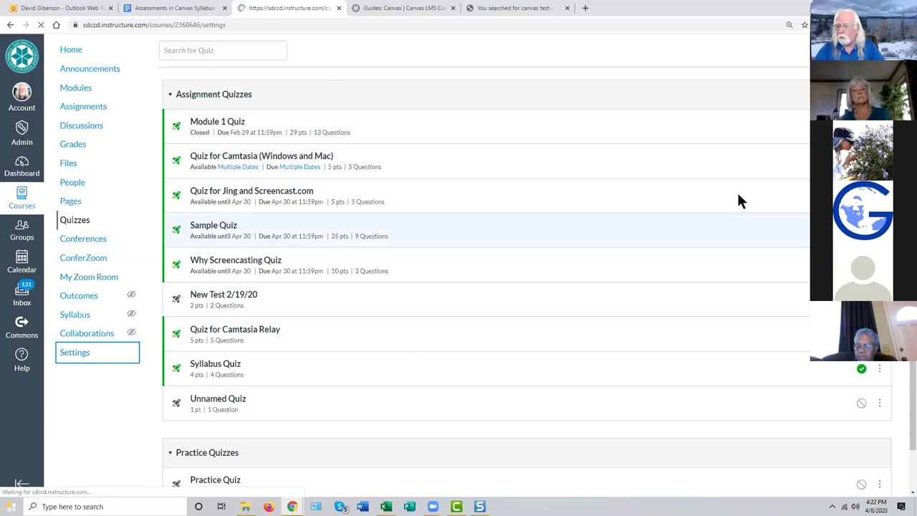
{"action": "left_click", "coordinate": [788, 265]}
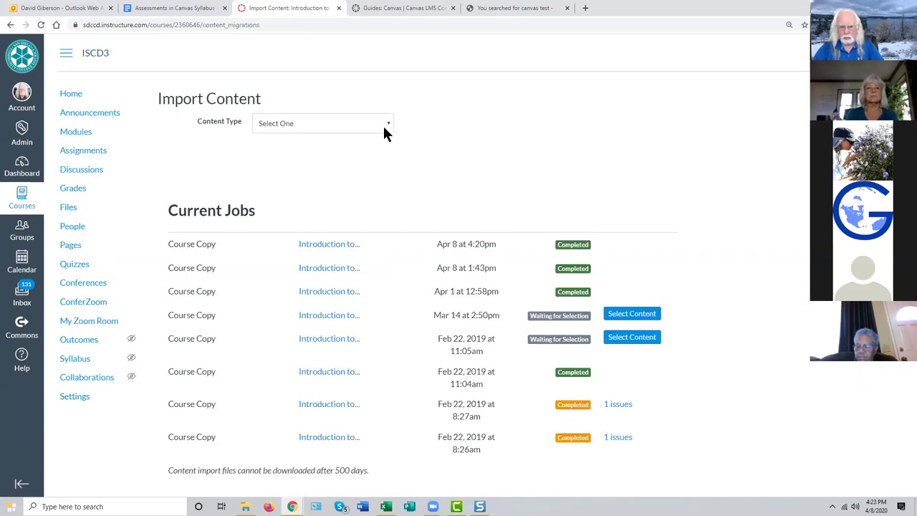
{"action": "left_click", "coordinate": [384, 126]}
{"action": "left_click", "coordinate": [336, 157]}
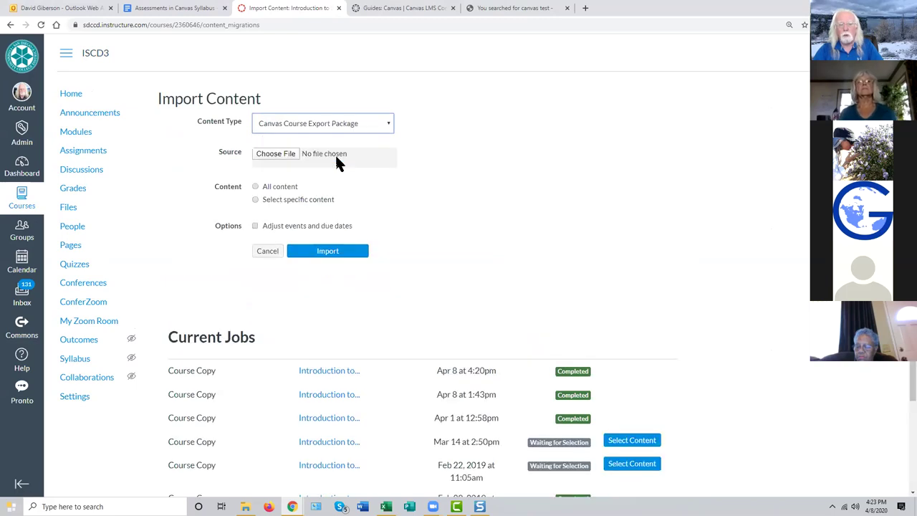
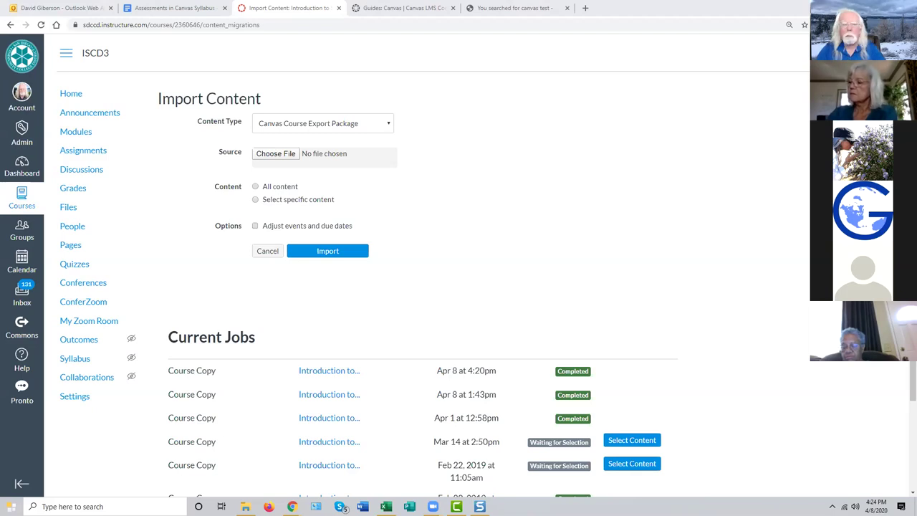
Step: Export all quizzes from the ISCD3 course and save introduction-to-screencasting-demo3-quiz-export.zip in the Canvas course exports folder
{"action": "left_click", "coordinate": [80, 401]}
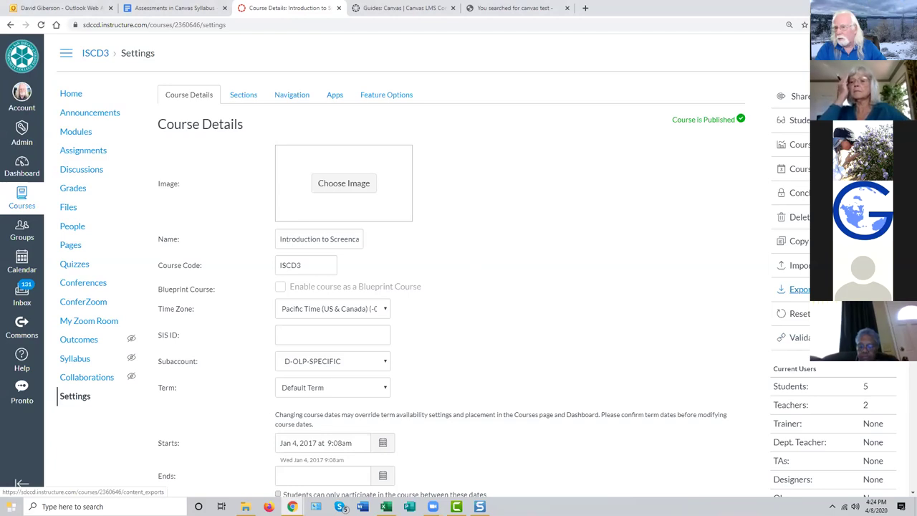
{"action": "left_click", "coordinate": [798, 288]}
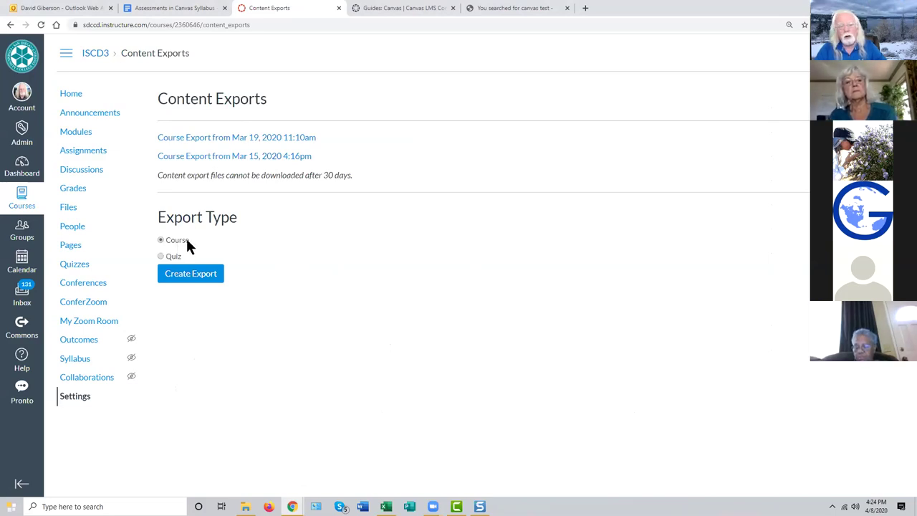
{"action": "left_click", "coordinate": [162, 256]}
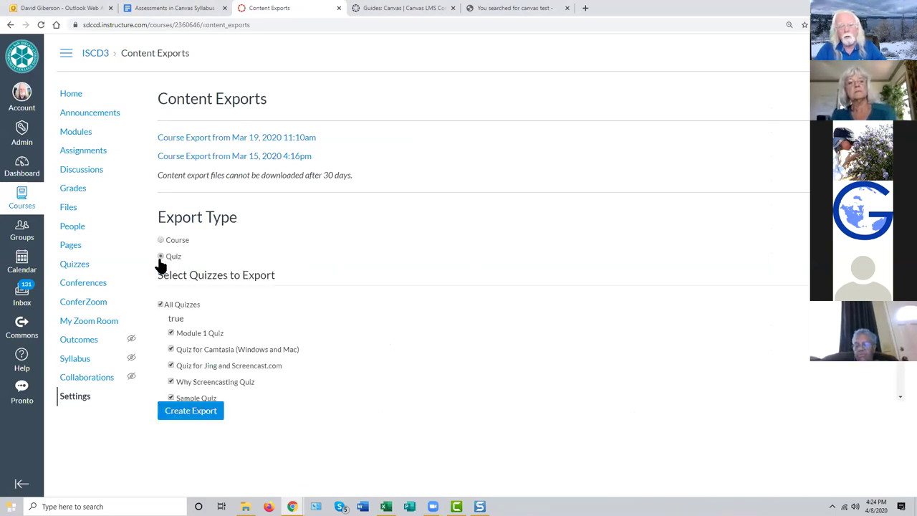
{"action": "left_click", "coordinate": [197, 418]}
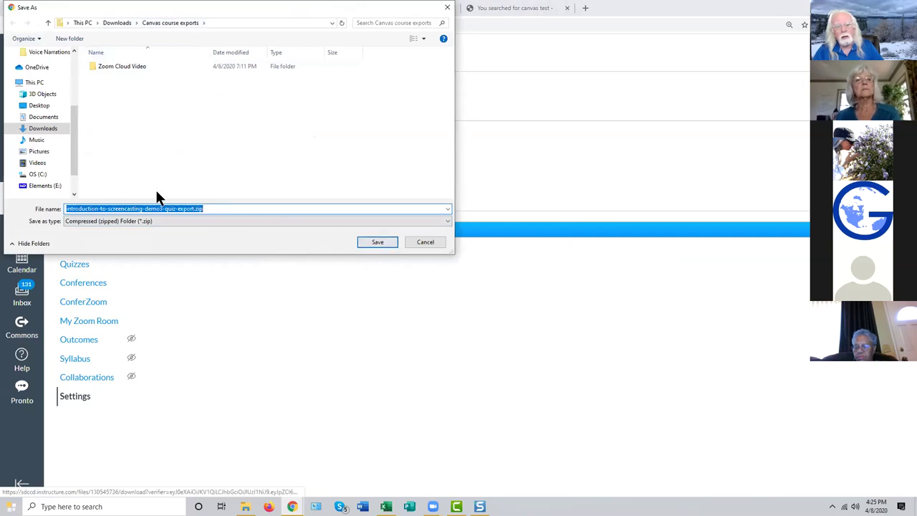
{"action": "left_click", "coordinate": [370, 241]}
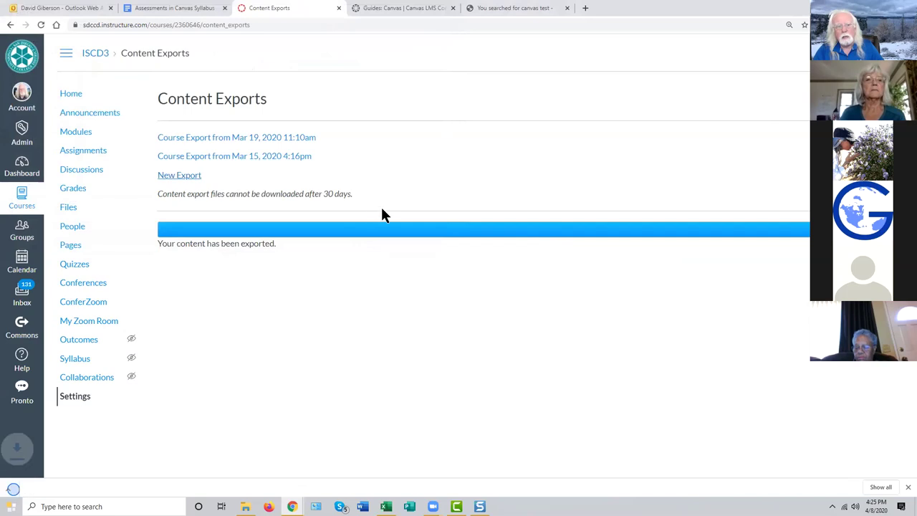
Step: Start a content import in the Sandbox for Tutorials and Seminars course with Canvas Course Export Package as content type
{"action": "left_click", "coordinate": [20, 165]}
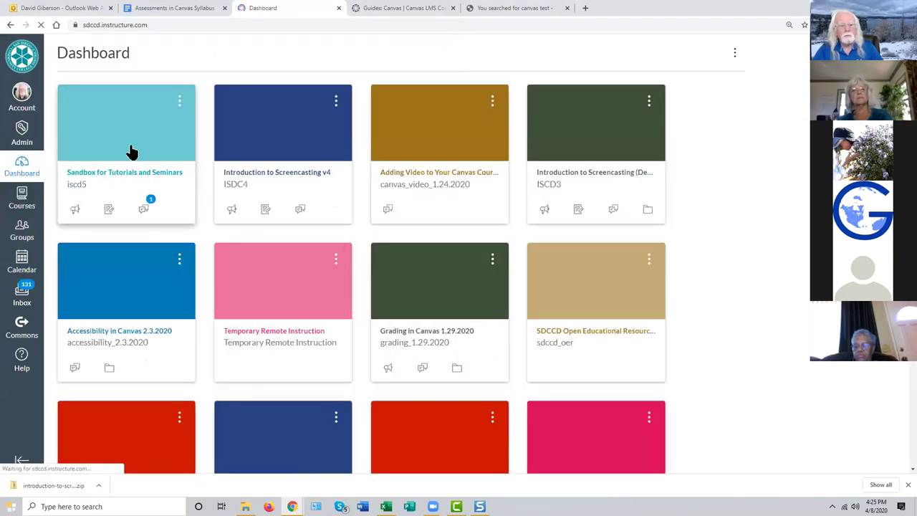
{"action": "left_click", "coordinate": [193, 263]}
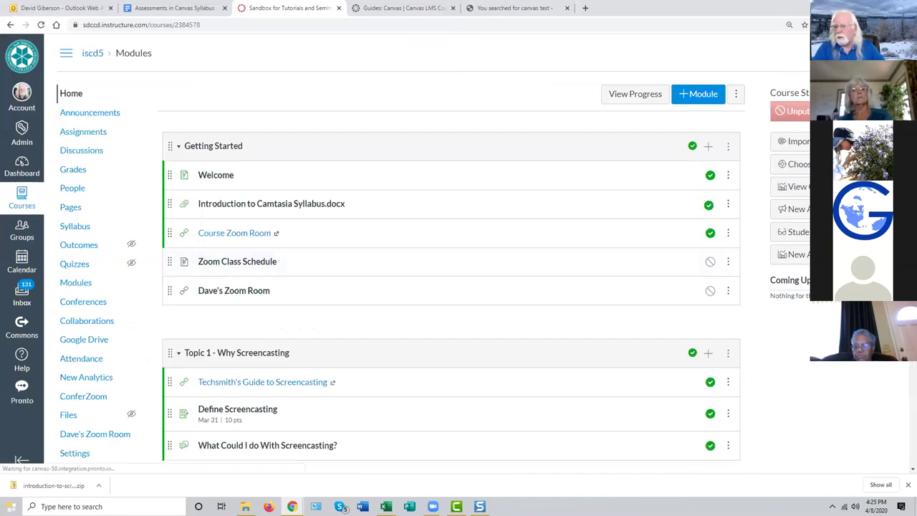
{"action": "left_click", "coordinate": [111, 452]}
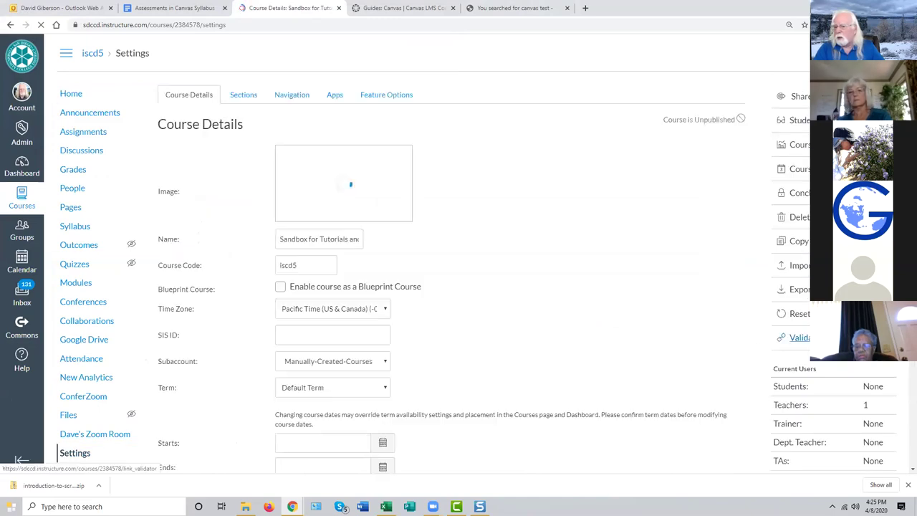
{"action": "left_click", "coordinate": [793, 267]}
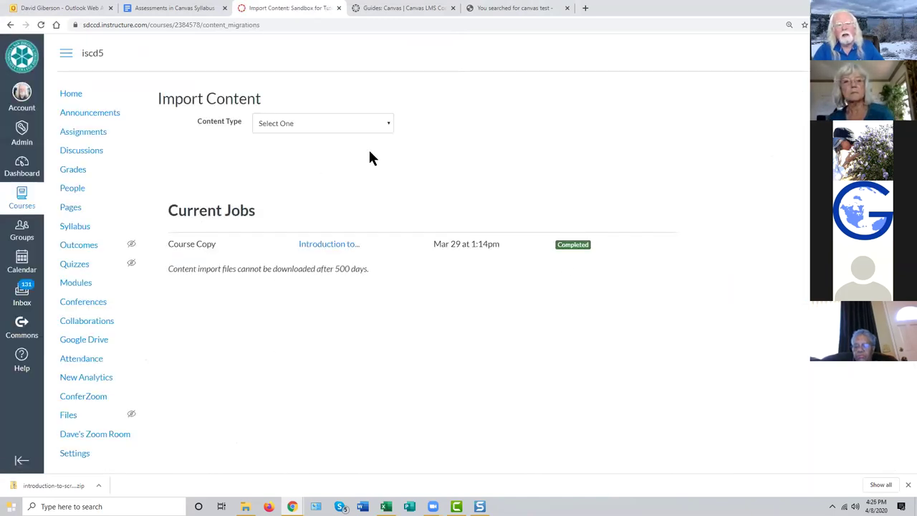
{"action": "left_click", "coordinate": [386, 126]}
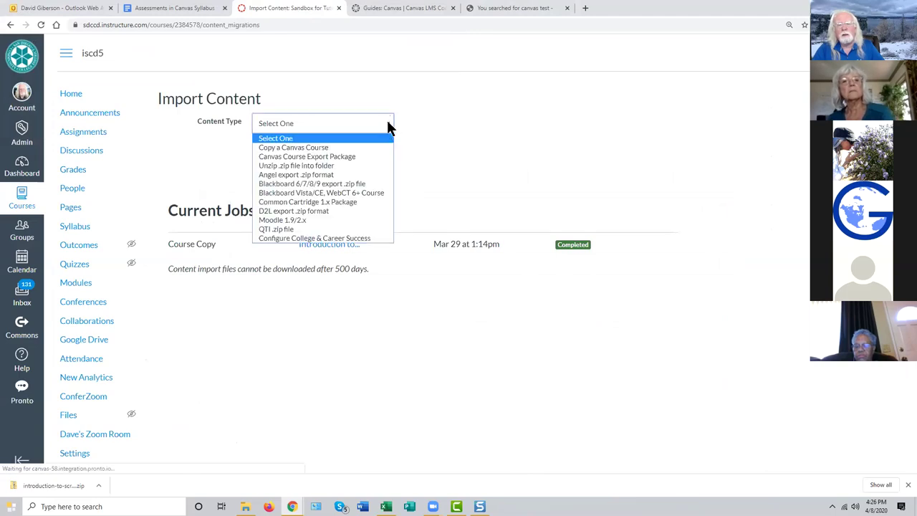
{"action": "left_click", "coordinate": [349, 157]}
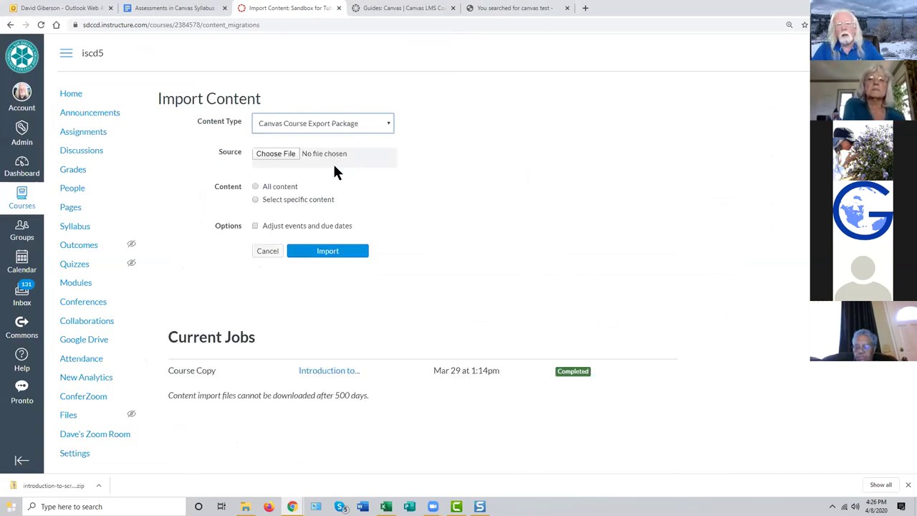
Step: Choose introduction-to-screencasting-demo3-quiz-export.zip from the Canvas course exports folder in Downloads as the source and import all content
{"action": "left_click", "coordinate": [275, 158]}
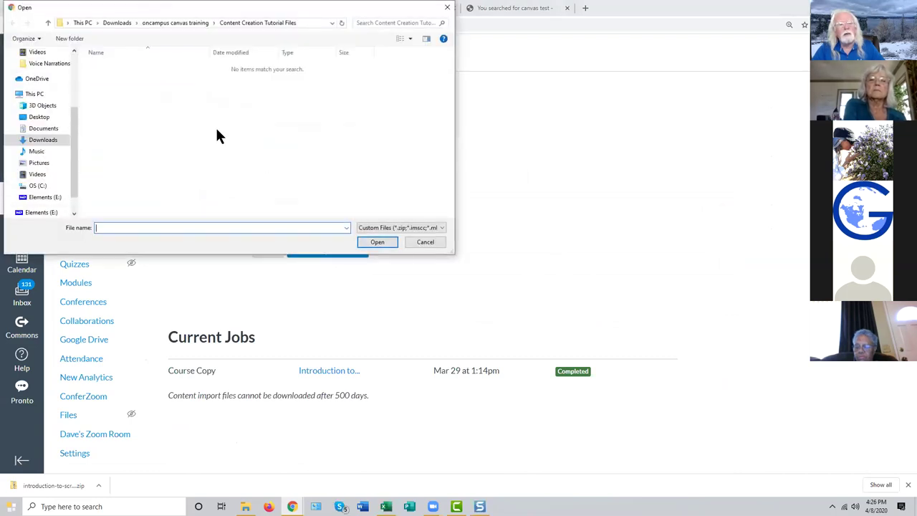
{"action": "left_click", "coordinate": [49, 141]}
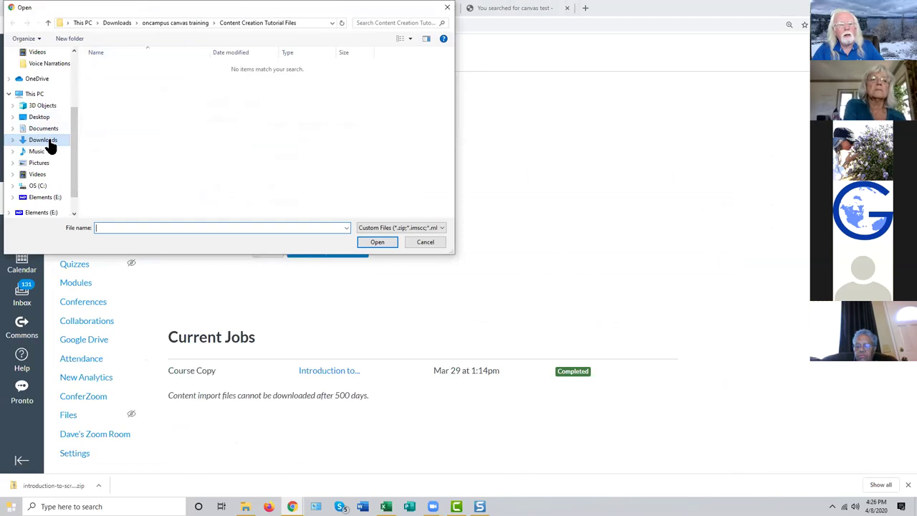
{"action": "double_click", "coordinate": [139, 77]}
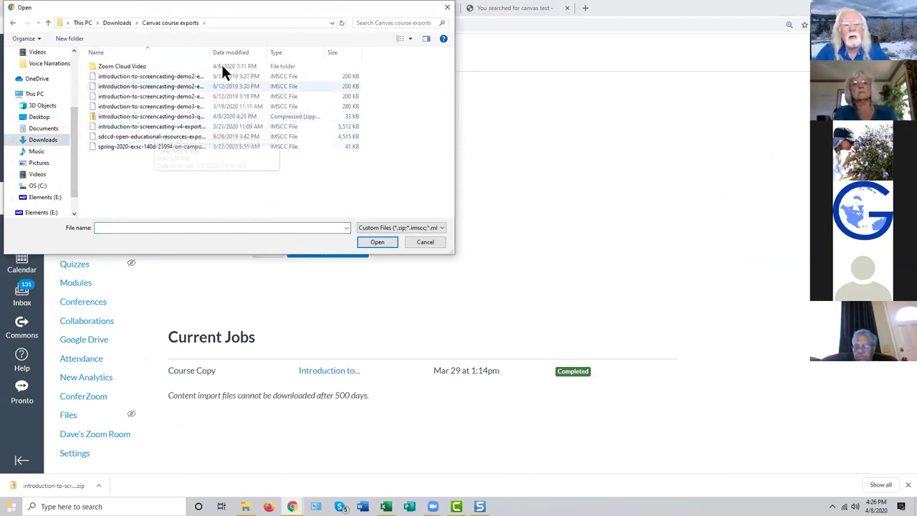
{"action": "left_click_drag", "start_coordinate": [208, 52], "coordinate": [279, 55]}
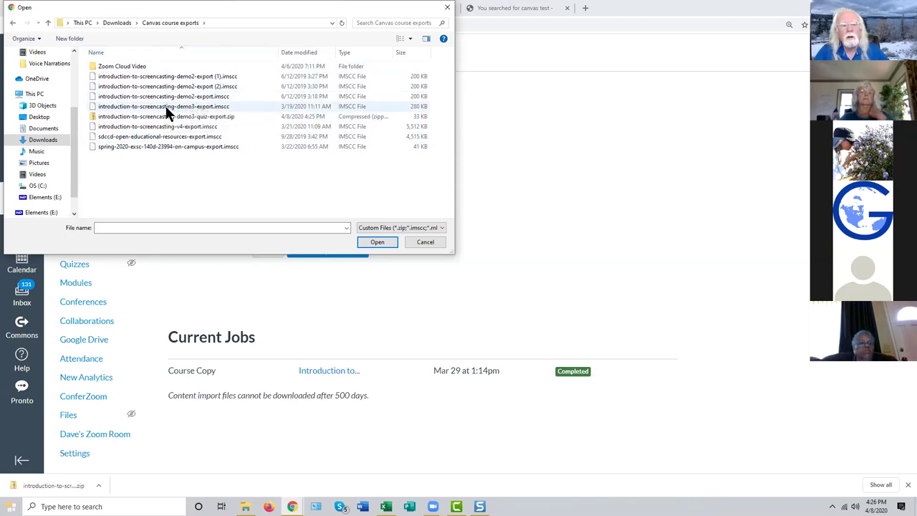
{"action": "left_click", "coordinate": [188, 116]}
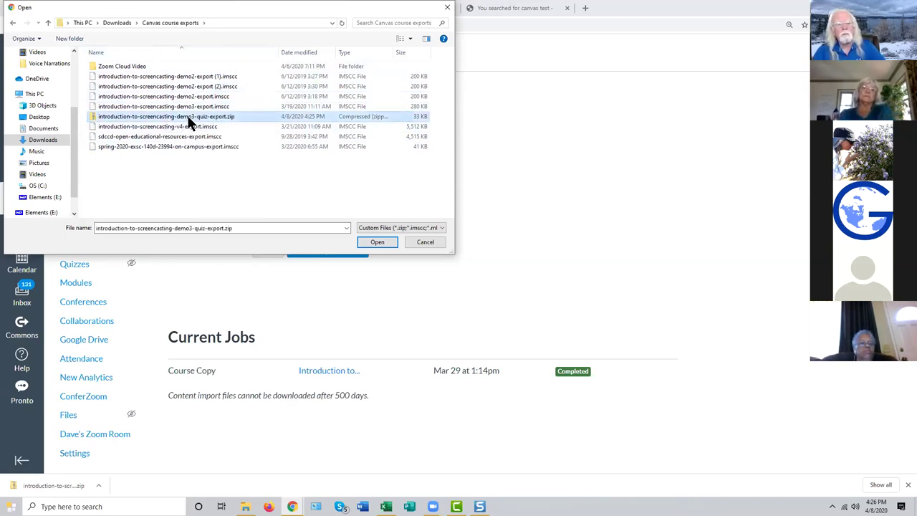
{"action": "left_click", "coordinate": [377, 242]}
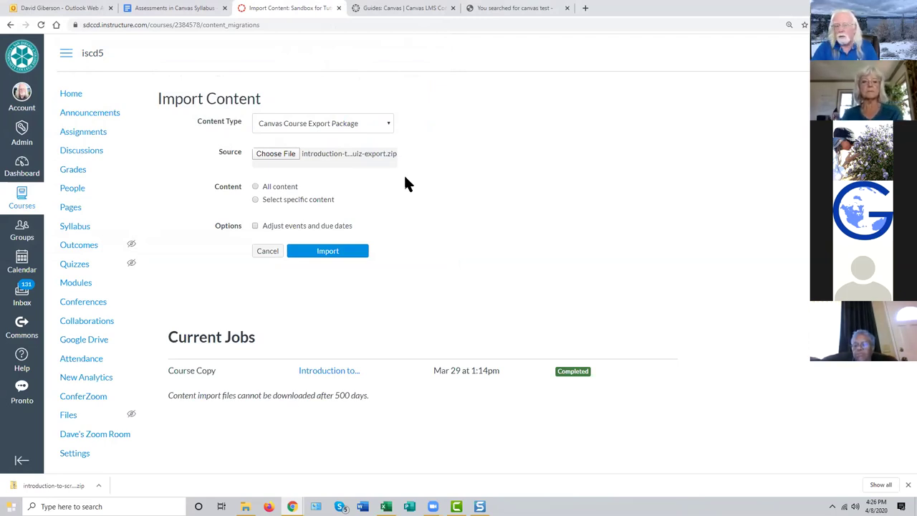
{"action": "left_click", "coordinate": [255, 187]}
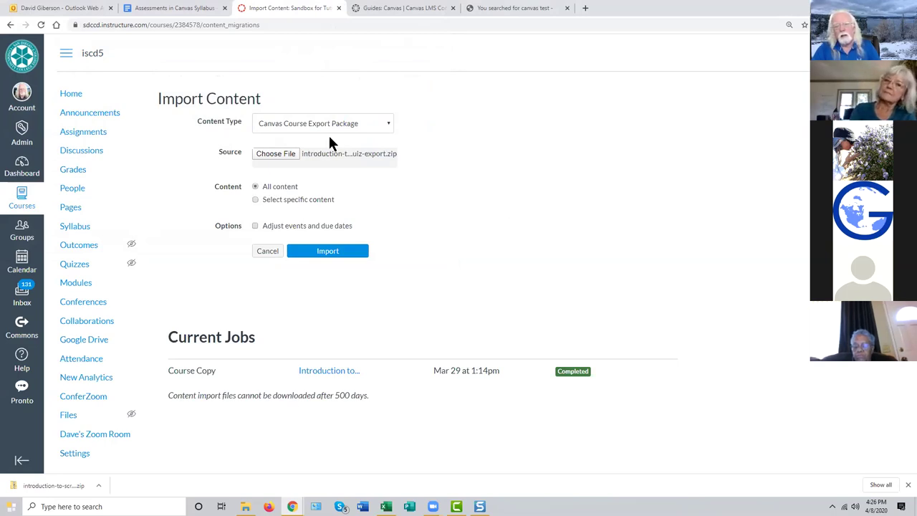
{"action": "left_click", "coordinate": [332, 254]}
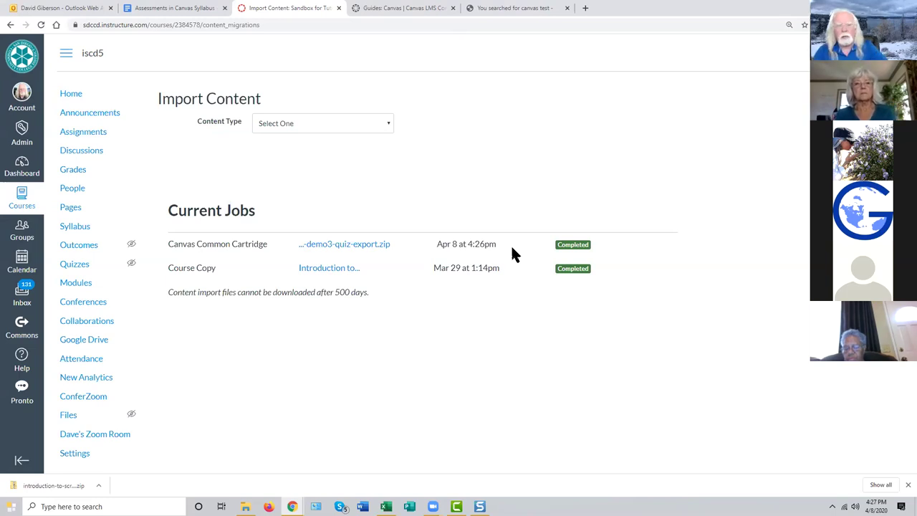
Step: Review the sandbox course's quizzes and its question banks after the import
{"action": "left_click", "coordinate": [80, 265]}
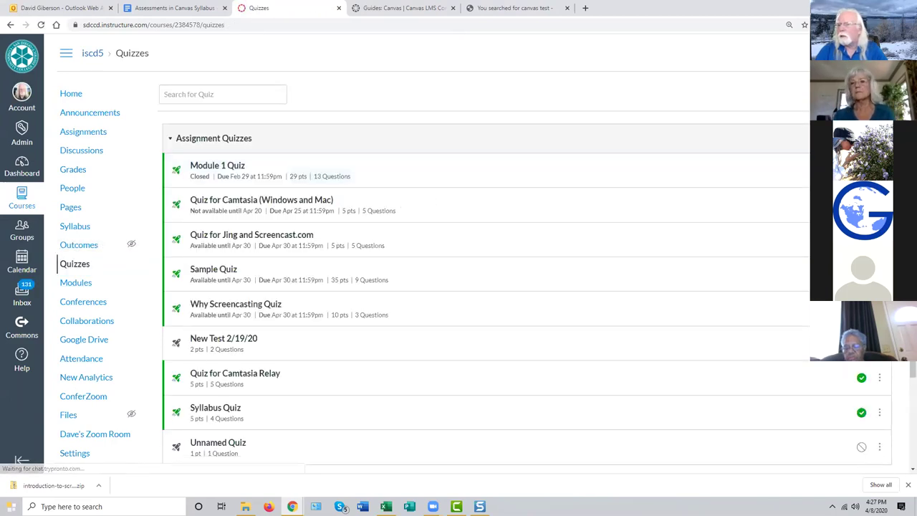
{"action": "left_click", "coordinate": [845, 147]}
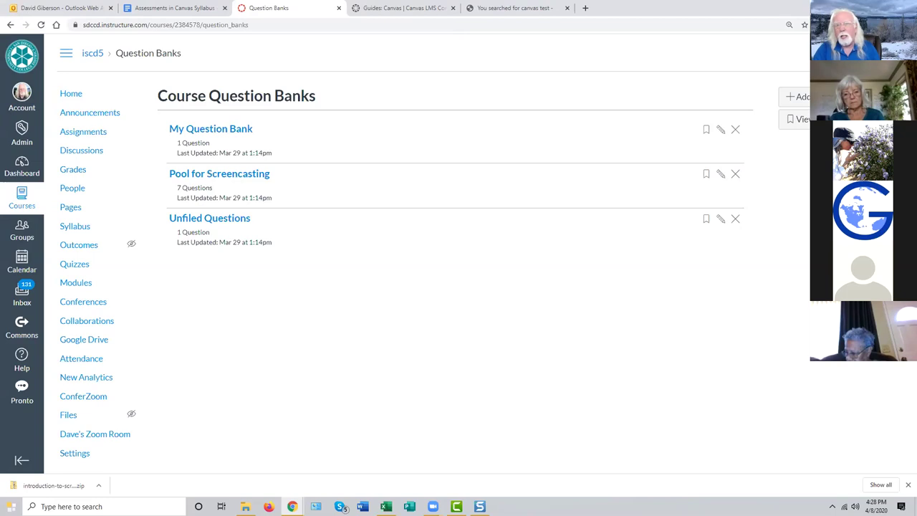
Step: Browse the Workshop Archives on the OnDemand @ SDCCD site to see the available recorded workshops
{"action": "left_click", "coordinate": [555, 8]}
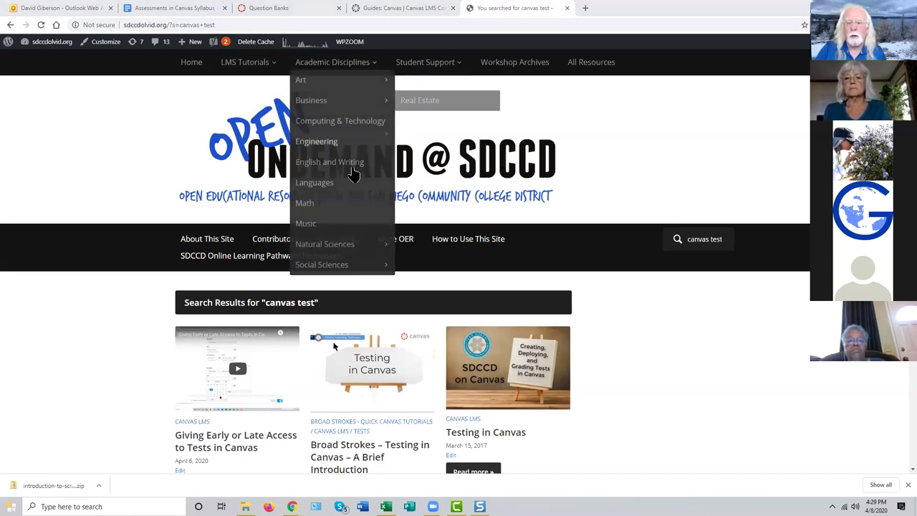
{"action": "left_click", "coordinate": [517, 69]}
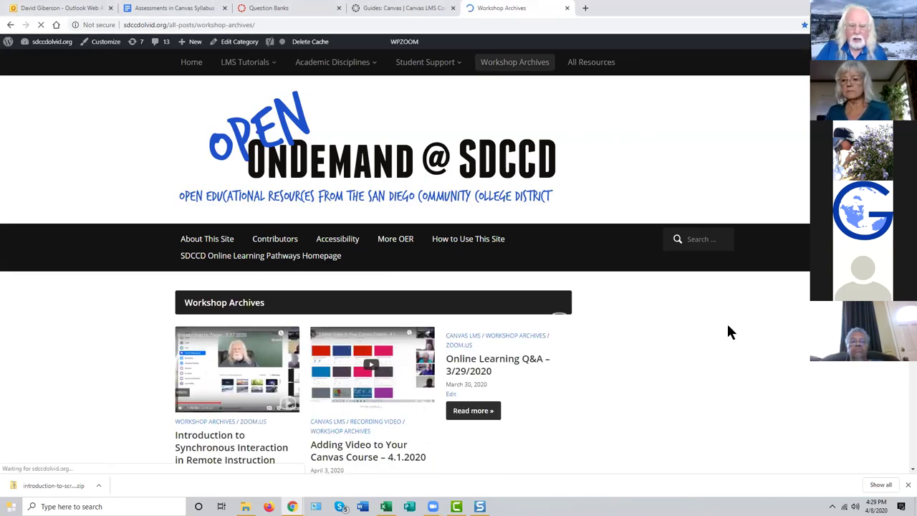
{"action": "scroll", "coordinate": [726, 330], "scroll_direction": "down", "scroll_amount": 2}
{"action": "scroll", "coordinate": [728, 326], "scroll_direction": "down", "scroll_amount": 1}
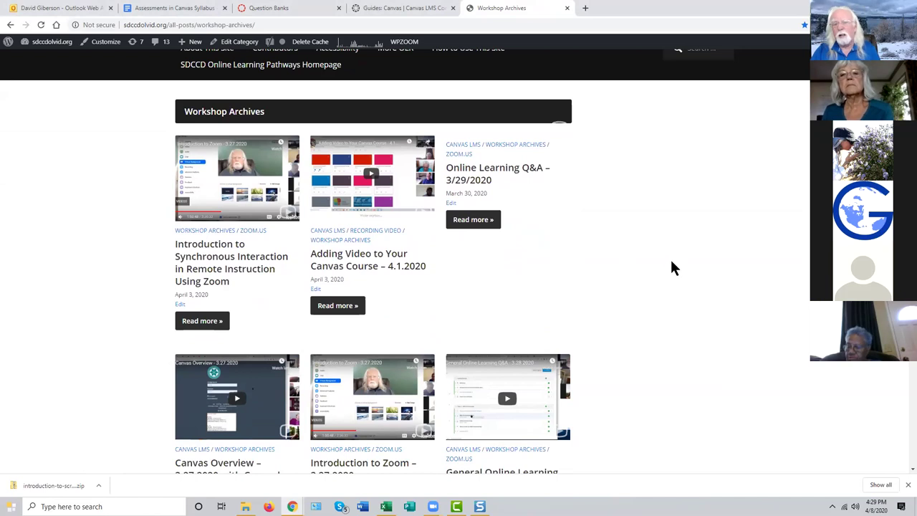
{"action": "scroll", "coordinate": [671, 267], "scroll_direction": "down", "scroll_amount": 2}
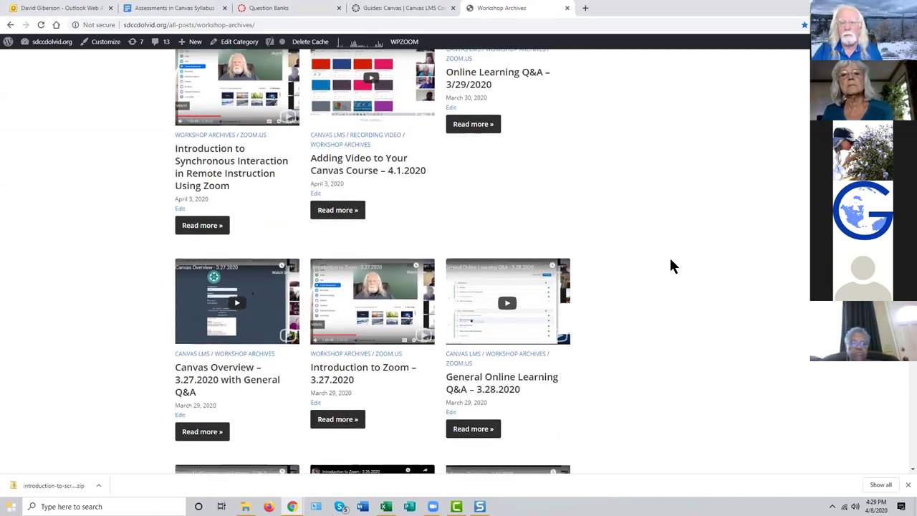
{"action": "scroll", "coordinate": [671, 267], "scroll_direction": "down", "scroll_amount": 1}
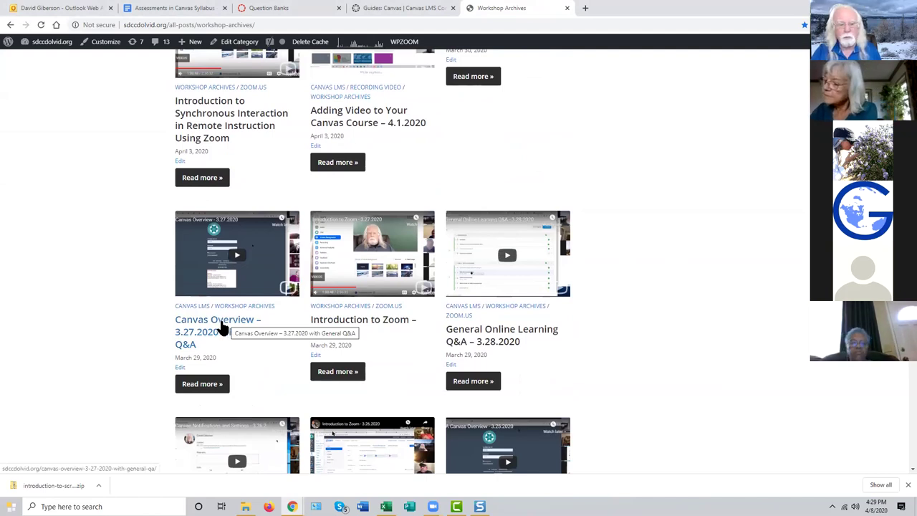
{"action": "scroll", "coordinate": [701, 348], "scroll_direction": "down", "scroll_amount": 3}
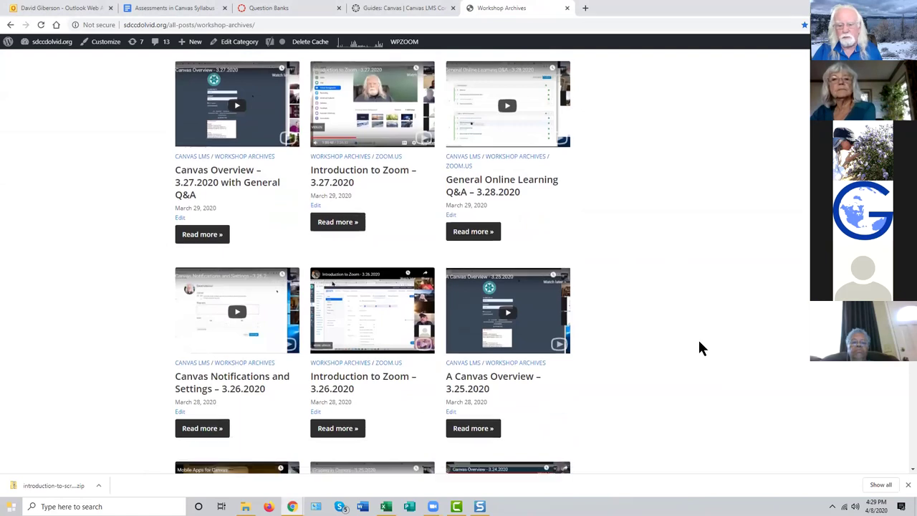
{"action": "scroll", "coordinate": [697, 348], "scroll_direction": "down", "scroll_amount": 2}
{"action": "scroll", "coordinate": [725, 323], "scroll_direction": "up", "scroll_amount": 10}
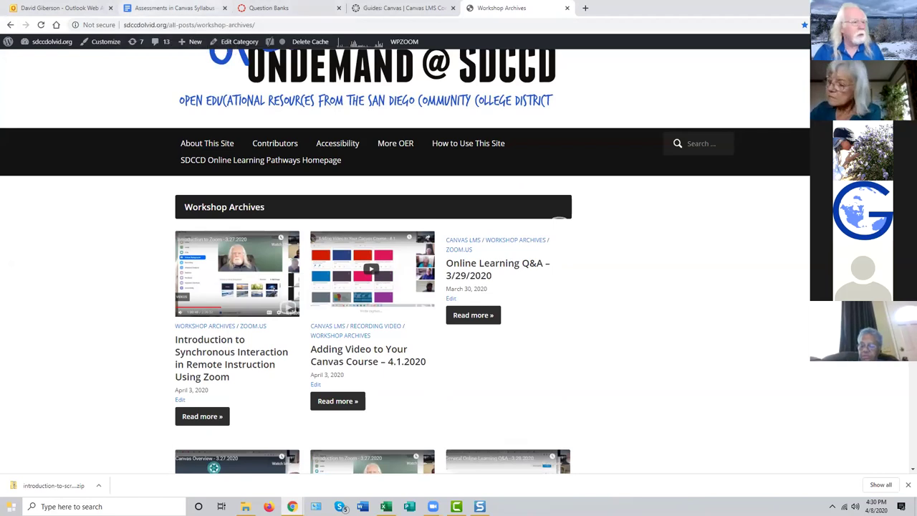
Step: Switch to the Outlook Web App inbox and look through the recent messages
{"action": "left_click", "coordinate": [75, 9]}
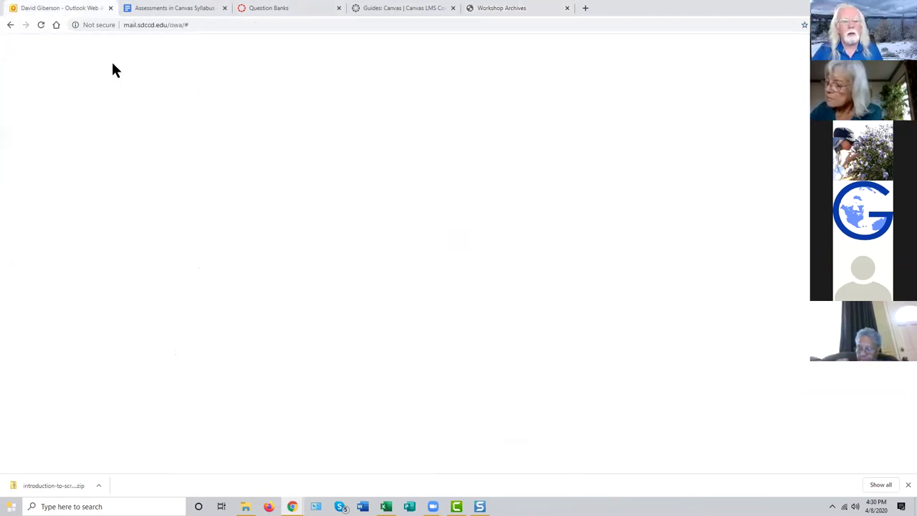
{"action": "scroll", "coordinate": [179, 354], "scroll_direction": "down", "scroll_amount": 8}
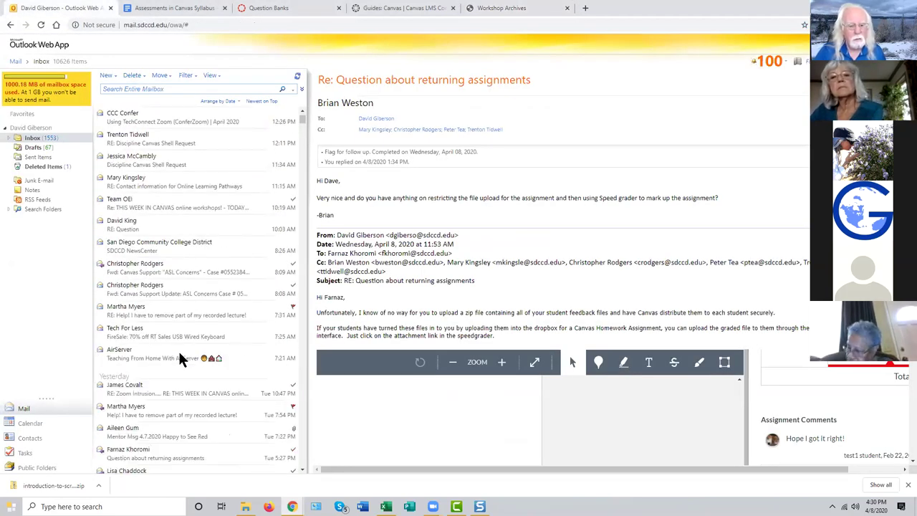
{"action": "scroll", "coordinate": [179, 356], "scroll_direction": "down", "scroll_amount": 5}
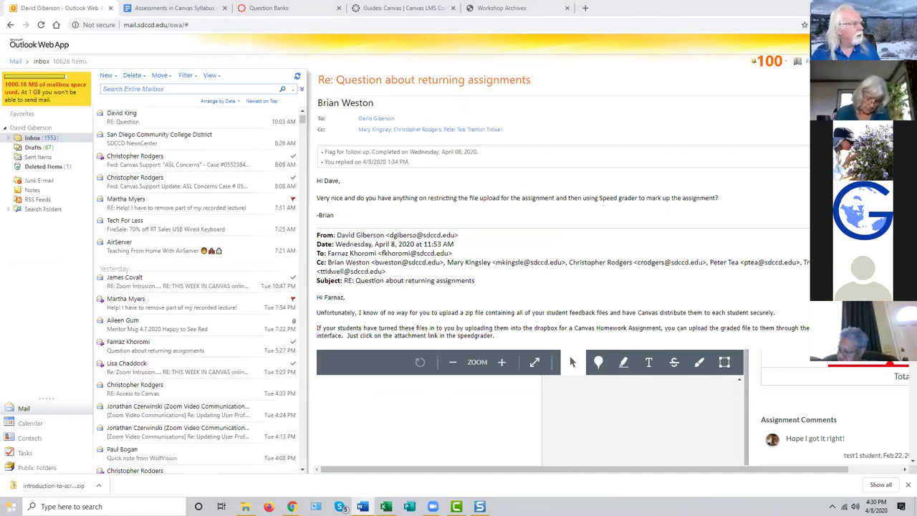
Step: Switch to SPRING 2020 CANVAS INSTITUTE.docx in Word and review the schedule of upcoming Canvas workshops and their Flex numbers
{"action": "key", "text": "alt+Tab"}
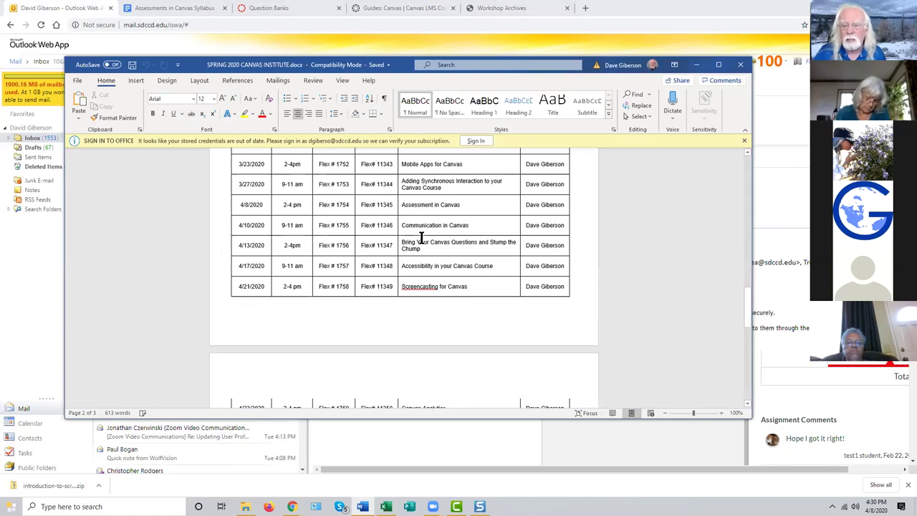
{"action": "scroll", "coordinate": [363, 270], "scroll_direction": "down", "scroll_amount": 2}
{"action": "scroll", "coordinate": [363, 269], "scroll_direction": "down", "scroll_amount": 3}
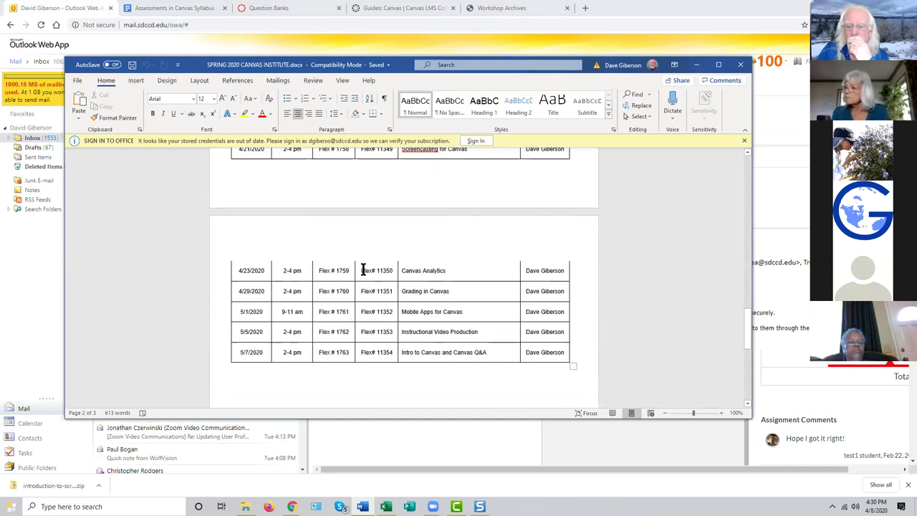
{"action": "scroll", "coordinate": [363, 269], "scroll_direction": "up", "scroll_amount": 2}
{"action": "scroll", "coordinate": [363, 269], "scroll_direction": "down", "scroll_amount": 2}
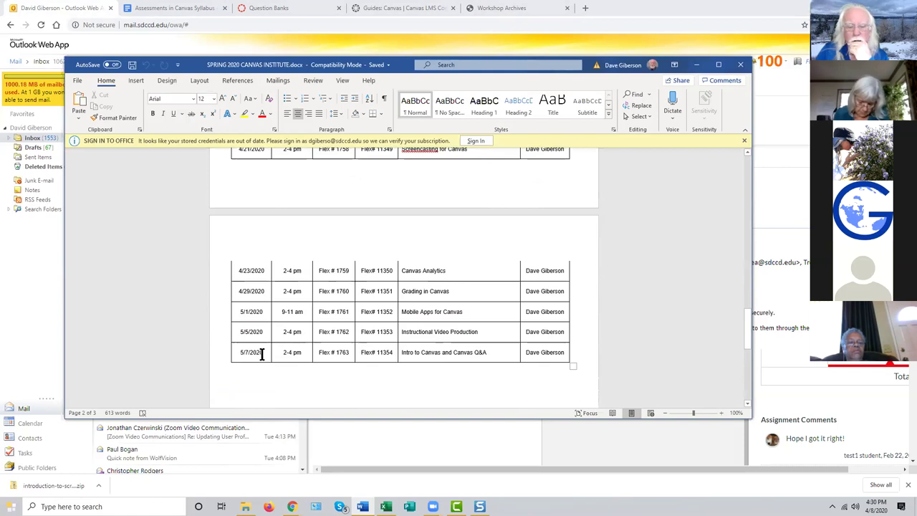
{"action": "scroll", "coordinate": [418, 322], "scroll_direction": "up", "scroll_amount": 2}
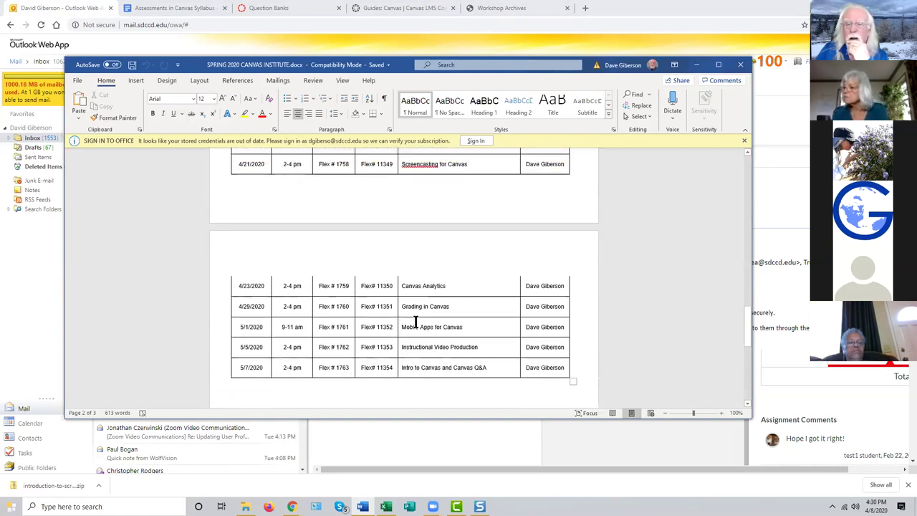
{"action": "scroll", "coordinate": [415, 321], "scroll_direction": "up", "scroll_amount": 1}
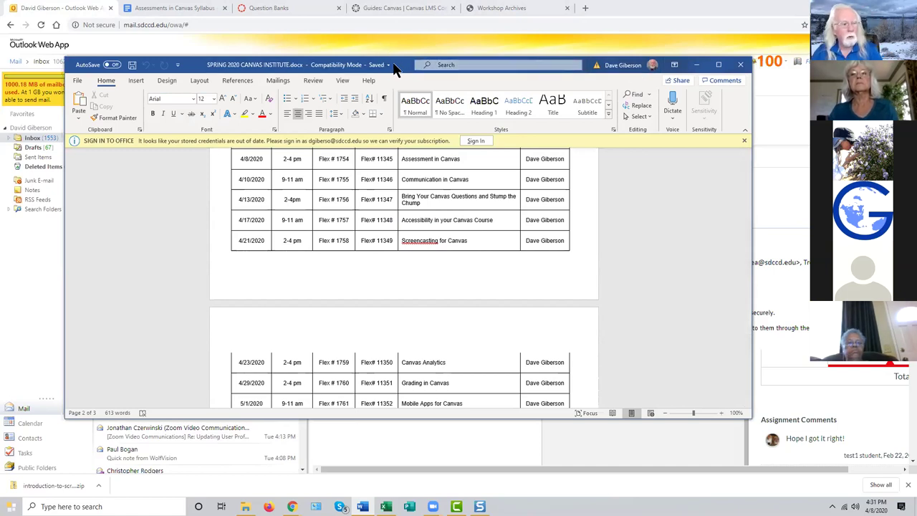
{"action": "key", "text": "alt+Tab"}
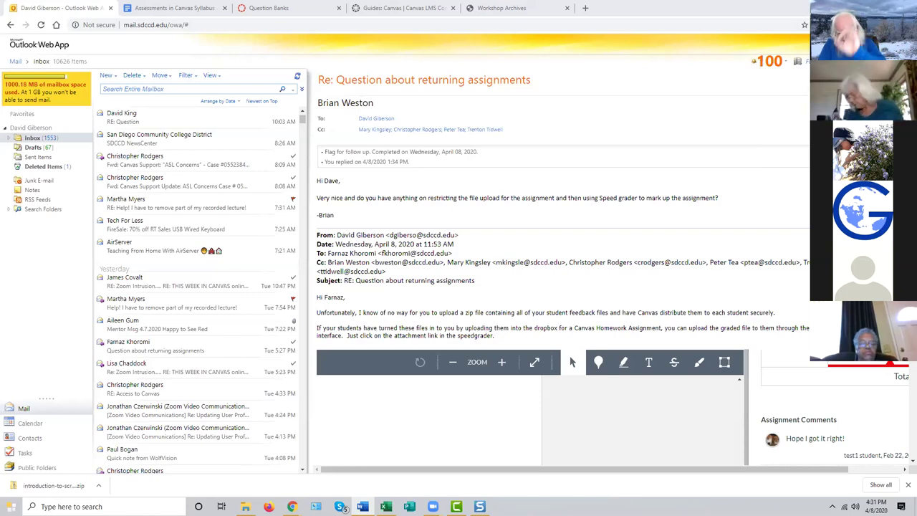
Step: Open Broad Strokes – Quick Canvas Tutorials from the OnDemand @ SDCCD site's LMS tutorials and look over the available tutorials
{"action": "left_click", "coordinate": [505, 10]}
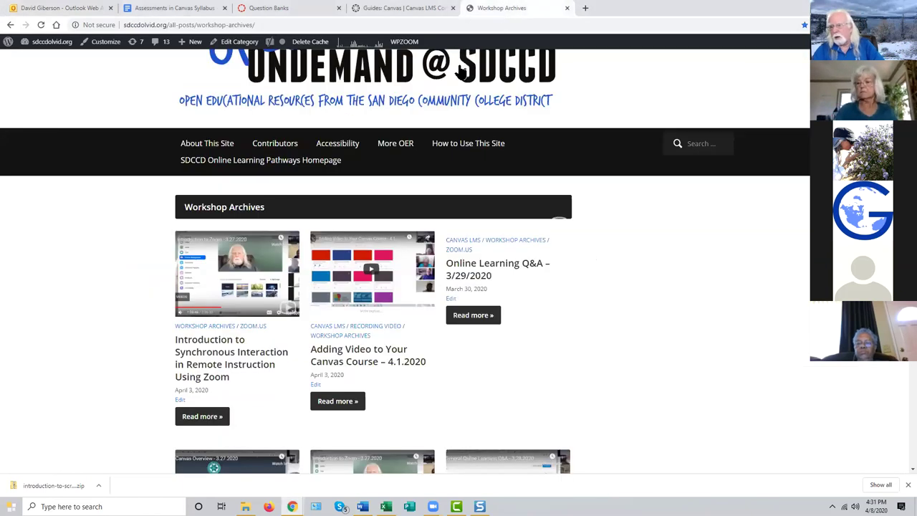
{"action": "scroll", "coordinate": [403, 104], "scroll_direction": "up", "scroll_amount": 2}
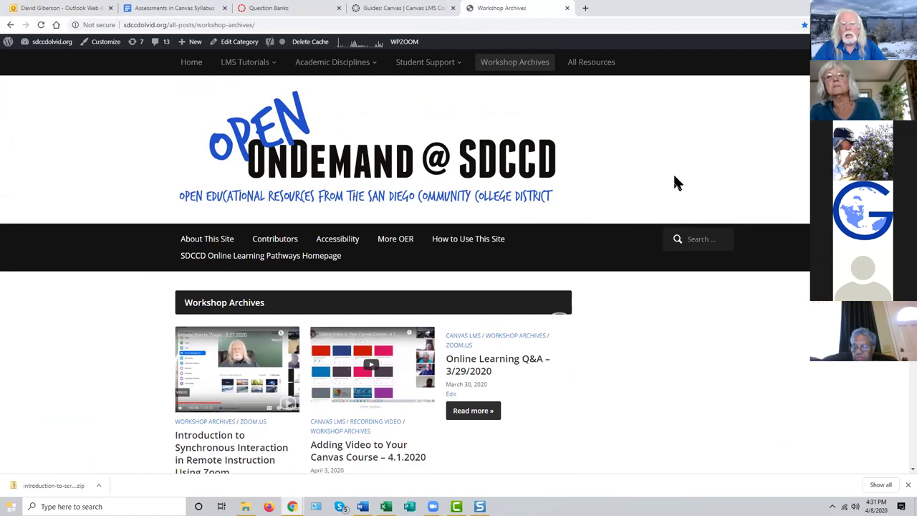
{"action": "mouse_move", "coordinate": [235, 66]}
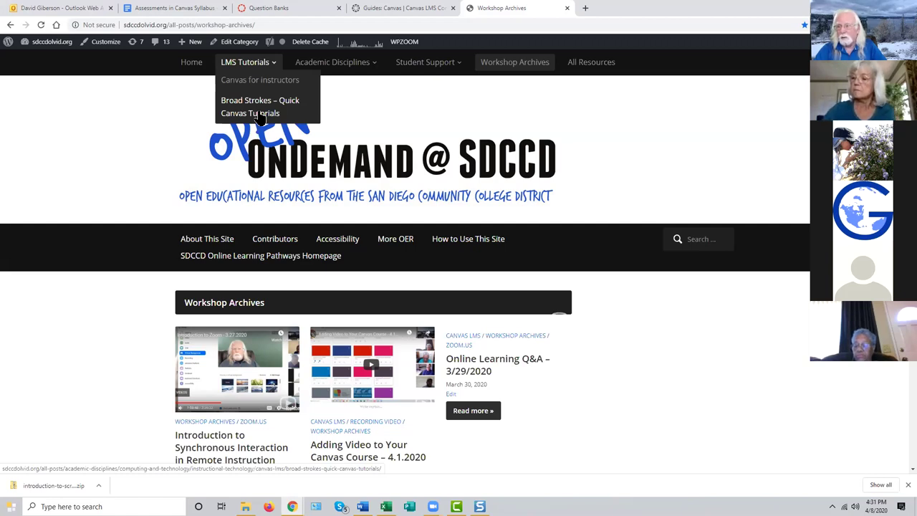
{"action": "left_click", "coordinate": [260, 118]}
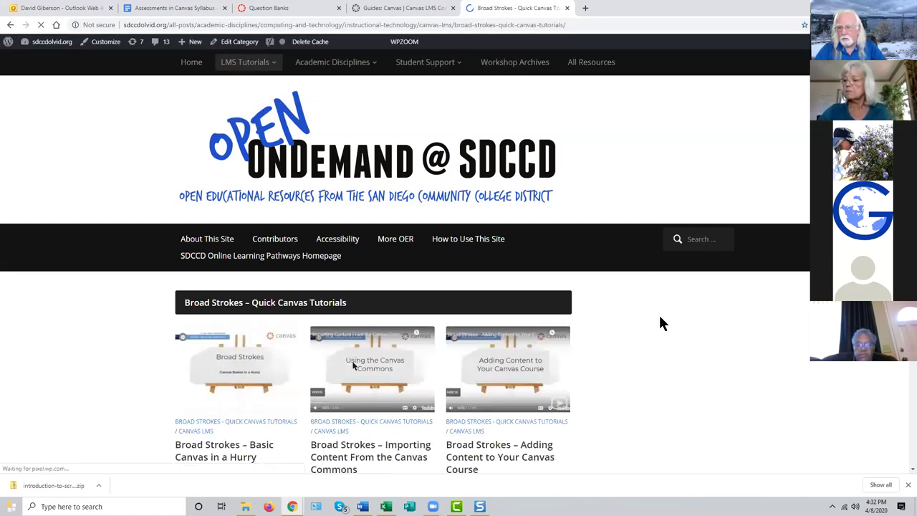
{"action": "scroll", "coordinate": [660, 318], "scroll_direction": "down", "scroll_amount": 3}
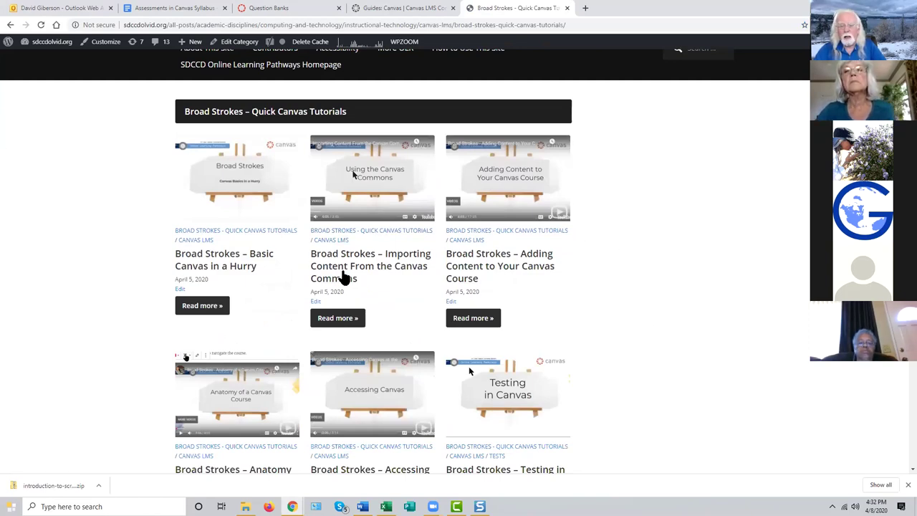
{"action": "scroll", "coordinate": [642, 308], "scroll_direction": "down", "scroll_amount": 3}
{"action": "scroll", "coordinate": [642, 308], "scroll_direction": "up", "scroll_amount": 4}
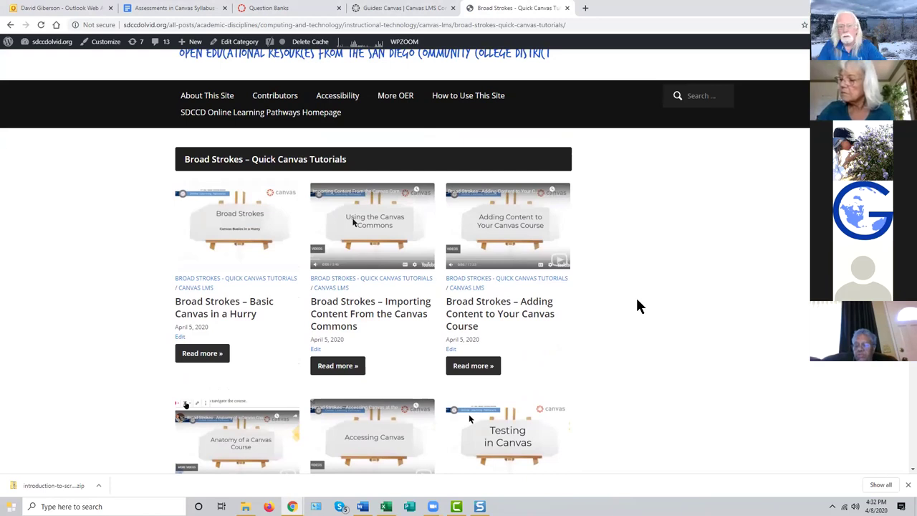
{"action": "scroll", "coordinate": [426, 296], "scroll_direction": "down", "scroll_amount": 3}
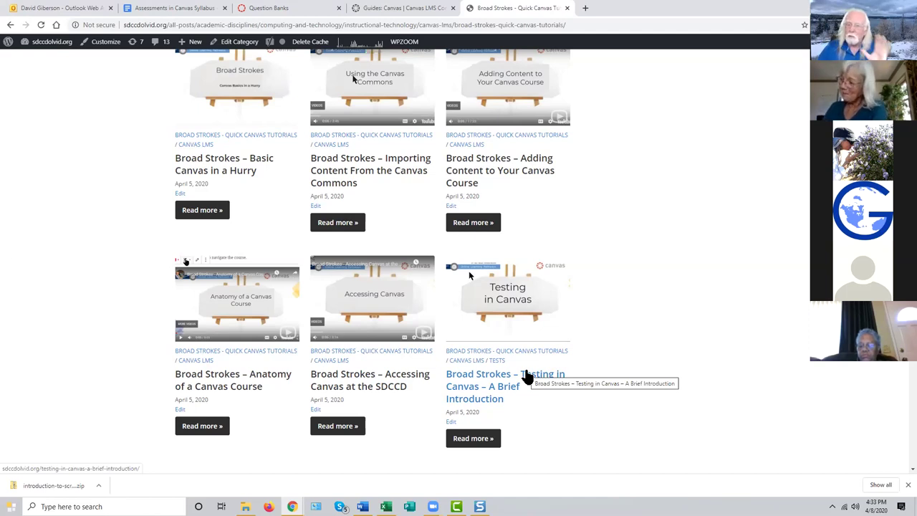
{"action": "scroll", "coordinate": [650, 317], "scroll_direction": "up", "scroll_amount": 5}
{"action": "mouse_move", "coordinate": [248, 69]}
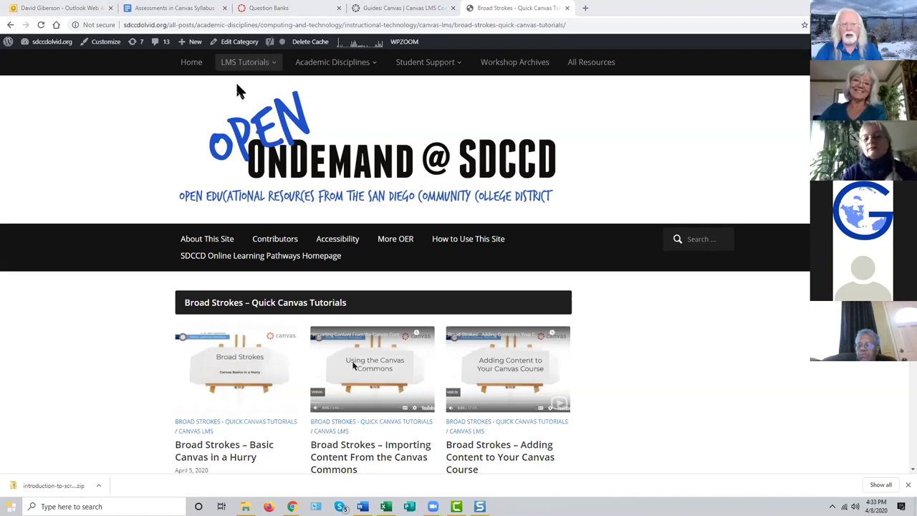
Step: Return to the Canvas sandbox course and examine the Imported Assignments group on its Assignments page
{"action": "left_click", "coordinate": [272, 9]}
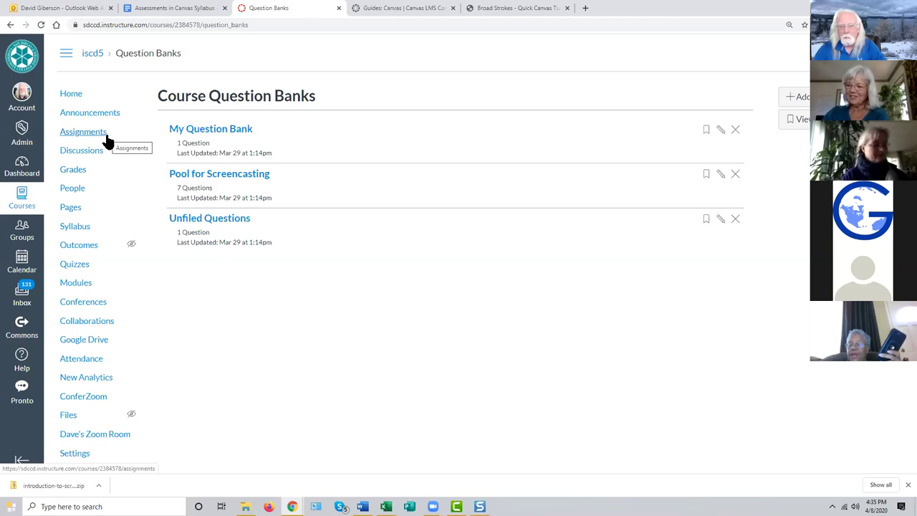
{"action": "left_click", "coordinate": [83, 135]}
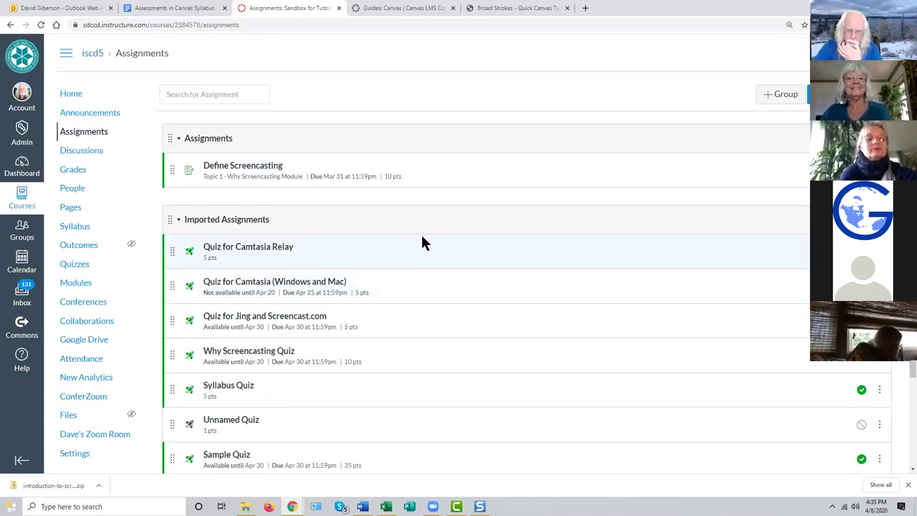
{"action": "scroll", "coordinate": [422, 239], "scroll_direction": "down", "scroll_amount": 3}
{"action": "scroll", "coordinate": [425, 243], "scroll_direction": "up", "scroll_amount": 3}
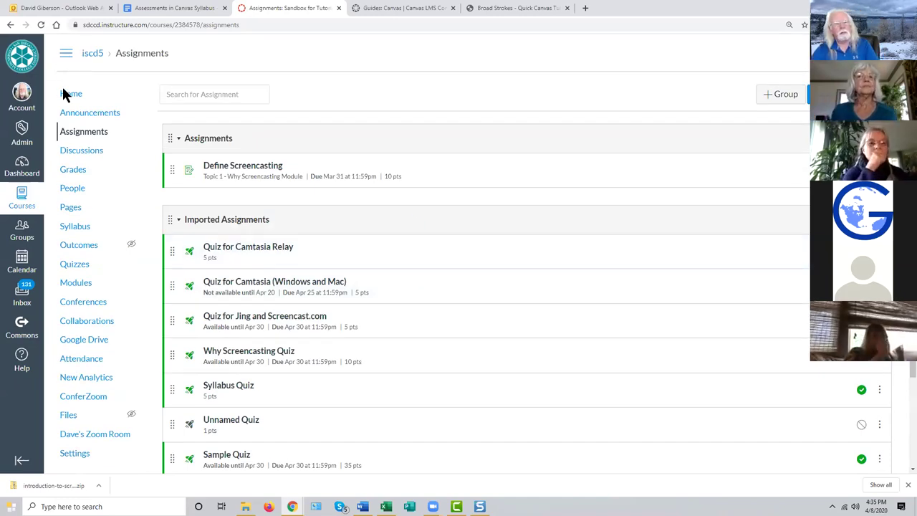
Step: Open the Introduction to Screencasting course (ISCD3) and examine how its Assignments page is organized into Test, Discussion and Assignment groups
{"action": "left_click", "coordinate": [22, 166]}
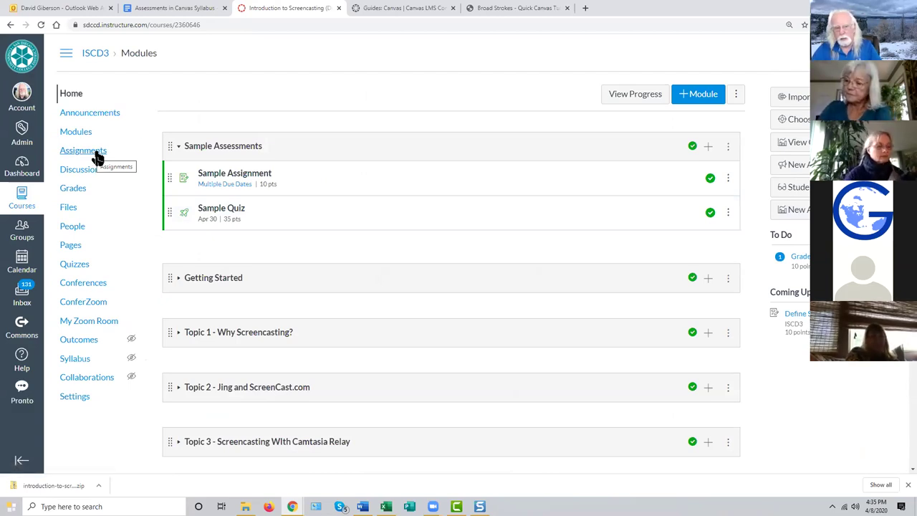
{"action": "left_click", "coordinate": [98, 158]}
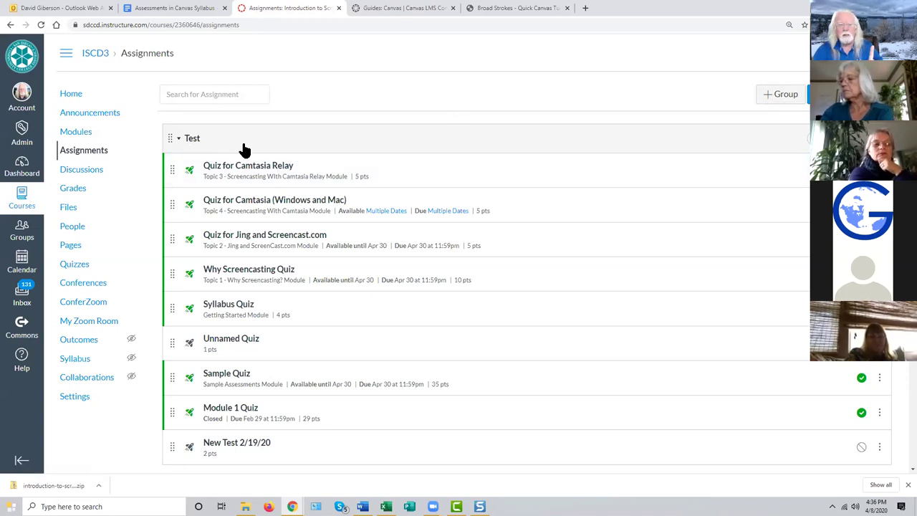
{"action": "scroll", "coordinate": [244, 149], "scroll_direction": "down", "scroll_amount": 7}
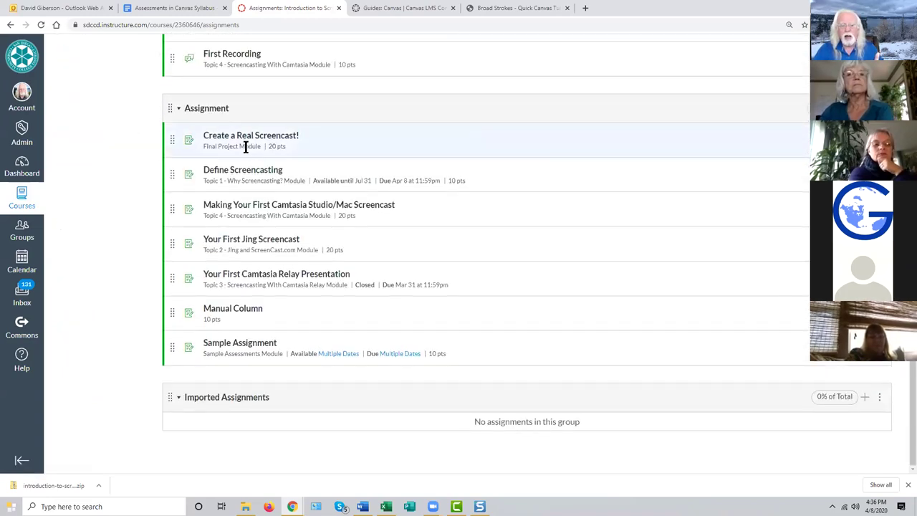
{"action": "scroll", "coordinate": [244, 147], "scroll_direction": "up", "scroll_amount": 8}
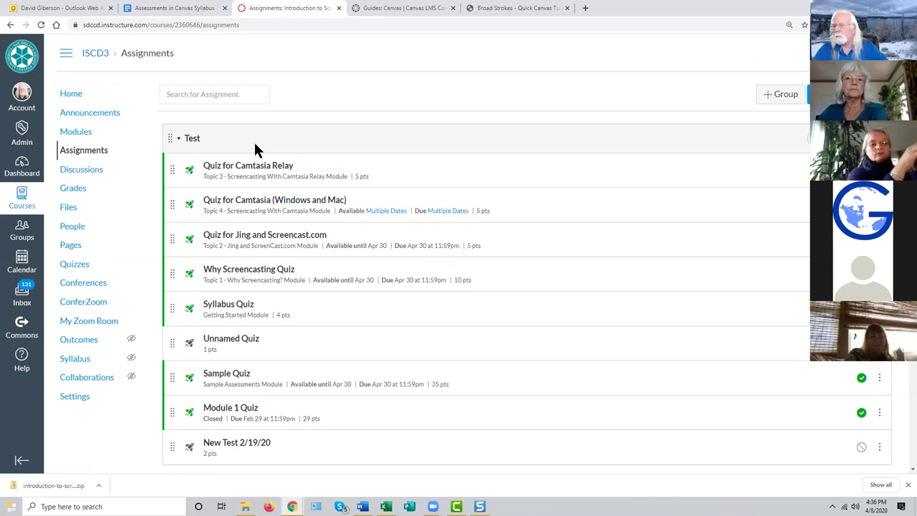
{"action": "scroll", "coordinate": [255, 147], "scroll_direction": "down", "scroll_amount": 1}
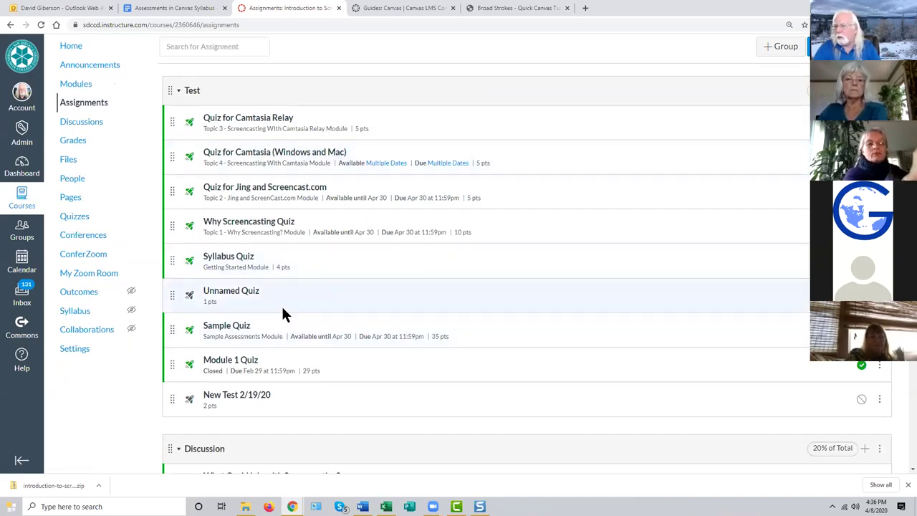
{"action": "scroll", "coordinate": [281, 308], "scroll_direction": "down", "scroll_amount": 4}
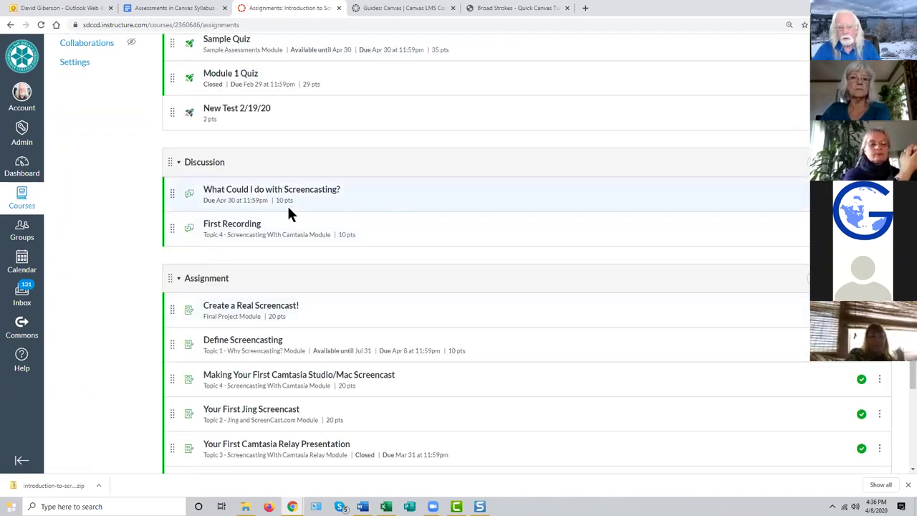
{"action": "scroll", "coordinate": [286, 208], "scroll_direction": "down", "scroll_amount": 2}
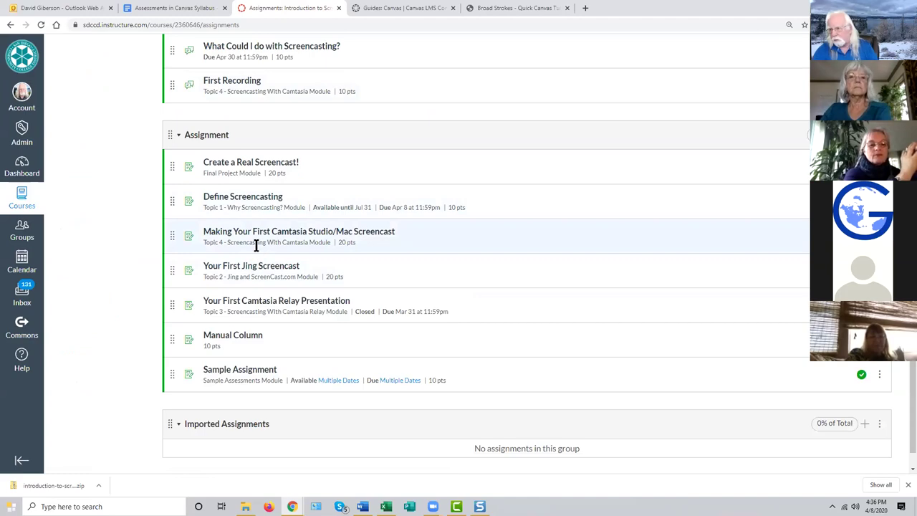
{"action": "scroll", "coordinate": [256, 243], "scroll_direction": "up", "scroll_amount": 8}
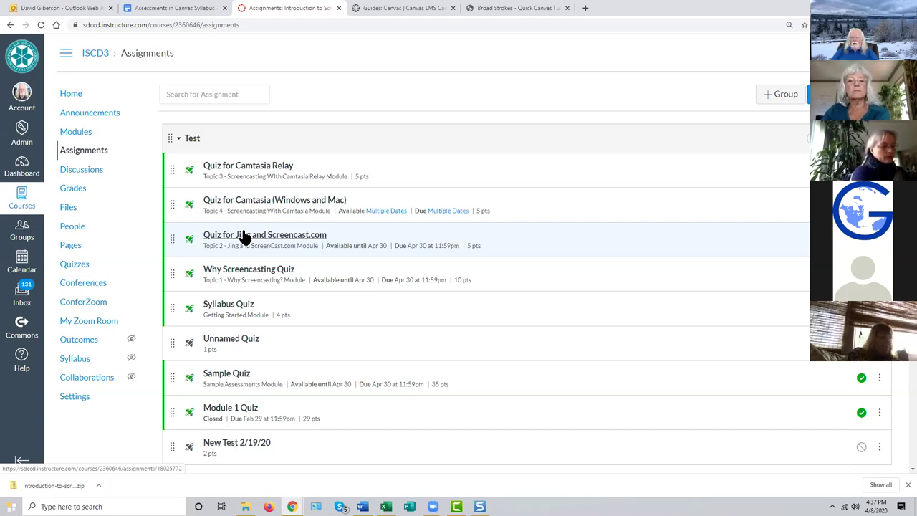
{"action": "scroll", "coordinate": [297, 164], "scroll_direction": "down", "scroll_amount": 3}
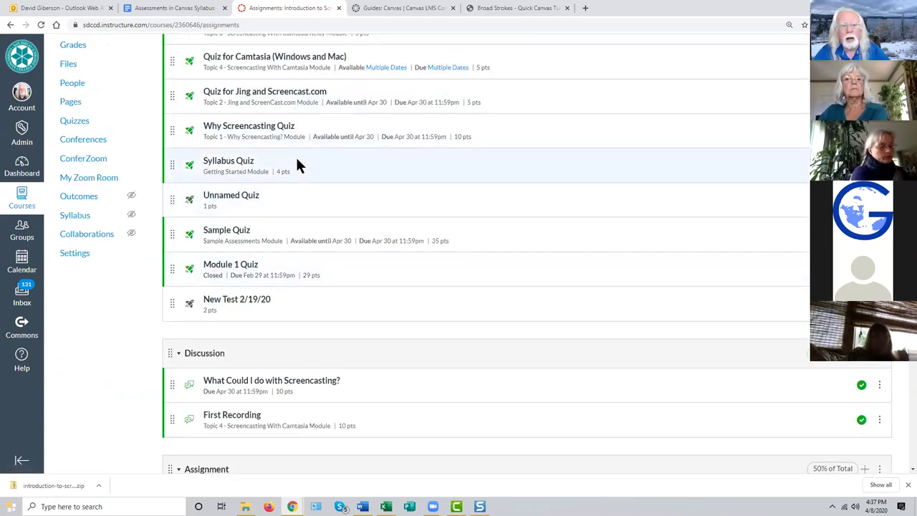
{"action": "scroll", "coordinate": [208, 153], "scroll_direction": "up", "scroll_amount": 3}
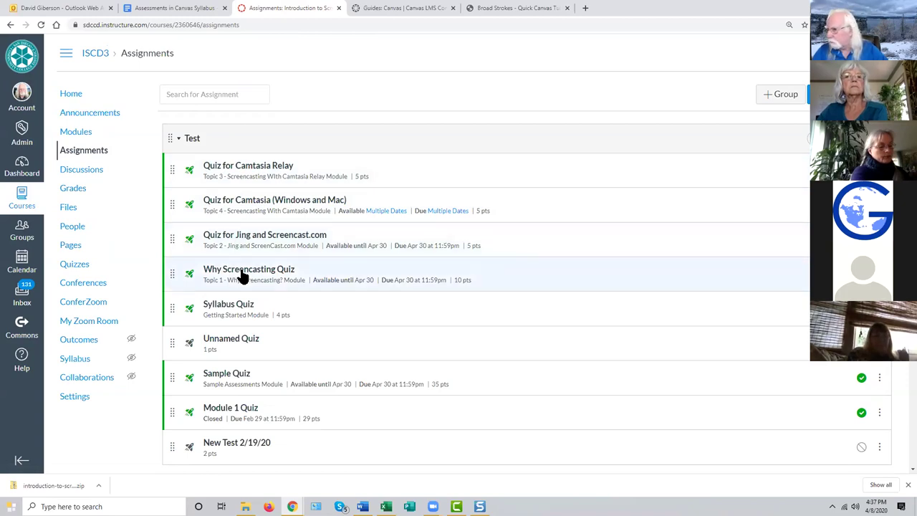
{"action": "scroll", "coordinate": [243, 258], "scroll_direction": "down", "scroll_amount": 4}
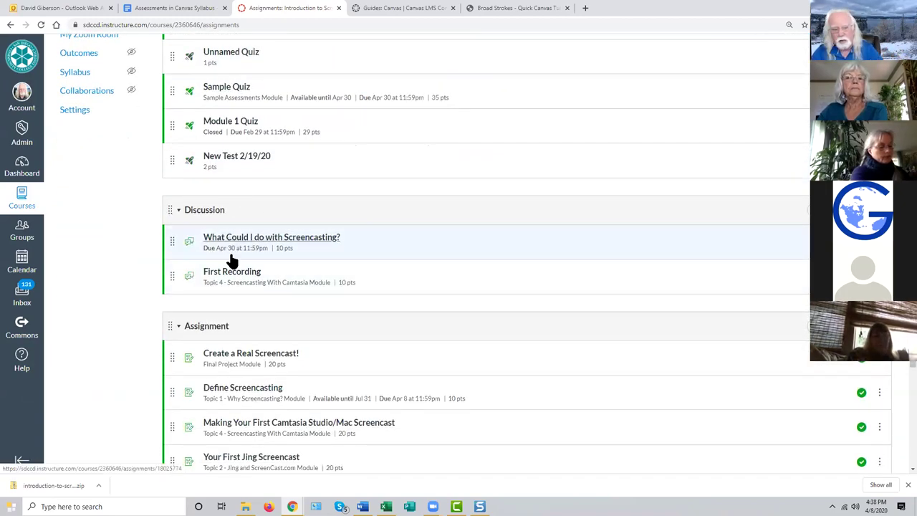
{"action": "scroll", "coordinate": [308, 387], "scroll_direction": "down", "scroll_amount": 2}
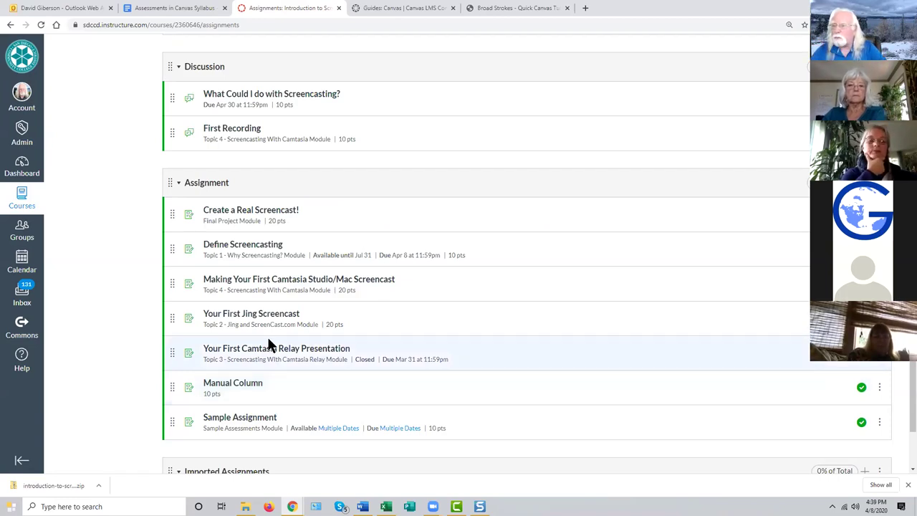
{"action": "scroll", "coordinate": [483, 243], "scroll_direction": "up", "scroll_amount": 6}
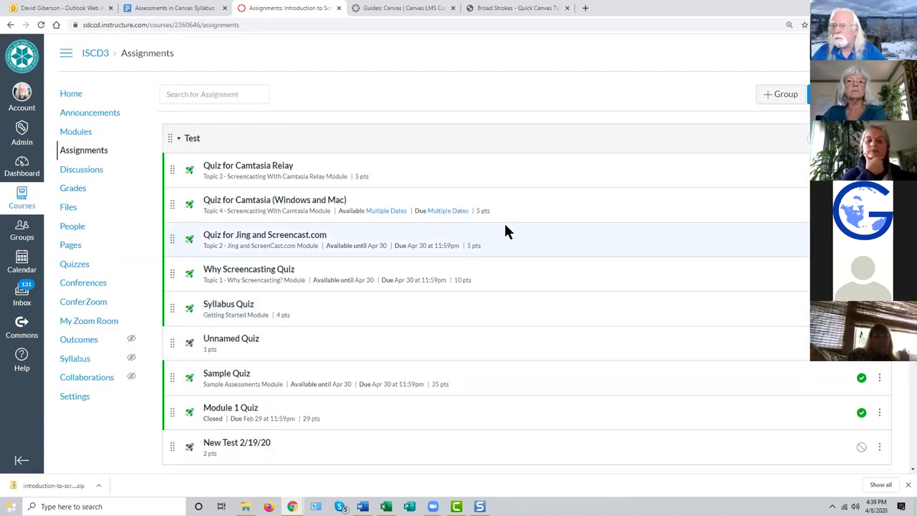
Step: Examine the name and percentage fields of the form for adding an assignment group, and close it without saving
{"action": "left_click", "coordinate": [780, 94]}
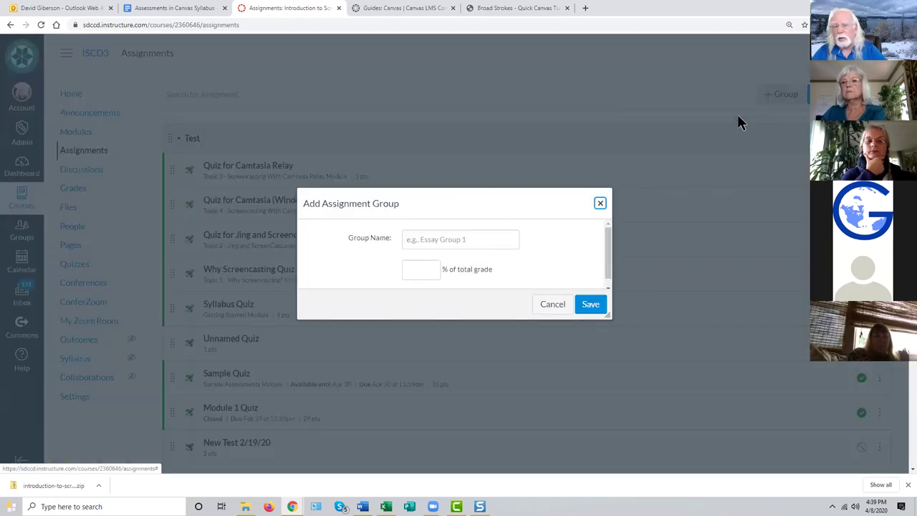
{"action": "left_click", "coordinate": [436, 242]}
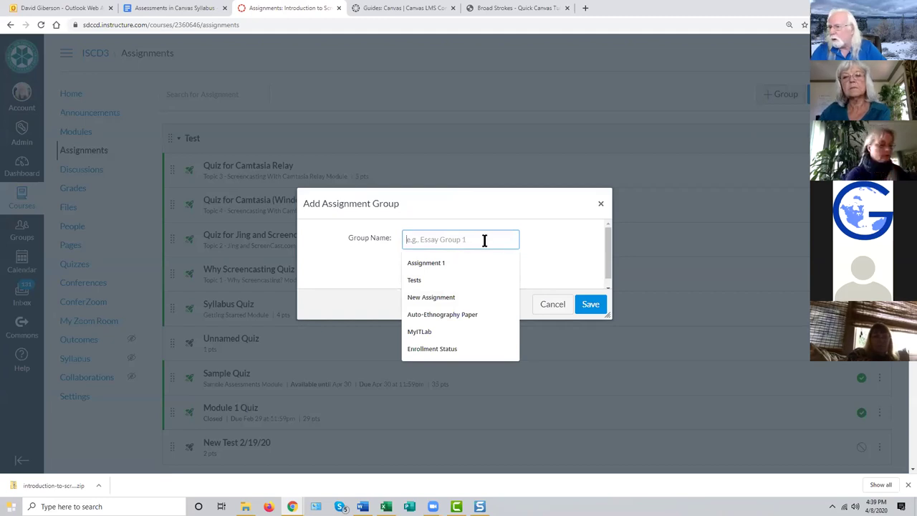
{"action": "left_click", "coordinate": [552, 305]}
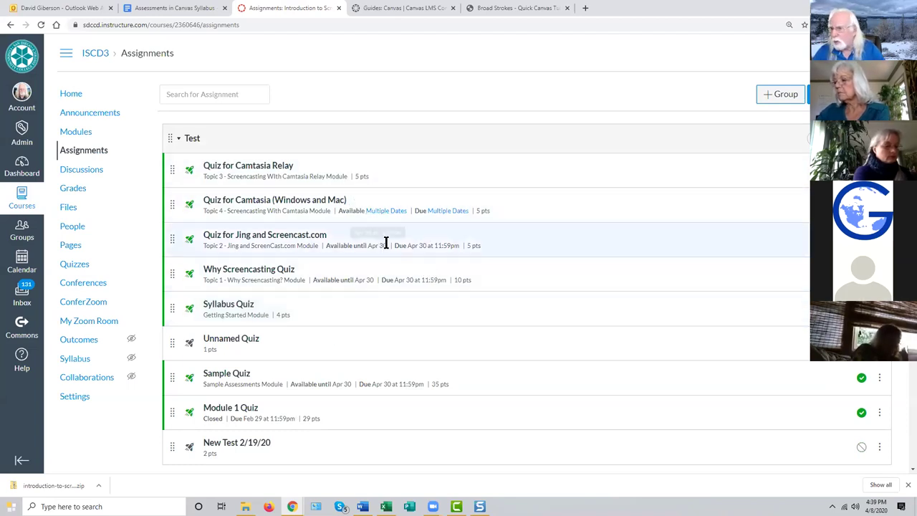
Step: Delete the empty Imported Assignments group from the course's Assignments page
{"action": "scroll", "coordinate": [435, 250], "scroll_direction": "down", "scroll_amount": 2}
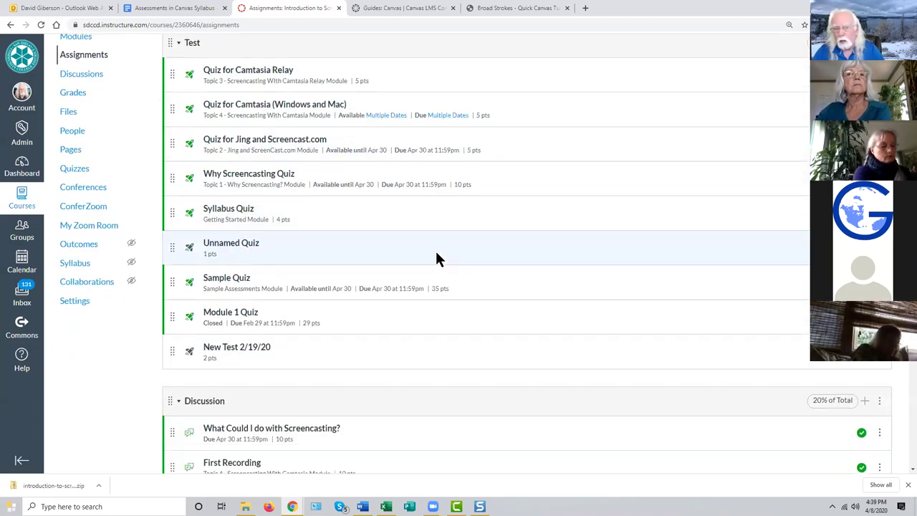
{"action": "scroll", "coordinate": [436, 254], "scroll_direction": "down", "scroll_amount": 1}
{"action": "scroll", "coordinate": [436, 256], "scroll_direction": "up", "scroll_amount": 2}
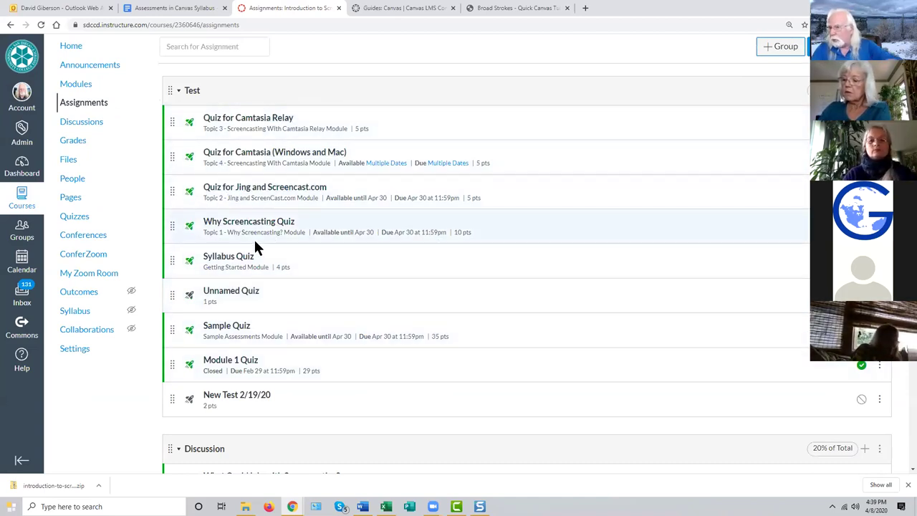
{"action": "scroll", "coordinate": [470, 331], "scroll_direction": "down", "scroll_amount": 3}
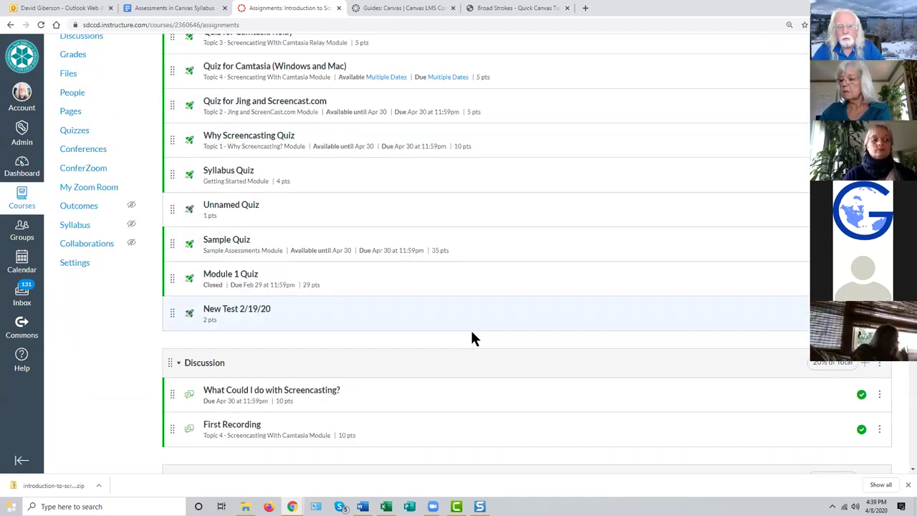
{"action": "scroll", "coordinate": [470, 333], "scroll_direction": "down", "scroll_amount": 6}
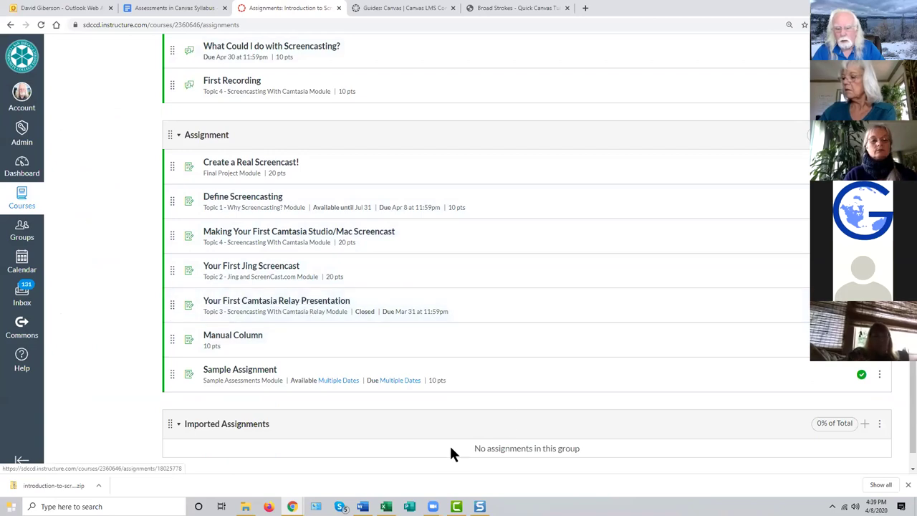
{"action": "left_click", "coordinate": [880, 426]}
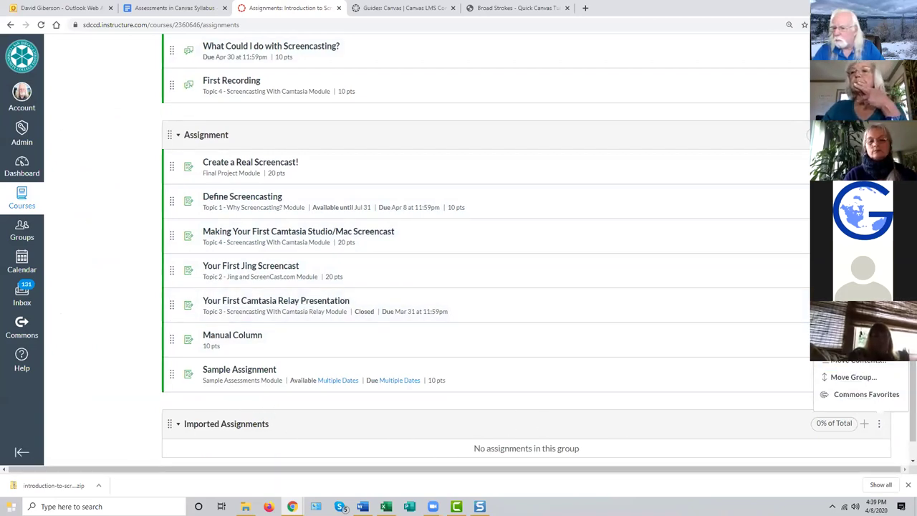
{"action": "left_click", "coordinate": [852, 342]}
{"action": "left_click", "coordinate": [505, 80]}
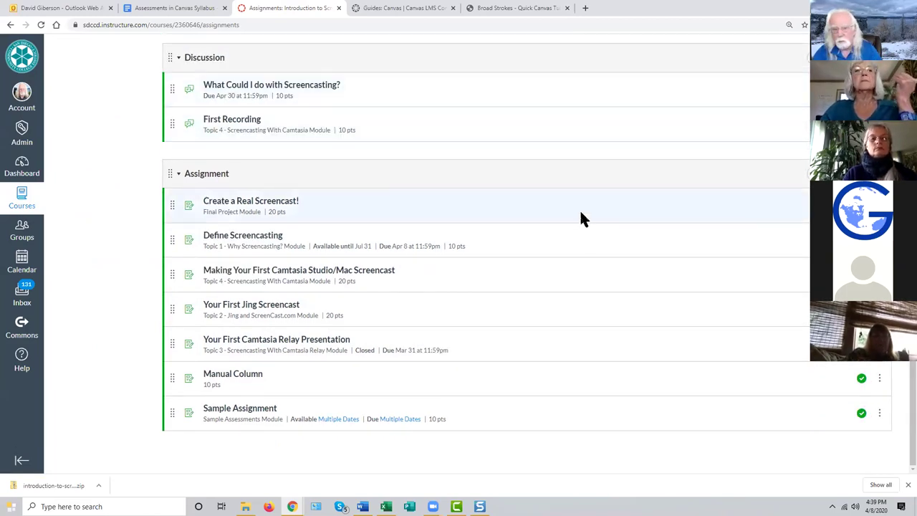
Step: Review the Test, Discussion and Assignment groups and the graded items listed in each on the Assignments page
{"action": "scroll", "coordinate": [573, 232], "scroll_direction": "up", "scroll_amount": 2}
{"action": "scroll", "coordinate": [572, 238], "scroll_direction": "up", "scroll_amount": 4}
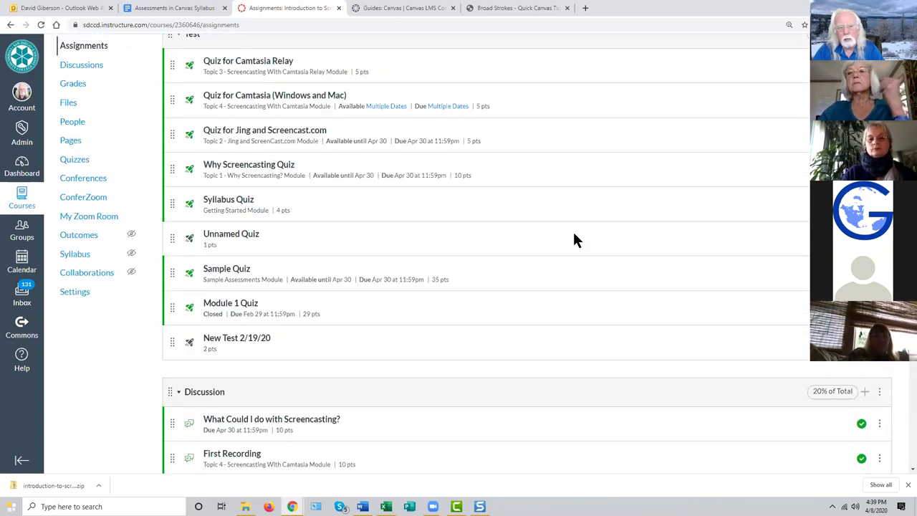
{"action": "scroll", "coordinate": [573, 242], "scroll_direction": "down", "scroll_amount": 4}
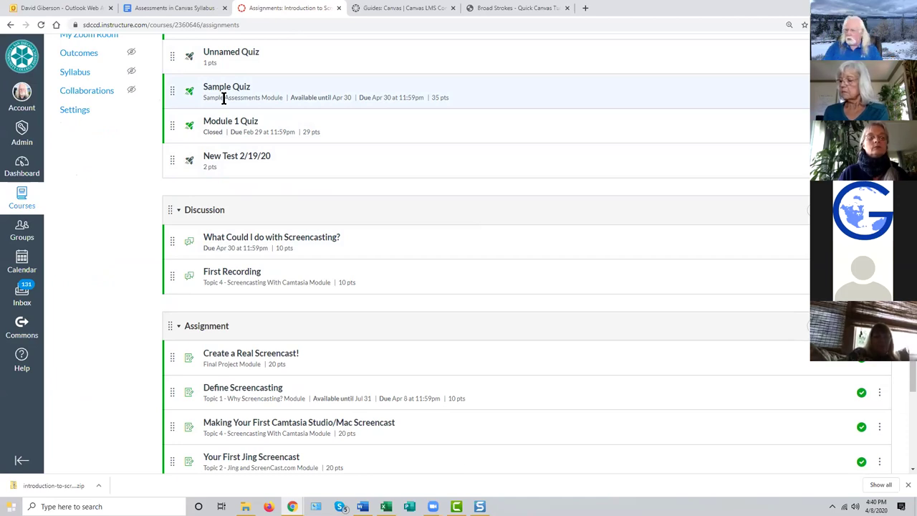
{"action": "scroll", "coordinate": [189, 136], "scroll_direction": "up", "scroll_amount": 4}
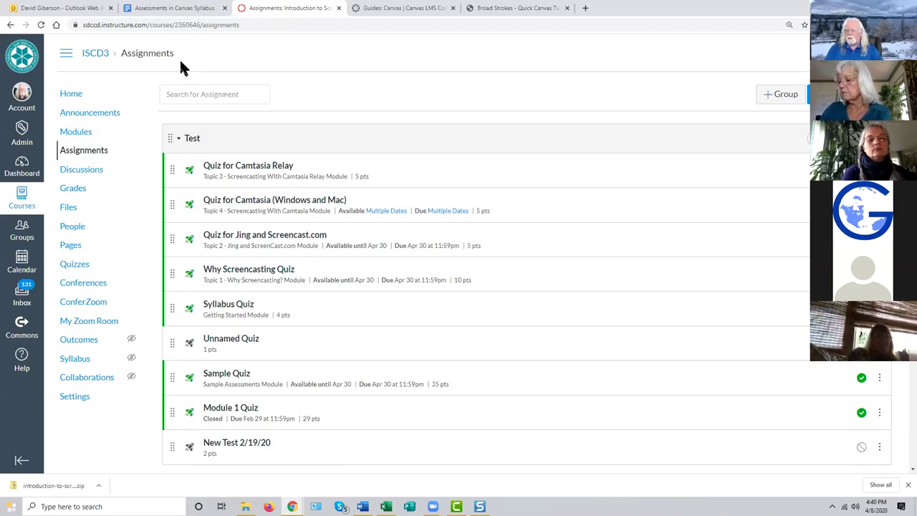
{"action": "left_click_drag", "start_coordinate": [180, 61], "coordinate": [109, 89]}
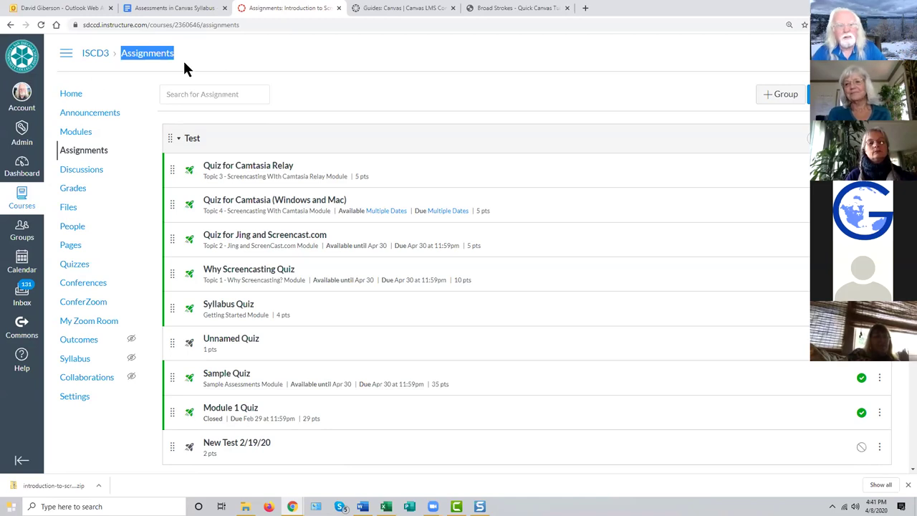
{"action": "left_click", "coordinate": [210, 58]}
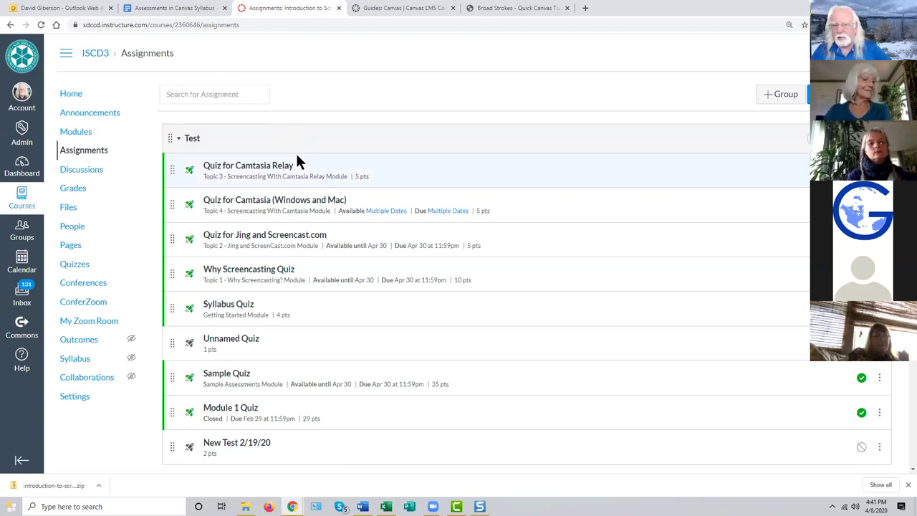
{"action": "scroll", "coordinate": [529, 243], "scroll_direction": "down", "scroll_amount": 3}
{"action": "scroll", "coordinate": [531, 243], "scroll_direction": "down", "scroll_amount": 2}
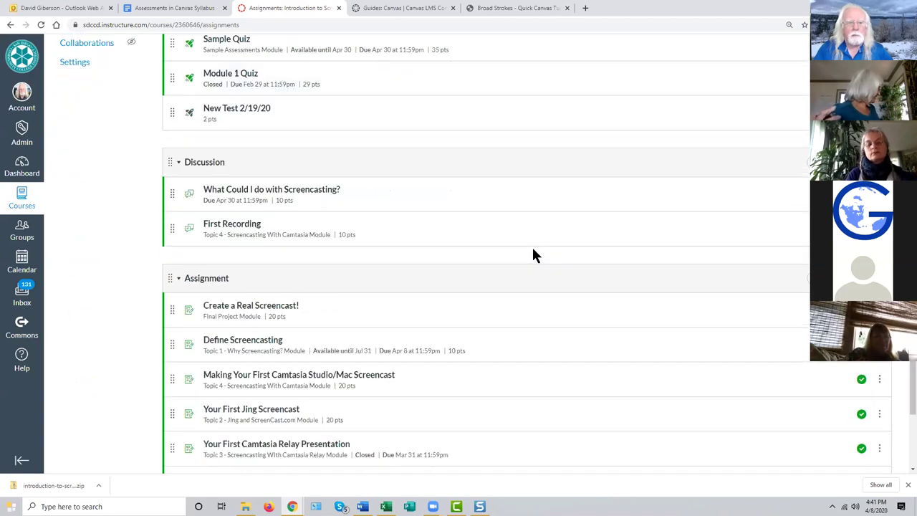
{"action": "scroll", "coordinate": [531, 244], "scroll_direction": "down", "scroll_amount": 2}
{"action": "scroll", "coordinate": [532, 245], "scroll_direction": "up", "scroll_amount": 4}
{"action": "scroll", "coordinate": [532, 250], "scroll_direction": "up", "scroll_amount": 2}
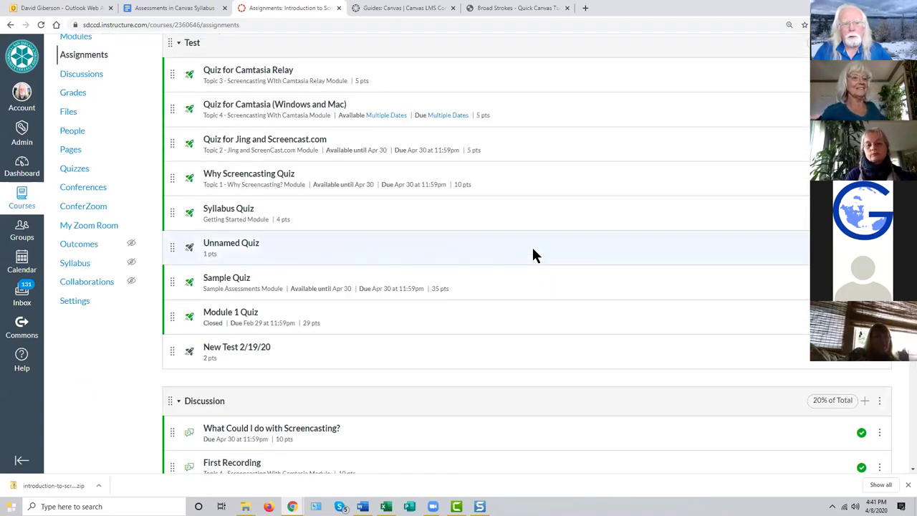
{"action": "scroll", "coordinate": [535, 250], "scroll_direction": "up", "scroll_amount": 2}
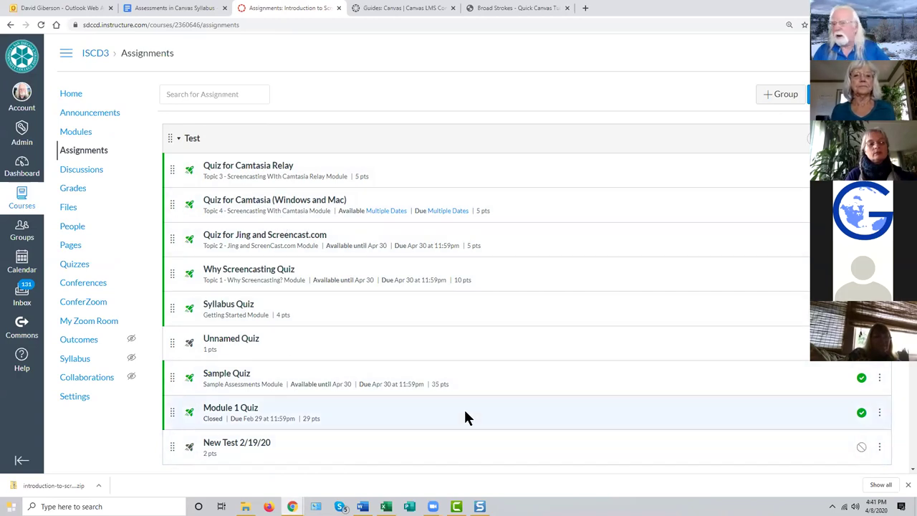
{"action": "scroll", "coordinate": [464, 410], "scroll_direction": "down", "scroll_amount": 3}
{"action": "scroll", "coordinate": [464, 410], "scroll_direction": "down", "scroll_amount": 3}
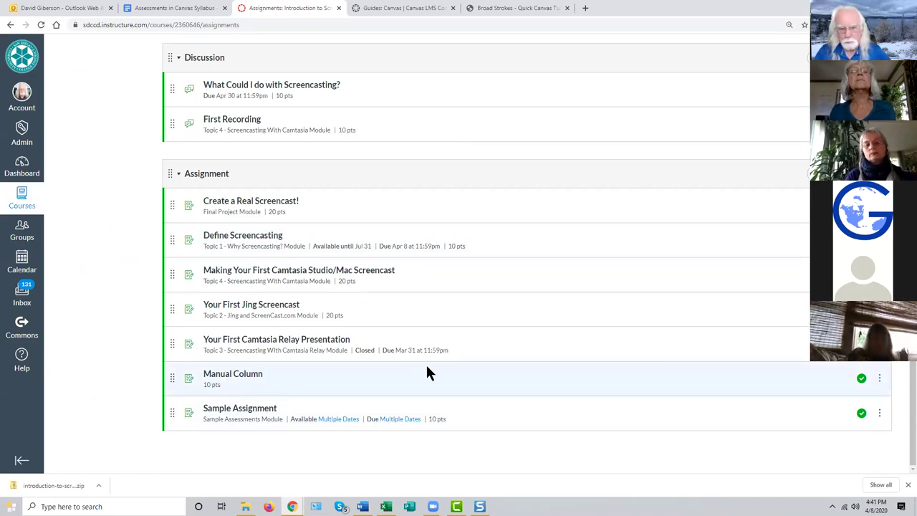
{"action": "scroll", "coordinate": [426, 369], "scroll_direction": "up", "scroll_amount": 6}
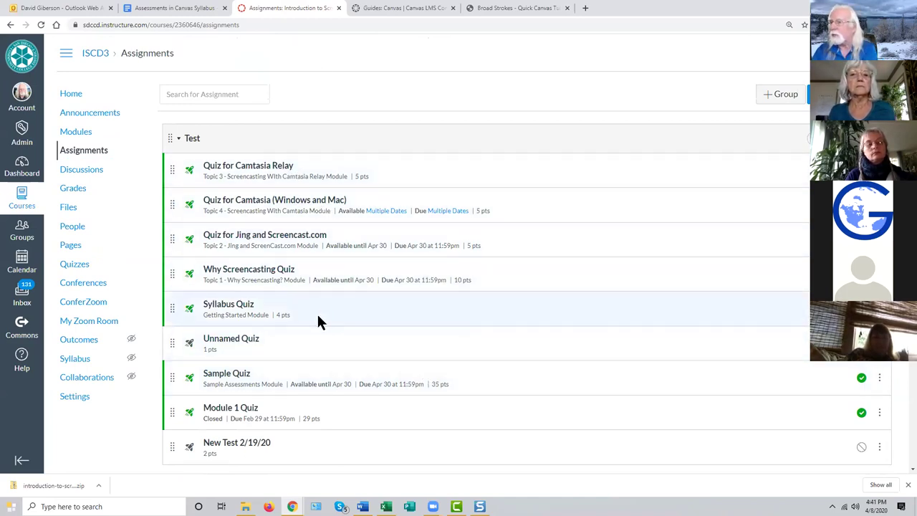
Step: Examine the Assignment Groups Weight settings, toggling final-grade weighting off and back on and checking each group's percentage, and save them
{"action": "scroll", "coordinate": [332, 311], "scroll_direction": "down", "scroll_amount": 1}
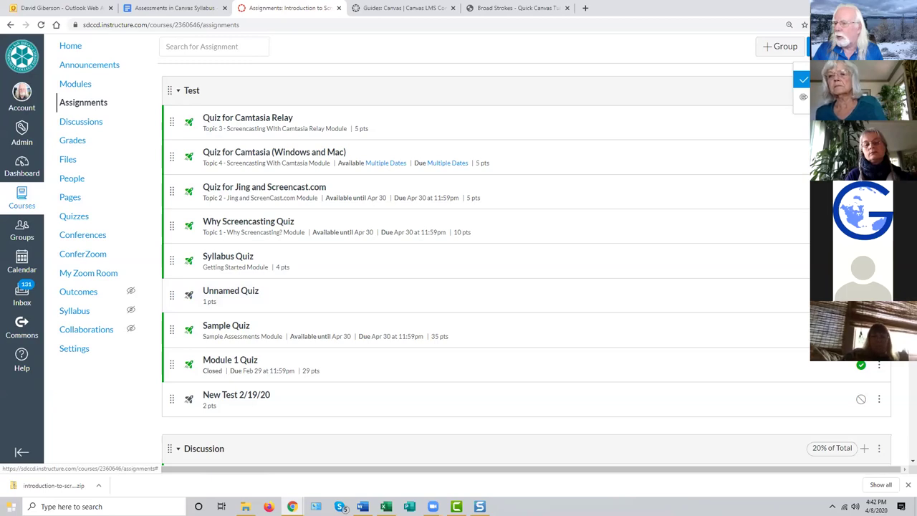
{"action": "left_click", "coordinate": [804, 79]}
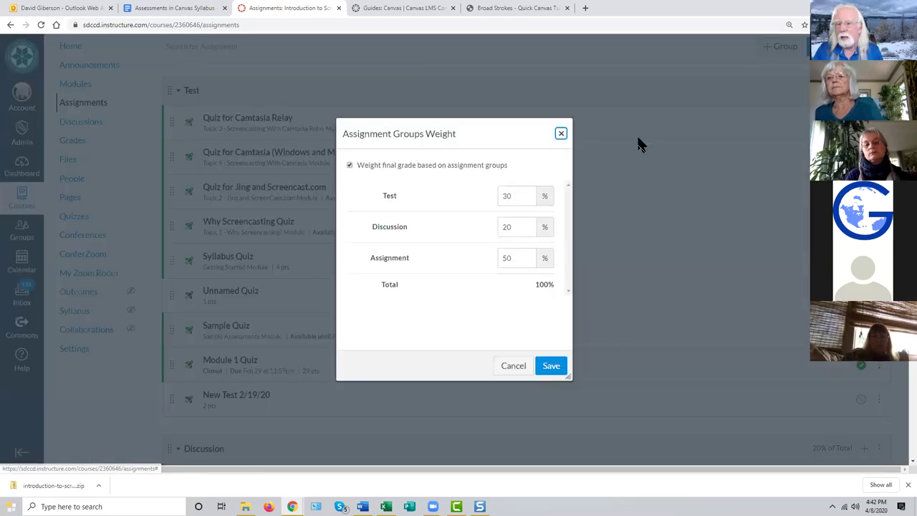
{"action": "left_click", "coordinate": [350, 166]}
{"action": "left_click", "coordinate": [349, 166]}
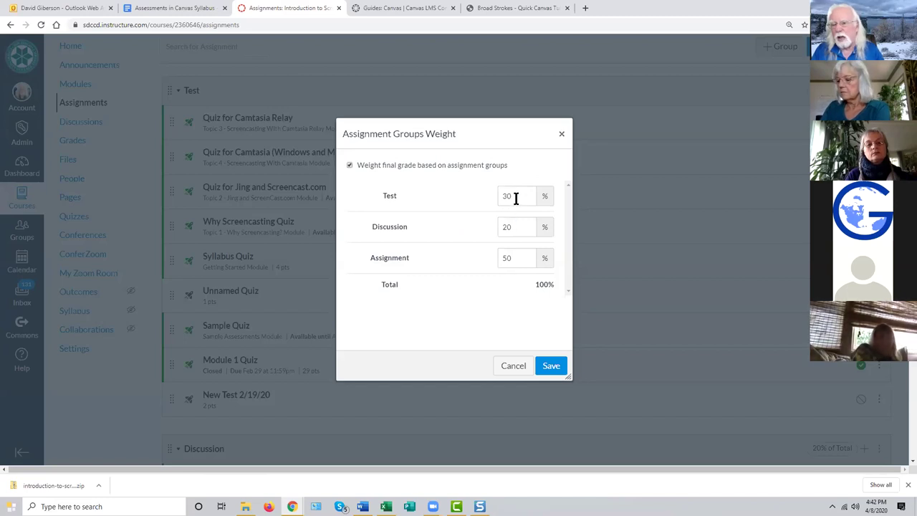
{"action": "left_click", "coordinate": [515, 227]}
{"action": "left_click", "coordinate": [515, 259]}
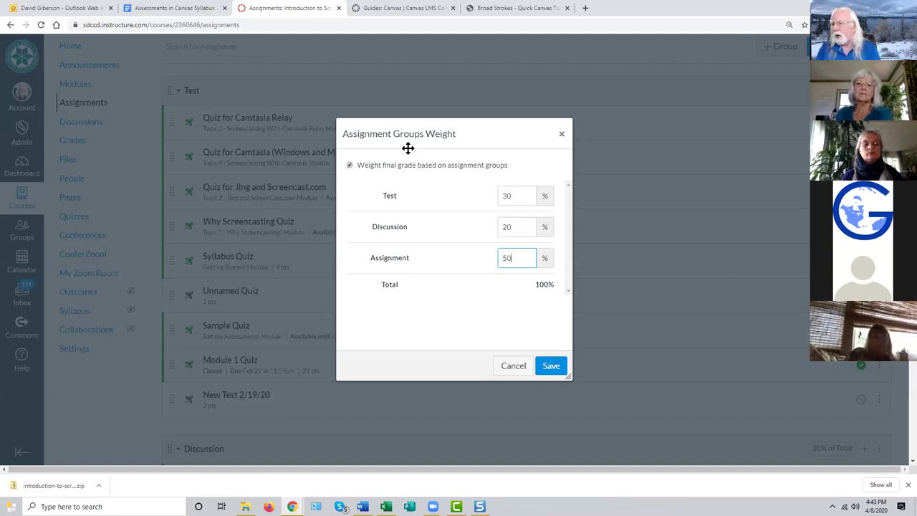
{"action": "left_click", "coordinate": [547, 366]}
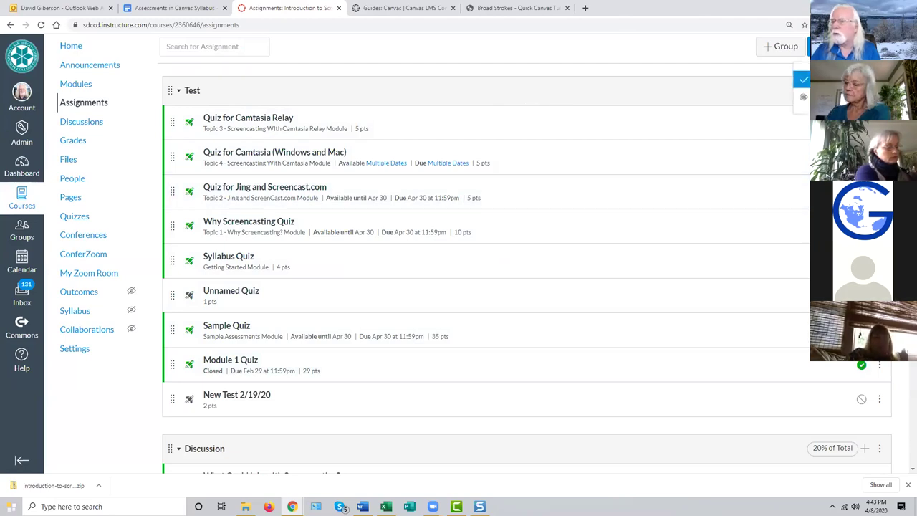
{"action": "left_click", "coordinate": [801, 81]}
{"action": "left_click", "coordinate": [561, 138]}
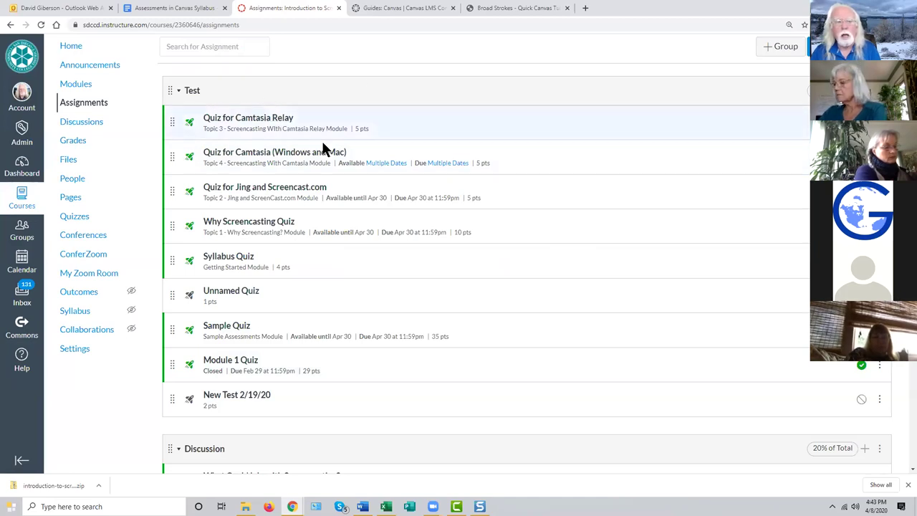
Step: Examine the Test group's settings for grade percentage, lowest and highest scores to ignore and never-drop assignments, and cancel without changes
{"action": "scroll", "coordinate": [321, 146], "scroll_direction": "down", "scroll_amount": 1}
{"action": "scroll", "coordinate": [320, 145], "scroll_direction": "up", "scroll_amount": 2}
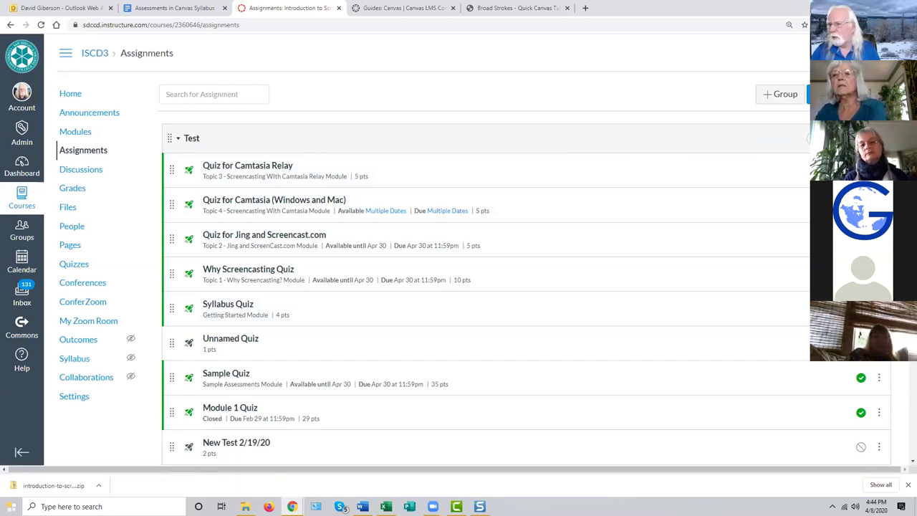
{"action": "left_click", "coordinate": [831, 164]}
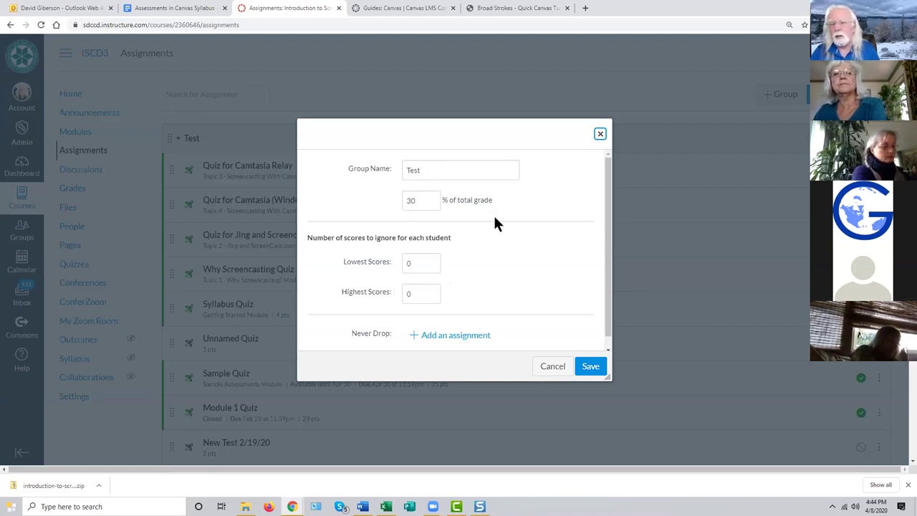
{"action": "scroll", "coordinate": [510, 222], "scroll_direction": "down", "scroll_amount": 1}
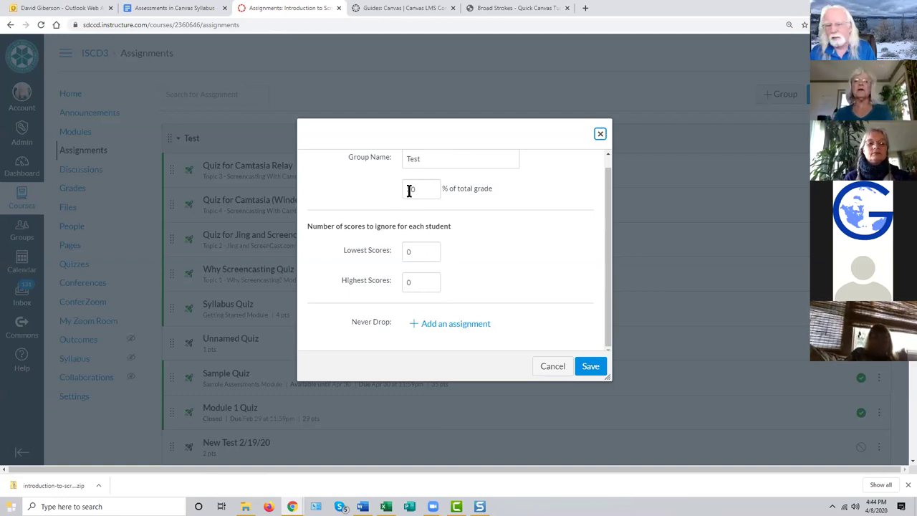
{"action": "left_click", "coordinate": [415, 251]}
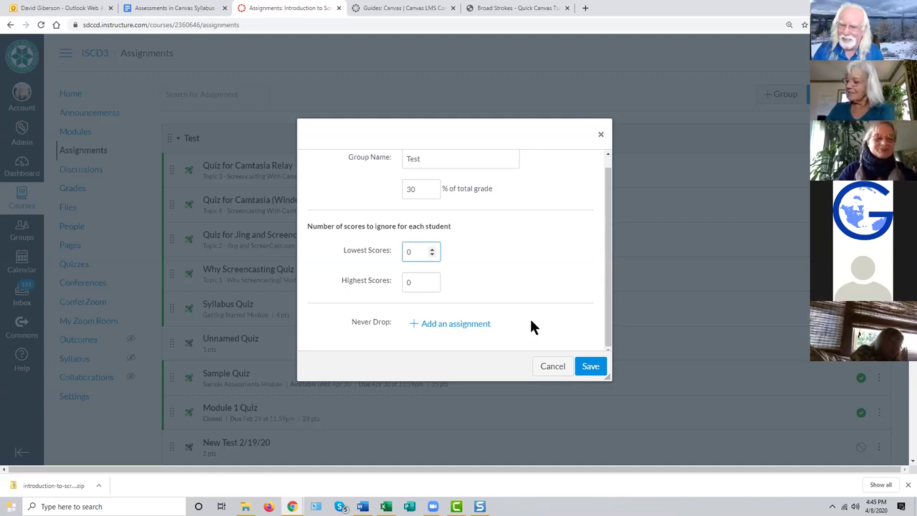
{"action": "left_click", "coordinate": [559, 368]}
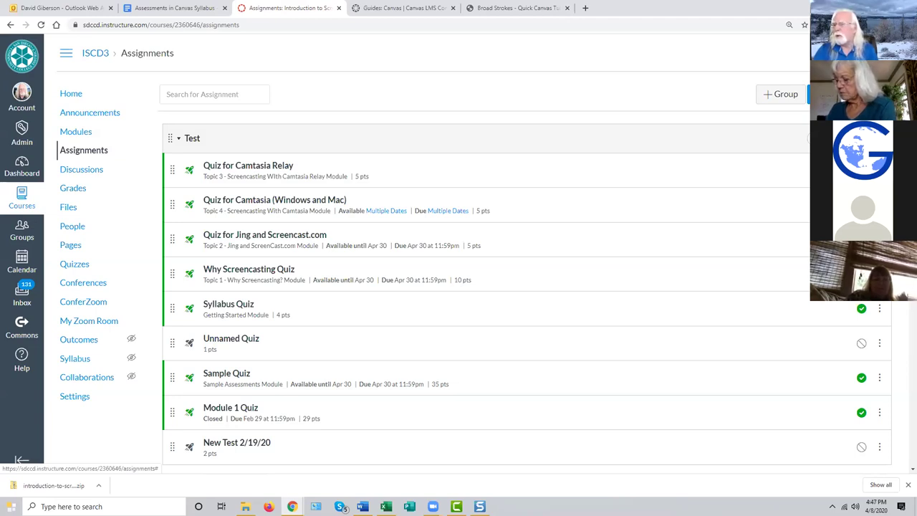
Step: Open the ISCD3 course's Quizzes page and look over its Assignment Quizzes and Practice Quizzes
{"action": "left_click", "coordinate": [73, 265]}
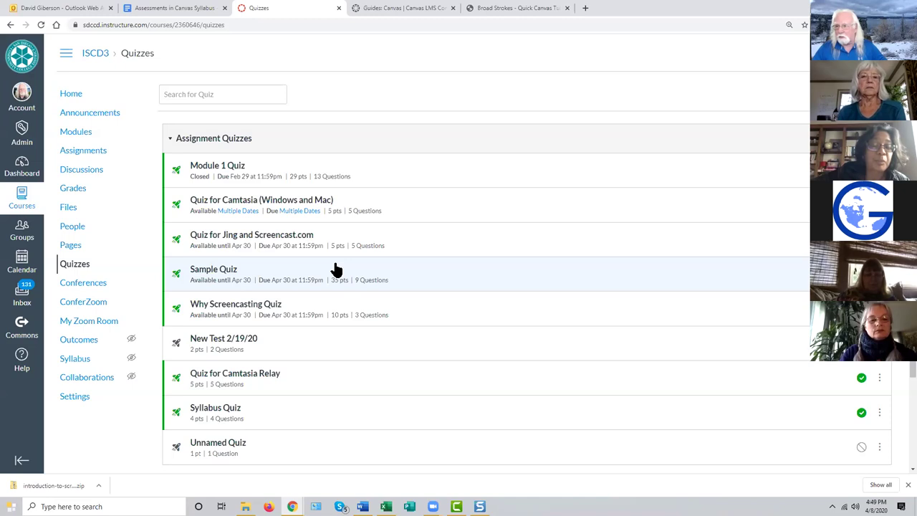
{"action": "scroll", "coordinate": [423, 379], "scroll_direction": "down", "scroll_amount": 2}
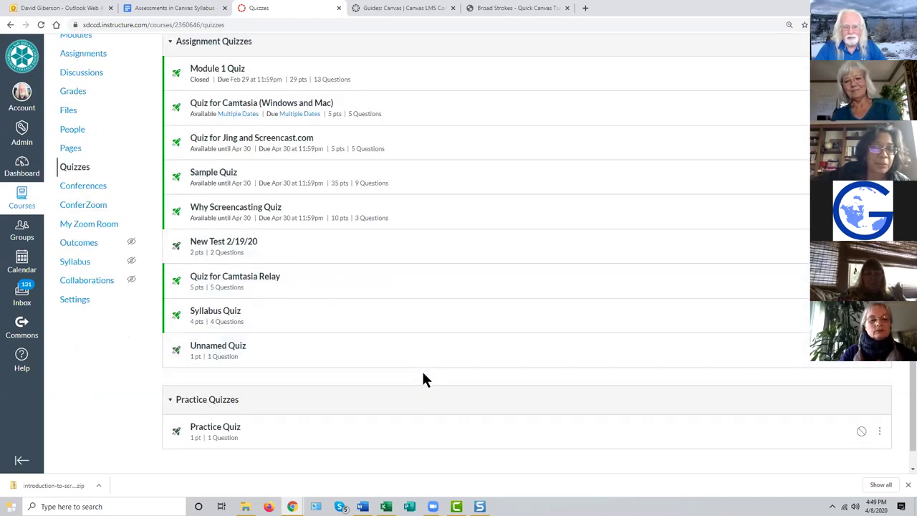
{"action": "scroll", "coordinate": [424, 377], "scroll_direction": "up", "scroll_amount": 2}
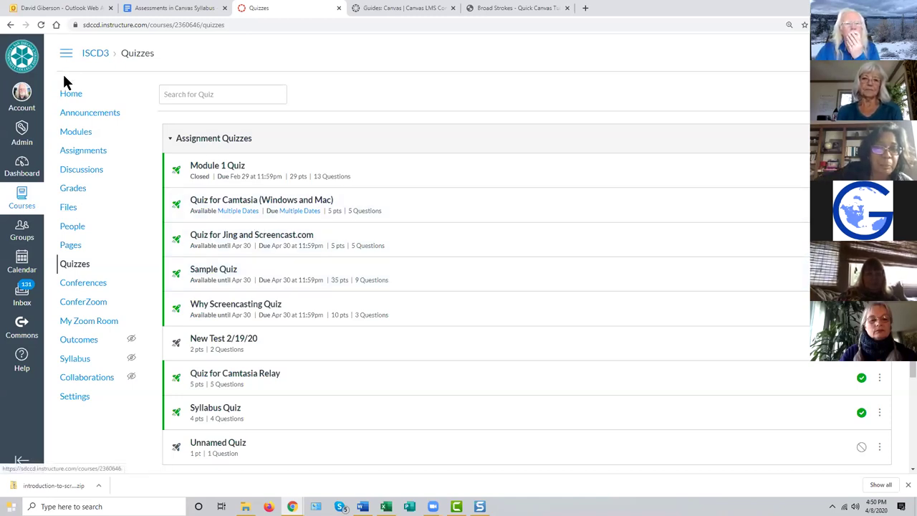
Step: Return to the Dashboard and open the Sandbox for Tutorials and Seminars course (iscd5)
{"action": "left_click", "coordinate": [25, 171]}
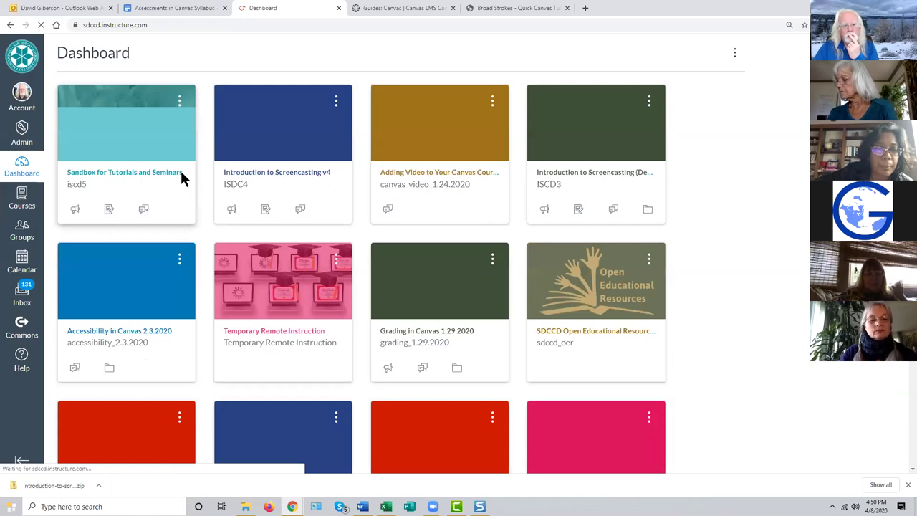
{"action": "left_click", "coordinate": [136, 148]}
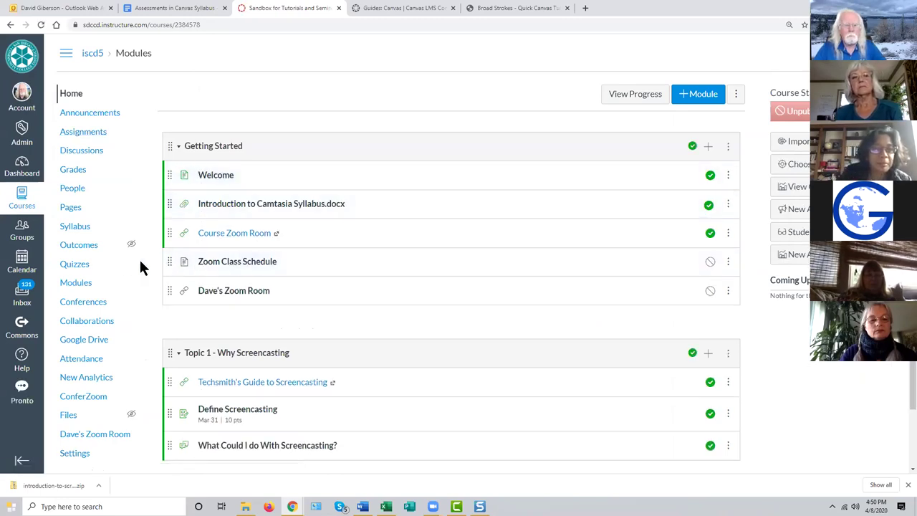
Step: View the iscd5 course's question banks from its Quizzes page and return to the quiz list
{"action": "left_click", "coordinate": [77, 265]}
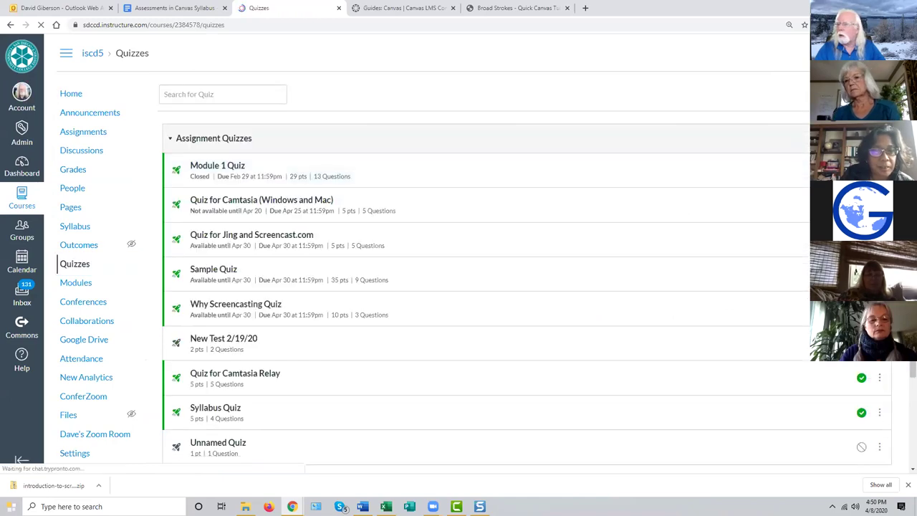
{"action": "left_click", "coordinate": [509, 181]}
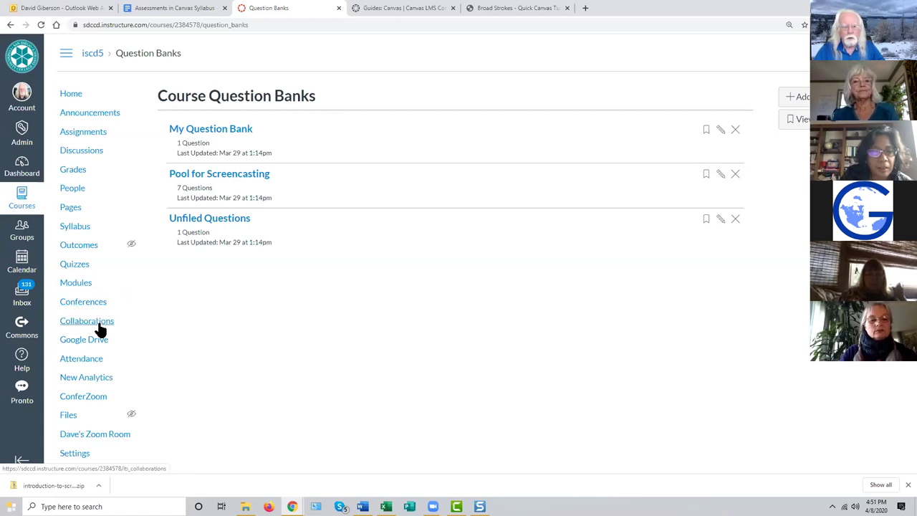
{"action": "left_click", "coordinate": [75, 265]}
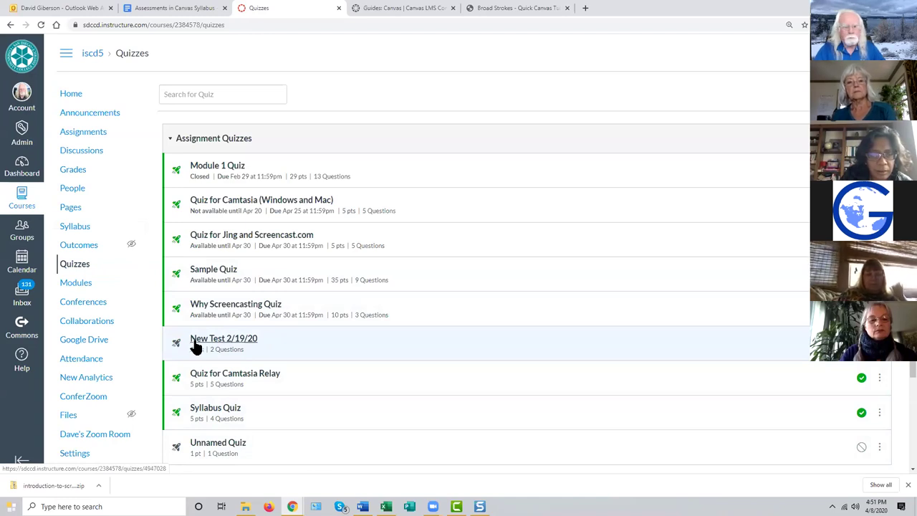
Step: Start a new quiz and look through the question banks offered by Find Questions, closing the dialog without adding any
{"action": "left_click", "coordinate": [195, 346]}
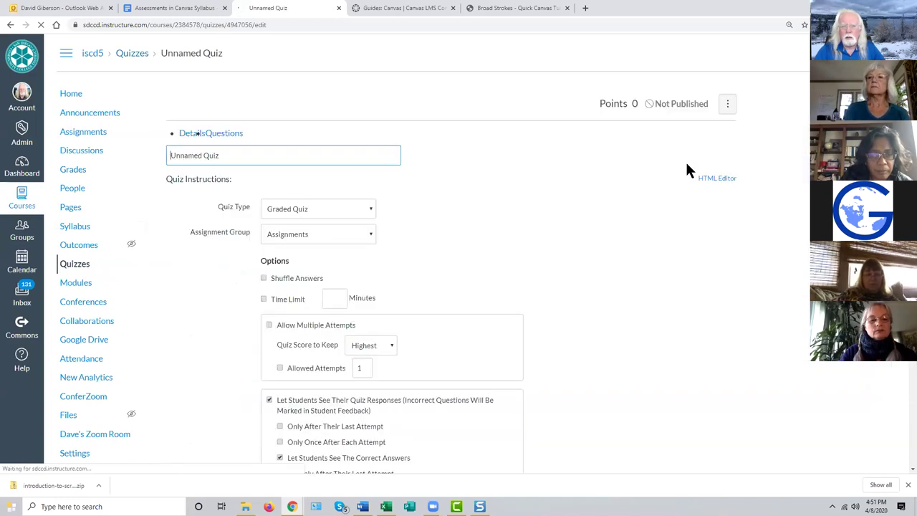
{"action": "left_click", "coordinate": [230, 136]}
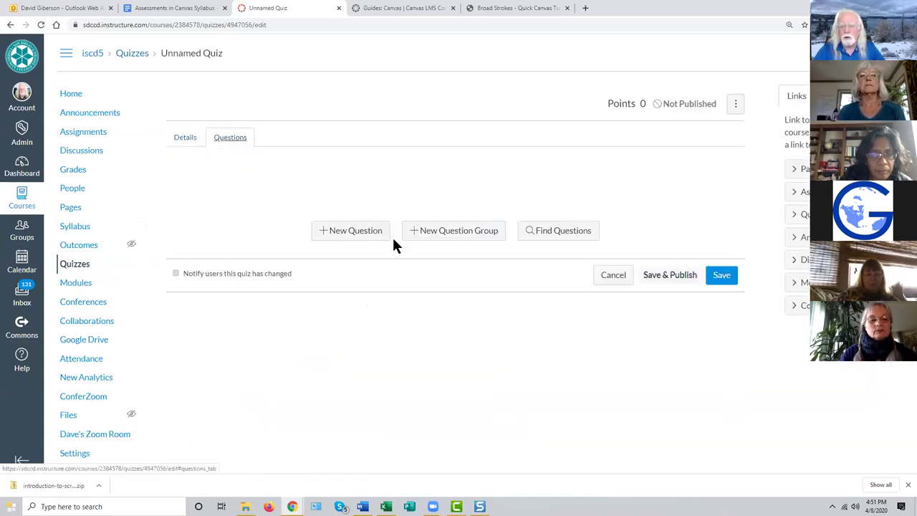
{"action": "left_click", "coordinate": [558, 231]}
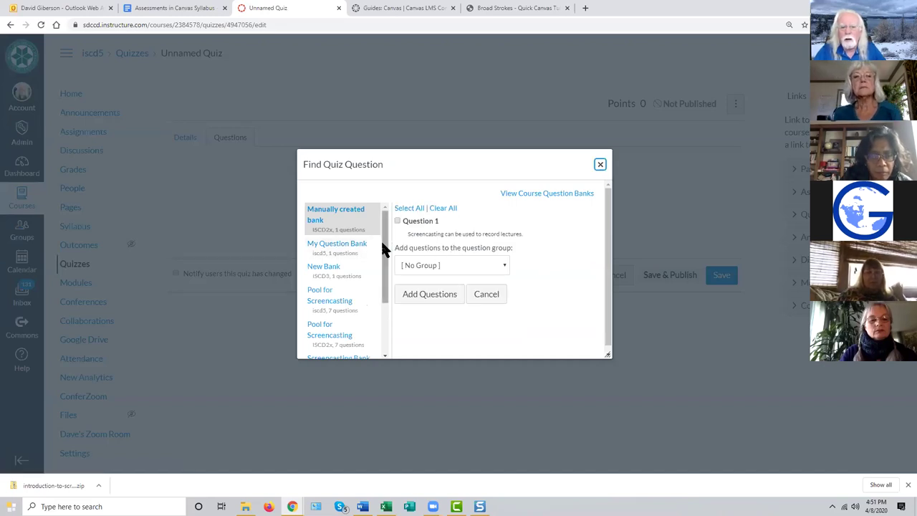
{"action": "left_click_drag", "start_coordinate": [382, 245], "coordinate": [373, 304]}
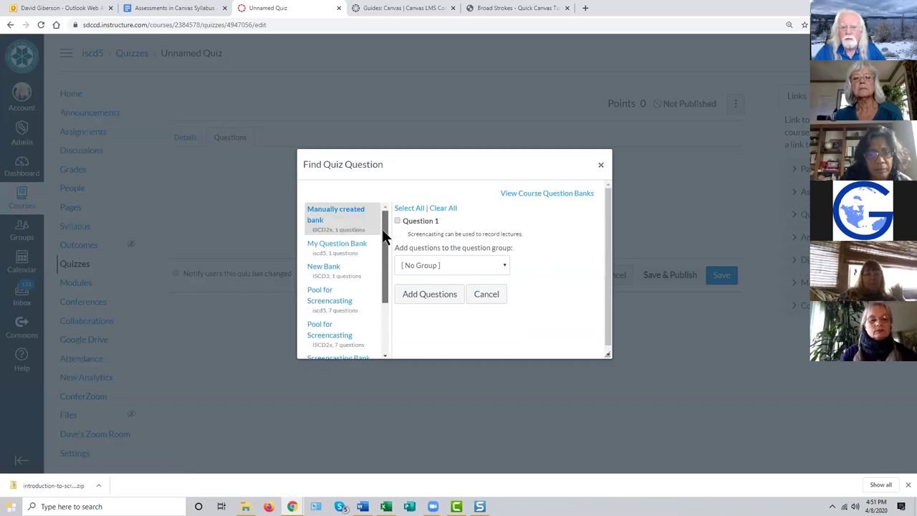
{"action": "scroll", "coordinate": [384, 236], "scroll_direction": "down", "scroll_amount": 3}
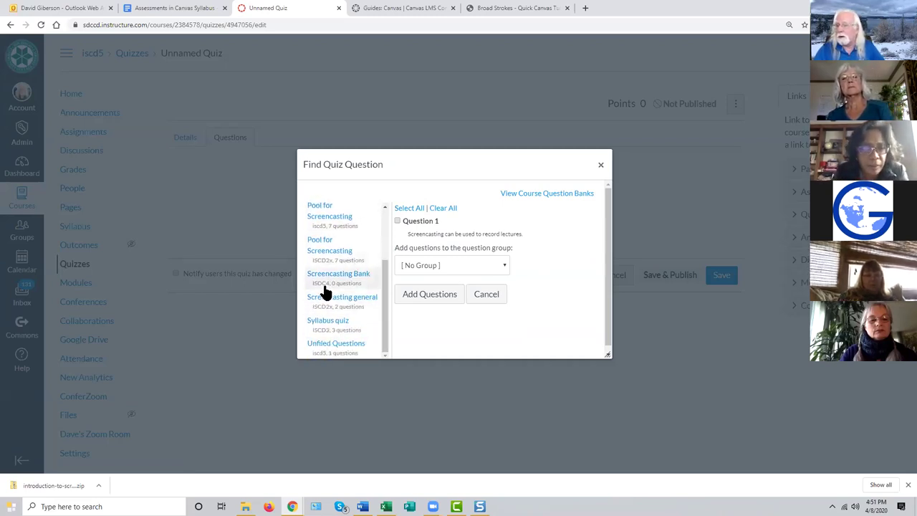
{"action": "left_click", "coordinate": [601, 164]}
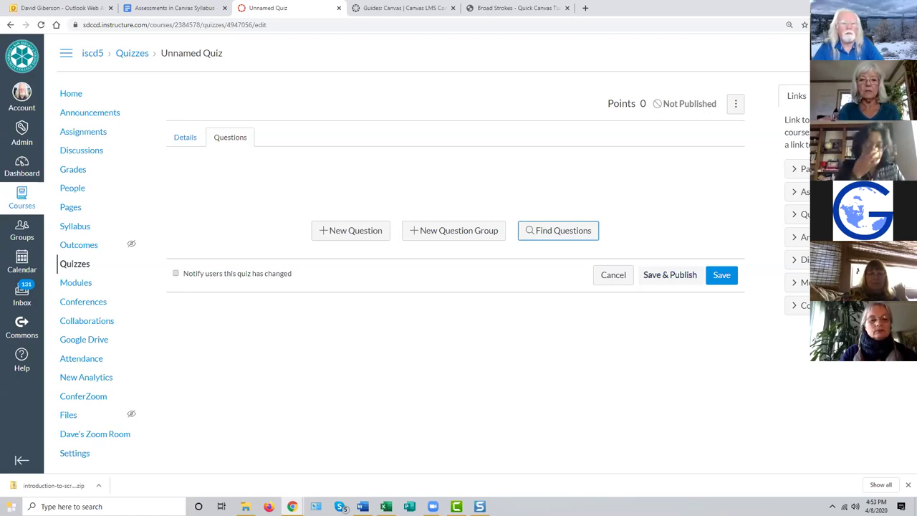
Step: On the Assignments page, move Define Screencasting from the Imported Assignments group into the Assignments group
{"action": "left_click", "coordinate": [78, 135]}
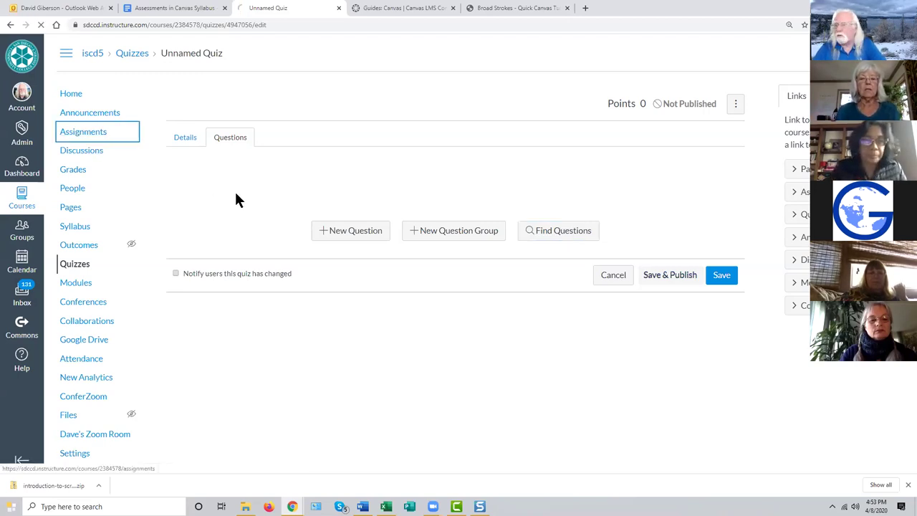
{"action": "scroll", "coordinate": [305, 241], "scroll_direction": "down", "scroll_amount": 2}
{"action": "scroll", "coordinate": [264, 175], "scroll_direction": "up", "scroll_amount": 2}
{"action": "left_click_drag", "start_coordinate": [176, 152], "coordinate": [159, 259]}
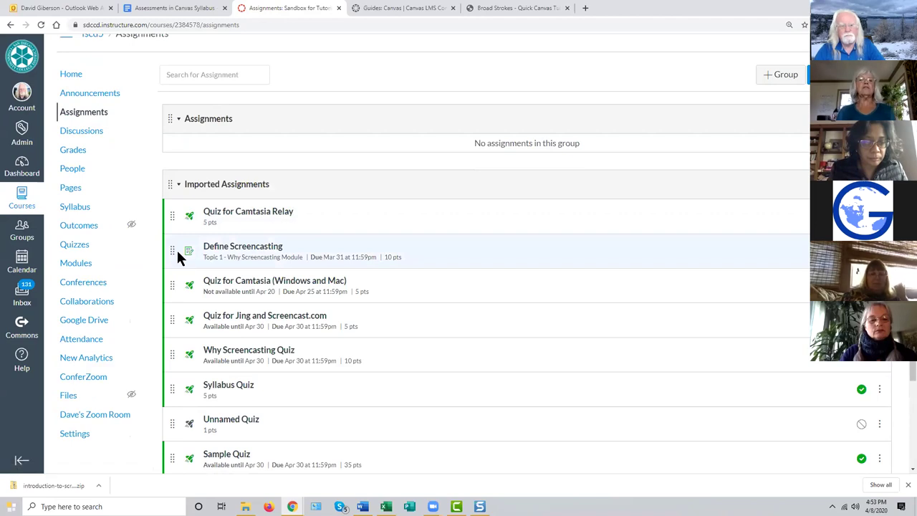
{"action": "left_click_drag", "start_coordinate": [171, 252], "coordinate": [167, 150]}
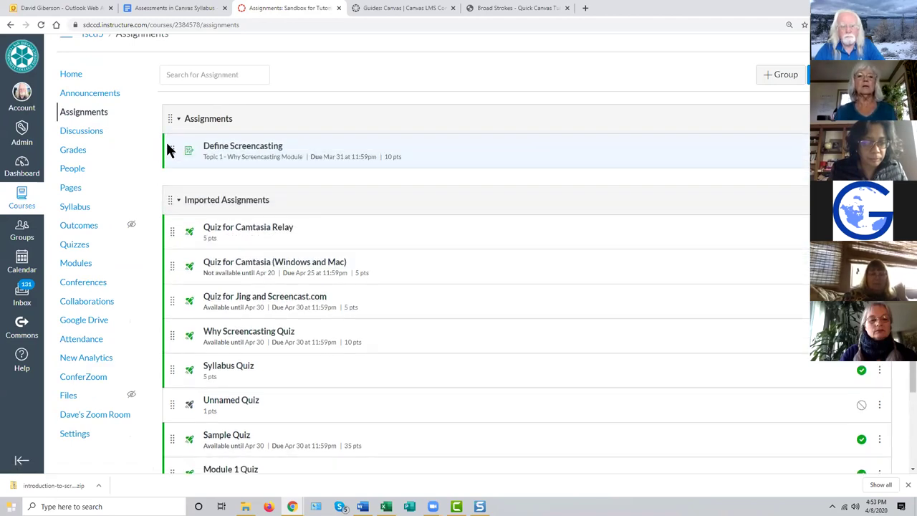
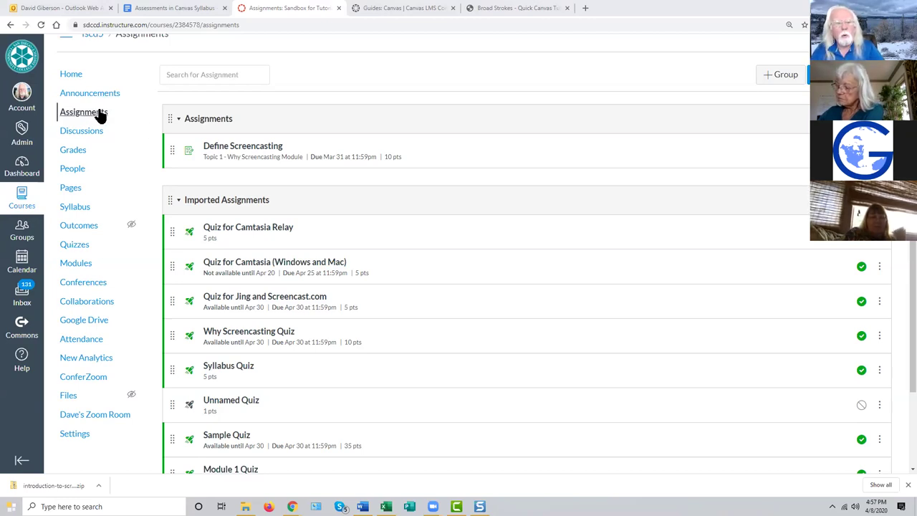
Step: Open Import Course Content from the course settings and examine the available content types without choosing one
{"action": "left_click", "coordinate": [74, 436]}
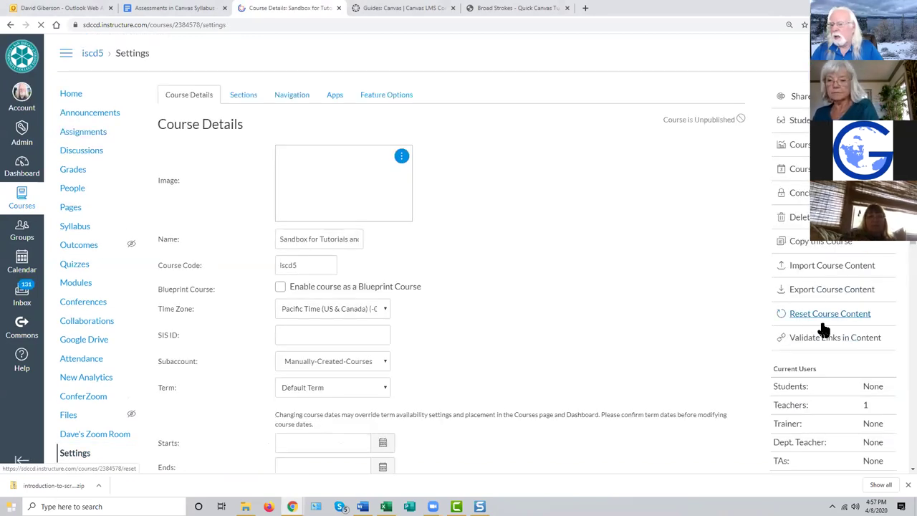
{"action": "left_click", "coordinate": [826, 268]}
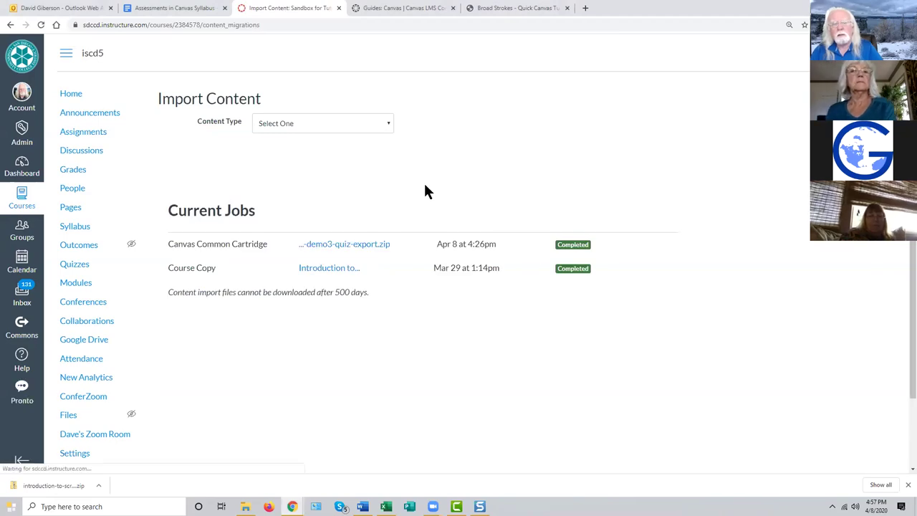
{"action": "left_click", "coordinate": [387, 124]}
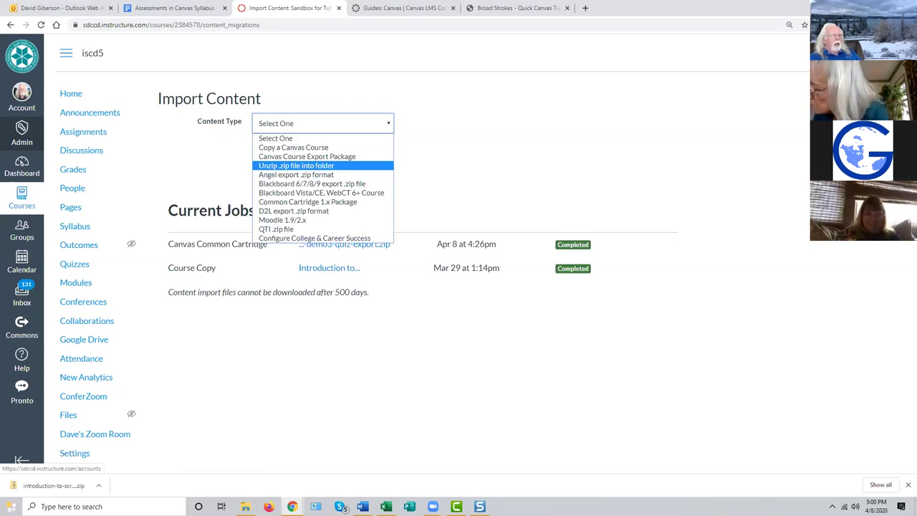
{"action": "key", "text": "Escape"}
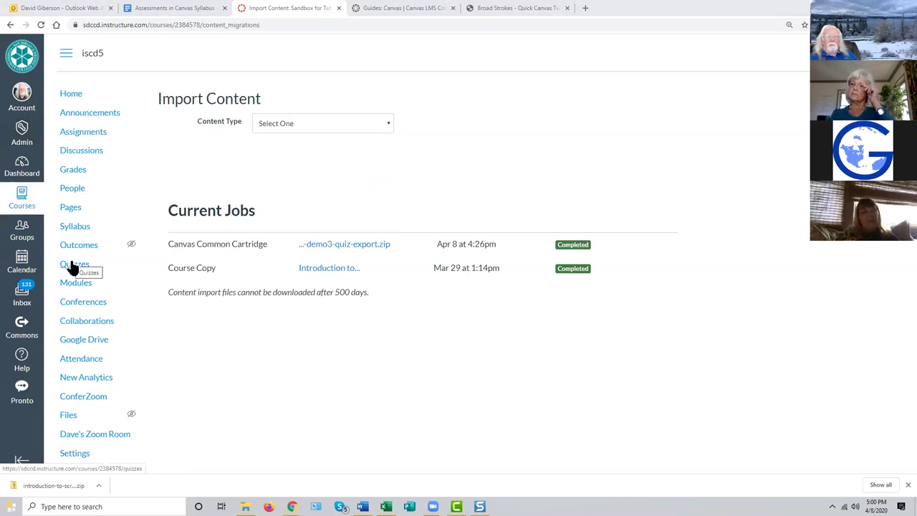
Step: Add an assignment group named Participation on the Assignments page and check it in the list
{"action": "left_click", "coordinate": [90, 135]}
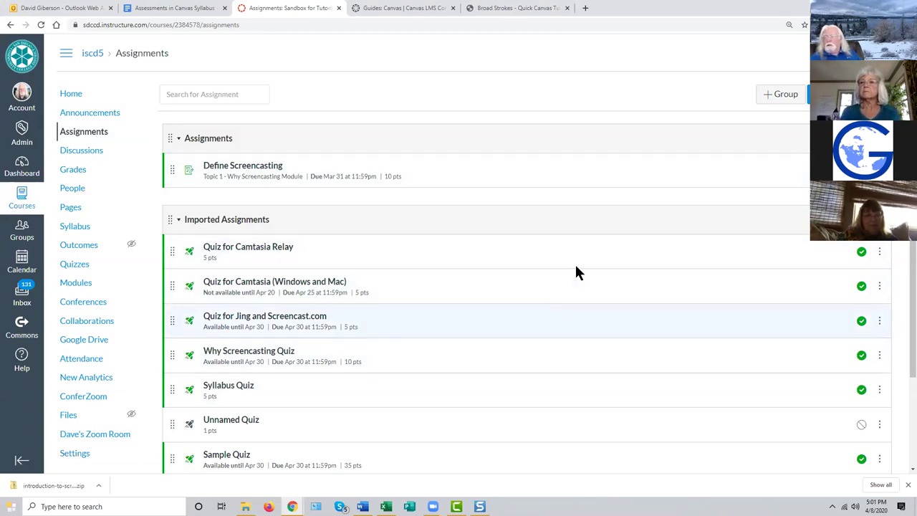
{"action": "left_click", "coordinate": [785, 94]}
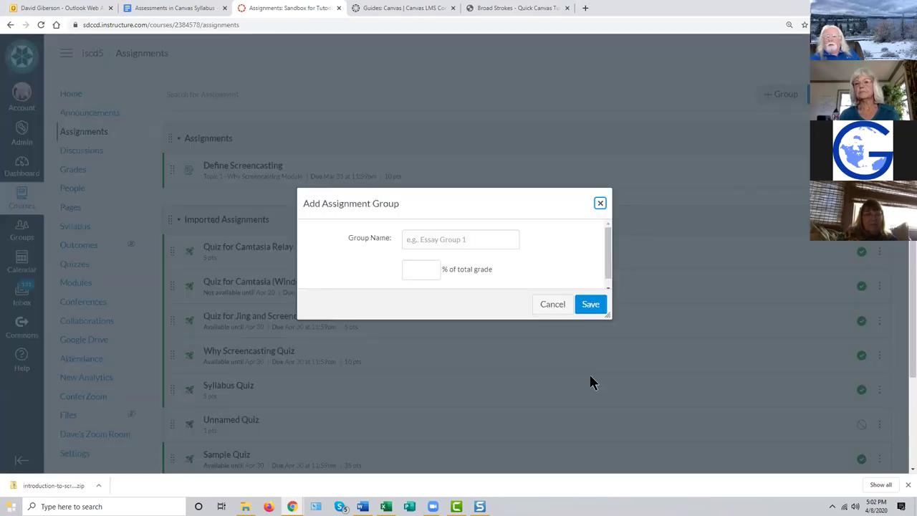
{"action": "left_click", "coordinate": [415, 241]}
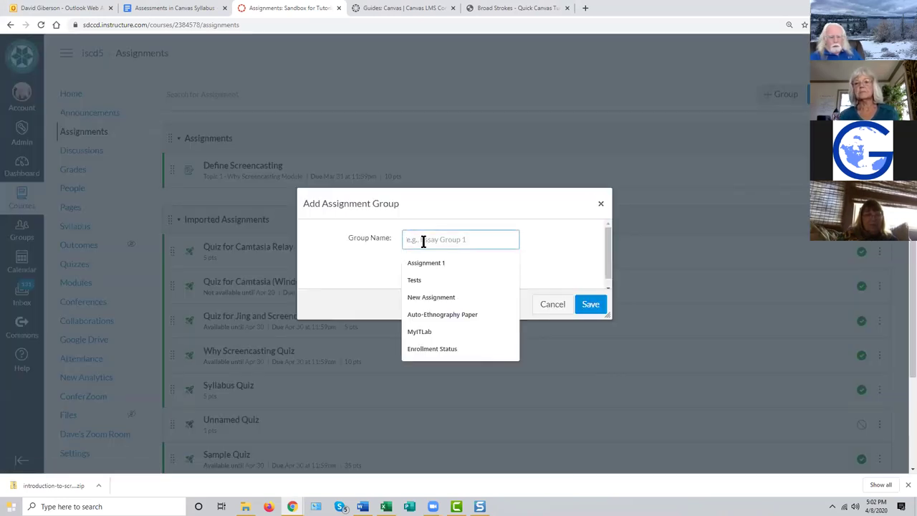
{"action": "type", "text": "Par"}
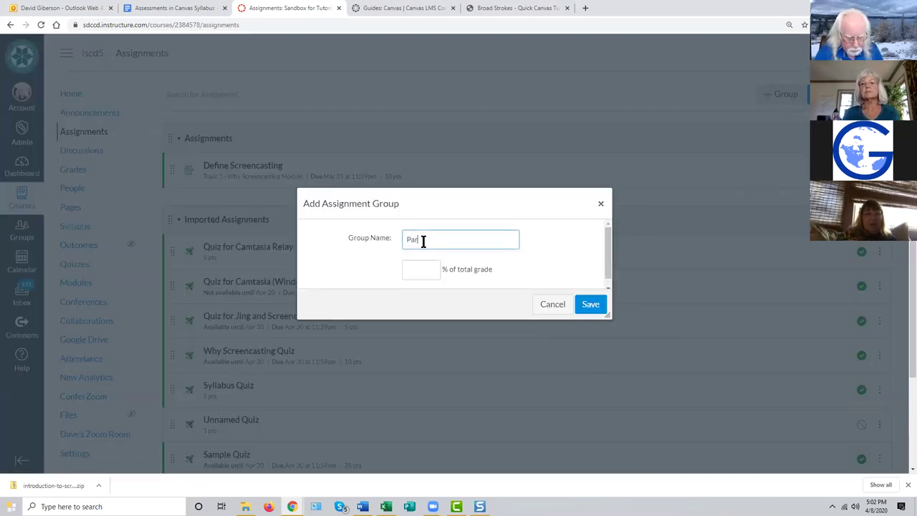
{"action": "type", "text": "ticipation"}
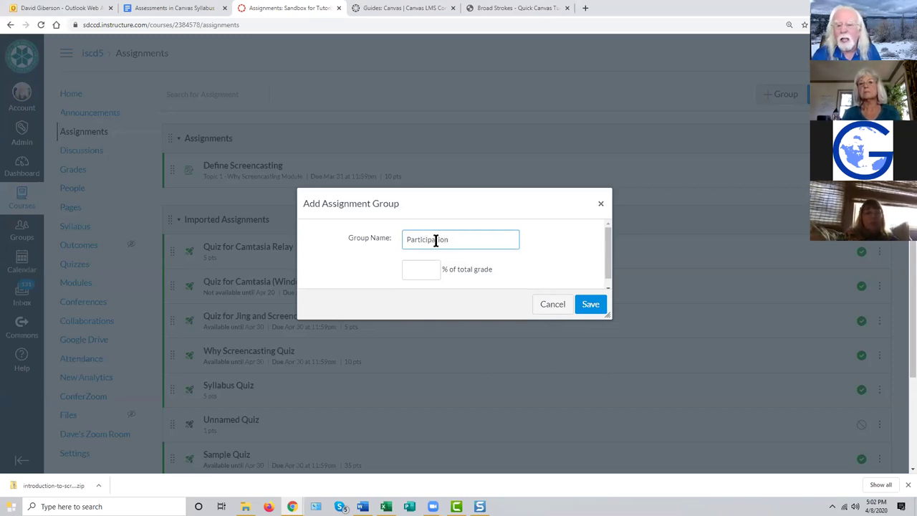
{"action": "left_click", "coordinate": [588, 304]}
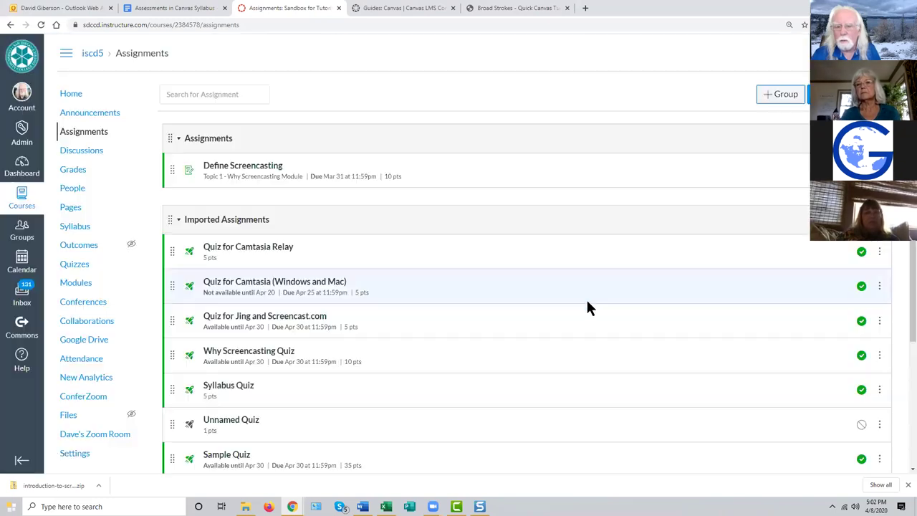
{"action": "scroll", "coordinate": [464, 251], "scroll_direction": "down", "scroll_amount": 3}
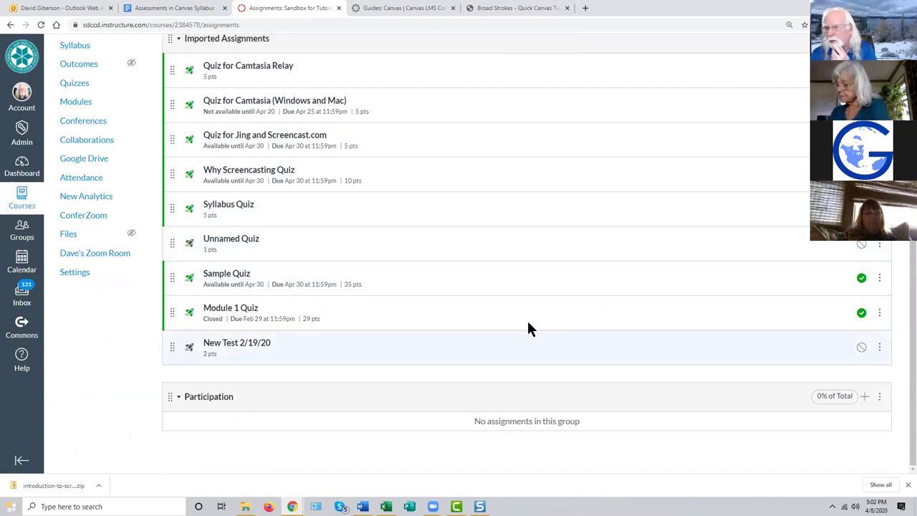
{"action": "scroll", "coordinate": [527, 318], "scroll_direction": "up", "scroll_amount": 3}
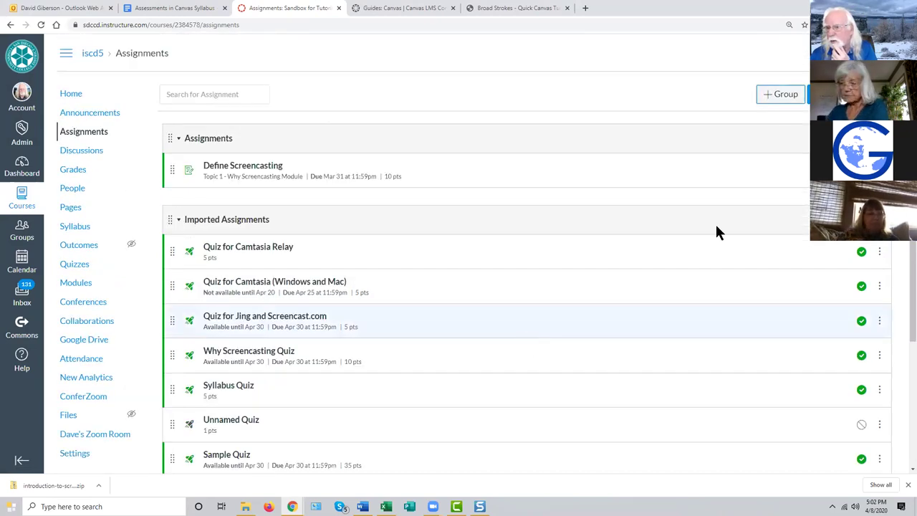
{"action": "left_click", "coordinate": [779, 96]}
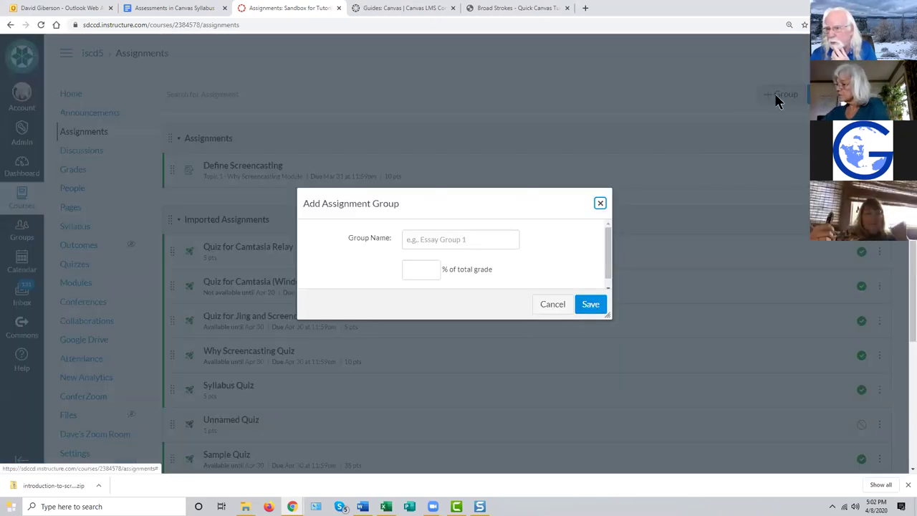
{"action": "left_click", "coordinate": [452, 244]}
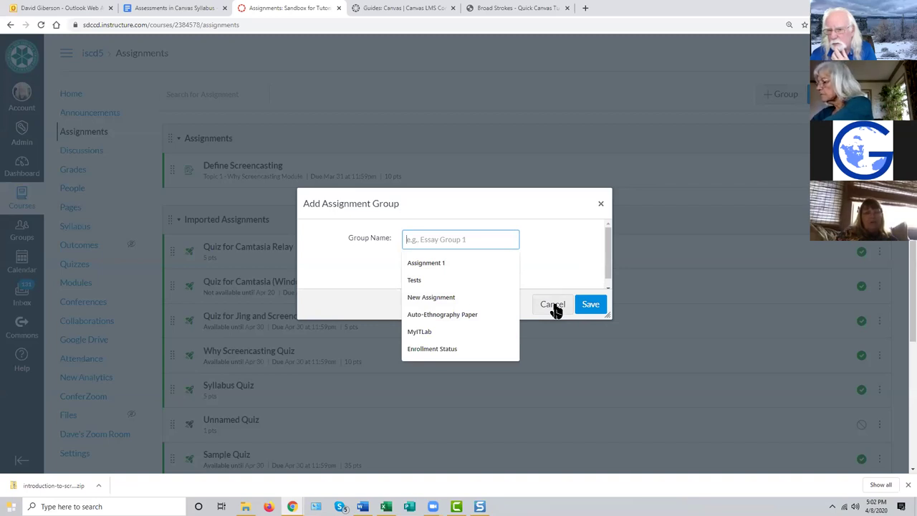
{"action": "left_click", "coordinate": [589, 276]}
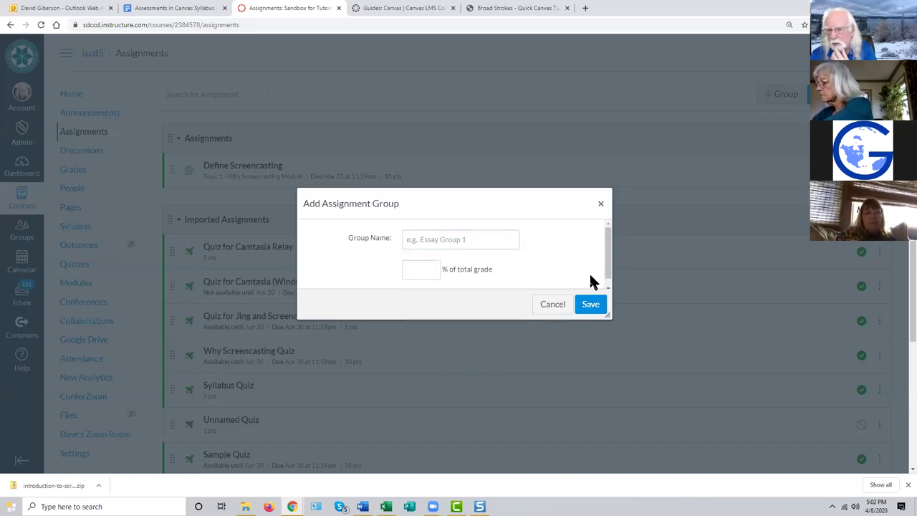
{"action": "left_click", "coordinate": [418, 267]}
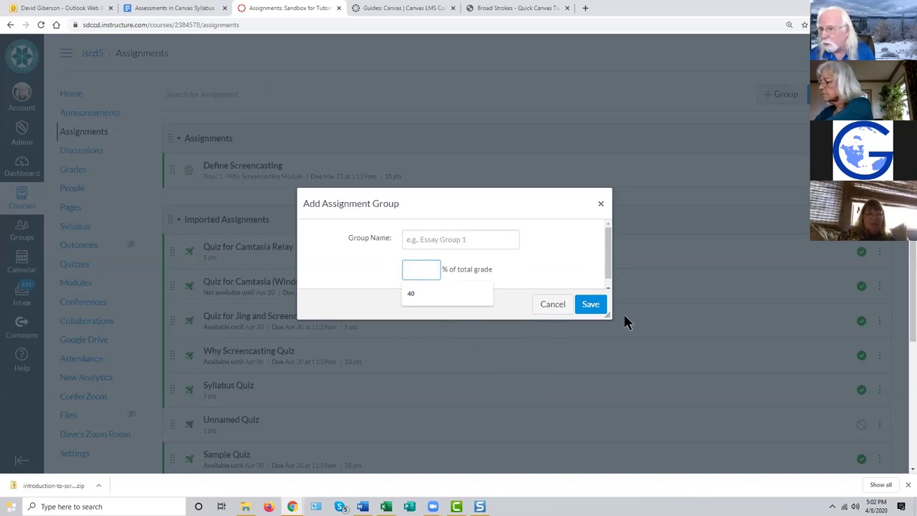
{"action": "left_click", "coordinate": [556, 305]}
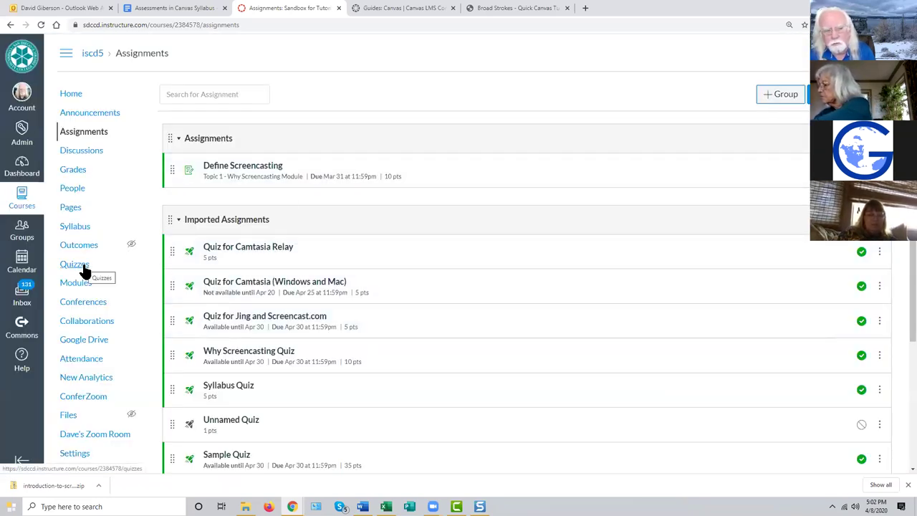
Step: Compare the course's Quizzes page with its Assignments page, looking over the quizzes in each list and ending on Assignments
{"action": "left_click", "coordinate": [84, 269]}
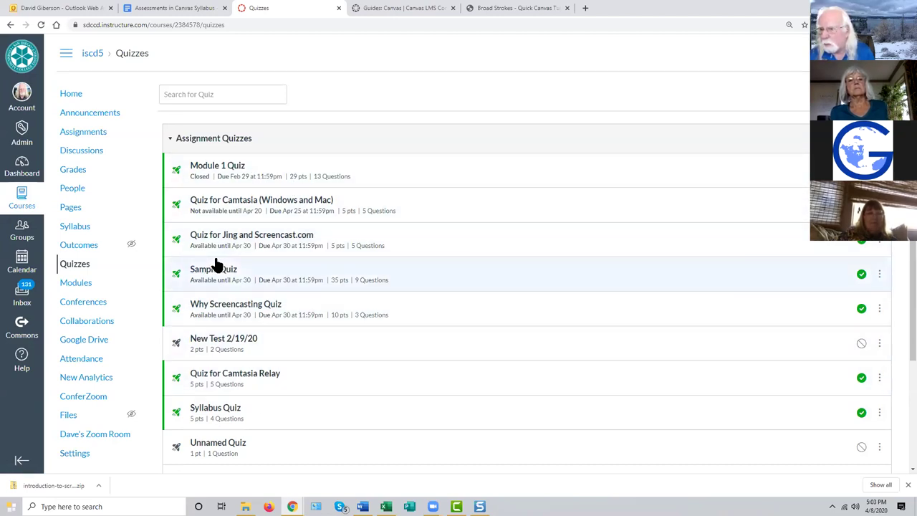
{"action": "left_click", "coordinate": [94, 134]}
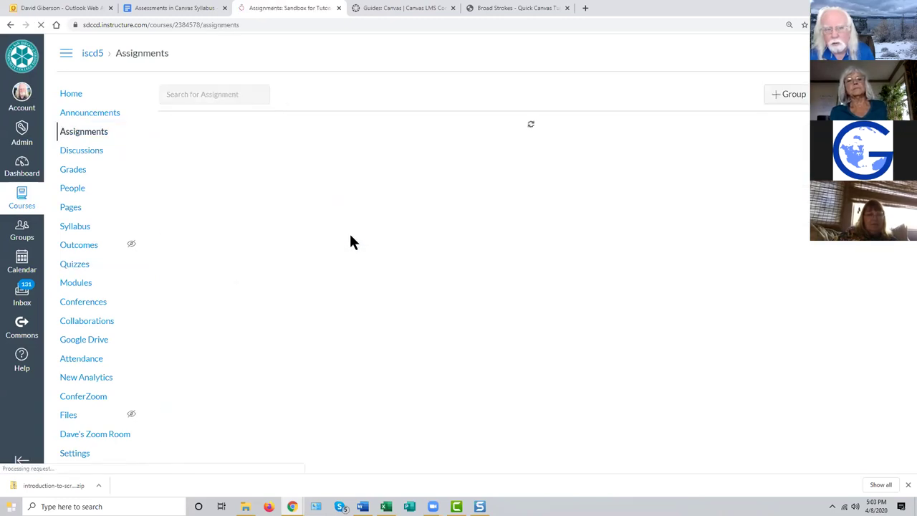
{"action": "scroll", "coordinate": [320, 351], "scroll_direction": "down", "scroll_amount": 3}
{"action": "scroll", "coordinate": [320, 350], "scroll_direction": "up", "scroll_amount": 3}
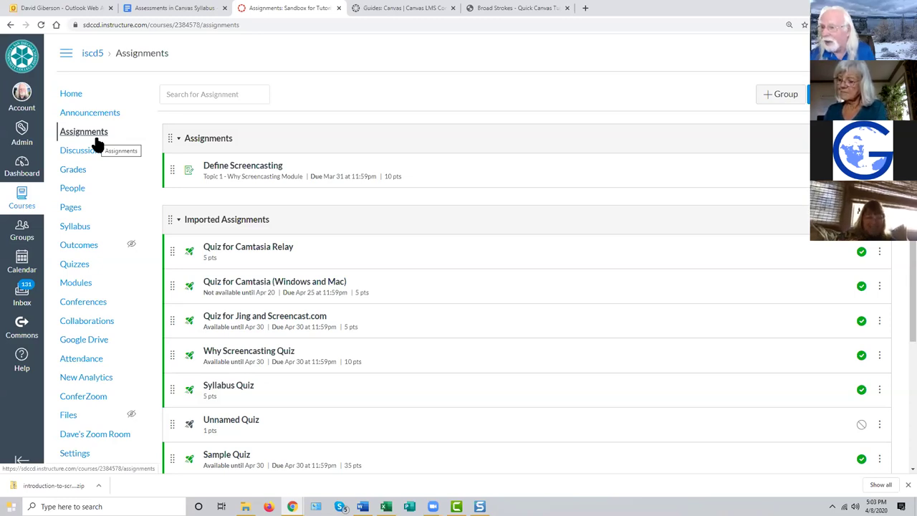
{"action": "left_click", "coordinate": [78, 269]}
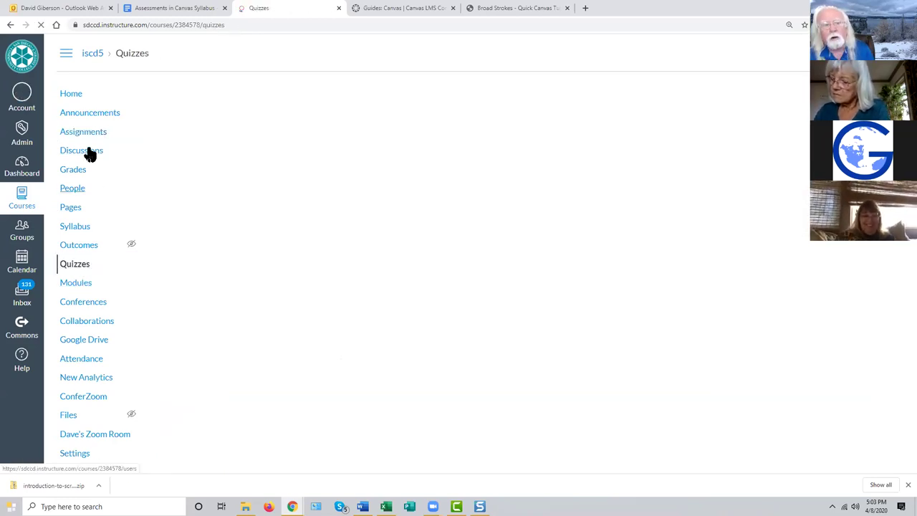
{"action": "left_click", "coordinate": [89, 134]}
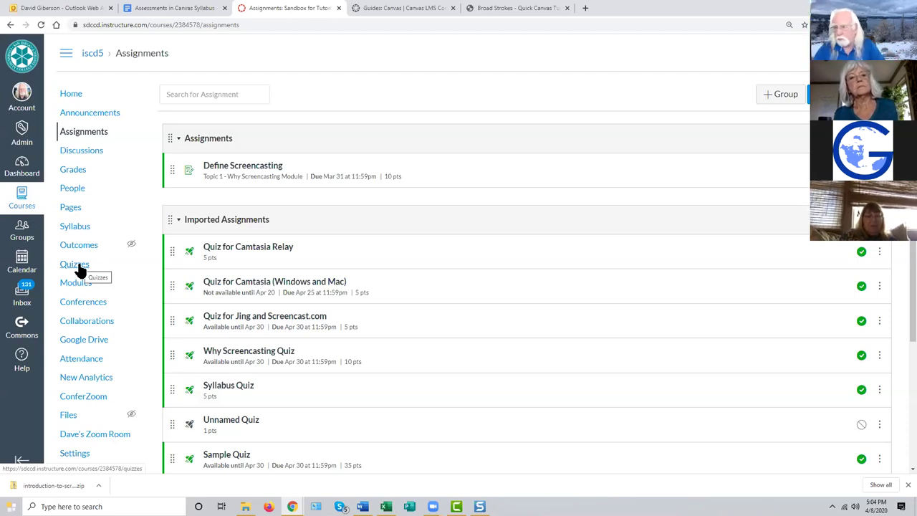
{"action": "left_click", "coordinate": [100, 136]}
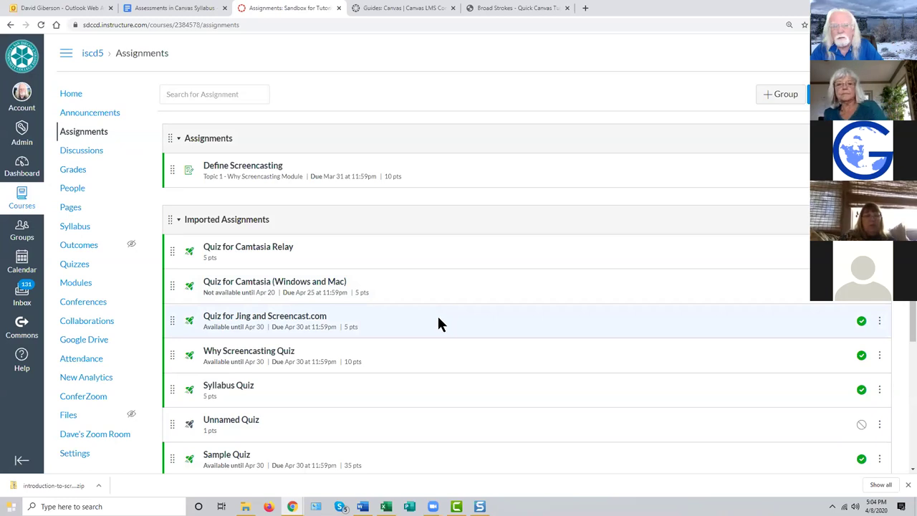
{"action": "left_click", "coordinate": [772, 96]}
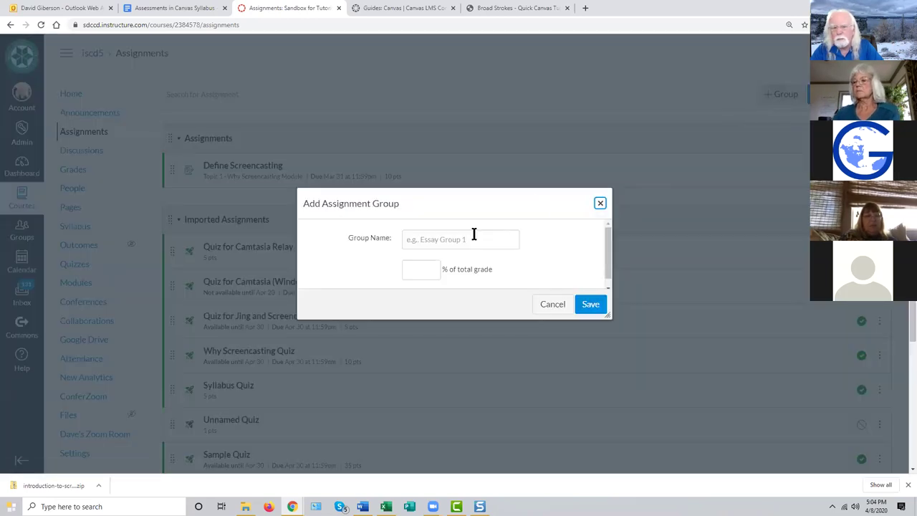
{"action": "left_click", "coordinate": [423, 241]}
{"action": "left_click", "coordinate": [542, 268]}
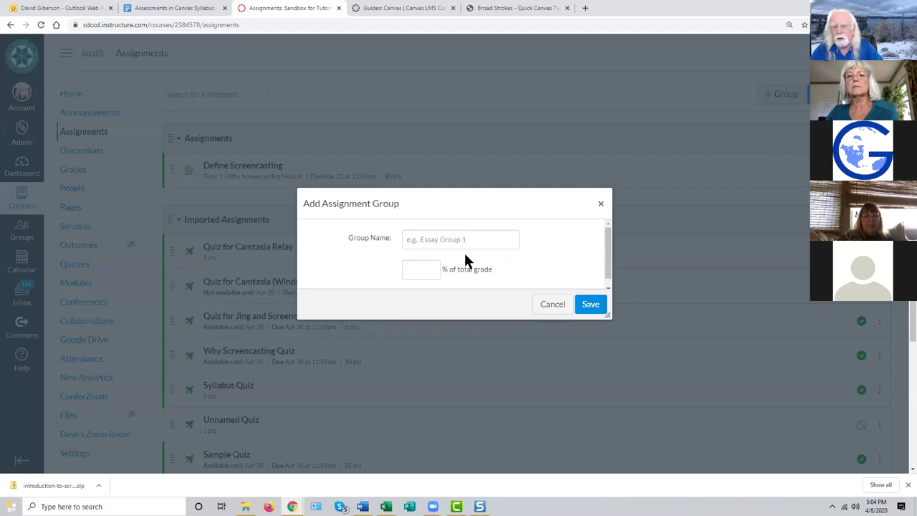
{"action": "left_click", "coordinate": [430, 239]}
{"action": "key", "text": "Down"}
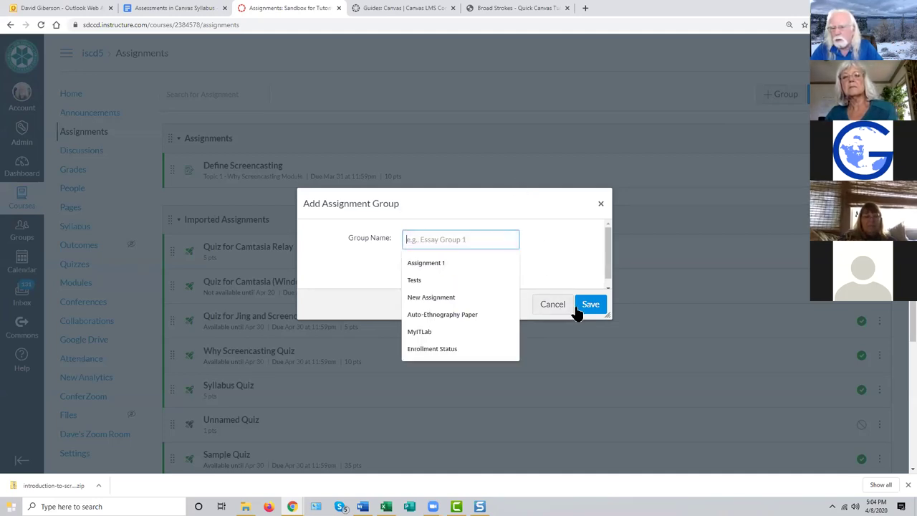
{"action": "left_click", "coordinate": [553, 305]}
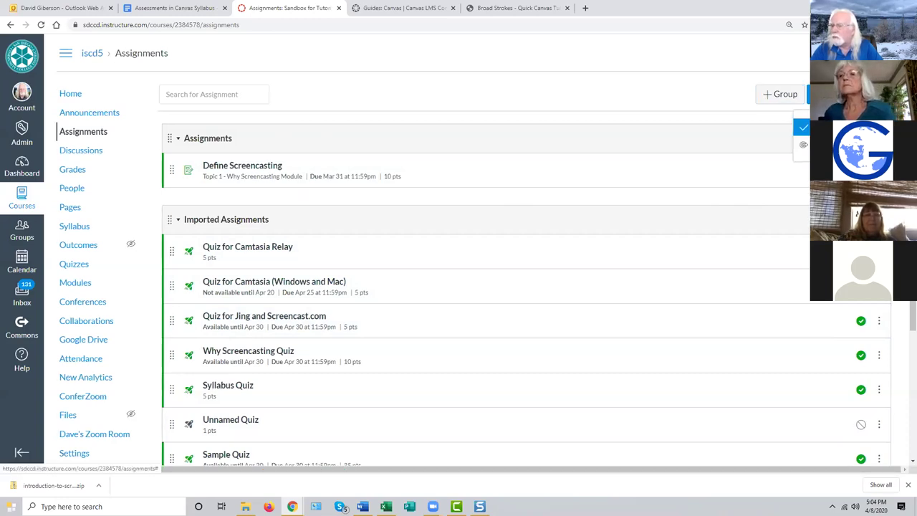
Step: Examine the Assignment Groups Weight settings without changing them, and look over the assignment groups in the list
{"action": "left_click", "coordinate": [806, 128]}
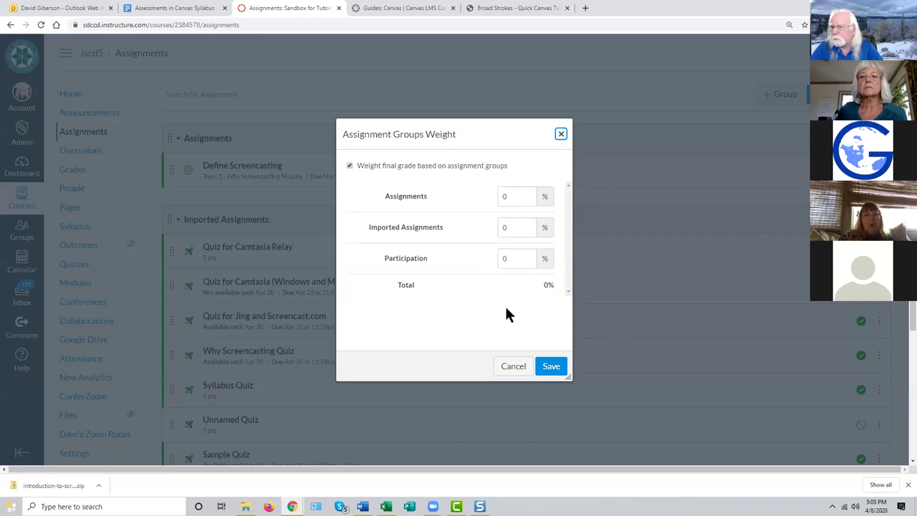
{"action": "left_click", "coordinate": [513, 366]}
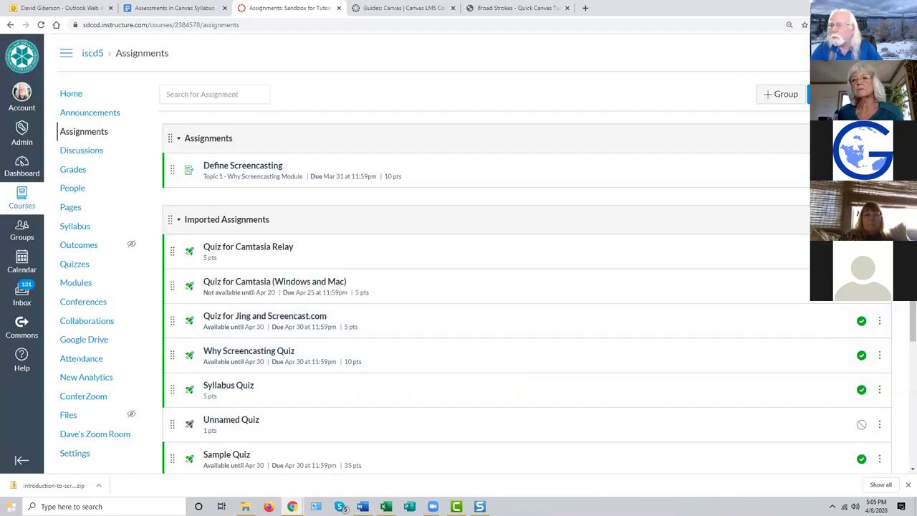
{"action": "scroll", "coordinate": [251, 315], "scroll_direction": "down", "scroll_amount": 2}
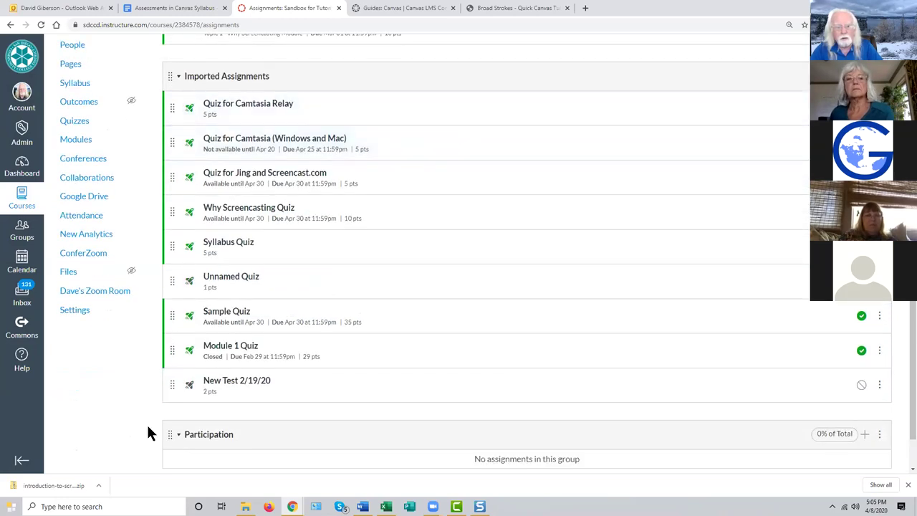
{"action": "scroll", "coordinate": [538, 211], "scroll_direction": "up", "scroll_amount": 2}
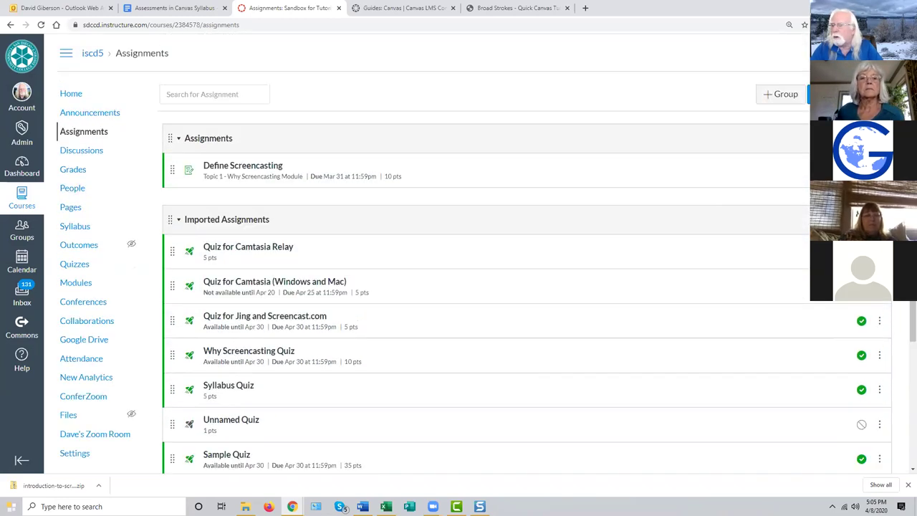
{"action": "left_click", "coordinate": [823, 93]}
{"action": "left_click", "coordinate": [799, 143]}
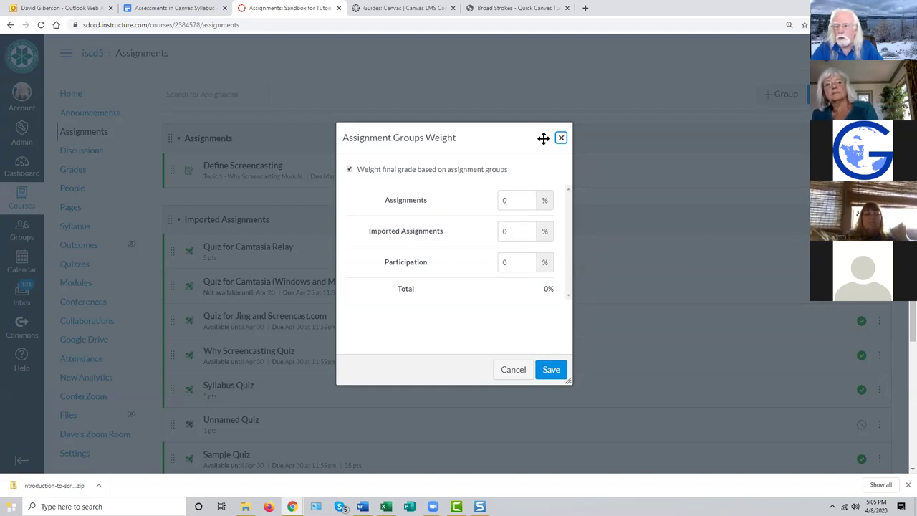
{"action": "left_click", "coordinate": [562, 138]}
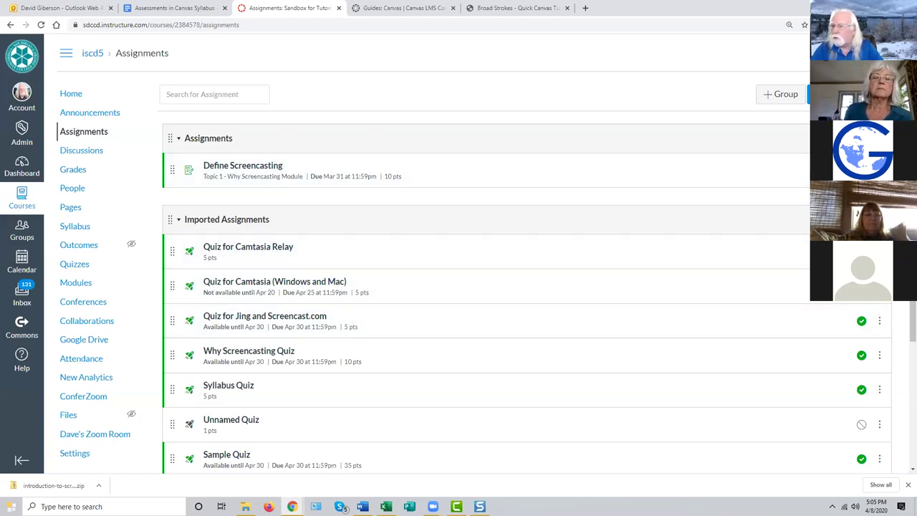
{"action": "scroll", "coordinate": [367, 329], "scroll_direction": "down", "scroll_amount": 2}
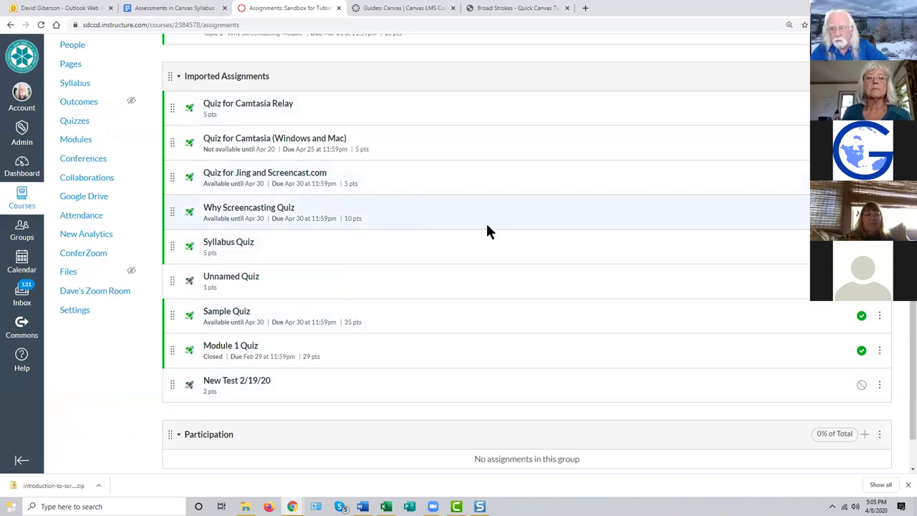
{"action": "scroll", "coordinate": [486, 234], "scroll_direction": "up", "scroll_amount": 2}
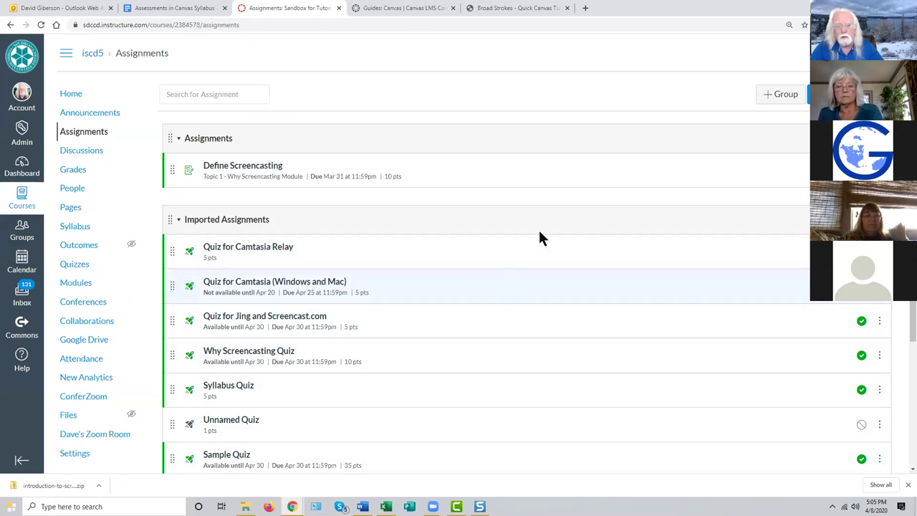
Step: Add an assignment group named Quizzes and place it between the Assignments and Imported Assignments groups
{"action": "left_click", "coordinate": [782, 94]}
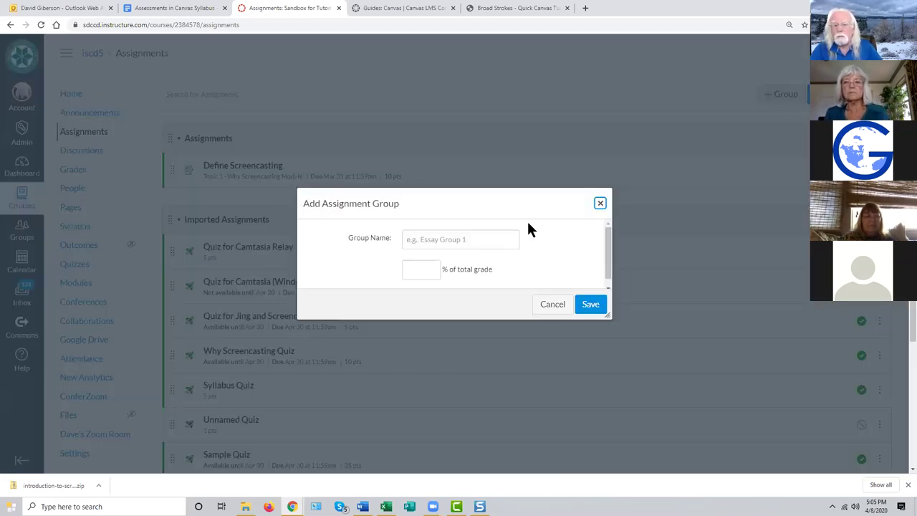
{"action": "left_click", "coordinate": [432, 237]}
{"action": "type", "text": "Qui"}
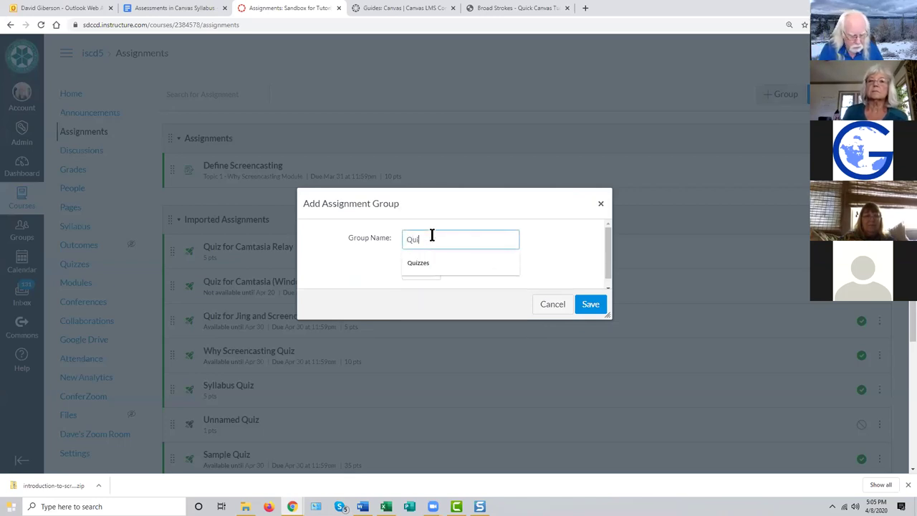
{"action": "type", "text": "zzes"}
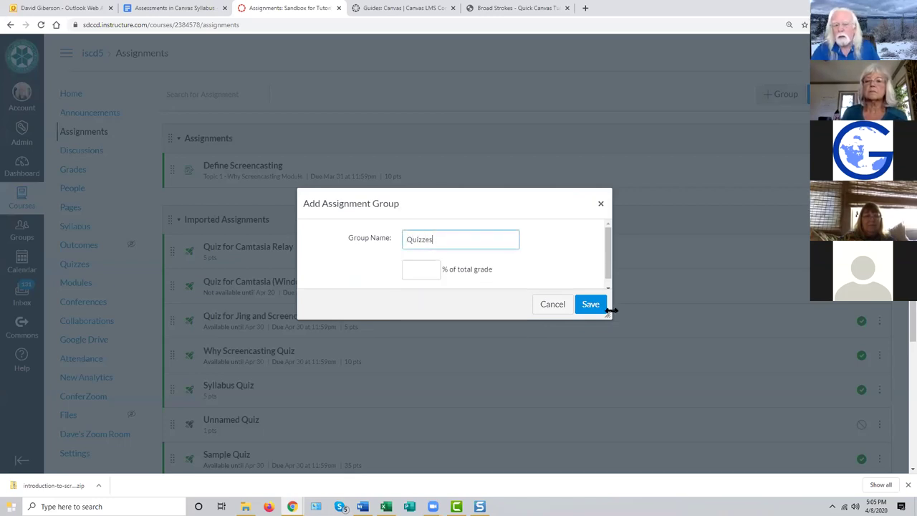
{"action": "left_click", "coordinate": [590, 305]}
{"action": "scroll", "coordinate": [444, 293], "scroll_direction": "down", "scroll_amount": 3}
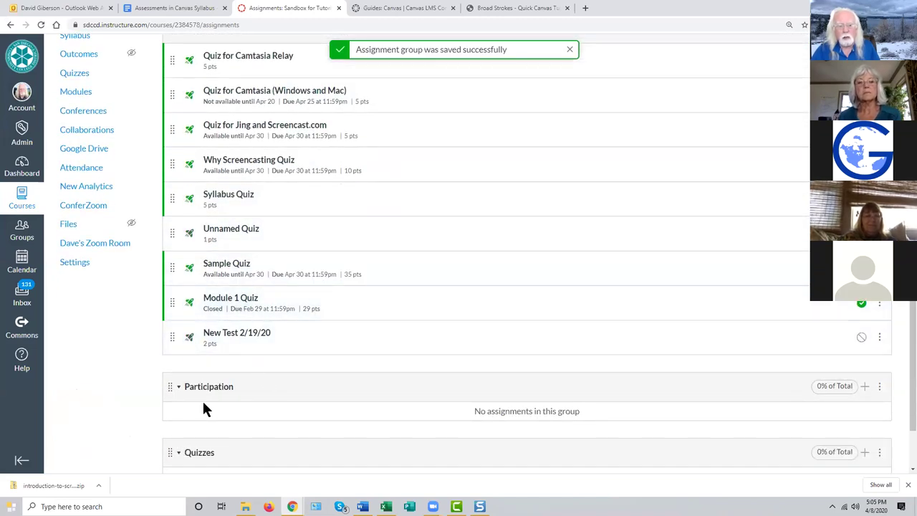
{"action": "left_click_drag", "start_coordinate": [169, 454], "coordinate": [165, 226]}
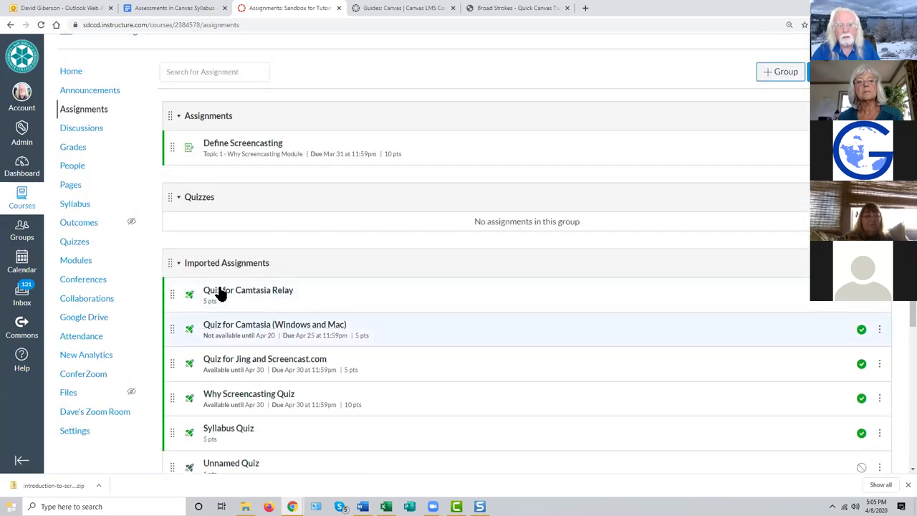
Step: Move the Camtasia Relay, Camtasia (Windows and Mac), Jing and Screencast.com, Why Screencasting and Syllabus quizzes from Imported Assignments into the Quizzes group
{"action": "left_click_drag", "start_coordinate": [172, 302], "coordinate": [194, 222]}
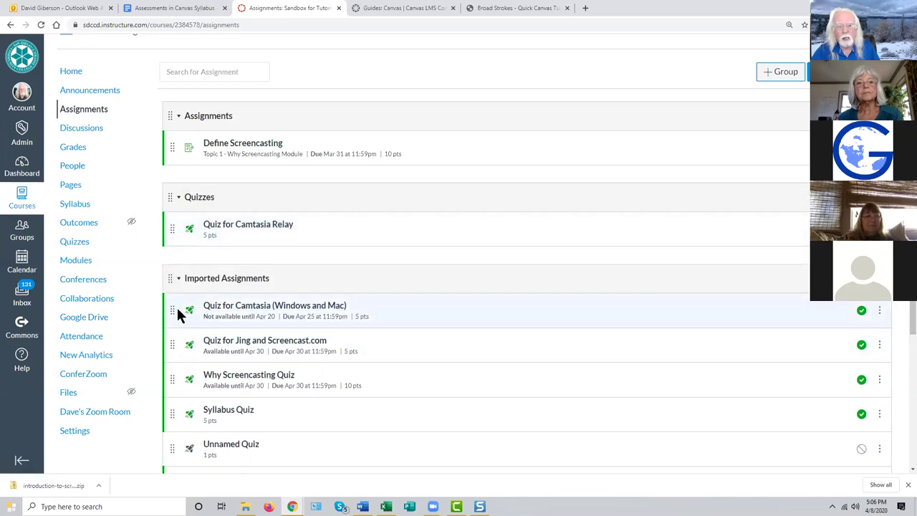
{"action": "left_click_drag", "start_coordinate": [173, 309], "coordinate": [192, 287]}
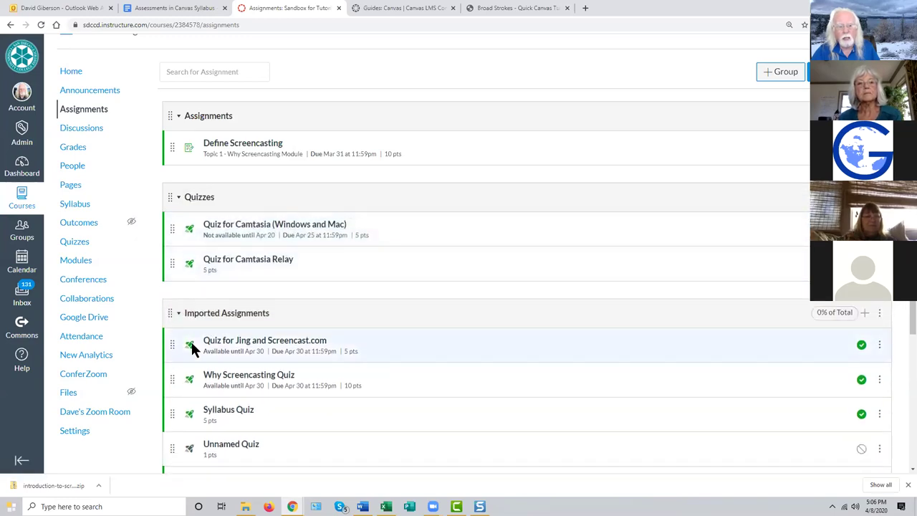
{"action": "left_click_drag", "start_coordinate": [173, 346], "coordinate": [180, 315]}
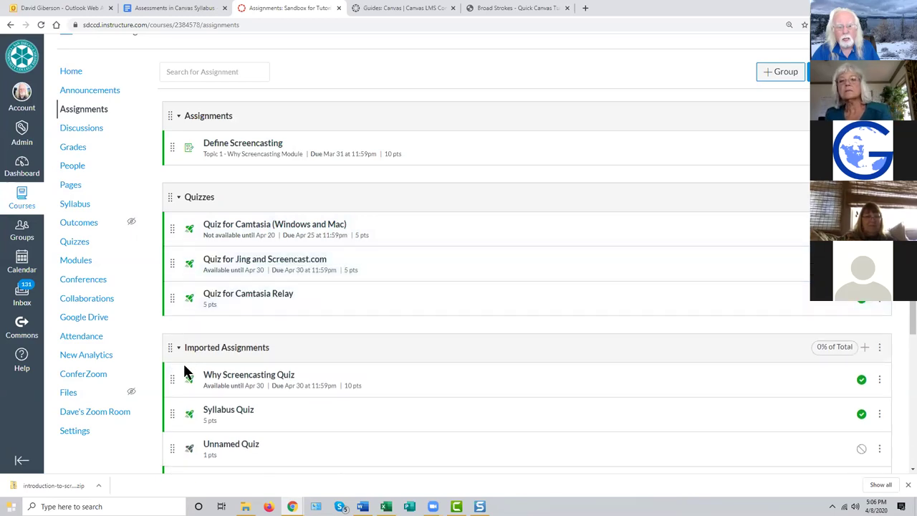
{"action": "left_click_drag", "start_coordinate": [172, 386], "coordinate": [178, 263]}
{"action": "left_click_drag", "start_coordinate": [174, 414], "coordinate": [177, 337]}
{"action": "scroll", "coordinate": [400, 400], "scroll_direction": "down", "scroll_amount": 1}
{"action": "scroll", "coordinate": [401, 411], "scroll_direction": "down", "scroll_amount": 1}
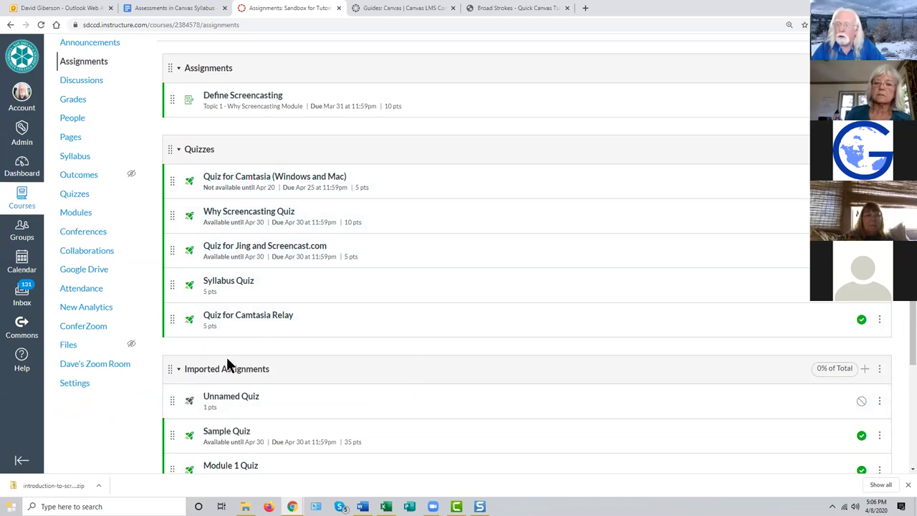
{"action": "scroll", "coordinate": [226, 352], "scroll_direction": "up", "scroll_amount": 1}
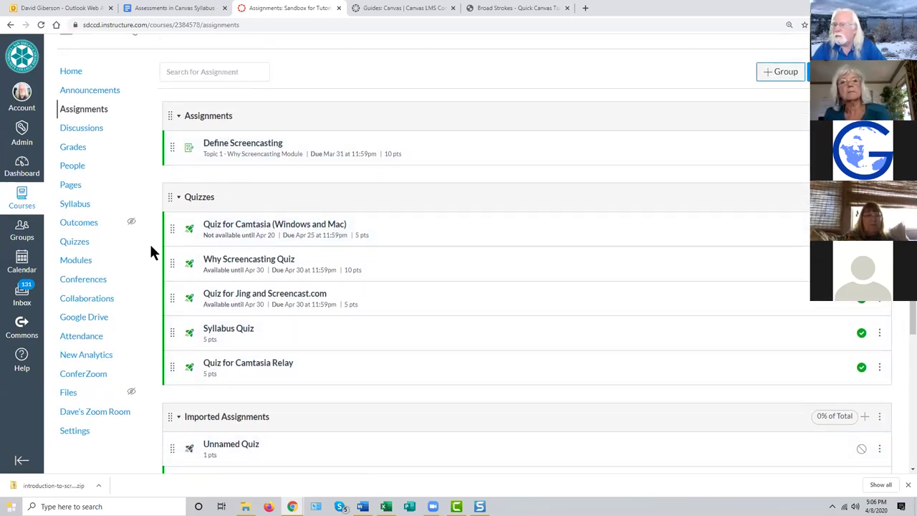
Step: Open the course gradebook and hide the unpublished assignments from its columns
{"action": "left_click", "coordinate": [75, 152]}
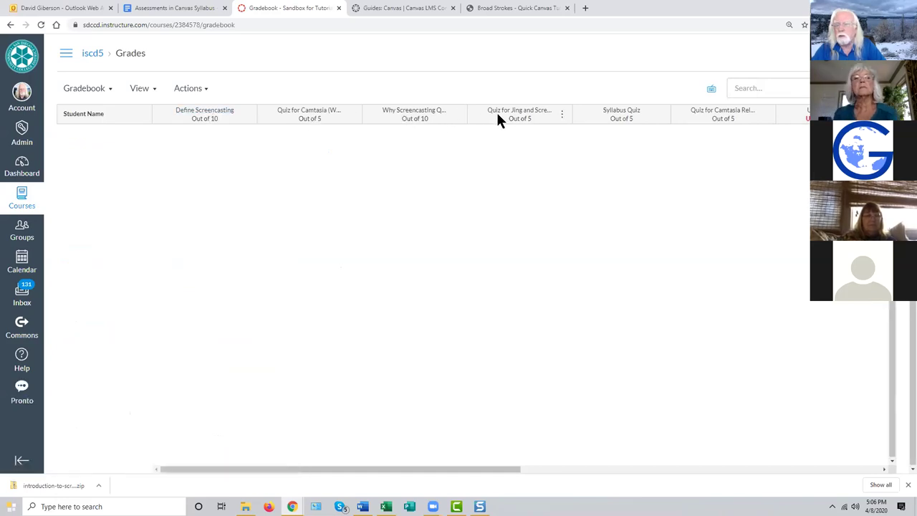
{"action": "left_click_drag", "start_coordinate": [509, 470], "coordinate": [618, 483]}
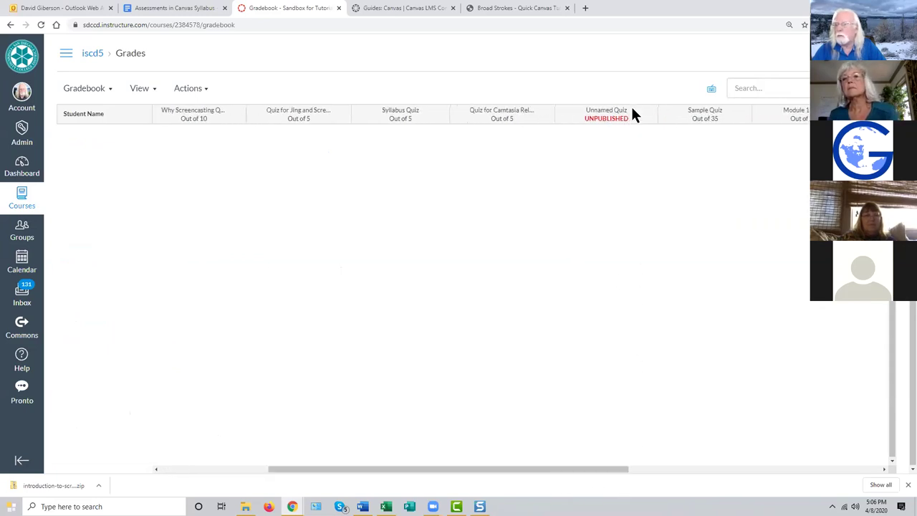
{"action": "left_click", "coordinate": [111, 93]}
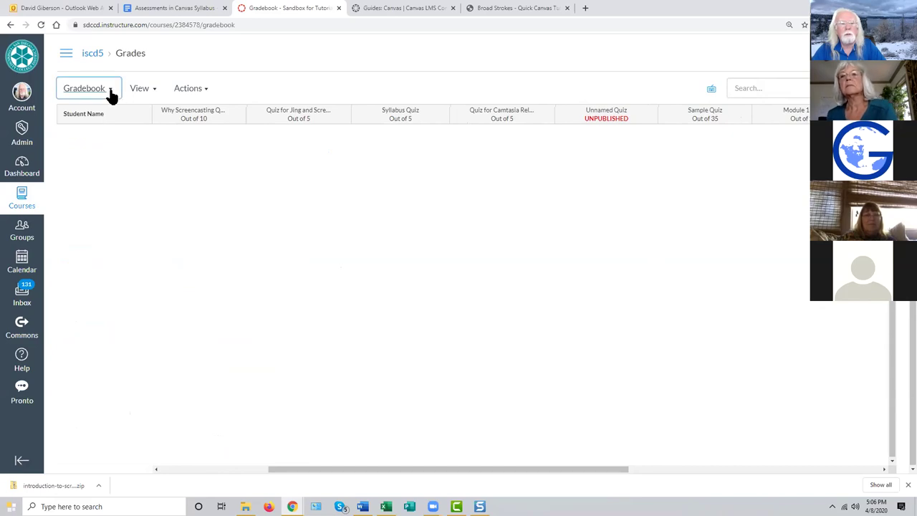
{"action": "left_click", "coordinate": [155, 92]}
{"action": "left_click", "coordinate": [126, 214]}
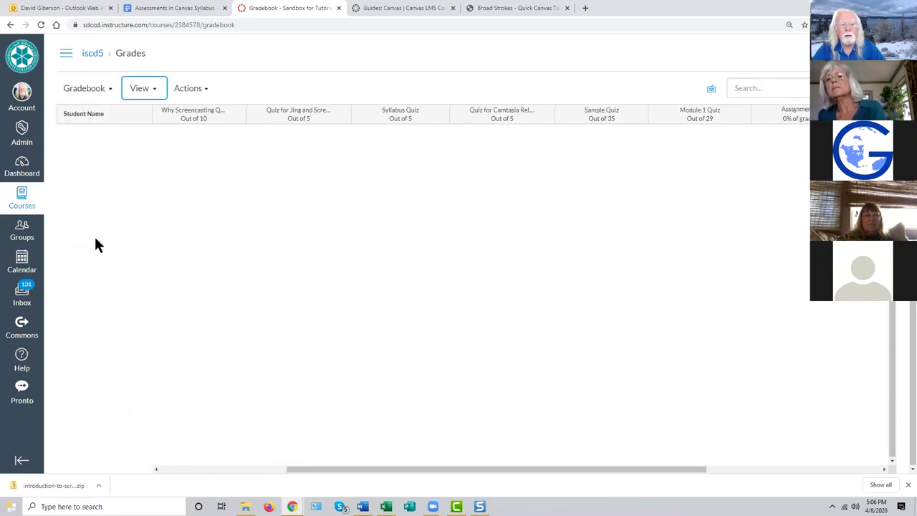
Step: Examine the gradebook's assignment group total columns, from Assignments through Participation, and return to the first assignment column
{"action": "left_click_drag", "start_coordinate": [590, 475], "coordinate": [800, 494]}
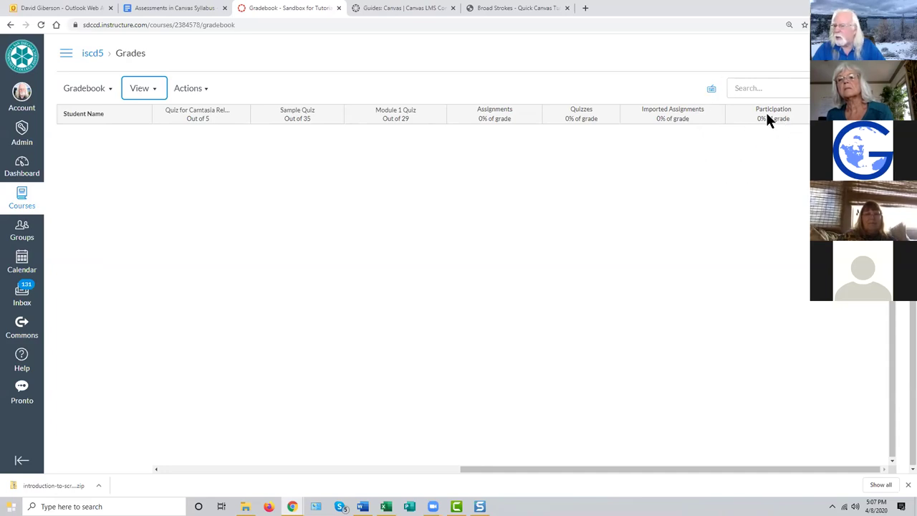
{"action": "left_click", "coordinate": [774, 142]}
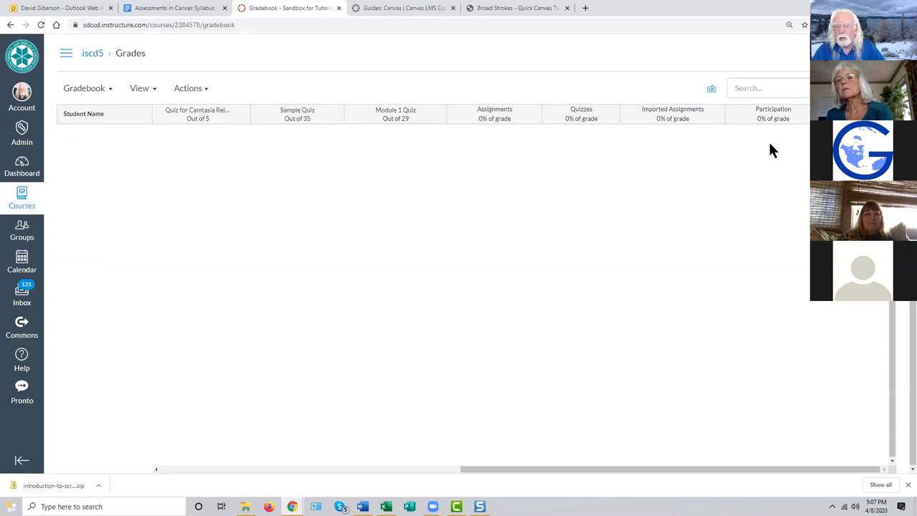
{"action": "left_click_drag", "start_coordinate": [710, 469], "coordinate": [286, 487]}
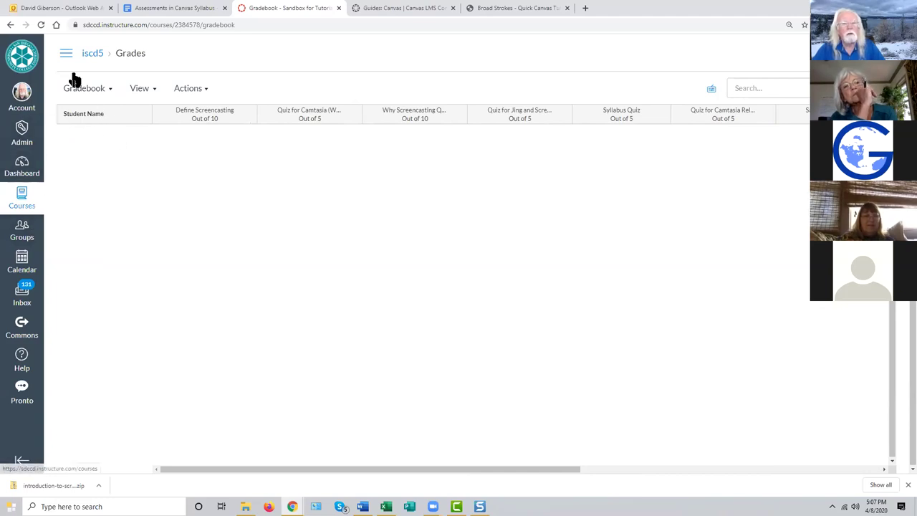
Step: Enter and leave Student View from the course home page to generate a test student, and check that student's group totals in the gradebook
{"action": "left_click", "coordinate": [65, 53]}
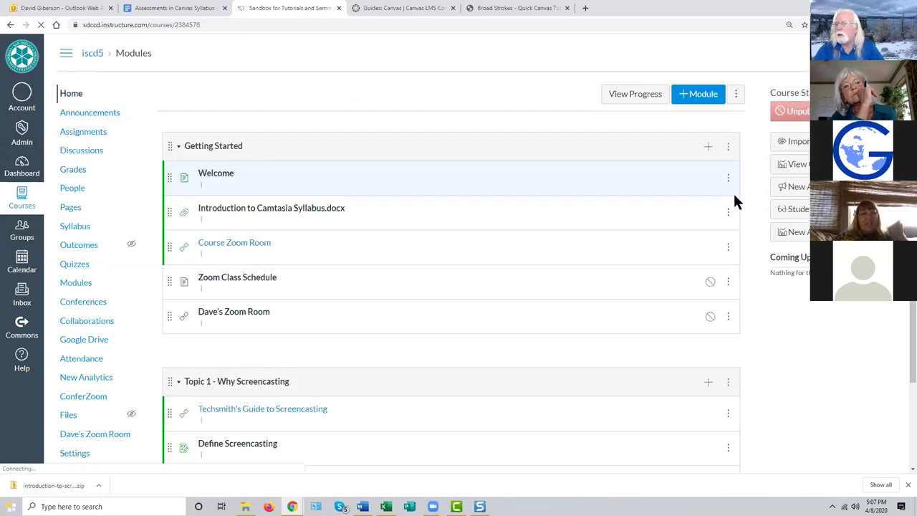
{"action": "left_click", "coordinate": [808, 240]}
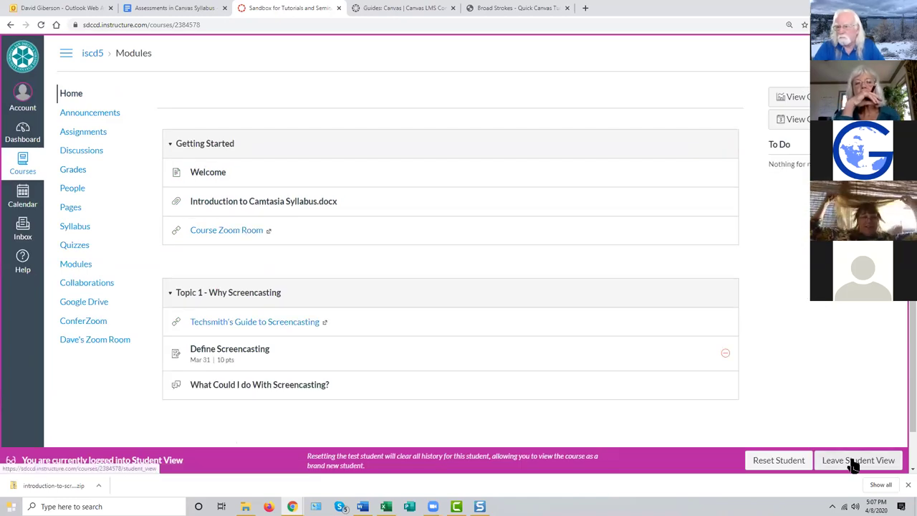
{"action": "left_click", "coordinate": [852, 463]}
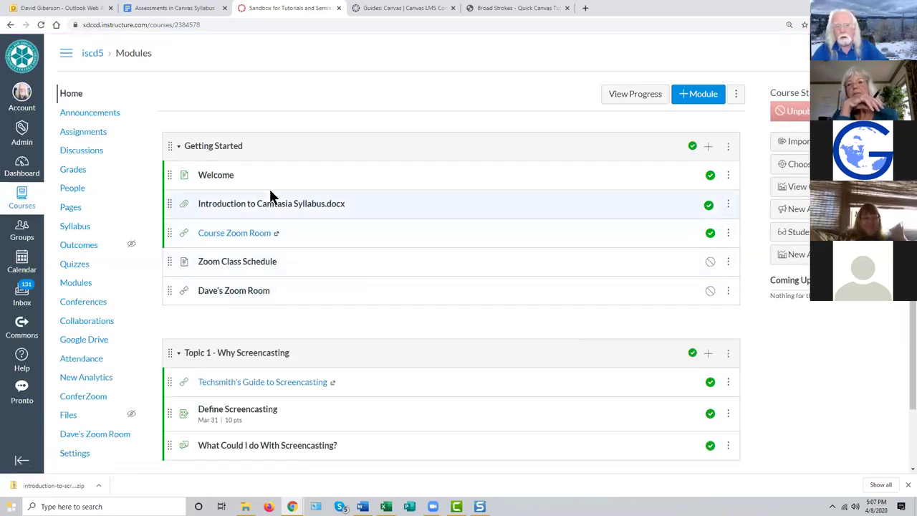
{"action": "left_click", "coordinate": [72, 172]}
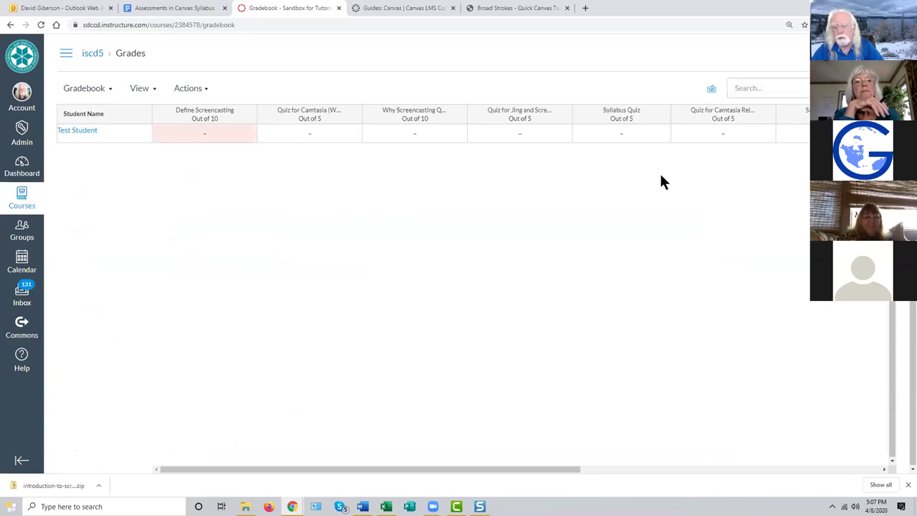
{"action": "left_click_drag", "start_coordinate": [530, 466], "coordinate": [841, 489]}
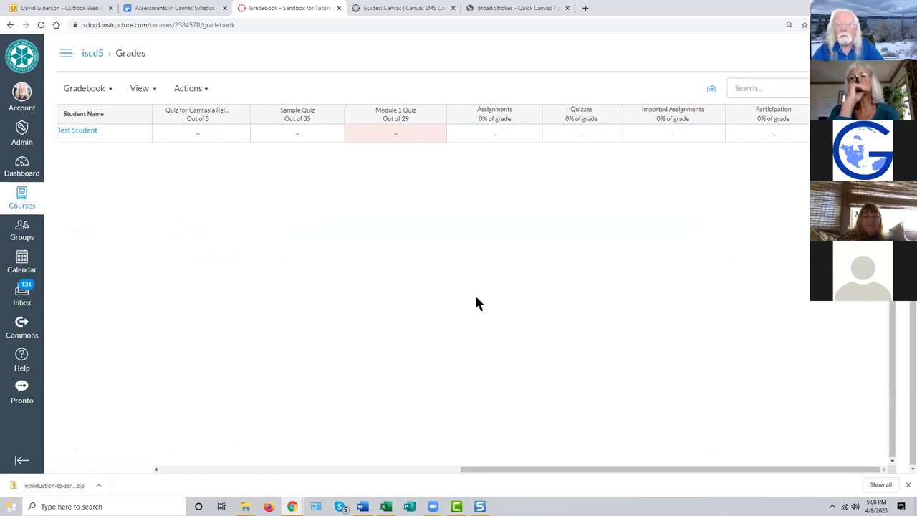
Step: Examine the test student's Participation group total in the gradebook and compare it with the individual assignment columns
{"action": "left_click", "coordinate": [753, 136]}
{"action": "left_click_drag", "start_coordinate": [610, 467], "coordinate": [239, 469]}
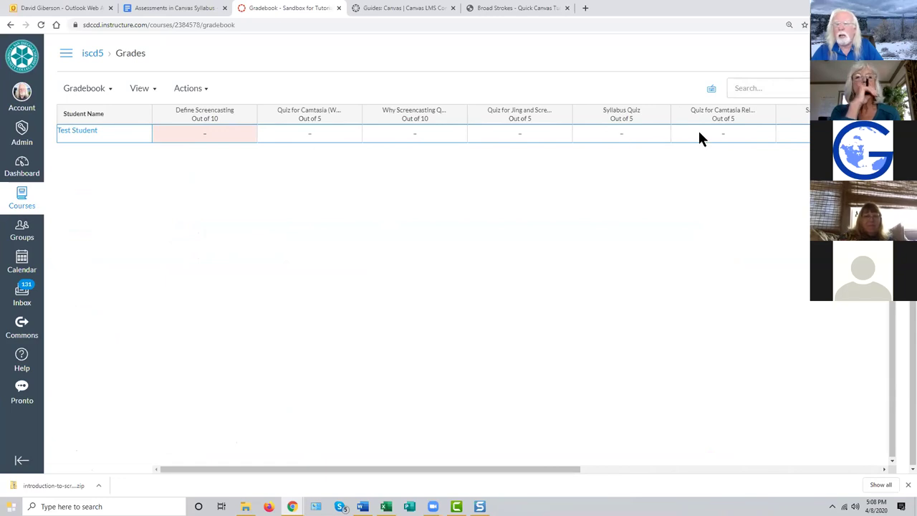
{"action": "left_click_drag", "start_coordinate": [541, 471], "coordinate": [863, 485]}
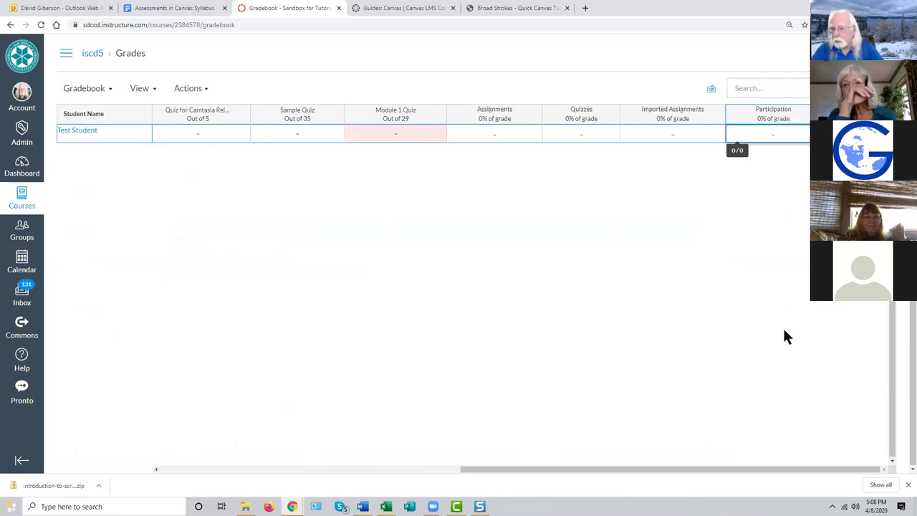
{"action": "scroll", "coordinate": [654, 473], "scroll_direction": "left", "scroll_amount": 5}
{"action": "scroll", "coordinate": [681, 487], "scroll_direction": "right", "scroll_amount": 5}
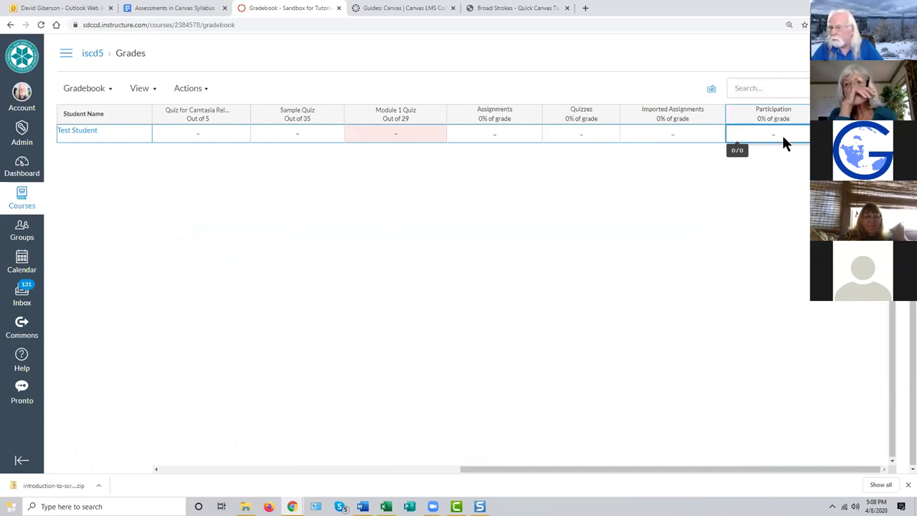
{"action": "scroll", "coordinate": [501, 462], "scroll_direction": "left", "scroll_amount": 3}
{"action": "scroll", "coordinate": [501, 463], "scroll_direction": "left", "scroll_amount": 3}
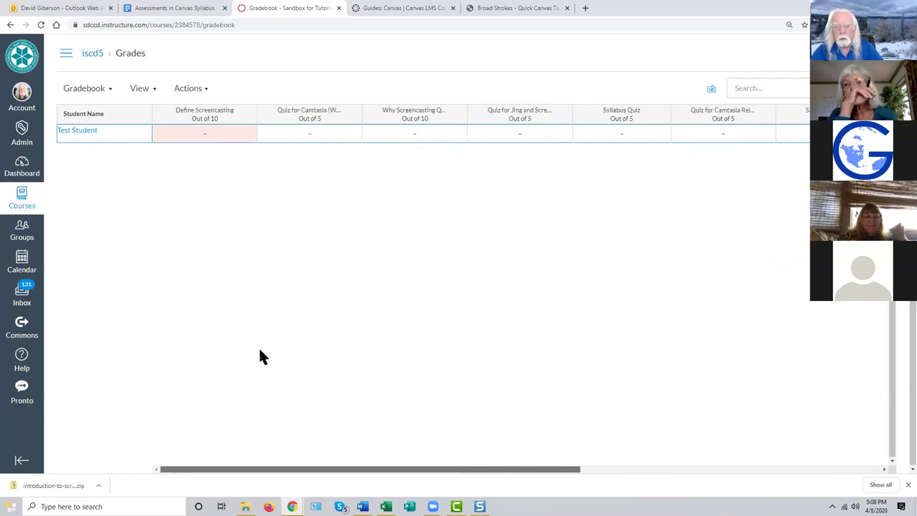
Step: Start a new assignment from the course's Assignments page and name it "Participation", leaving its description empty
{"action": "left_click", "coordinate": [66, 57]}
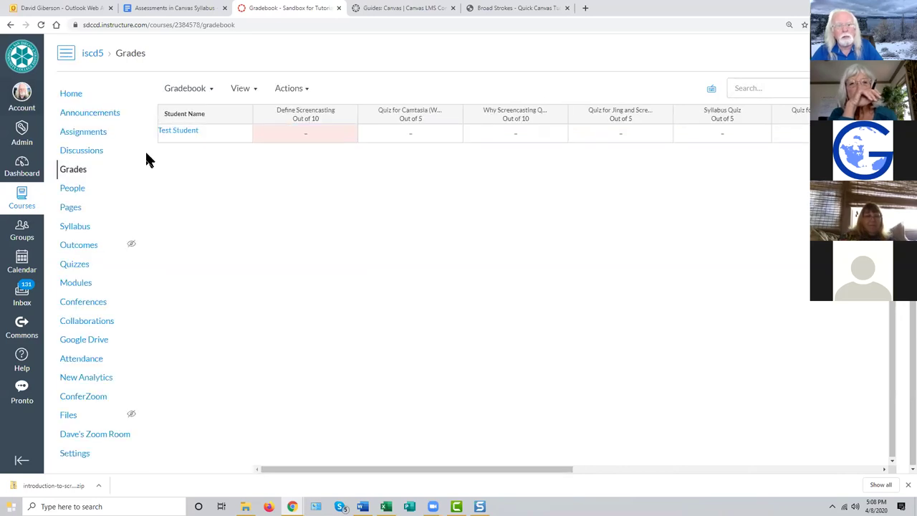
{"action": "left_click", "coordinate": [83, 132]}
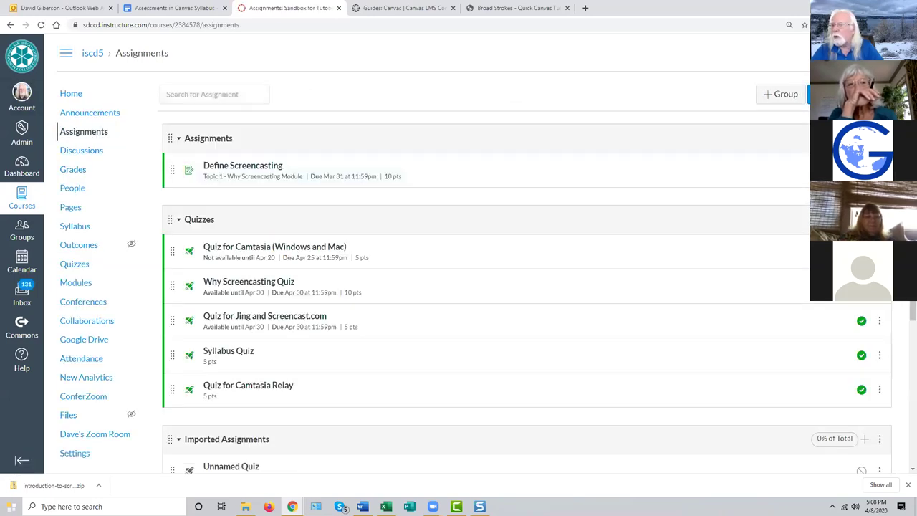
{"action": "left_click", "coordinate": [842, 94]}
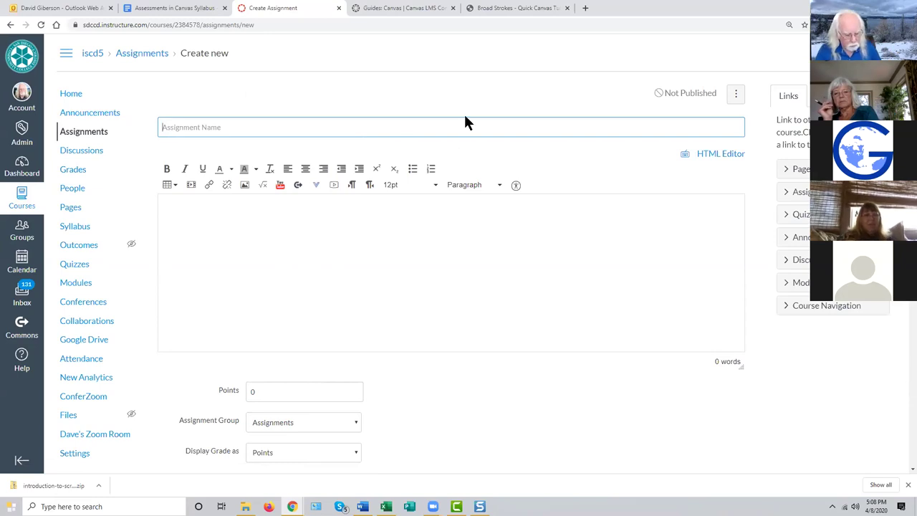
{"action": "type", "text": "PArt"}
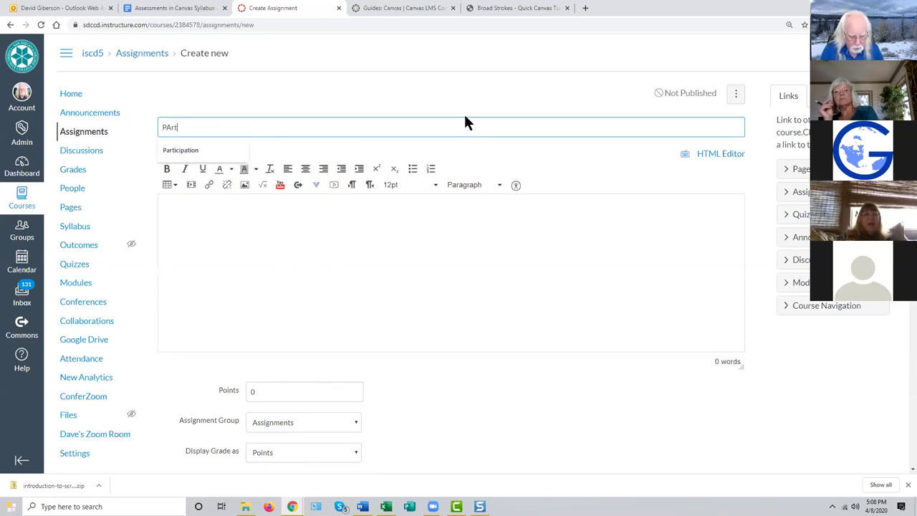
{"action": "type", "text": "icipation"}
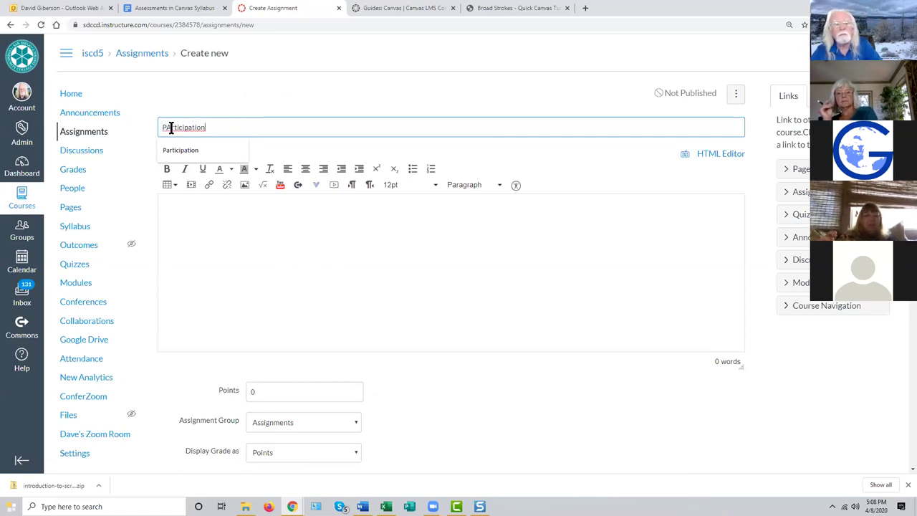
{"action": "key", "text": "BackSpace"}
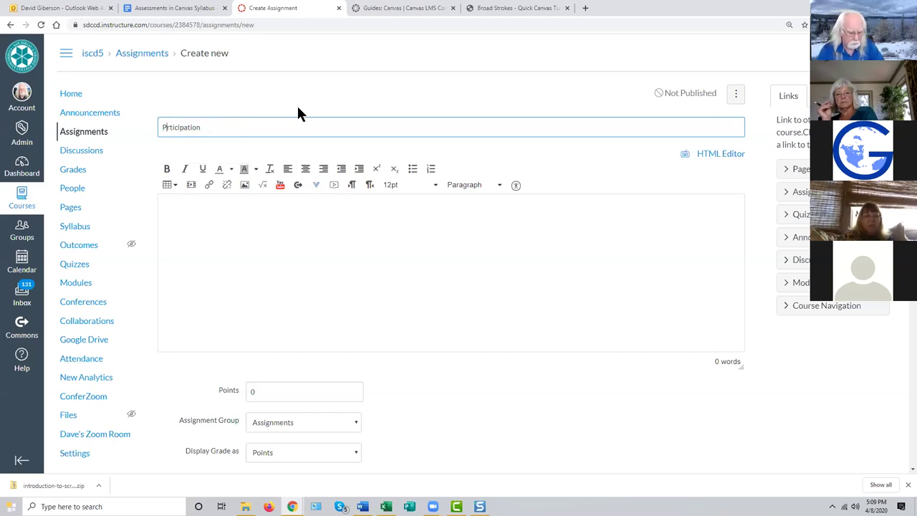
{"action": "type", "text": "a"}
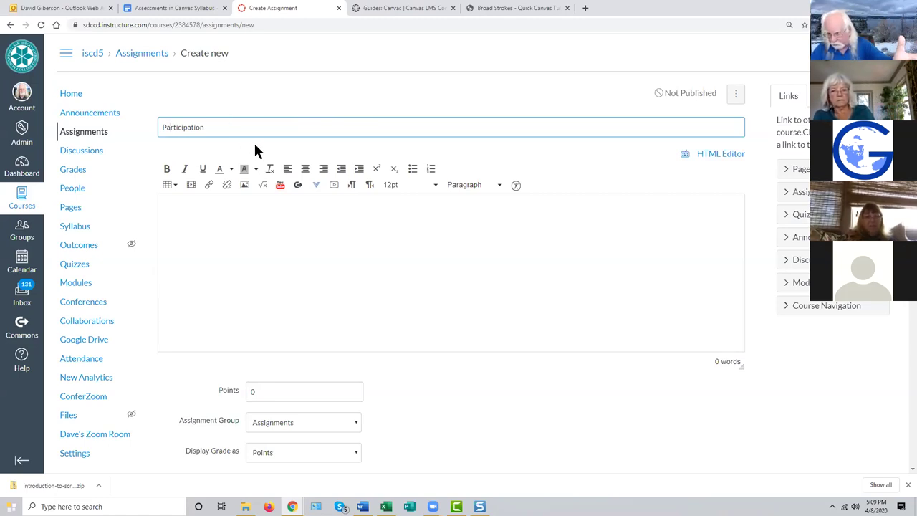
{"action": "key", "text": "Home"}
{"action": "key", "text": "Right"}
{"action": "key", "text": "Right"}
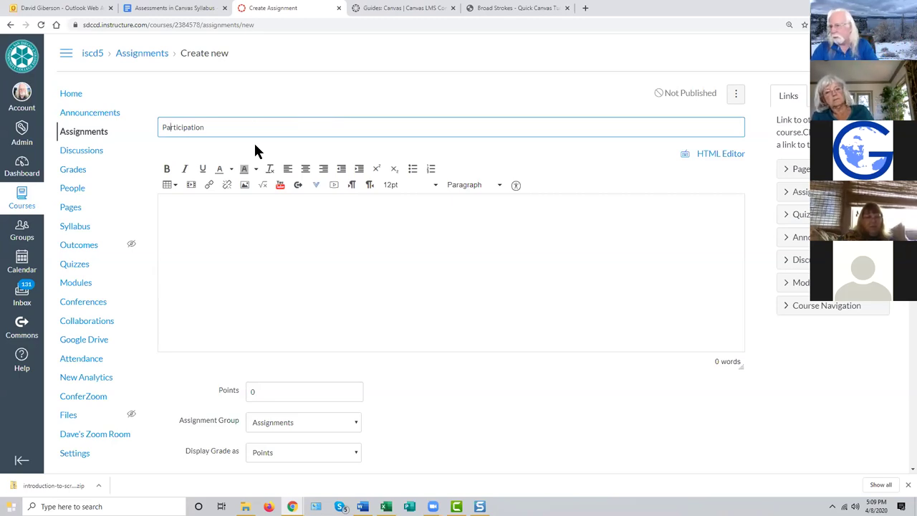
{"action": "left_click", "coordinate": [192, 212]}
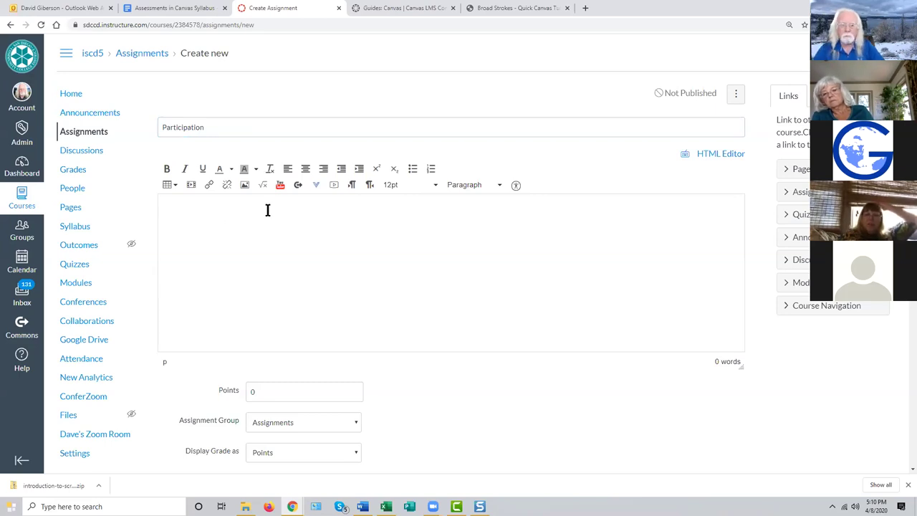
{"action": "scroll", "coordinate": [366, 222], "scroll_direction": "down", "scroll_amount": 2}
{"action": "scroll", "coordinate": [358, 221], "scroll_direction": "up", "scroll_amount": 2}
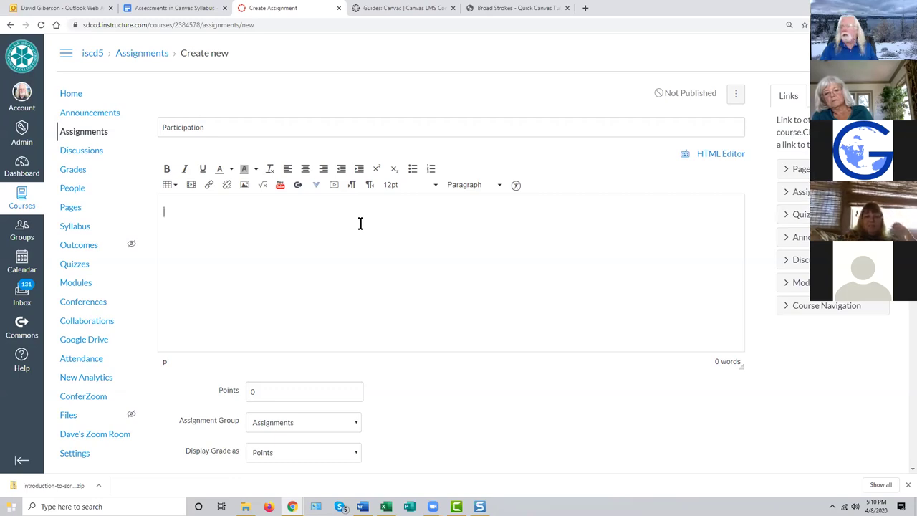
Step: Extend the new assignment's title to "Participation first third"
{"action": "left_click", "coordinate": [207, 127]}
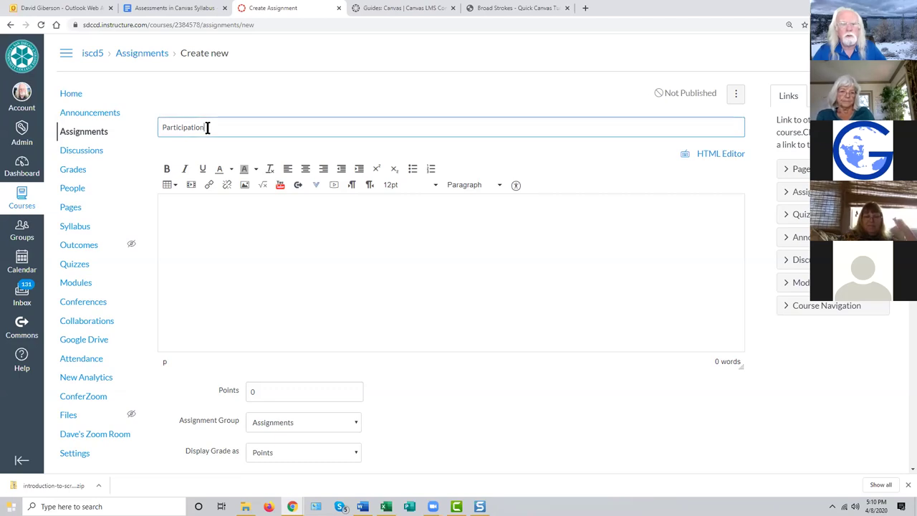
{"action": "type", "text": "first third"}
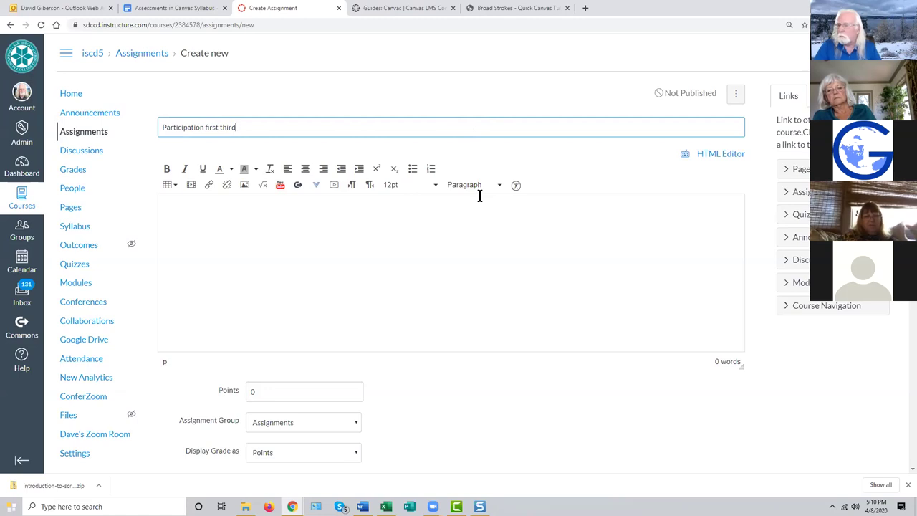
{"action": "scroll", "coordinate": [442, 235], "scroll_direction": "down", "scroll_amount": 3}
{"action": "scroll", "coordinate": [442, 236], "scroll_direction": "up", "scroll_amount": 3}
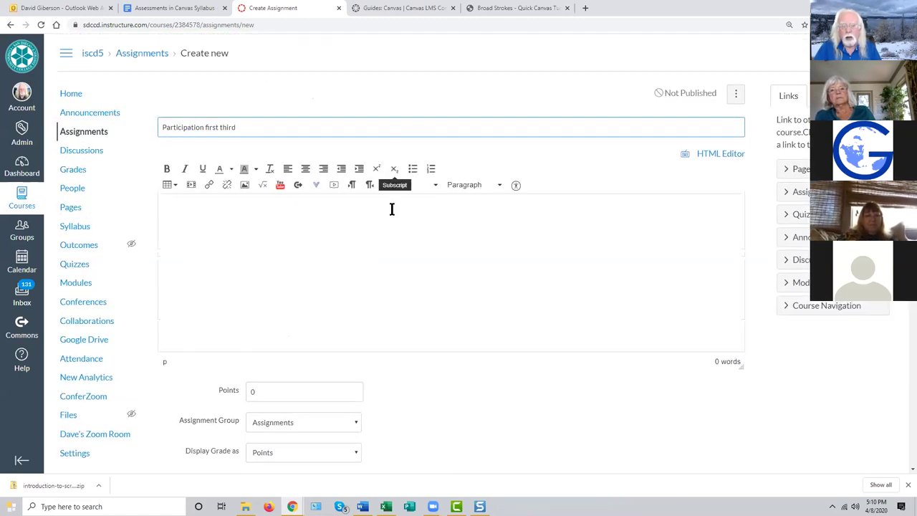
Step: Set the points of the Participation first third assignment to 100
{"action": "left_click", "coordinate": [260, 390]}
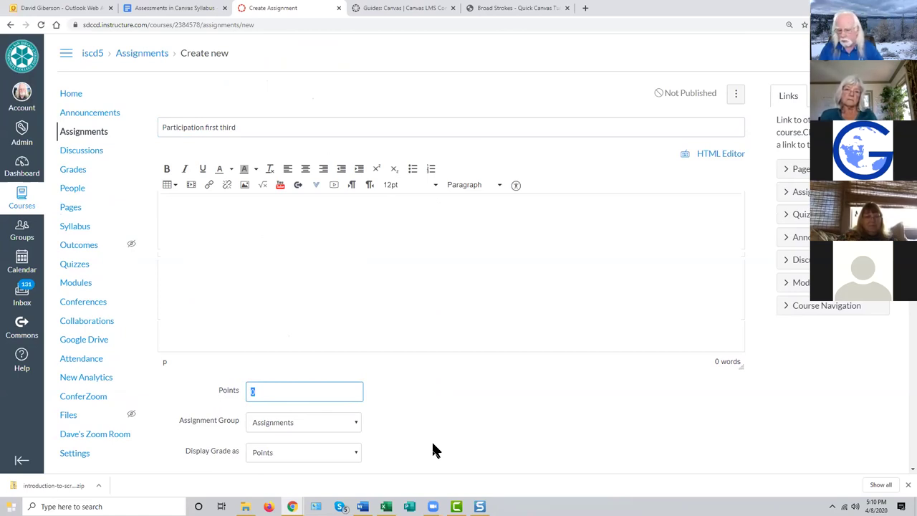
{"action": "type", "text": "10"}
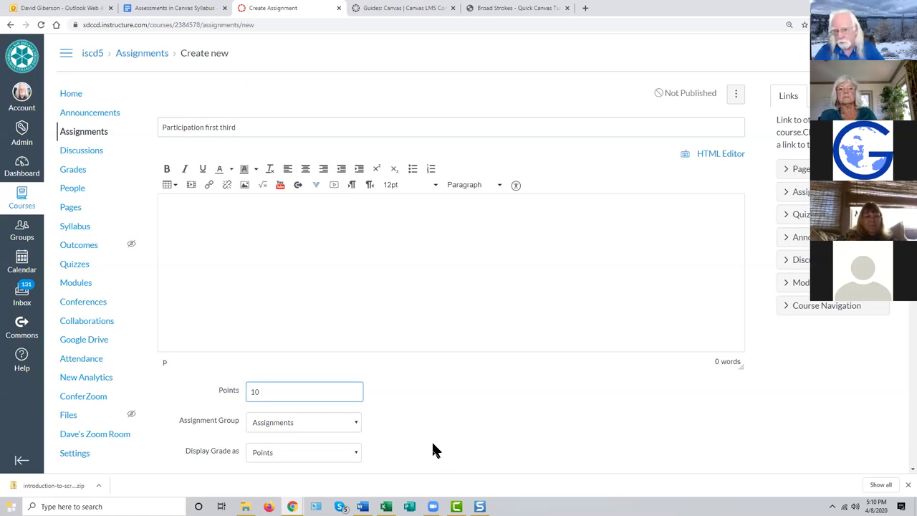
{"action": "scroll", "coordinate": [503, 334], "scroll_direction": "down", "scroll_amount": 1}
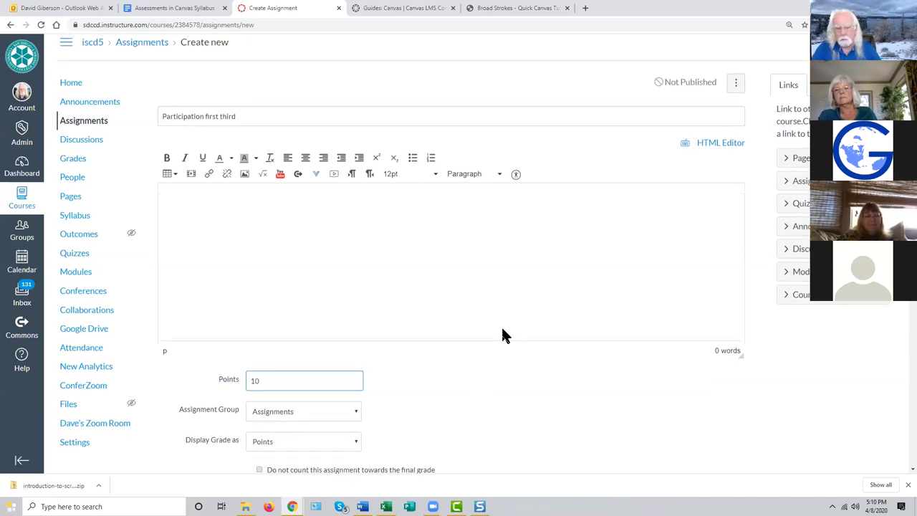
{"action": "scroll", "coordinate": [504, 333], "scroll_direction": "down", "scroll_amount": 2}
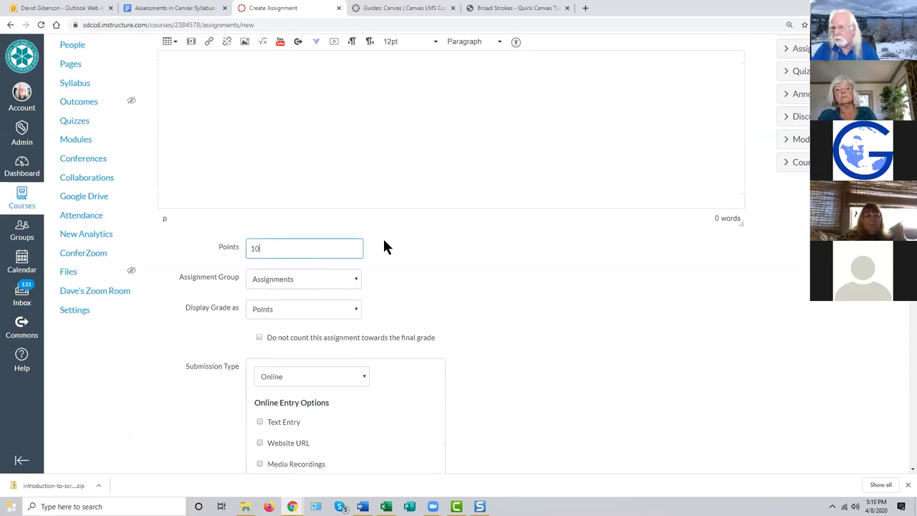
{"action": "scroll", "coordinate": [384, 236], "scroll_direction": "down", "scroll_amount": 2}
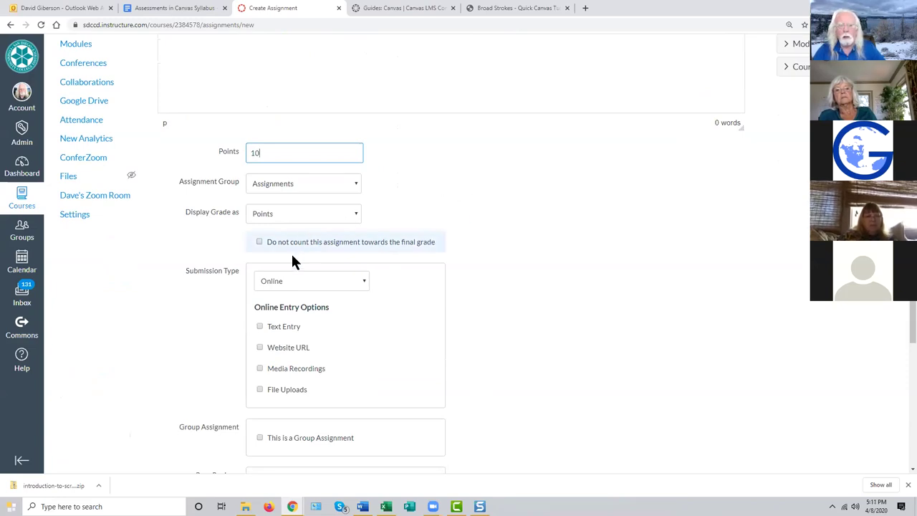
{"action": "left_click_drag", "start_coordinate": [263, 152], "coordinate": [247, 152]}
{"action": "type", "text": "100"}
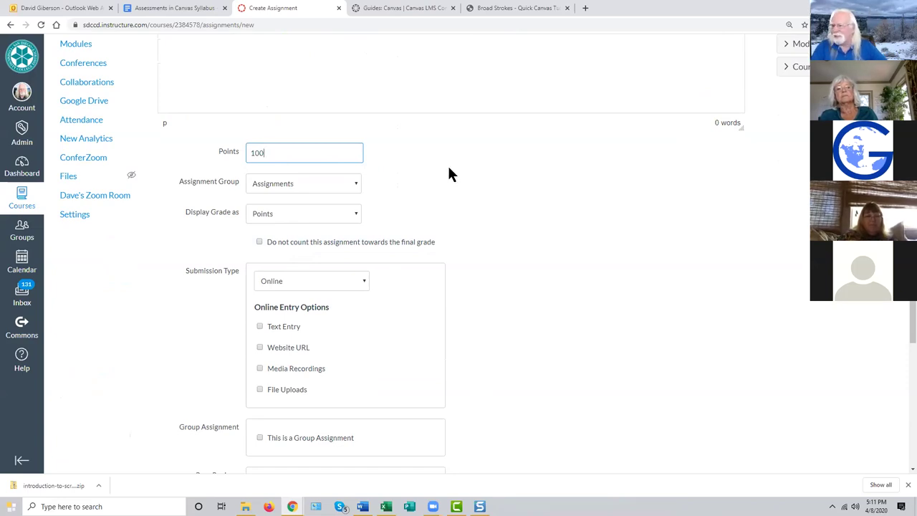
Step: Set the assignment's submission type to No Submission, keep it assigned to everyone, and save and publish it
{"action": "scroll", "coordinate": [450, 173], "scroll_direction": "down", "scroll_amount": 2}
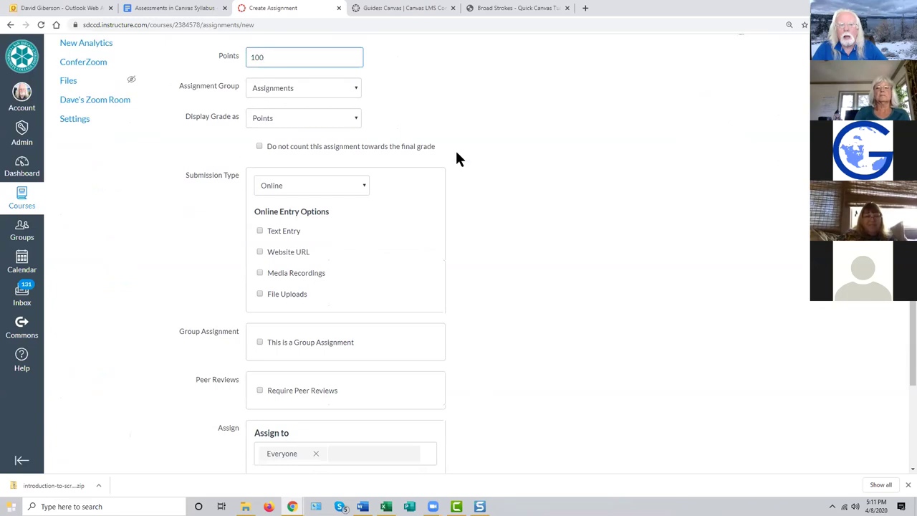
{"action": "left_click", "coordinate": [363, 187]}
{"action": "left_click", "coordinate": [341, 201]}
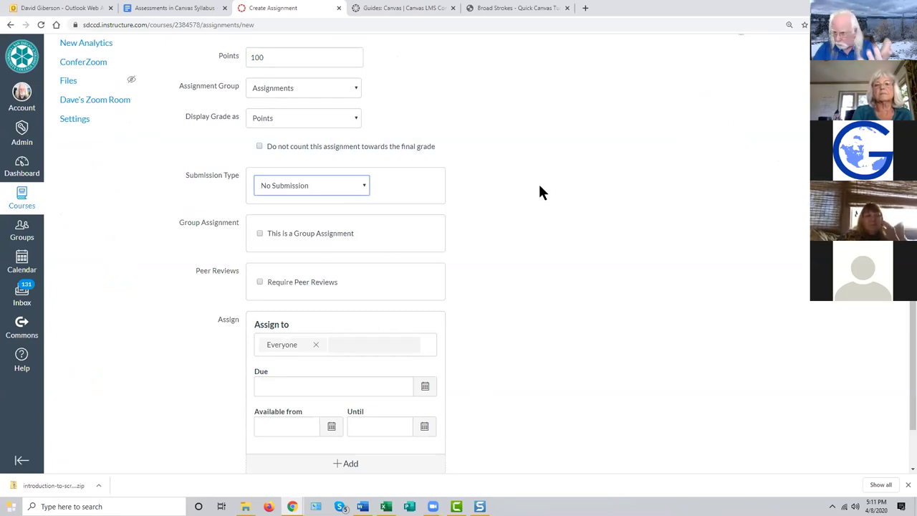
{"action": "scroll", "coordinate": [483, 262], "scroll_direction": "down", "scroll_amount": 1}
{"action": "scroll", "coordinate": [482, 263], "scroll_direction": "up", "scroll_amount": 3}
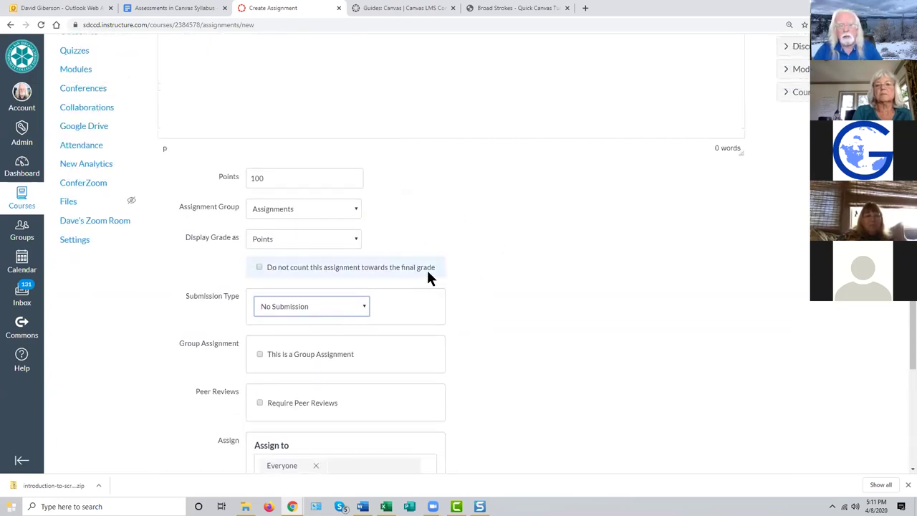
{"action": "scroll", "coordinate": [427, 276], "scroll_direction": "up", "scroll_amount": 1}
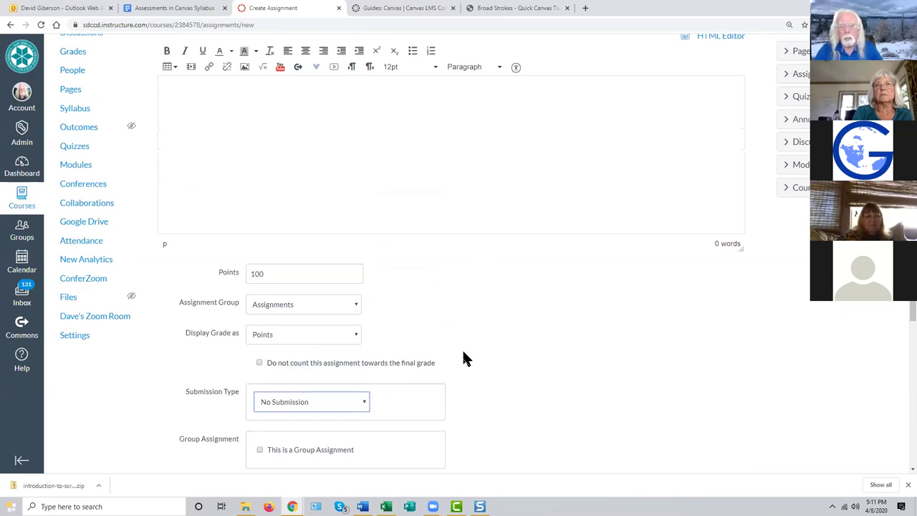
{"action": "scroll", "coordinate": [462, 358], "scroll_direction": "up", "scroll_amount": 2}
{"action": "scroll", "coordinate": [549, 290], "scroll_direction": "down", "scroll_amount": 5}
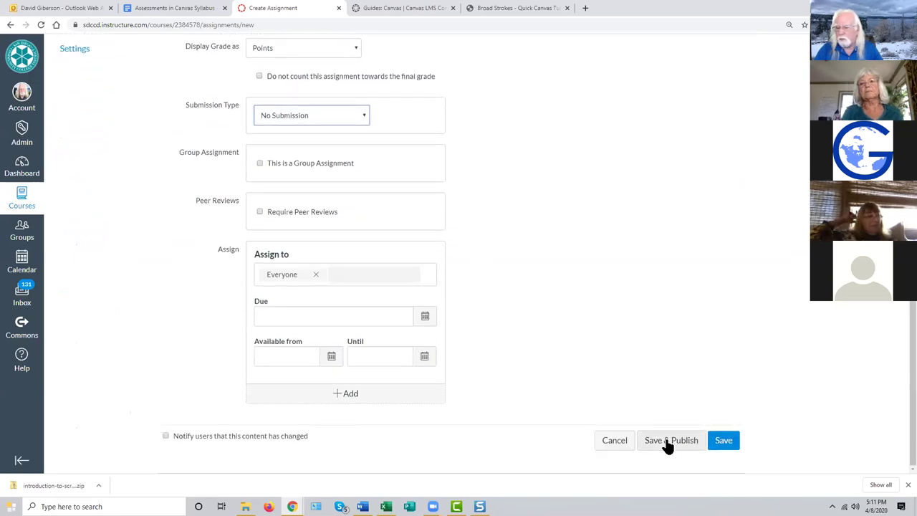
{"action": "left_click", "coordinate": [666, 444]}
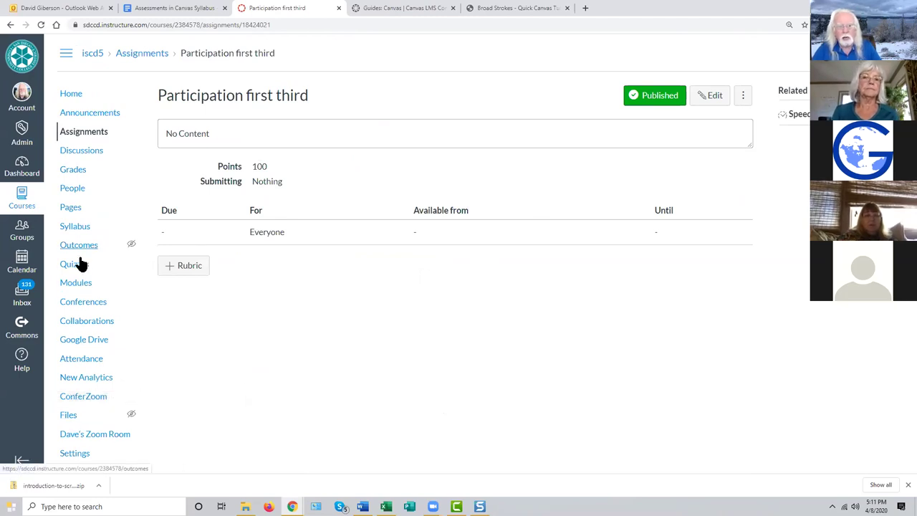
Step: Open the course gradebook and locate the Participation first third column among the assignment columns
{"action": "left_click", "coordinate": [79, 173]}
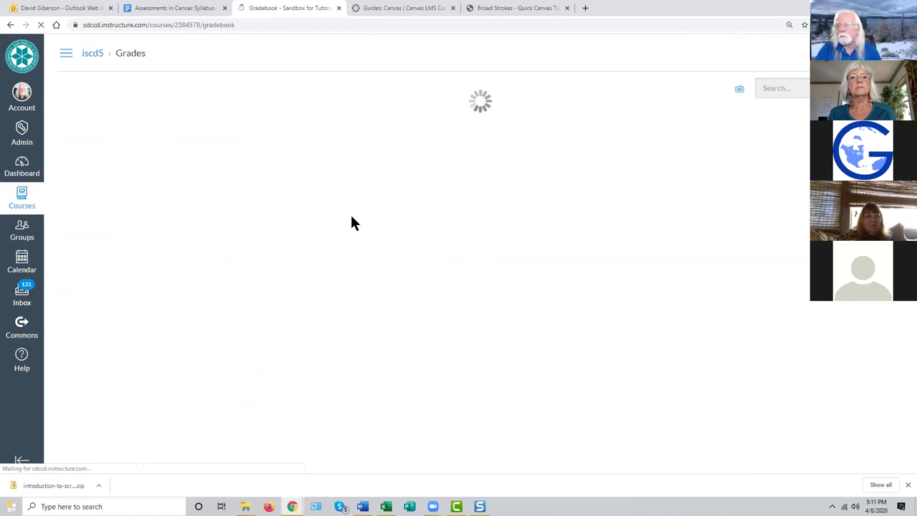
{"action": "left_click_drag", "start_coordinate": [408, 467], "coordinate": [789, 487]}
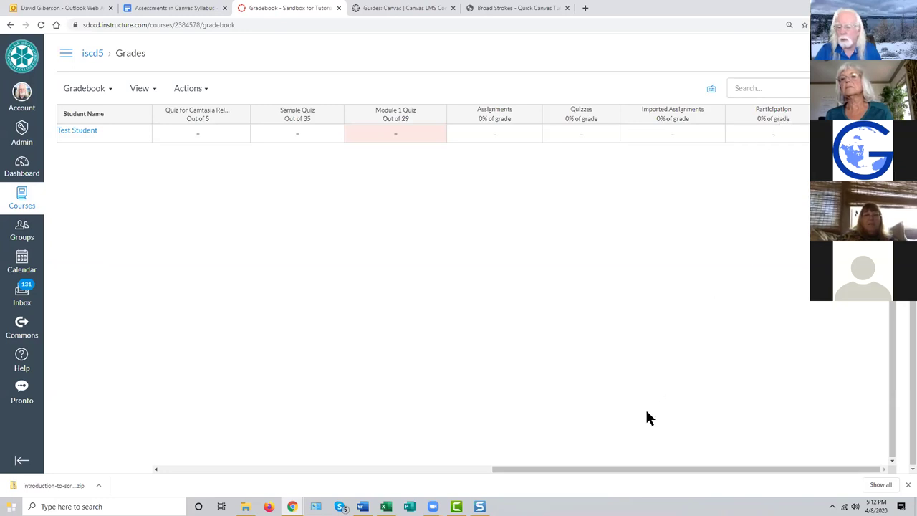
{"action": "left_click_drag", "start_coordinate": [634, 467], "coordinate": [245, 457]}
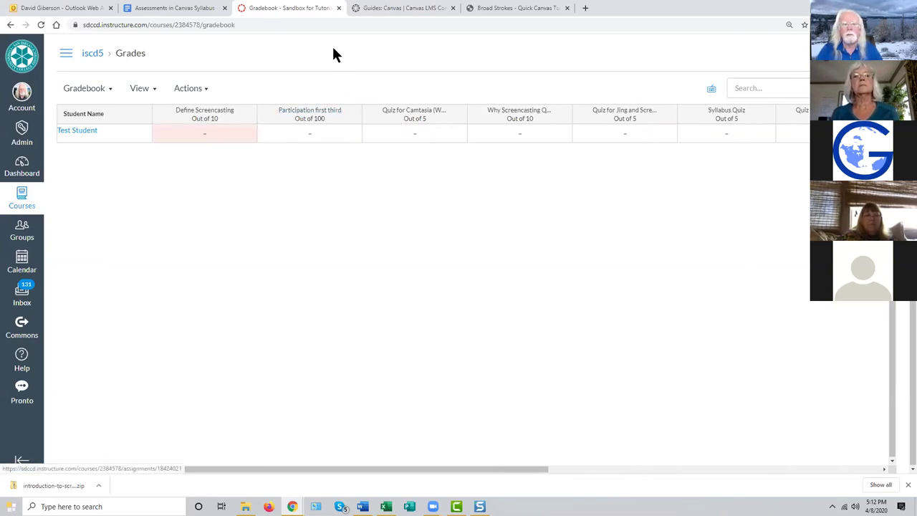
Step: Try entering a score of 88 for the test student under Participation first third, and clear the entry
{"action": "left_click", "coordinate": [307, 136]}
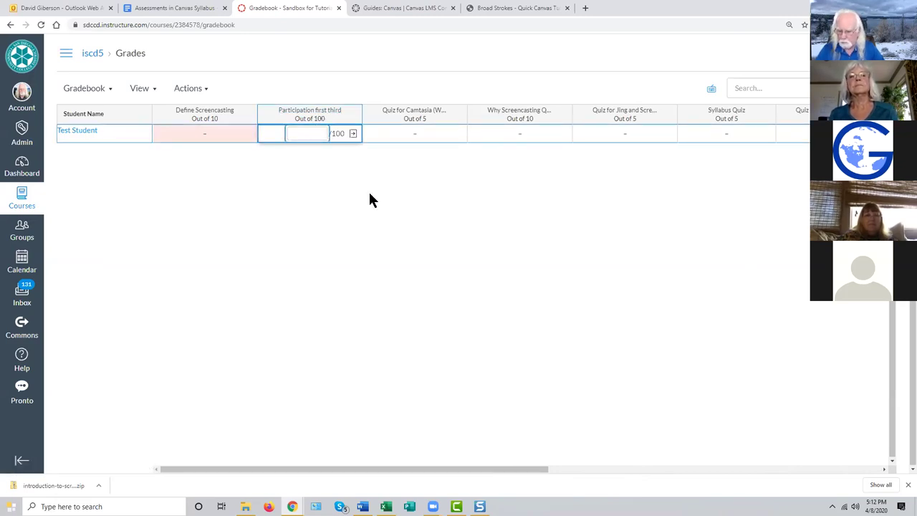
{"action": "type", "text": "88"}
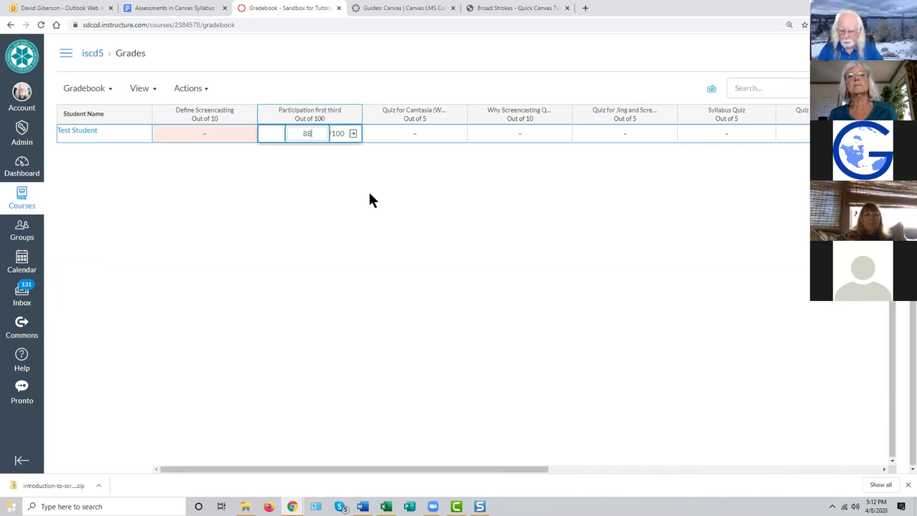
{"action": "key", "text": "BackSpace"}
{"action": "key", "text": "BackSpace"}
{"action": "left_click", "coordinate": [335, 182]}
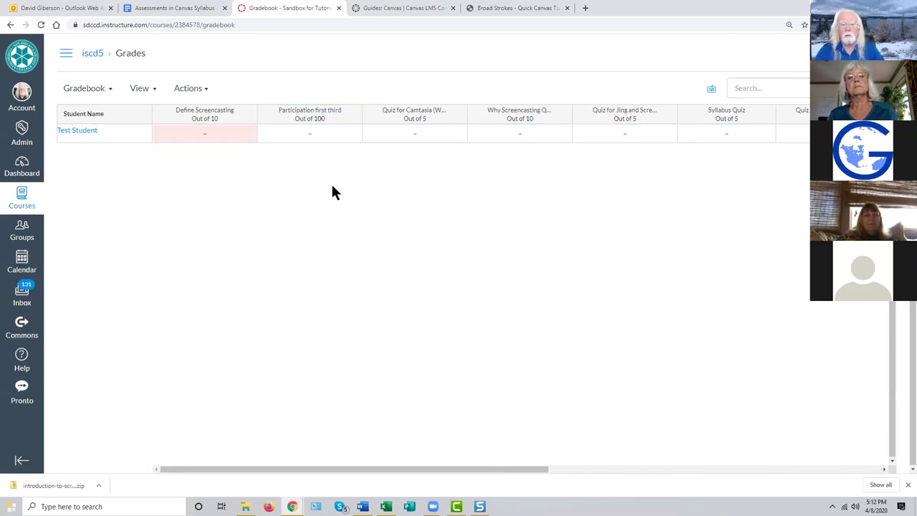
Step: Open the course's Assignments page and examine the group weighting settings and the assignments listed in each group
{"action": "left_click", "coordinate": [66, 54]}
{"action": "left_click", "coordinate": [96, 130]}
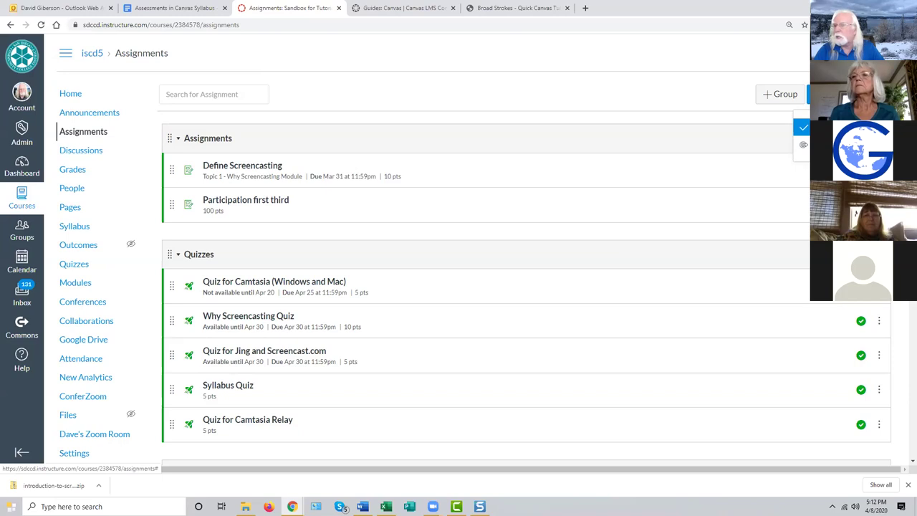
{"action": "left_click", "coordinate": [802, 127]}
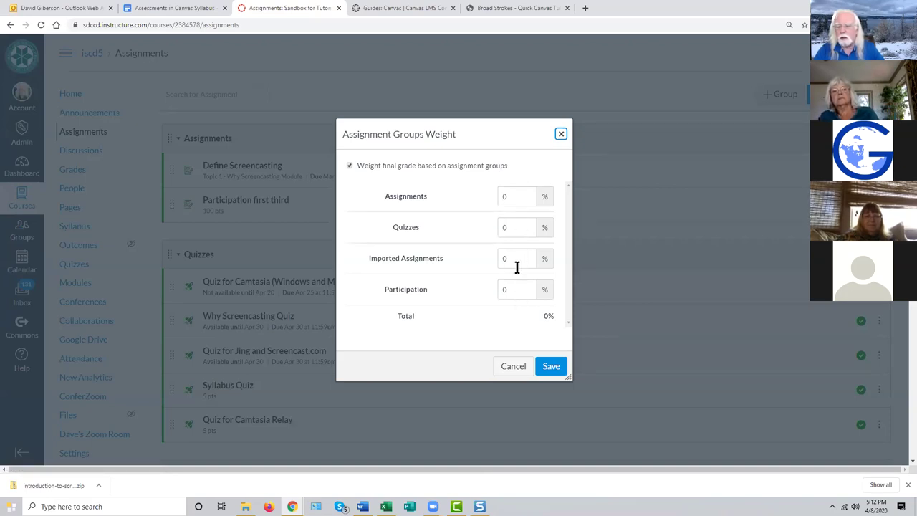
{"action": "left_click", "coordinate": [517, 369]}
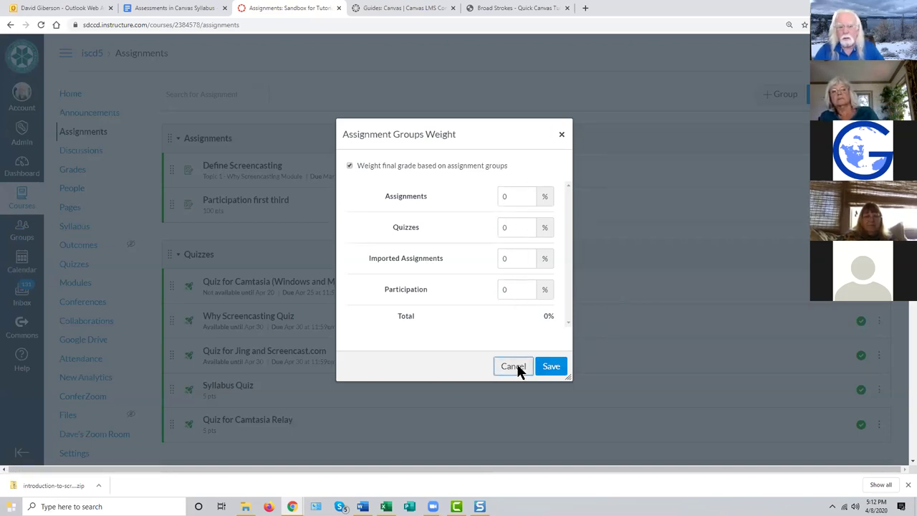
{"action": "scroll", "coordinate": [684, 292], "scroll_direction": "down", "scroll_amount": 4}
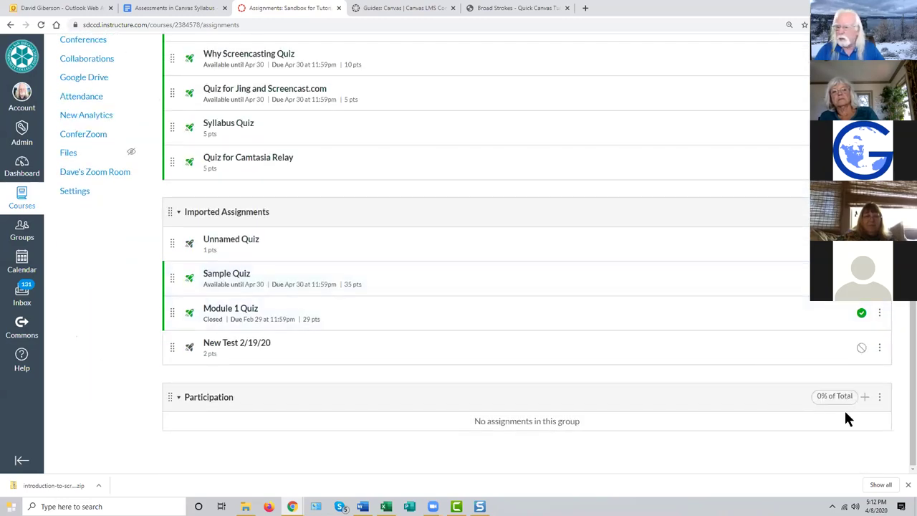
{"action": "scroll", "coordinate": [587, 391], "scroll_direction": "up", "scroll_amount": 3}
{"action": "scroll", "coordinate": [588, 390], "scroll_direction": "down", "scroll_amount": 3}
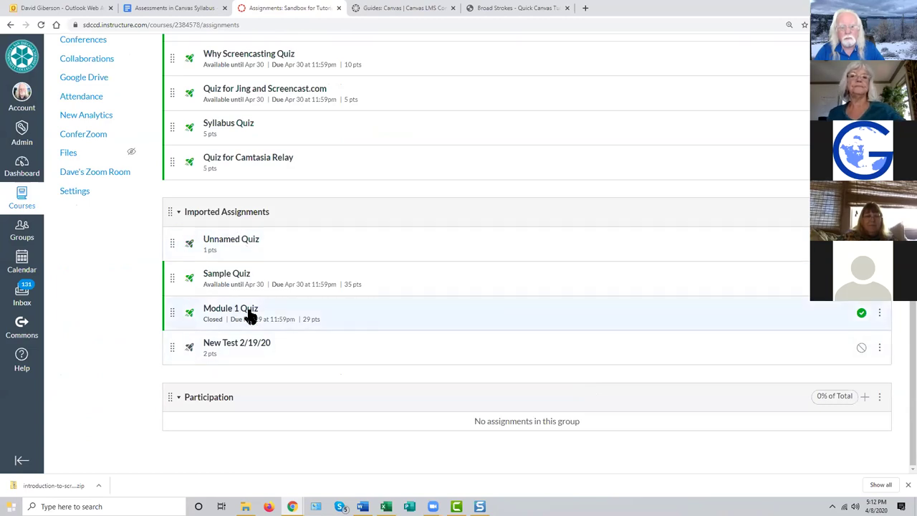
{"action": "scroll", "coordinate": [500, 342], "scroll_direction": "up", "scroll_amount": 4}
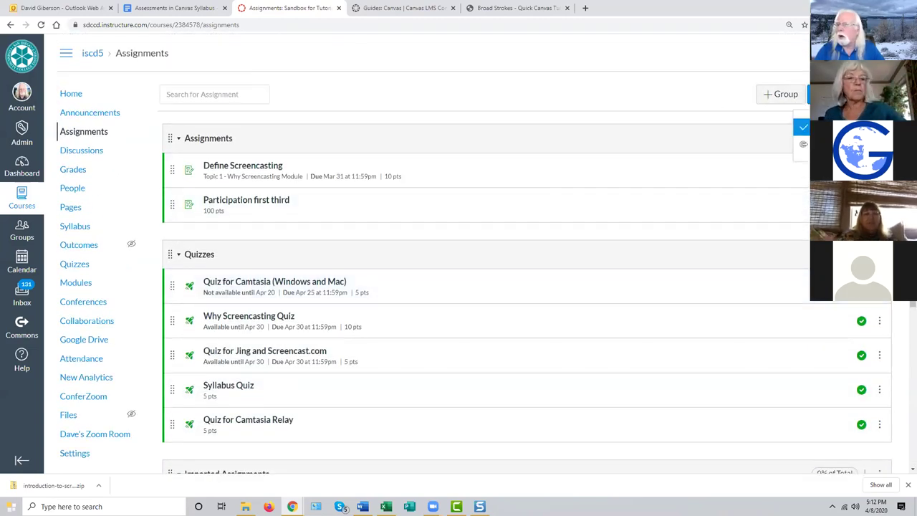
Step: Weight the groups as Assignments 30%, Quizzes 20%, Imported Assignments 40% and Participation 10%, and save
{"action": "left_click", "coordinate": [802, 128]}
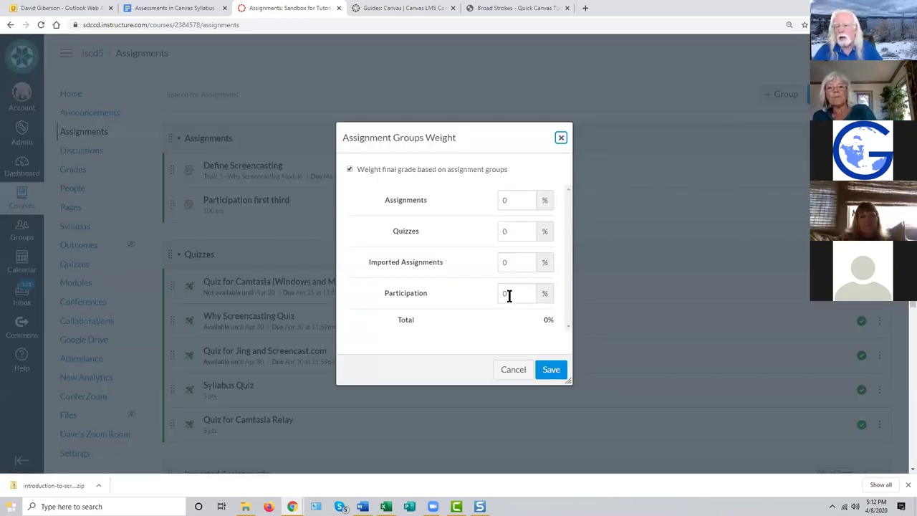
{"action": "double_click", "coordinate": [501, 200]}
{"action": "type", "text": "30"}
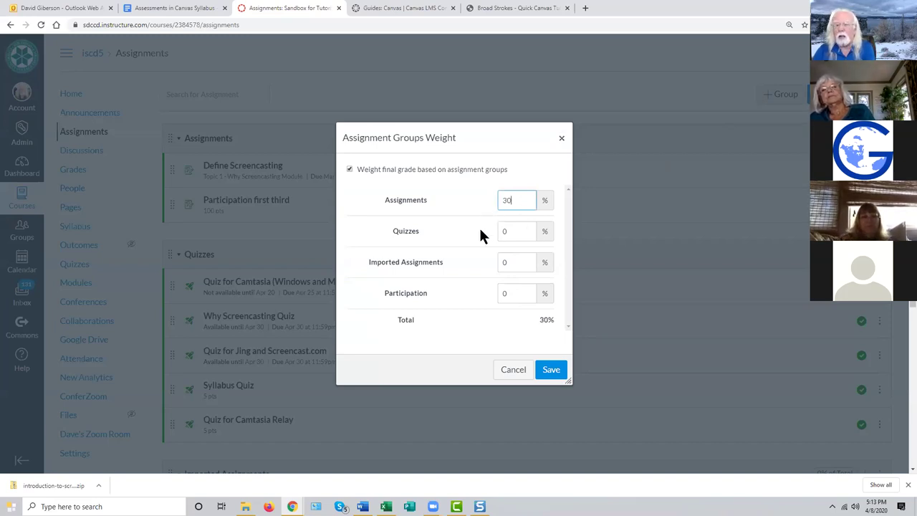
{"action": "double_click", "coordinate": [507, 230]}
{"action": "type", "text": "20"}
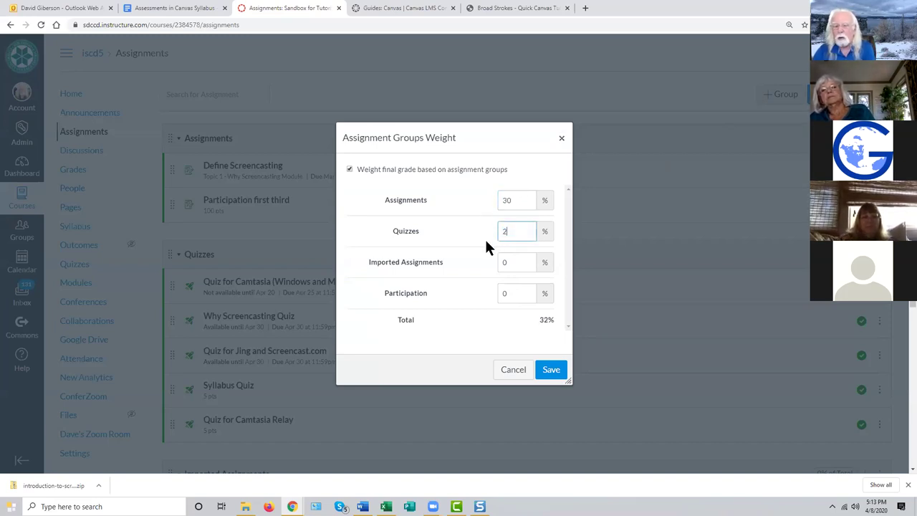
{"action": "double_click", "coordinate": [501, 262]}
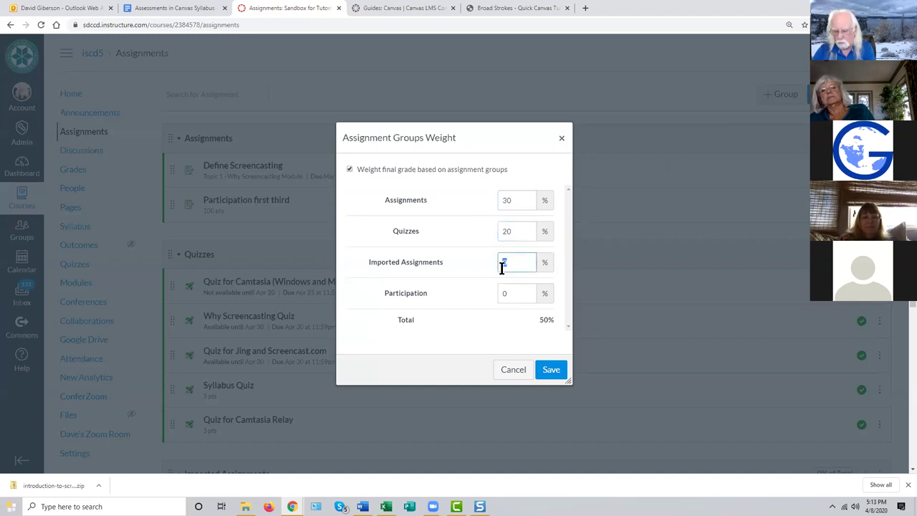
{"action": "type", "text": "40"}
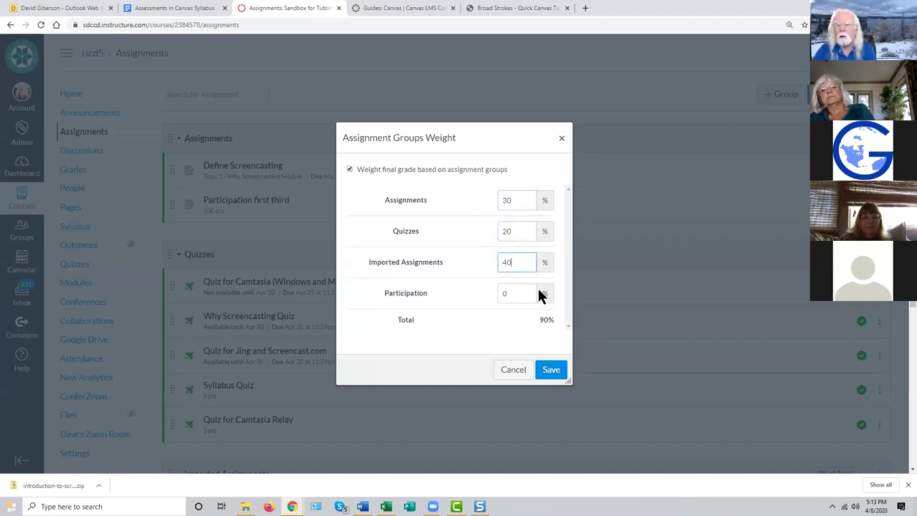
{"action": "double_click", "coordinate": [505, 292]}
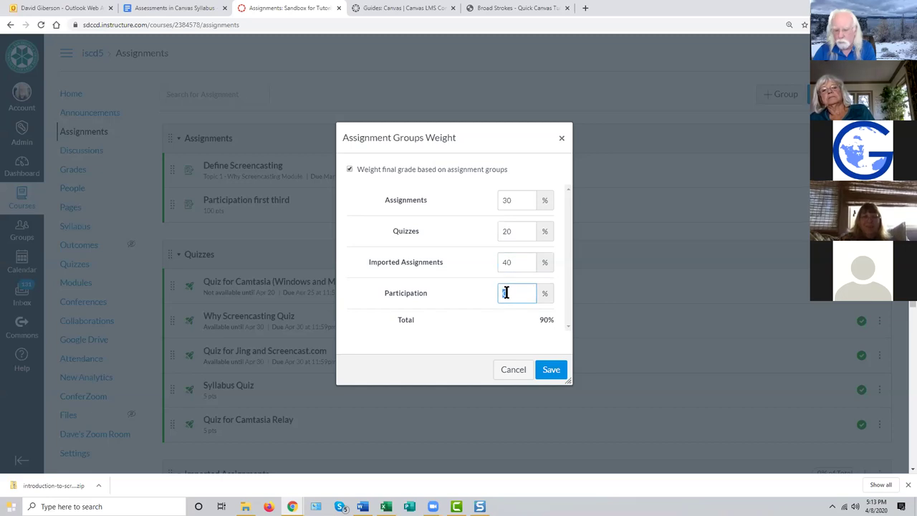
{"action": "type", "text": "10"}
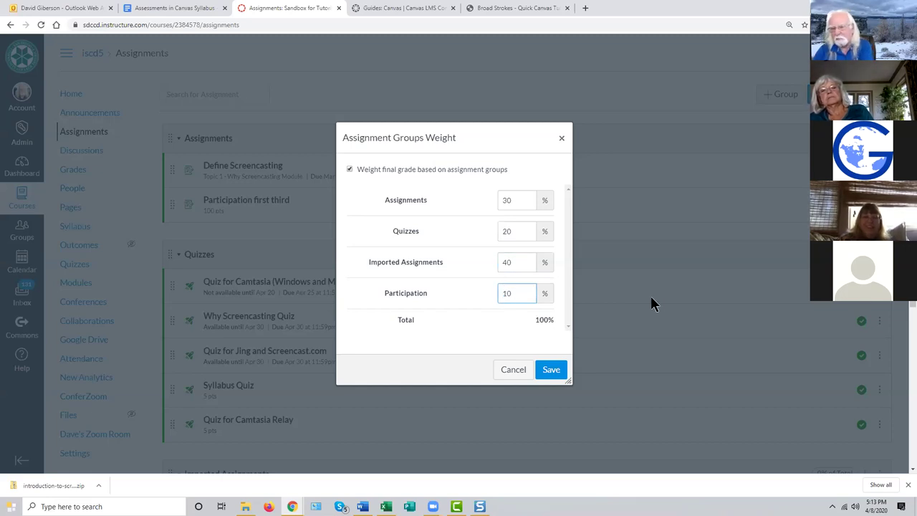
{"action": "left_click", "coordinate": [556, 372]}
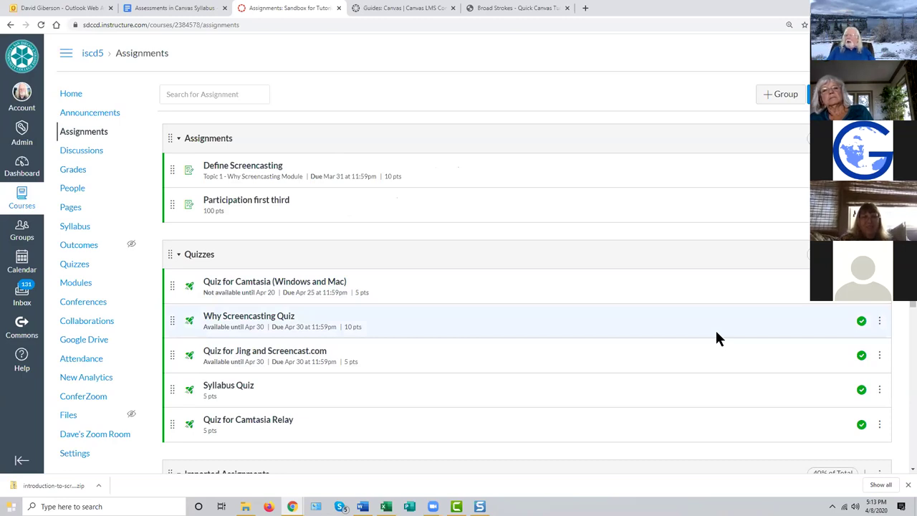
Step: Move the Participation first third assignment from the Assignments group into the Participation group
{"action": "scroll", "coordinate": [881, 357], "scroll_direction": "down", "scroll_amount": 5}
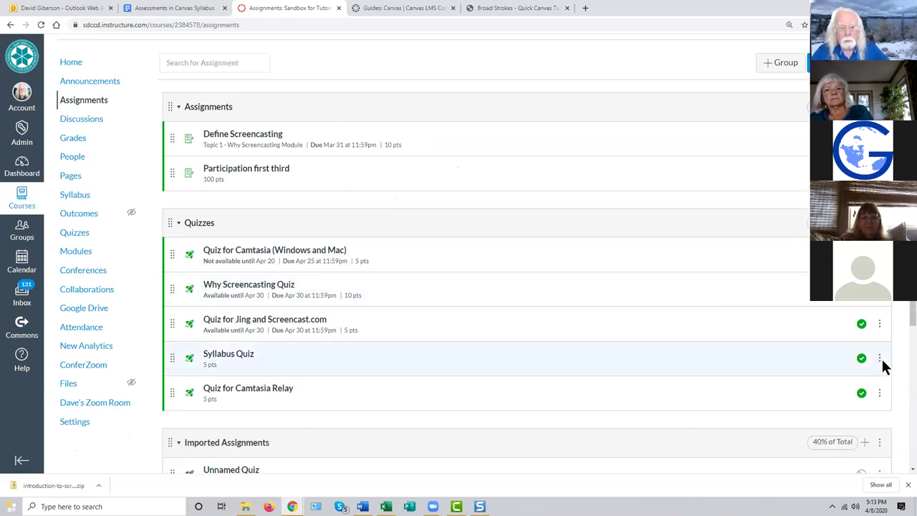
{"action": "scroll", "coordinate": [427, 383], "scroll_direction": "up", "scroll_amount": 4}
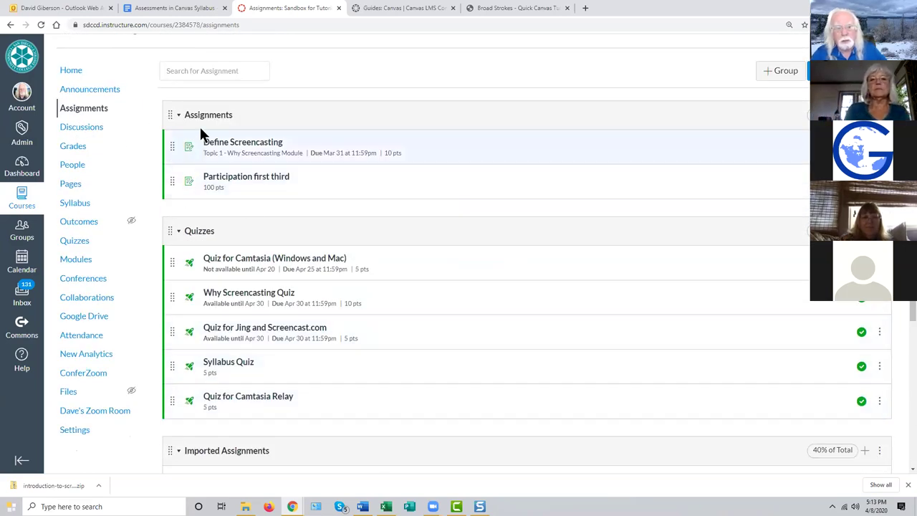
{"action": "left_click_drag", "start_coordinate": [172, 187], "coordinate": [181, 414]}
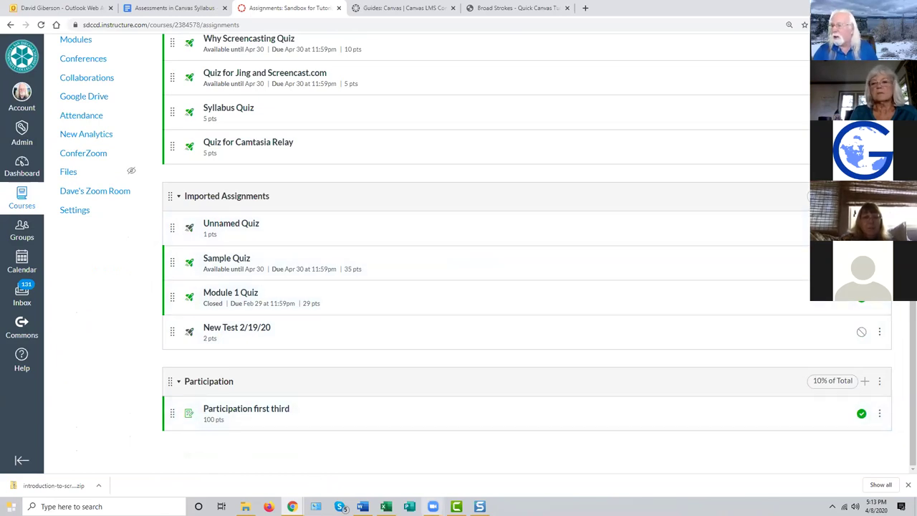
{"action": "mouse_move", "coordinate": [433, 506]}
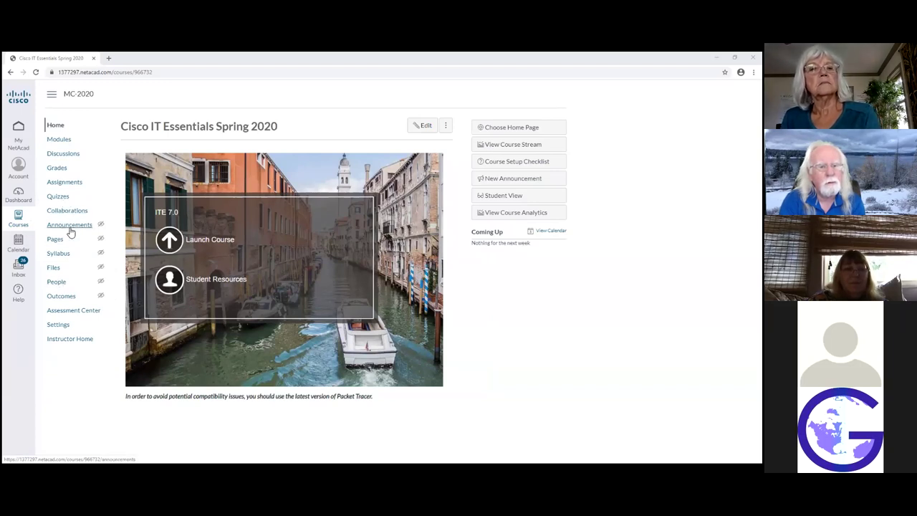
Step: In the Cisco IT Essentials course, open the Chapter 5 Exam assignment and examine its advanced activation options
{"action": "left_click", "coordinate": [65, 184]}
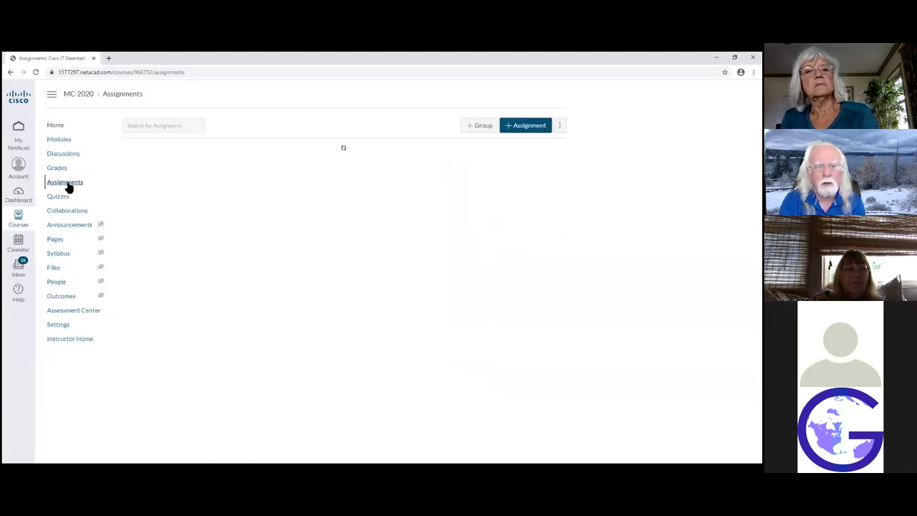
{"action": "scroll", "coordinate": [322, 260], "scroll_direction": "down", "scroll_amount": 1}
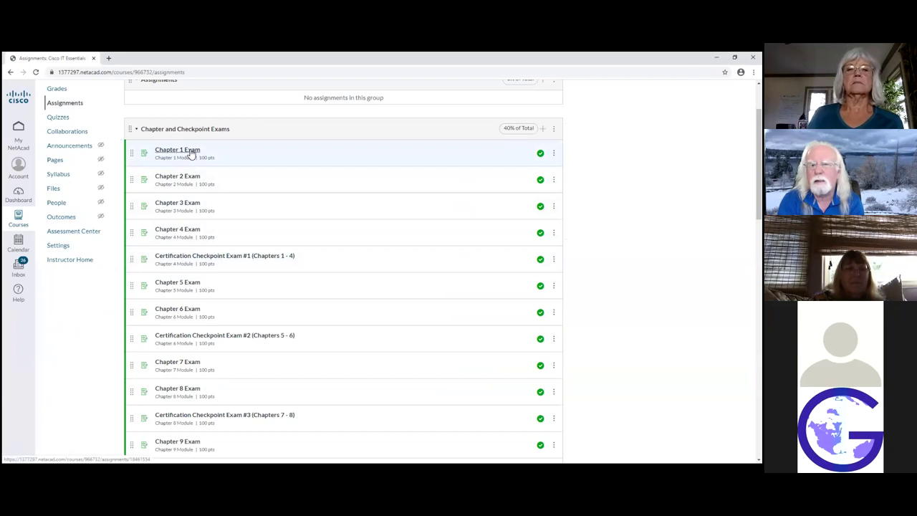
{"action": "left_click", "coordinate": [183, 286]}
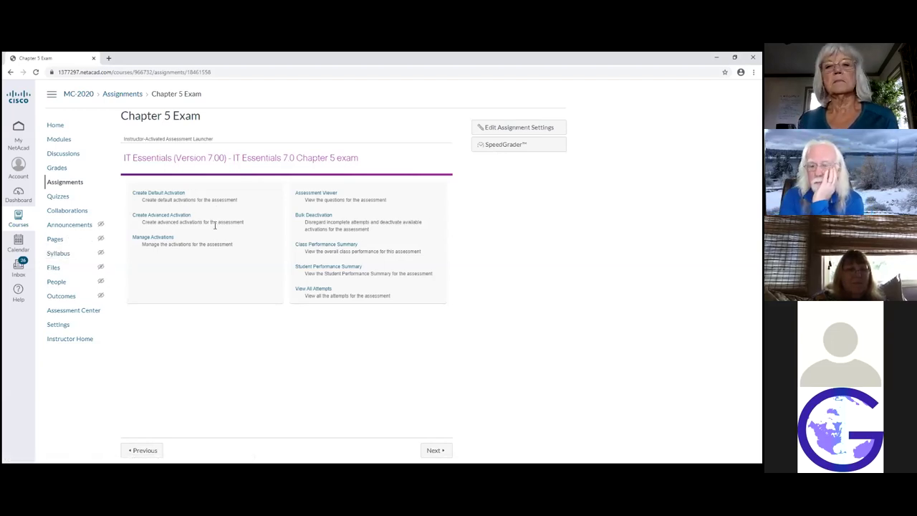
{"action": "left_click", "coordinate": [163, 216]}
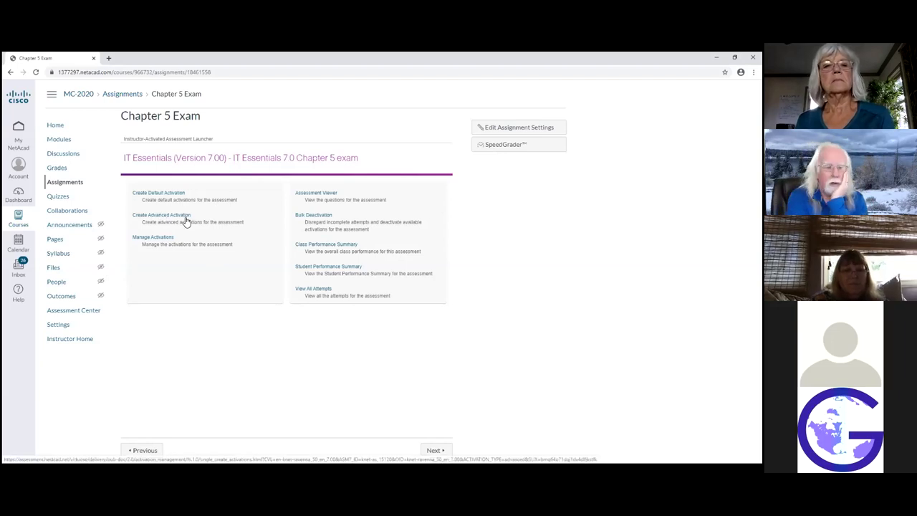
{"action": "scroll", "coordinate": [401, 303], "scroll_direction": "down", "scroll_amount": 5}
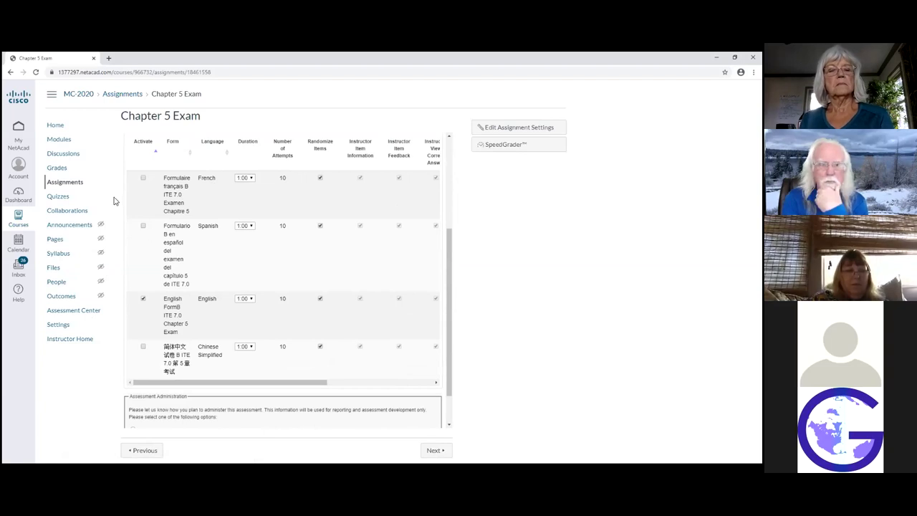
Step: Open the Cisco course's modules and examine the practice pages, quizzes and exams in each chapter
{"action": "left_click", "coordinate": [66, 140]}
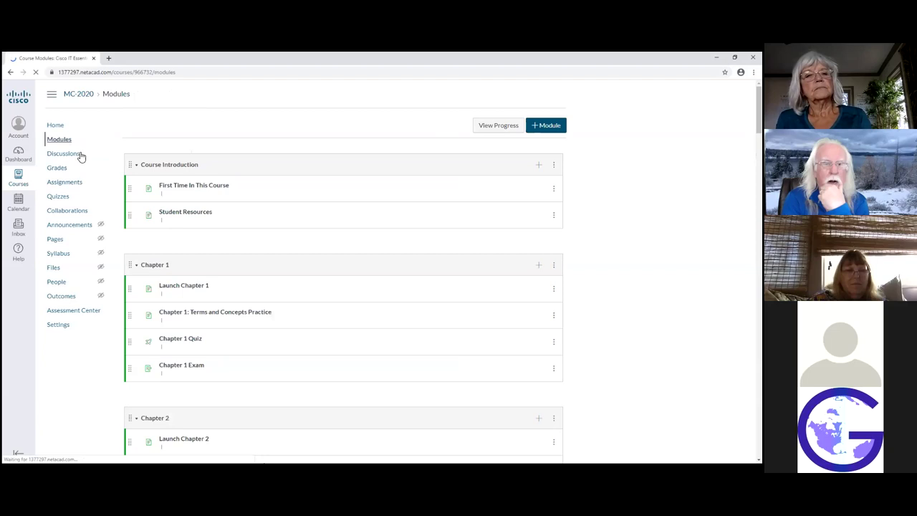
{"action": "scroll", "coordinate": [237, 282], "scroll_direction": "down", "scroll_amount": 3}
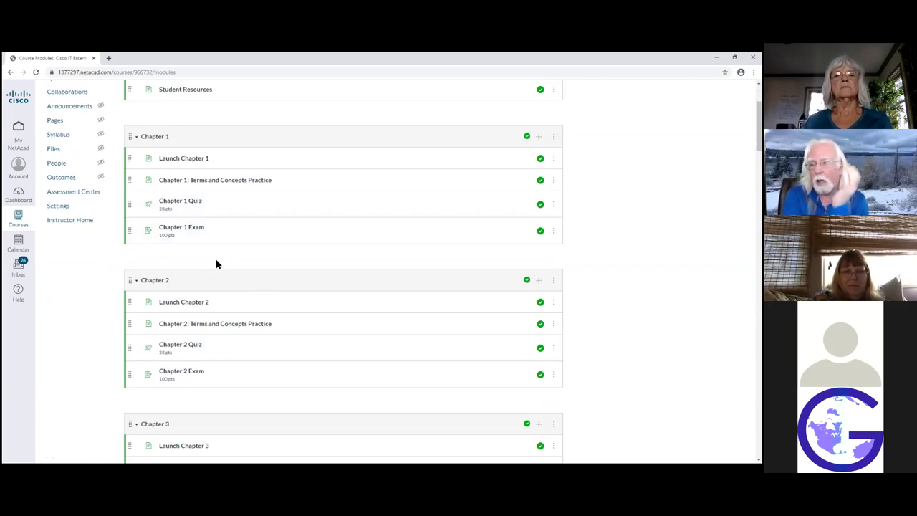
{"action": "scroll", "coordinate": [229, 258], "scroll_direction": "up", "scroll_amount": 1}
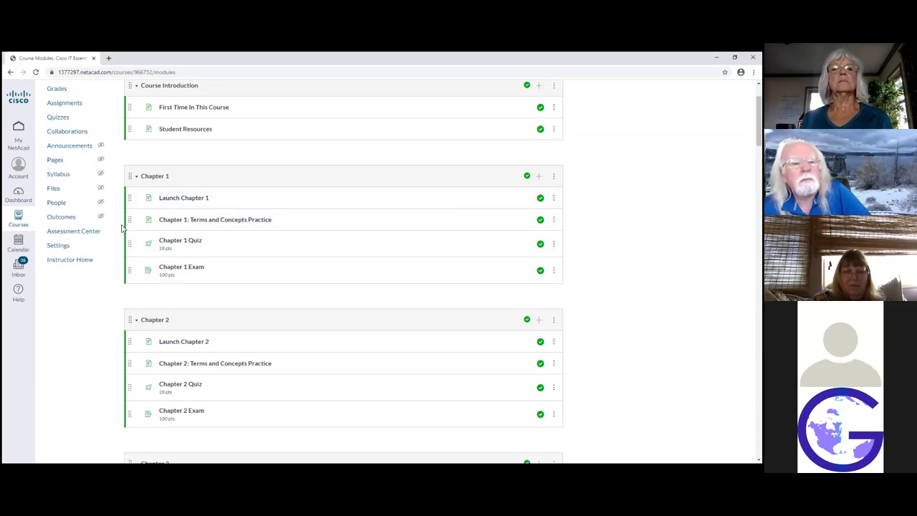
{"action": "scroll", "coordinate": [121, 228], "scroll_direction": "down", "scroll_amount": 1}
{"action": "scroll", "coordinate": [94, 225], "scroll_direction": "up", "scroll_amount": 3}
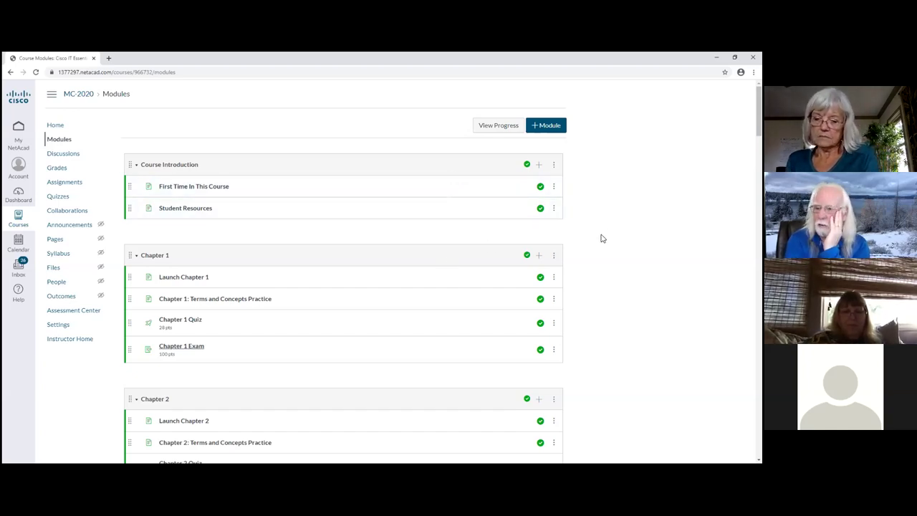
{"action": "scroll", "coordinate": [601, 239], "scroll_direction": "down", "scroll_amount": 1}
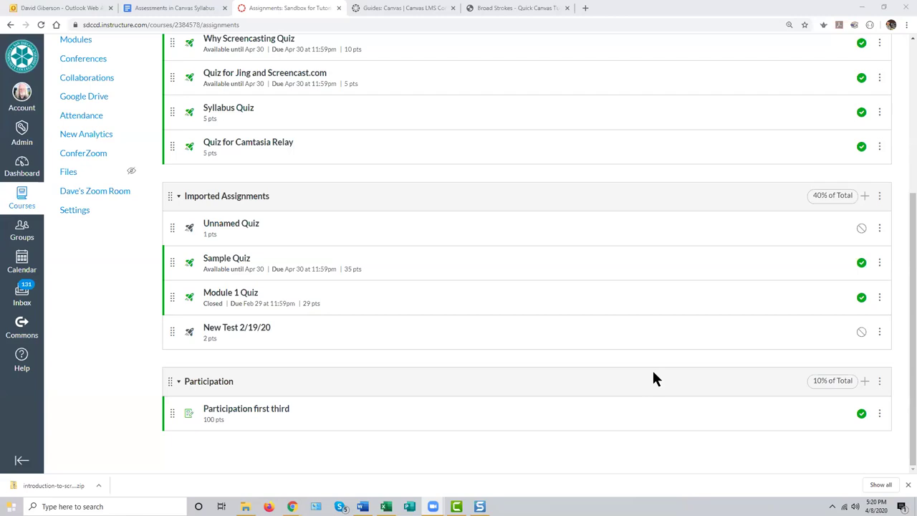
Step: Search the computer's programs for ipevo, launch IPEVO Visualizer to view the camera image, and close it
{"action": "left_click", "coordinate": [10, 506]}
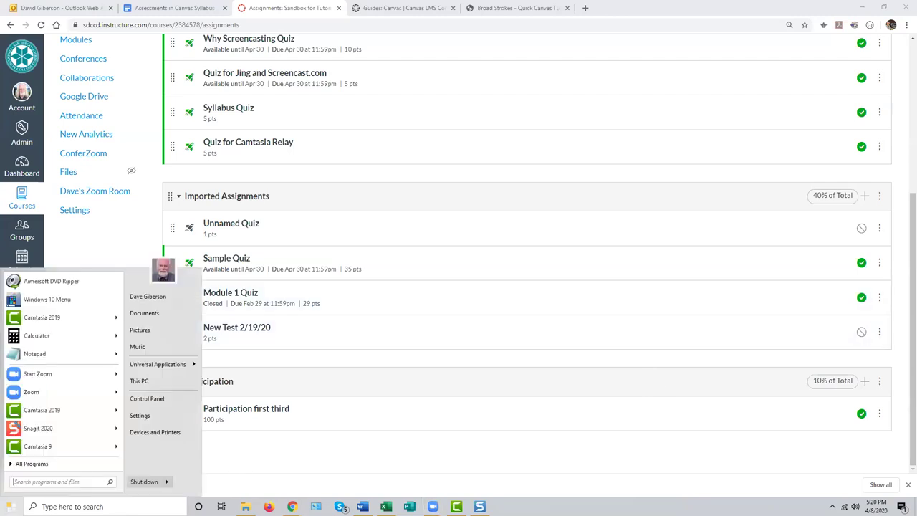
{"action": "left_click", "coordinate": [43, 464]}
{"action": "left_click", "coordinate": [43, 463]}
{"action": "type", "text": "ipevo"}
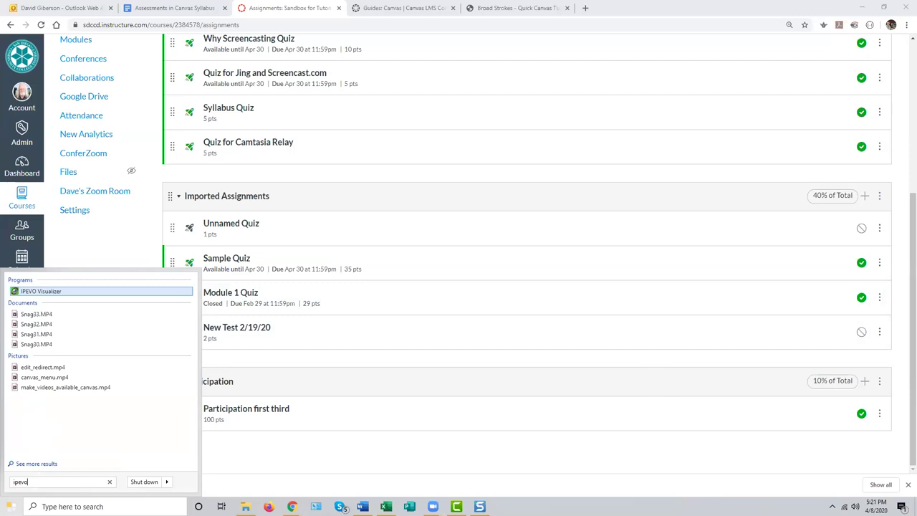
{"action": "left_click", "coordinate": [54, 288]}
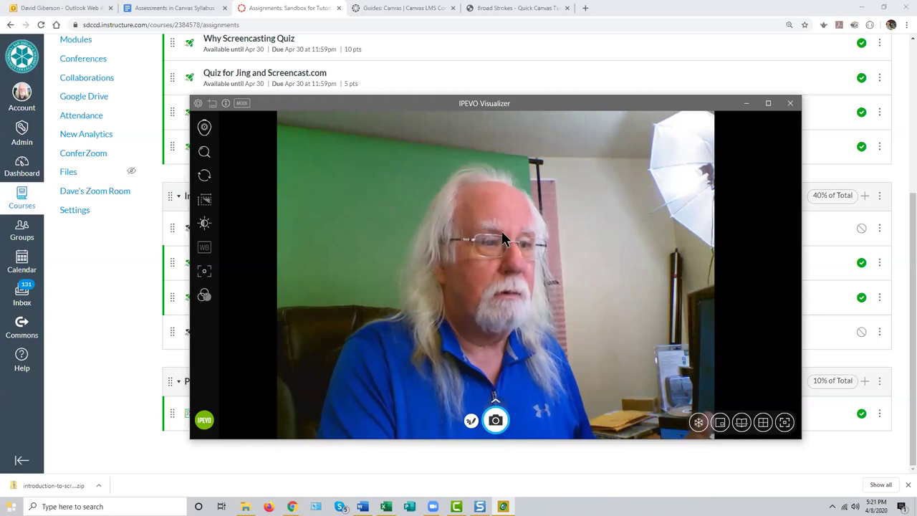
{"action": "left_click", "coordinate": [789, 103]}
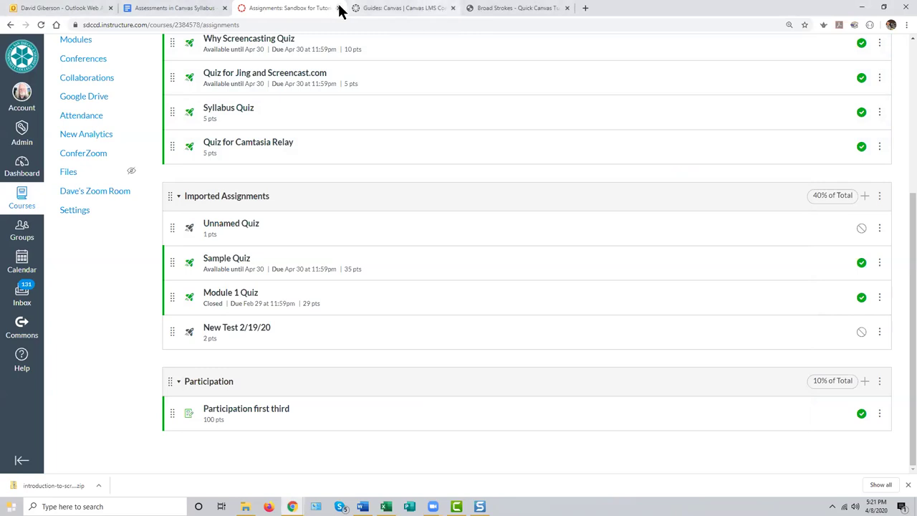
{"action": "left_click", "coordinate": [585, 8]}
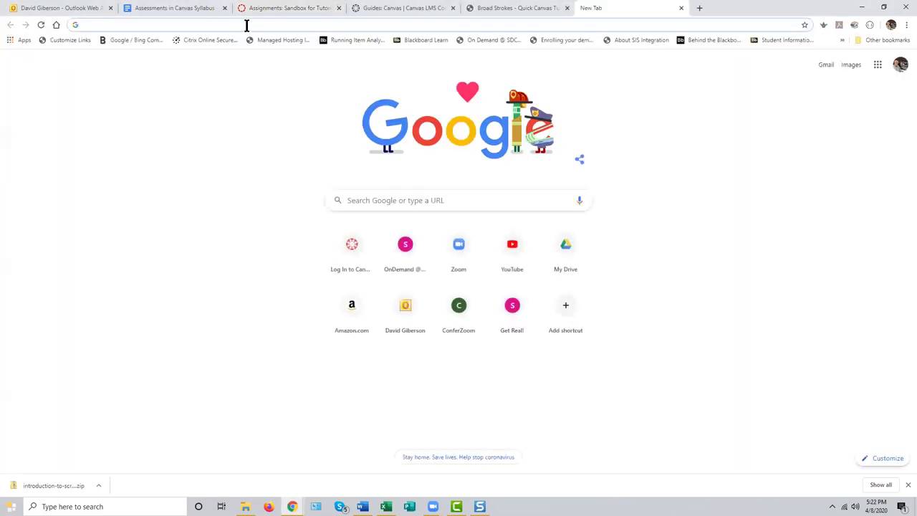
{"action": "type", "text": "www.ipe"}
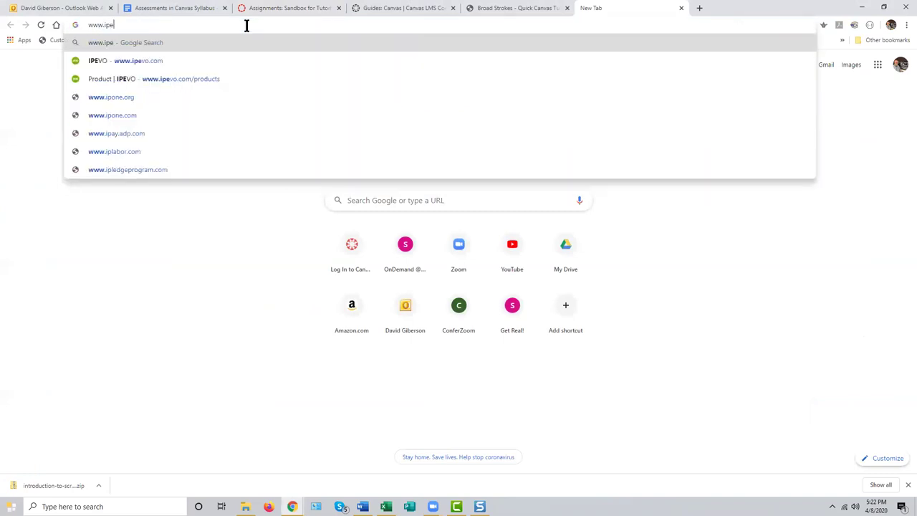
{"action": "type", "text": "vo.com"}
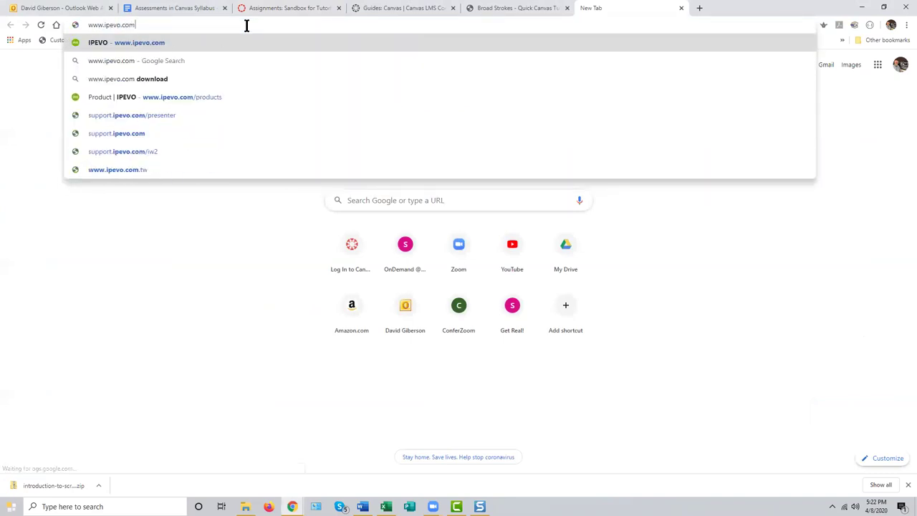
{"action": "key", "text": "Return"}
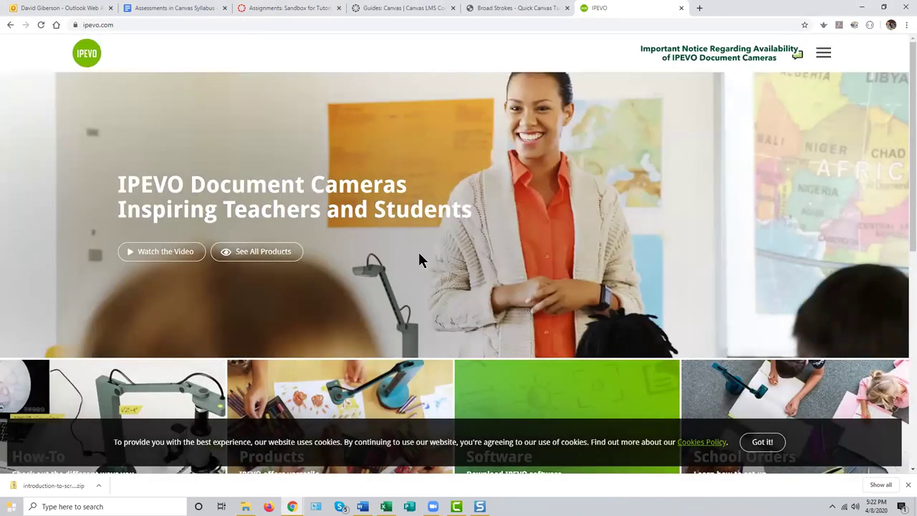
Step: Look through the IPEVO home page's sections and open its free Software download page
{"action": "scroll", "coordinate": [418, 254], "scroll_direction": "down", "scroll_amount": 2}
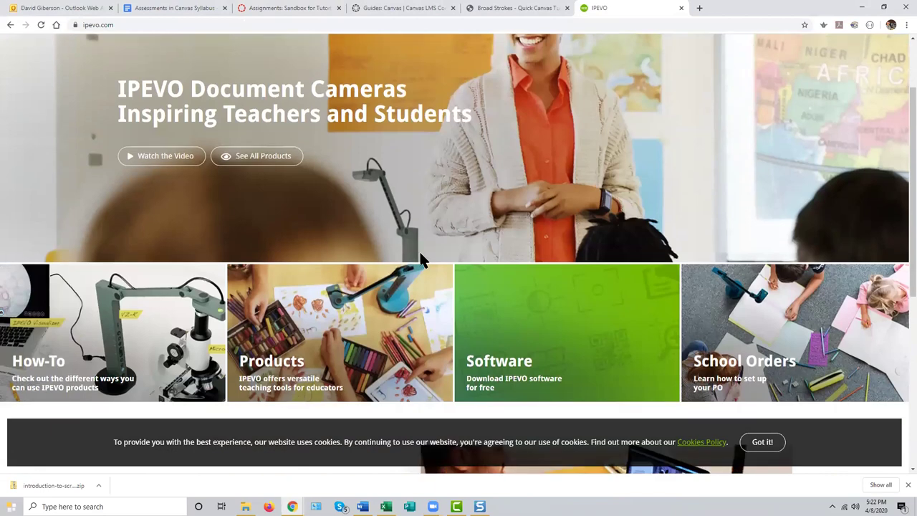
{"action": "scroll", "coordinate": [426, 250], "scroll_direction": "up", "scroll_amount": 2}
{"action": "scroll", "coordinate": [448, 252], "scroll_direction": "down", "scroll_amount": 2}
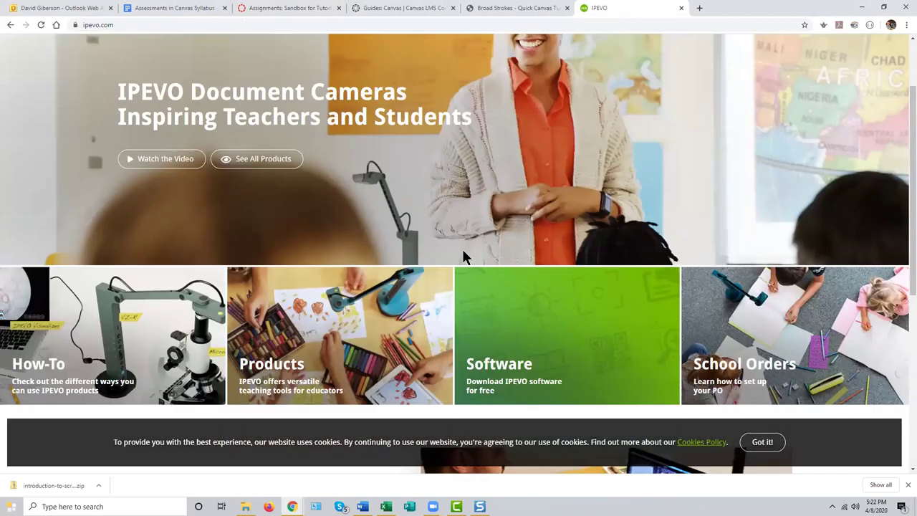
{"action": "scroll", "coordinate": [635, 221], "scroll_direction": "up", "scroll_amount": 2}
{"action": "scroll", "coordinate": [631, 236], "scroll_direction": "down", "scroll_amount": 3}
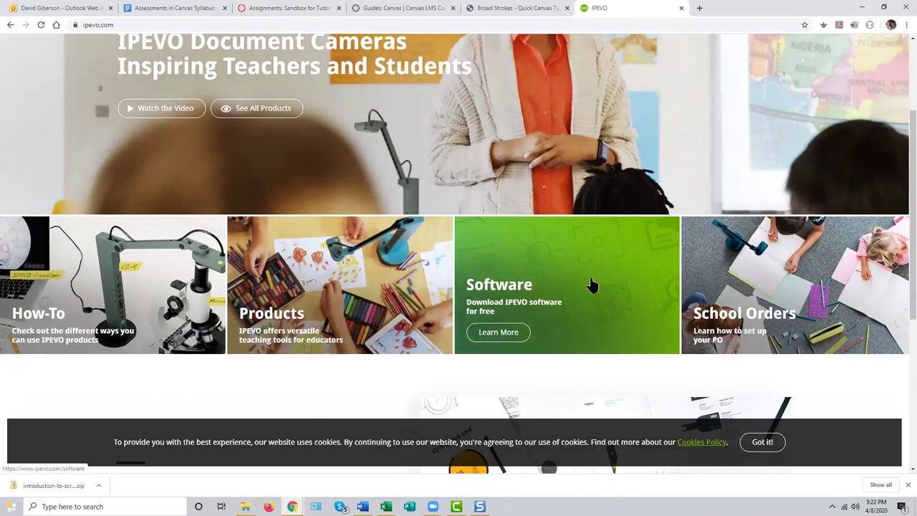
{"action": "scroll", "coordinate": [592, 284], "scroll_direction": "up", "scroll_amount": 2}
{"action": "scroll", "coordinate": [592, 280], "scroll_direction": "down", "scroll_amount": 1}
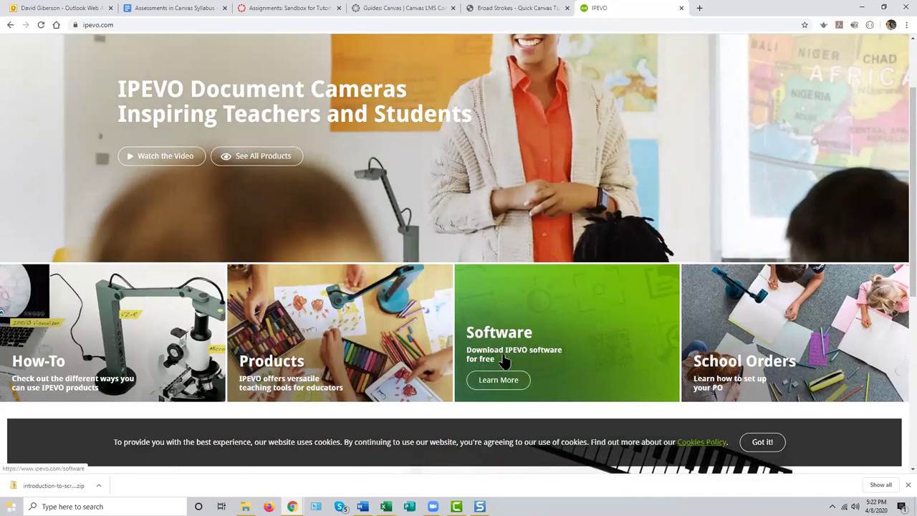
{"action": "left_click", "coordinate": [589, 322]}
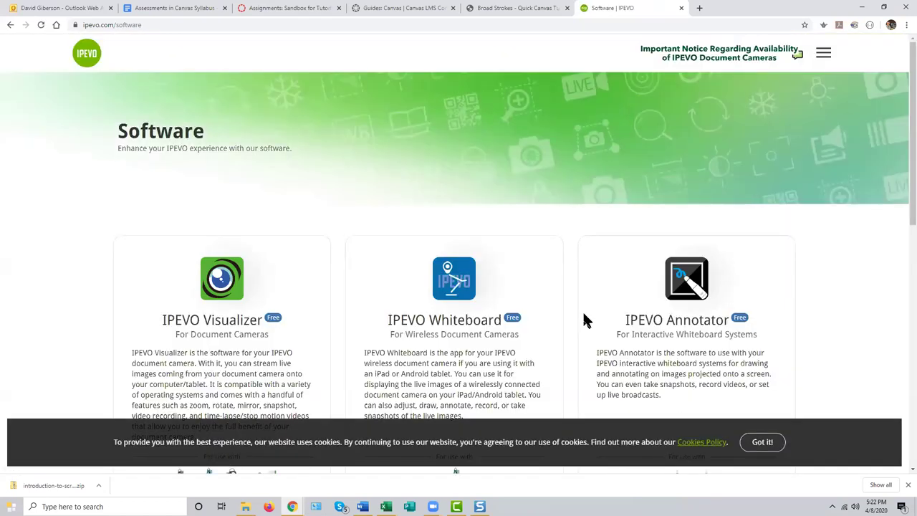
Step: Open the IPEVO Visualizer page and show its free download options
{"action": "scroll", "coordinate": [575, 313], "scroll_direction": "down", "scroll_amount": 2}
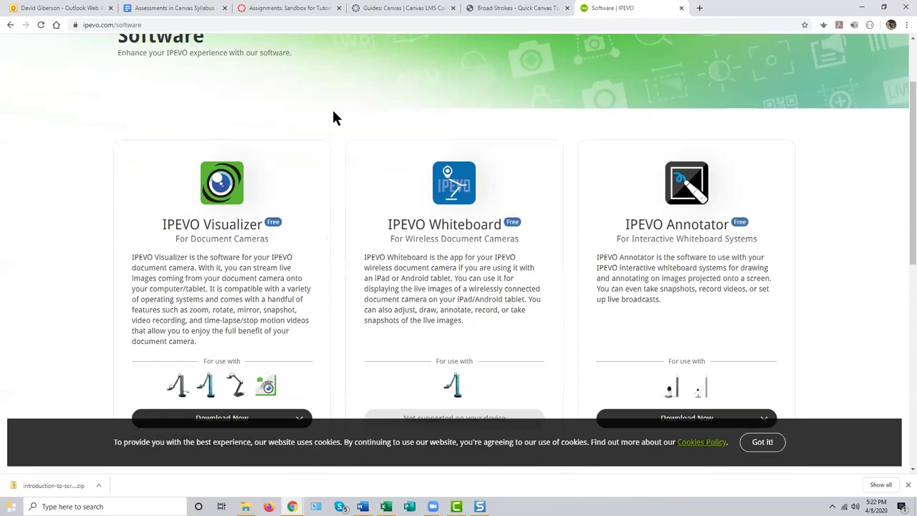
{"action": "left_click", "coordinate": [225, 228]}
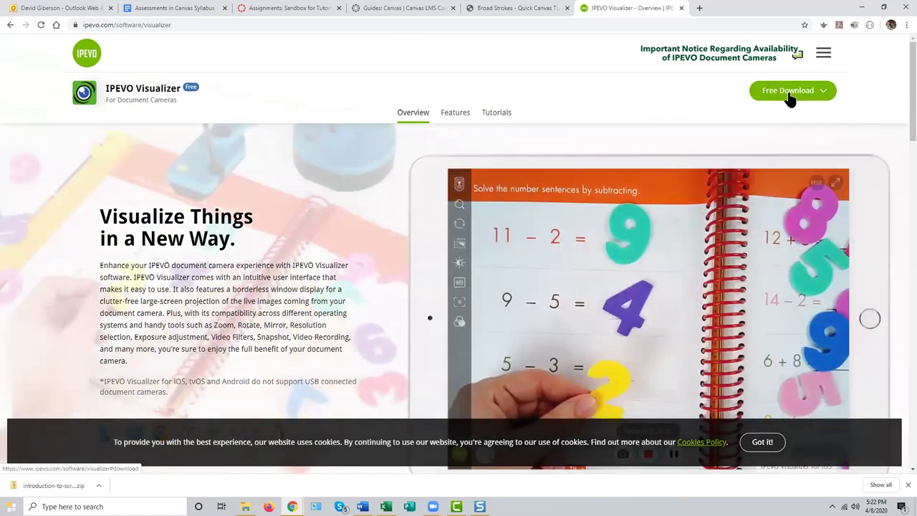
{"action": "left_click", "coordinate": [788, 98]}
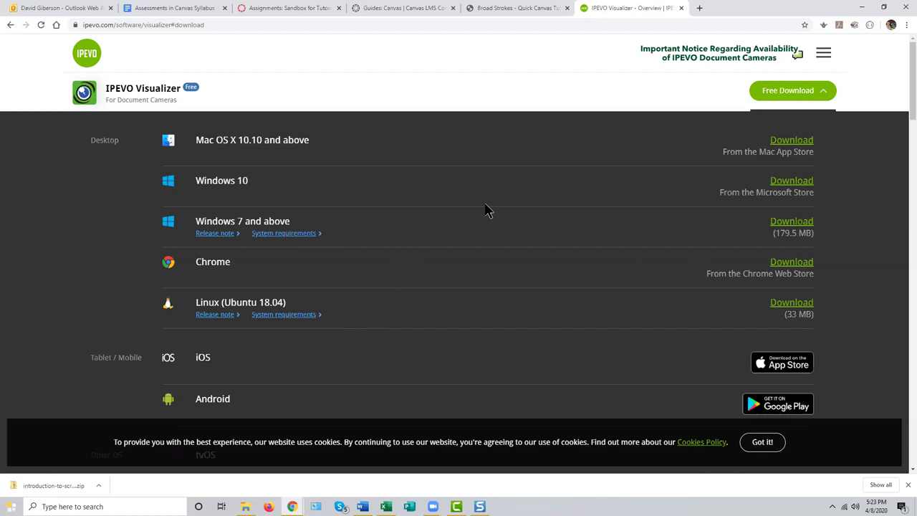
Step: View the Windows 10 version of IPEVO Visualizer in the Microsoft Store, close that page, and open the Mac OS X version's store page
{"action": "left_click", "coordinate": [790, 181]}
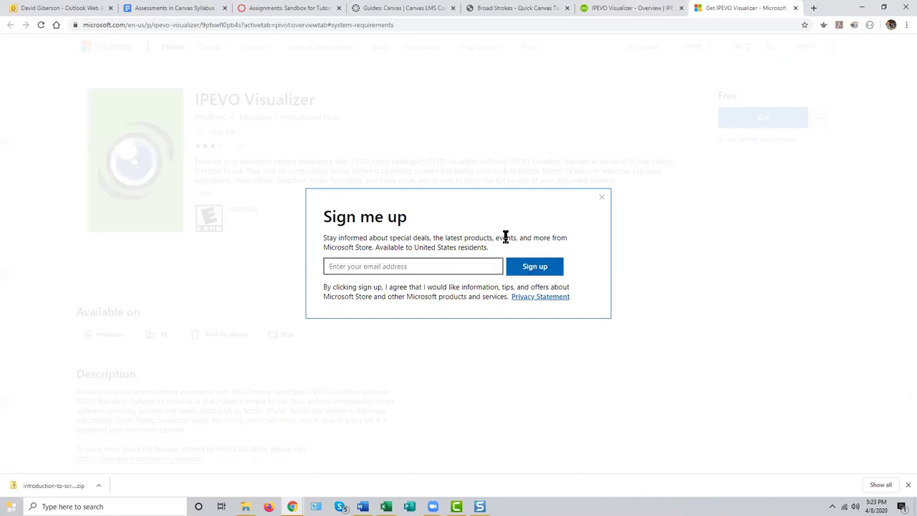
{"action": "left_click", "coordinate": [602, 197]}
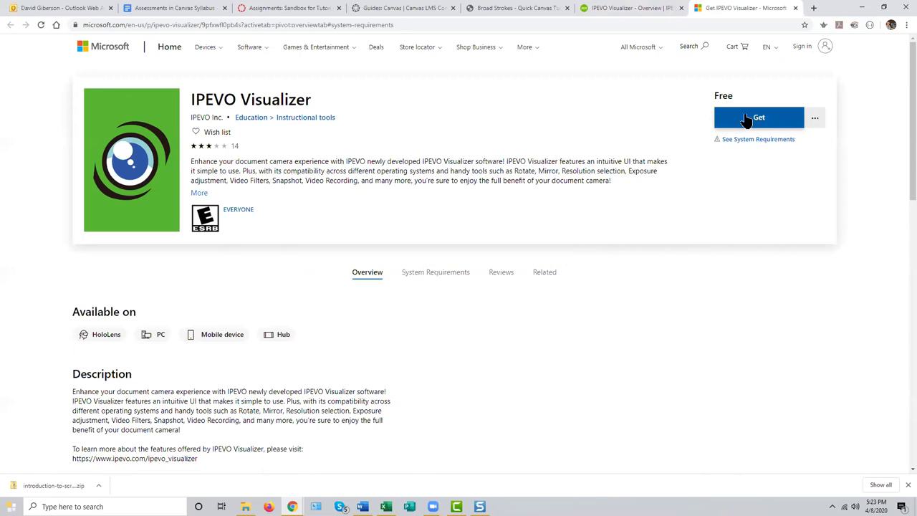
{"action": "left_click", "coordinate": [793, 13]}
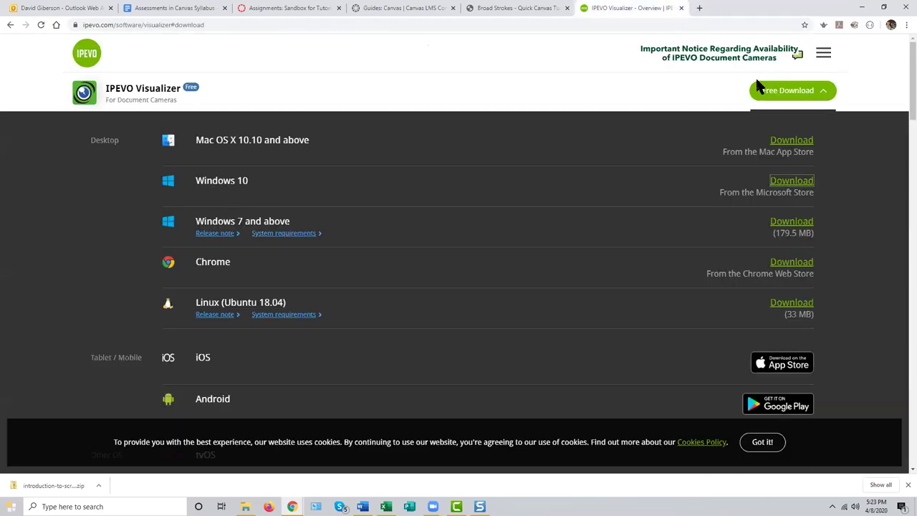
{"action": "left_click", "coordinate": [788, 140]}
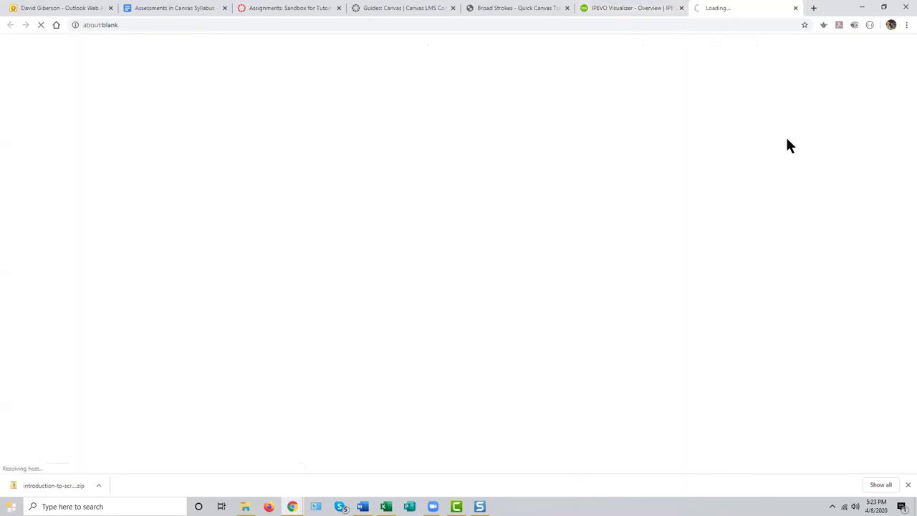
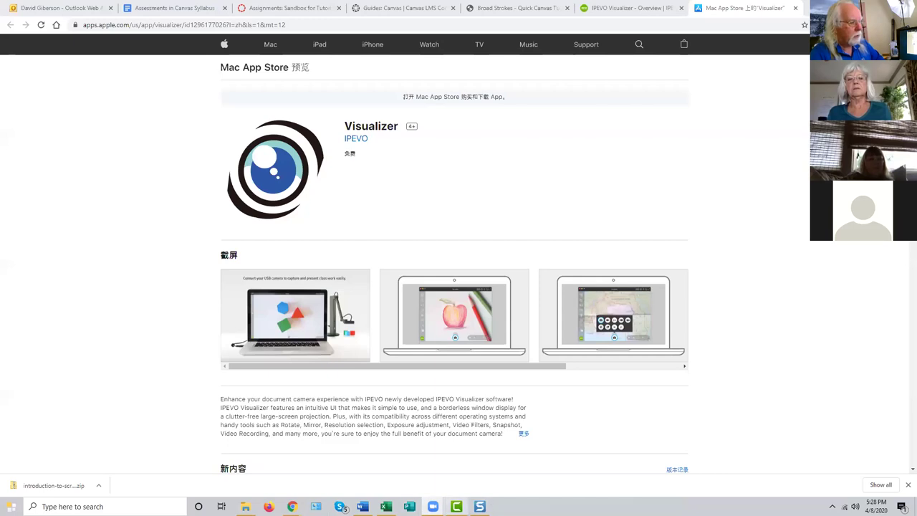
Step: Try to show the document camera's image by finding ipevo among the installed programs and launching IPEVO Visualizer, and close it
{"action": "left_click", "coordinate": [11, 506]}
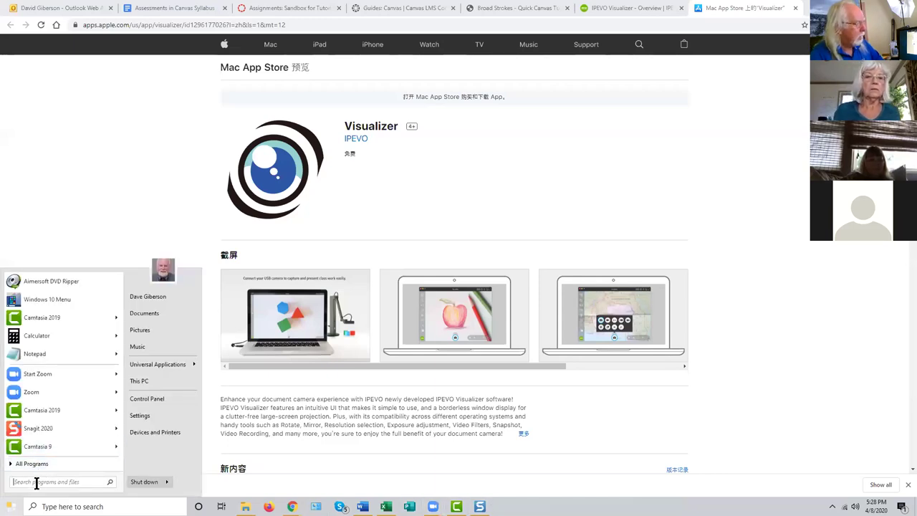
{"action": "type", "text": "ipevo"}
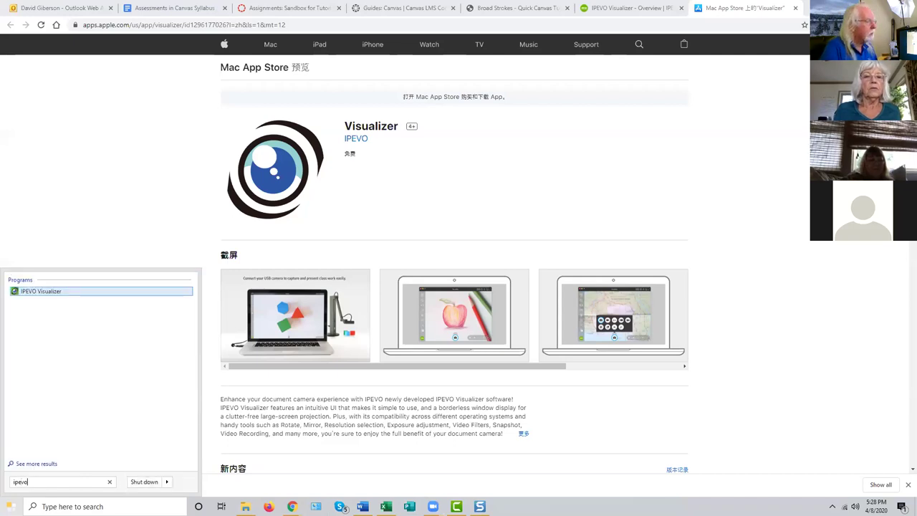
{"action": "left_click", "coordinate": [58, 290]}
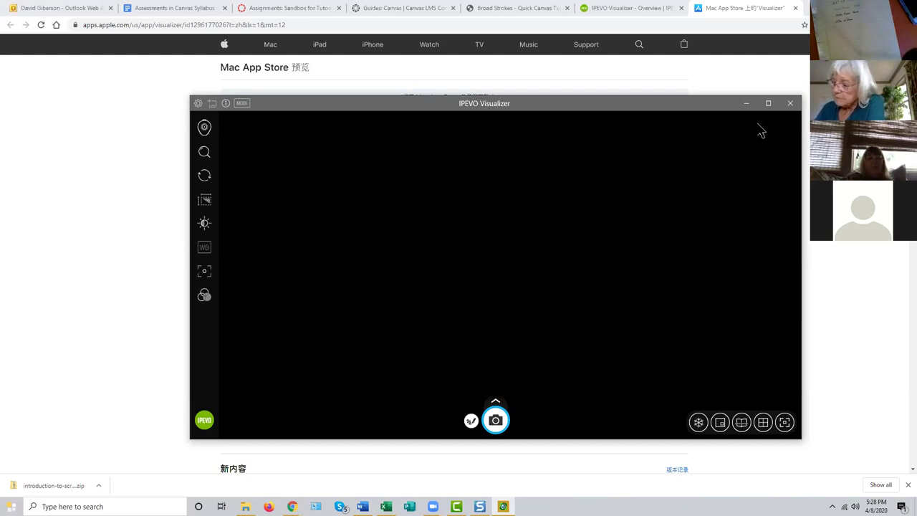
{"action": "left_click", "coordinate": [791, 105]}
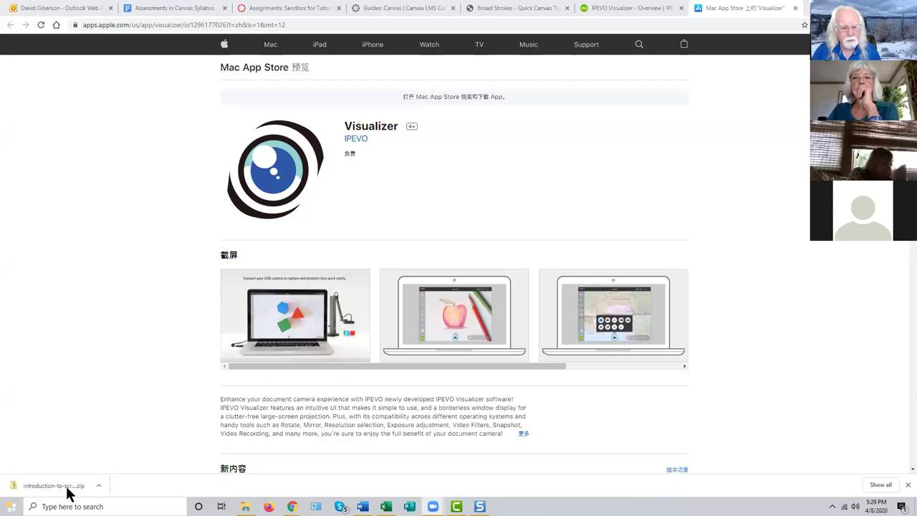
Step: Relaunch IPEVO Visualizer through a program search for ipevo and rotate the camera image to 176°
{"action": "key", "text": "super"}
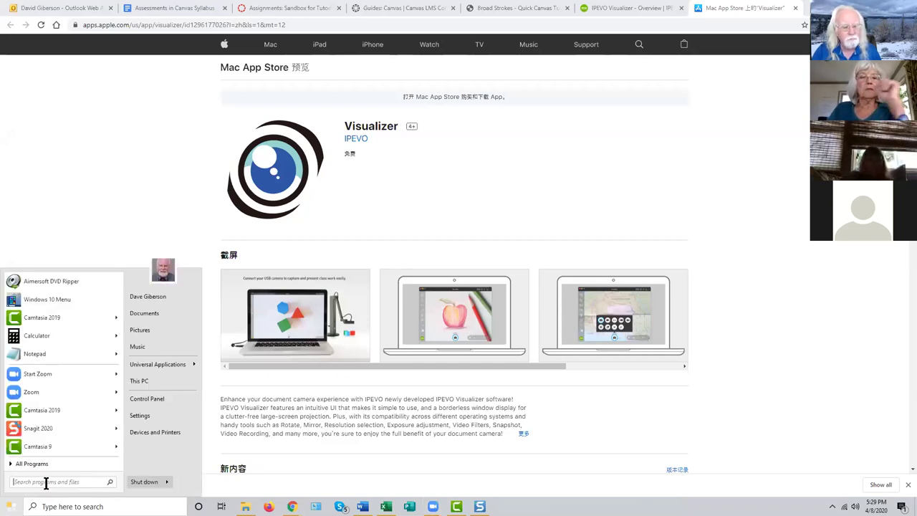
{"action": "type", "text": "ipevo"}
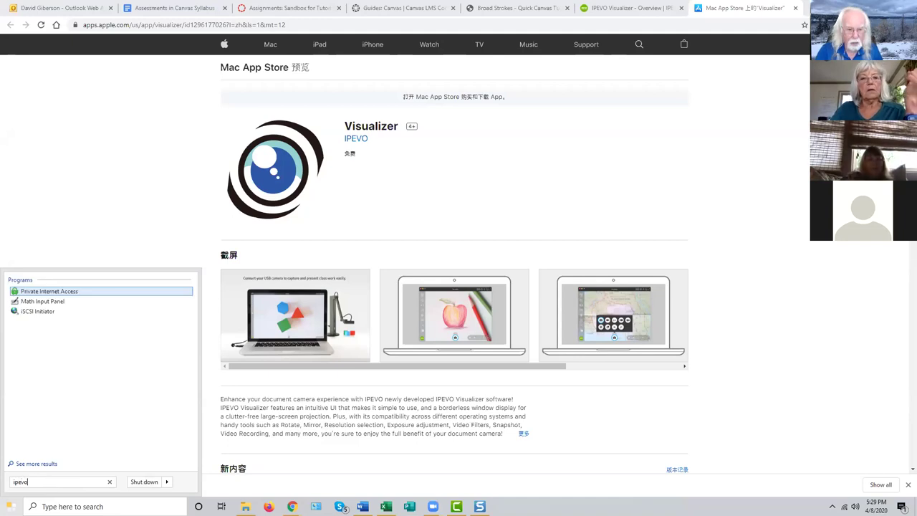
{"action": "key", "text": "Return"}
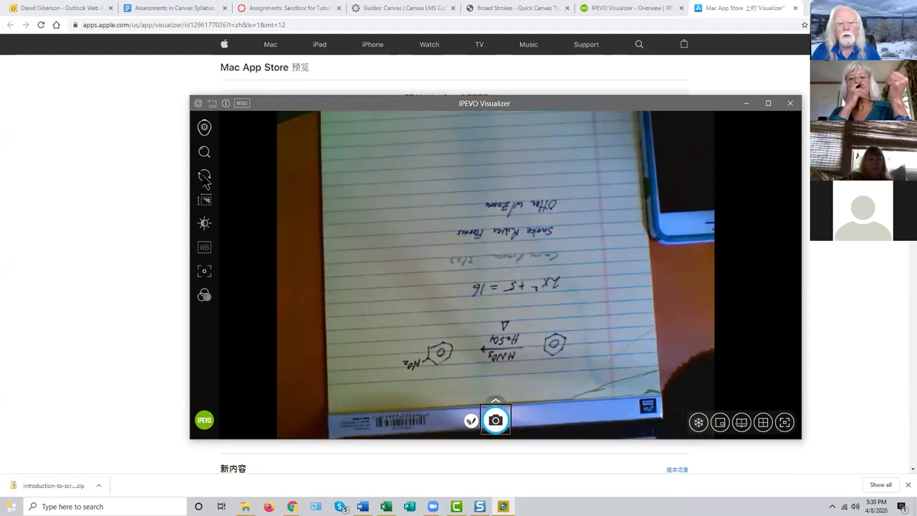
{"action": "left_click", "coordinate": [205, 178]}
{"action": "left_click_drag", "start_coordinate": [340, 227], "coordinate": [267, 232]}
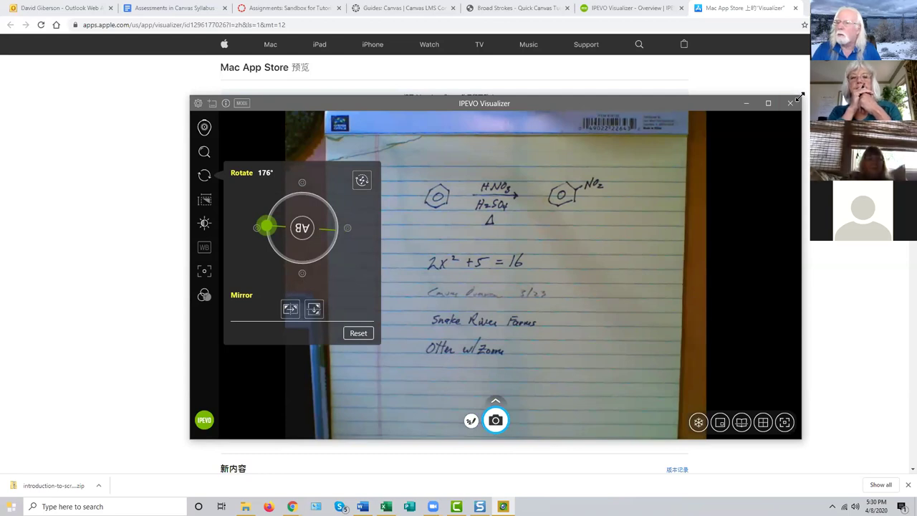
Step: Enlarge the IPEVO Visualizer window to nearly fill the screen, show the camera image, and return to the browser
{"action": "left_click_drag", "start_coordinate": [799, 96], "coordinate": [886, 15]}
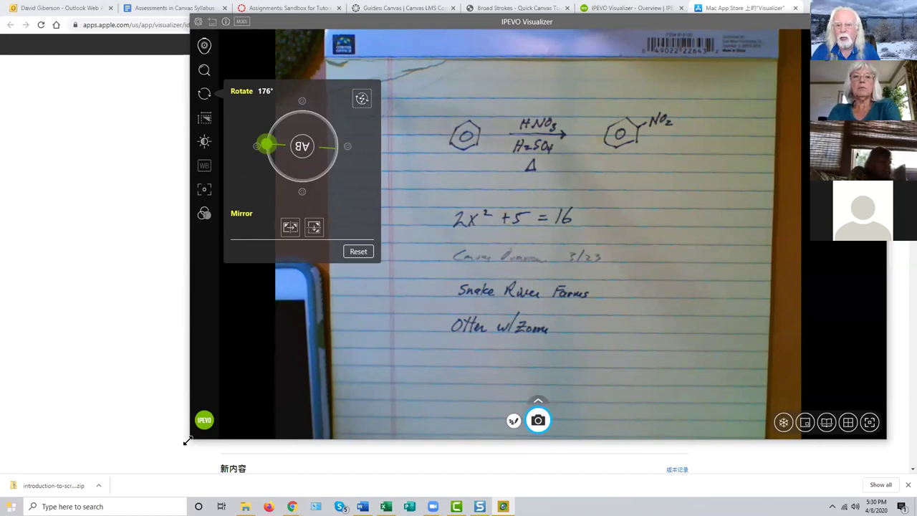
{"action": "left_click_drag", "start_coordinate": [187, 441], "coordinate": [65, 493]}
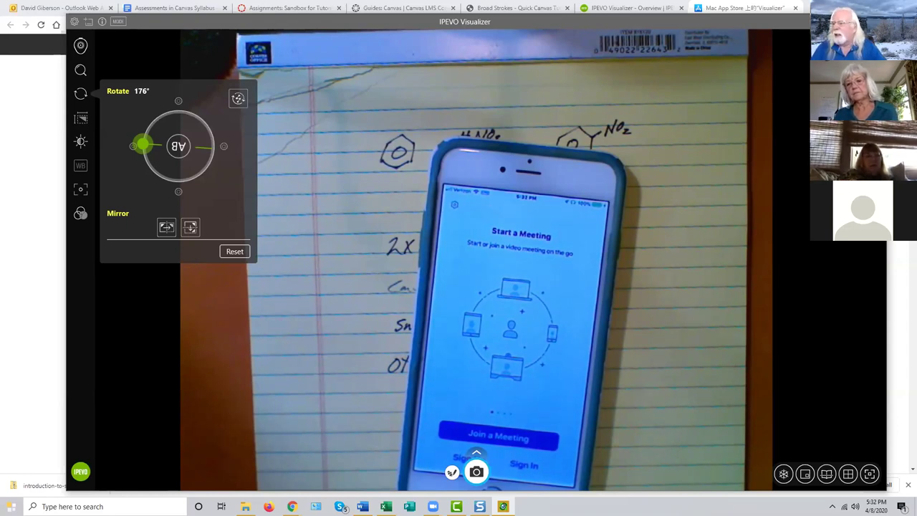
{"action": "left_click", "coordinate": [905, 248]}
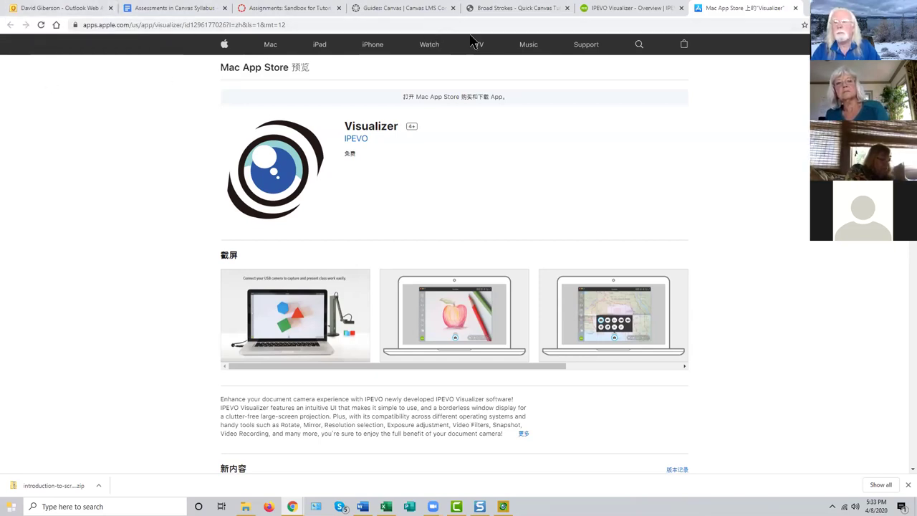
Step: Open Amazon in a new browser tab and search for ipevo document camera
{"action": "left_click", "coordinate": [805, 11]}
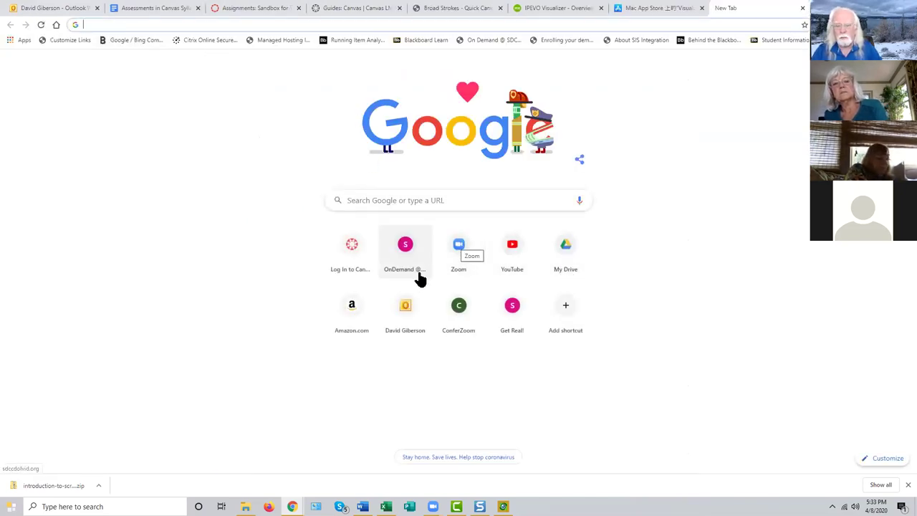
{"action": "left_click", "coordinate": [352, 309]}
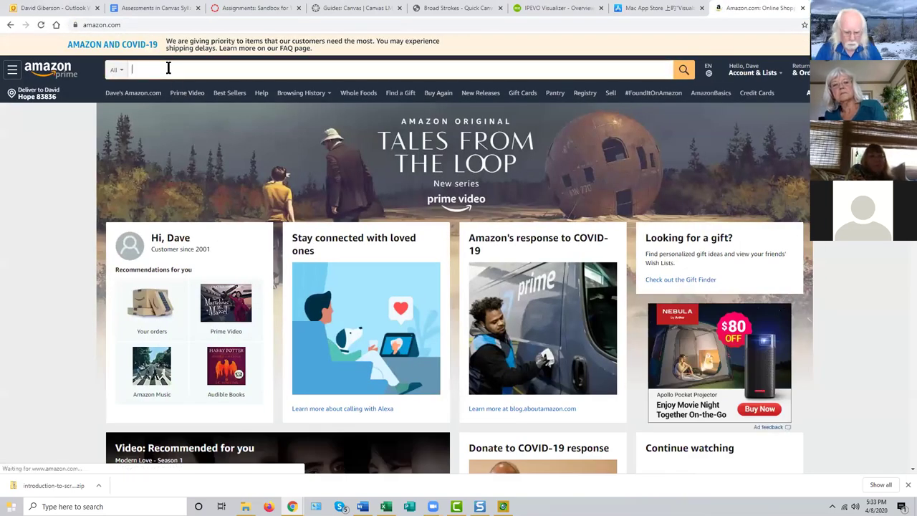
{"action": "left_click", "coordinate": [169, 68]}
{"action": "type", "text": "ipevo"}
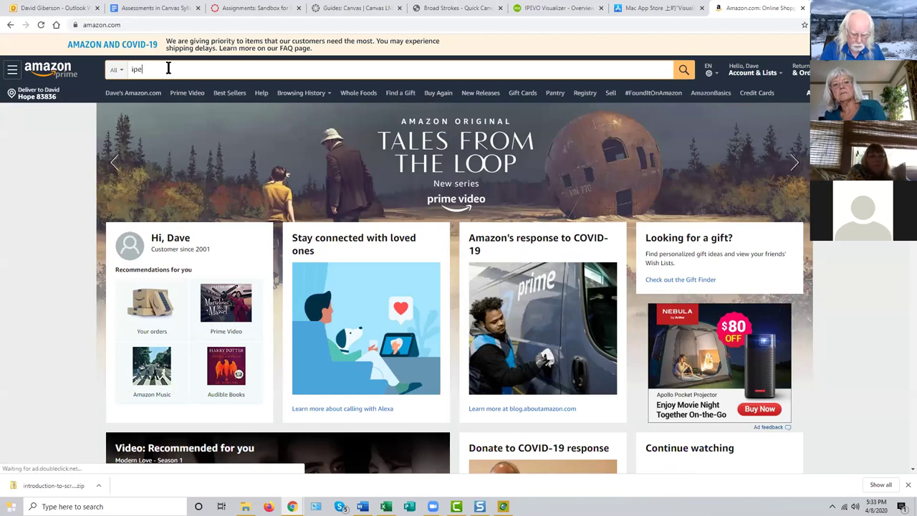
{"action": "left_click", "coordinate": [205, 122]}
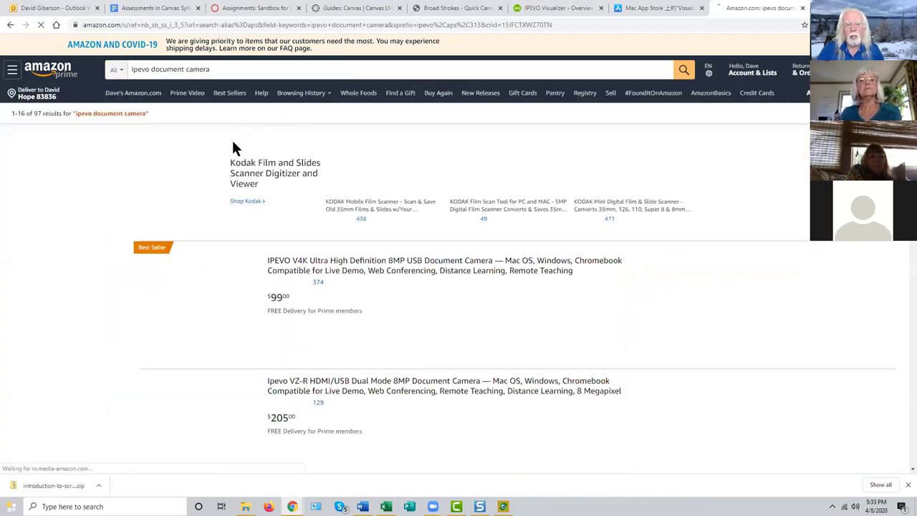
Step: Open the IPEVO V4K Ultra High Definition document camera listing and examine its enlarged product image and the built-in microphone picture
{"action": "scroll", "coordinate": [743, 368], "scroll_direction": "down", "scroll_amount": 1}
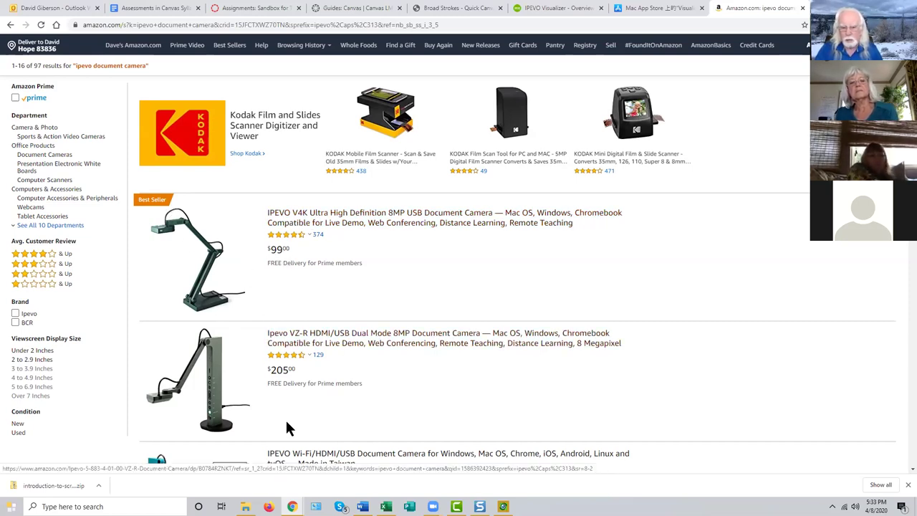
{"action": "left_click", "coordinate": [380, 217]}
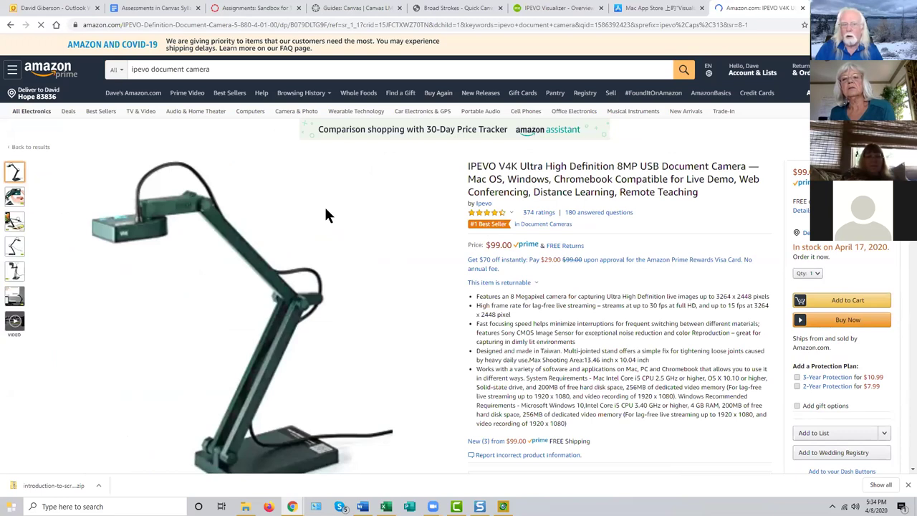
{"action": "mouse_move", "coordinate": [344, 268]}
{"action": "scroll", "coordinate": [346, 270], "scroll_direction": "down", "scroll_amount": 1}
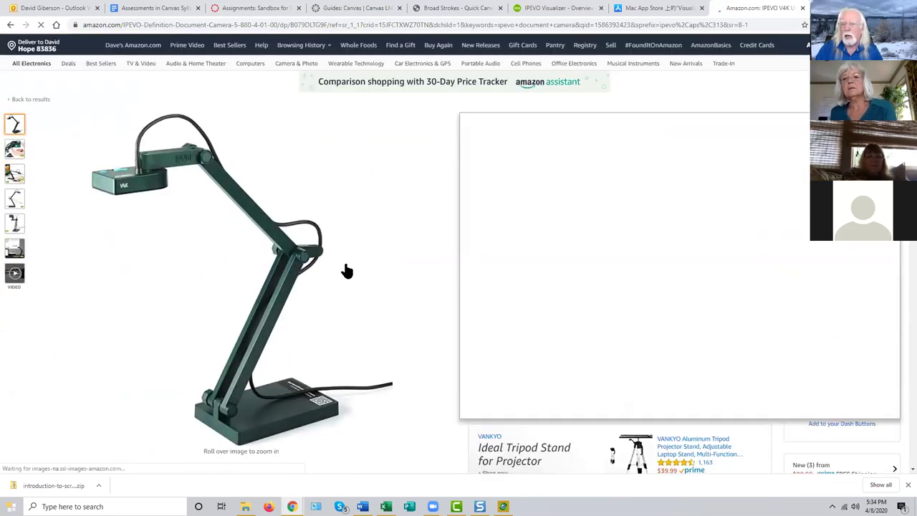
{"action": "scroll", "coordinate": [345, 268], "scroll_direction": "up", "scroll_amount": 1}
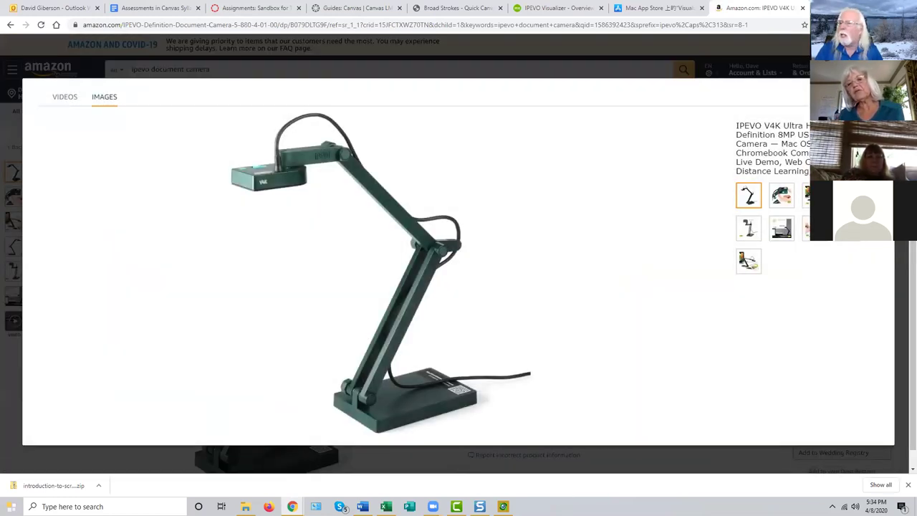
{"action": "key", "text": "Escape"}
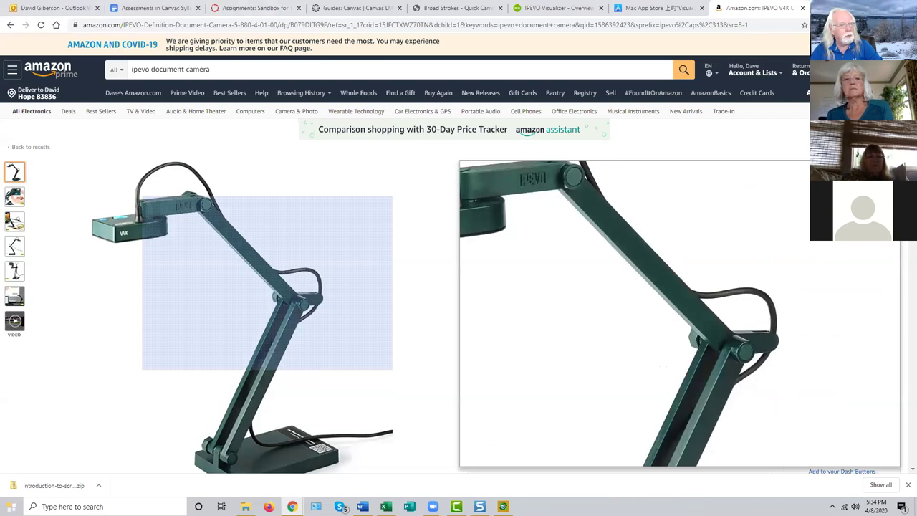
{"action": "mouse_move", "coordinate": [14, 270]}
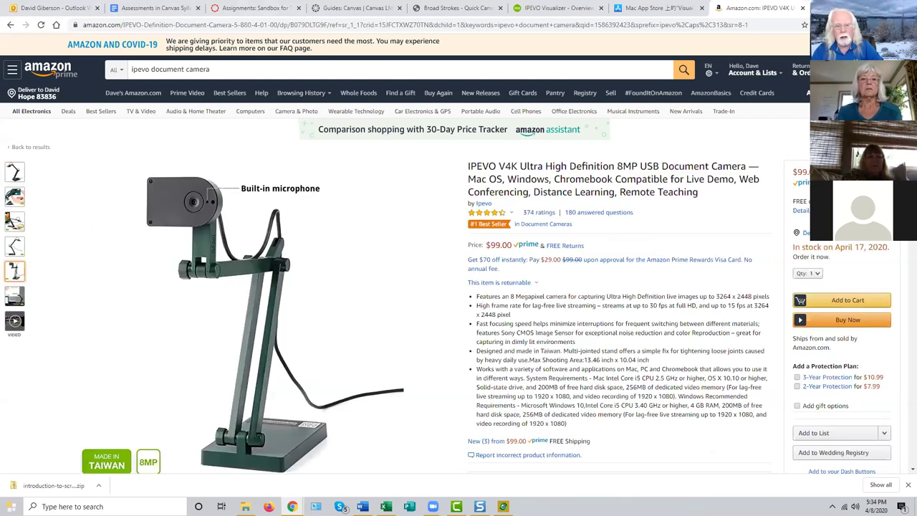